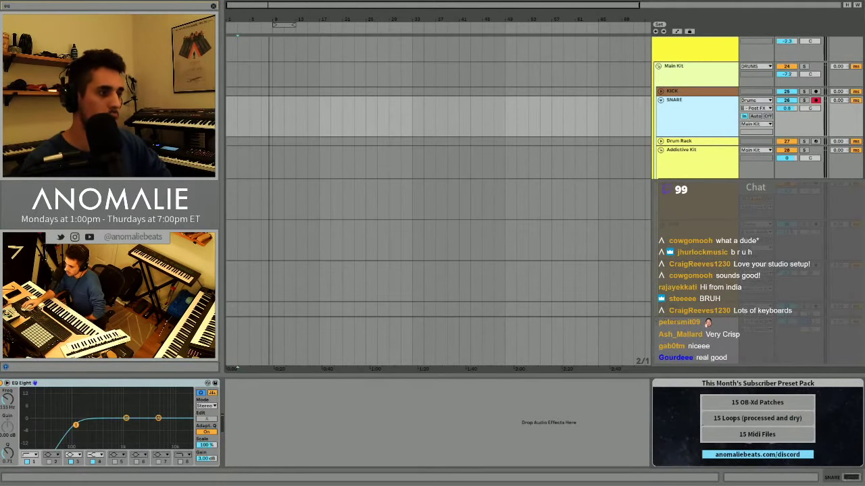
Open the Addictive Drums 2 plugin window from the Drums track and place it so its full mixer is in view.
left_click(688, 199)
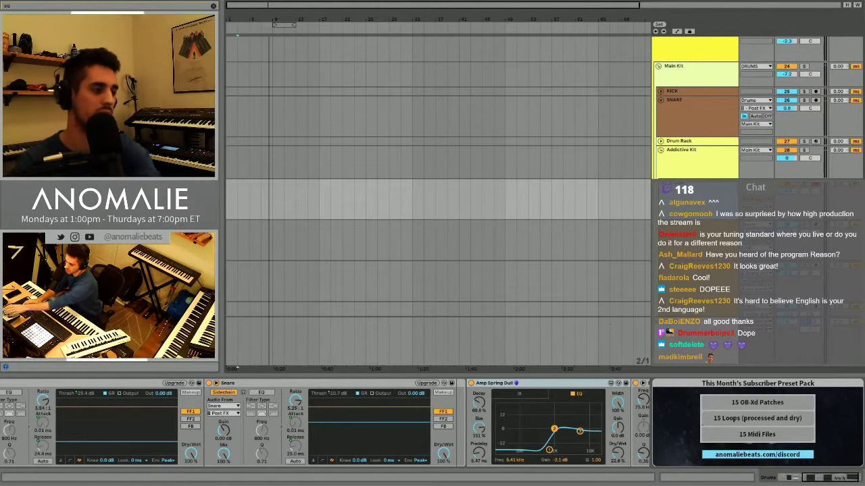
scroll(212, 424, "left", 5)
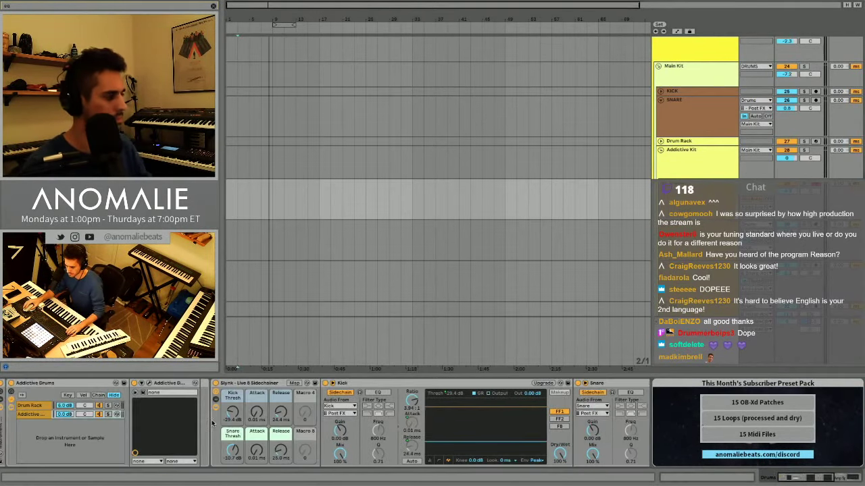
left_click(151, 383)
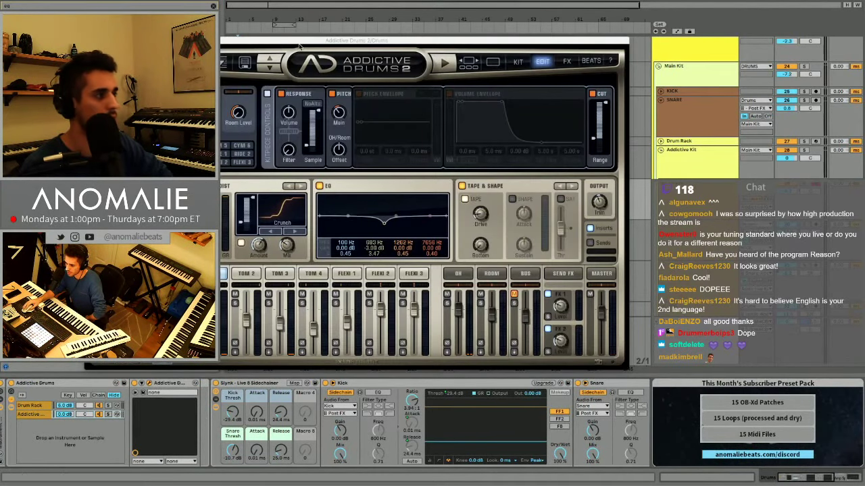
left_click(304, 65)
left_click(303, 66)
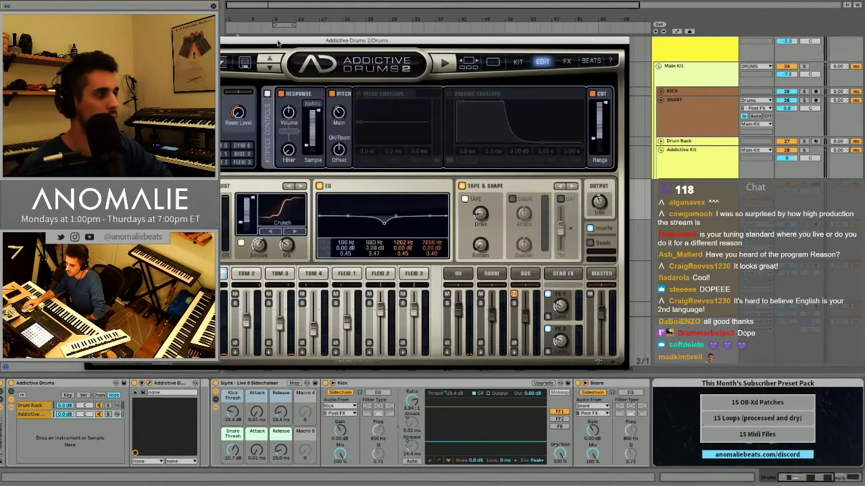
left_click_drag(277, 43, 433, 26)
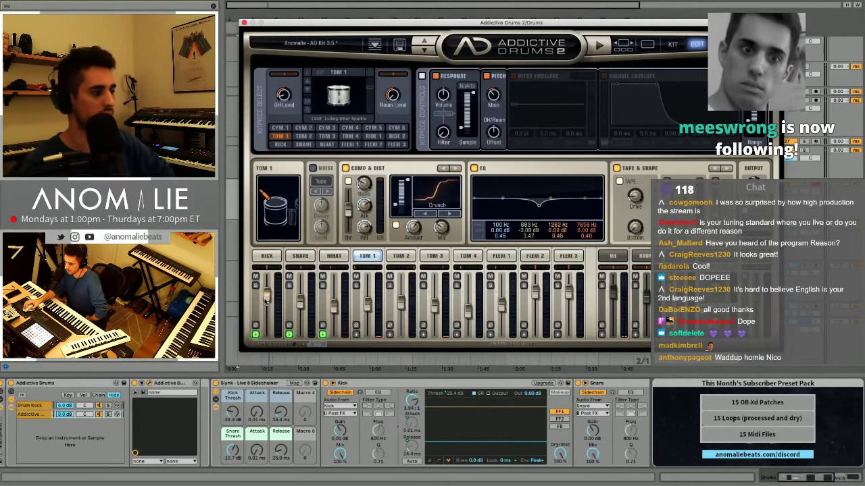
Show the Kick channel's edit settings in Addictive Drums 2 and shift the plugin window clear of the track list.
left_click(279, 256)
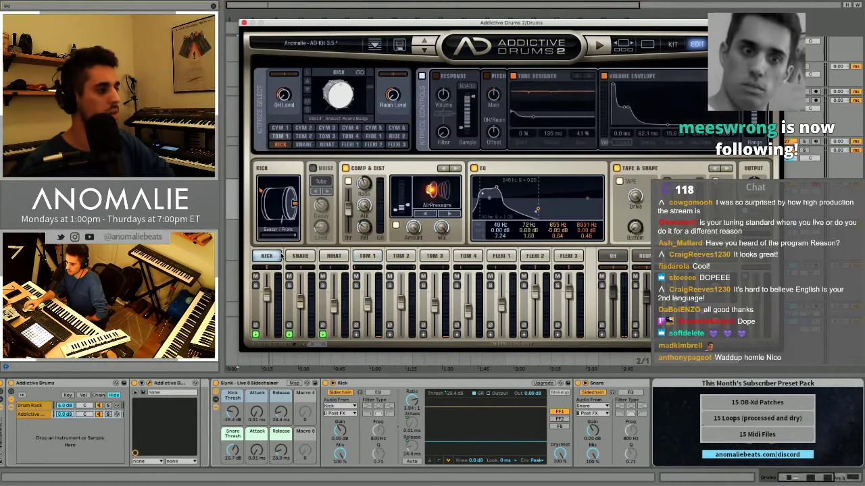
left_click_drag(392, 23, 138, 56)
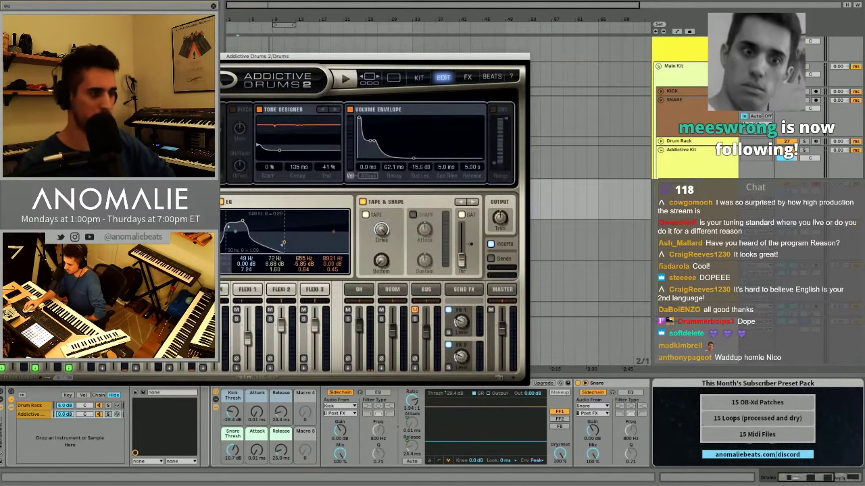
left_click_drag(84, 56, 306, 14)
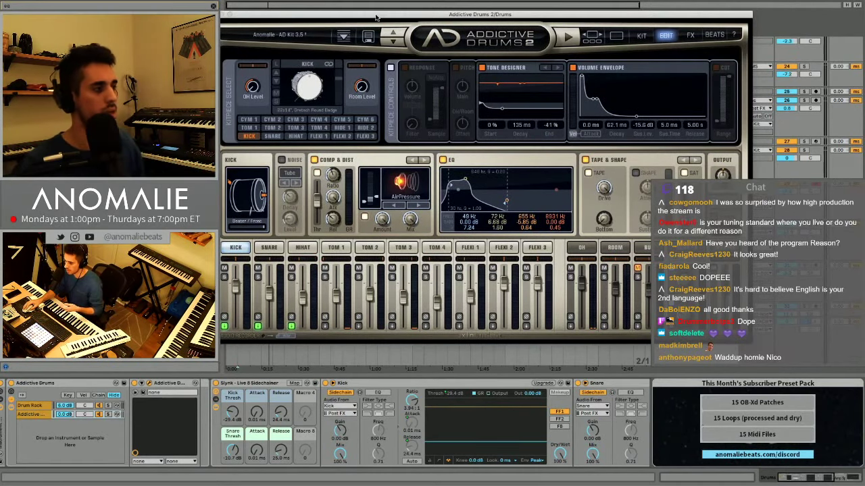
left_click_drag(376, 20, 223, 28)
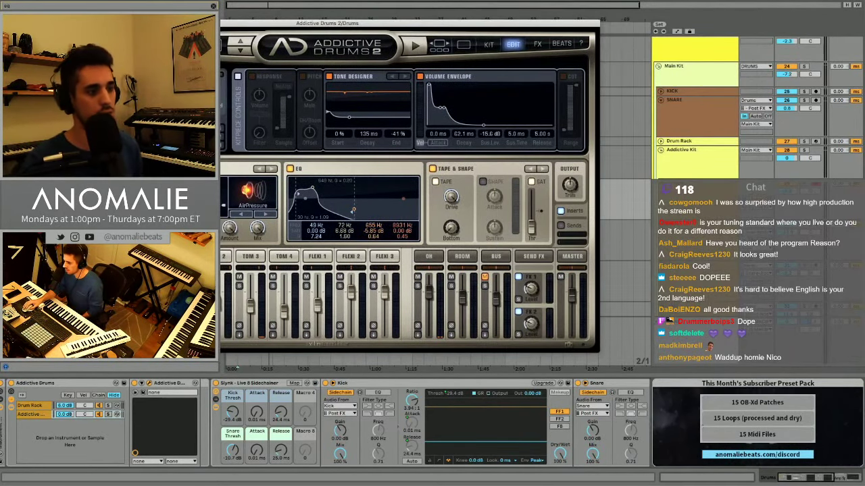
Inspect the individual drum tracks in the Addictive Kit group and their device chains.
left_click(718, 227)
scroll(718, 203, "down", 3)
left_click(719, 175)
left_click(696, 139)
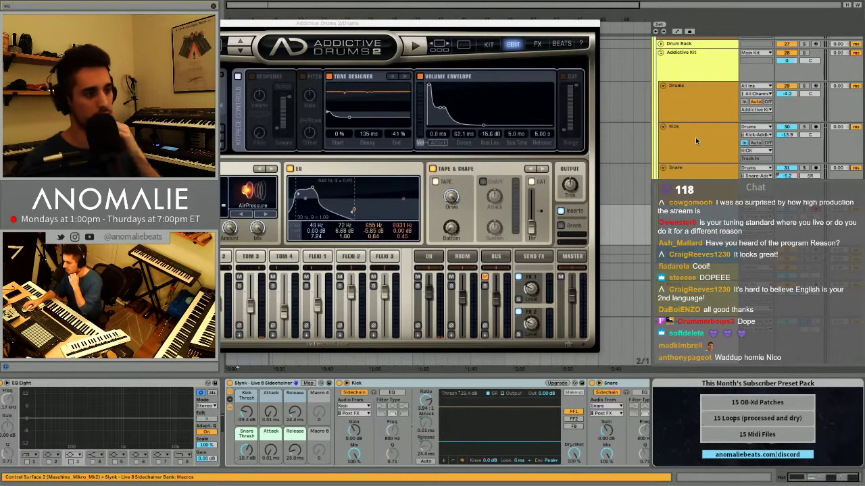
scroll(694, 143, "up", 4)
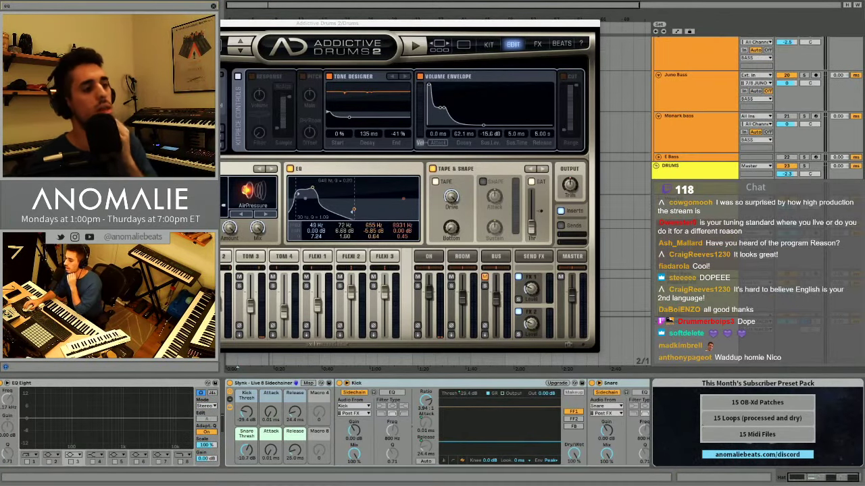
scroll(696, 108, "down", 2)
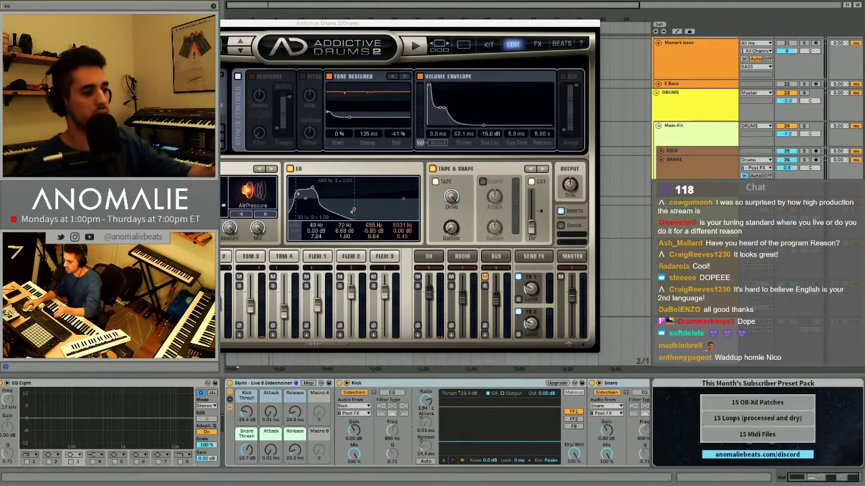
Return to the Drums track, close the Addictive Drums 2 window and select the Drum Rack chain in the Addictive Drums rack.
left_click(696, 287)
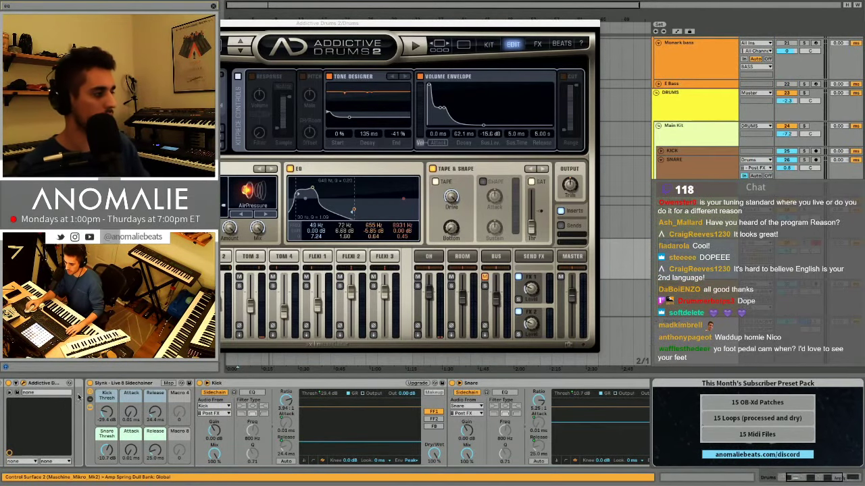
scroll(303, 421, "left", 3)
left_click(59, 23)
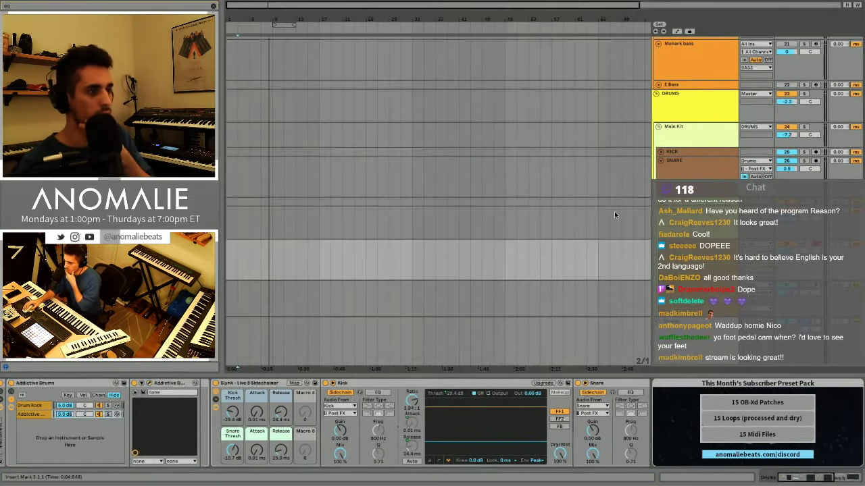
left_click(34, 415)
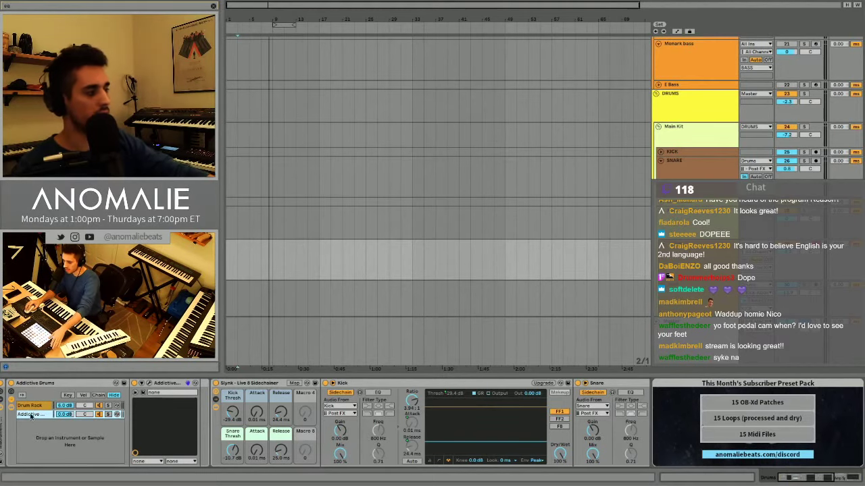
left_click(31, 406)
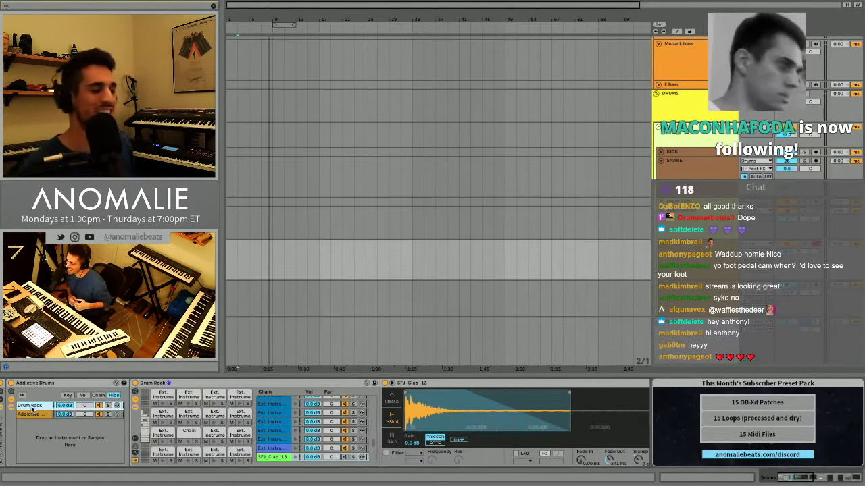
Loop four bars from 2.1.1 to 6.1.1 in the arrangement and add a locator named Intro at the loop start.
left_click(243, 269)
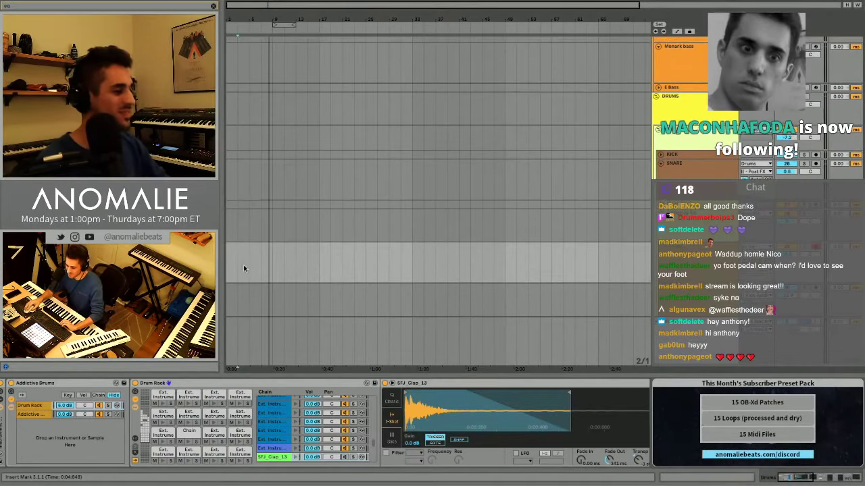
key("space")
left_click_drag(241, 19, 364, 162)
left_click_drag(242, 265, 312, 270)
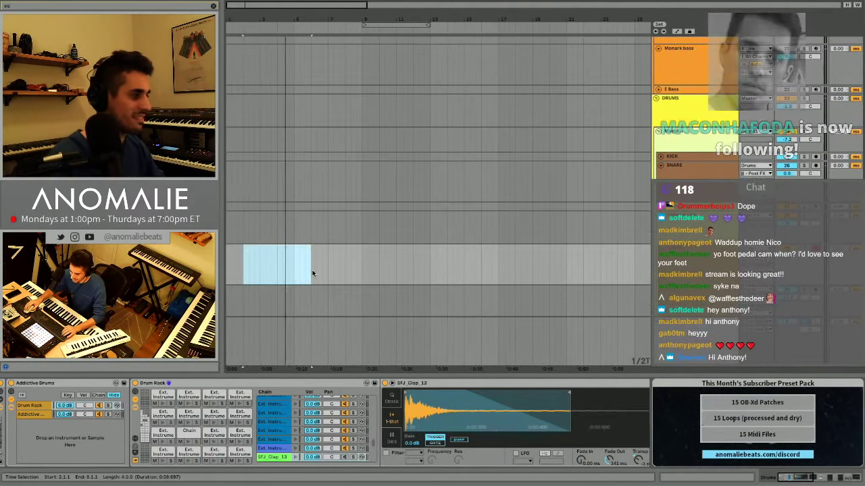
key("ctrl+l")
right_click(242, 33)
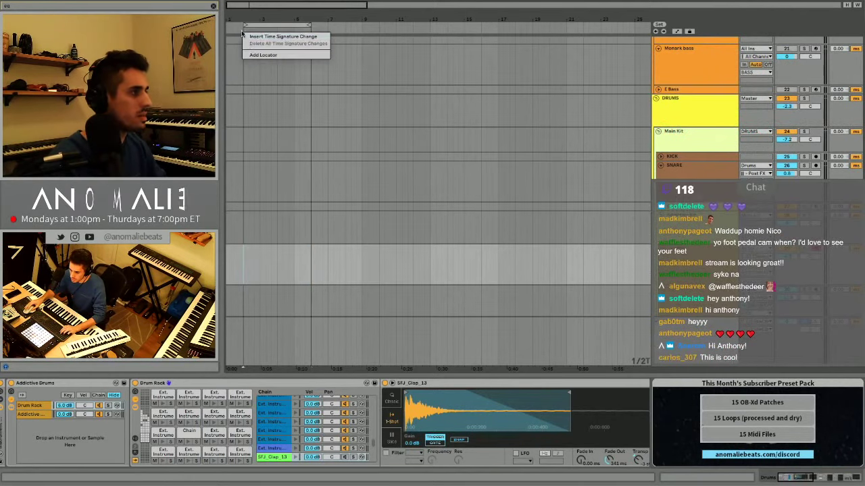
left_click(263, 55)
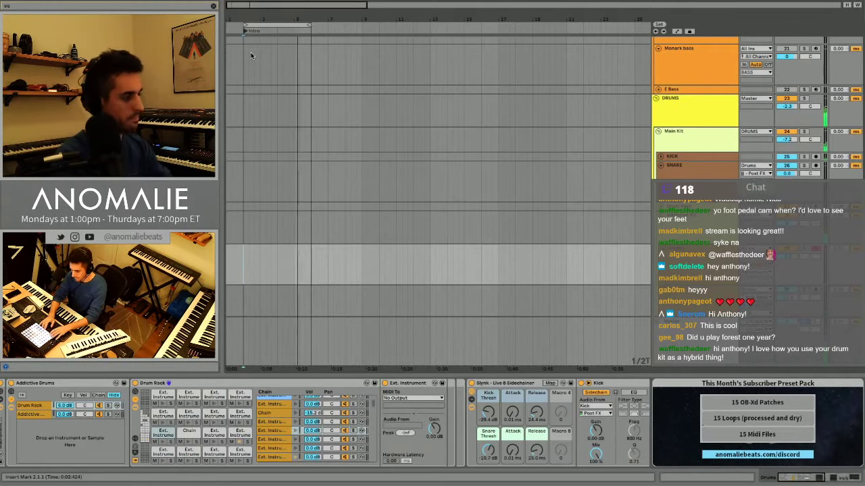
Discard the first take and record a new MIDI drum pattern on the Drums track over the looped four bars.
key("F9")
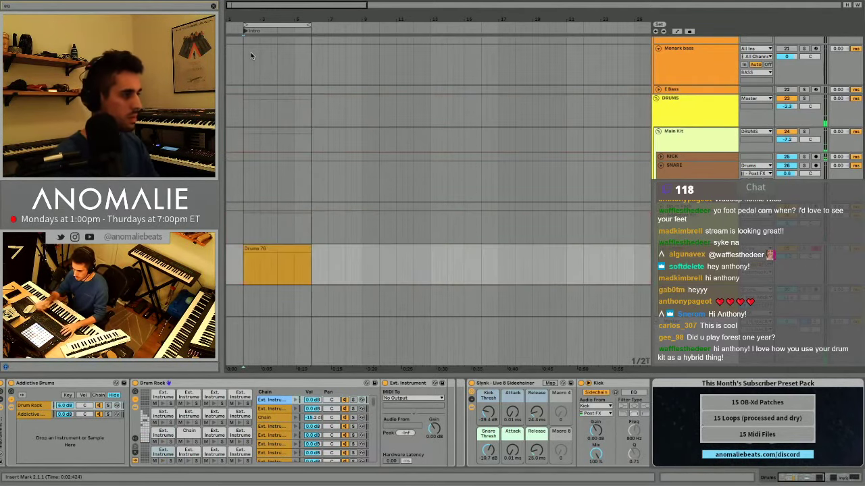
key("ctrl+z")
key("ctrl+a")
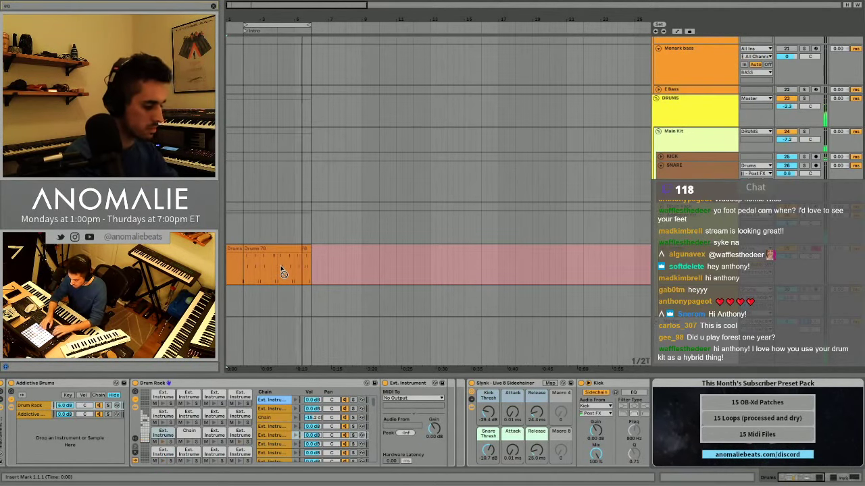
key("space")
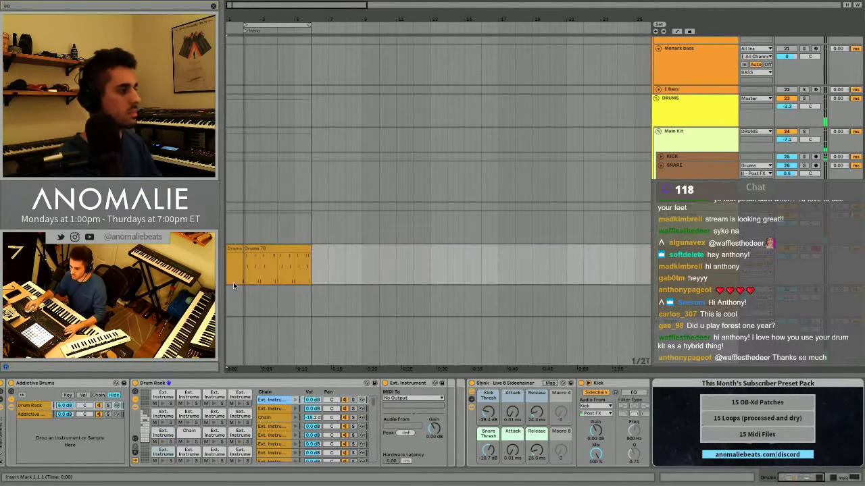
Open the recorded drum clip's notes and delete the extra one-bar clip between bars 1 and 2.
double_click(286, 271)
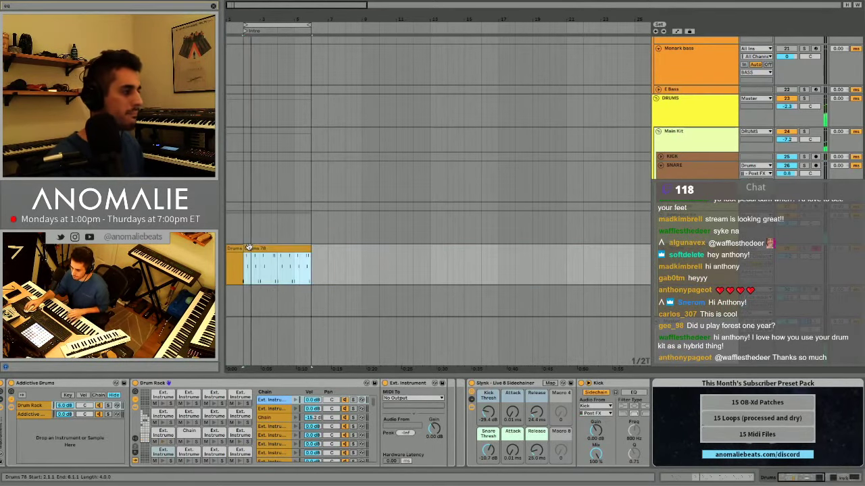
left_click(448, 402)
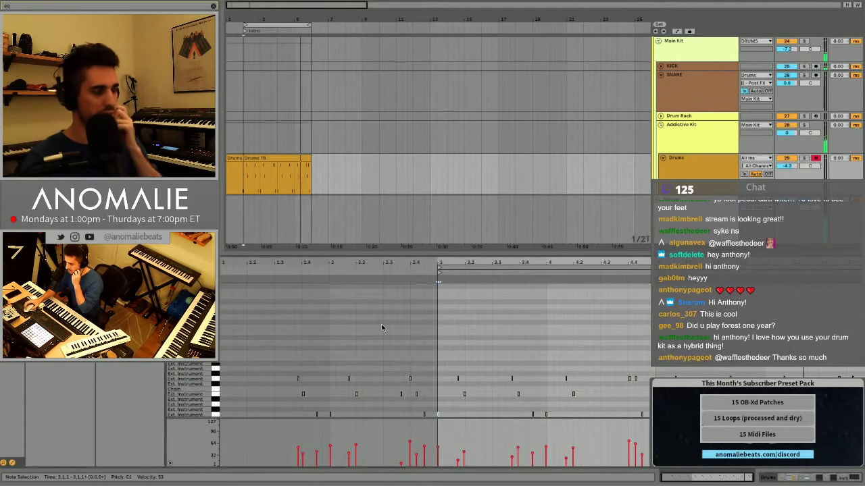
left_click_drag(241, 184, 227, 185)
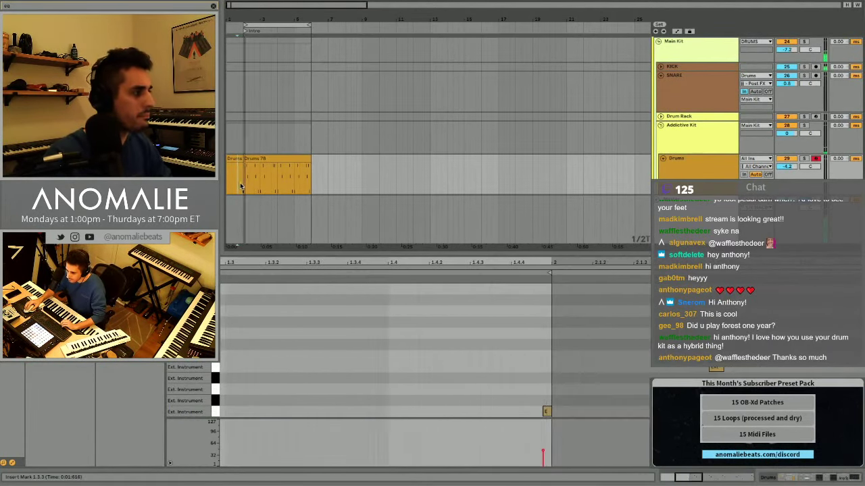
key("Delete")
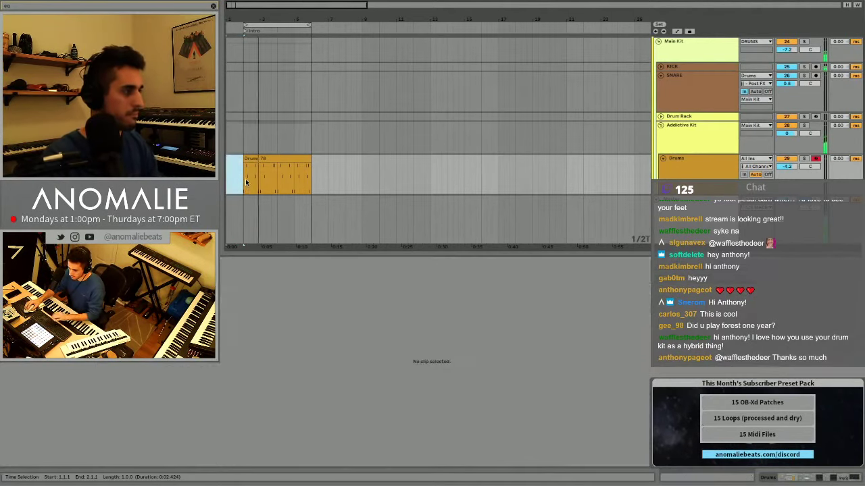
Shift the E1 and G1 notes just before 3.2 in the Drums clip slightly later, so the E1 note starts on 3.2.
scroll(368, 167, "down", 1)
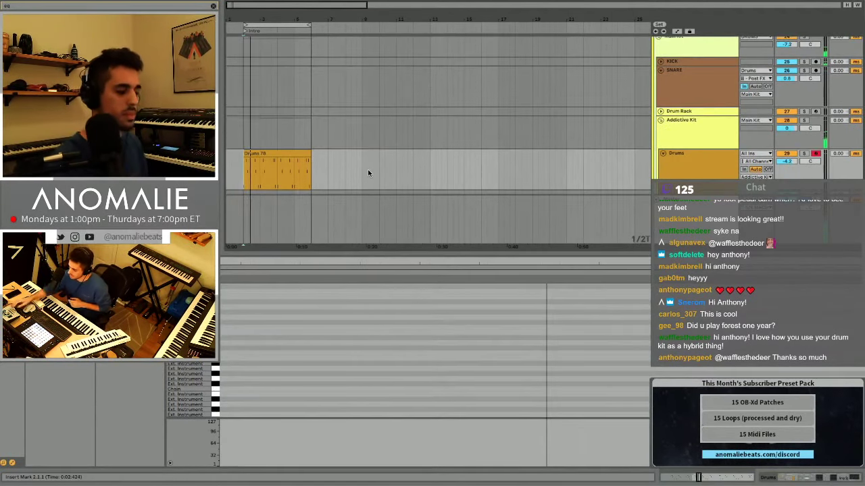
left_click(269, 163)
scroll(298, 415, "left", 4)
scroll(400, 394, "down", 3)
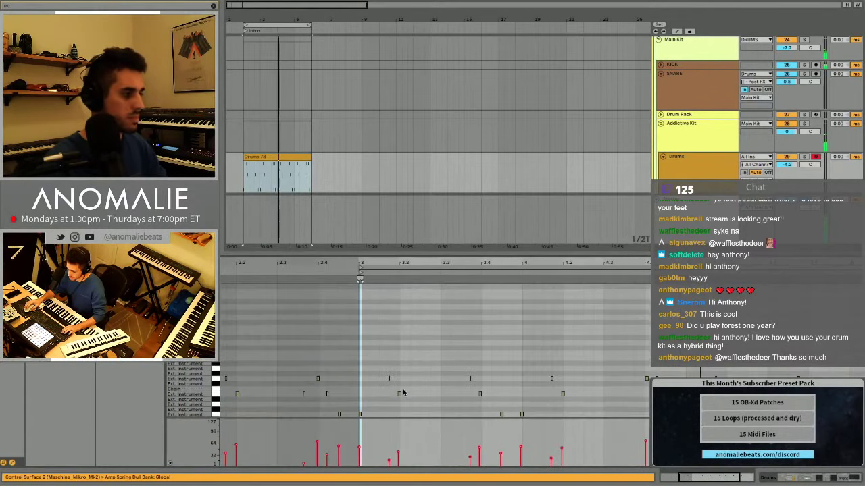
left_click_drag(379, 363, 410, 406)
left_click(399, 398)
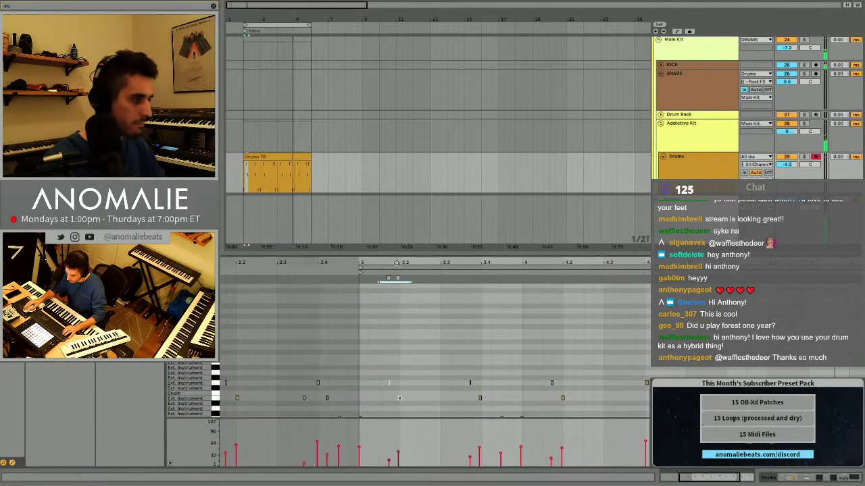
left_click_drag(396, 263, 397, 284)
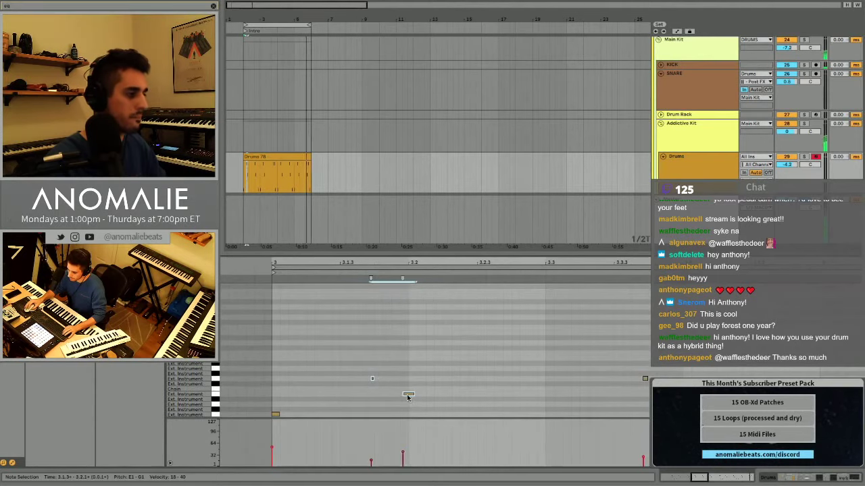
left_click_drag(408, 397, 414, 398)
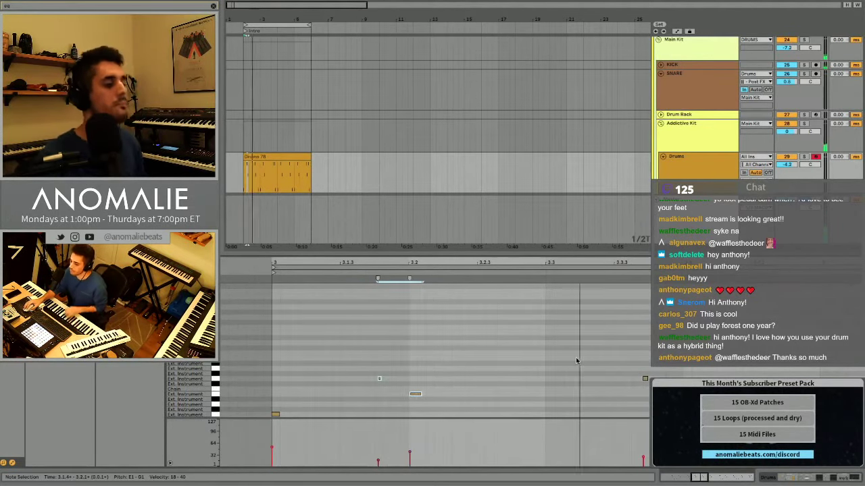
Nudge the G1 note before 3.2 slightly earlier and play back the clip to check the beats up to 4.2.
left_click(468, 377)
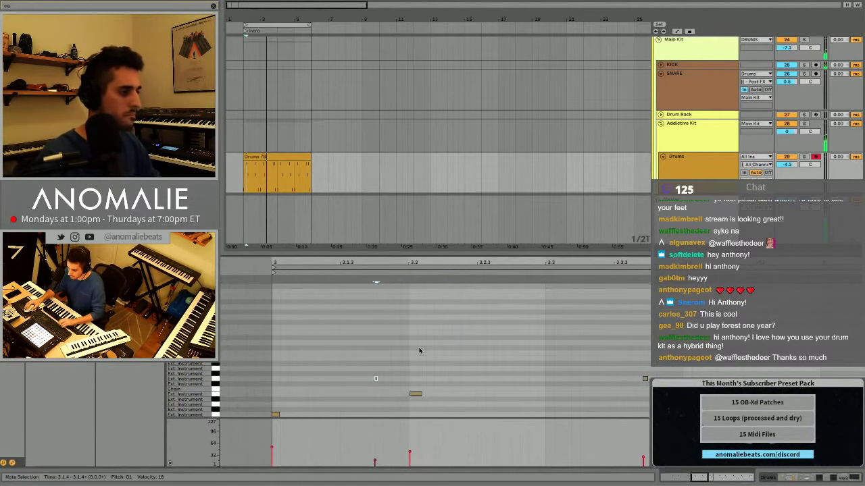
key("space")
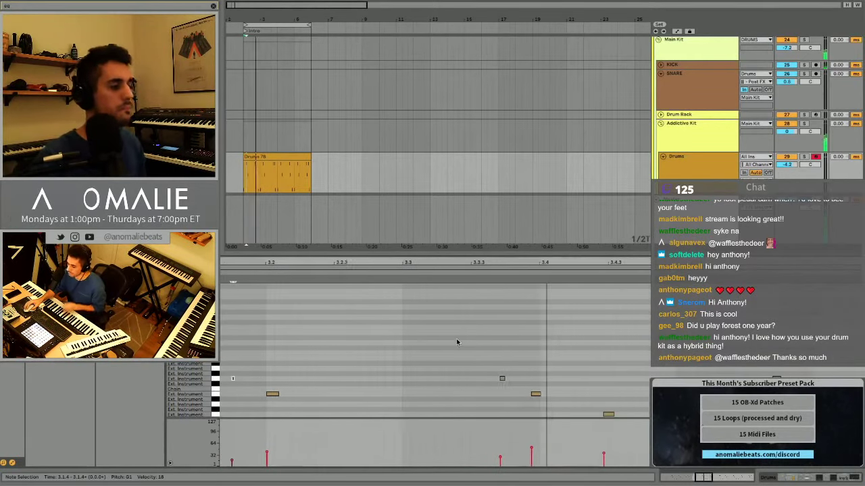
scroll(457, 342, "right", 5)
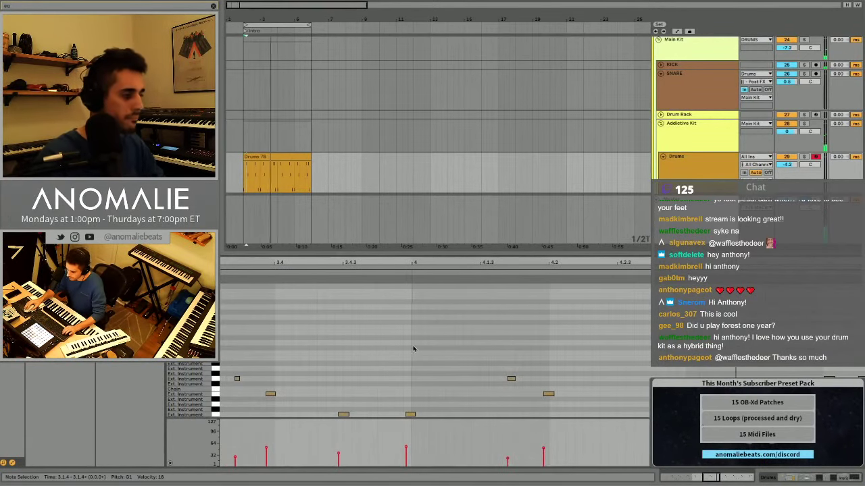
Select the Drums clip notes around bar 4 and shift them slightly later onto beats 4 and 4.2.
scroll(413, 349, "down", 3)
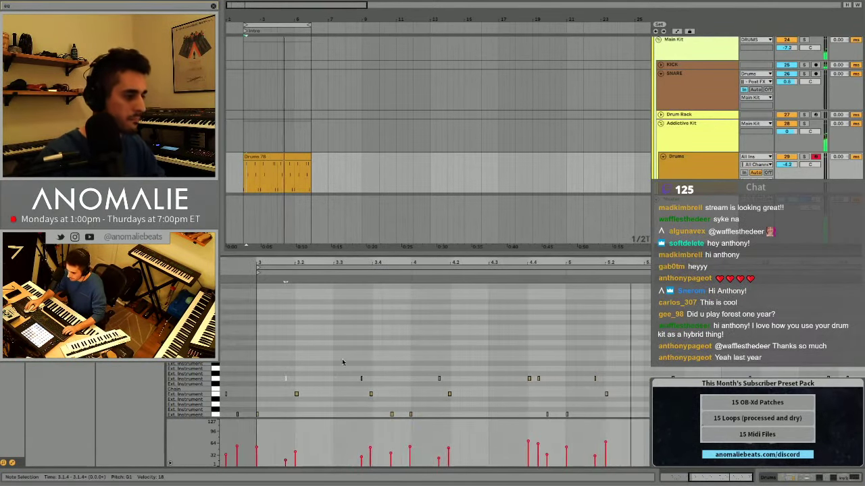
left_click_drag(342, 362, 521, 415)
key("z")
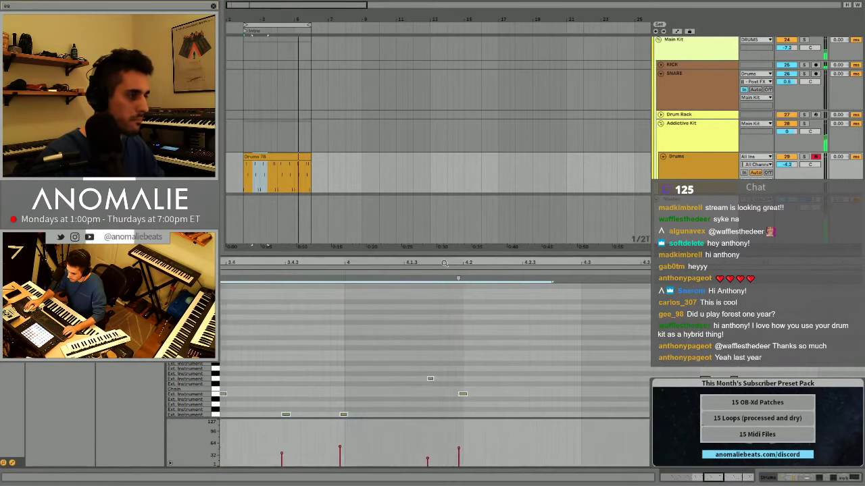
left_click_drag(463, 395, 467, 394)
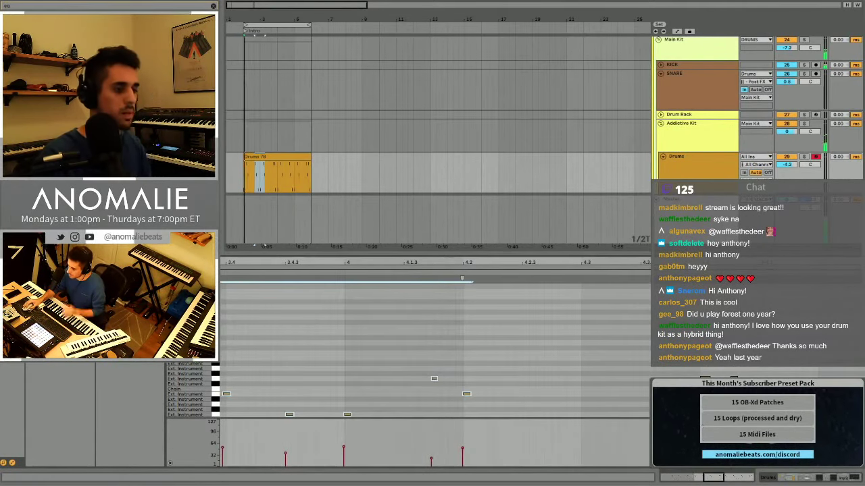
Close the drum clip's note view and add a new audio track below Perc 1 in the Perc group.
key("ctrl+alt+l")
scroll(437, 250, "down", 5)
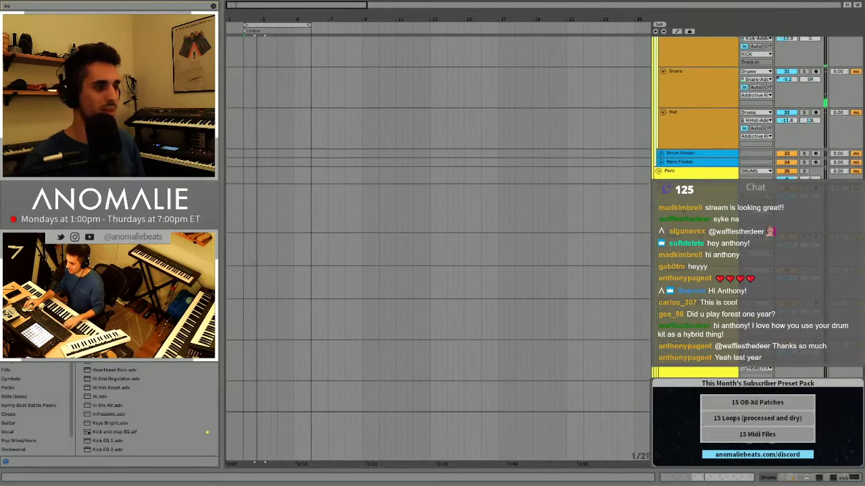
left_click(696, 196)
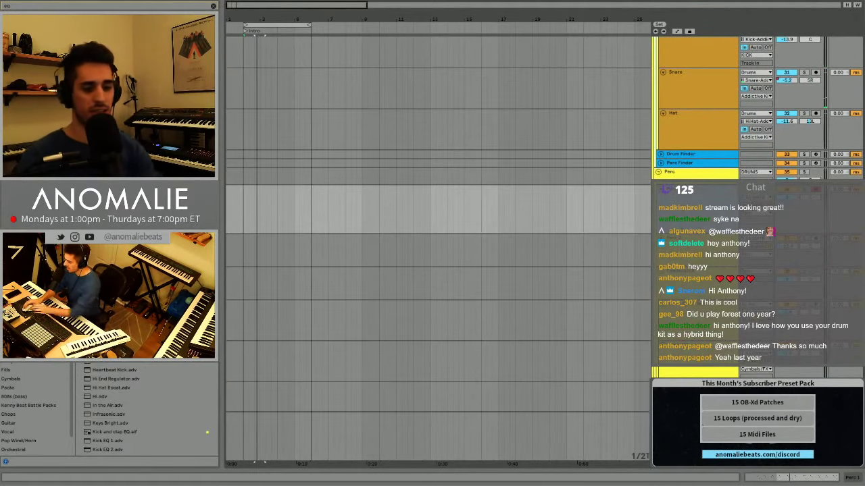
key("ctrl+t")
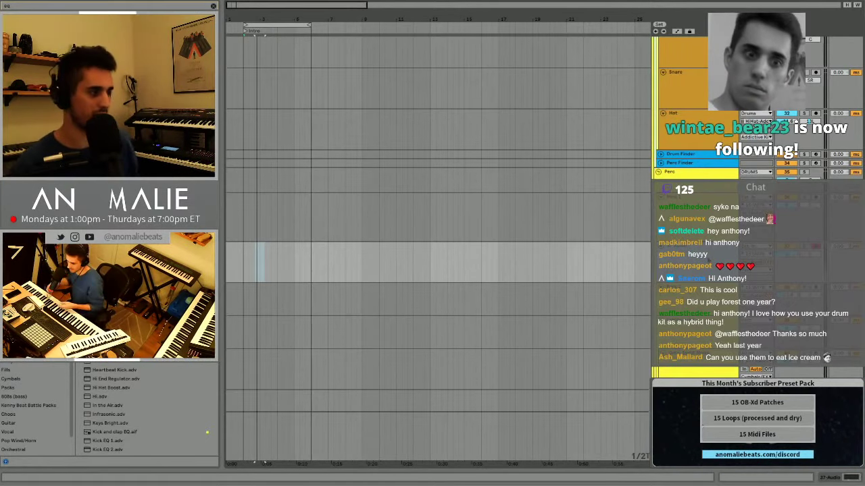
Record a take of about three bars on the new audio track, starting at bar 6.
scroll(359, 274, "up", 1)
left_click(304, 264)
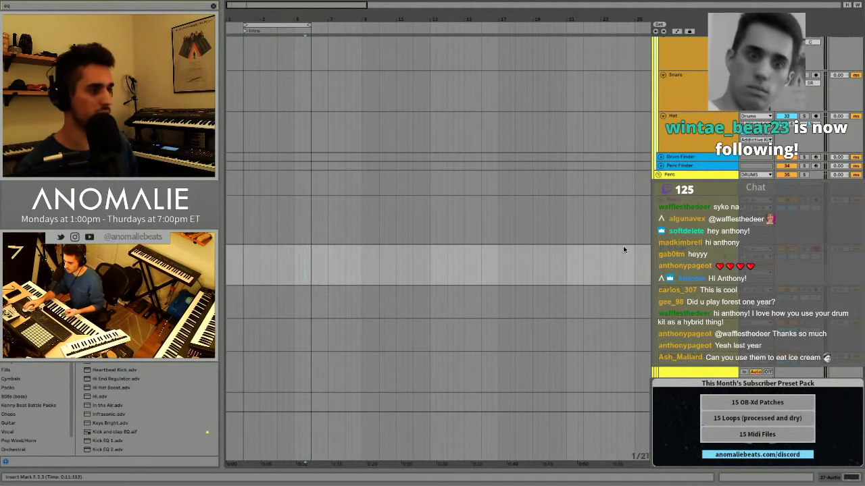
left_click(311, 275)
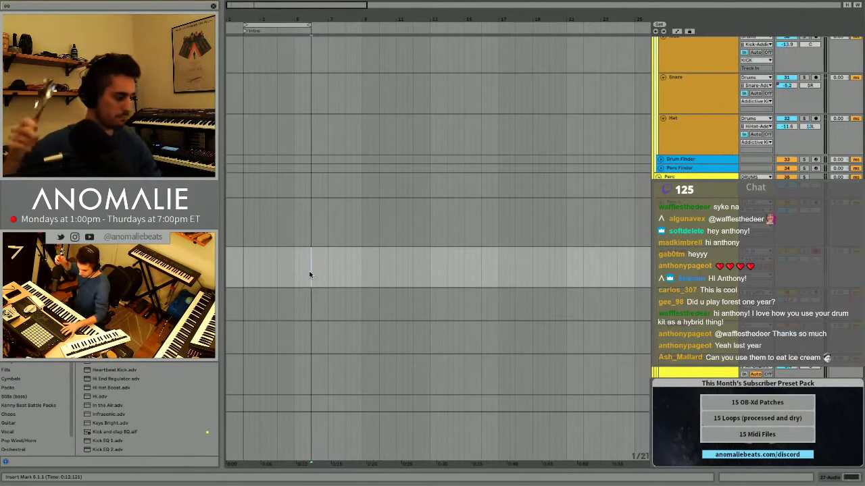
key("F9")
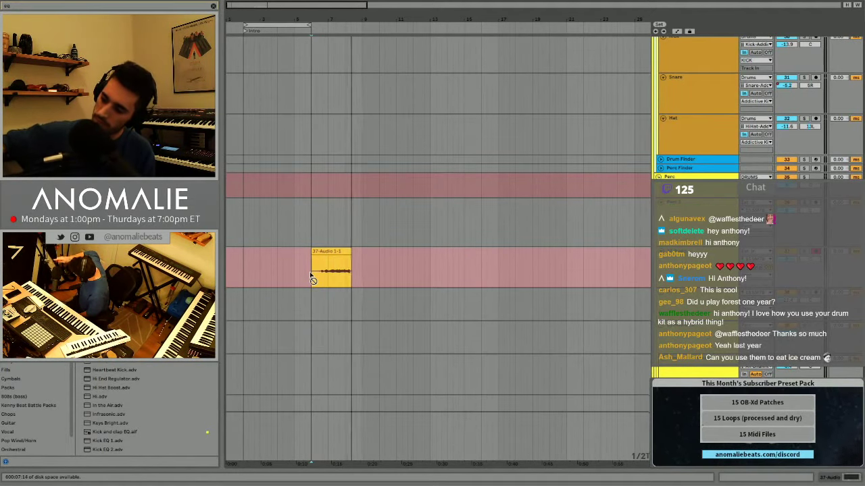
key("space")
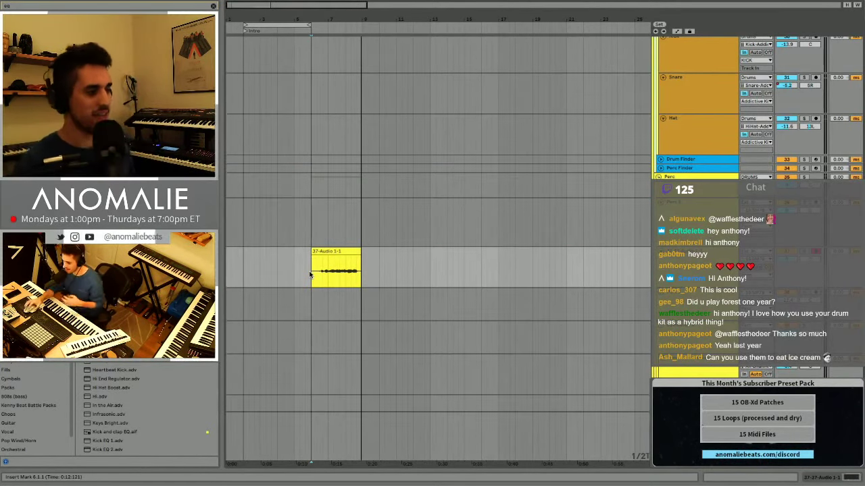
Trim the start of the recorded audio clip to about 6.2.3 and give it a fade-in.
key("Down")
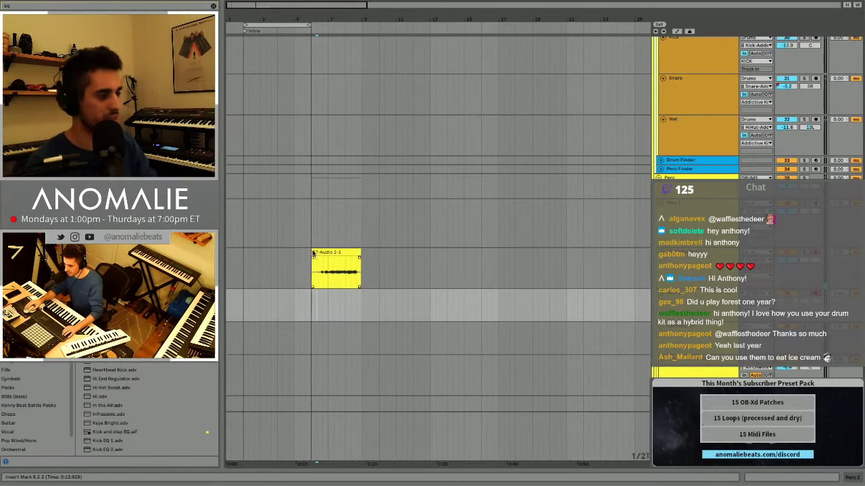
left_click(311, 254)
left_click_drag(311, 254, 318, 255)
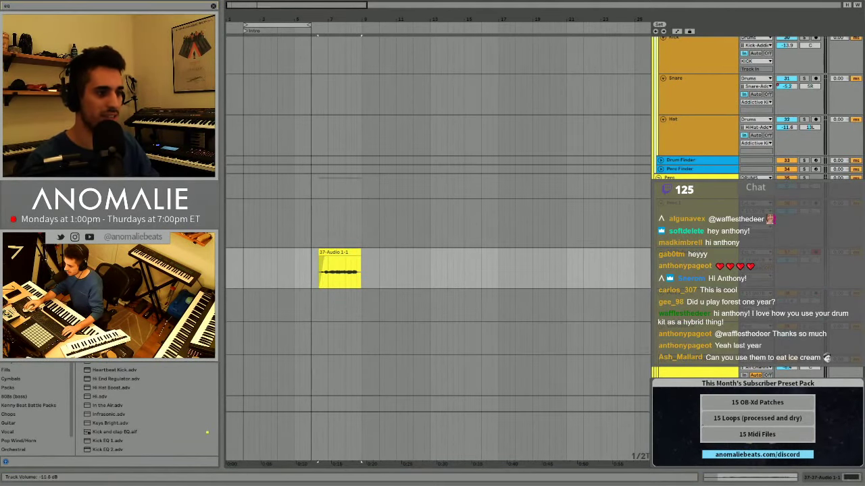
Show the audio track's devices, play the clip, and set an EQ Eight low cut at 255 Hz.
double_click(696, 252)
scroll(447, 251, "down", 2)
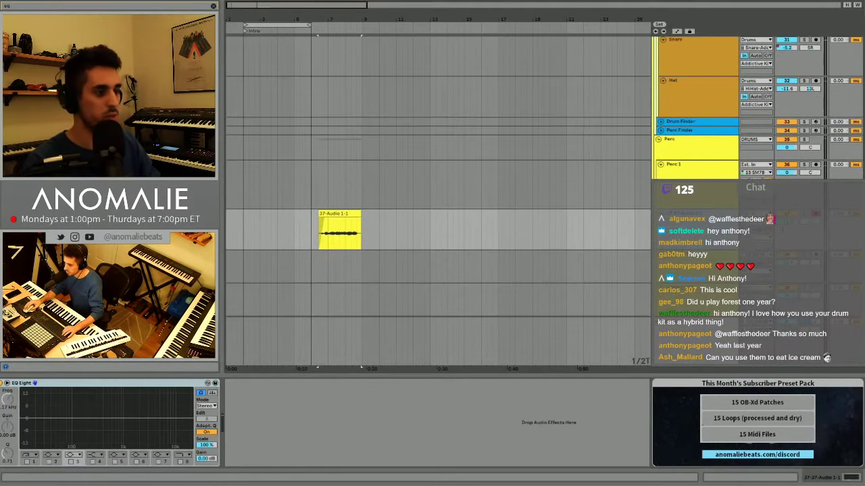
left_click(327, 237)
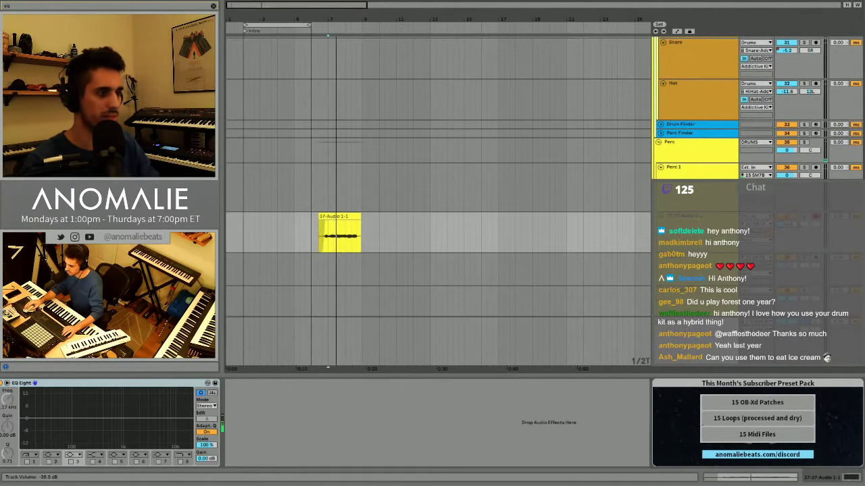
left_click(25, 462)
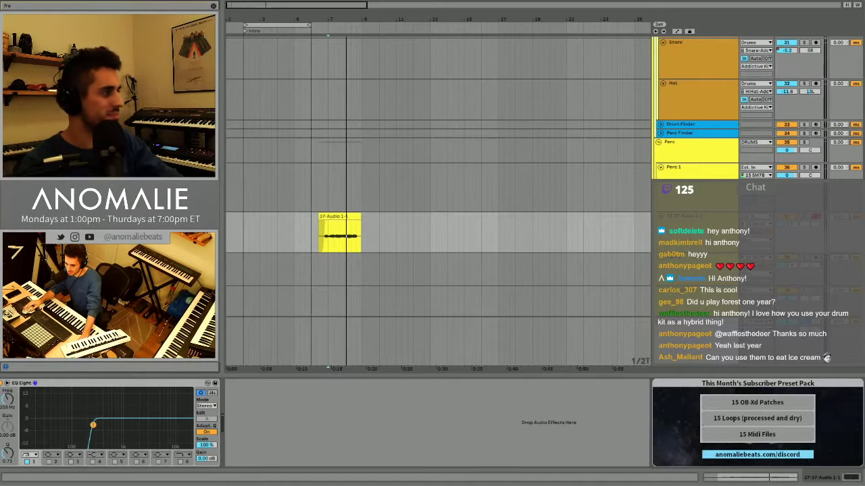
Insert a Frequency Shifter before the EQ Eight, set its frequency to -1.88 kHz, and play the clip.
left_click_drag(88, 41, 33, 429)
key("space")
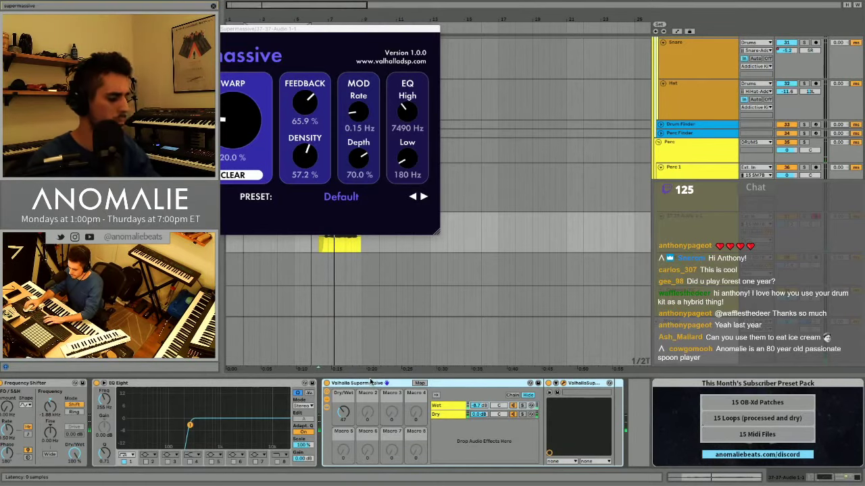
Remove the Valhalla Supermassive rack from the audio track and add a Reverb with Dry/Wet at 77%.
key("Delete")
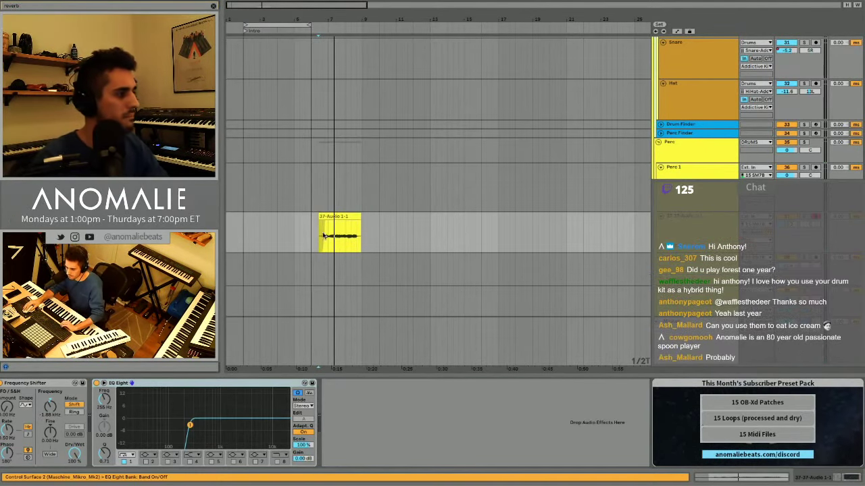
key("ctrl+z")
key("space")
left_click_drag(538, 458, 541, 464)
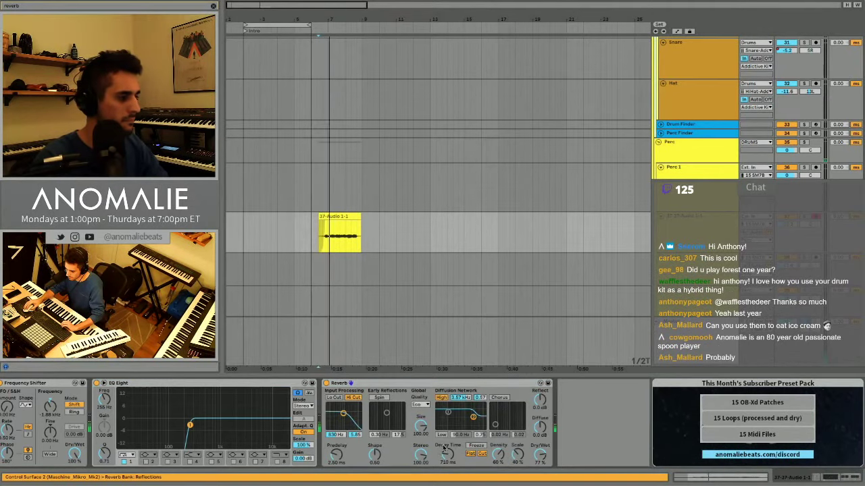
Set the Reverb's decay time to 2.79 s, enable Spin, and reduce its size to 23.37.
left_click_drag(444, 451, 444, 420)
left_click_drag(331, 20, 348, 49)
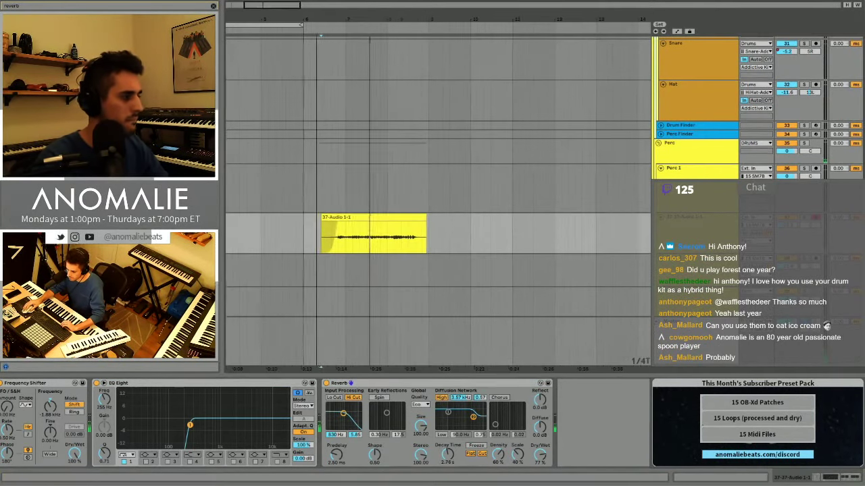
left_click(379, 398)
left_click_drag(420, 428, 420, 446)
Set the Frequency Shifter's frequency to 520 Hz and its Fine value to -500 Hz.
key("space")
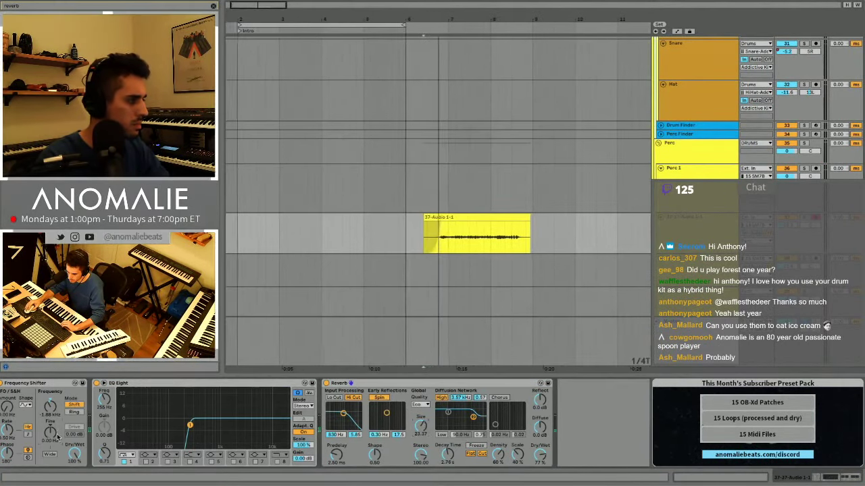
left_click_drag(51, 433, 52, 466)
left_click_drag(50, 406, 50, 427)
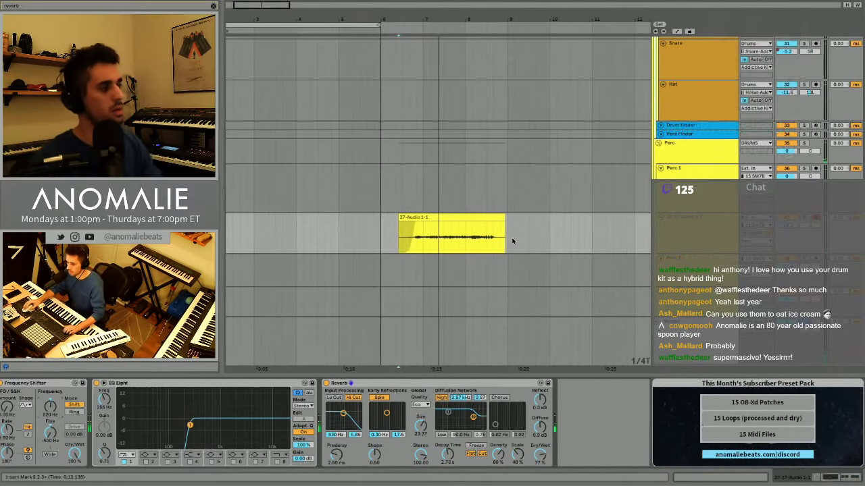
Move the recorded audio clip to the start of the intro at bar 2.
key("space")
left_click_drag(456, 219, 265, 245)
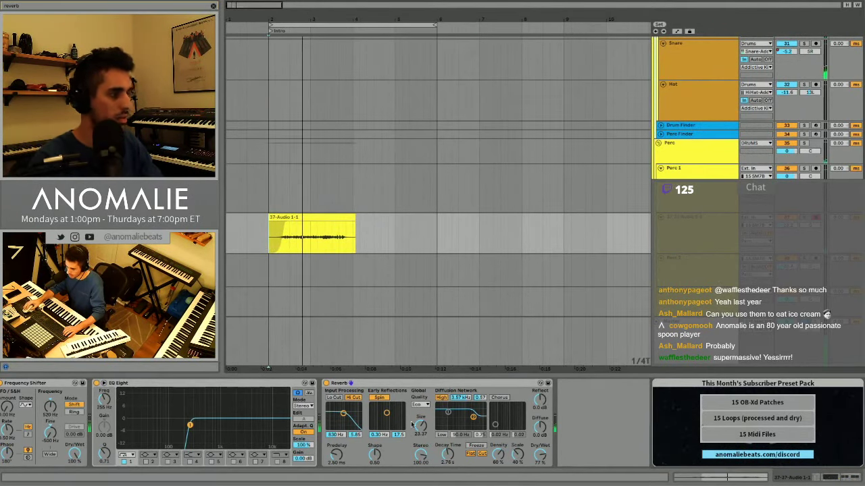
Set the Reverb's Dry/Wet to 54% and its decay time to 5.45 s while auditioning the clip.
key("space")
left_click_drag(537, 456, 538, 470)
left_click_drag(448, 455, 448, 444)
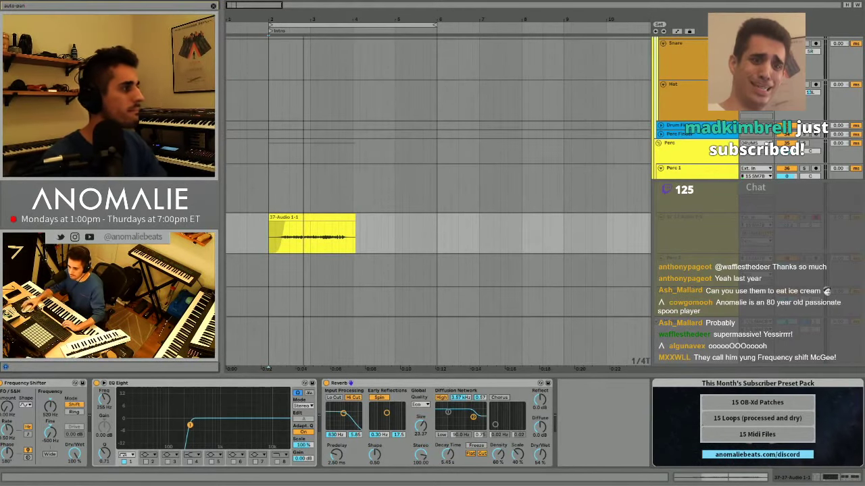
Add an Auto Pan after the Reverb with an amount of 52.4%, and enable the Reverb's Chorus.
left_click_drag(620, 424, 619, 425)
key("space")
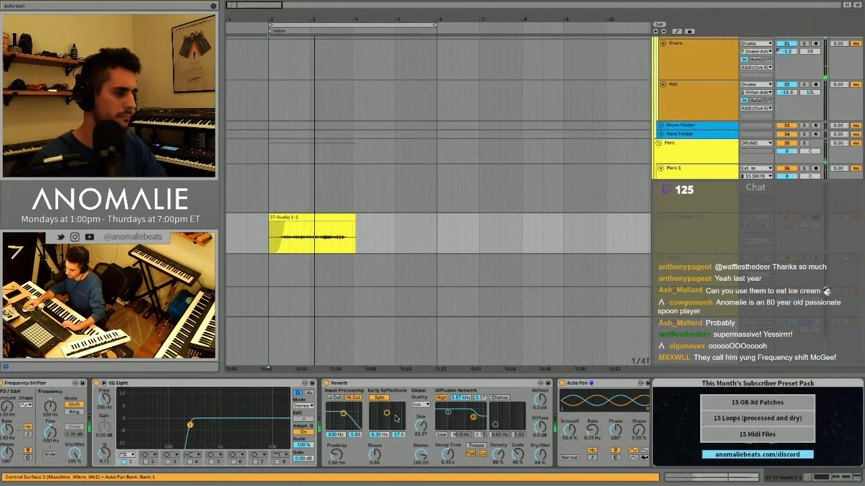
key("space")
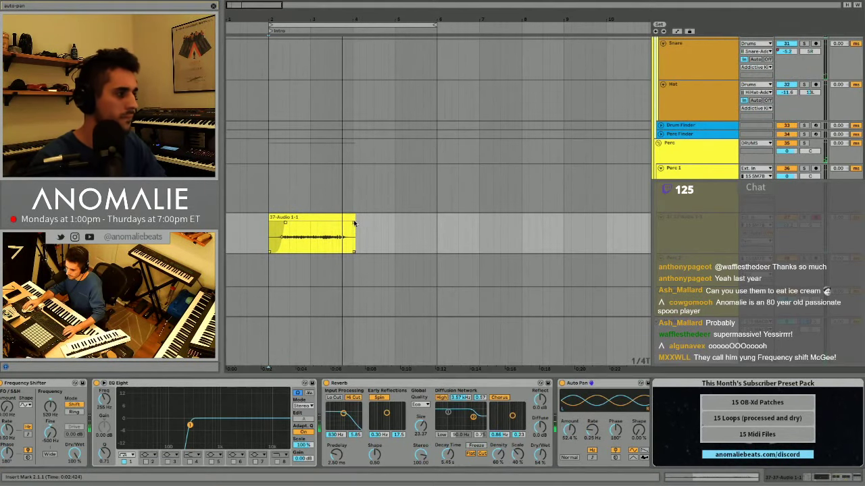
Shorten the audio clip to one bar, from bar 2 to bar 3, and play it back.
left_click_drag(355, 225, 300, 228)
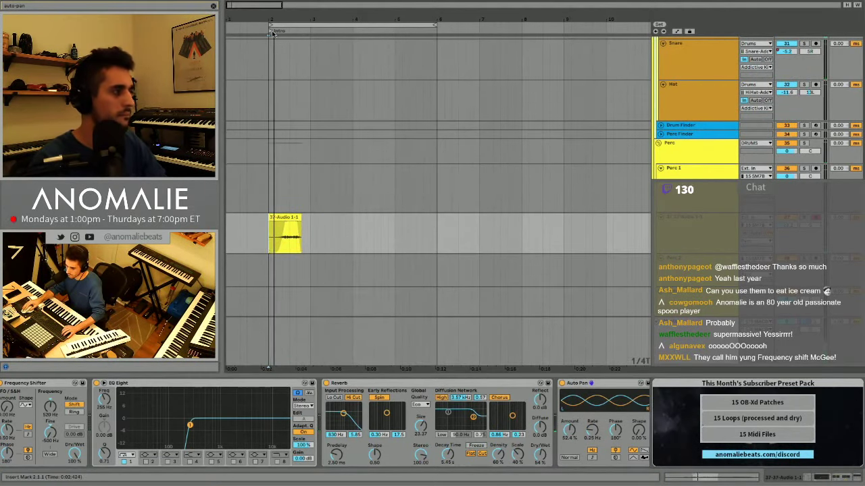
scroll(261, 233, "up", 2)
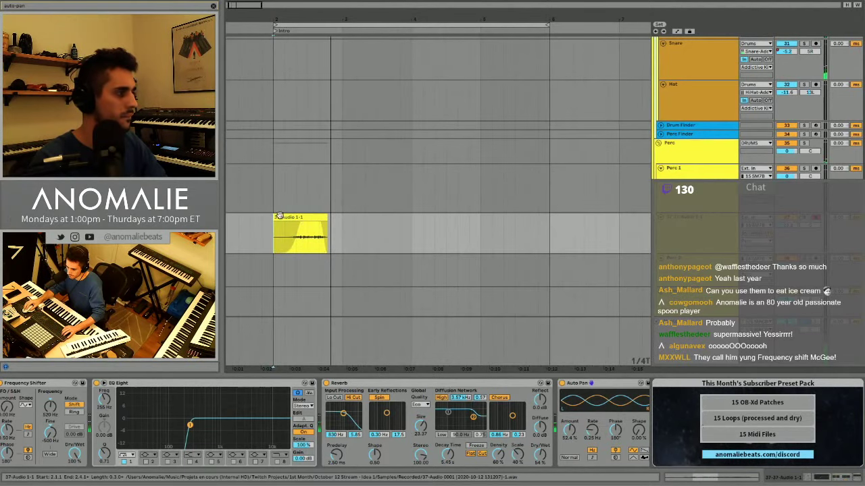
left_click_drag(275, 218, 302, 221)
left_click(271, 235)
key("space")
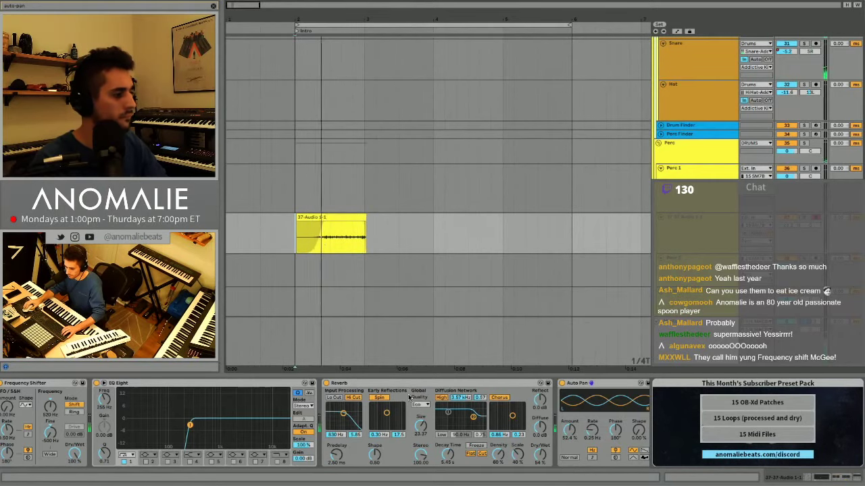
Set the EQ Eight low cut to 454 Hz with Q 0.24 and automate the Frequency Shifter downward from 520 Hz across bar 2.
left_click_drag(190, 429, 203, 443)
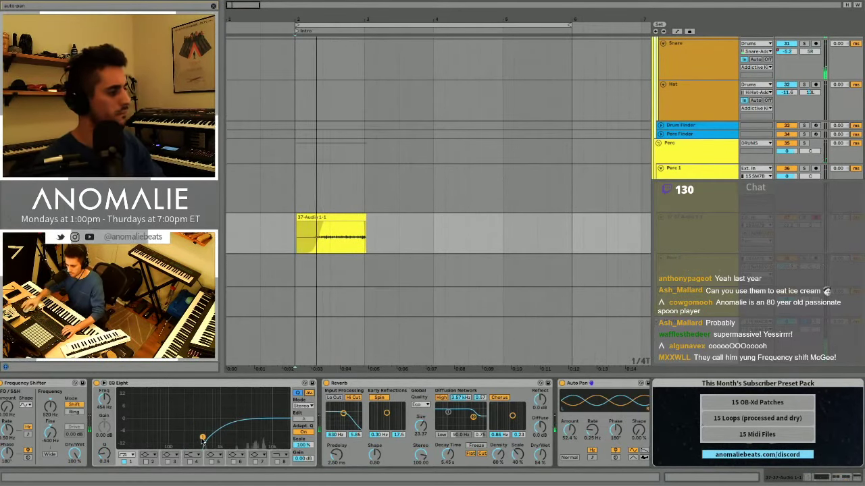
left_click(52, 403)
key("a")
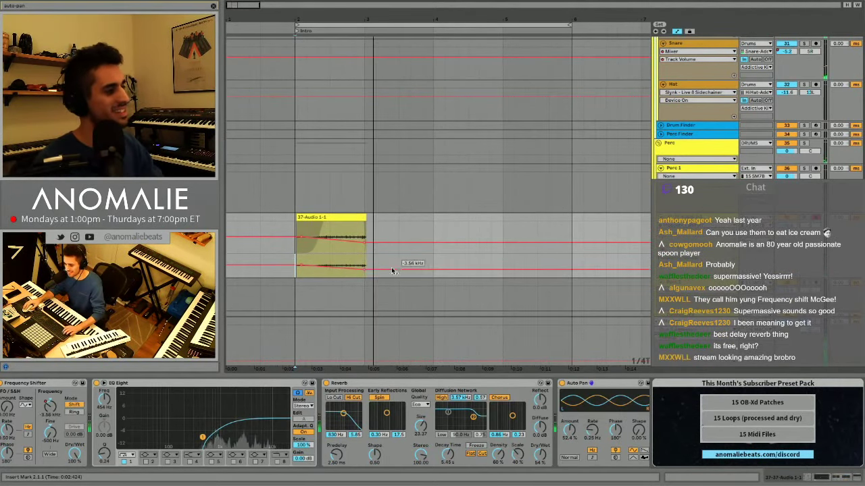
left_click_drag(394, 270, 393, 272)
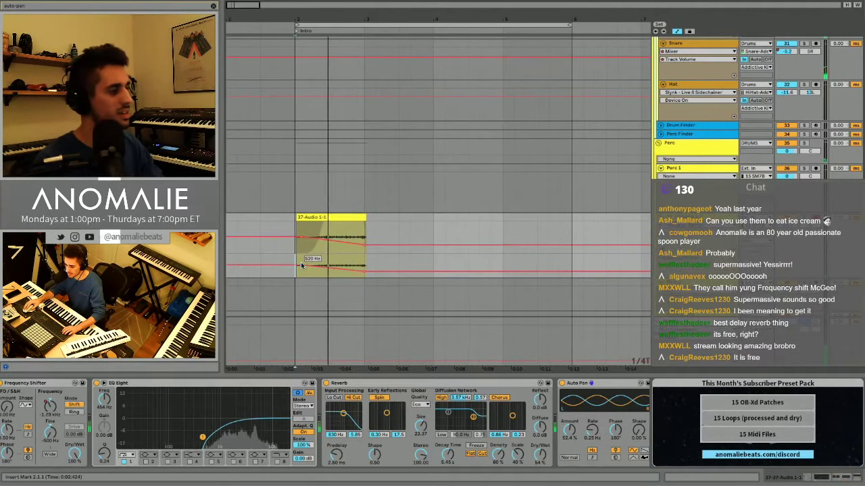
Enable band 8 of the EQ Eight as a high cut at 3.52 kHz.
left_click(278, 463)
left_click_drag(284, 425, 247, 424)
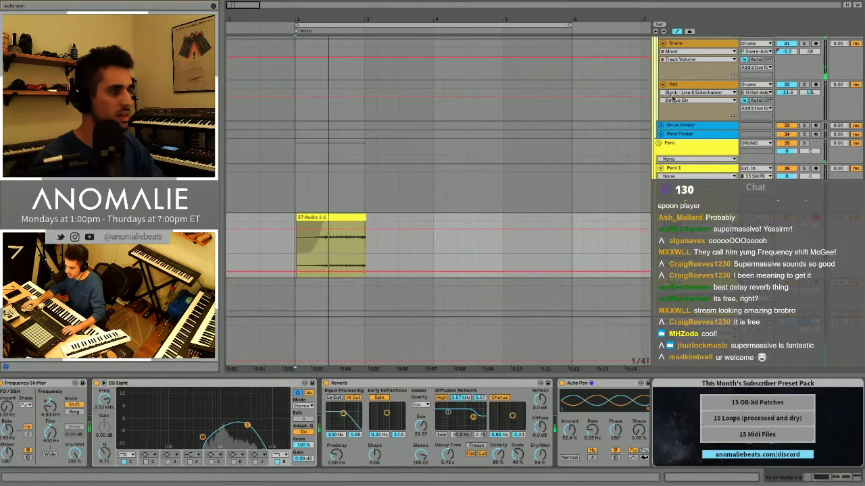
Hide the automation lanes and shorten the audio clip's end to about the middle of bar 2.
left_click(677, 32)
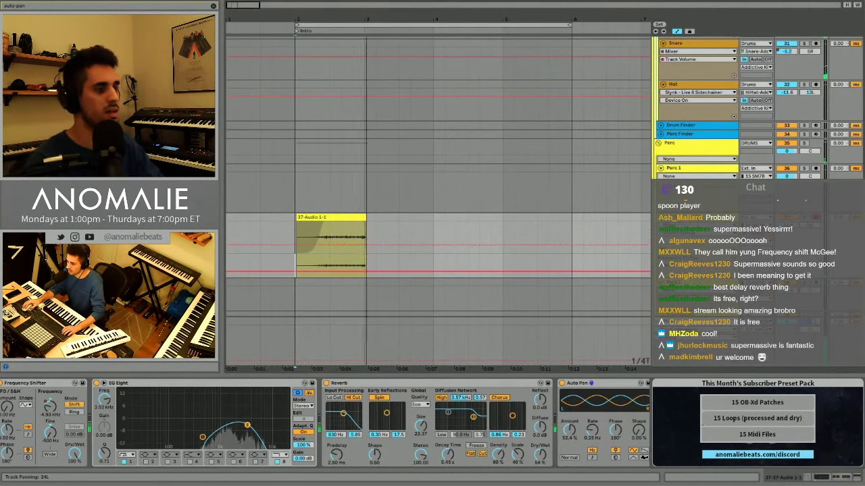
key("a")
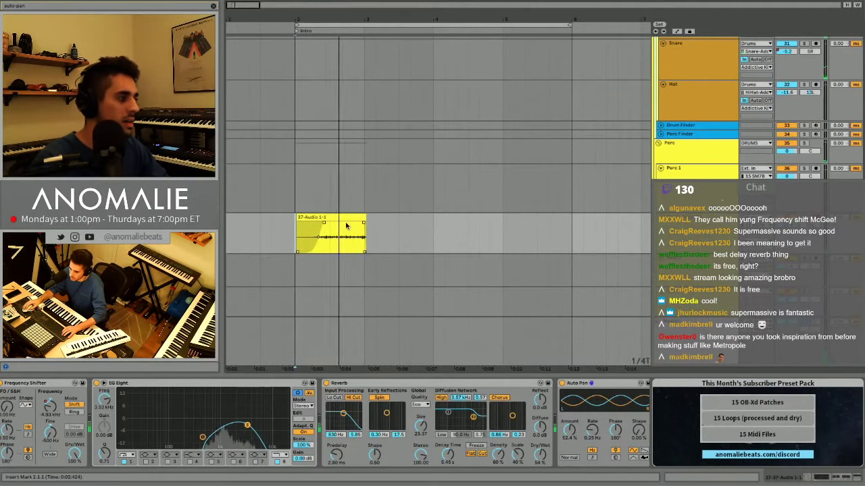
left_click_drag(366, 219, 340, 218)
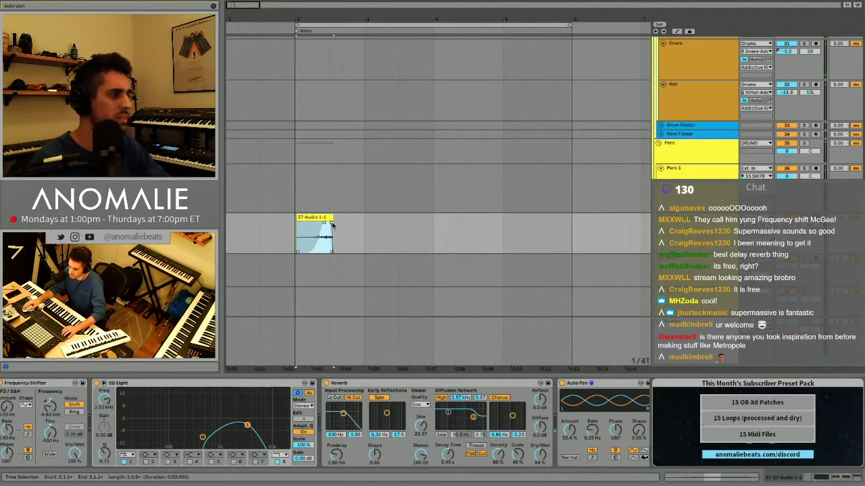
Extend the audio clip's end to about three quarters of bar 2 and add an Echo after the Auto Pan.
key("space")
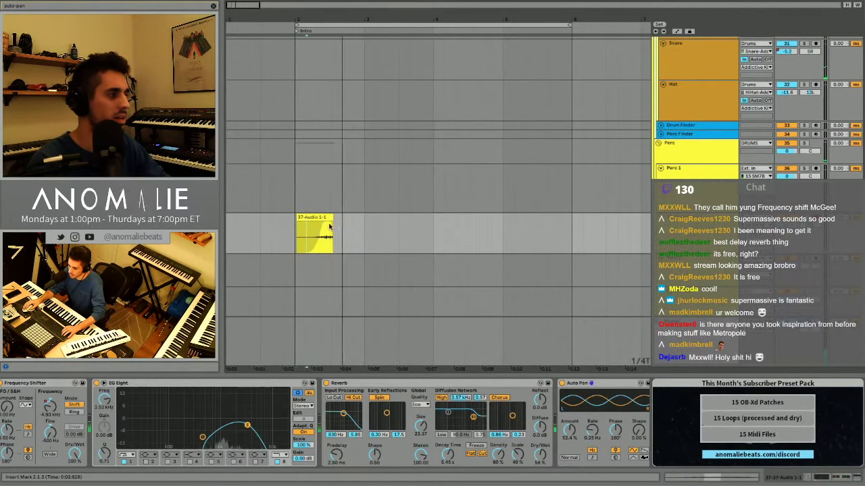
key("space")
left_click(315, 240)
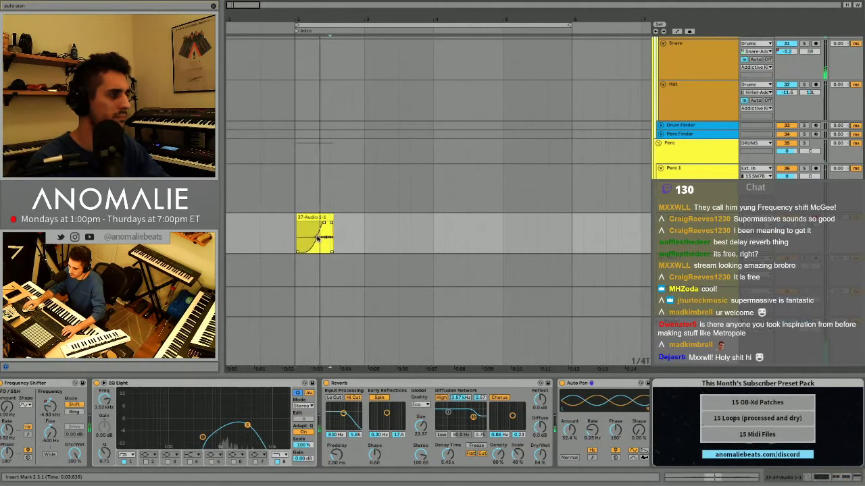
left_click_drag(333, 232, 338, 232)
left_click(293, 233)
key("space")
key("space")
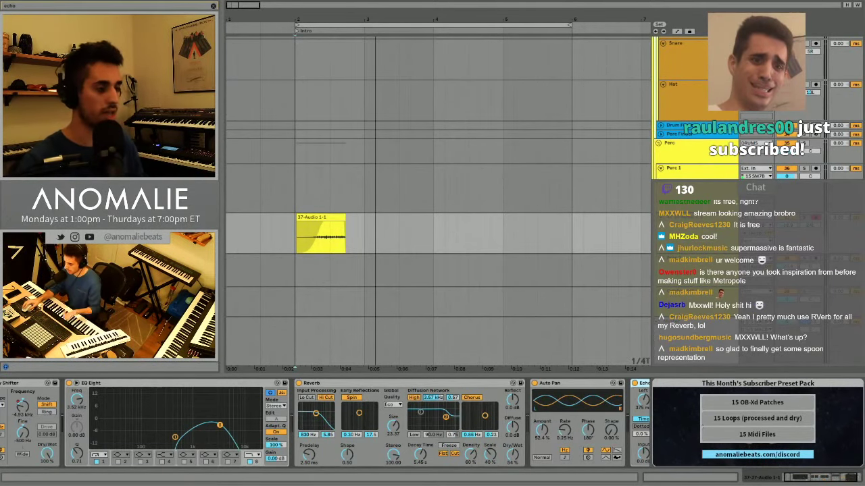
Set the Echo's left delay time to 702 ms while auditioning the percussion clip.
key("space")
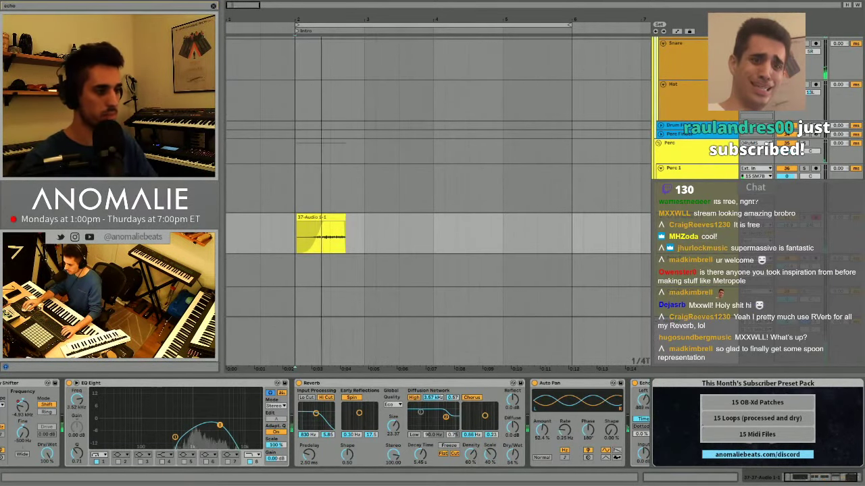
key("space")
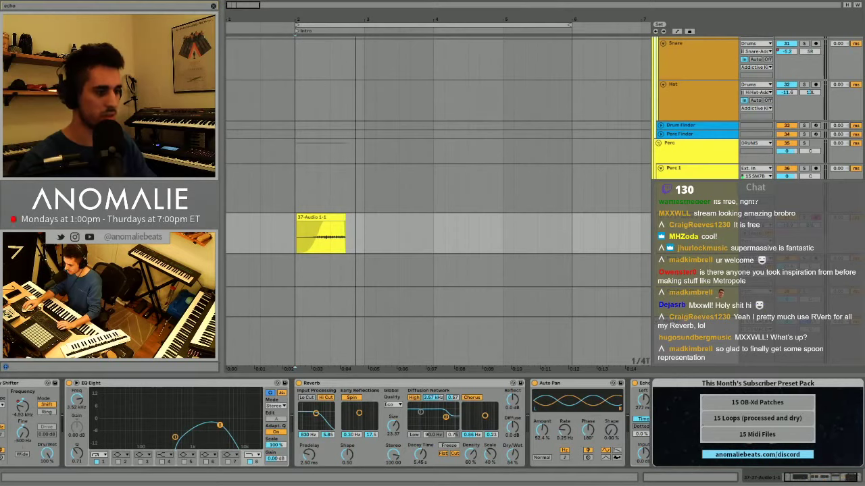
key("space")
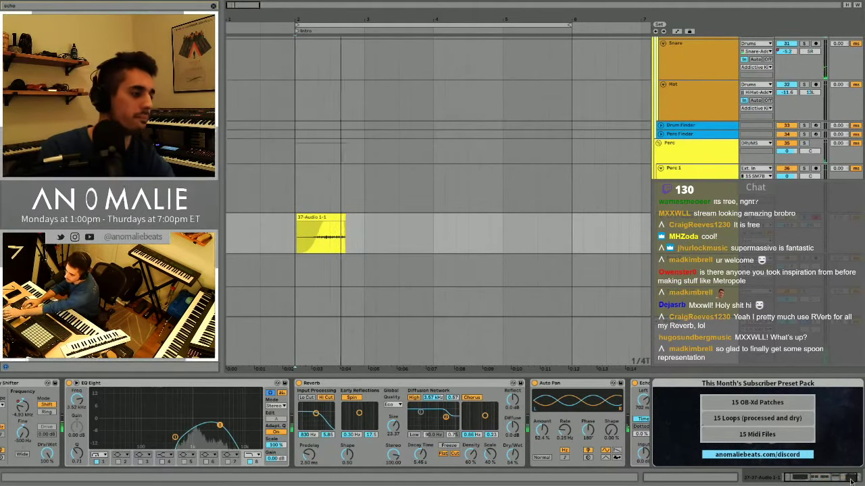
Trim the audio clip's silent start and place it at bar 2 so the sound comes in earlier, then play it.
key("space")
left_click_drag(296, 217, 331, 223)
left_click(298, 229)
key("space")
left_click(286, 237)
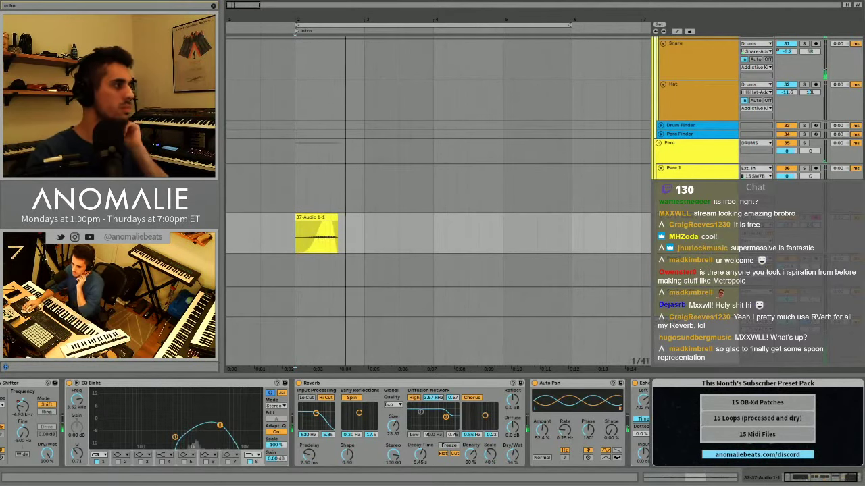
Listen to the looped intro while looking through the tracks from the drums up to the keys group.
scroll(512, 155, "up", 10)
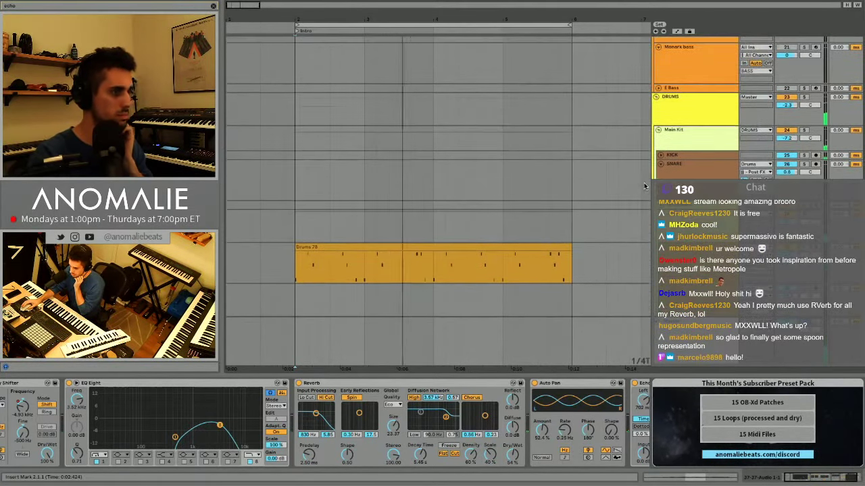
scroll(595, 189, "up", 3)
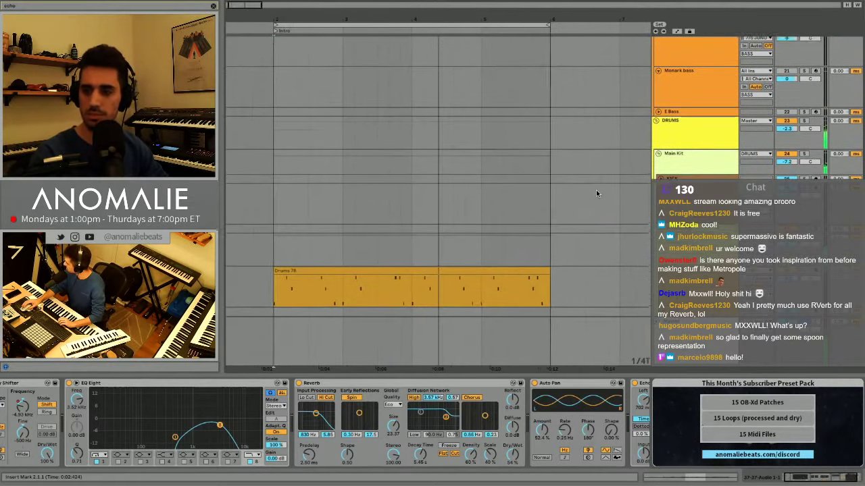
scroll(596, 190, "up", 1)
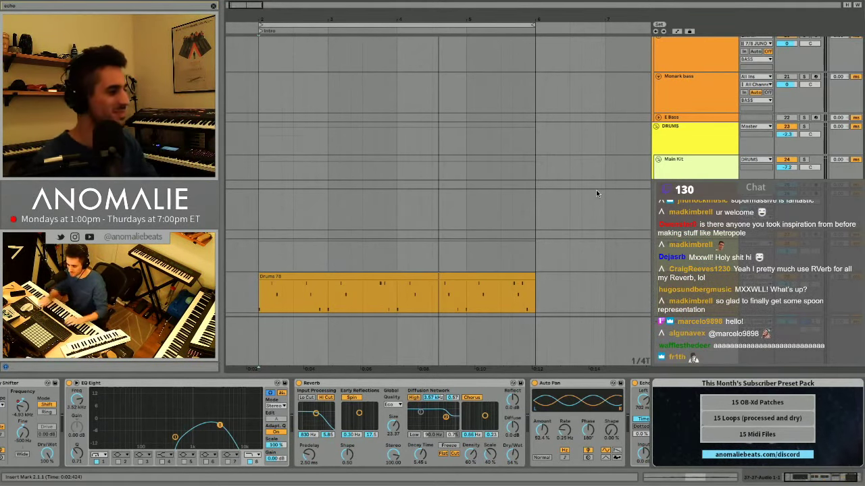
key("space")
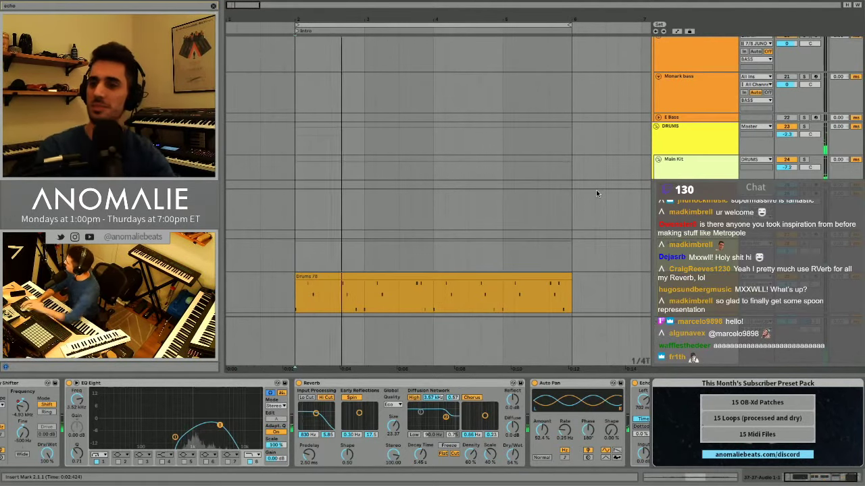
scroll(489, 173, "down", 2)
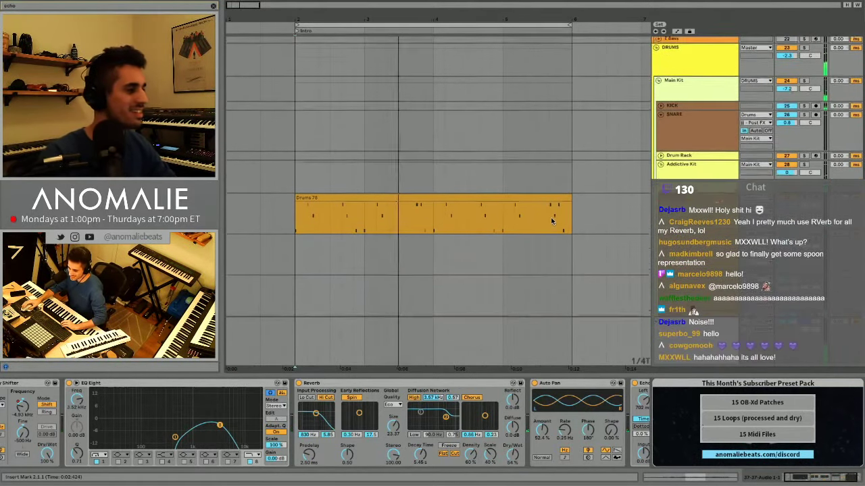
scroll(554, 194, "right", 2)
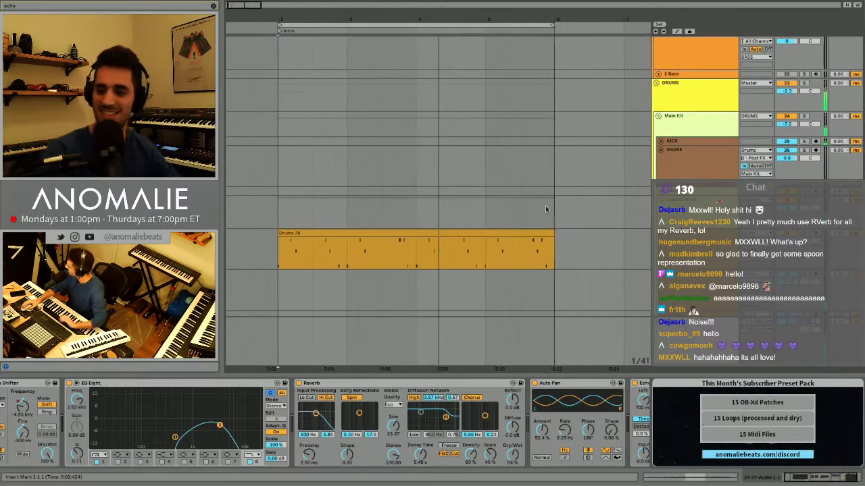
scroll(537, 216, "down", 4)
scroll(572, 224, "up", 3)
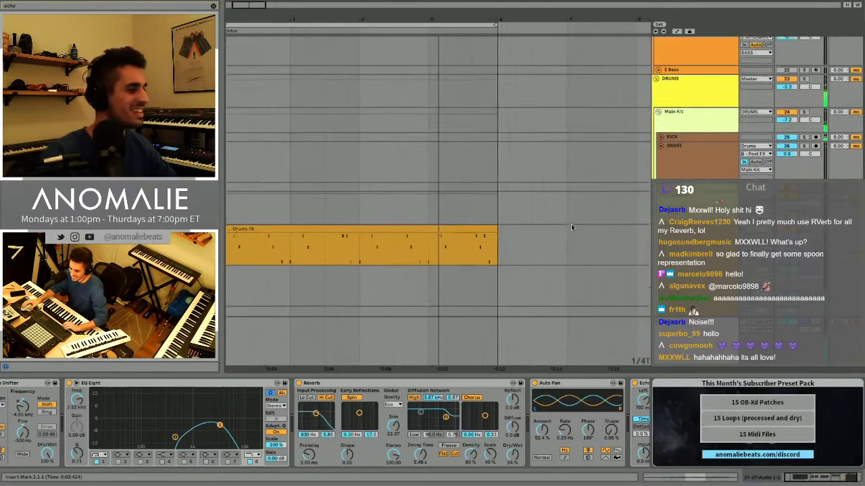
scroll(571, 224, "left", 1)
scroll(601, 213, "up", 5)
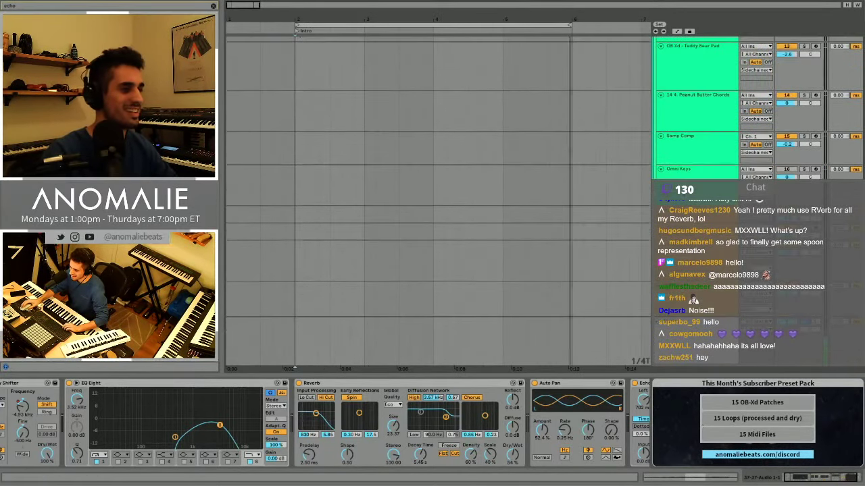
scroll(541, 107, "up", 5)
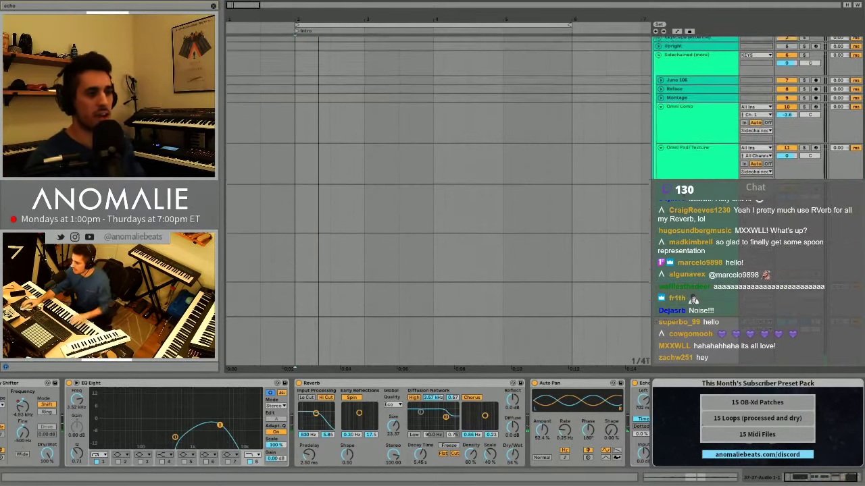
Unfold and arm the Juno 106 track and record a synth take over the looped four-bar intro.
left_click(684, 116)
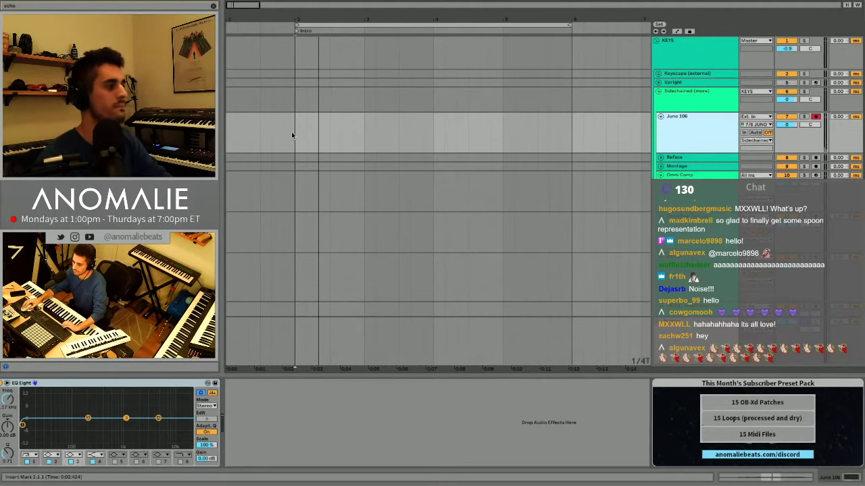
key("space")
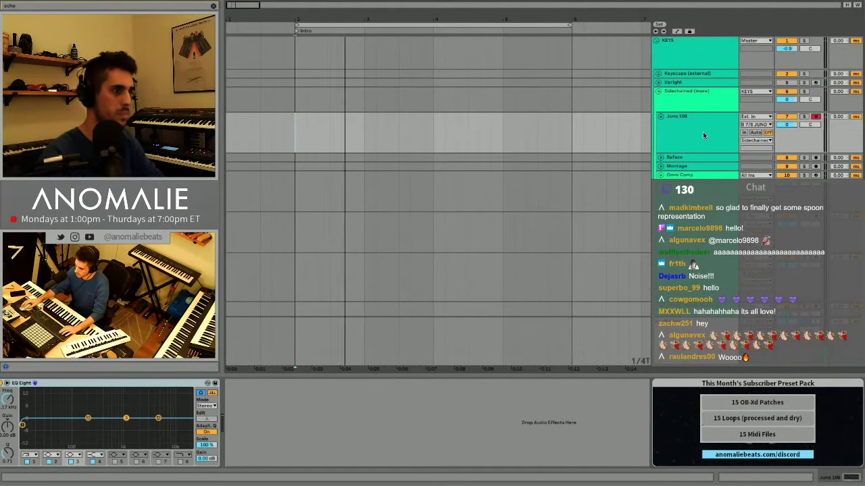
left_click(704, 135)
key("F9")
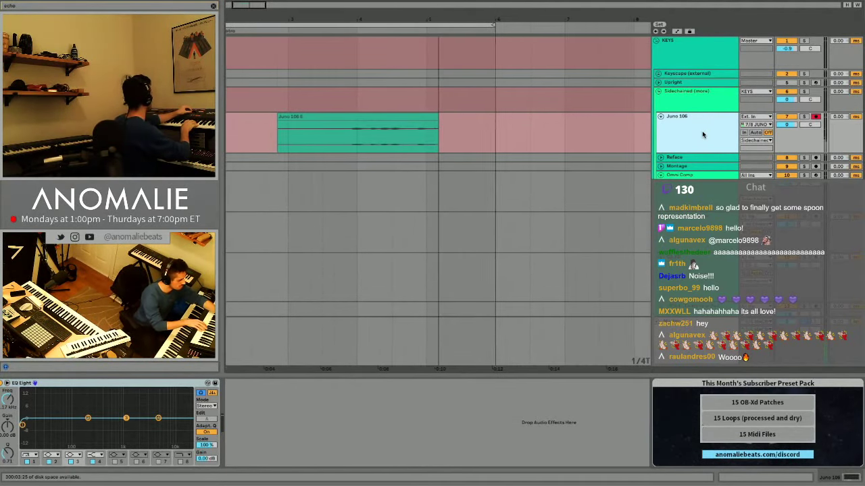
key("space")
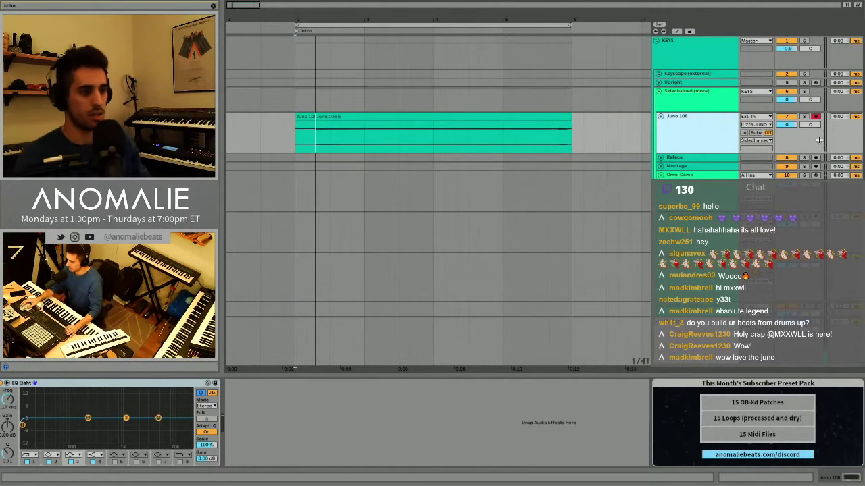
Set the Juno 106 track to -10.8 dB, panned 33R, and raise its EQ Eight low cut to 102 Hz.
left_click(780, 124)
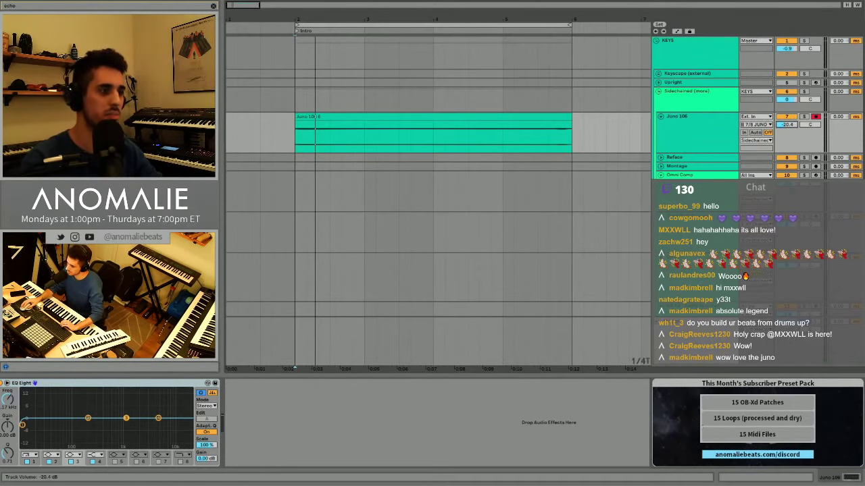
left_click_drag(786, 124, 786, 126)
key("space")
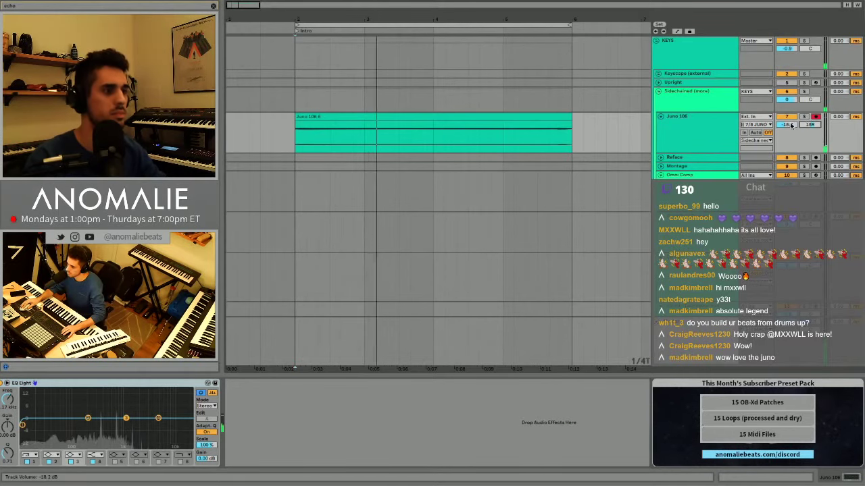
key("space")
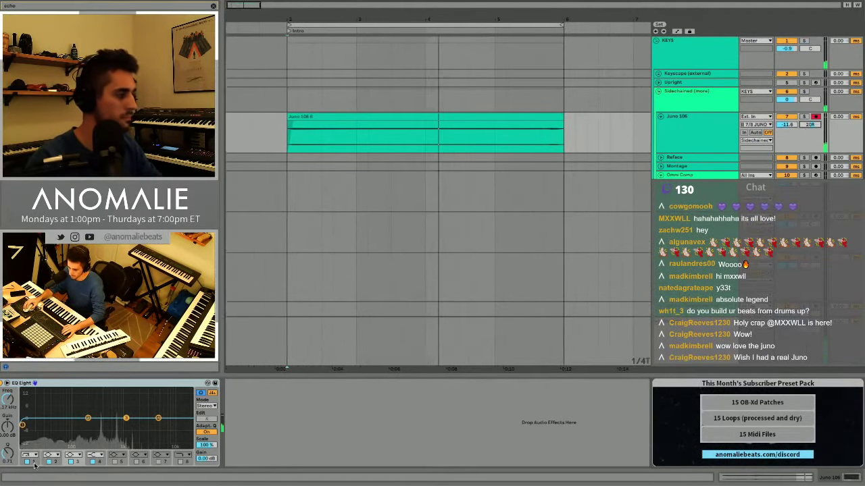
left_click_drag(7, 407, 6, 378)
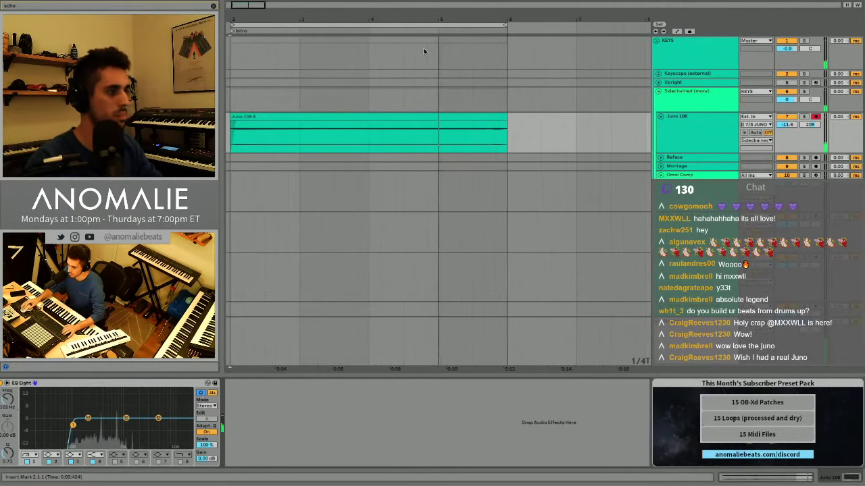
left_click_drag(422, 17, 422, 7)
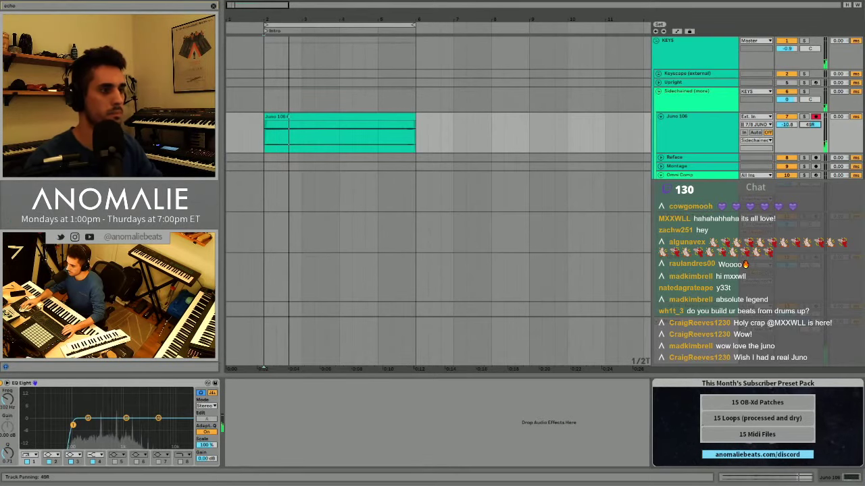
Duplicate the Juno 106 track with its clip and set the copy to -12.0 dB, panned 31L.
left_click(721, 146)
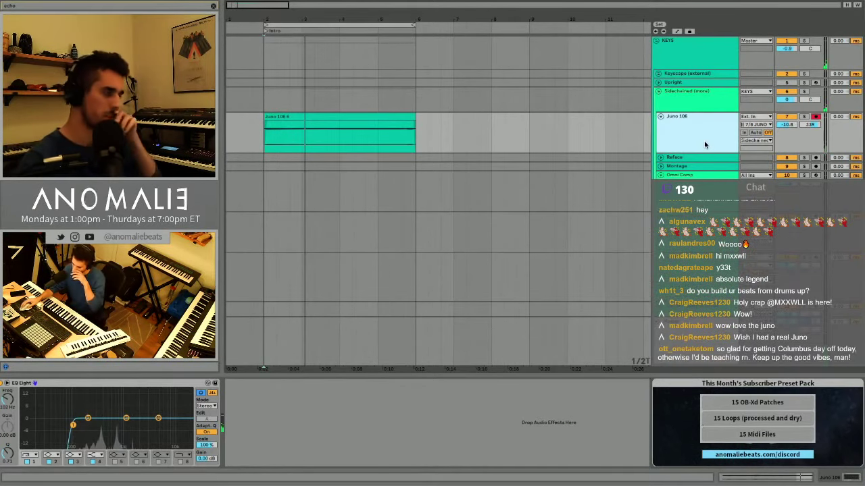
key("ctrl+d")
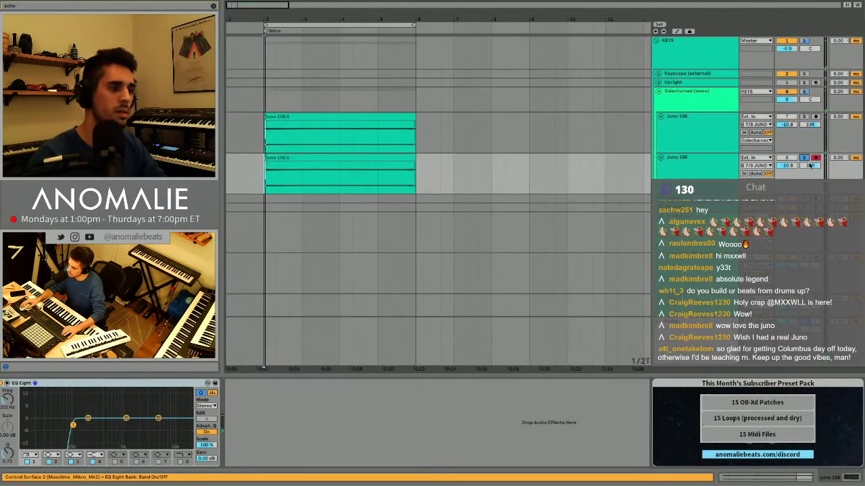
left_click(291, 158)
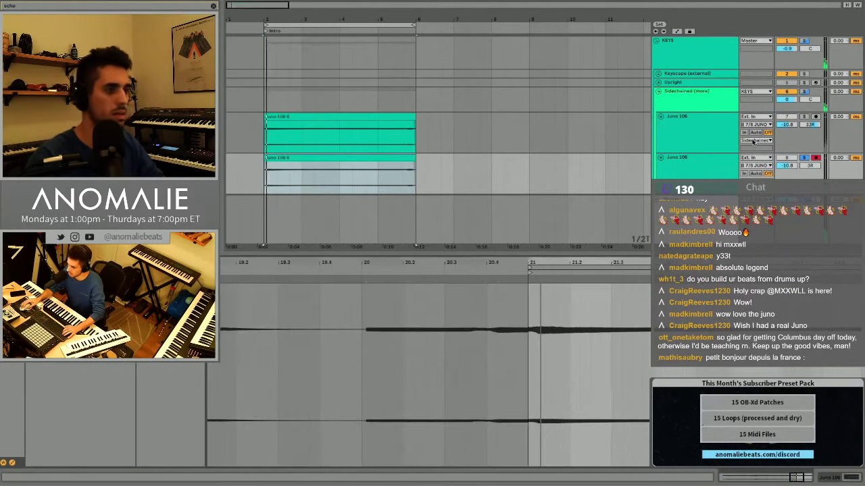
mouse_move(804, 166)
left_mouse_down()
mouse_move(804, 178)
mouse_move(788, 170)
mouse_move(804, 170)
left_mouse_up()
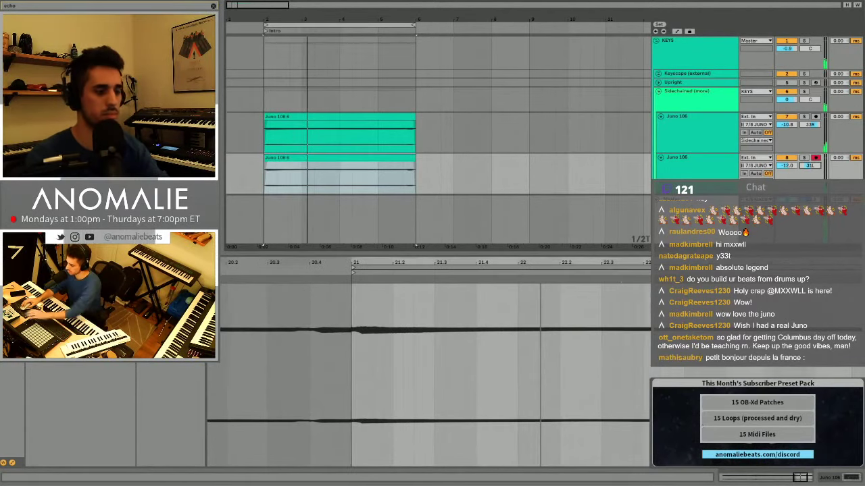
On the duplicated Juno track, set the EQ Eight low cut to 147 Hz with Q 0.33 and add a Reverb with 3.02 s decay and 52% dry/wet.
key("shift+Tab")
left_click_drag(73, 425, 81, 433)
key("super+f")
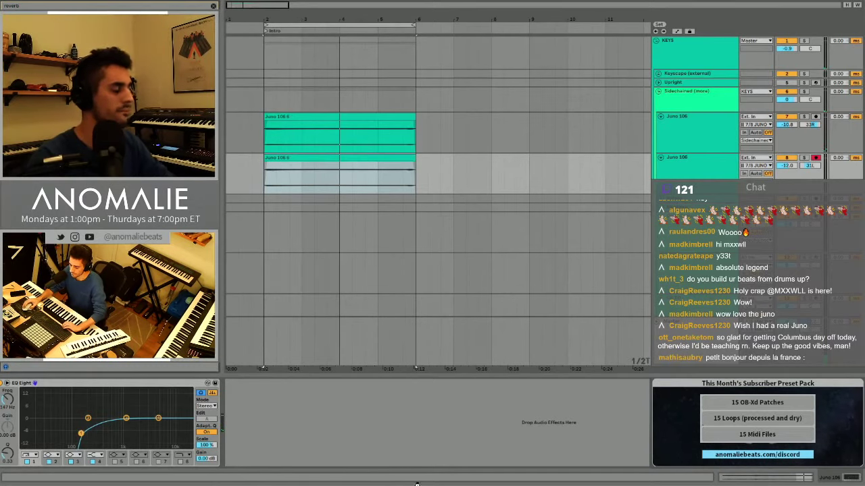
left_click_drag(455, 437, 487, 437)
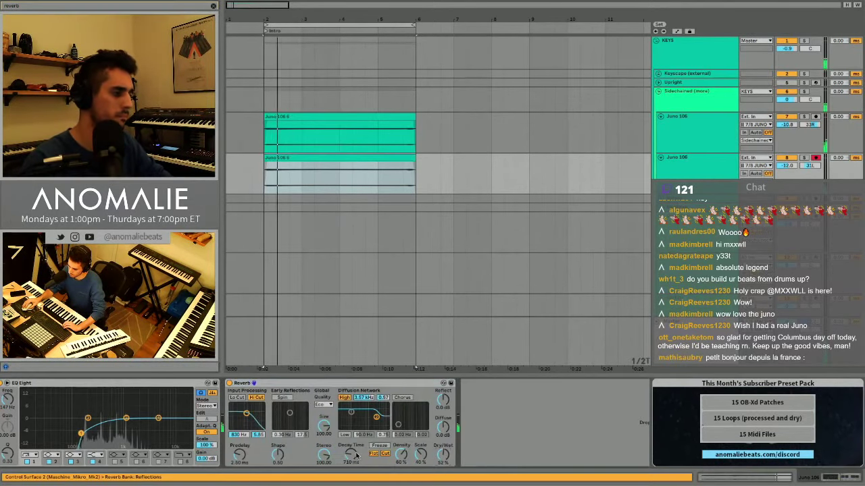
key("space")
Solo the original Juno 106 track, give it the same 3.02 s Reverb at 31% dry/wet, and unsolo it.
left_click(804, 116)
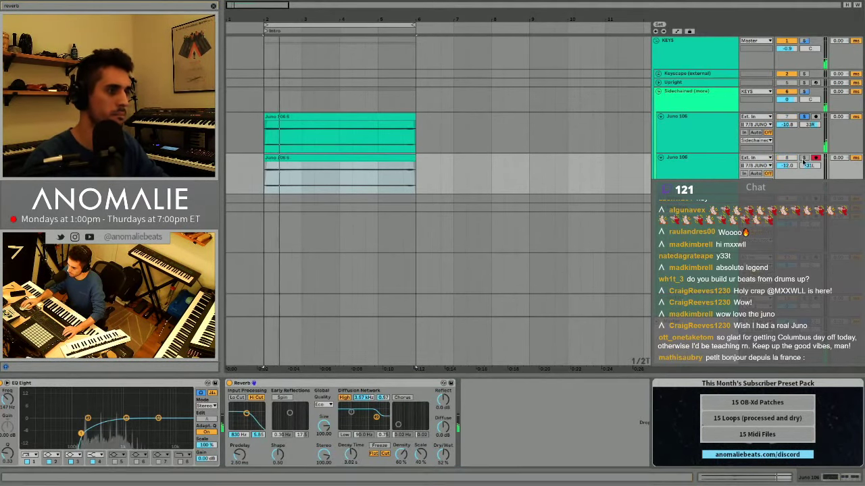
left_click(697, 130)
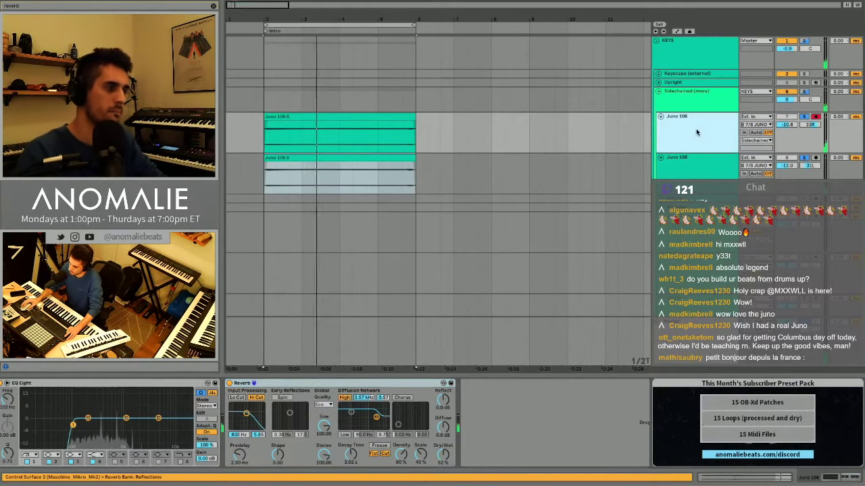
left_click(804, 117)
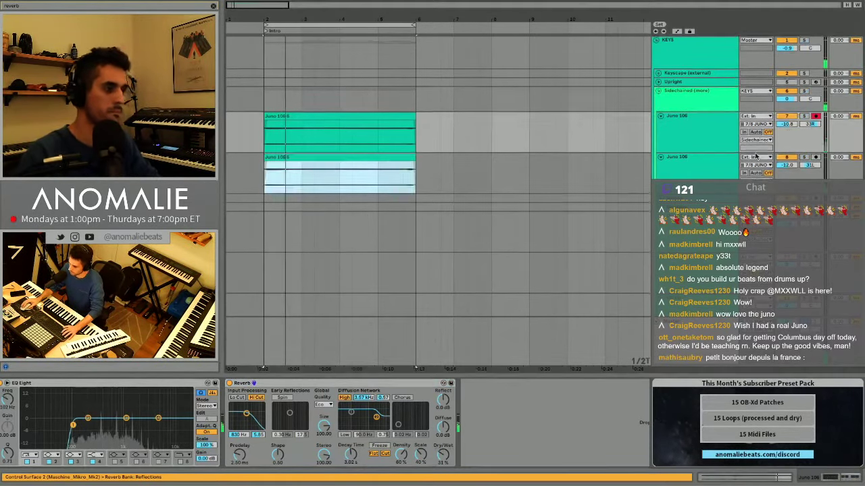
Lower both Juno 106 tracks together, to -13.0 dB for the original and -14.2 dB for the duplicate.
left_click(724, 129)
left_click(723, 164, "shift")
left_click_drag(793, 124, 793, 132)
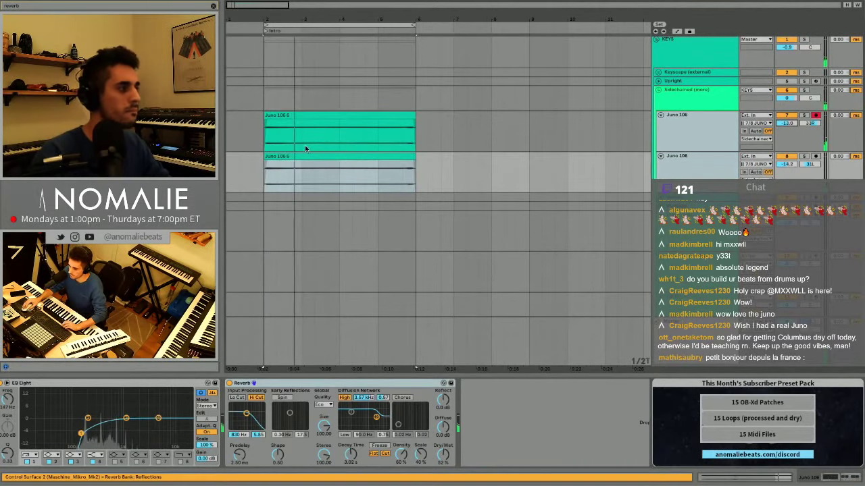
Copy the last bar of the clips on both Juno 106 tracks into the bar just before the Intro.
left_click(255, 139)
scroll(338, 125, "down", 1)
key("space")
left_click_drag(382, 135, 240, 129)
key("ctrl+e")
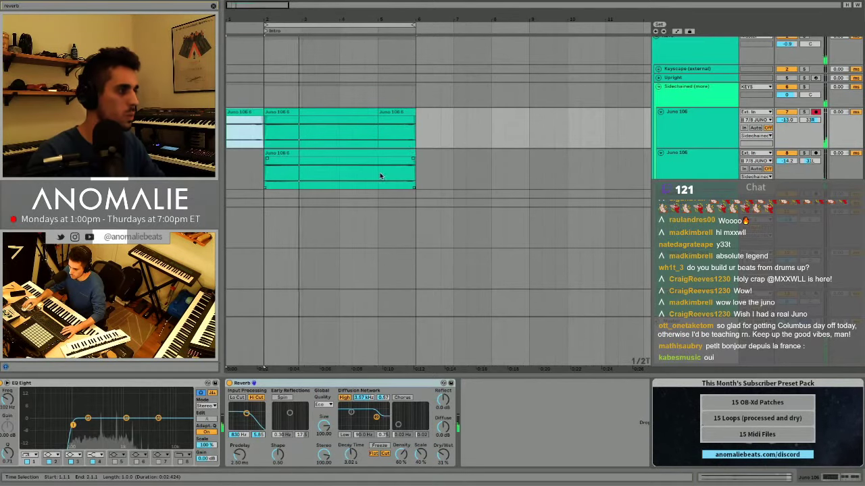
left_click_drag(381, 176, 237, 154)
key("ctrl+e")
Shorten the start of both Juno 106 pickup clips before bar 2 and give them fade-ins.
left_click_drag(229, 118, 243, 154)
left_click(243, 133)
left_click_drag(243, 19, 283, 69)
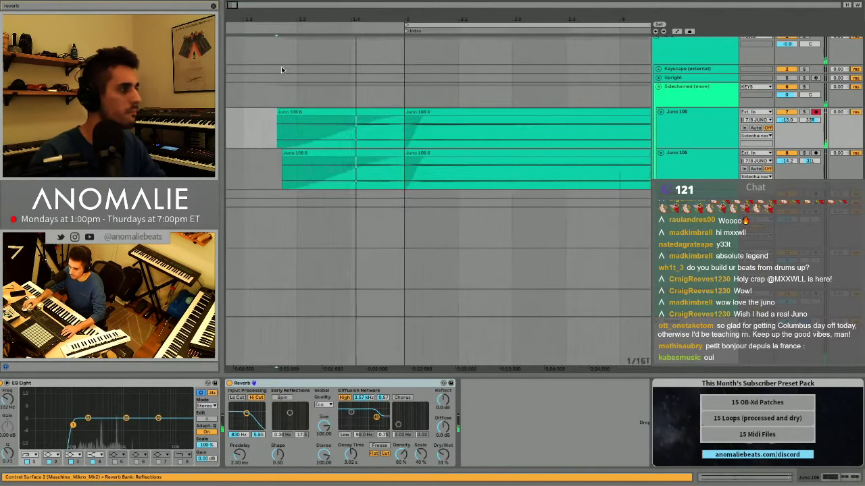
scroll(283, 69, "down", 1)
Shift the crossfades at bar 2 on both Juno 106 tracks earlier so they end at the bar line.
left_click(404, 104)
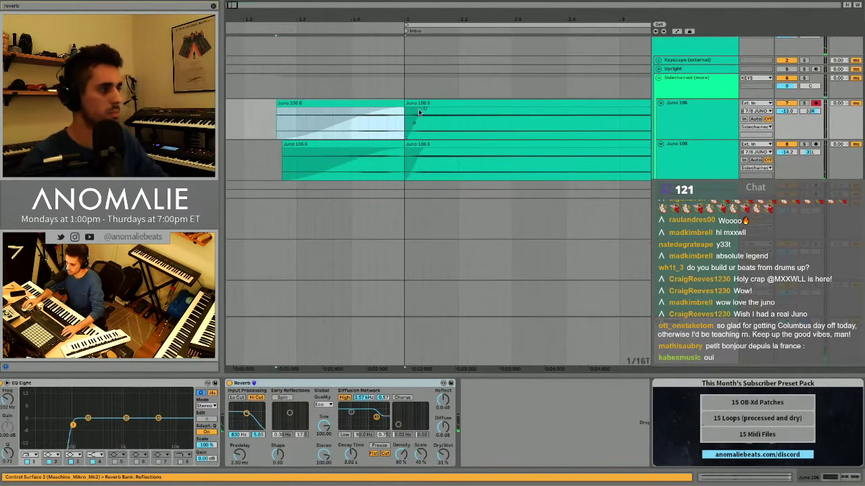
left_click(423, 112)
key("space")
scroll(338, 126, "left", 1)
left_click(441, 145)
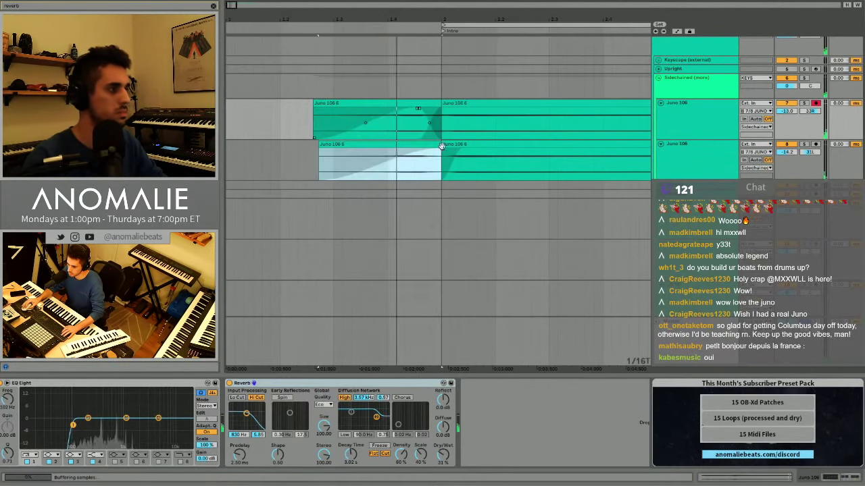
left_click_drag(460, 150, 417, 156)
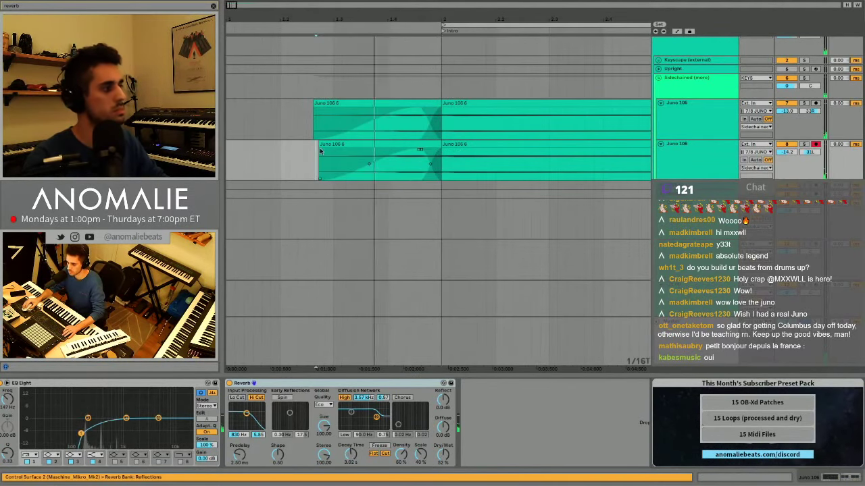
Trim both Juno 106 pickup clips so they start at about beat 1.3.
left_click_drag(321, 148, 335, 148)
left_click_drag(314, 120, 331, 121)
left_click_drag(508, 14, 508, 5)
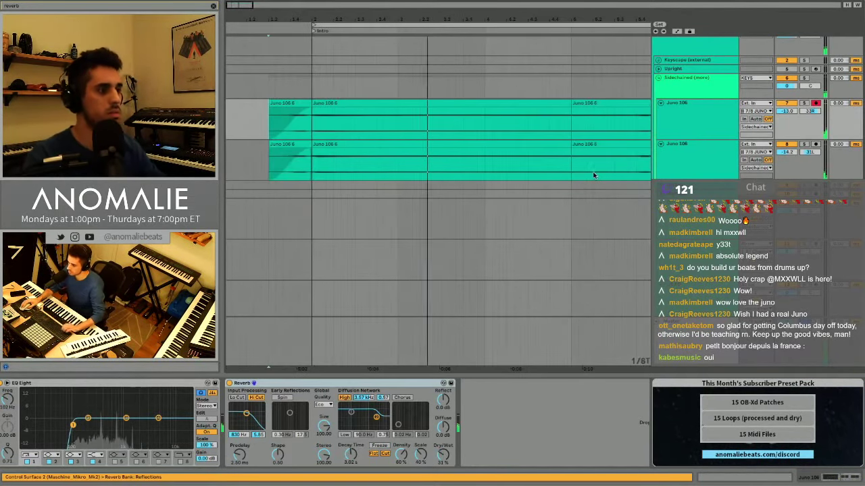
Arm the OB Xd - Teddy Bear Pad track and record a MIDI chord part over the four-bar Intro loop.
scroll(592, 174, "down", 6)
left_click(685, 140)
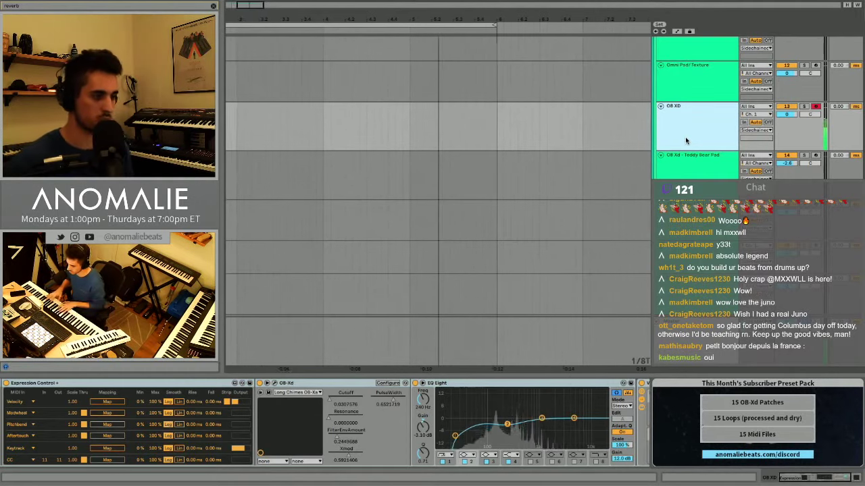
left_click(815, 204)
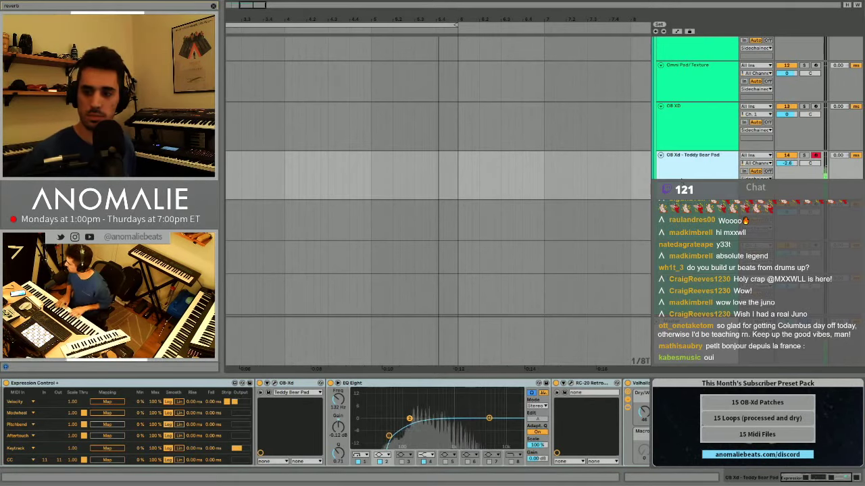
key("space")
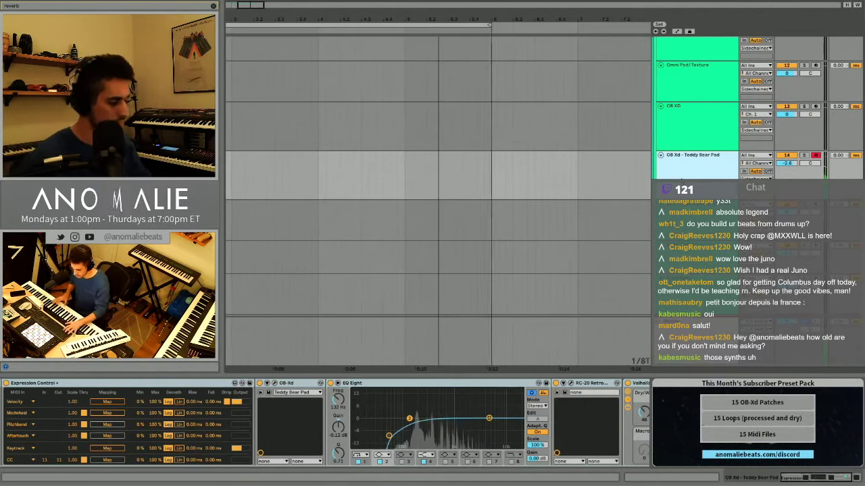
key("F9")
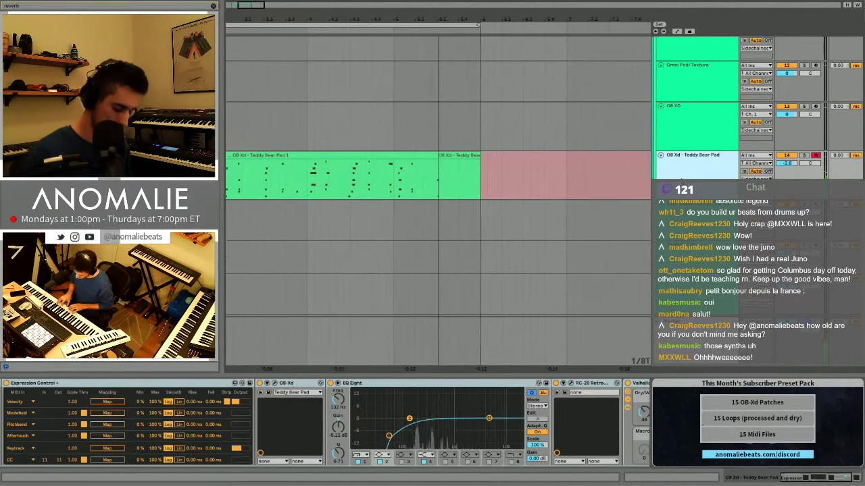
key("space")
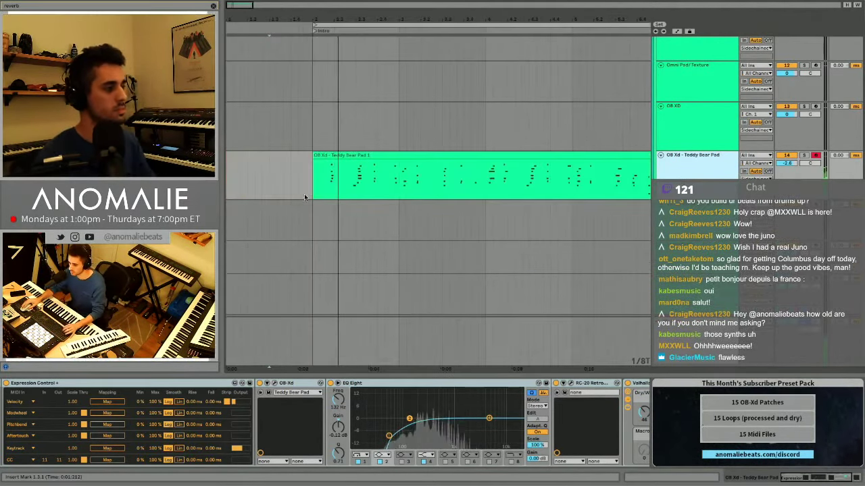
Play the recorded pad part from bar 2 and set the loop to the following four bars, 6 to 10.
left_click(317, 192)
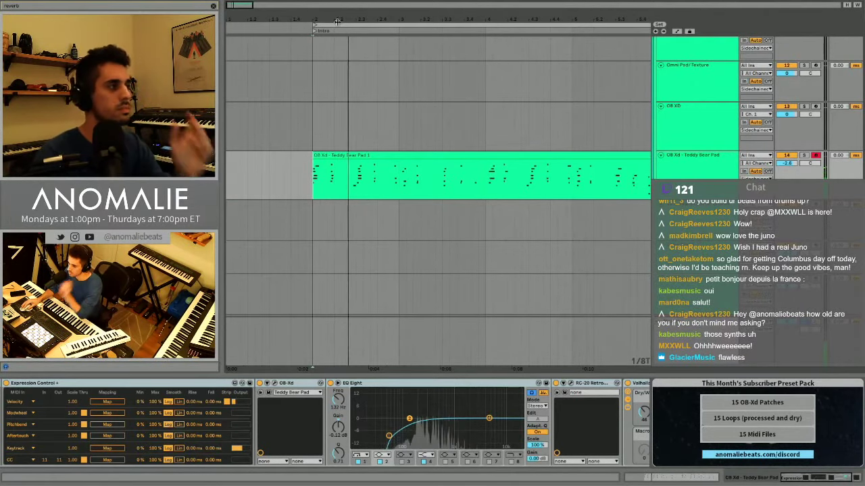
key("minus")
scroll(425, 139, "up", 3)
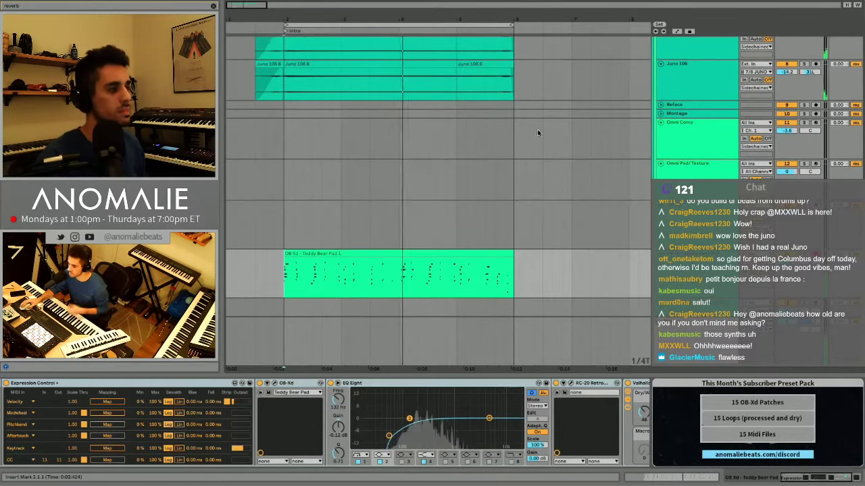
scroll(537, 129, "down", 4)
key("minus")
key("minus")
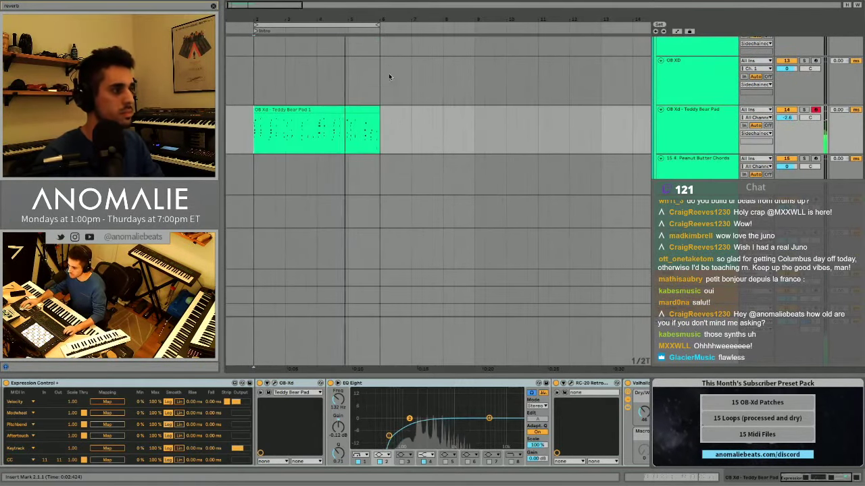
left_click_drag(389, 73, 503, 87)
key("ctrl+l")
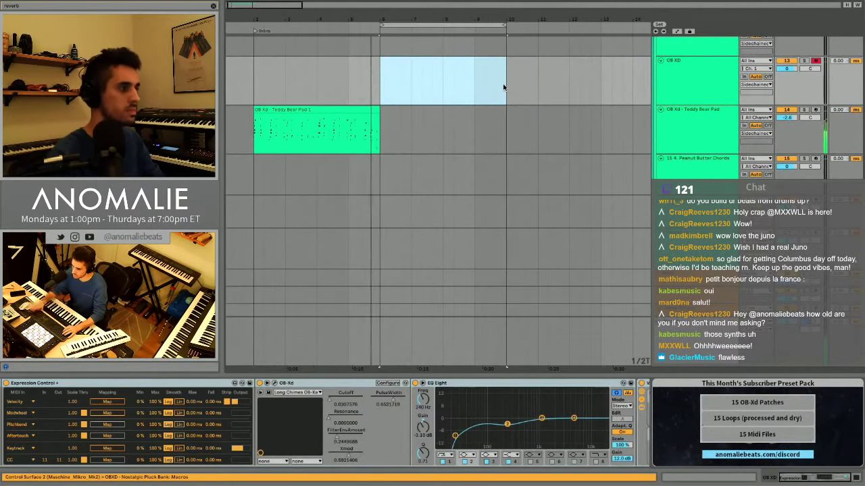
Duplicate the four Intro bars of both Juno 106 tracks into bars 6 to 10.
scroll(463, 98, "up", 4)
left_click_drag(254, 151, 374, 144)
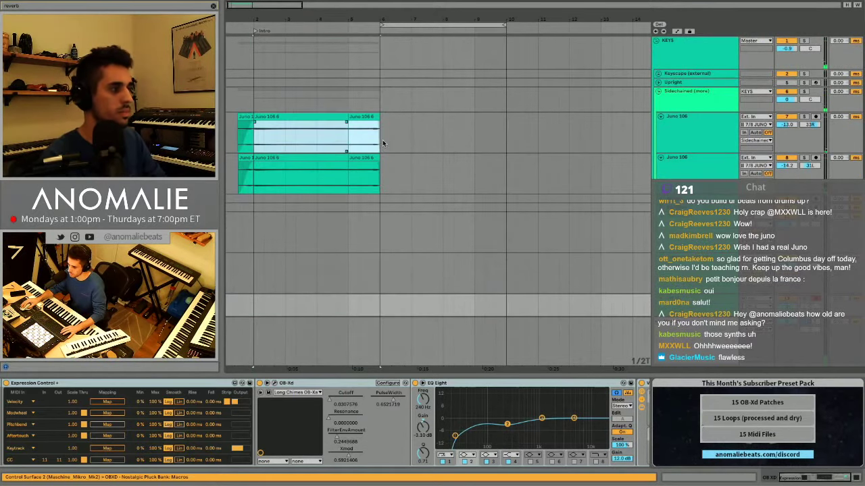
key("ctrl+d")
scroll(382, 140, "up", 4)
left_click(381, 186)
scroll(381, 186, "left", 4)
left_click_drag(366, 22, 326, 5)
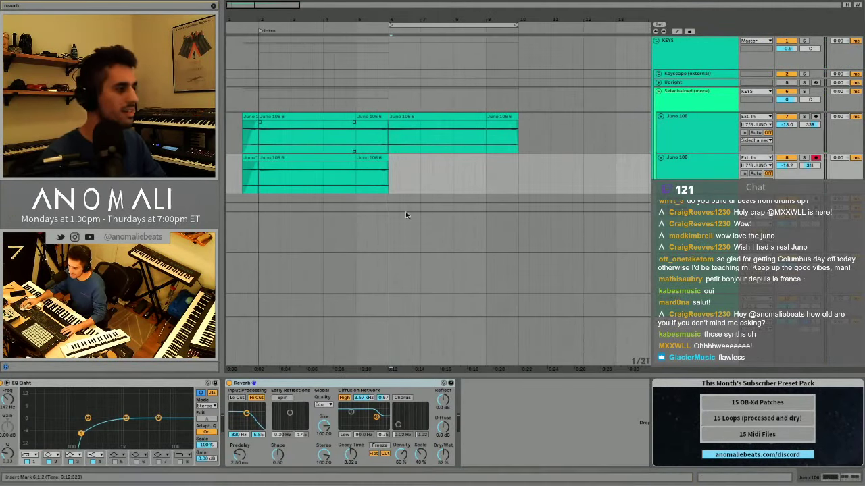
left_click_drag(387, 184, 284, 187)
key("ctrl+d")
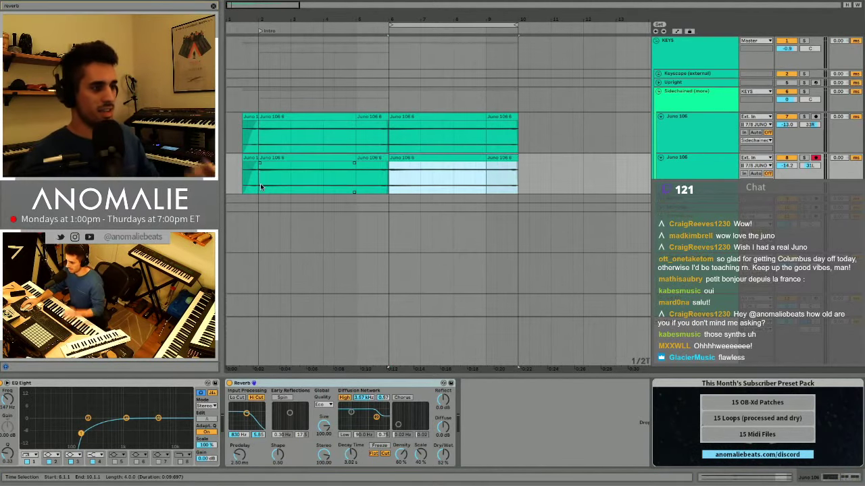
Play the Teddy Bear Pad track from bar 2 and inspect its OB-Xd synth settings.
scroll(354, 193, "down", 8)
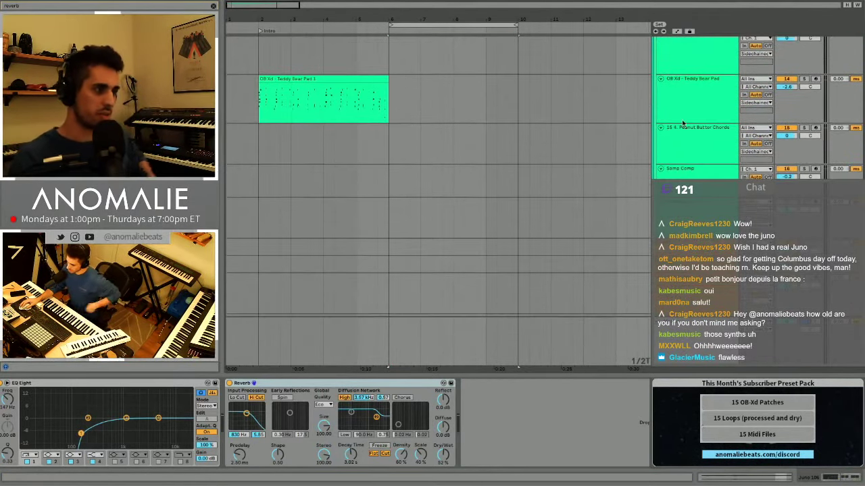
left_click(687, 88)
left_click(259, 116)
key("space")
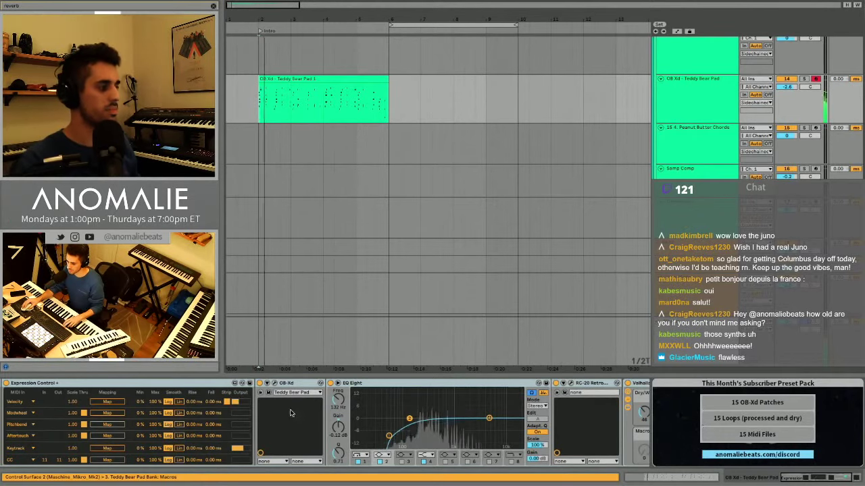
left_click(275, 383)
left_click_drag(346, 23, 340, 130)
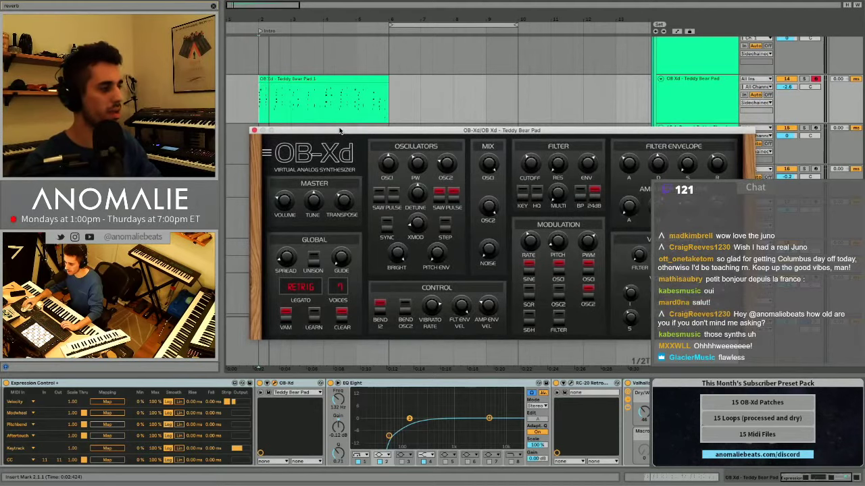
left_click(254, 131)
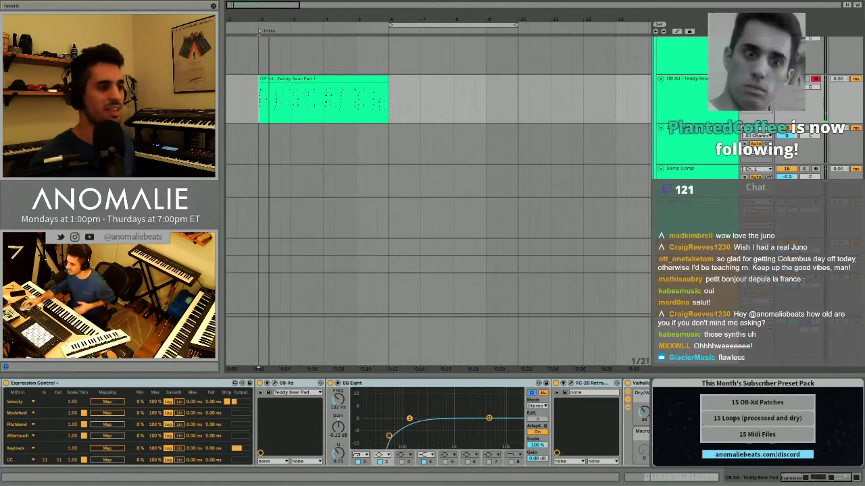
Arm the Peanut Butter Chords track and switch off its Reverb device.
left_click(707, 143)
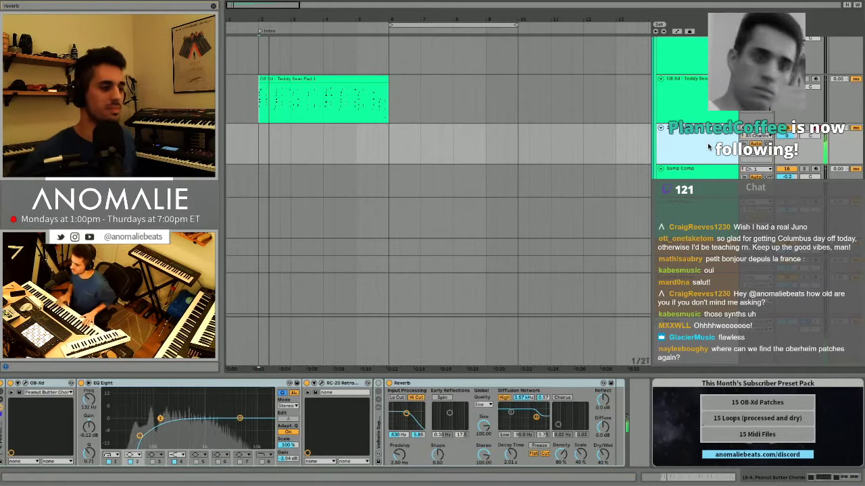
left_click(390, 384)
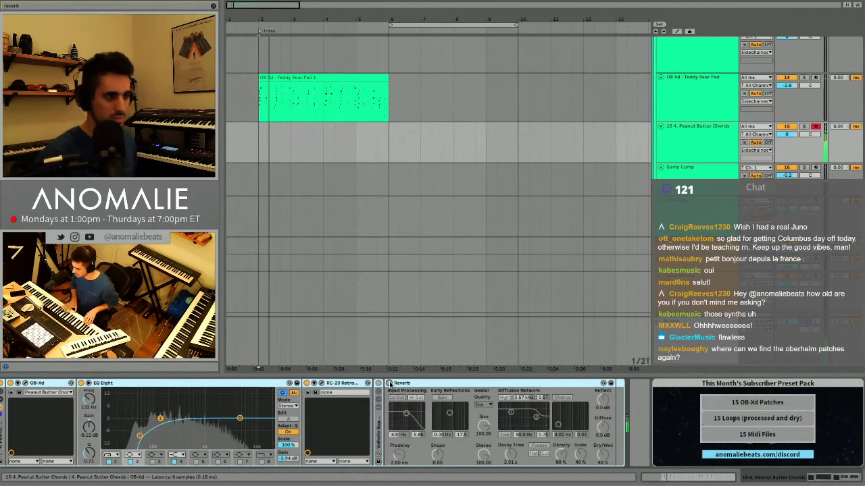
Arm the OB XD track and listen to the arrangement from bar 2 while reviewing the synth tracks.
scroll(599, 250, "up", 3)
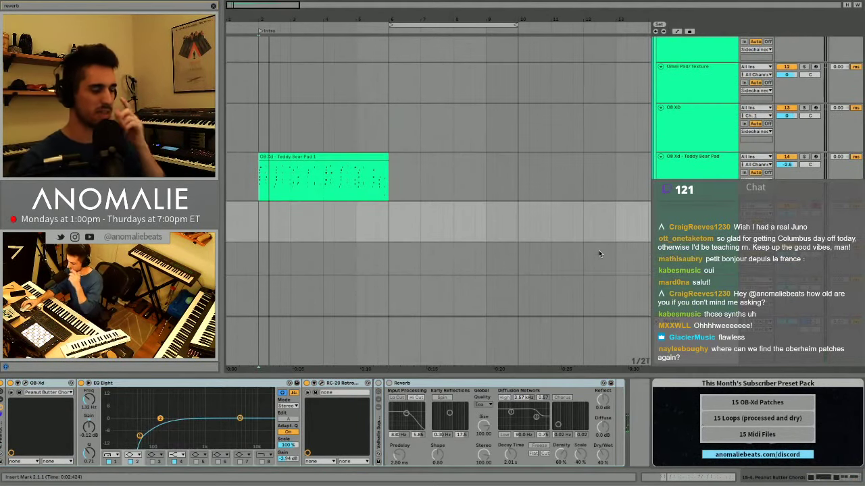
scroll(439, 202, "up", 2)
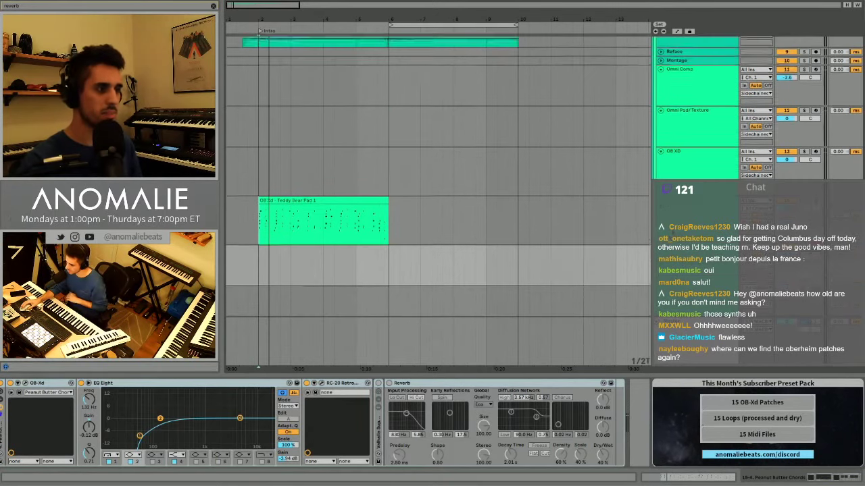
left_click(681, 195)
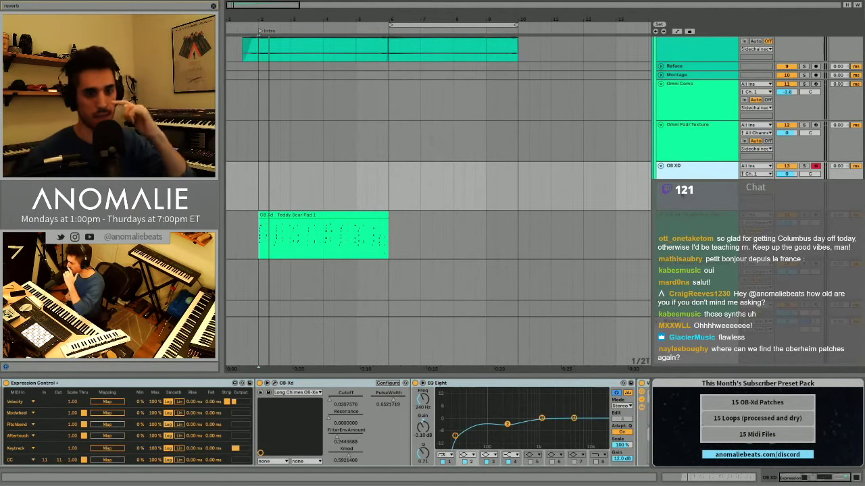
scroll(316, 277, "up", 3)
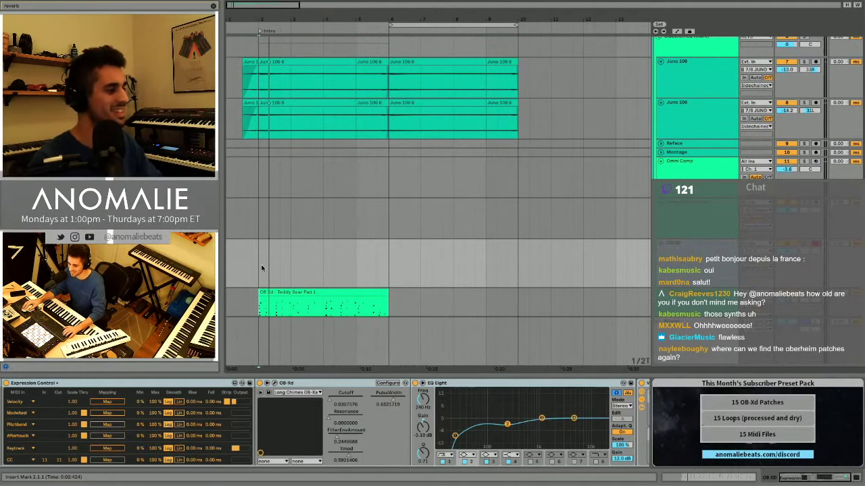
key("space")
scroll(259, 268, "down", 1)
scroll(259, 268, "down", 8)
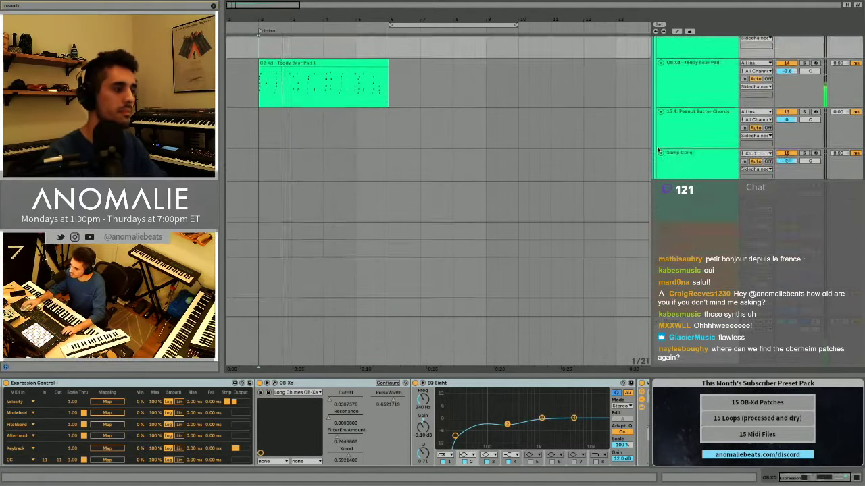
scroll(670, 119, "up", 10)
scroll(682, 135, "down", 7)
Enable band 8 of the Teddy Bear Pad's EQ Eight and automate its frequency from about 546 Hz at bar 2 to 19.5 kHz at bar 6.
left_click(685, 150)
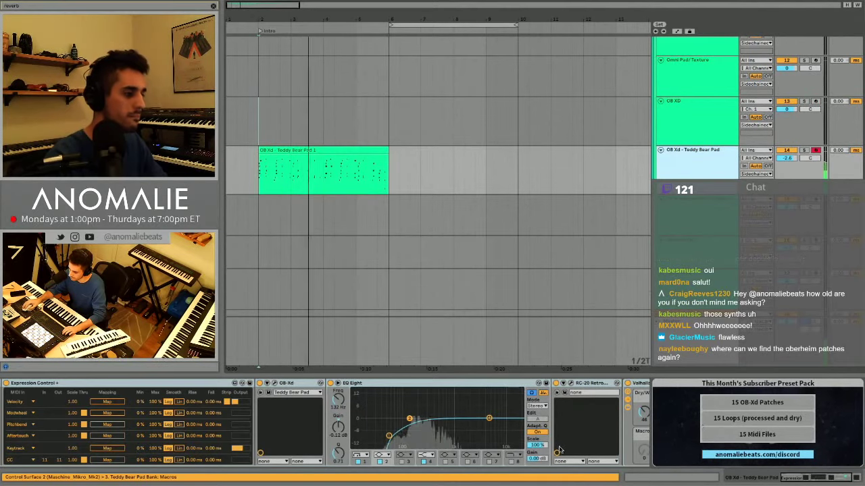
left_click(512, 462)
right_click(341, 404)
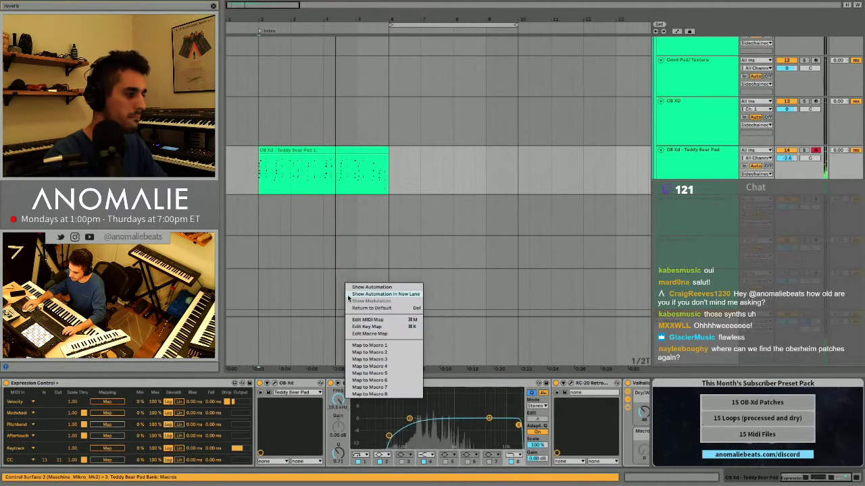
left_click(366, 289)
left_click(389, 155)
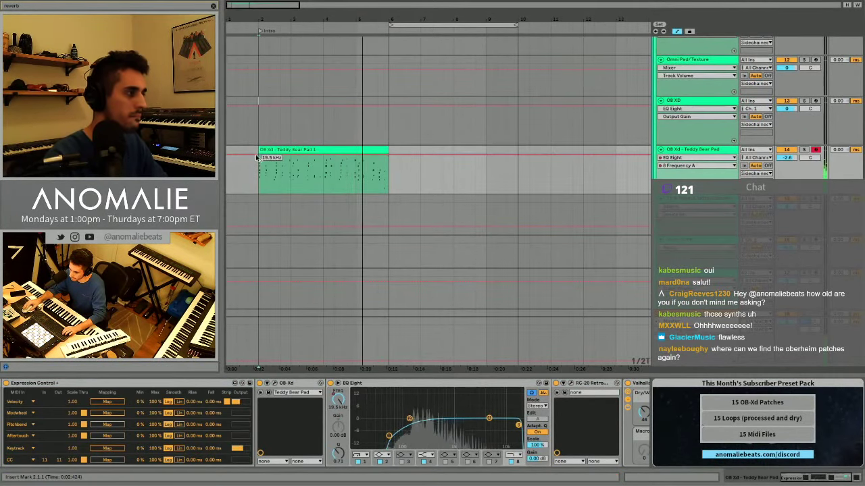
left_click_drag(259, 155, 260, 173)
Play the pad's filter sweep from bar 2 and set the Q of EQ Eight band 8 to 0.76.
key("space")
key("space")
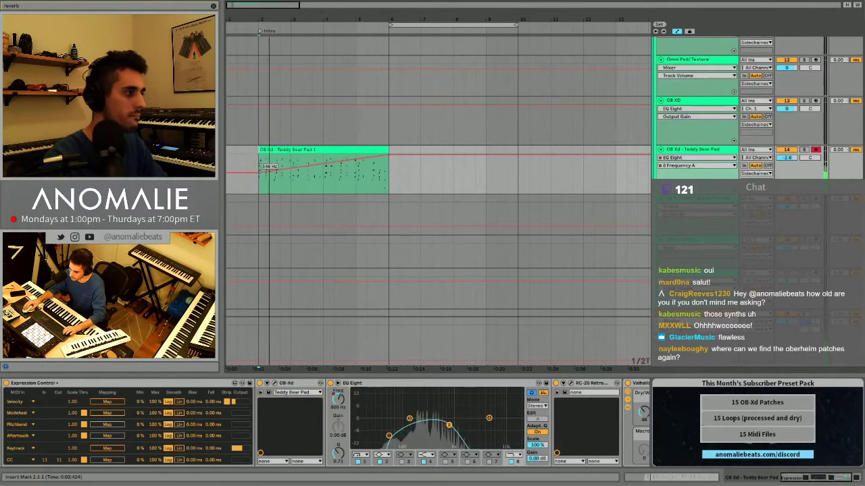
left_click_drag(338, 453, 339, 452)
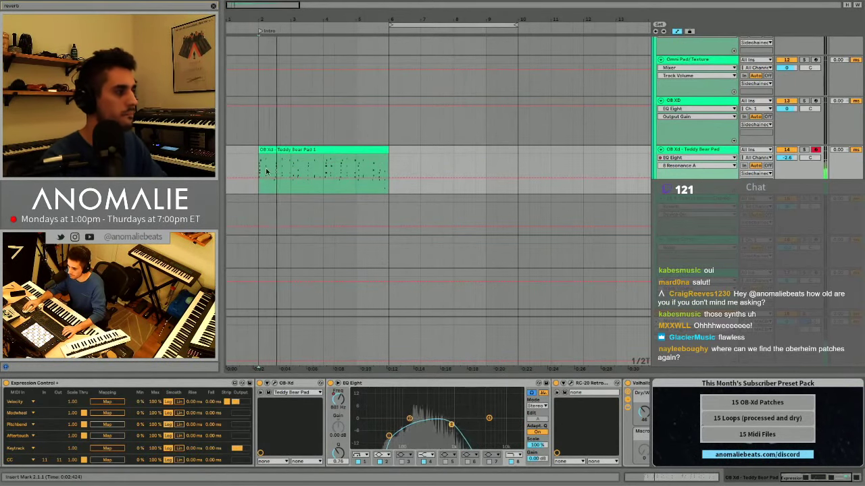
scroll(412, 178, "up", 5)
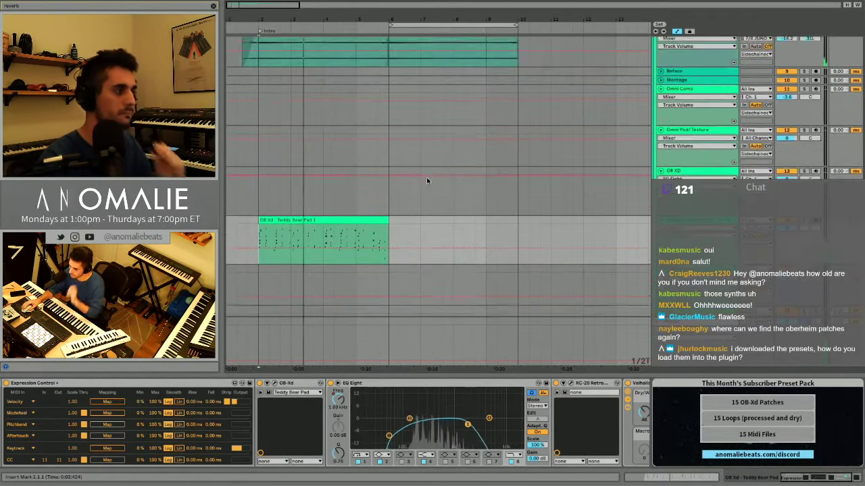
Check the Live 8 Sidechainer on the Sidechained (more) group while the arrangement plays.
scroll(427, 180, "up", 3)
left_click(692, 85)
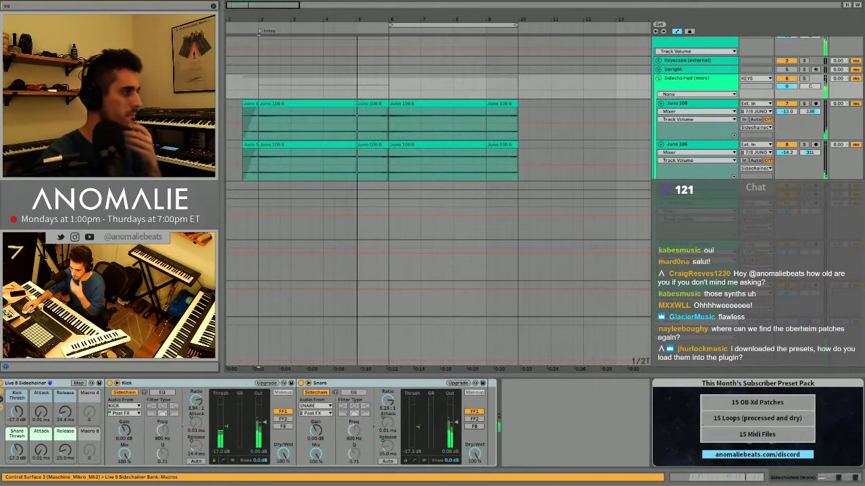
left_click_drag(95, 41, 15, 419)
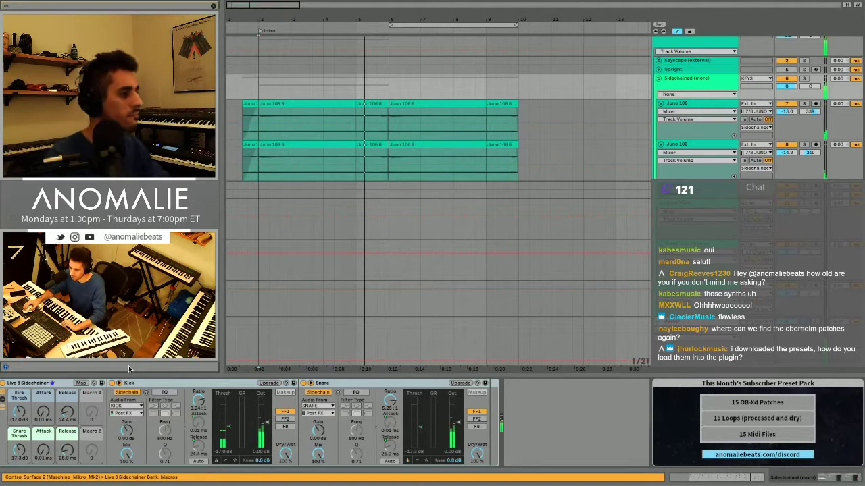
Enable band 8 of the first Juno 106 track's EQ Eight and automate its frequency to rise from bar 2 to bar 6.
left_click(254, 136)
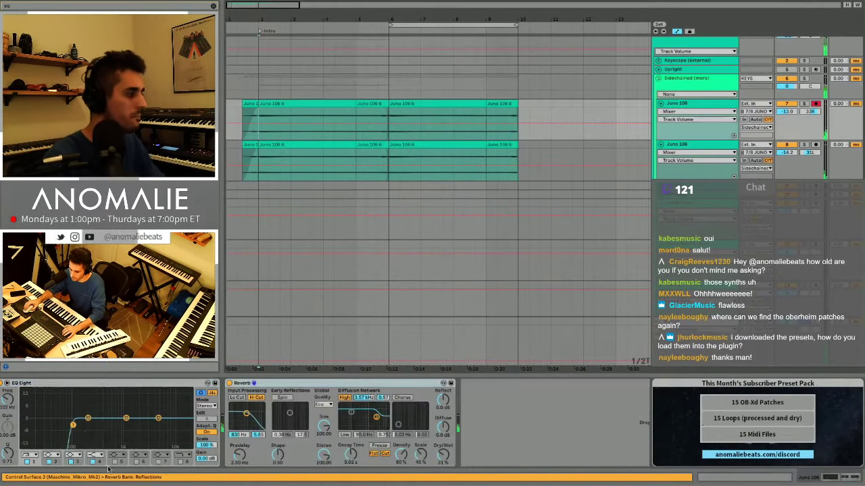
left_click(181, 462)
left_click_drag(8, 400, 8, 381)
right_click(8, 400)
left_click(40, 417)
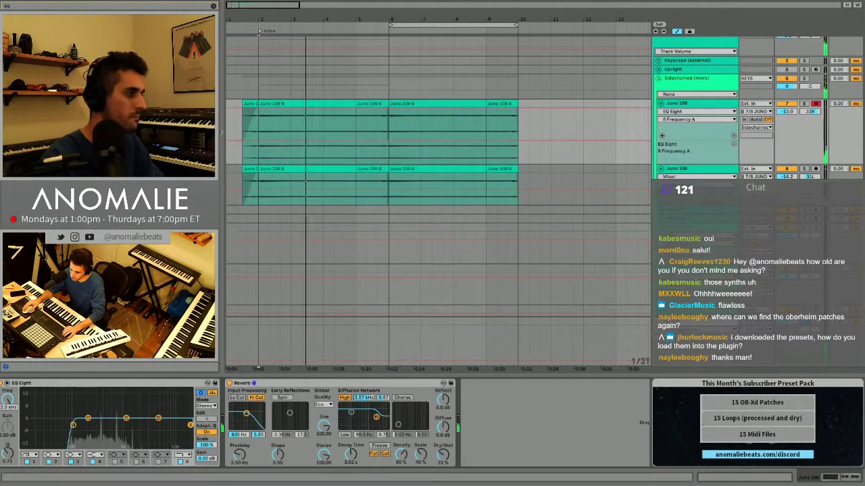
left_click_drag(257, 142, 257, 150)
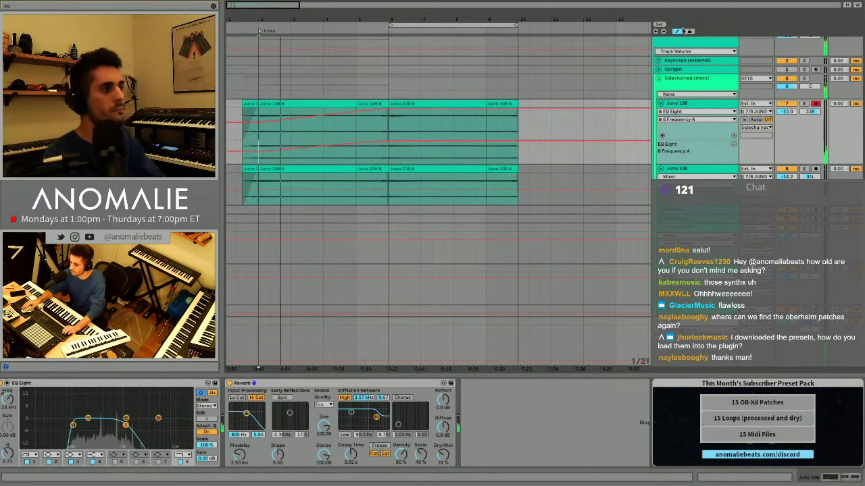
left_click(681, 31)
Play the arrangement from the pickup before bar 2 while reviewing the synth, drum and percussion tracks.
scroll(405, 162, "down", 2)
left_click(243, 203)
key("space")
key("space")
scroll(419, 216, "down", 5)
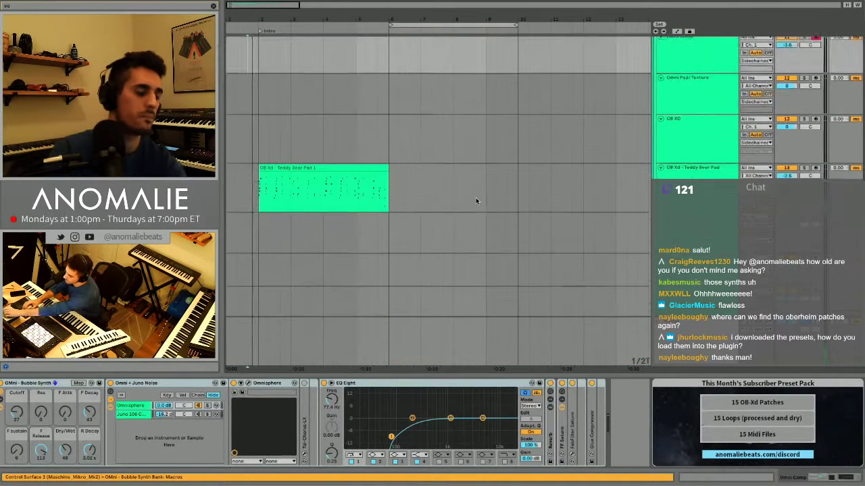
scroll(483, 201, "down", 15)
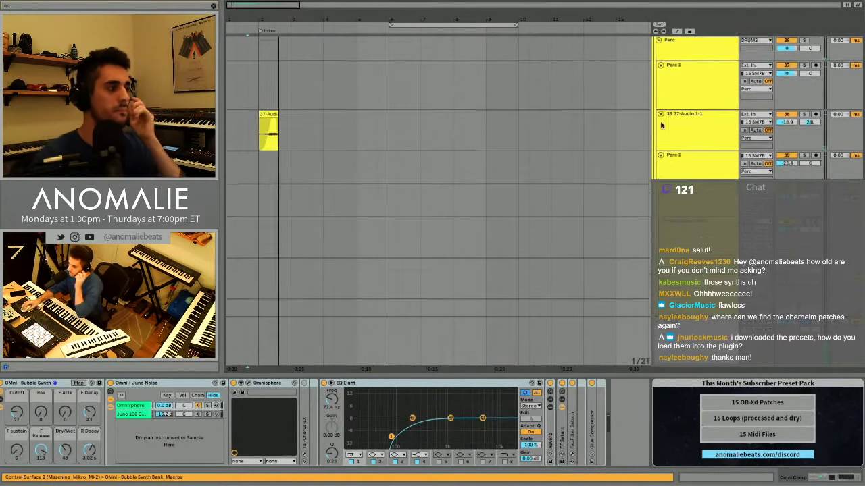
scroll(661, 125, "down", 1)
scroll(649, 118, "up", 5)
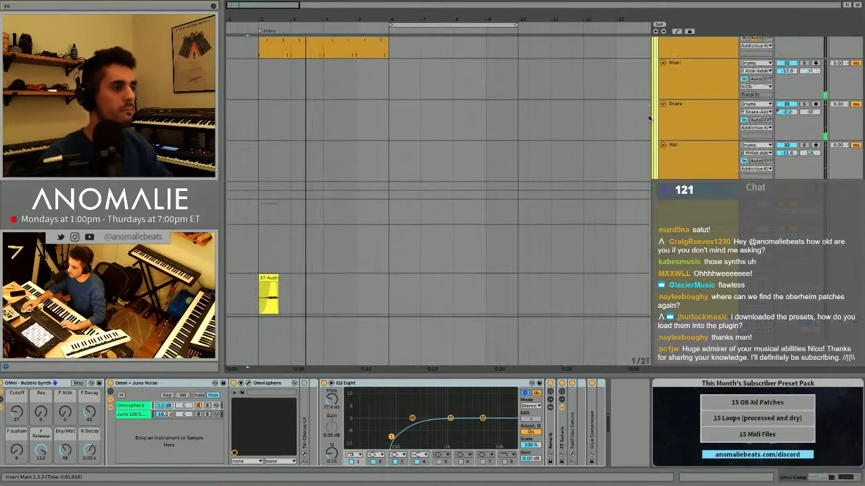
scroll(648, 118, "up", 5)
Loop bars 2 to 6 across the DRUMS group.
left_click(689, 192)
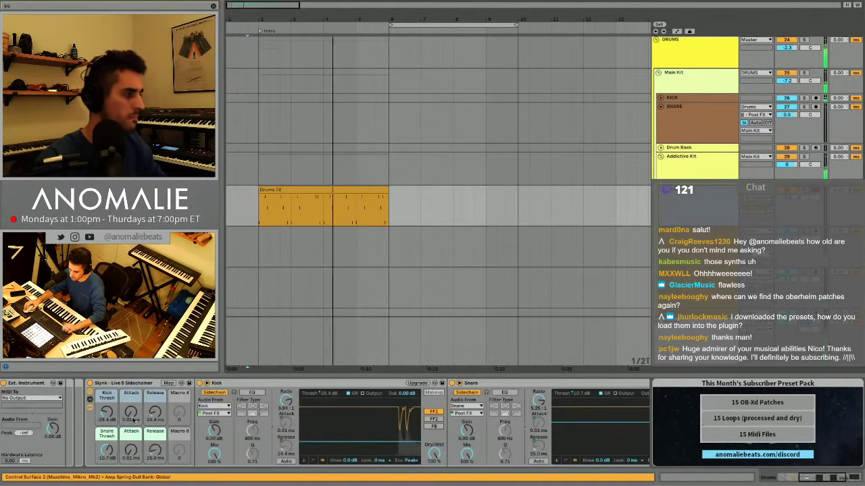
scroll(256, 132, "up", 2)
left_click_drag(256, 133, 386, 127)
key("ctrl+l")
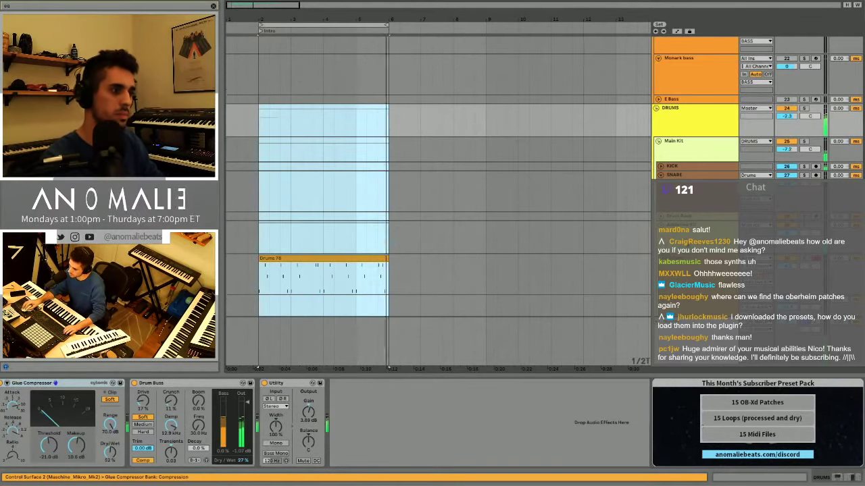
Open Addictive Drums 2 on the Drums track, inspect a kit piece's sound settings and close the plugin and device view.
left_click(690, 260)
scroll(89, 409, "left", 6)
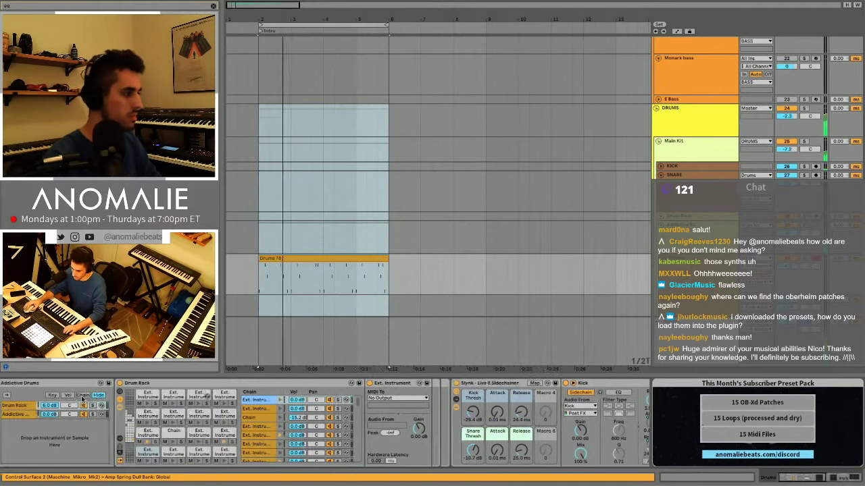
left_click(39, 414)
left_click(137, 383)
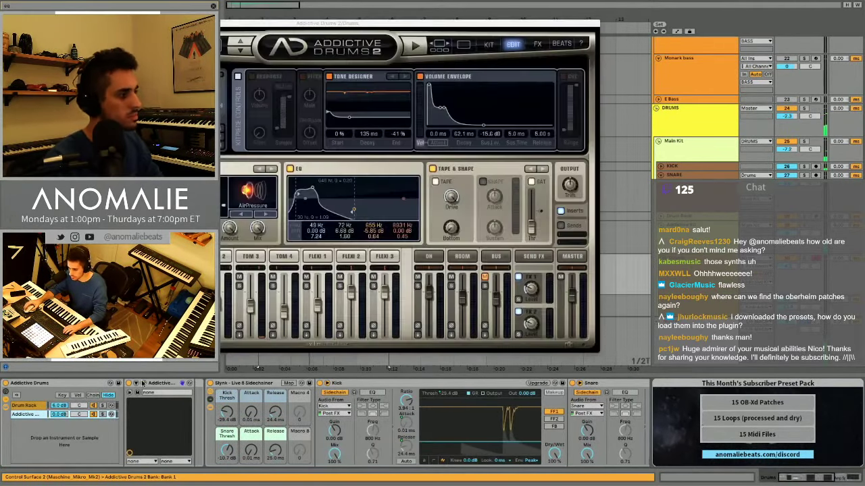
left_click(117, 257)
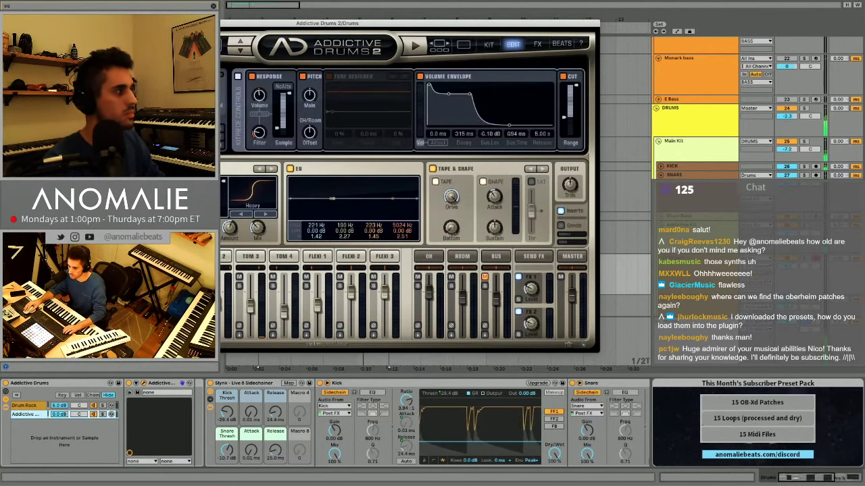
left_click(59, 23)
left_click(859, 478)
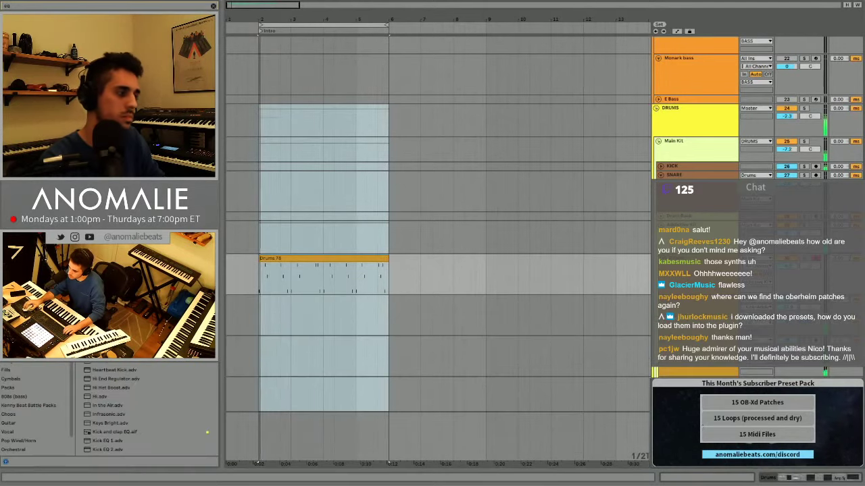
Duplicate the four-bar Drums clip twice so the beat runs to bar 14, and loop bars 6 to 14.
scroll(353, 260, "down", 2)
left_click_drag(263, 254, 398, 251)
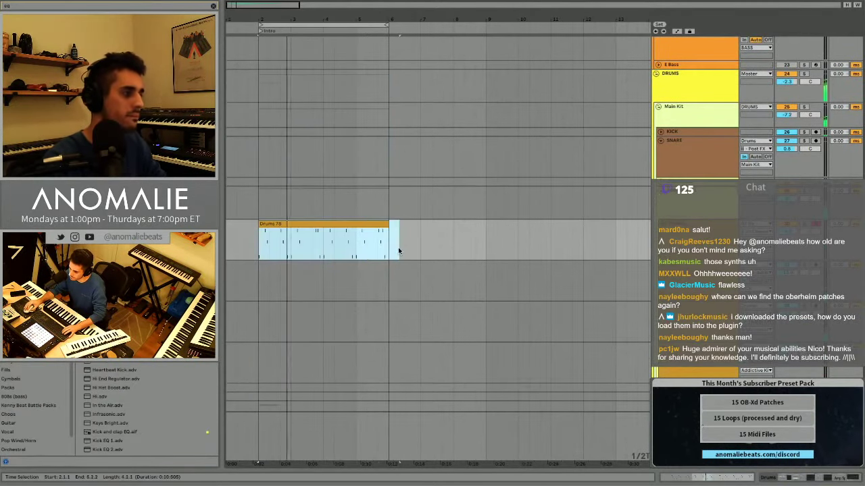
key("ctrl+d")
left_click_drag(389, 94, 519, 99)
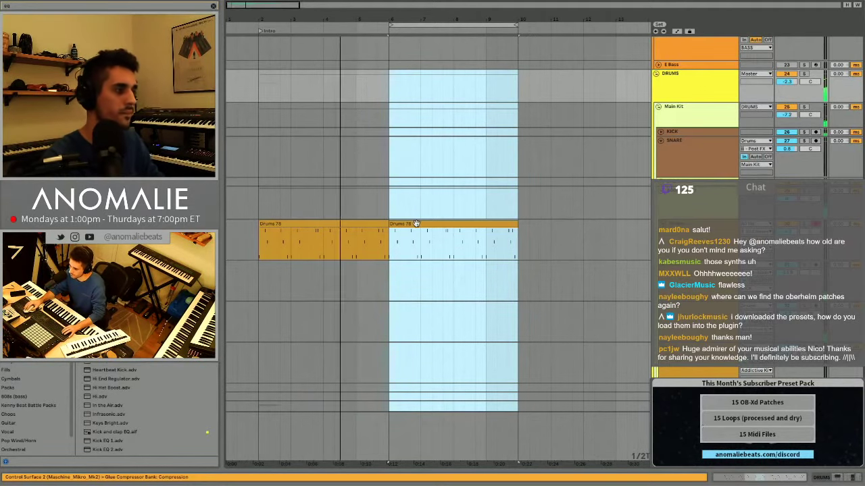
key("ctrl+d")
left_click_drag(435, 25, 566, 25)
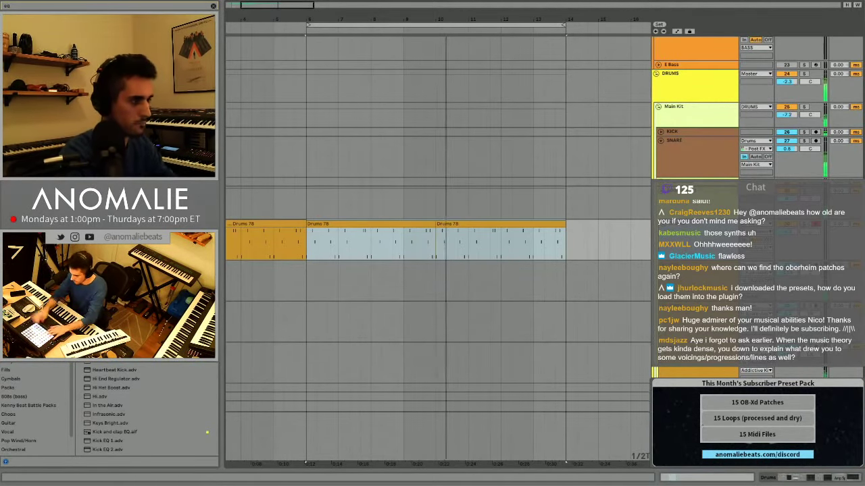
Shorten the loop to the middle Drums clip at bars 6 to 10 and restart playback.
key("space")
left_click(404, 252)
left_click(432, 266)
left_click_drag(436, 255, 301, 256)
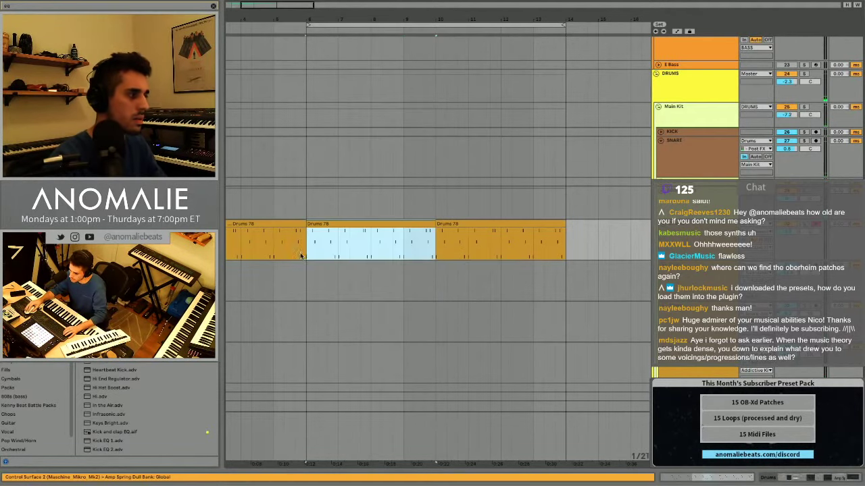
key("super+l")
key("space")
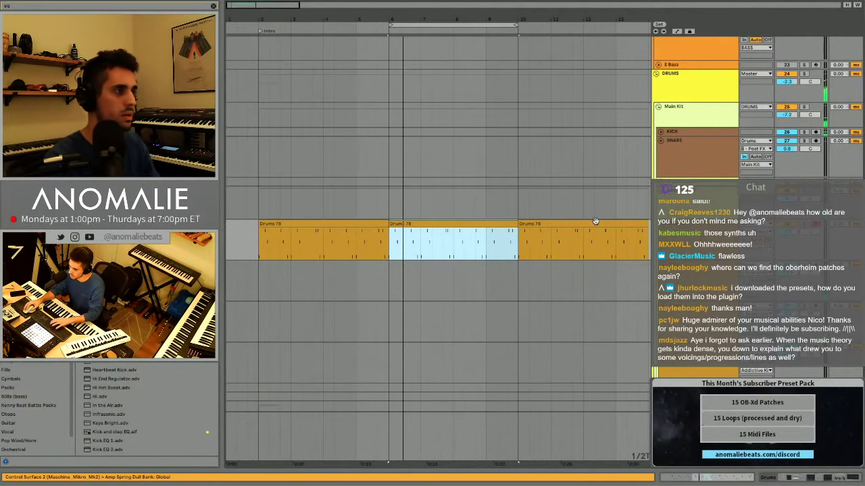
Set the SNARE track's volume to -2.7 dB and overdub extra drum hits into the Drums clip at bars 6 to 10.
scroll(596, 221, "up", 3)
left_click_drag(786, 281, 787, 293)
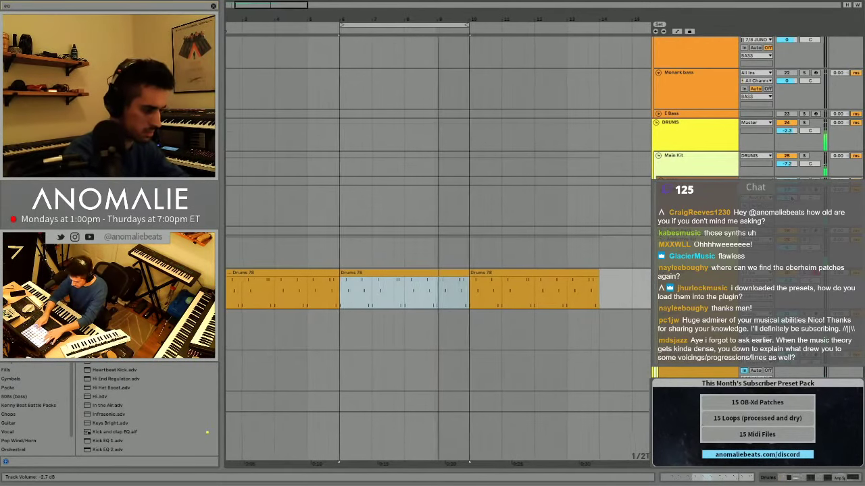
key("F9")
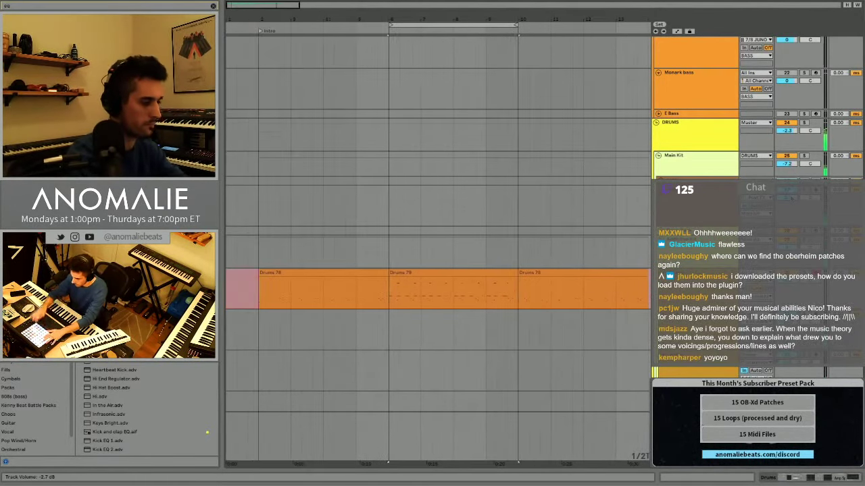
Open the overdubbed Drums clip at bars 6 to 10 for note editing and check the timing of its C#2 hits.
double_click(409, 280)
key("space")
key("space")
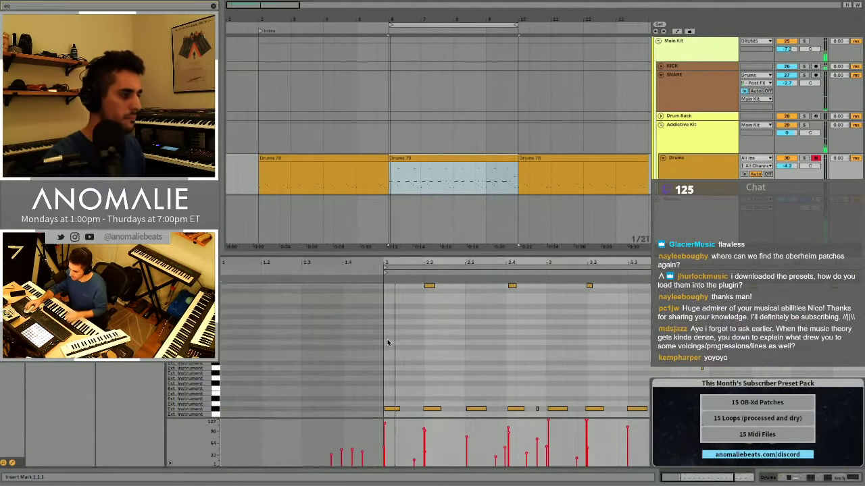
scroll(389, 343, "down", 3)
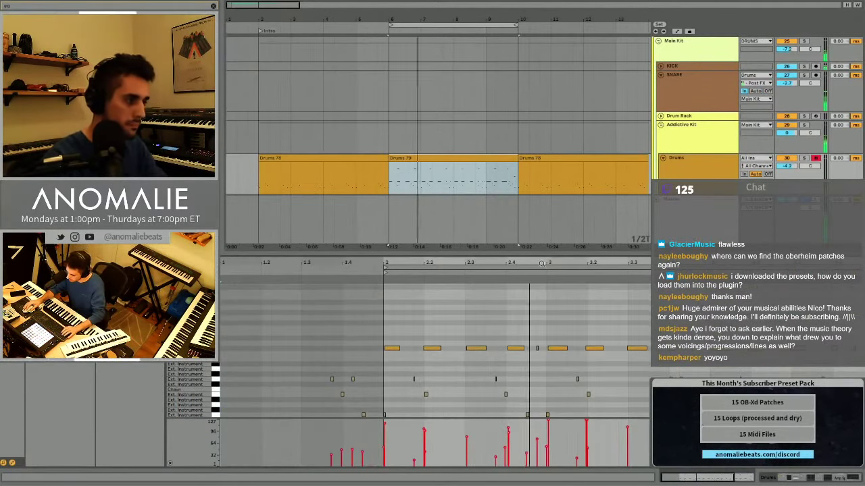
left_click_drag(542, 263, 542, 297)
left_click(483, 349)
key("space")
key("space")
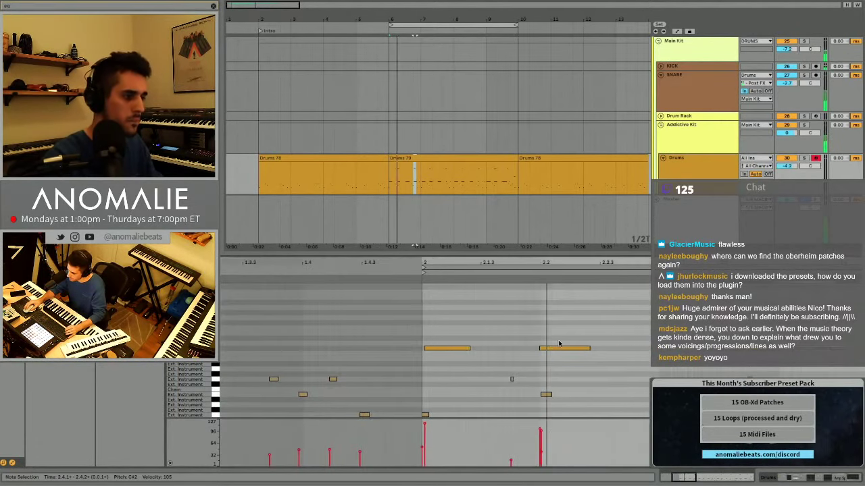
Adjust the timing of the overdubbed E4 hits through beat 3.2 of the Drums clip.
scroll(559, 343, "up", 5)
scroll(540, 329, "down", 5)
scroll(503, 329, "up", 5)
key("space")
key("space")
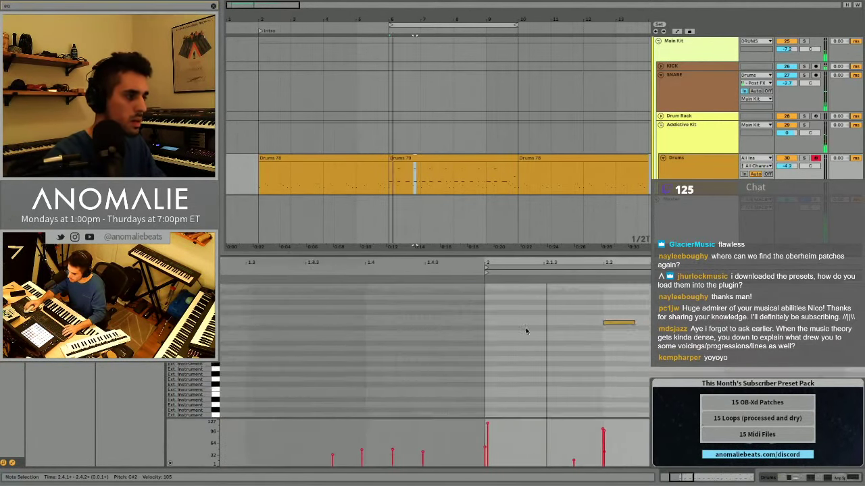
left_click_drag(526, 330, 411, 313)
key("space")
key("space")
left_click_drag(547, 262, 378, 233)
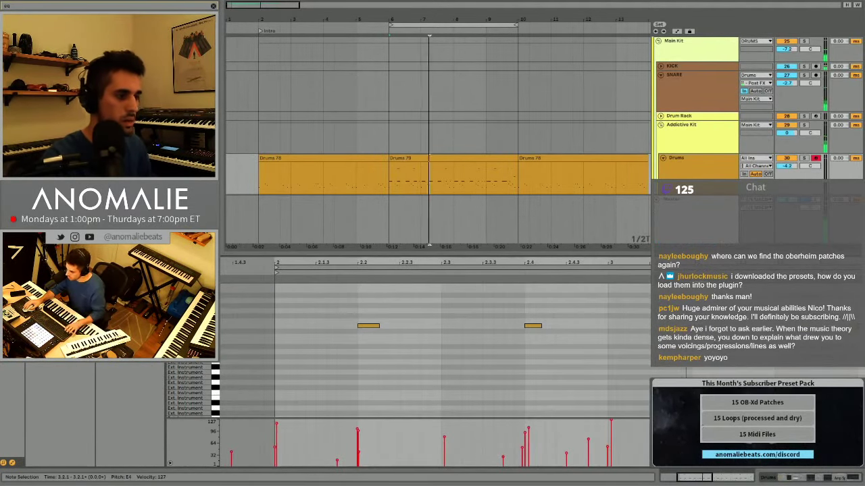
scroll(435, 351, "down", 1)
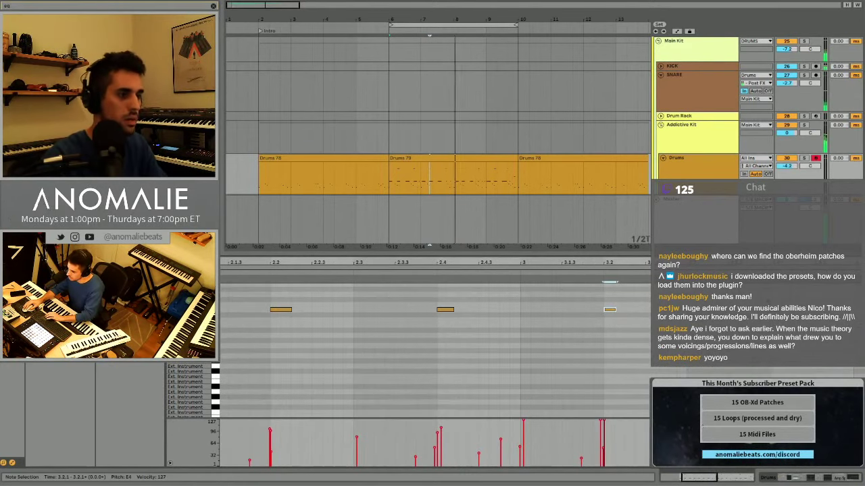
key("ctrl+alt+l")
scroll(394, 127, "down", 2)
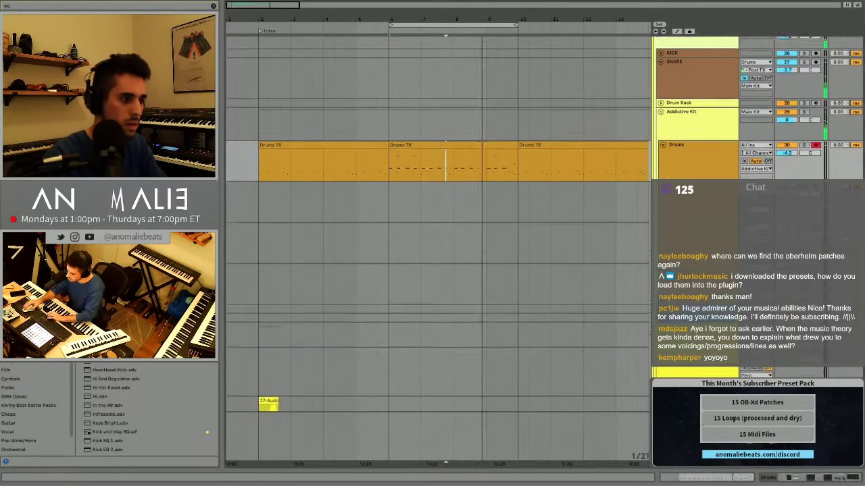
left_click(815, 231)
left_click(439, 109)
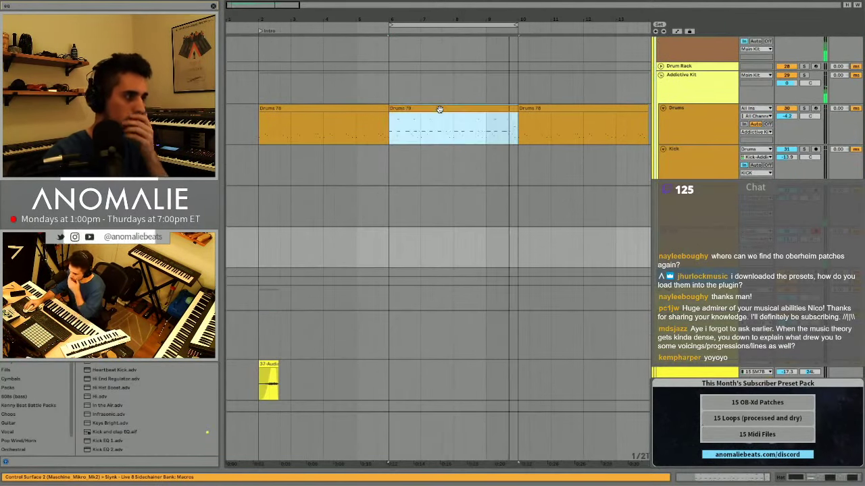
key("ctrl+alt+l")
Nudge the C#2 hit at beat 3.2 of the Drums clip slightly later.
scroll(710, 338, "right", 5)
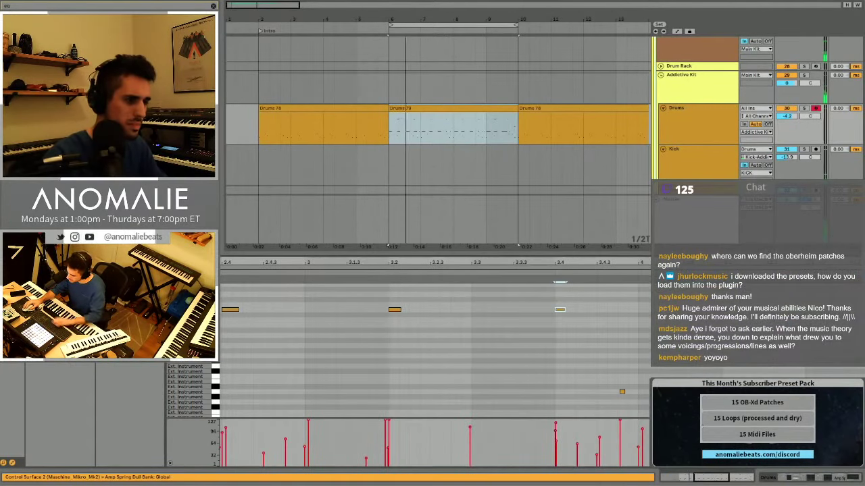
left_click(721, 338)
scroll(610, 339, "up", 1)
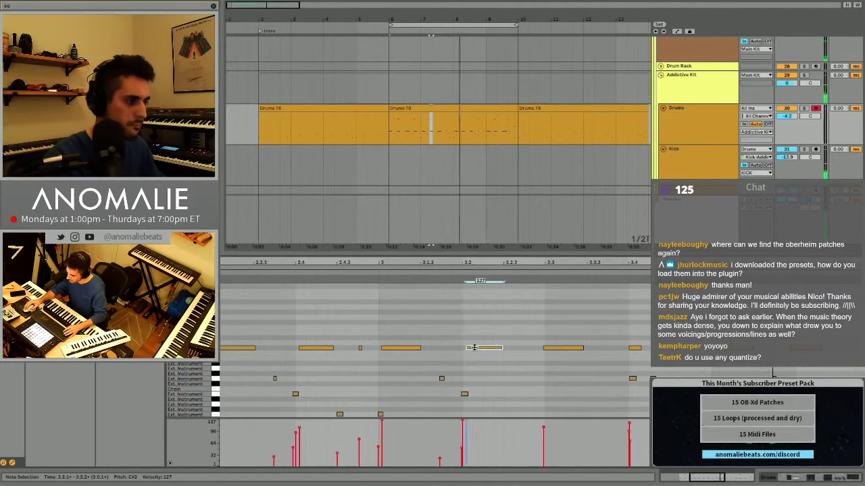
Delete the C#2 hits from beat 4.1 to the end of the overdubbed Drums clip.
scroll(588, 332, "right", 5)
left_click_drag(377, 328, 798, 349)
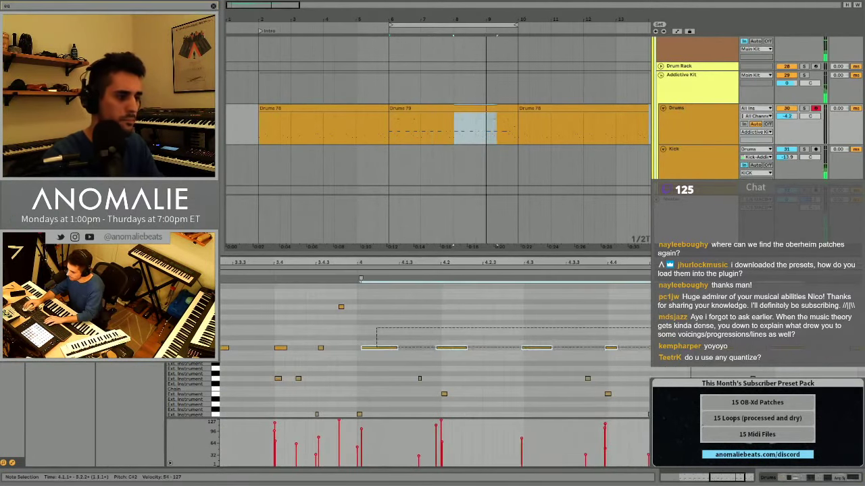
key("Delete")
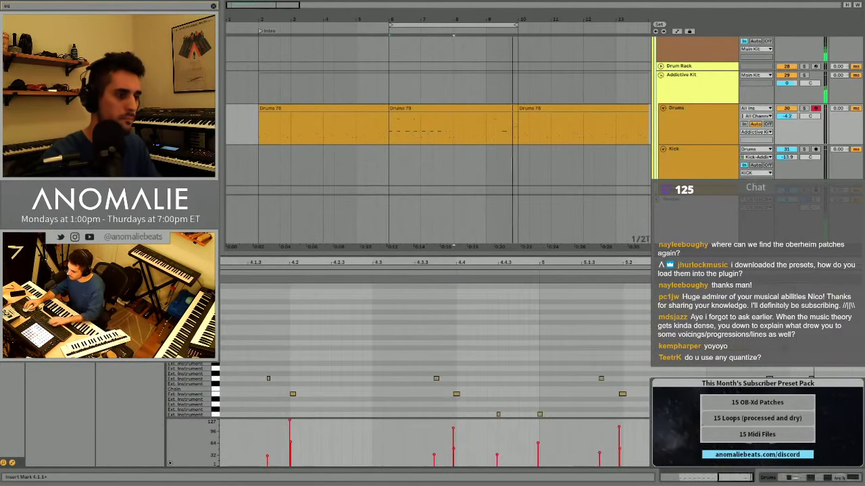
left_click_drag(699, 332, 861, 353)
key("Delete")
Move the E4 hit at beat 5.2 of the Drums clip slightly later.
scroll(702, 341, "up", 3)
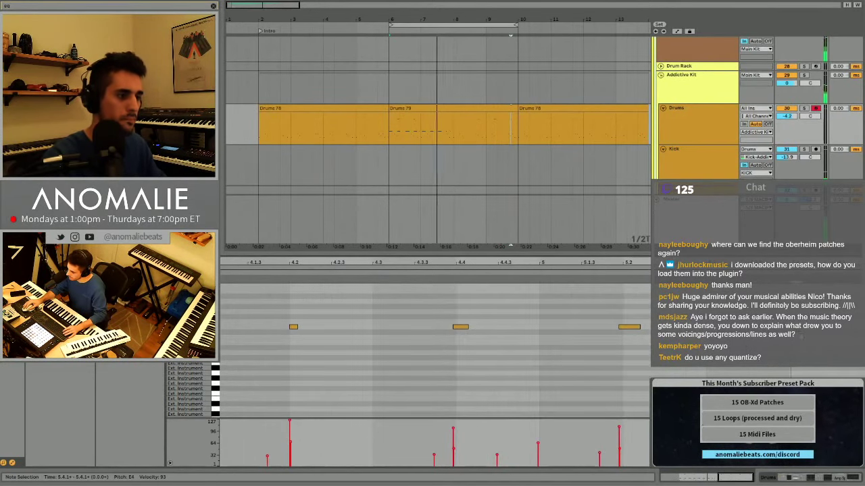
left_click_drag(625, 331, 631, 331)
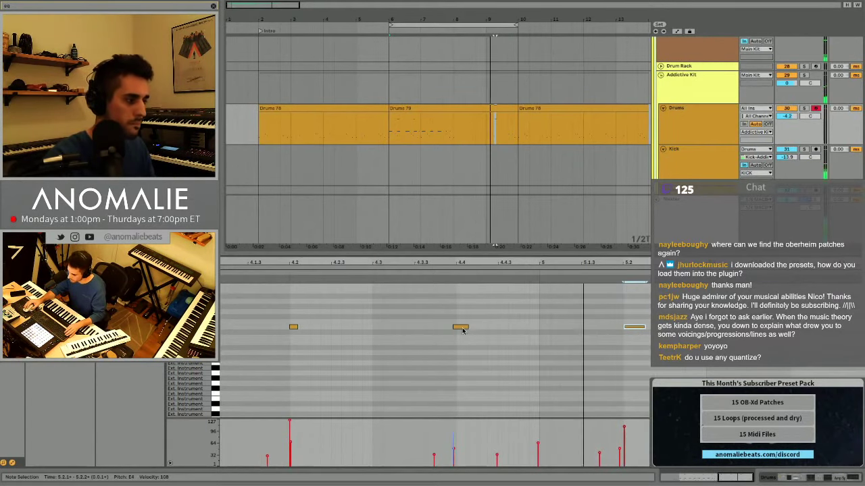
Nudge the E4 hit at beat 4.4 of the Drums clip and close the note editor.
left_click_drag(462, 331, 468, 336)
key("ctrl+alt+l")
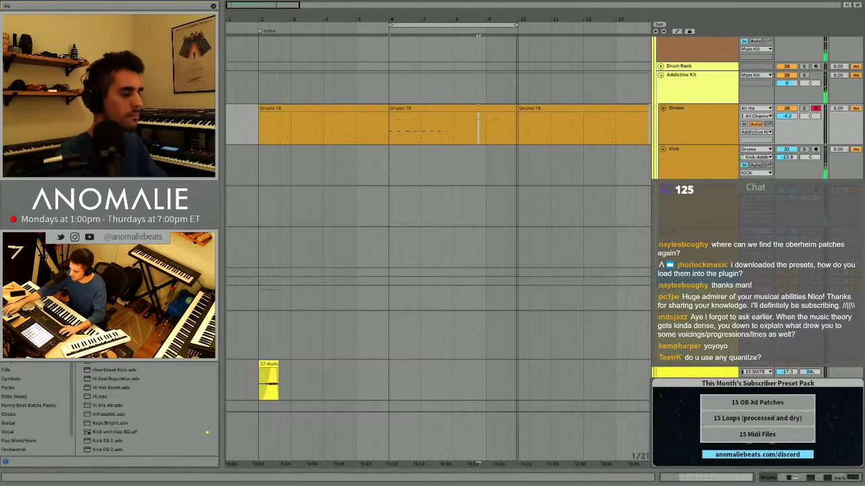
Try an overdub take on the looped Drums clip starting at bar 6.
key("F9")
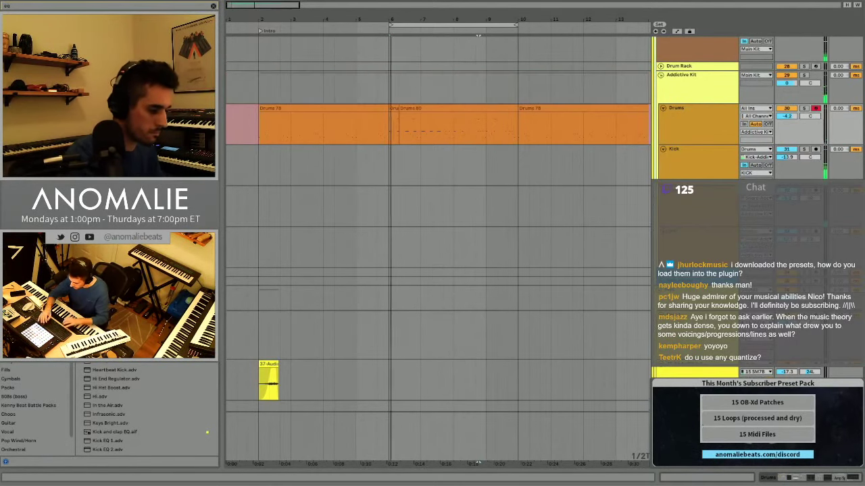
key("space")
left_click(438, 134)
key("space")
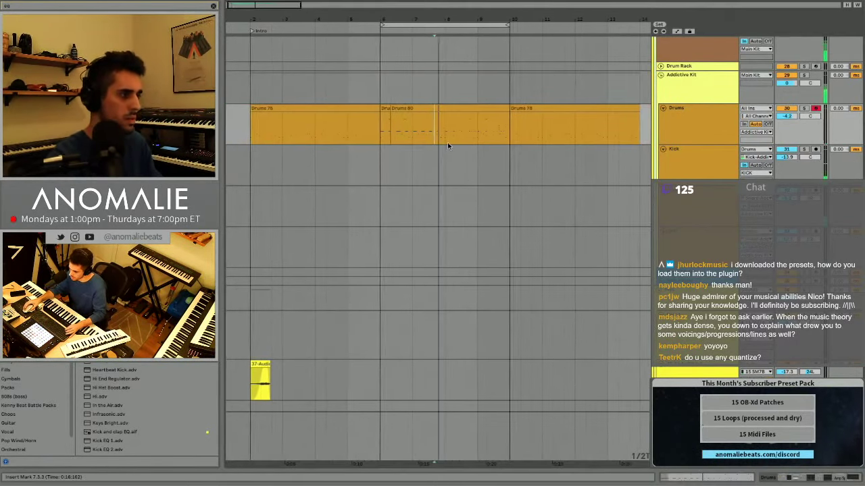
key("super+z")
Record a new overdub take into the looped Drums clip between bars 6 and 10.
key("space")
key("space")
key("F9")
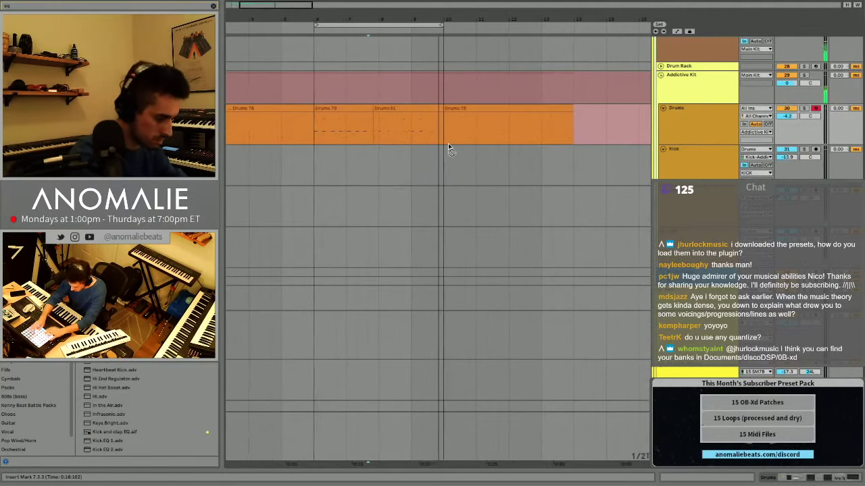
key("space")
Review the overdubbed Drums clip from bar 6 in the note editor, checking the A#2 hit at 7.4.2.
double_click(425, 125)
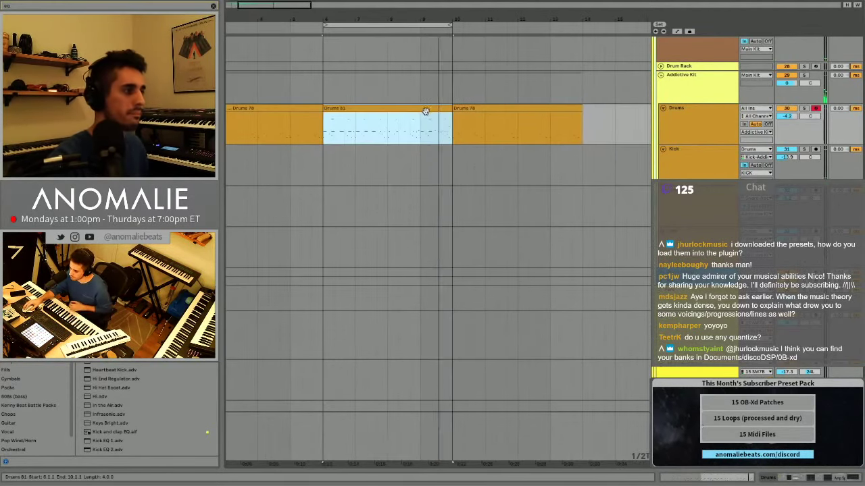
left_click(852, 371)
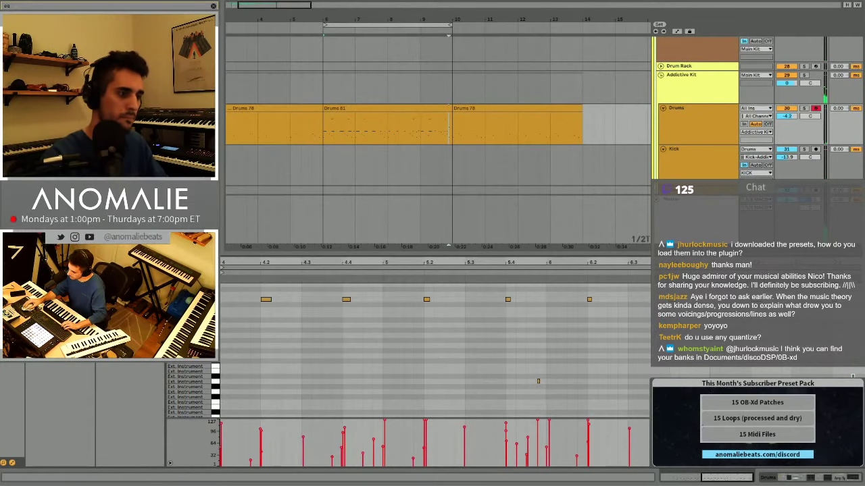
key("space")
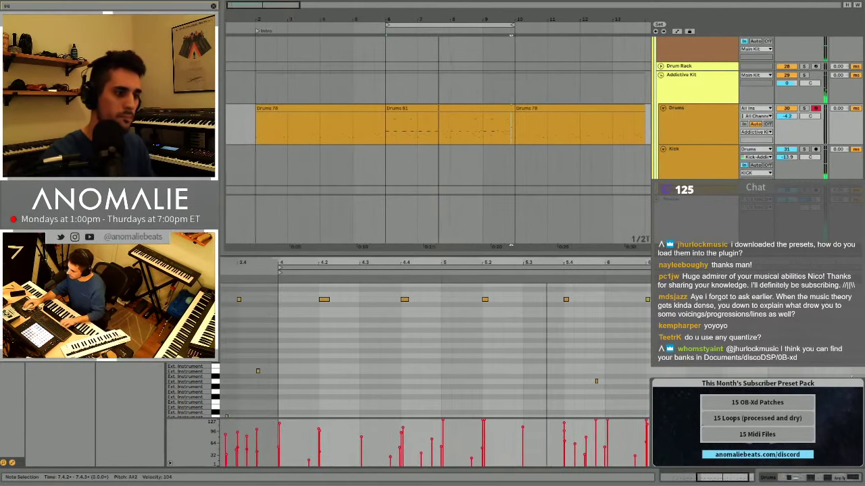
scroll(852, 376, "right", 1)
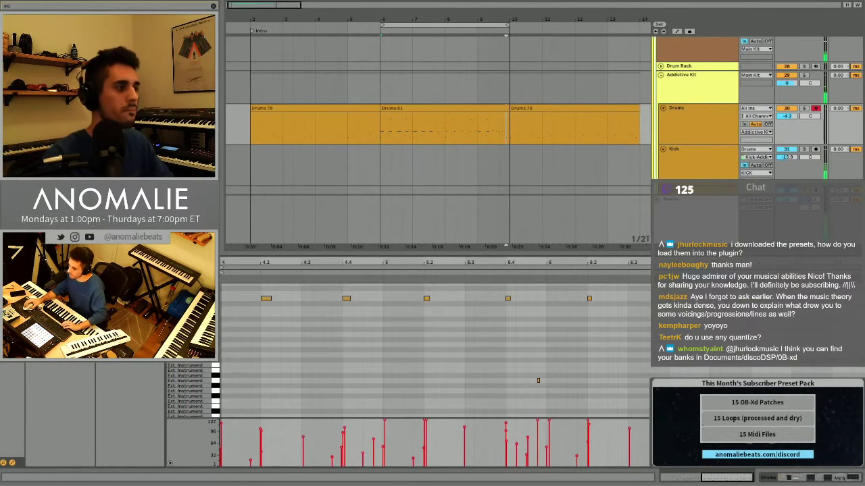
key("ctrl+alt+l")
Set the Addictive Kit's Kick volume to -13.3 and its Hat volume to -13.9, selecting the Hat track.
scroll(600, 145, "down", 3)
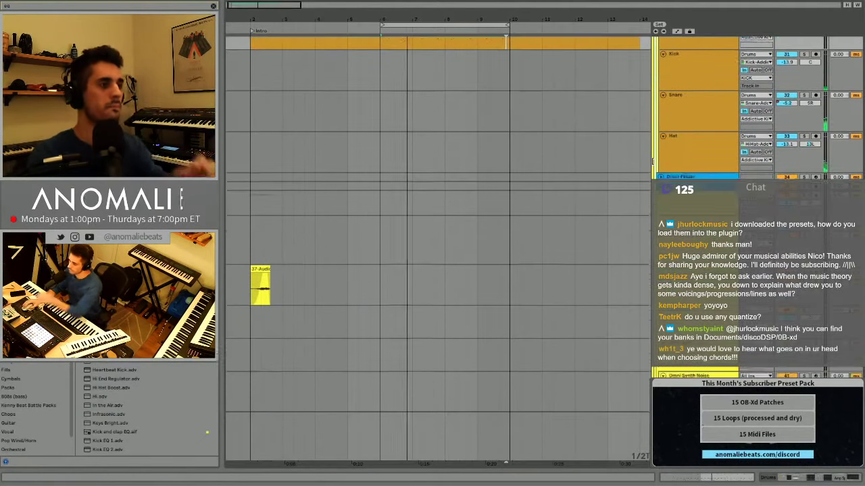
scroll(653, 161, "up", 2)
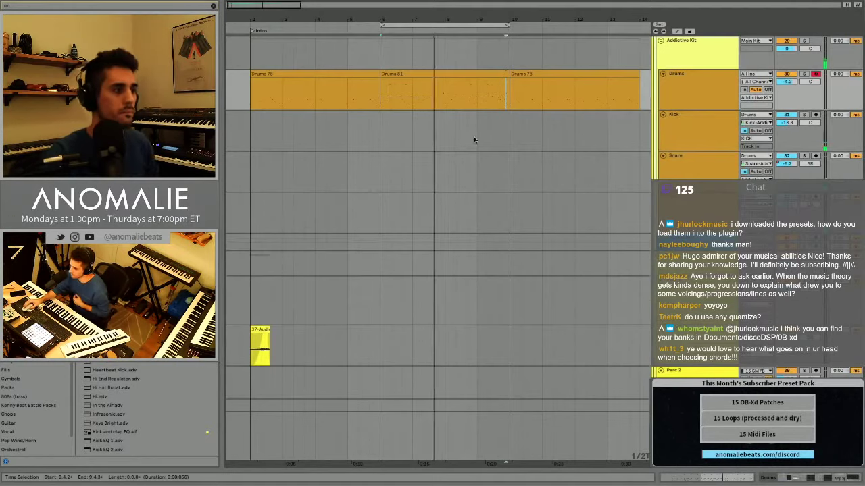
scroll(474, 137, "up", 5)
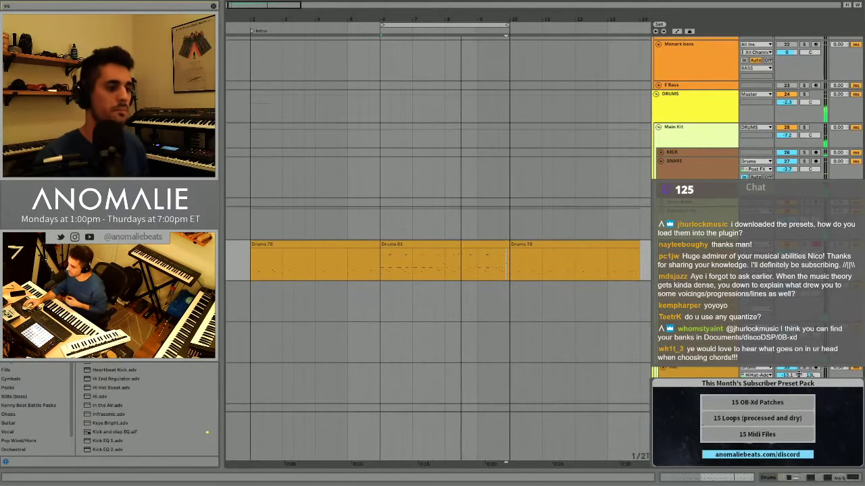
left_click(694, 377)
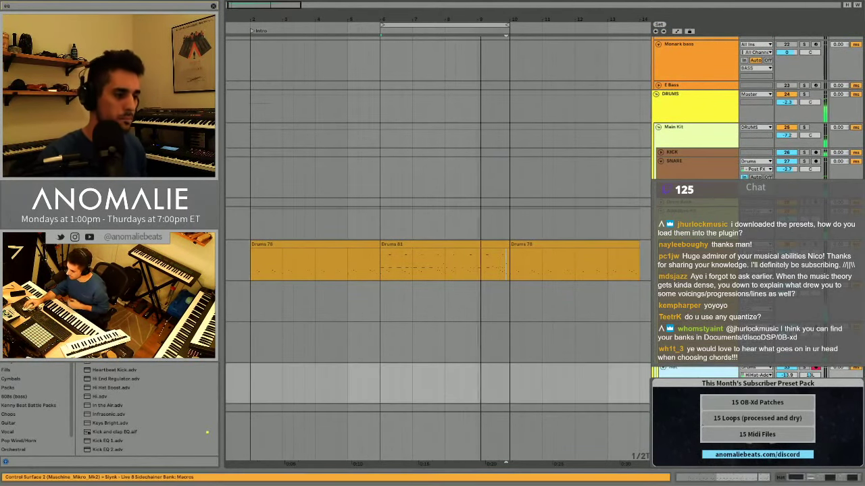
left_click(838, 481)
Reopen the overdubbed Drums clip and check its C#2 hits at beats 7.1 and 7.2.
double_click(455, 160)
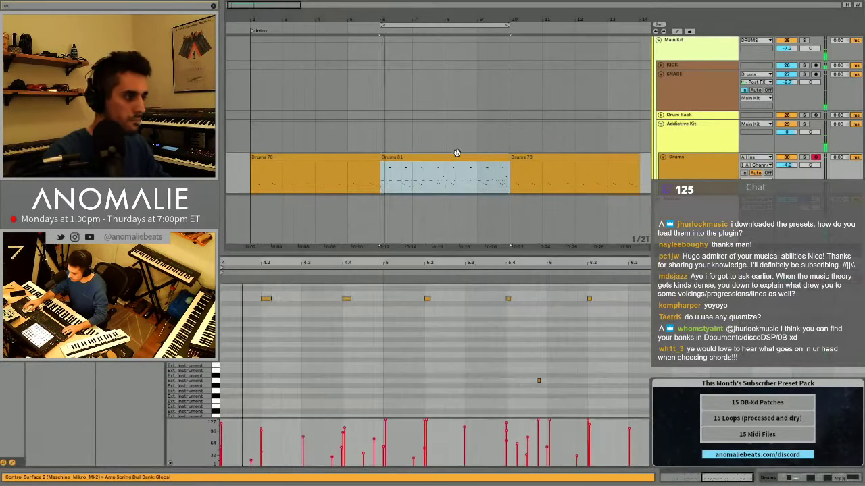
scroll(649, 348, "down", 3)
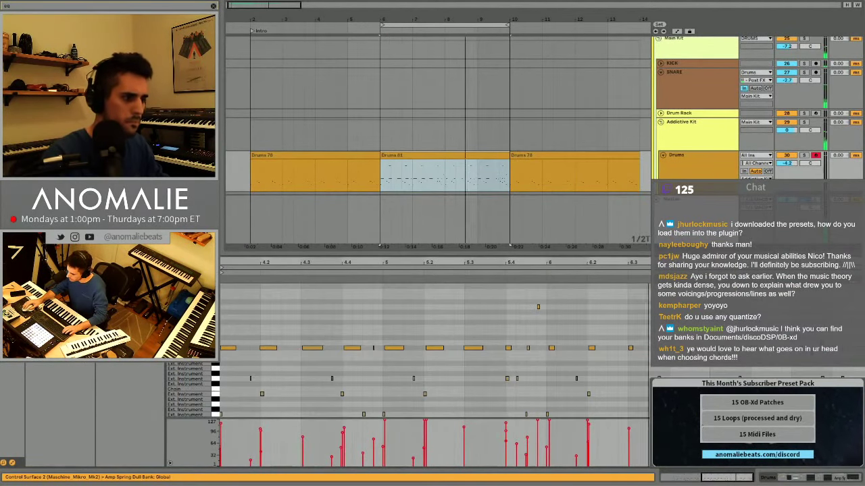
left_click_drag(717, 262, 717, 304)
left_click(713, 348)
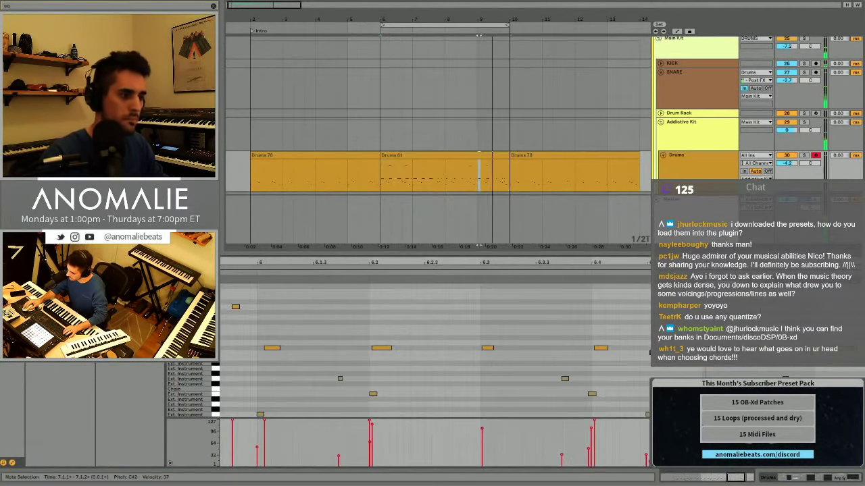
left_click(823, 348)
left_click(708, 270)
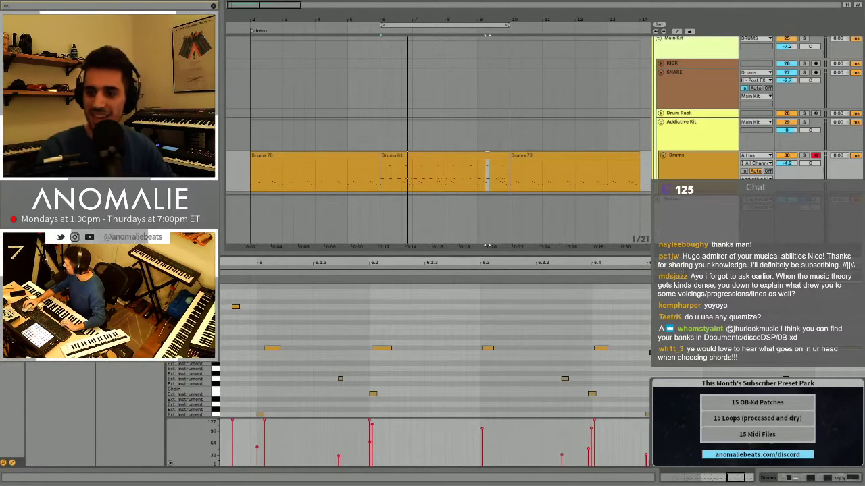
key("space")
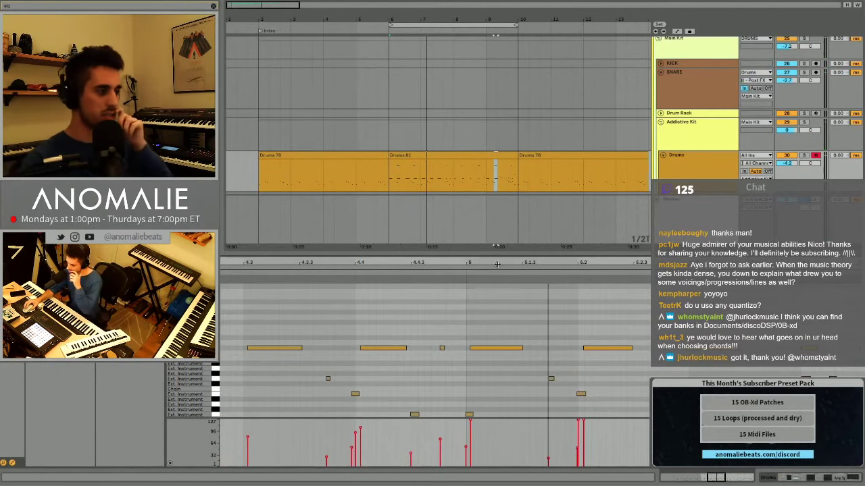
left_click_drag(495, 263, 495, 233)
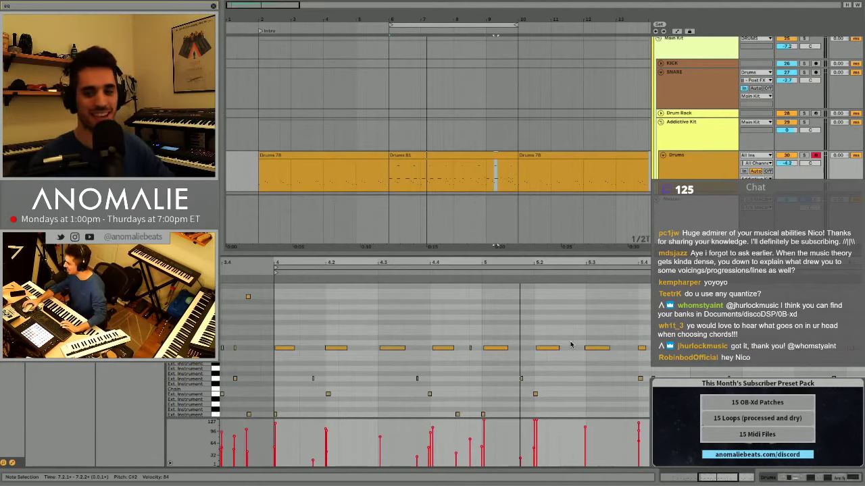
Audition the overdubbed drum section from bar 6 in the full arrangement view.
left_click(391, 171)
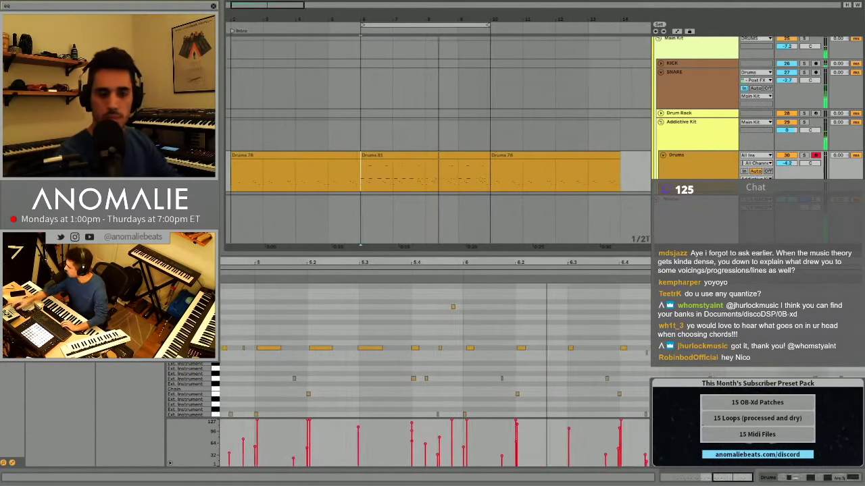
key("ctrl+alt+l")
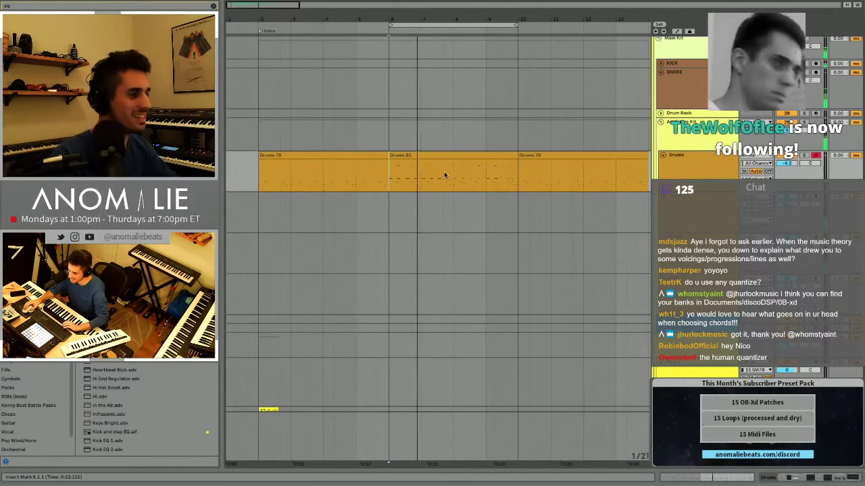
scroll(437, 244, "down", 1)
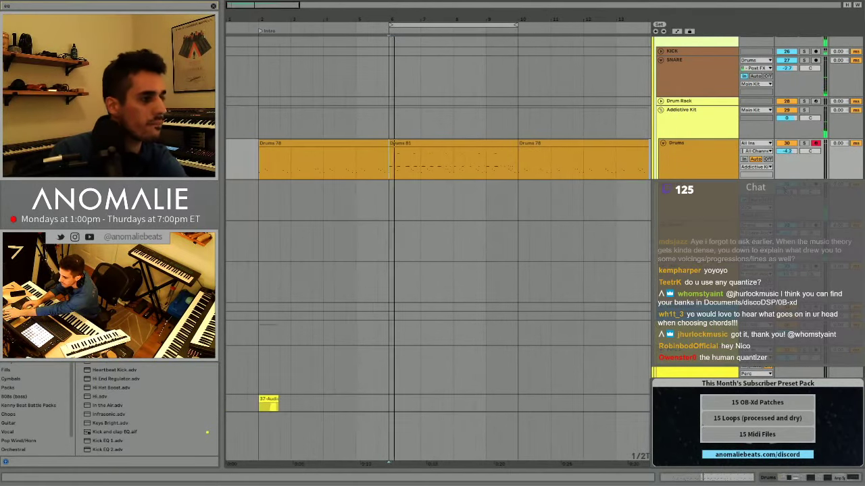
scroll(439, 250, "up", 3)
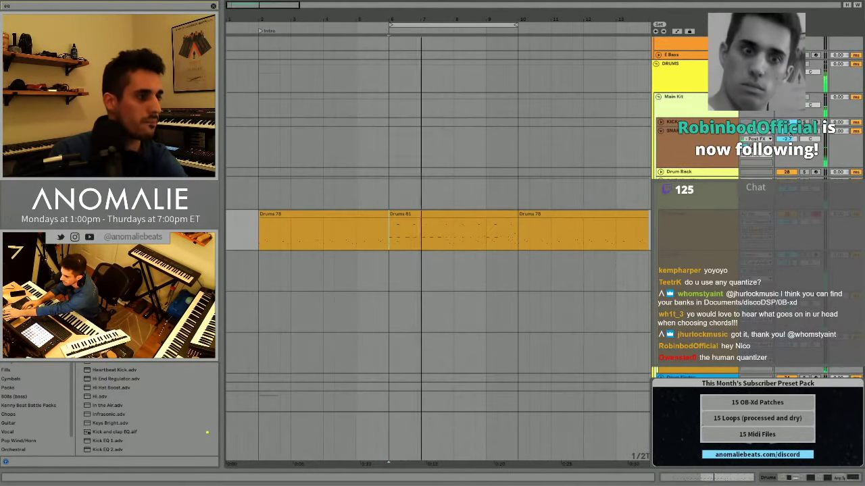
Inspect the E4 hits in the overdubbed Drums clip up to beat 6.4.1.
double_click(466, 213)
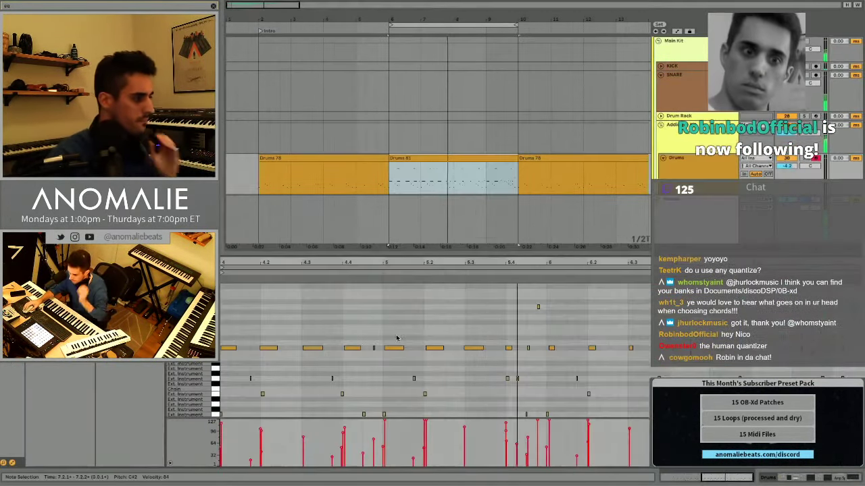
mouse_move(336, 280)
left_mouse_down()
mouse_move(694, 350)
mouse_move(691, 342)
left_mouse_up()
left_click(660, 342)
left_click(671, 346)
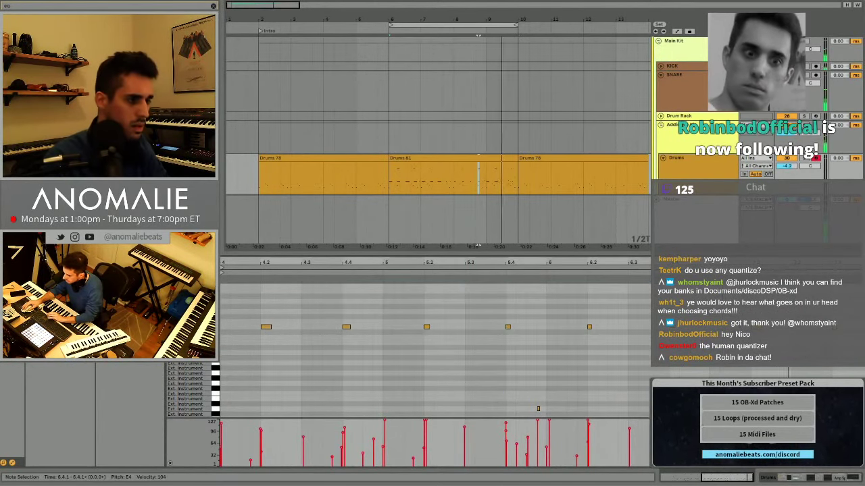
key("ctrl+alt+l")
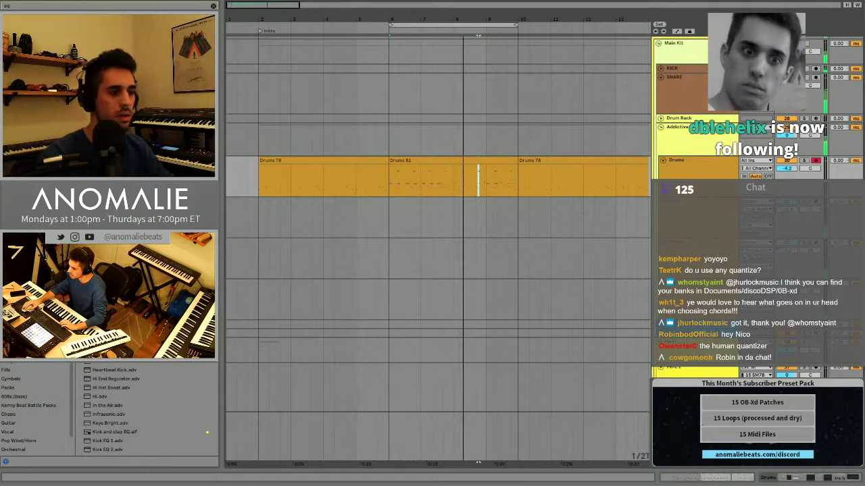
Set the SNARE track volume in the Main Kit group to -2.5.
scroll(614, 291, "down", 8)
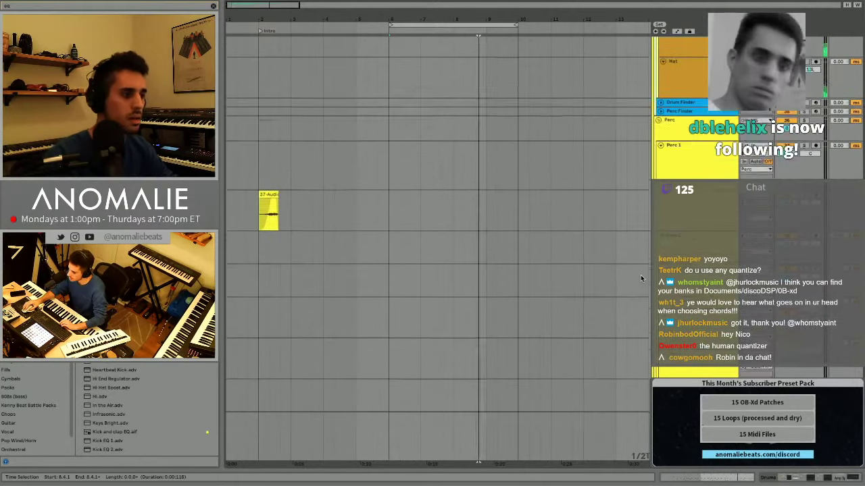
scroll(491, 195, "up", 5)
scroll(491, 195, "down", 4)
scroll(492, 195, "up", 6)
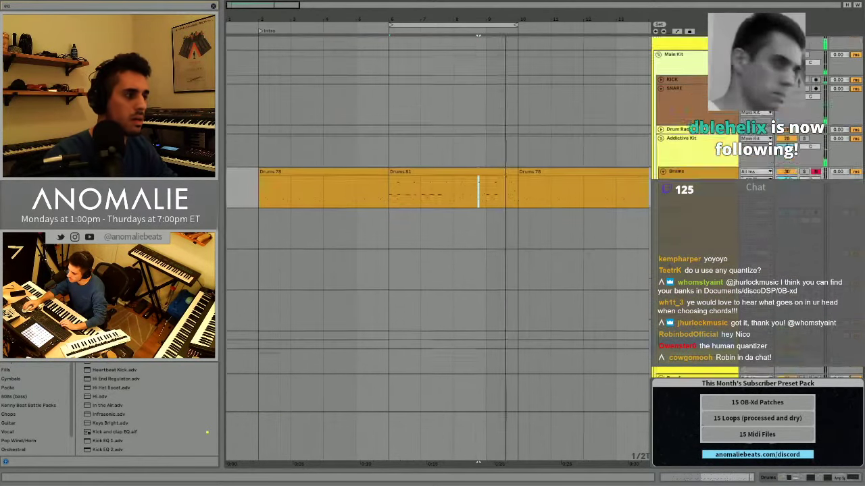
Check the D#1 to F#1 hits between 7.1.3 and 7.2.1 in the overdubbed Drums clip, then select all of the clip's notes.
double_click(478, 206)
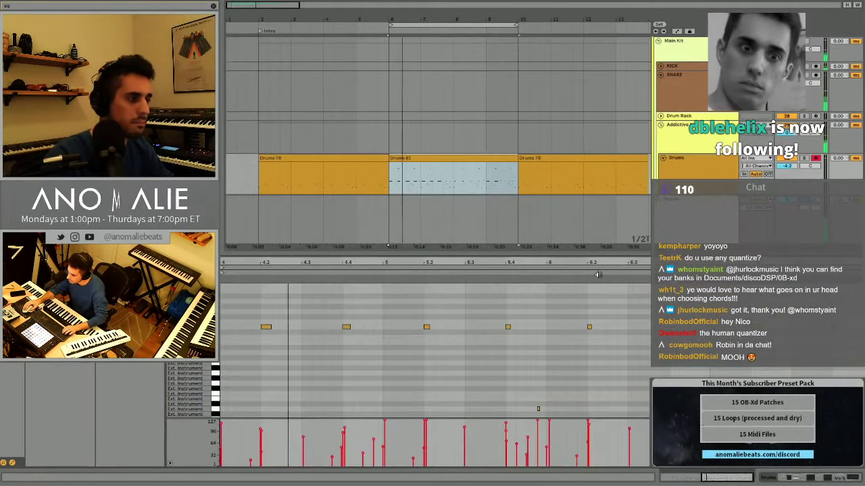
scroll(436, 351, "down", 5)
scroll(436, 352, "up", 1)
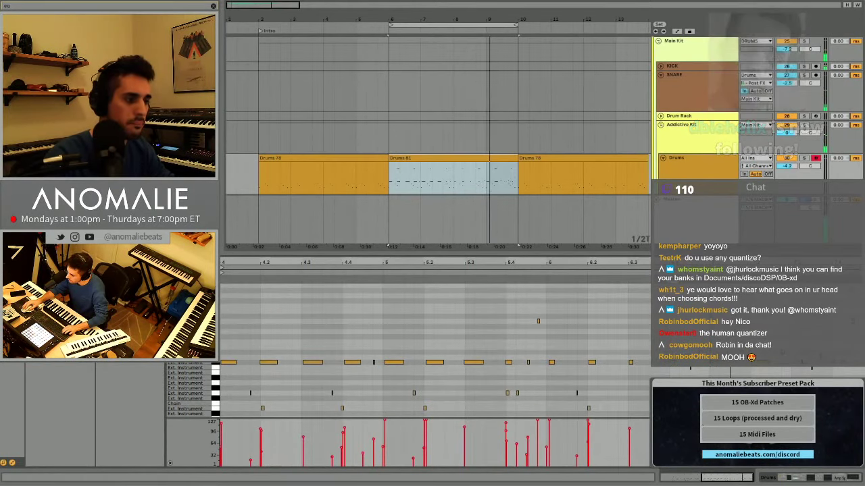
scroll(736, 373, "up", 5)
left_click_drag(733, 368, 772, 393)
scroll(757, 373, "down", 1)
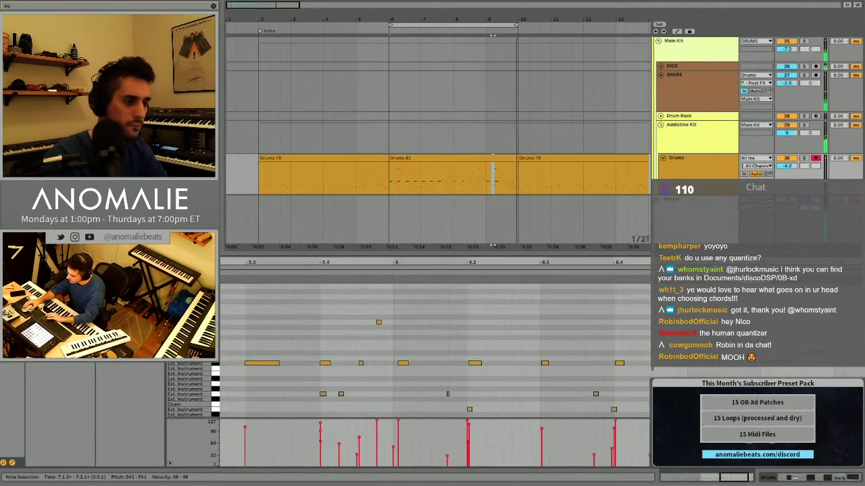
key("ctrl+a")
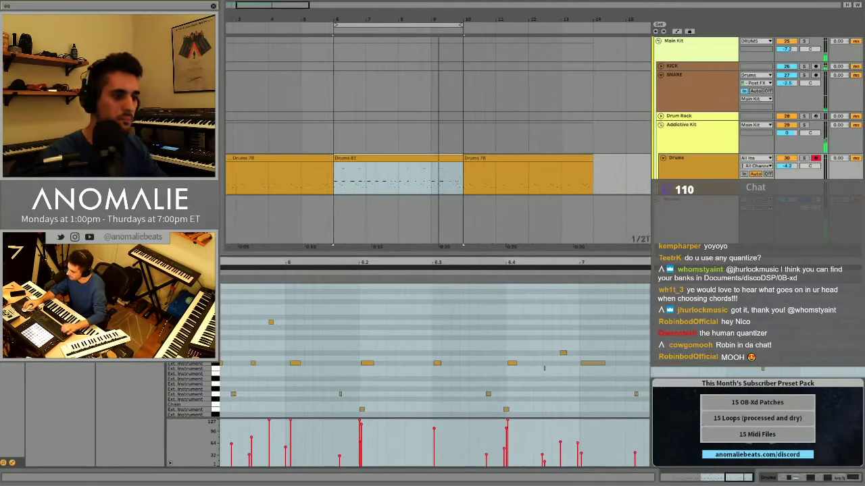
Duplicate the overdubbed Drums clip from bars 6–10 onto bars 10–14.
key("ctrl+alt+l")
left_click(425, 170)
left_click(426, 160)
key("ctrl+d")
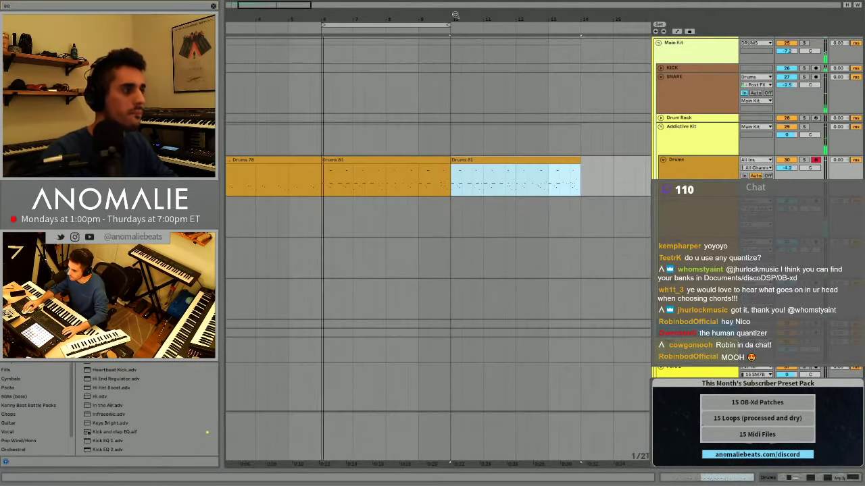
mouse_move(447, 24)
left_mouse_down()
mouse_move(585, 25)
mouse_move(451, 35)
left_mouse_up()
Record a clap take on the CLap track from bar 6 to bar 10.
scroll(436, 203, "down", 6)
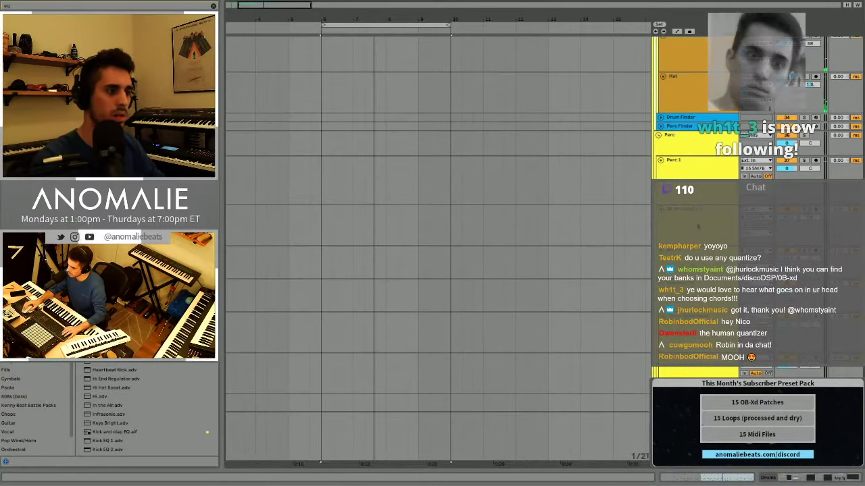
left_click(433, 210)
scroll(436, 207, "left", 2)
scroll(438, 204, "right", 1)
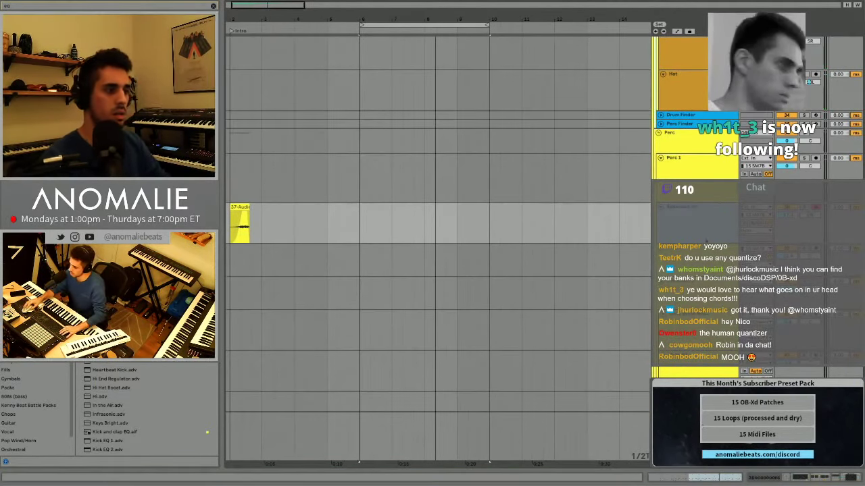
left_click(707, 263)
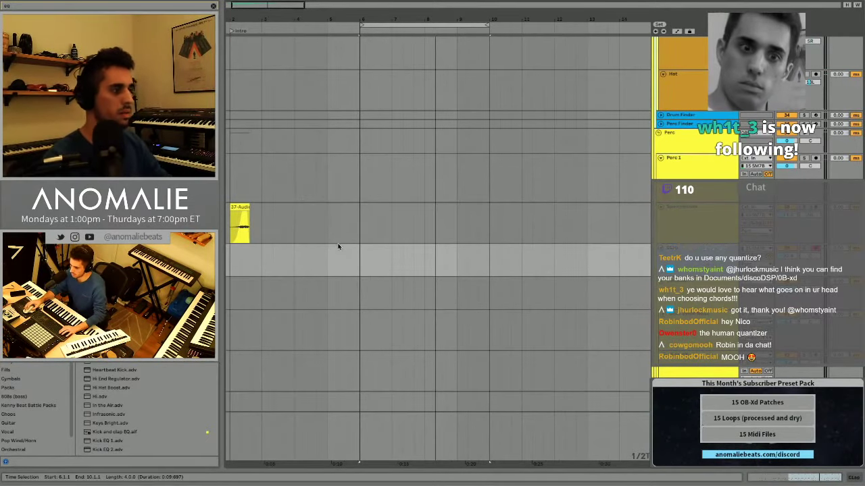
left_click(359, 255)
key("F9")
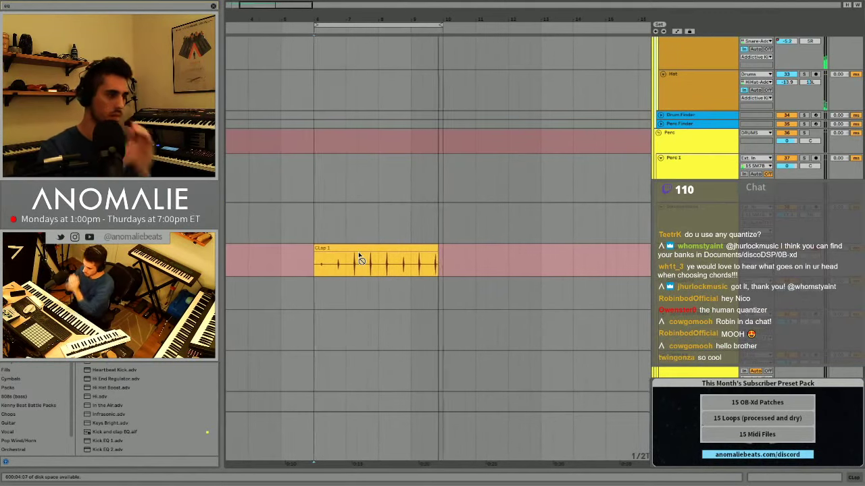
key("space")
key("space")
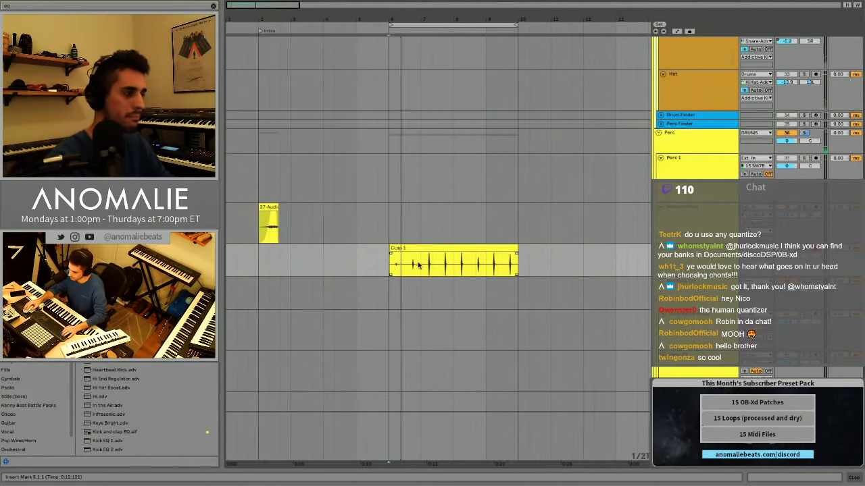
Split out the bar 7–9 section of the clap take, move it to bars 6–8 and play it back.
left_click_drag(422, 266, 484, 273)
key("super+e")
left_click_drag(446, 248, 419, 253)
key("space")
left_click_drag(393, 21, 426, 101)
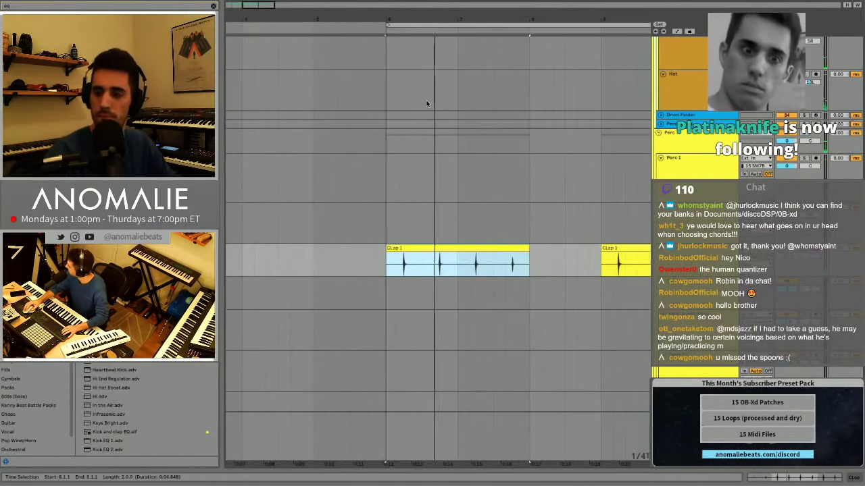
Pan the CLap track to 50L while the clap loop plays.
scroll(427, 104, "down", 2)
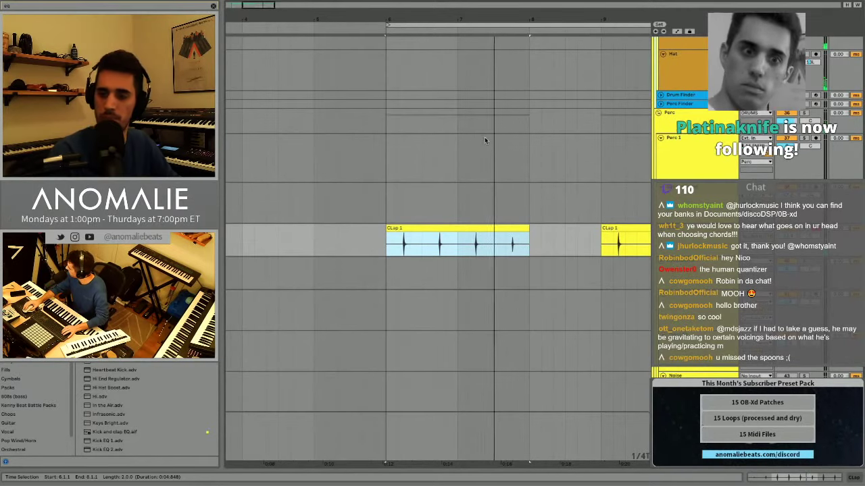
scroll(485, 140, "down", 2)
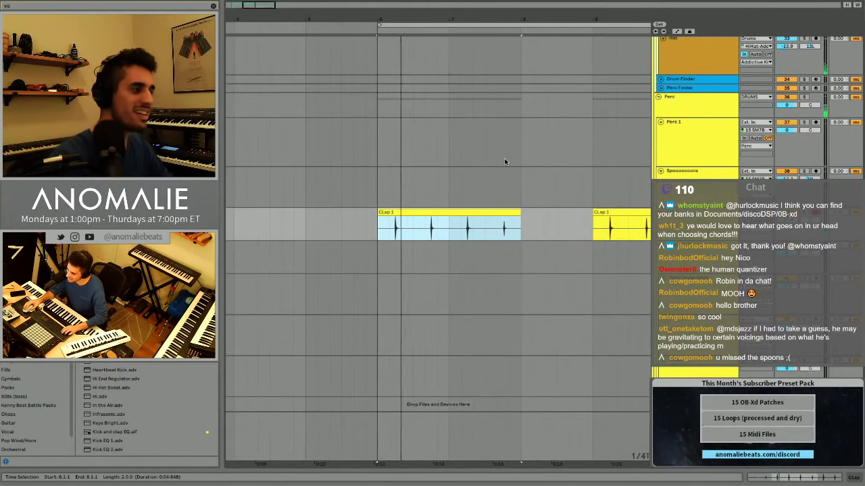
left_click(810, 220)
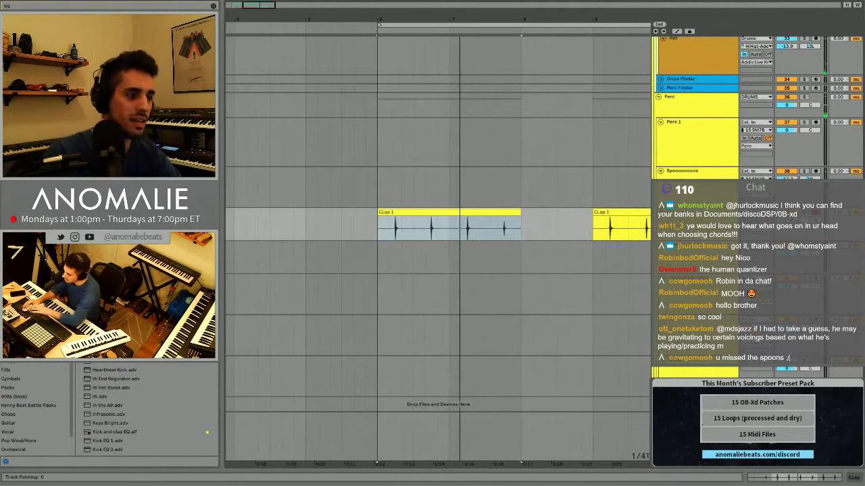
scroll(445, 201, "left", 2)
scroll(446, 201, "right", 3)
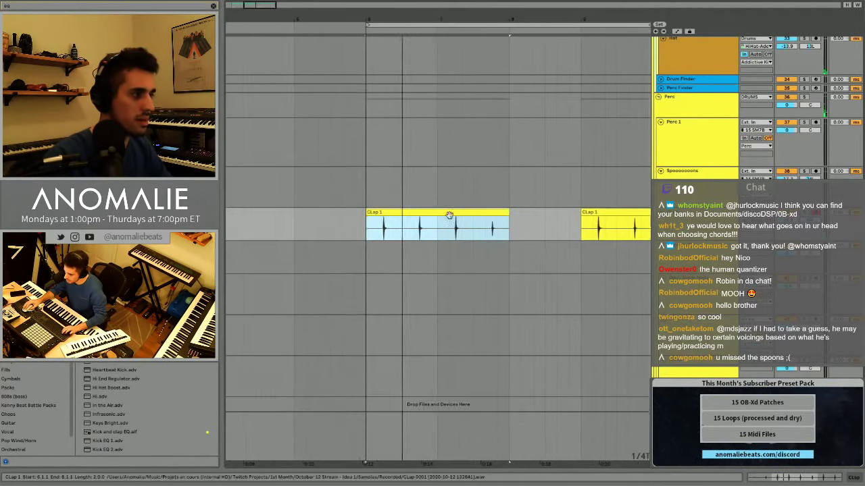
Duplicate the two-bar clap clip from bars 6–8 onto bars 8–10.
scroll(450, 216, "up", 1)
left_click(450, 216)
left_click(451, 238)
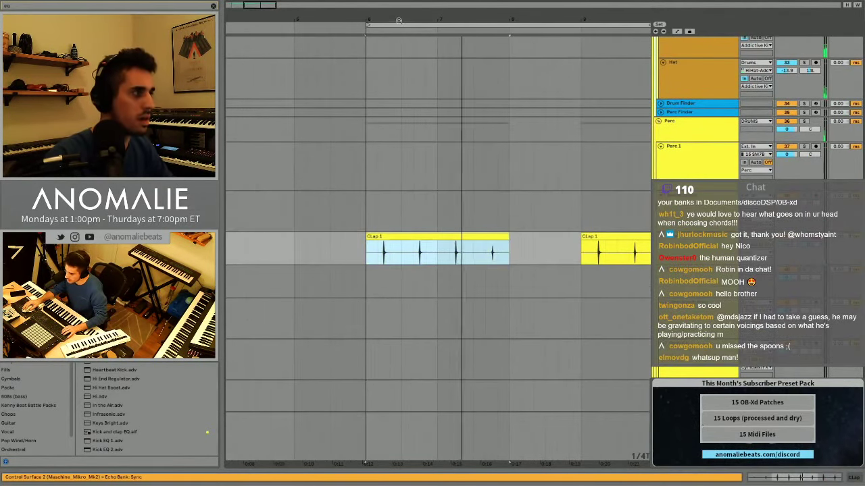
key("z")
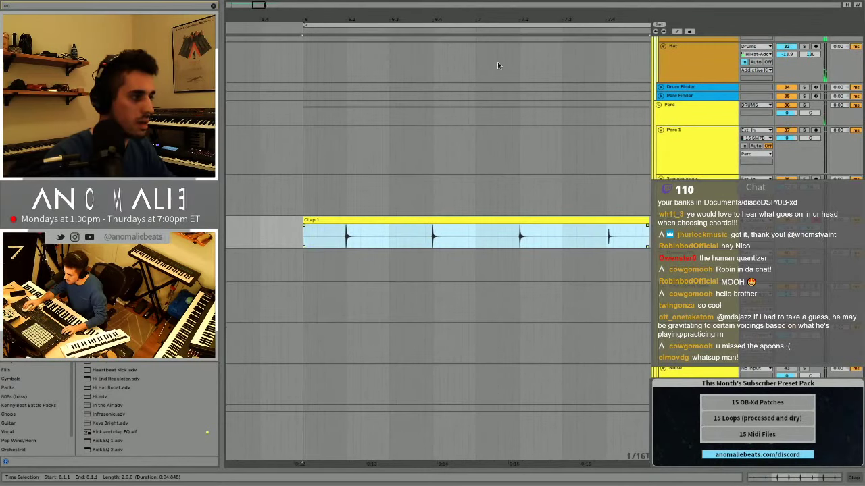
key("x")
key("ctrl+d")
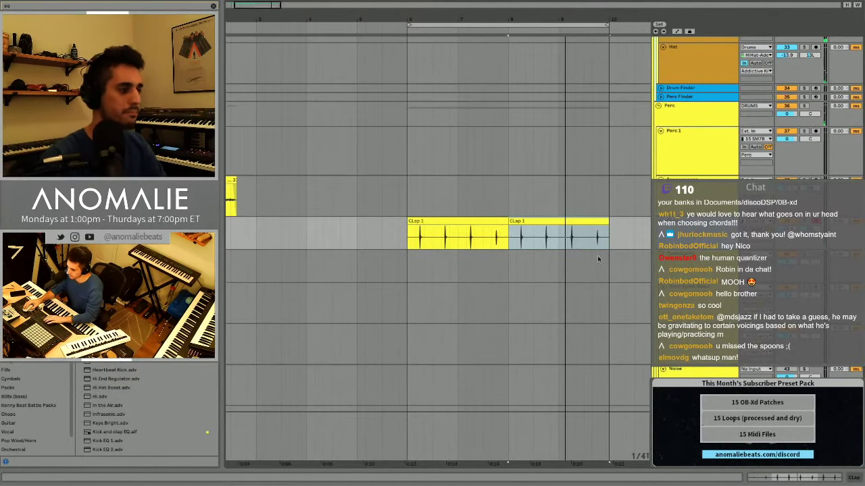
key("ctrl+d")
Record a second clap take from bar 6 to bar 10 on the track below CLap.
left_click_drag(625, 265, 406, 267)
key("Delete")
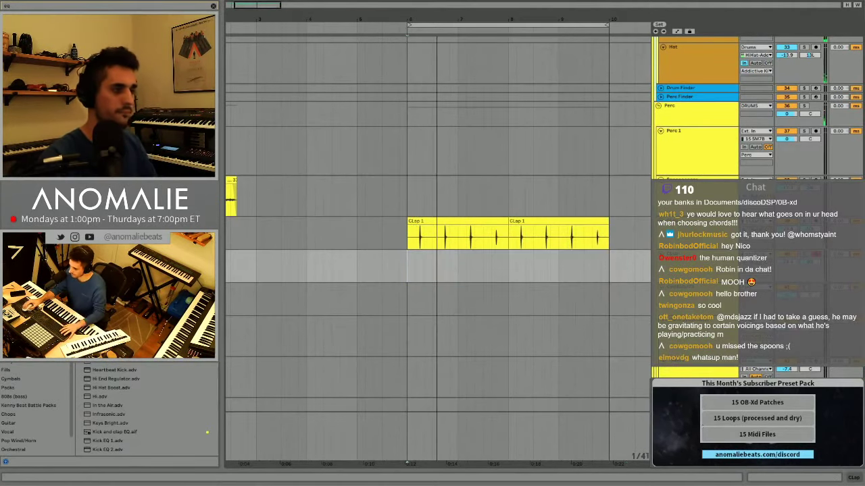
key("F9")
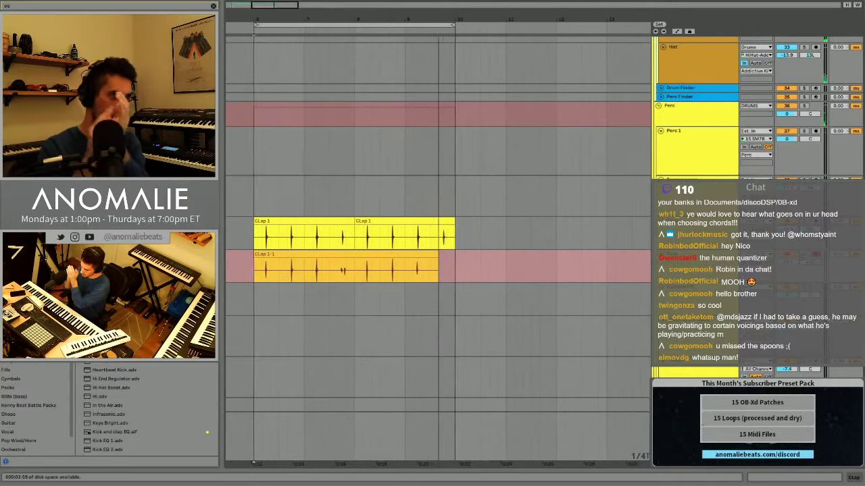
key("F9")
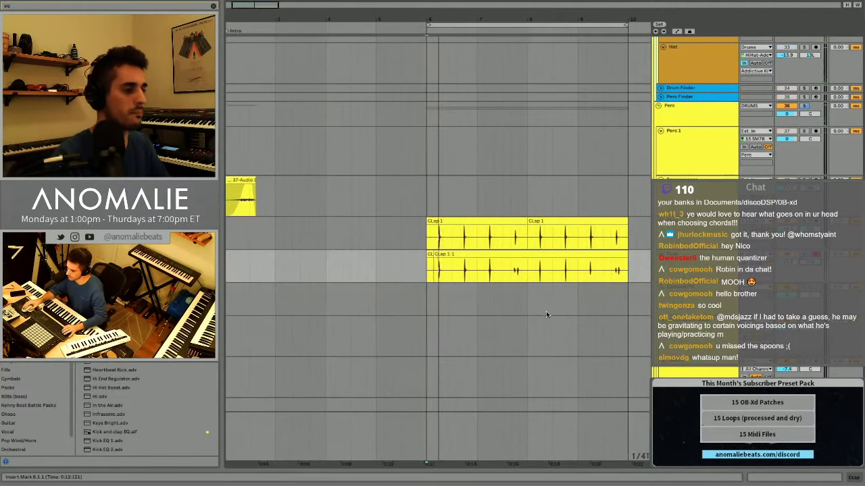
Solo the second clap track and delete the short clip fragment at the start of bar 6.
scroll(546, 315, "up", 1)
left_click(804, 256)
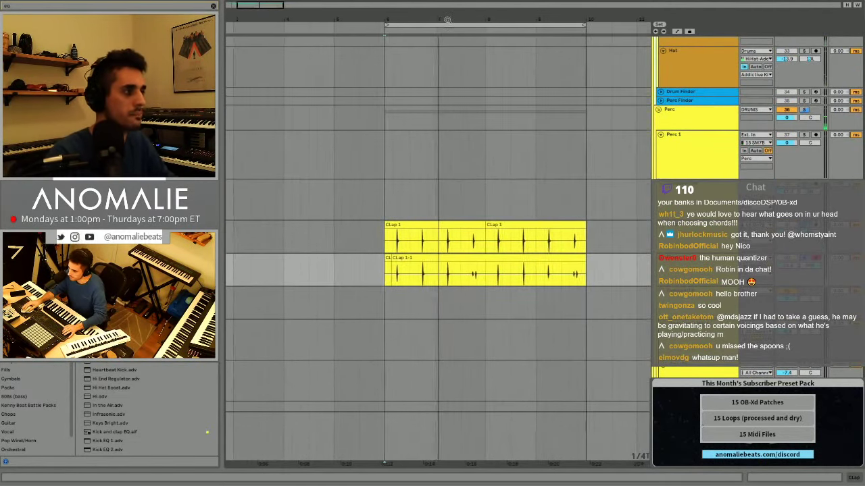
left_click_drag(447, 18, 446, 45)
left_click(340, 259)
key("Delete")
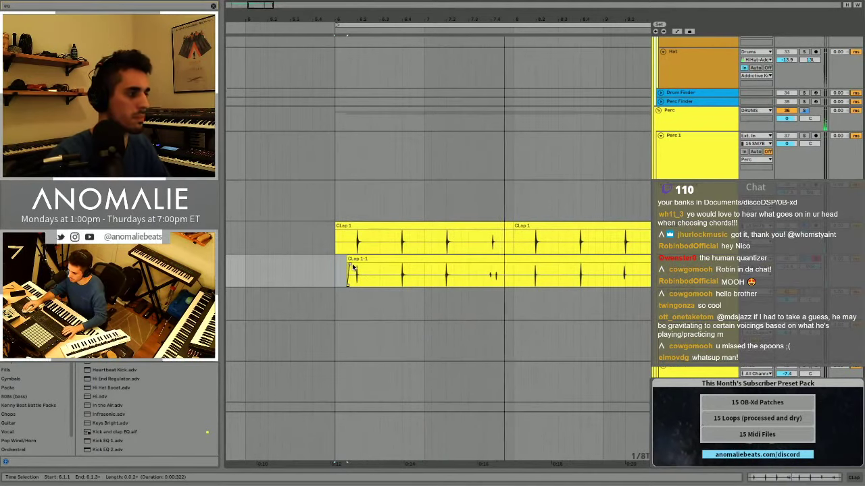
Split out the double clap around 7.4 in the second take and shift it slightly later.
scroll(410, 61, "right", 2)
scroll(417, 274, "up", 2)
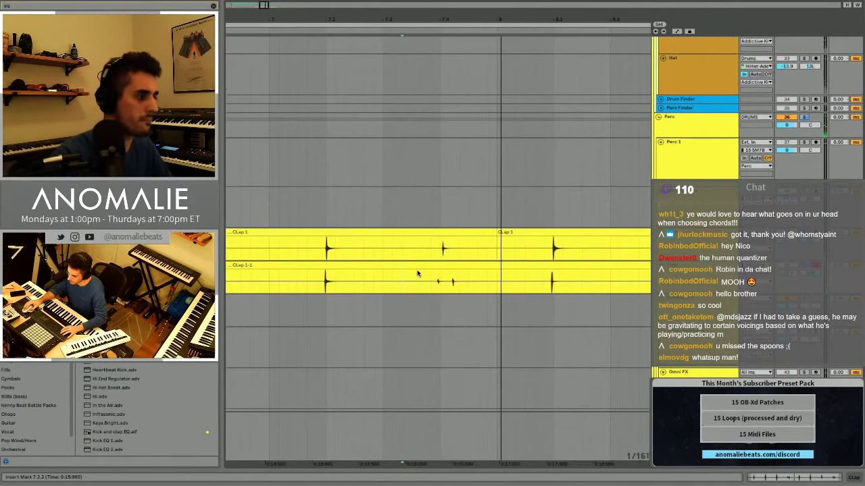
left_click_drag(464, 269, 470, 270)
left_click(396, 288)
key("s")
key("space")
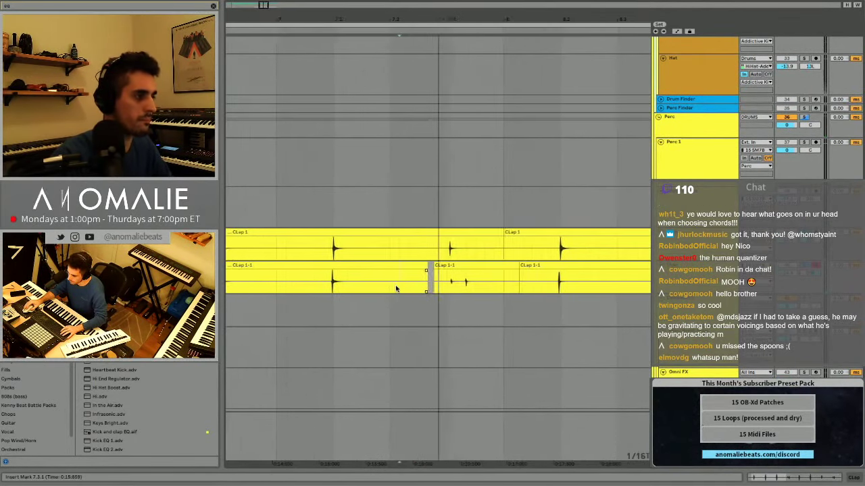
Turn off the solo, nudge the double-clap clip around 7.4 slightly earlier and audition it.
left_click(330, 283)
key("space")
key("space")
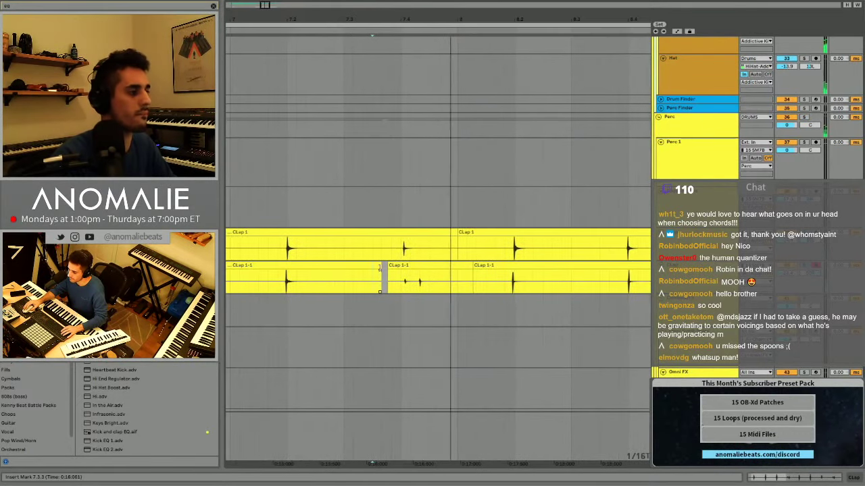
left_click_drag(404, 265, 401, 266)
left_click(373, 276)
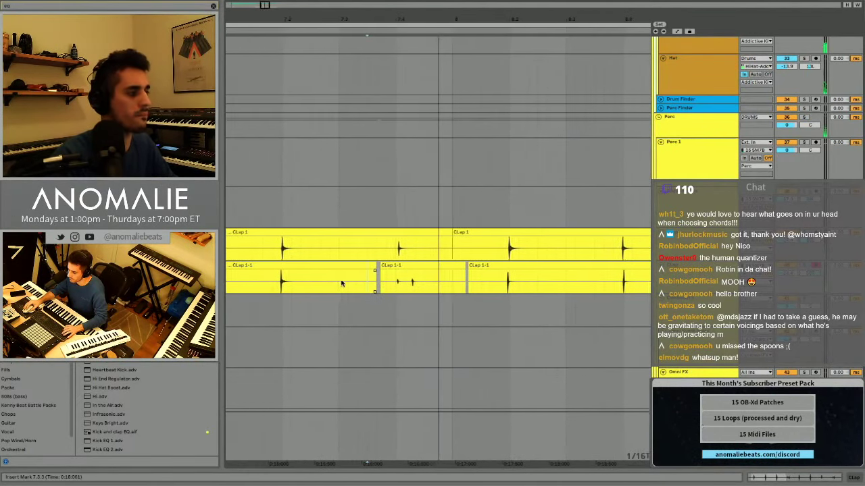
key("space")
key("space")
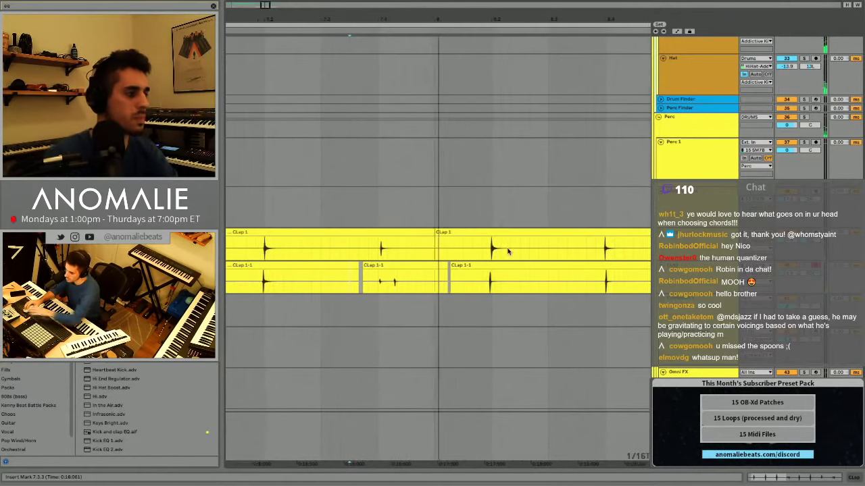
Split out the second take's clap at 8.2, align it with the upper take and delete the silent fragment before it.
left_click_drag(417, 285, 443, 282)
key("ctrl+e")
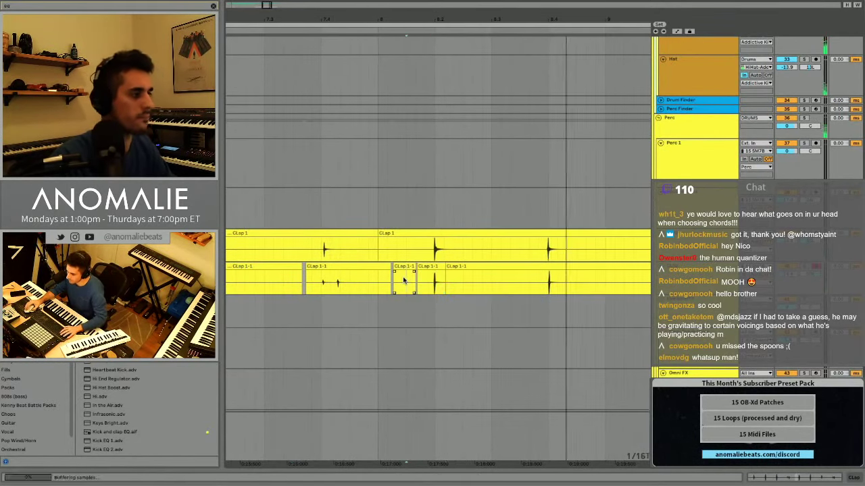
left_click(381, 265)
key("Delete")
key("space")
key("space")
scroll(504, 203, "left", 2)
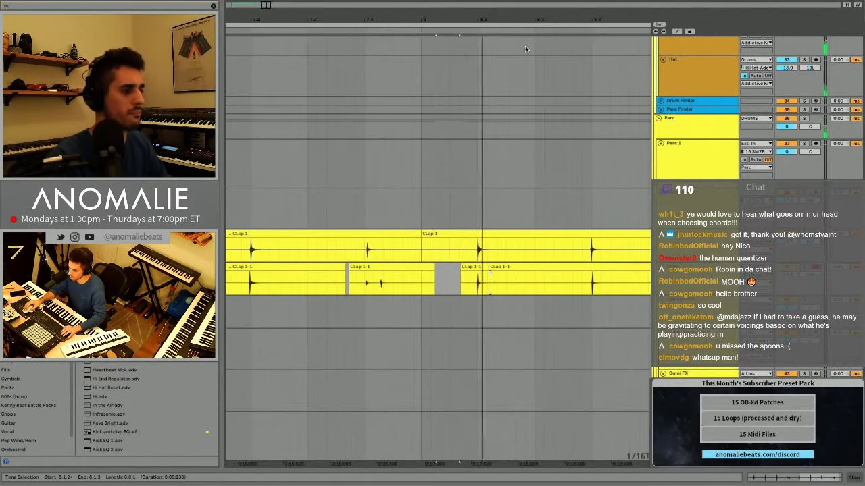
Split out the second take's clap around 9.2, shift it into line with the upper take and audition it.
scroll(537, 41, "up", 1)
scroll(548, 115, "down", 3)
scroll(587, 277, "right", 4)
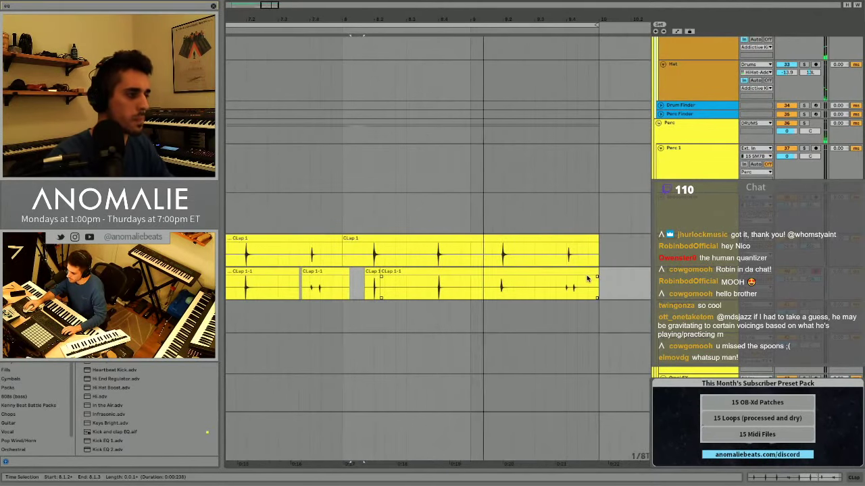
key("super+e")
left_click_drag(529, 294, 506, 274)
left_click(494, 291)
key("space")
key("space")
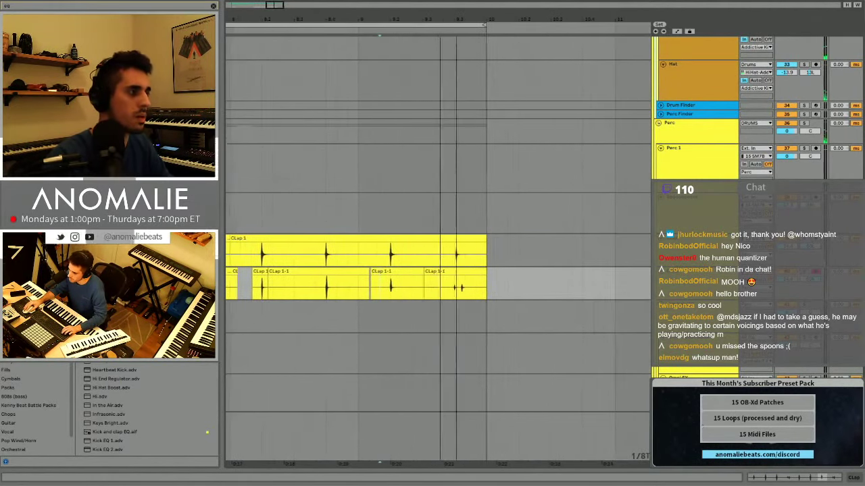
Stop playback and consolidate the second clap take's pieces into one clip from bar 6 to bar 10.
scroll(442, 228, "down", 5)
scroll(480, 227, "left", 3)
key("space")
left_click(549, 296)
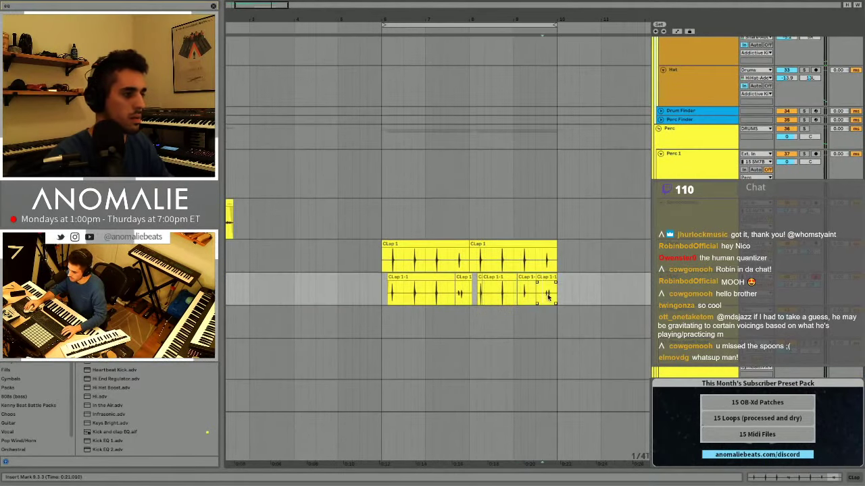
left_click_drag(560, 297, 413, 290)
key("ctrl+j")
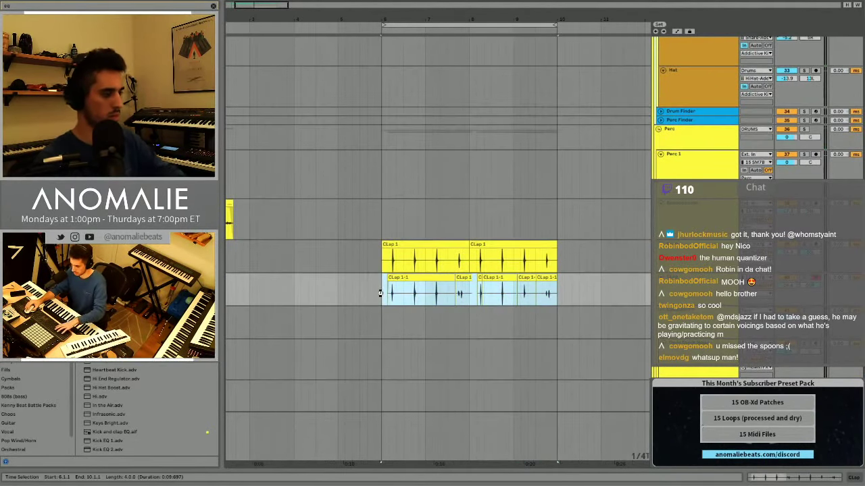
Consolidate the two clips on the CLap track into one clip from bar 6 to bar 10.
left_click(440, 244)
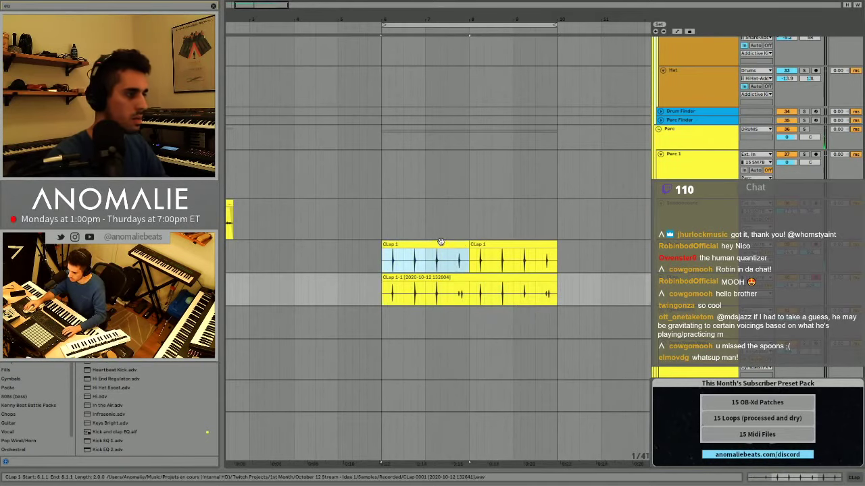
left_click(493, 245, "shift")
key("ctrl+j")
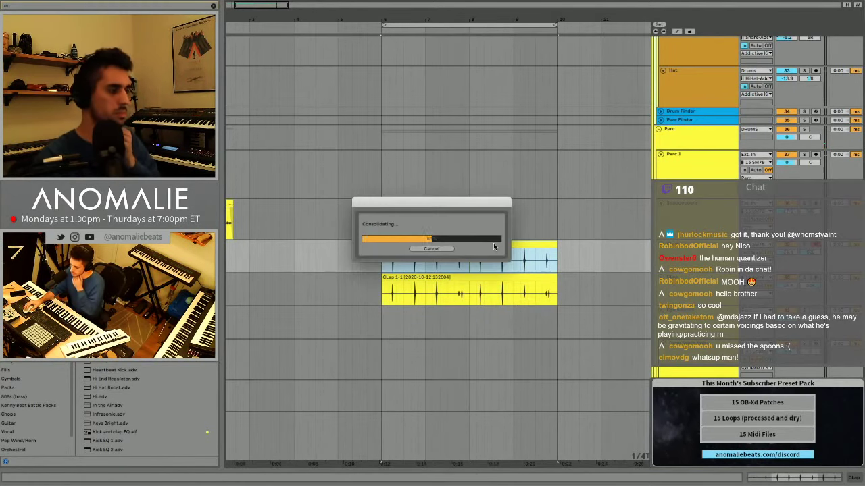
Set the upper CLap clip's warp mode to Beats preserving transients, shorten its transient envelope and audition it.
double_click(493, 244)
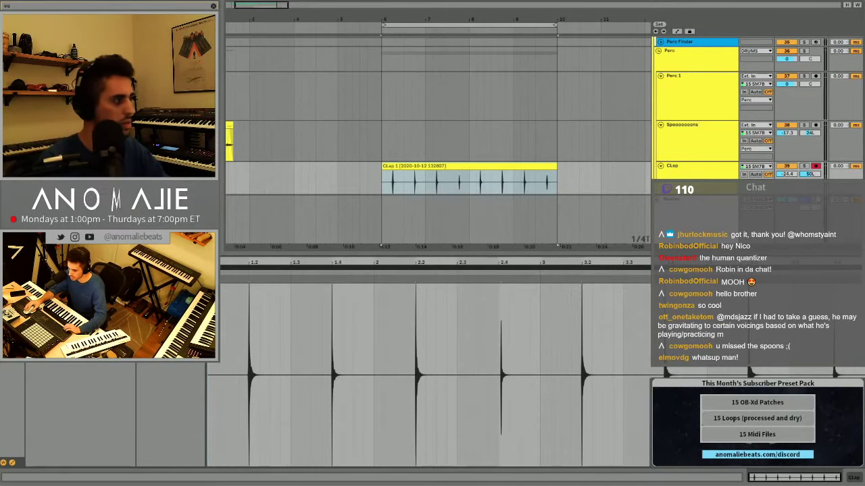
left_click_drag(437, 254, 437, 358)
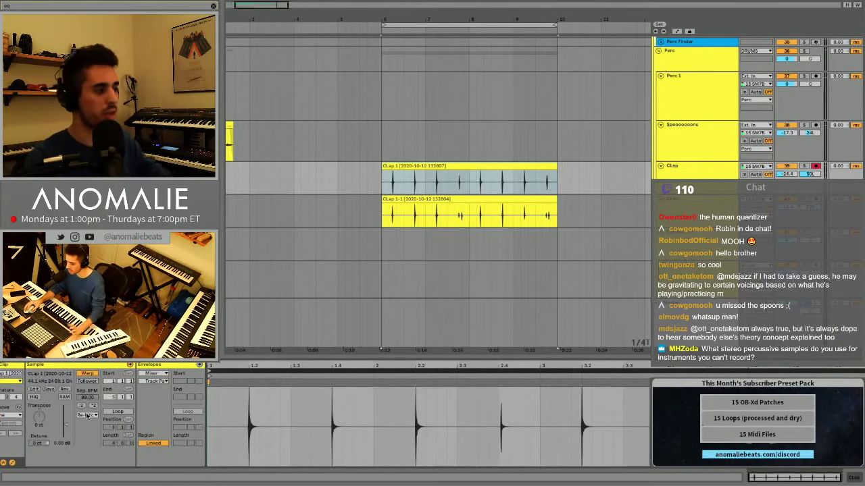
left_click(87, 415)
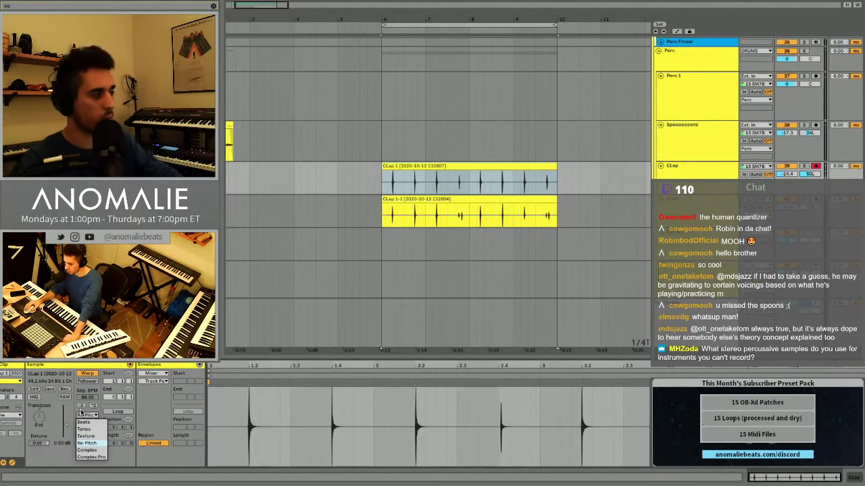
left_click(86, 429)
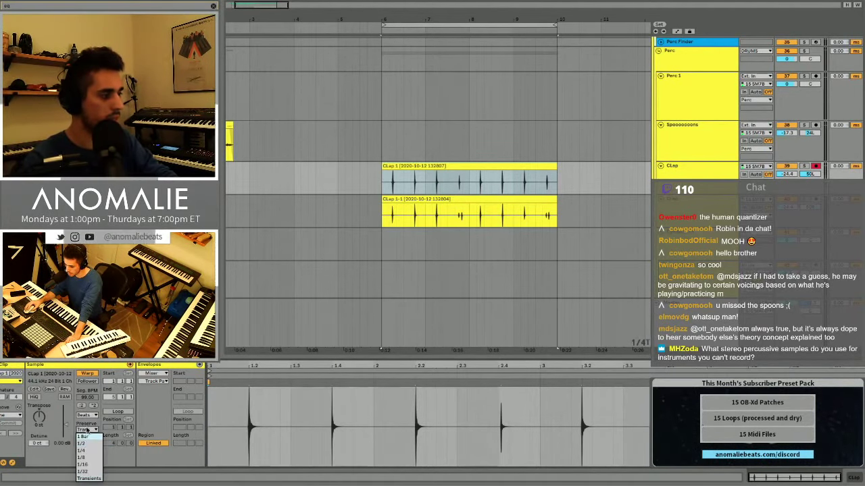
left_click(86, 430)
left_click(84, 448)
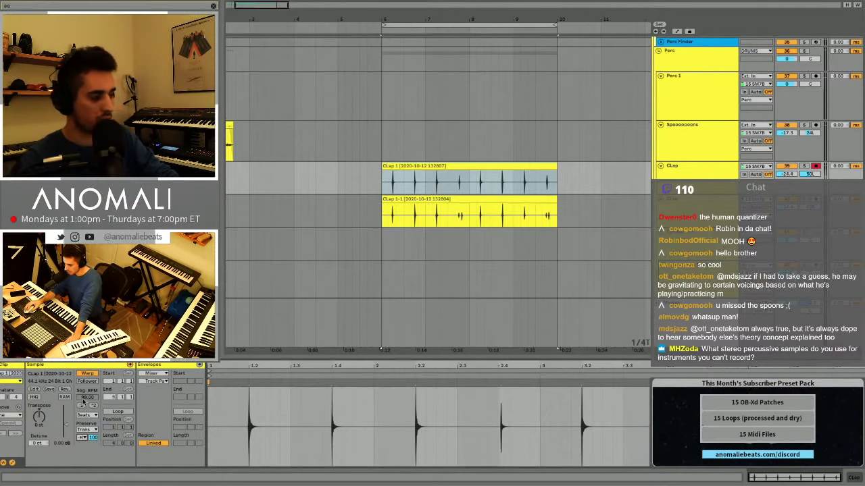
key("s")
key("space")
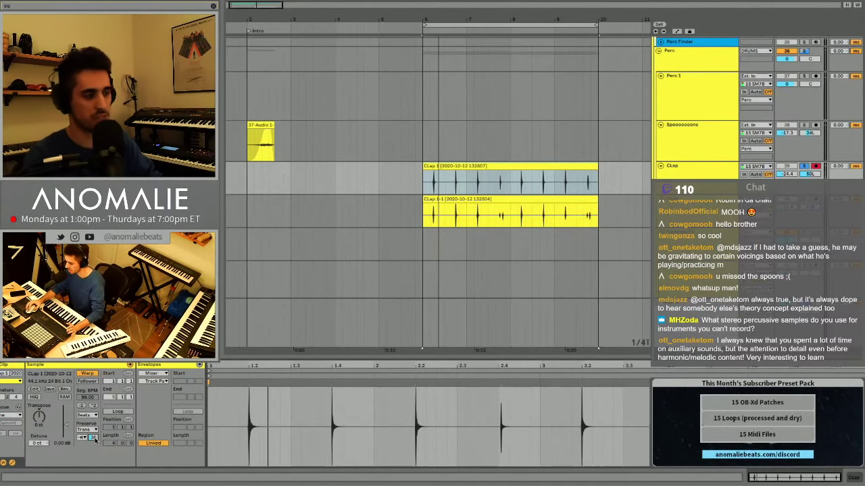
key("space")
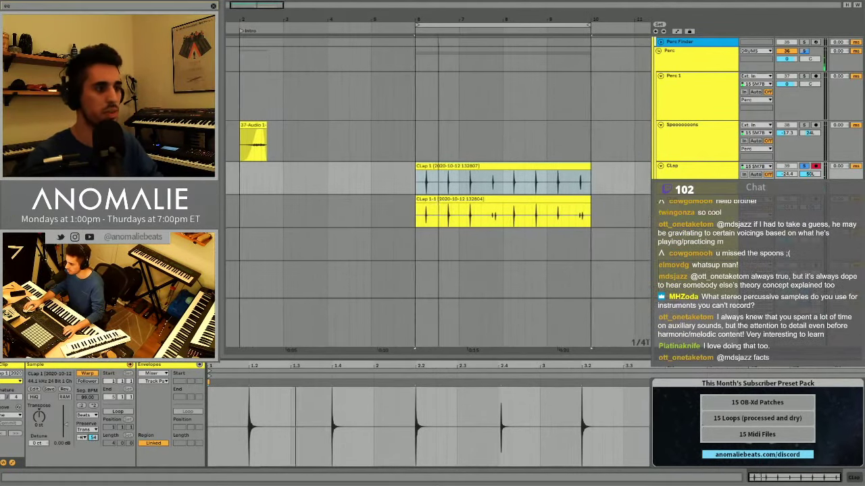
Set the lower CLap clip's warp mode to Beats, shorten its transient envelope and restart playback to audition it.
left_click(460, 214)
left_click(87, 415)
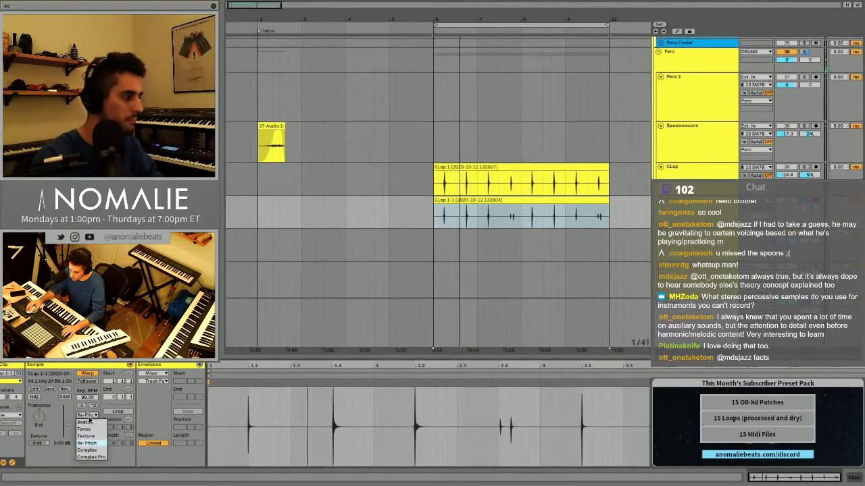
left_click(85, 429)
left_click(81, 415)
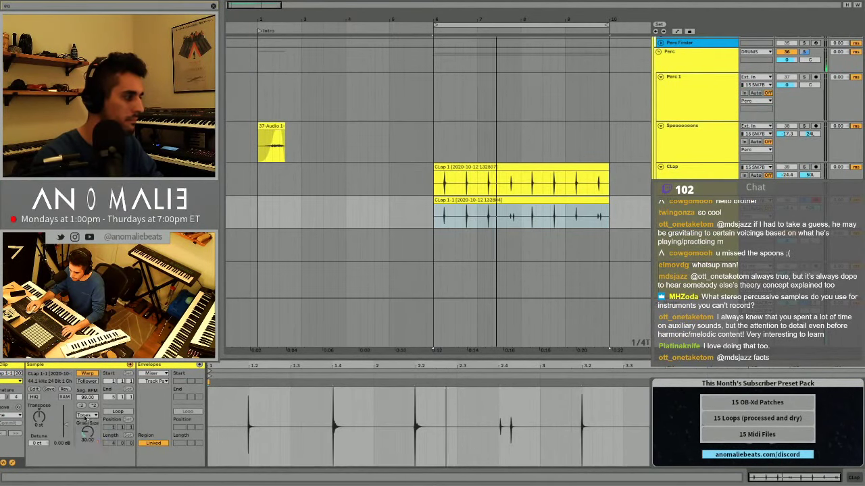
left_click(88, 422)
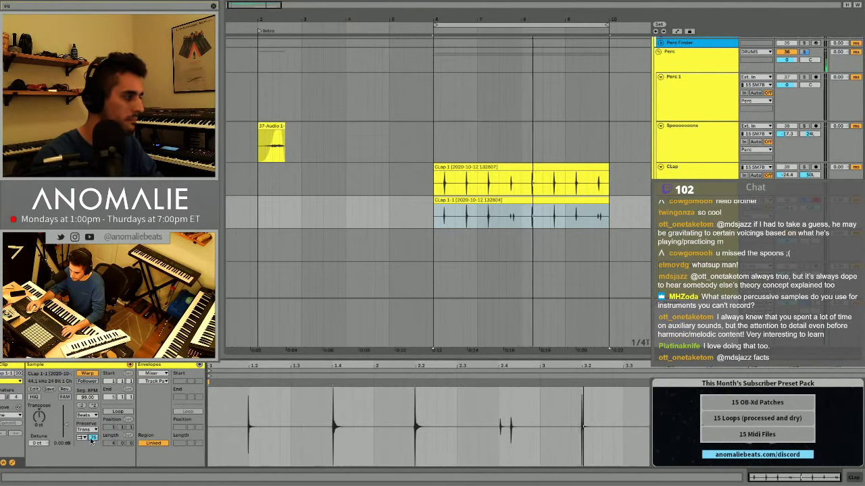
key("space")
key("space")
Unsolo the Perc group and lower the CLap tracks' volume to -28.3 dB.
left_click(804, 52)
left_click(815, 167)
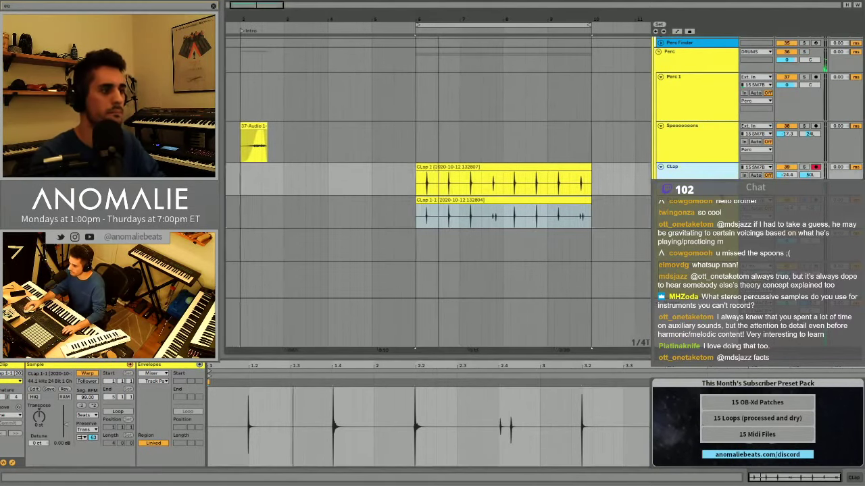
left_click_drag(797, 175, 797, 180)
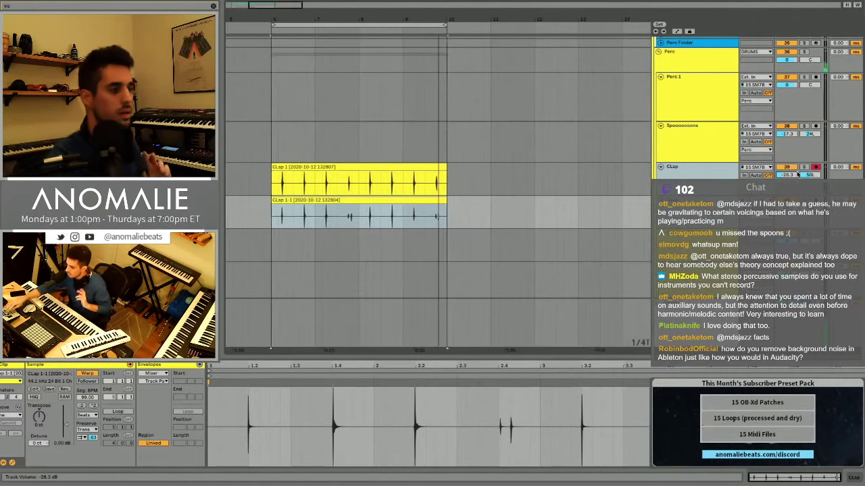
Select the SNARE track in the main kit to compare it with the claps during playback.
scroll(631, 149, "up", 12)
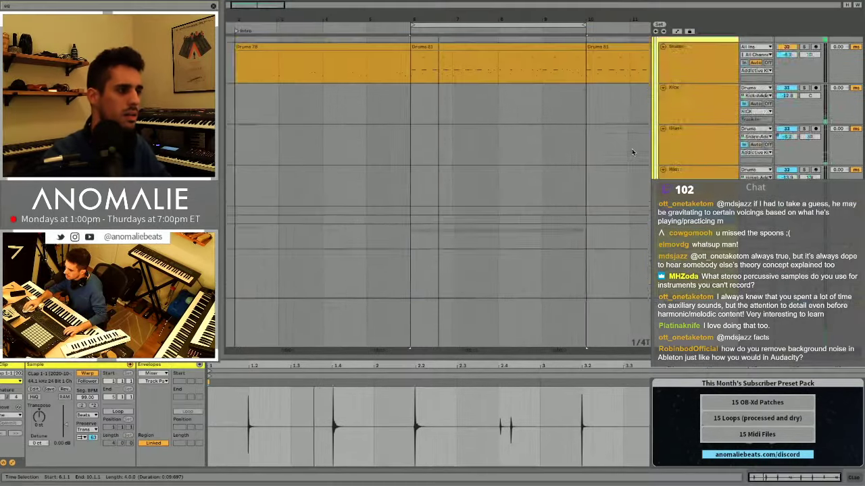
scroll(700, 166, "up", 1)
left_click(816, 172)
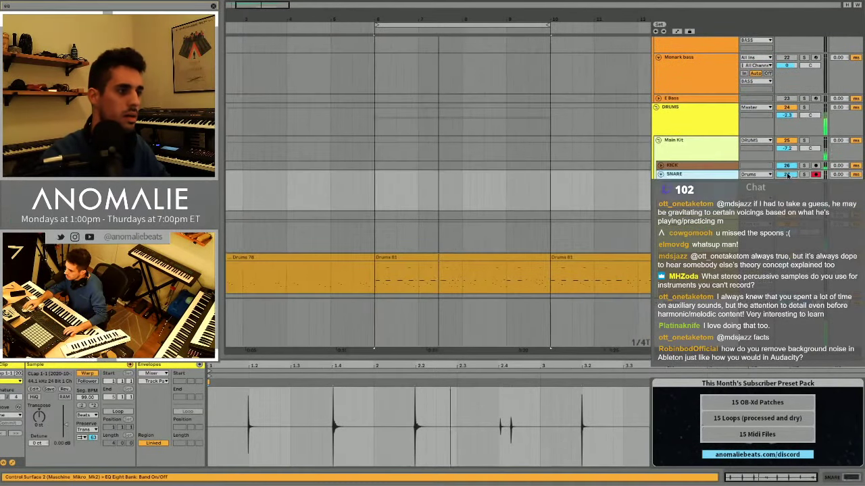
scroll(438, 195, "down", 10)
scroll(438, 196, "down", 3)
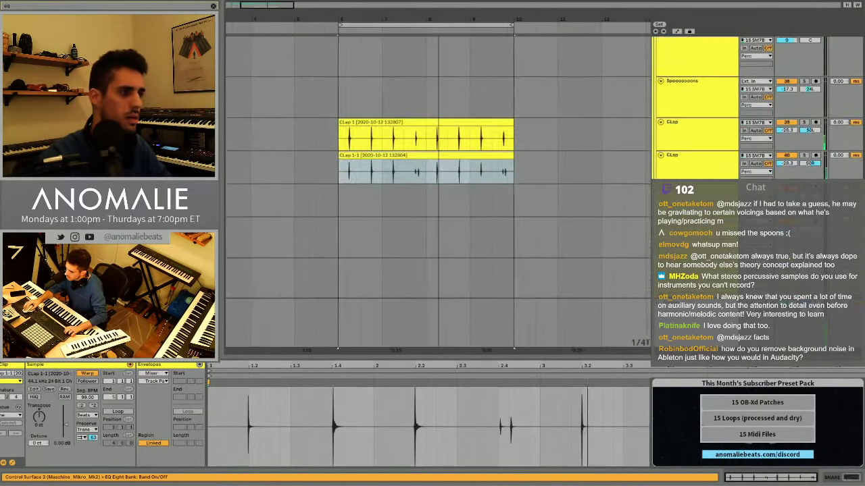
Group the two CLap tracks together inside the Perc group.
left_click(815, 122)
left_click(701, 156, "shift")
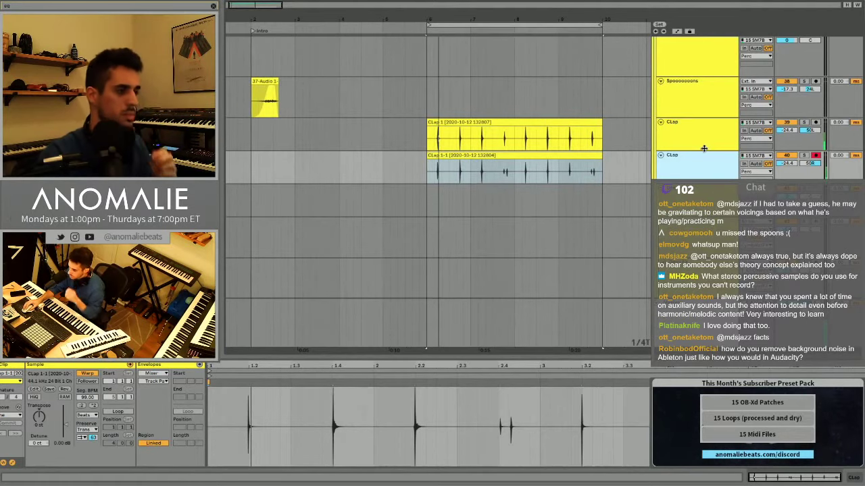
key("ctrl+g")
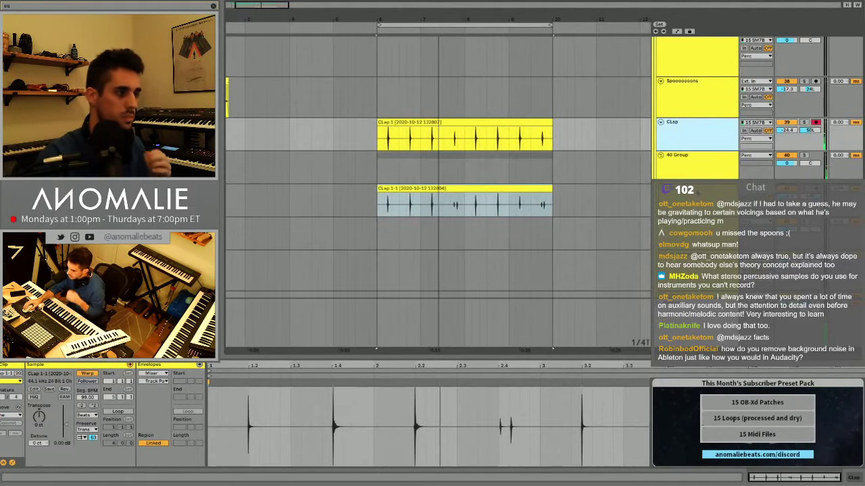
left_click_drag(692, 130, 692, 182)
Rename the new group Claps and give it an EQ Eight with a low cut and a 2.60 dB boost at 174 Hz.
left_click(690, 129)
key("ctrl+r")
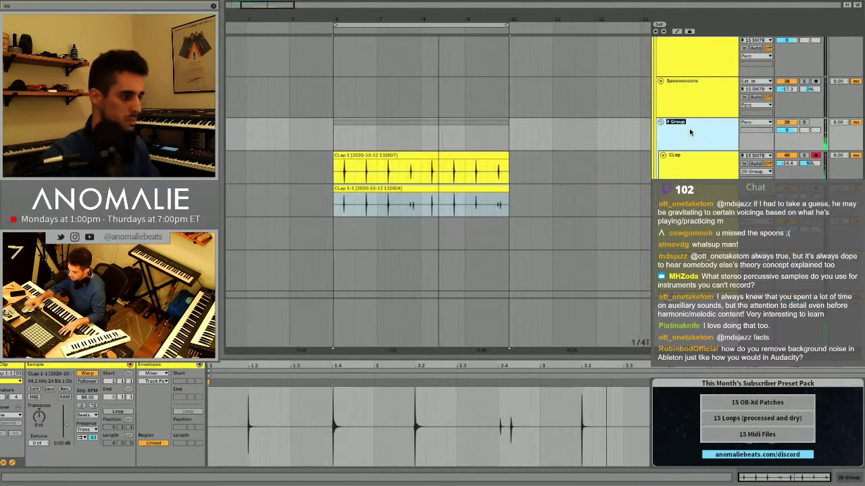
type("Claps")
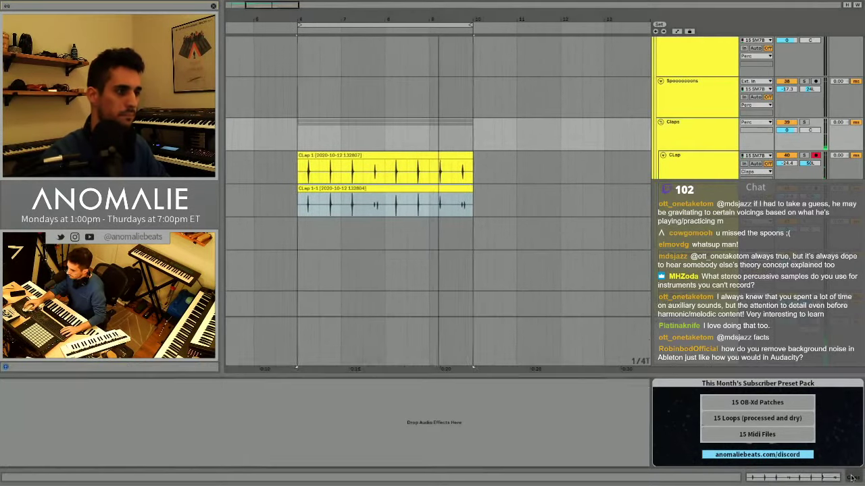
key("Return")
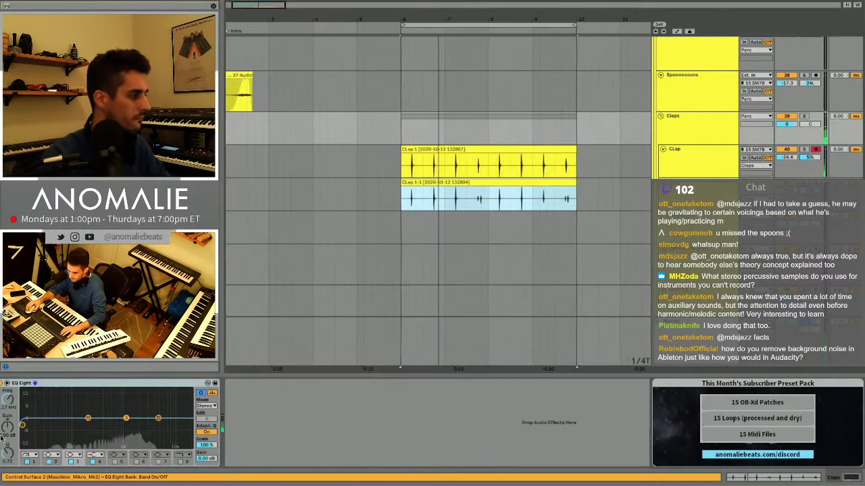
left_click_drag(23, 426, 85, 416)
Add a Glue Compressor to the SNARE track with threshold -40.0 dB, makeup 6.67 dB and a reduced dry/wet mix.
scroll(674, 160, "up", 15)
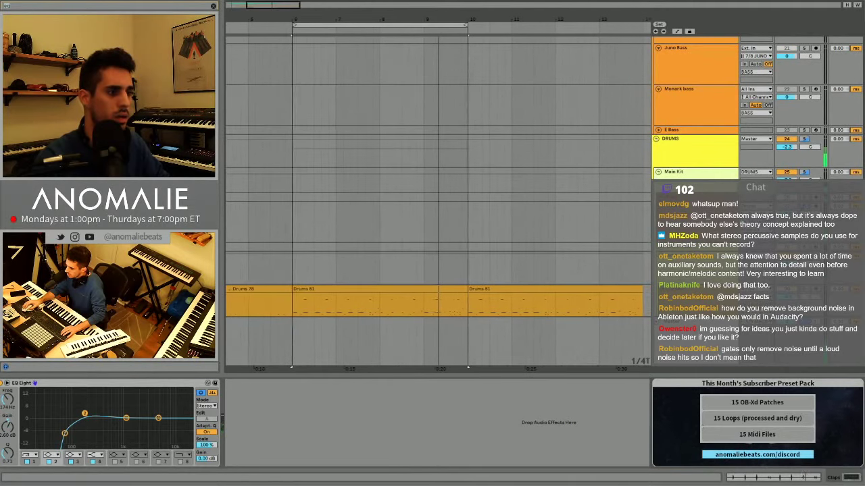
scroll(696, 160, "down", 3)
left_click(696, 134)
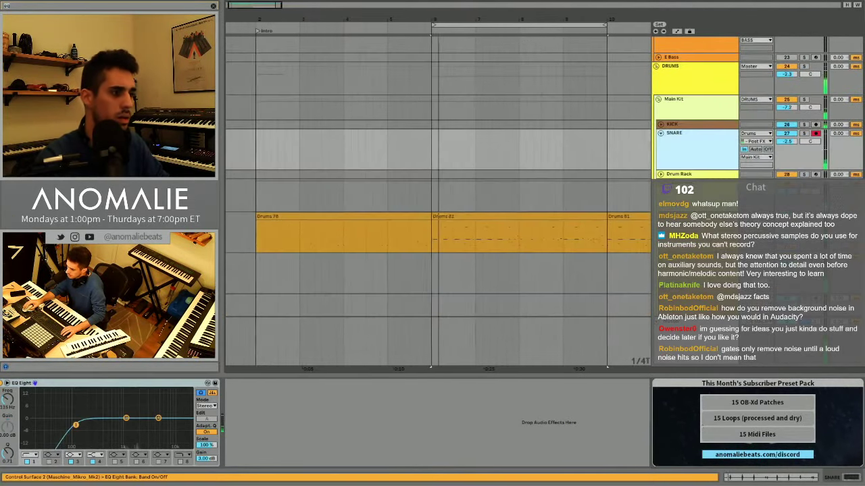
left_click(696, 181)
scroll(696, 181, "up", 1)
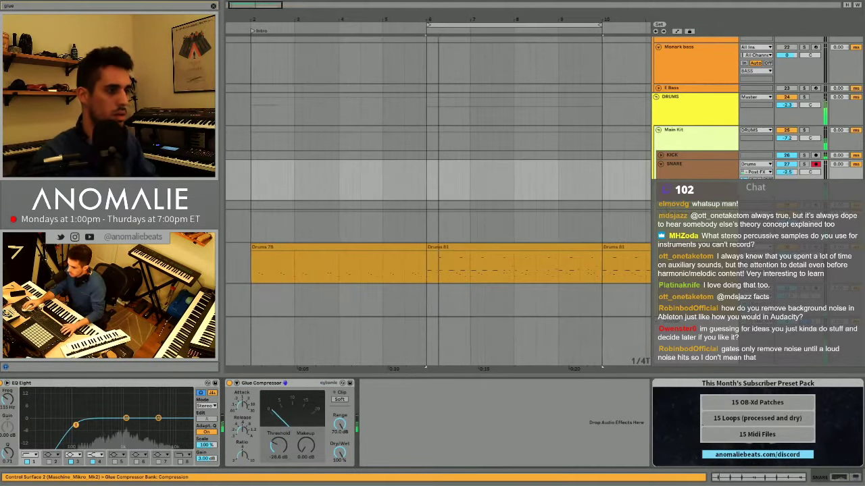
left_click_drag(281, 446, 281, 473)
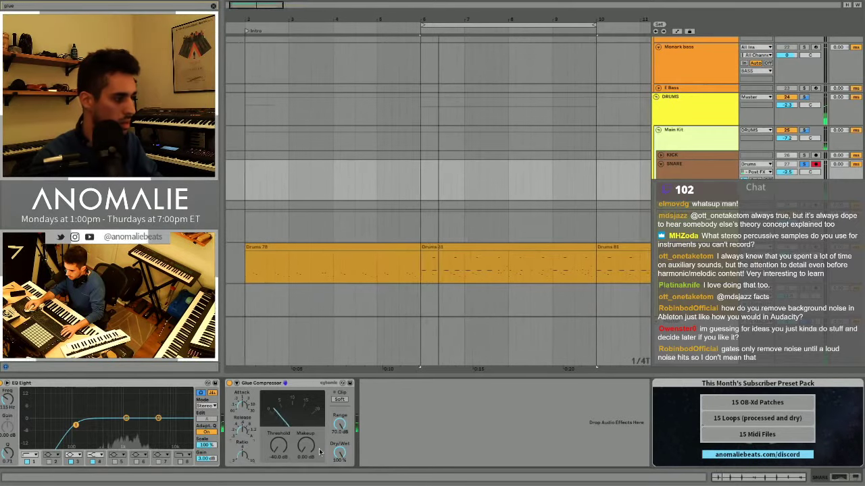
left_click_drag(306, 445, 306, 419)
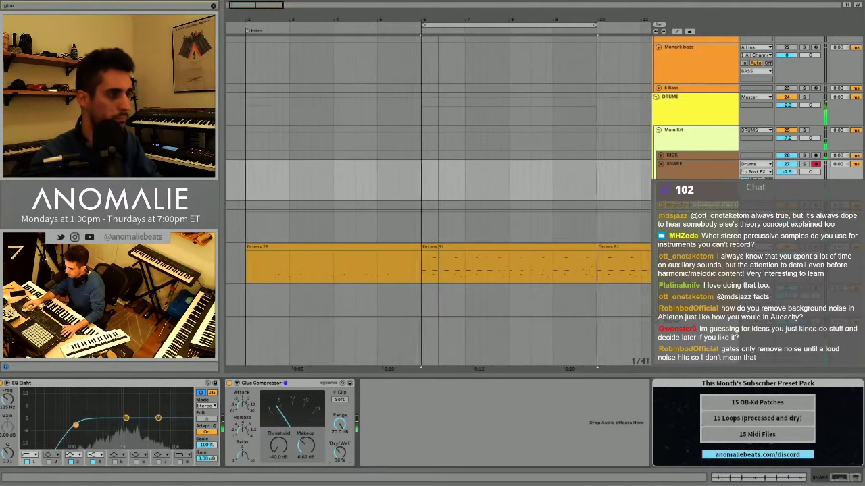
Set the SNARE track's volume to -3.5 dB and slightly cut its EQ Eight's midrange band around 1 kHz.
left_click_drag(787, 171, 787, 176)
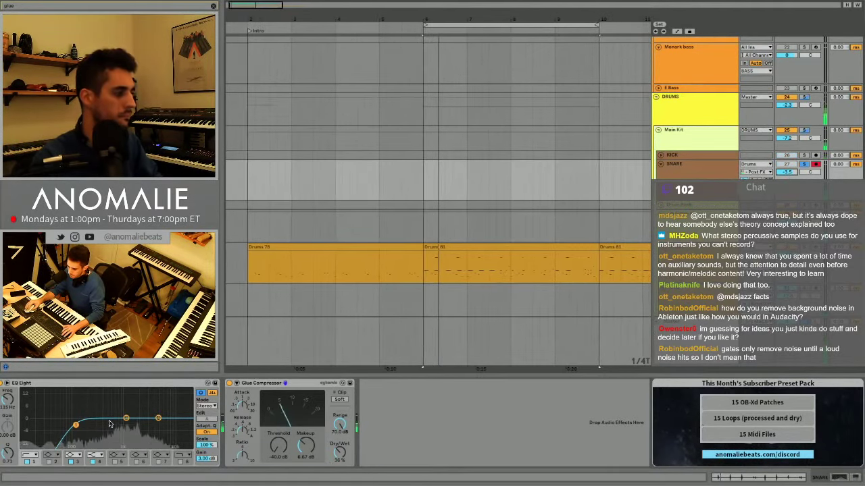
left_click_drag(126, 418, 126, 421)
Adjust the low cut of the Claps group's EQ Eight to 72.6 Hz with a Q of 0.31.
scroll(338, 297, "down", 10)
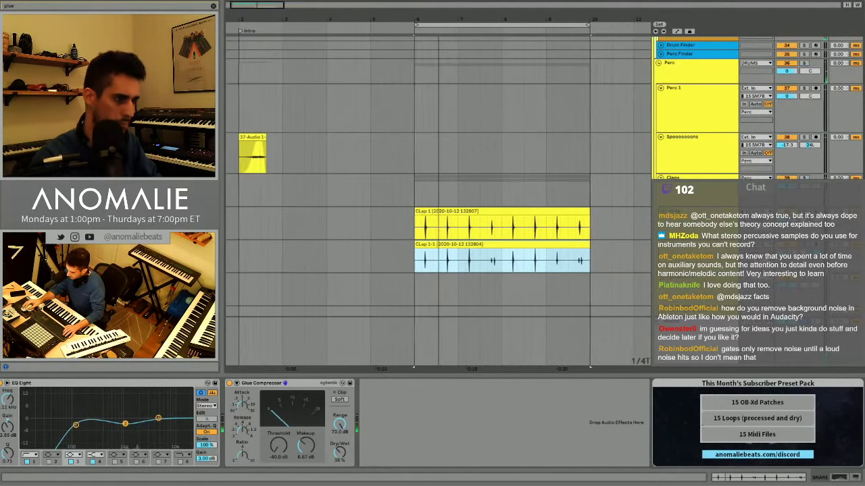
left_click(689, 177)
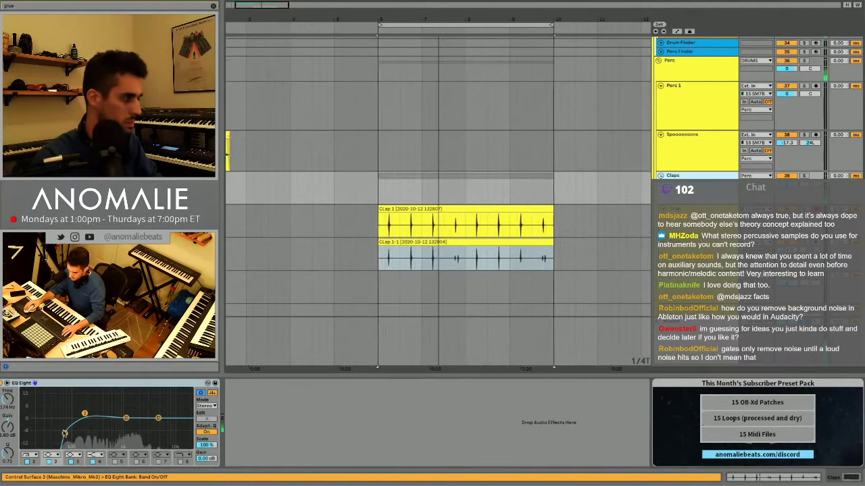
left_click_drag(64, 433, 66, 435)
Replay the loop from bar 6 and review the claps and main kit tracks while listening to the balance.
scroll(518, 168, "up", 5)
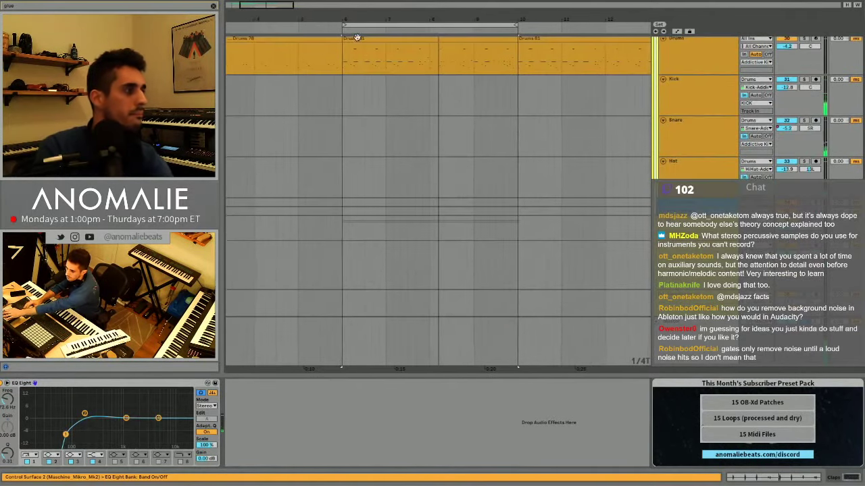
key("space")
key("space")
scroll(738, 121, "down", 7)
scroll(738, 122, "up", 1)
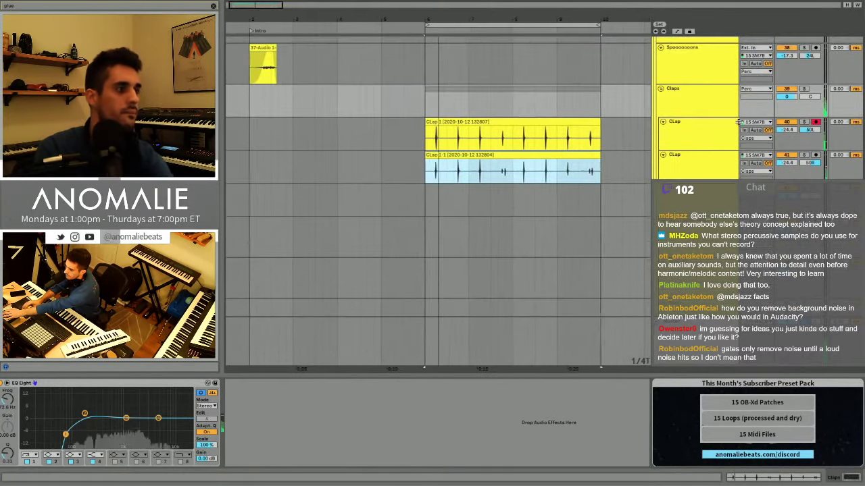
scroll(738, 122, "right", 2)
scroll(760, 124, "up", 5)
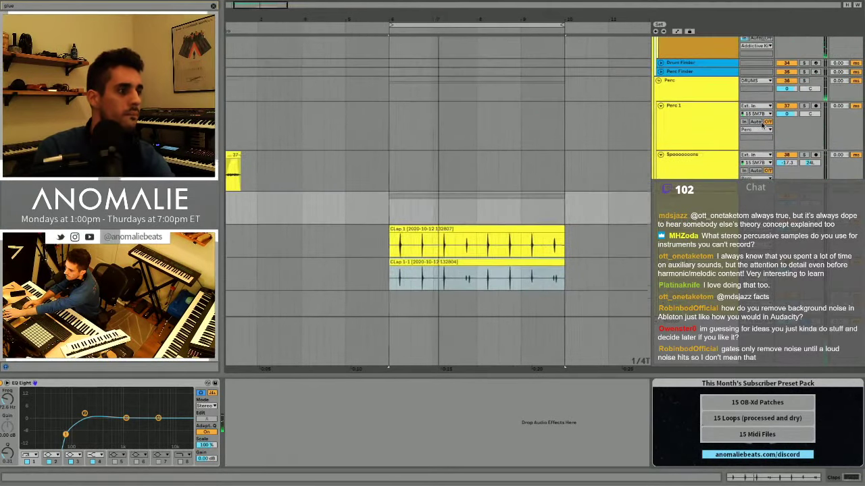
scroll(764, 124, "up", 6)
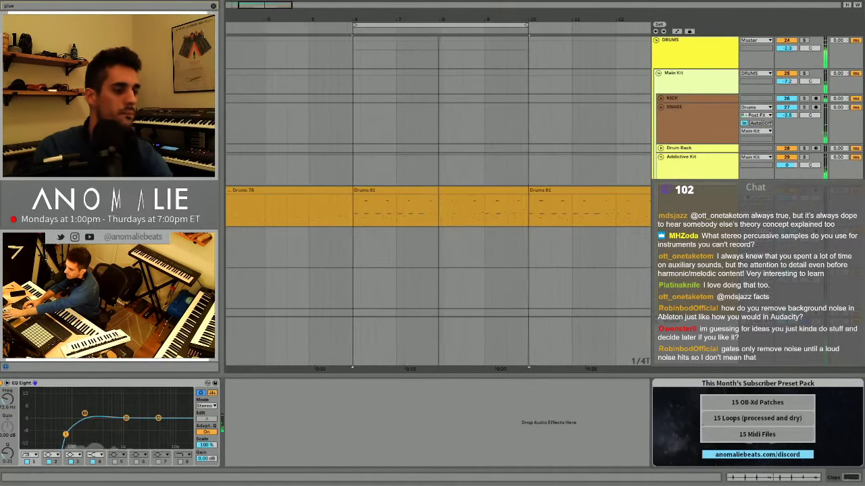
scroll(438, 203, "right", 2)
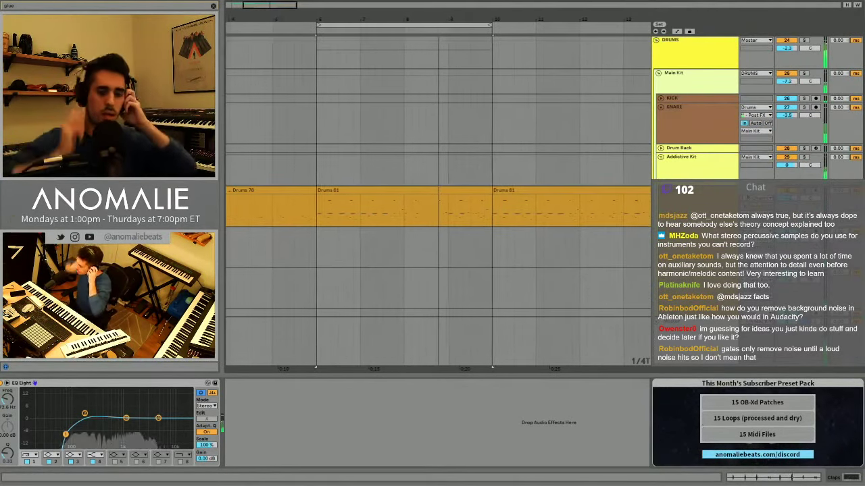
scroll(438, 203, "right", 2)
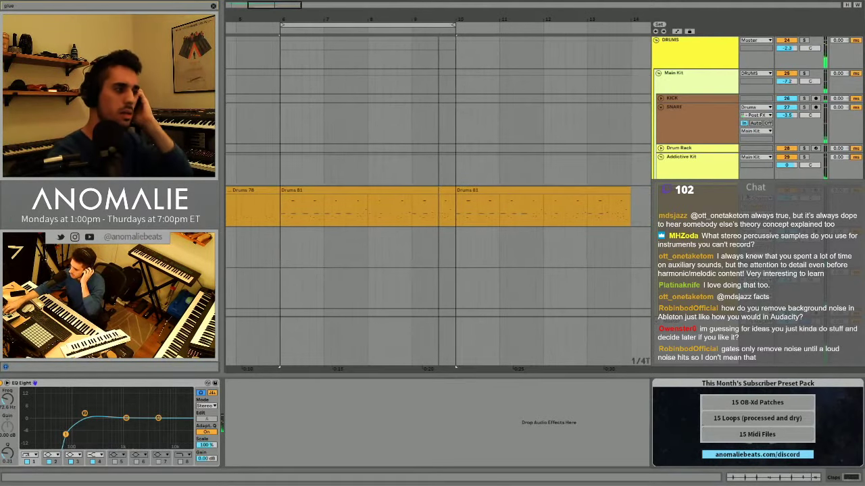
scroll(437, 203, "right", 2)
scroll(438, 203, "up", 3)
scroll(437, 203, "left", 5)
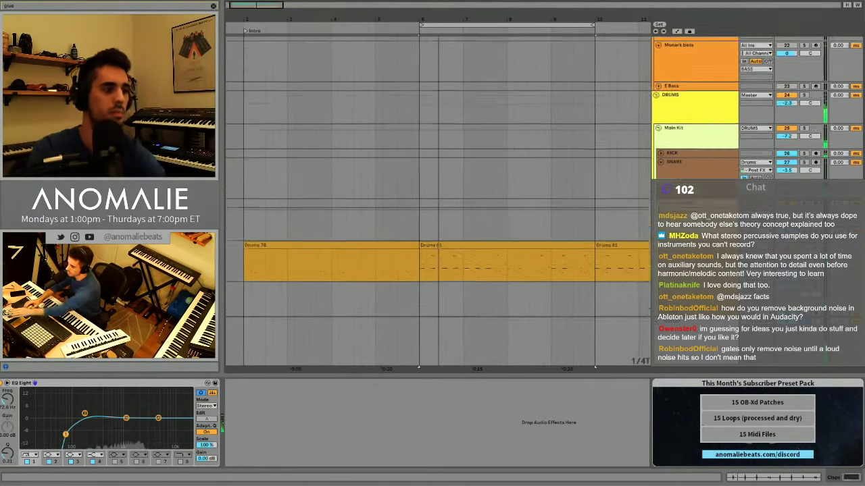
Check the SNARE track's effects, and audition the Claps group briefly in solo during loop playback.
scroll(438, 203, "up", 2)
left_click(696, 207)
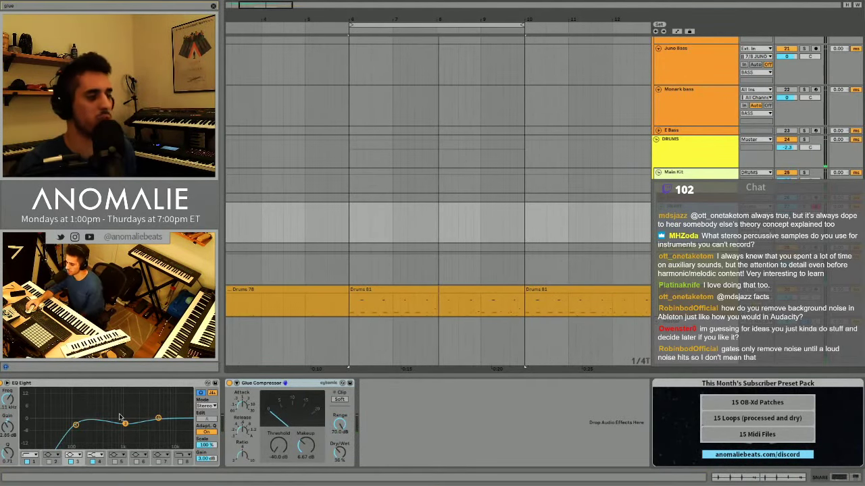
key("ctrl+alt+l")
scroll(438, 202, "down", 5)
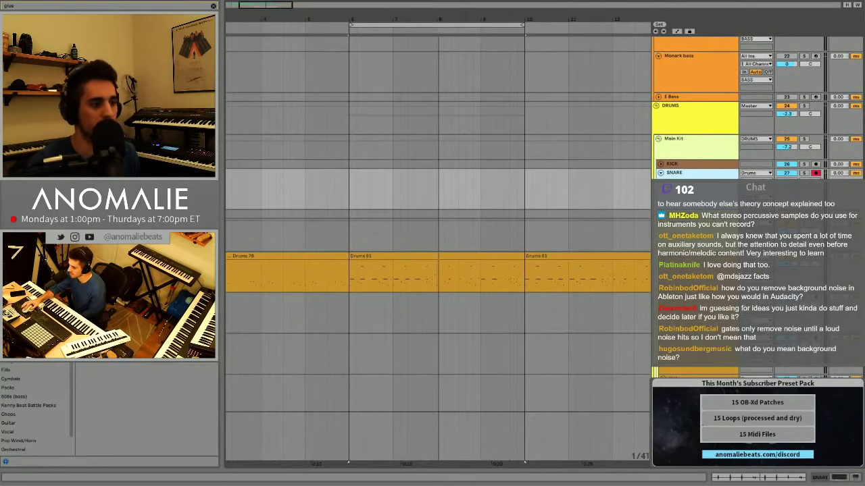
scroll(437, 250, "down", 6)
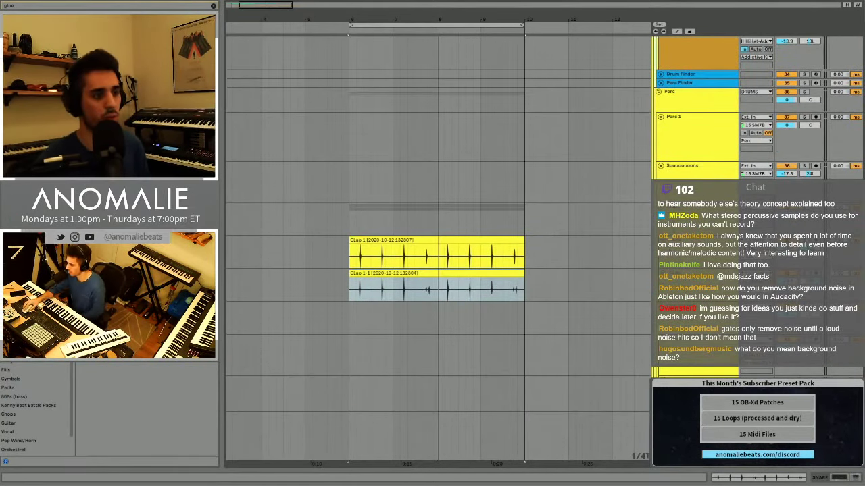
left_click(803, 207)
scroll(438, 249, "down", 1)
scroll(438, 250, "left", 3)
key("s")
key("space")
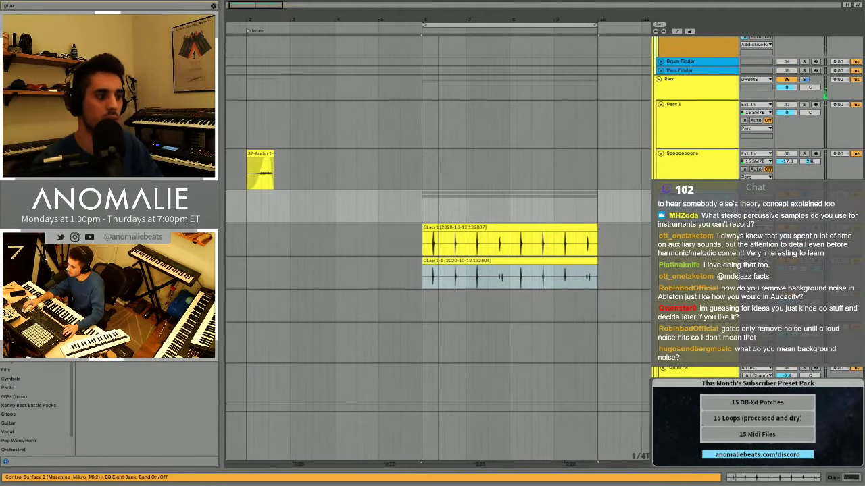
key("space")
scroll(438, 250, "right", 2)
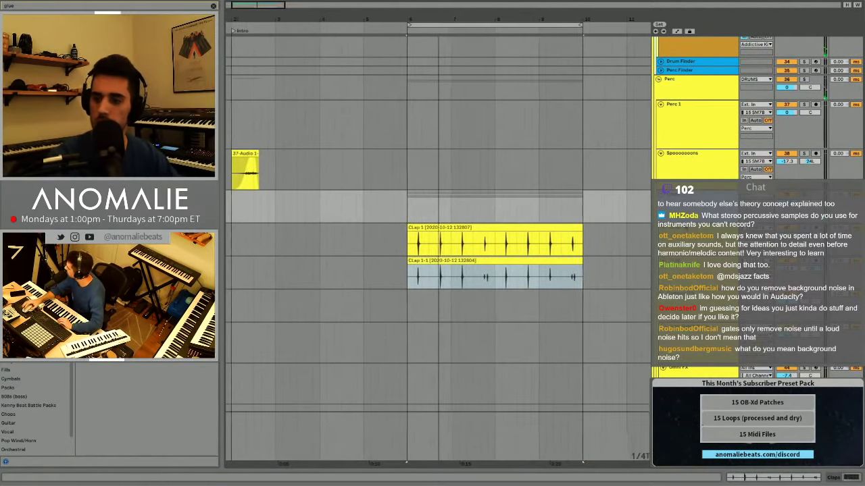
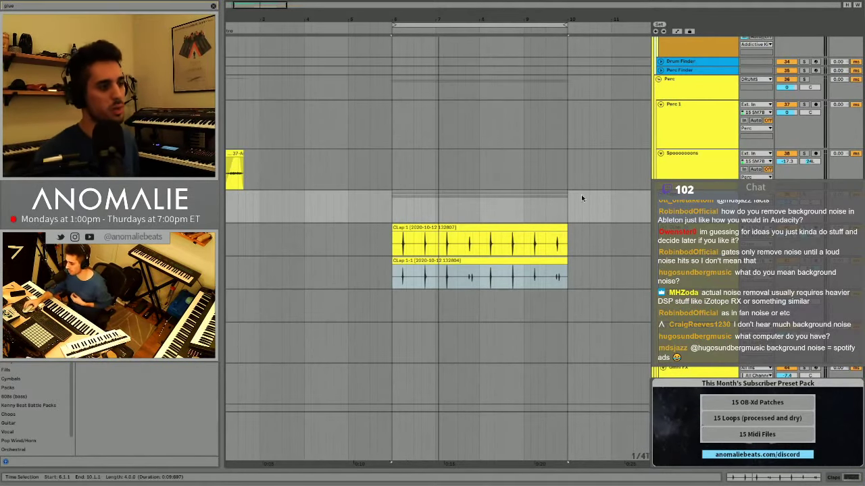
Replay the loop from bar 6 and compare the drum balance with the SNARE track muted and unmuted.
left_click(389, 214)
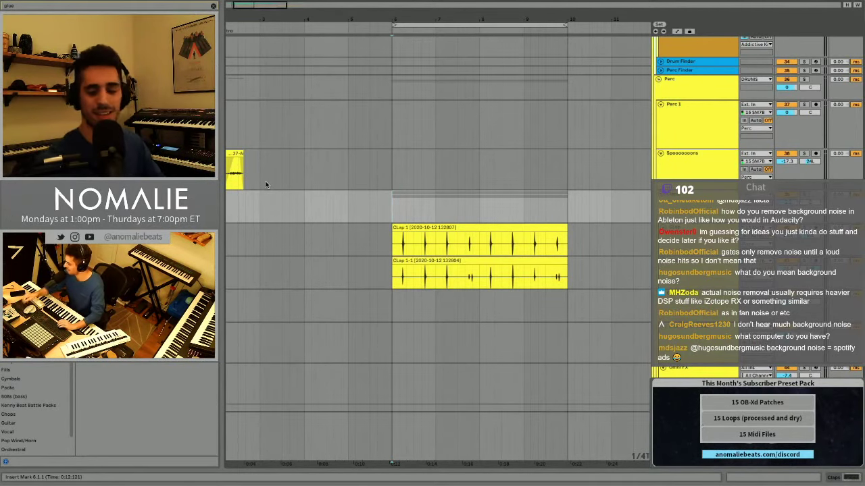
scroll(265, 181, "left", 2)
scroll(266, 181, "right", 2)
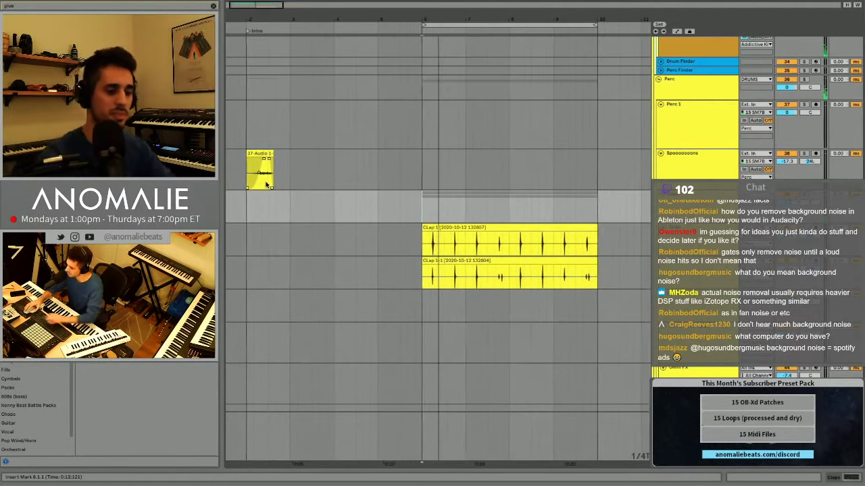
scroll(265, 181, "up", 3)
scroll(438, 250, "up", 10)
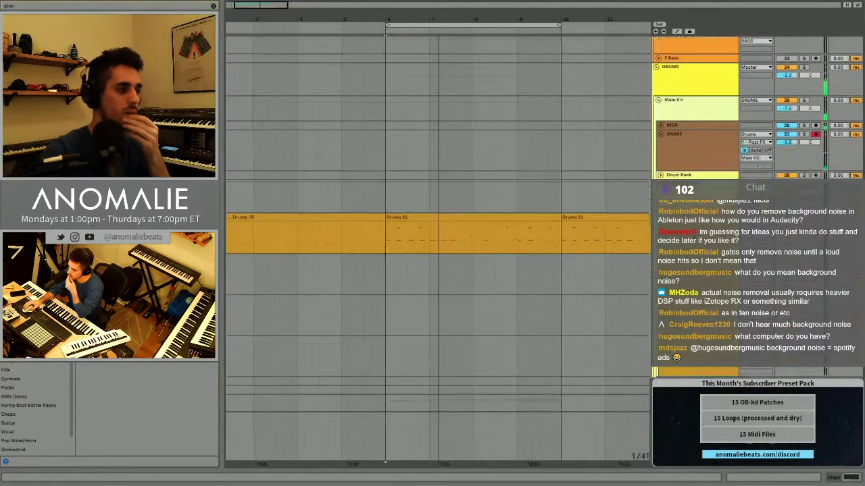
scroll(437, 250, "up", 8)
scroll(785, 168, "down", 5)
scroll(785, 167, "right", 2)
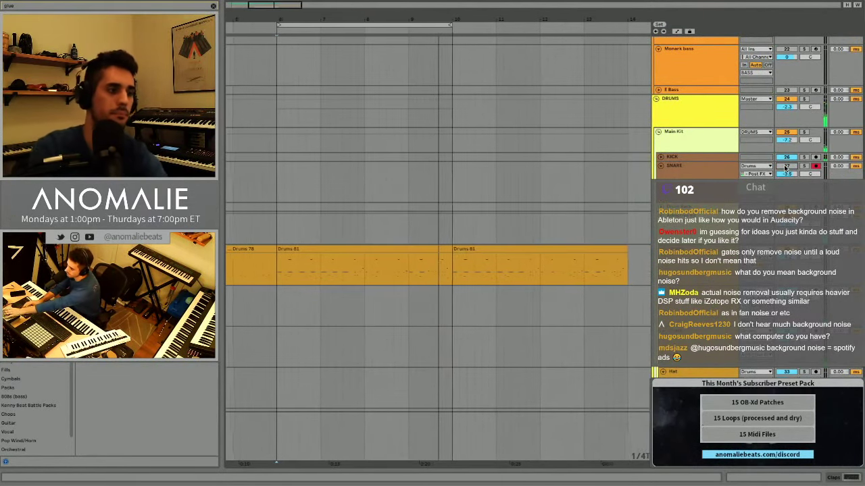
left_click(785, 168)
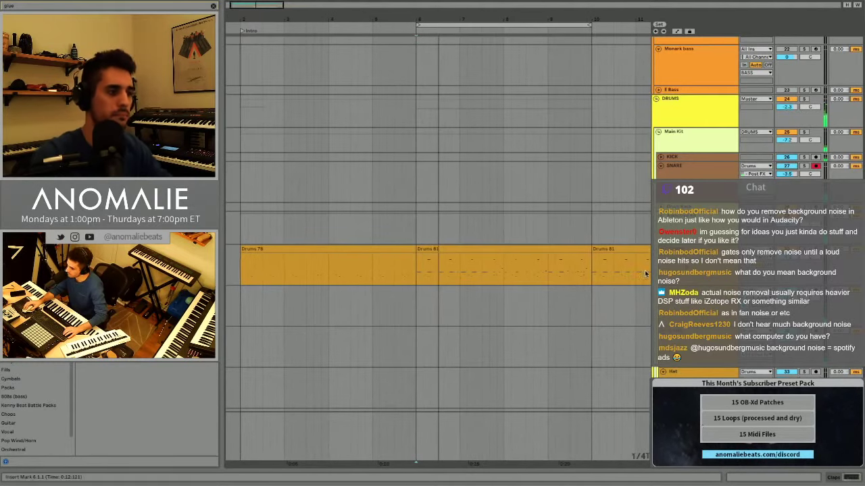
In the Drums track's Drum Rack, shorten the SFJ_Clap_13 sample with a 157 ms fade-out and an earlier sample end.
double_click(675, 251)
scroll(154, 415, "left", 5)
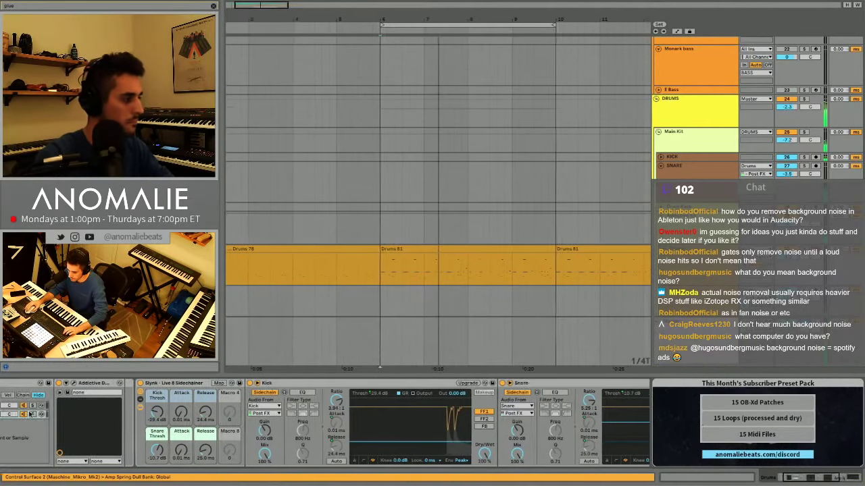
left_click(31, 406)
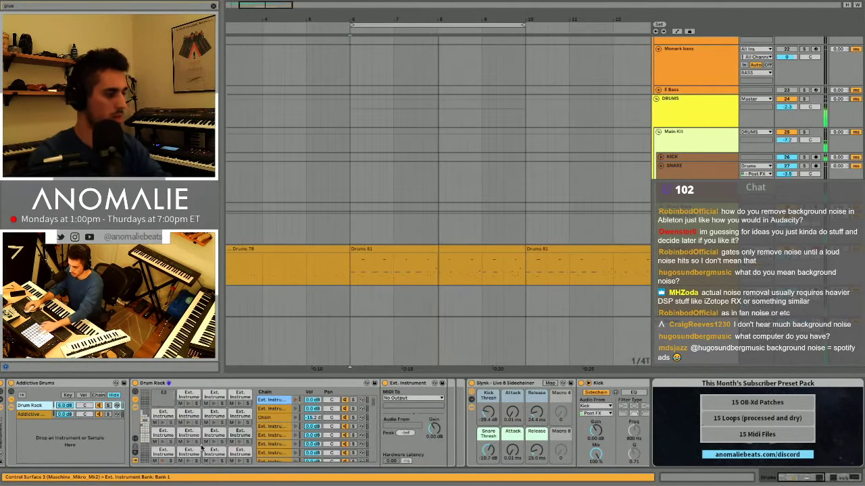
scroll(150, 423, "up", 10)
left_click(150, 422)
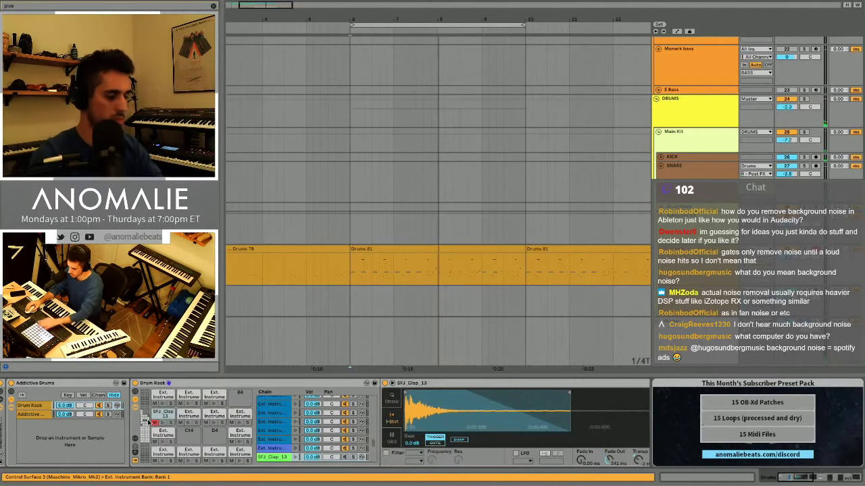
left_click(147, 442)
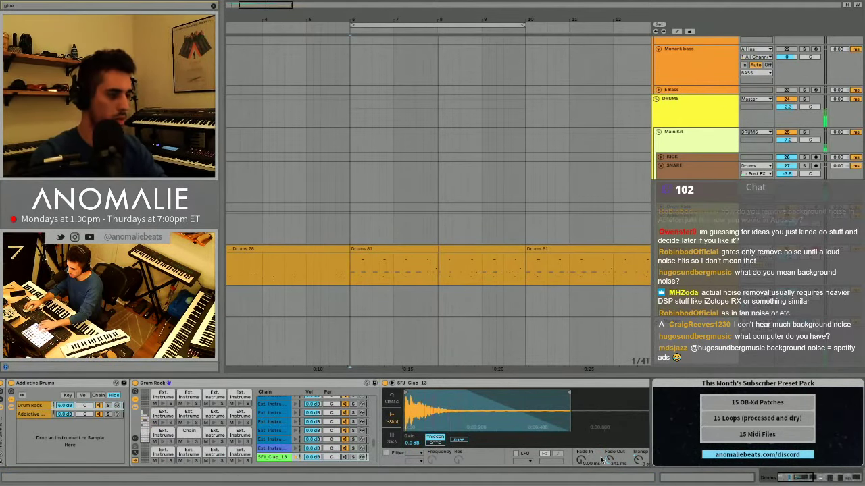
left_click_drag(609, 460, 609, 451)
left_click_drag(570, 399, 515, 397)
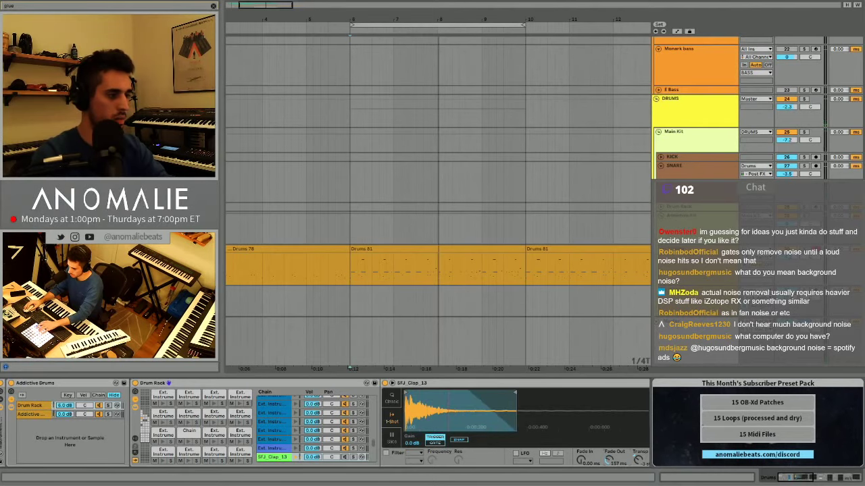
left_click_drag(515, 393, 471, 397)
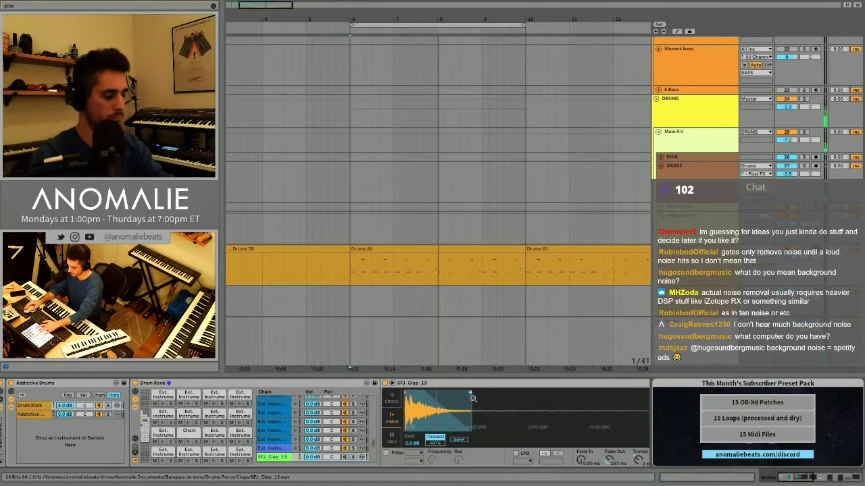
key("space")
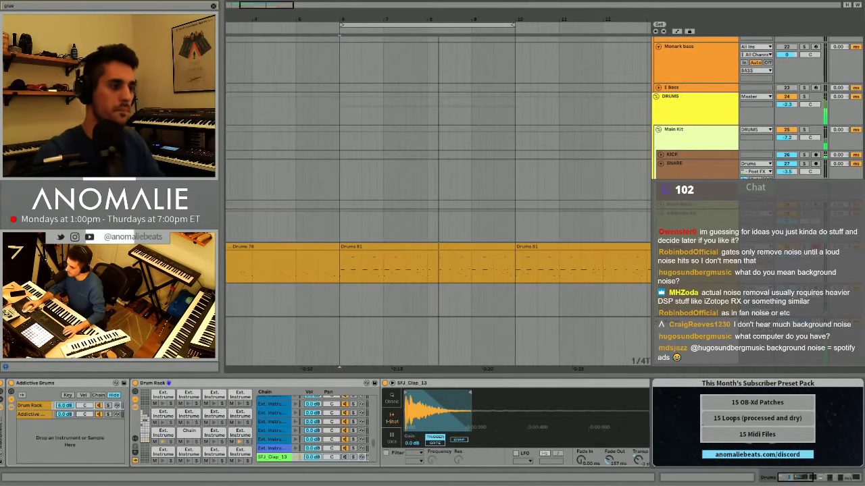
Bring the Amp Spring Dull reverb from the Snare track onto the SNARE track, placed after the Glue Compressor.
scroll(696, 163, "down", 2)
left_click(696, 92)
scroll(548, 406, "left", 5)
left_click(548, 384)
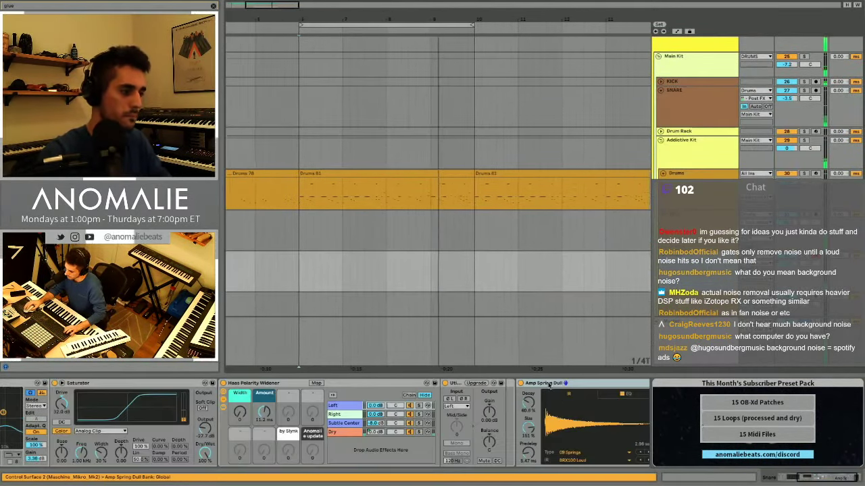
left_click_drag(549, 385, 680, 95)
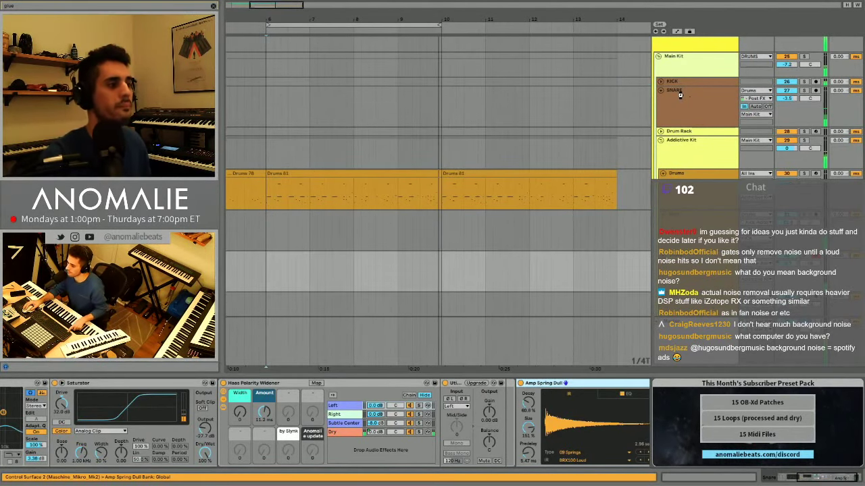
left_click(682, 96)
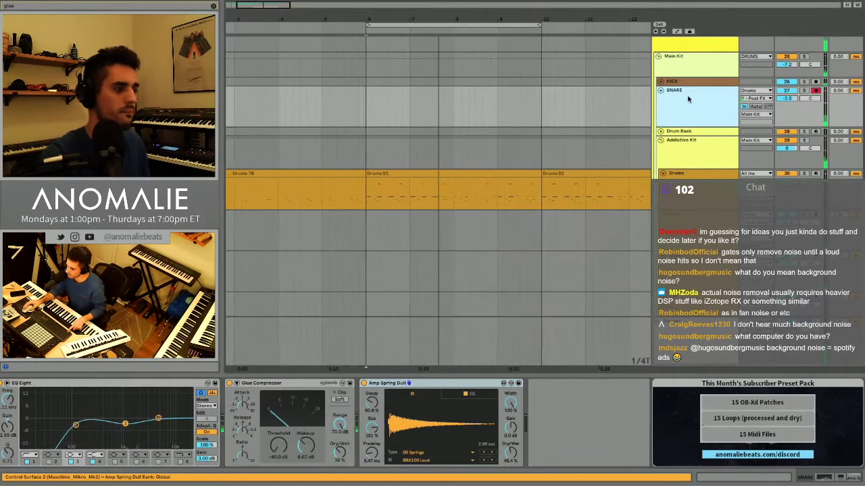
Set the SNARE reverb's decay to 38.9%, size to 63.0% and dry/wet to 13.0%, and its high EQ band to 1.53 kHz at -13 dB.
left_click_drag(512, 454, 511, 477)
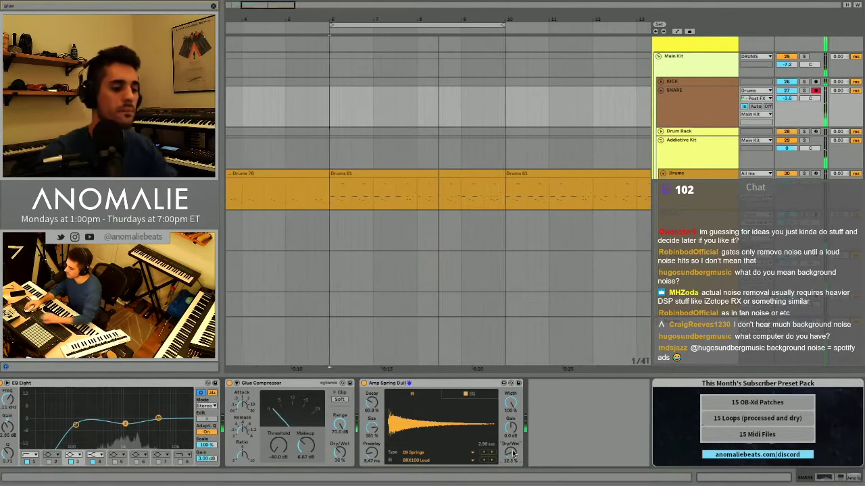
left_click_drag(373, 427, 374, 433)
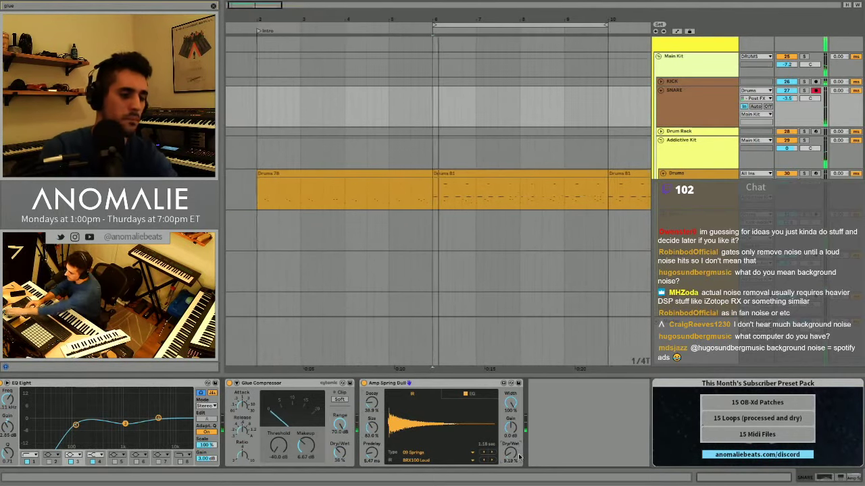
left_click(804, 90)
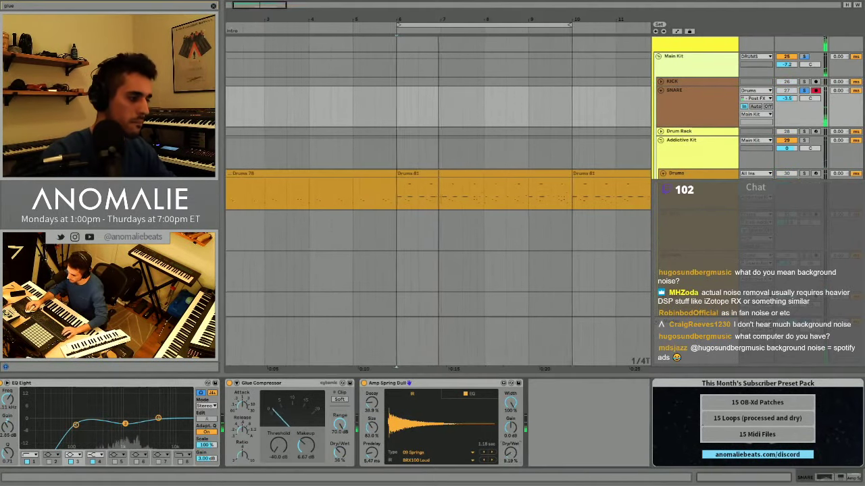
left_click(458, 398)
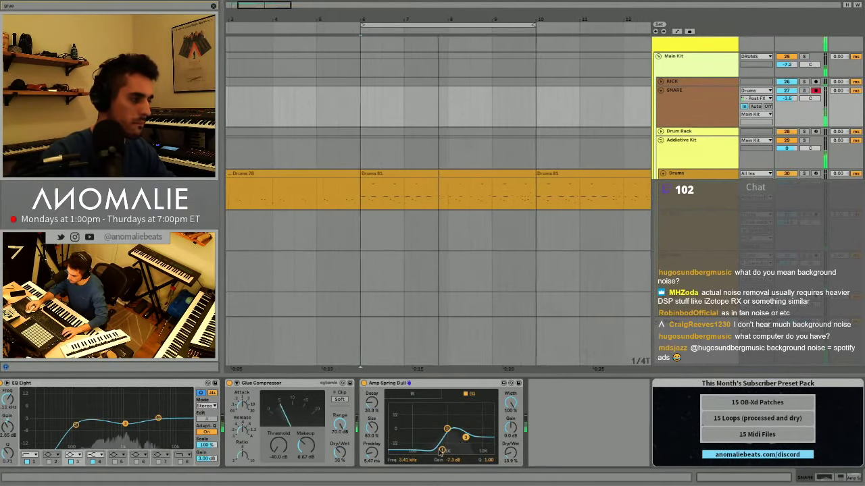
left_click_drag(441, 451, 429, 446)
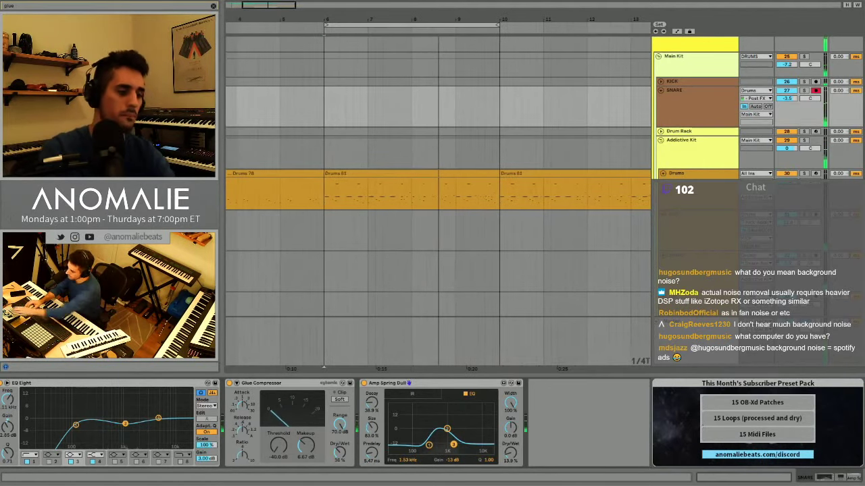
Review the drum tracks and the SNARE effects chain while the loop plays.
key("super+alt+l")
scroll(438, 257, "up", 2)
scroll(695, 163, "up", 2)
scroll(694, 163, "down", 5)
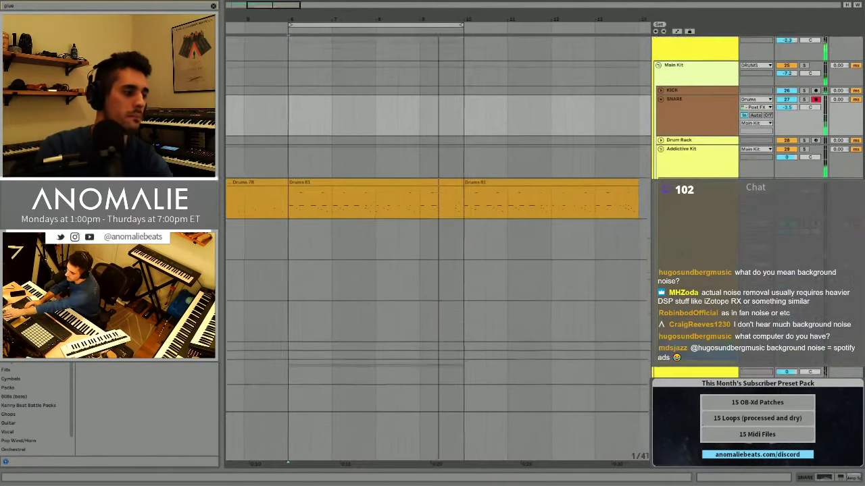
scroll(694, 162, "up", 2)
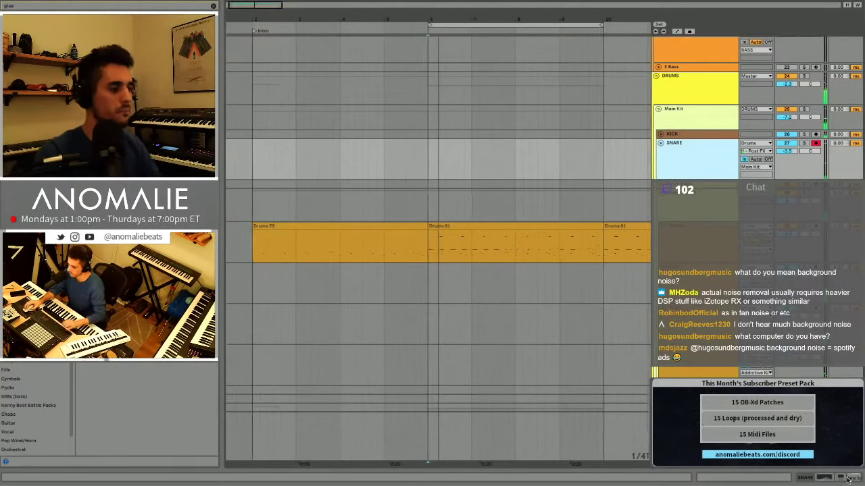
key("ctrl+alt+l")
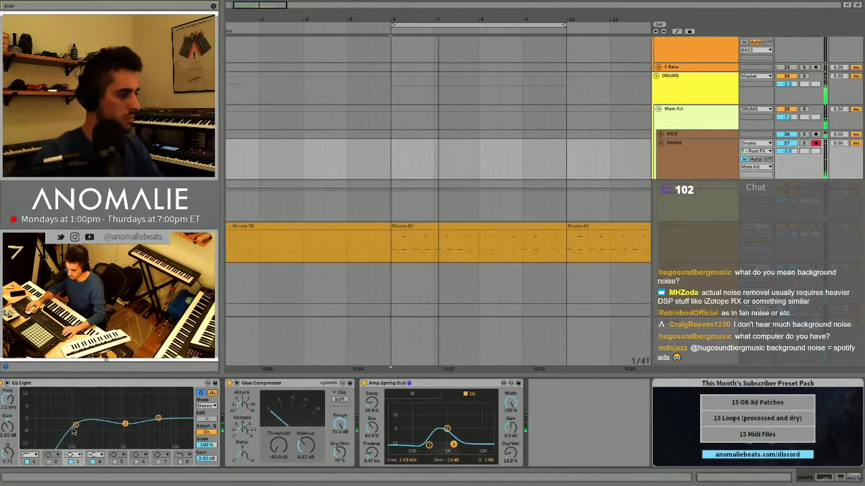
key("ctrl+alt+l")
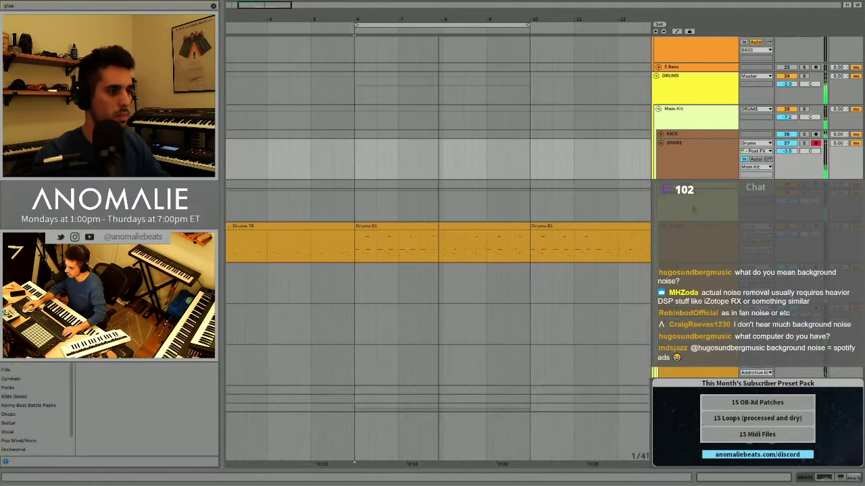
Select and arm the OB XD synth track and place the insert marker at bar 2, where the Teddy Bear Pad clip starts.
scroll(251, 421, "up", 5)
left_click(696, 177)
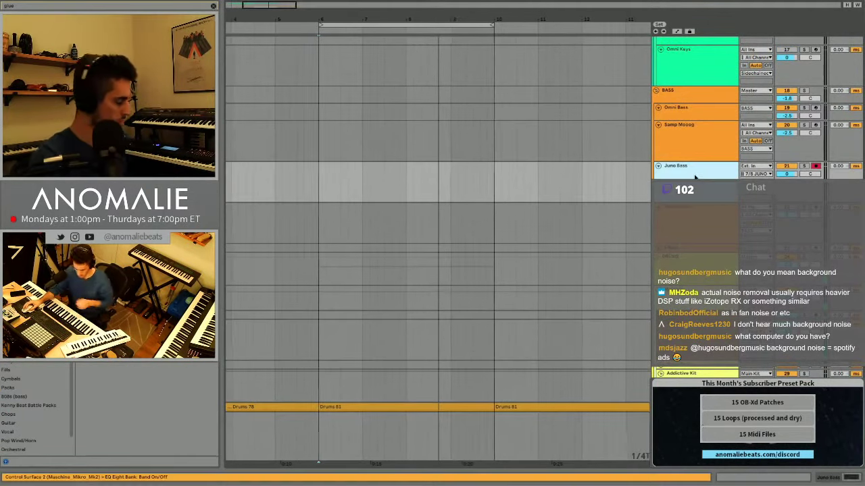
scroll(676, 125, "up", 10)
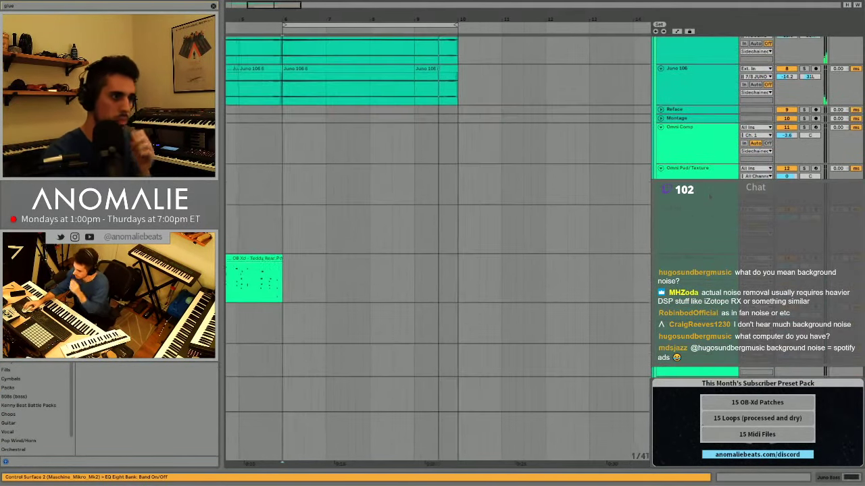
left_click(708, 195)
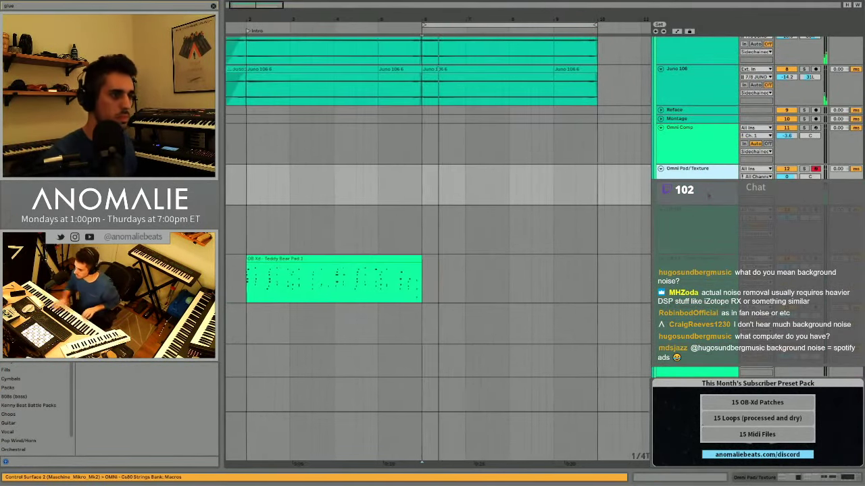
left_click(704, 219)
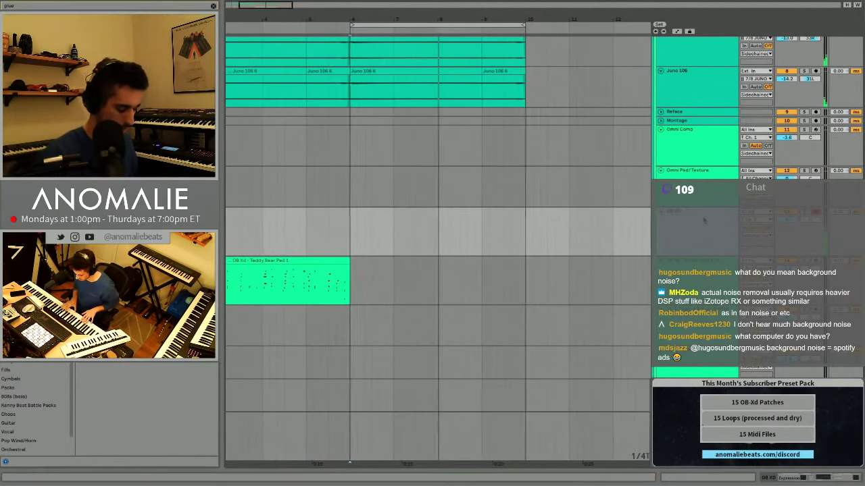
scroll(537, 137, "left", 3)
scroll(298, 237, "up", 1)
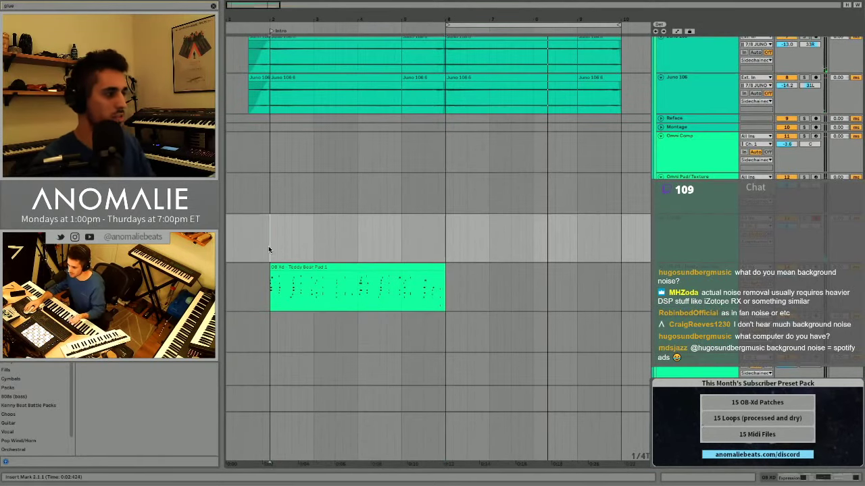
Play the arrangement from bar 2 to rehearse a part on the OB XD track.
left_click(269, 247)
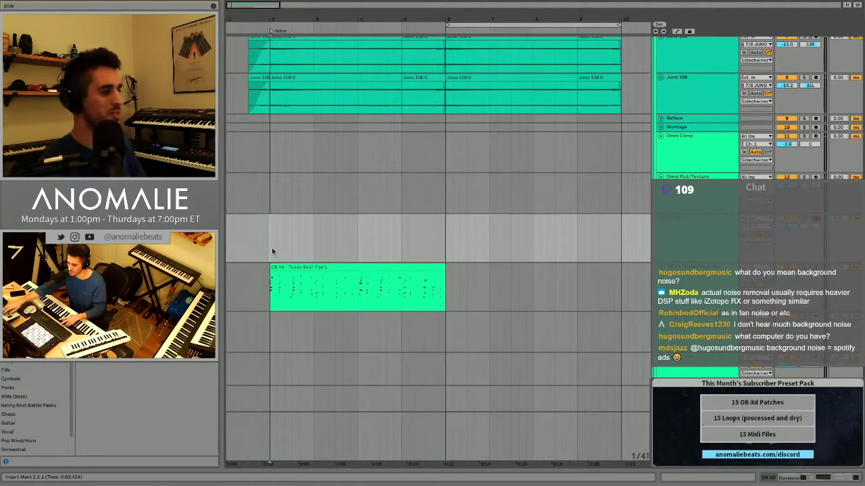
key("space")
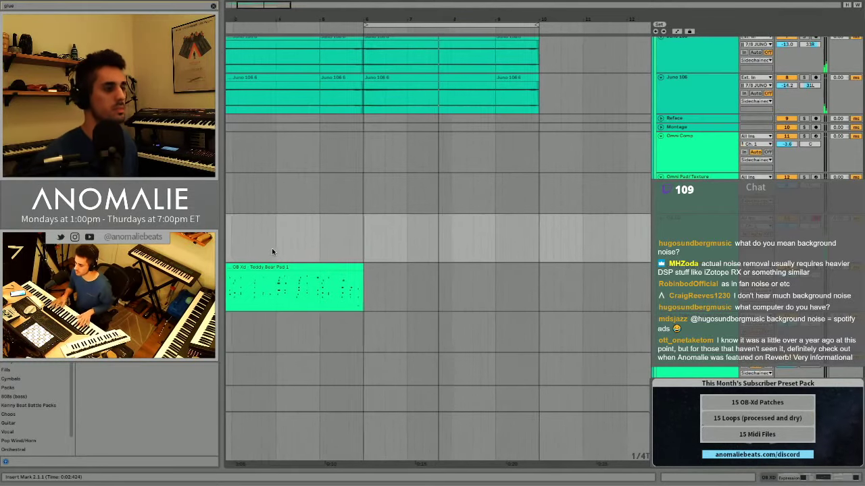
scroll(273, 249, "left", 4)
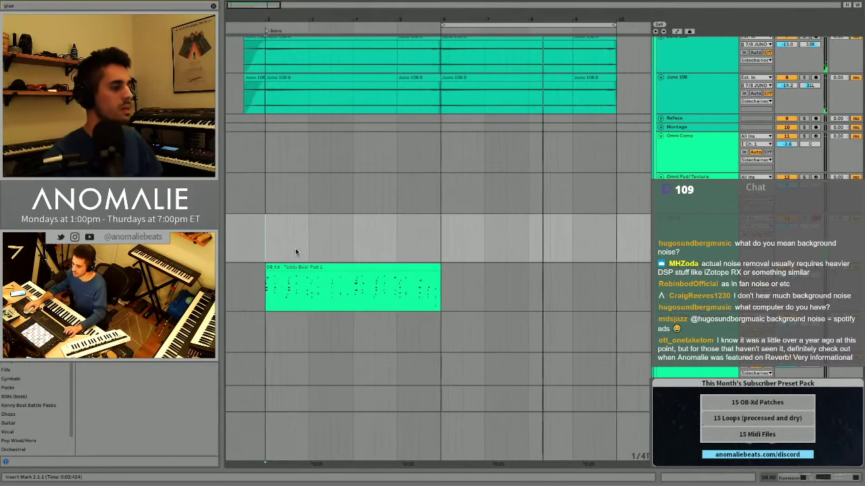
Try to record an OB XD take starting from 1.3.1, and undo it.
key("space")
left_click(242, 252)
key("space")
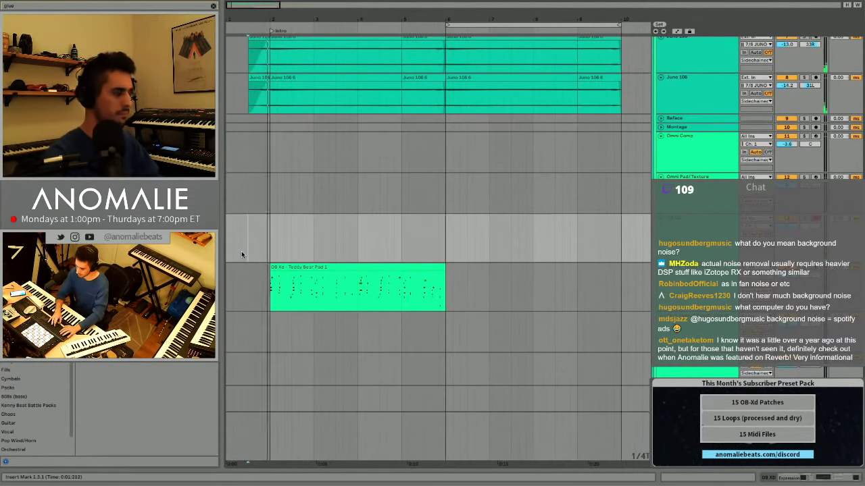
key("F9")
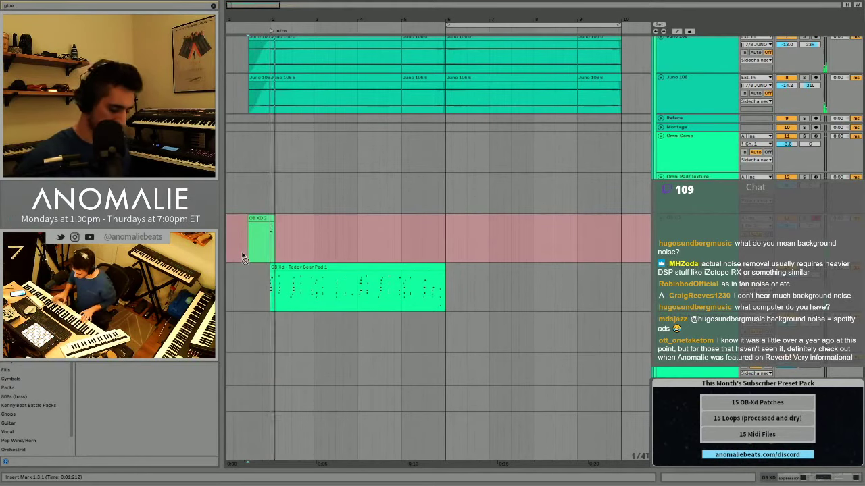
key("space")
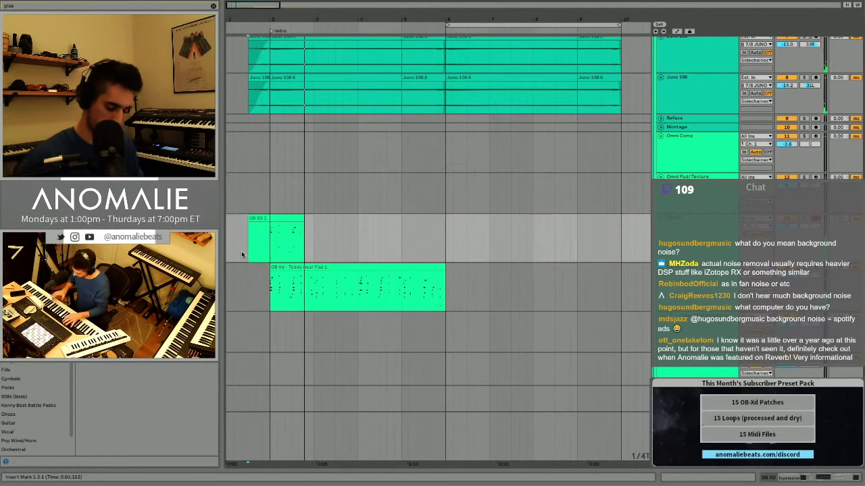
key("space")
key("super+z")
Try two more OB XD takes around the intro start, and undo both recordings.
key("F9")
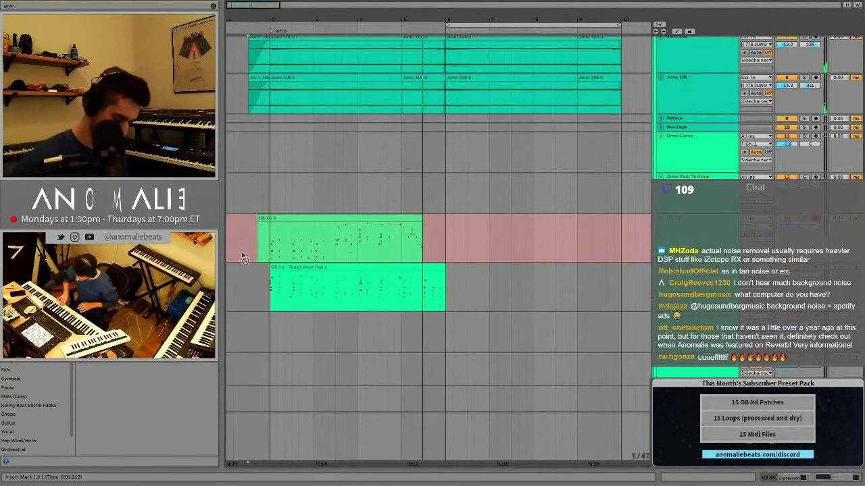
key("space")
key("ctrl+z")
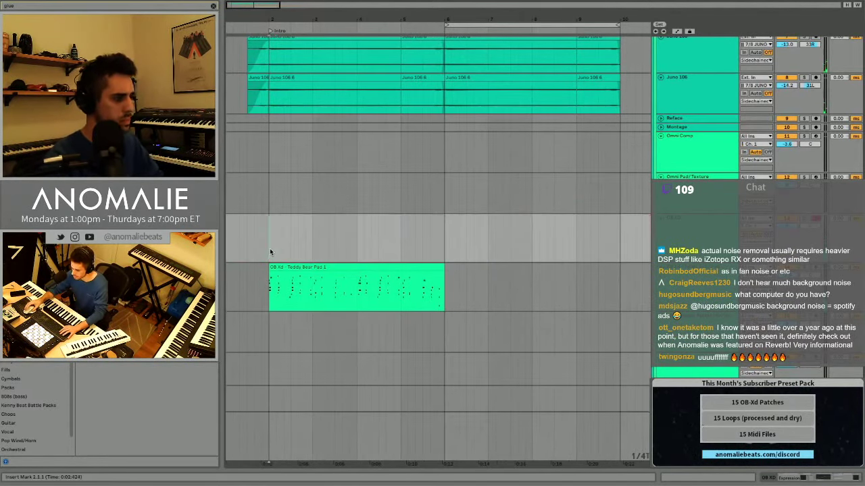
key("F9")
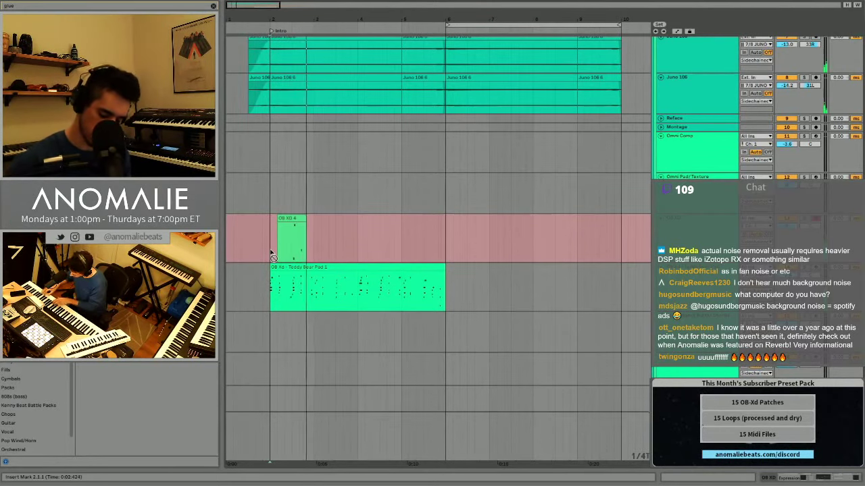
key("space")
key("ctrl+z")
Loop bars 2 to 6 and record an OB XD MIDI take with a lead-in from 1.3.1.
left_click_drag(269, 248, 443, 252)
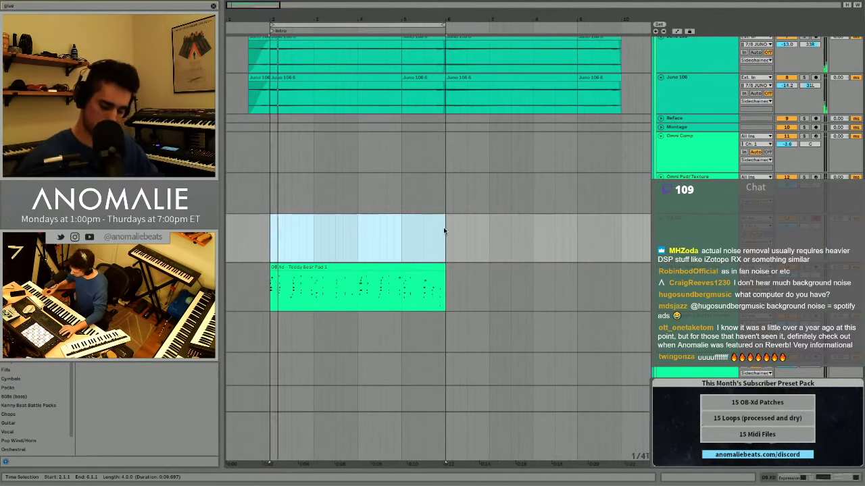
left_click(248, 237)
key("F9")
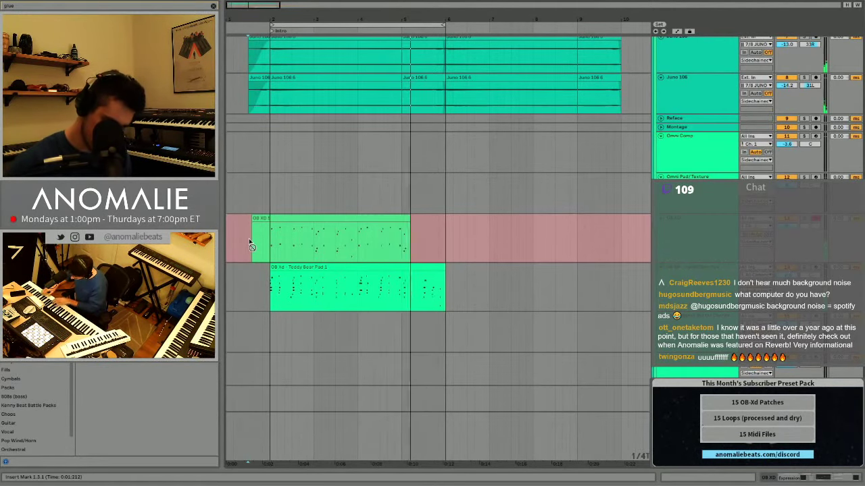
Re-record the ending of the OB XD part by punching in after 5.1.1, repeating until the take ends at bar 6.
left_click(397, 248)
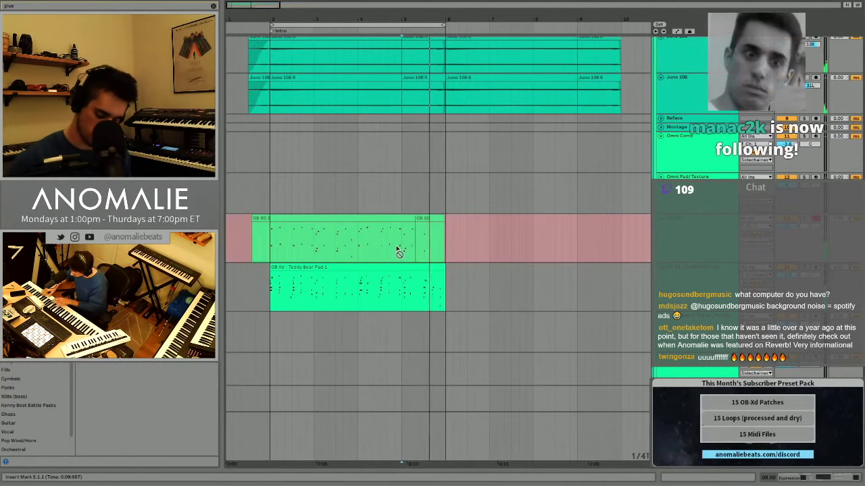
key("space")
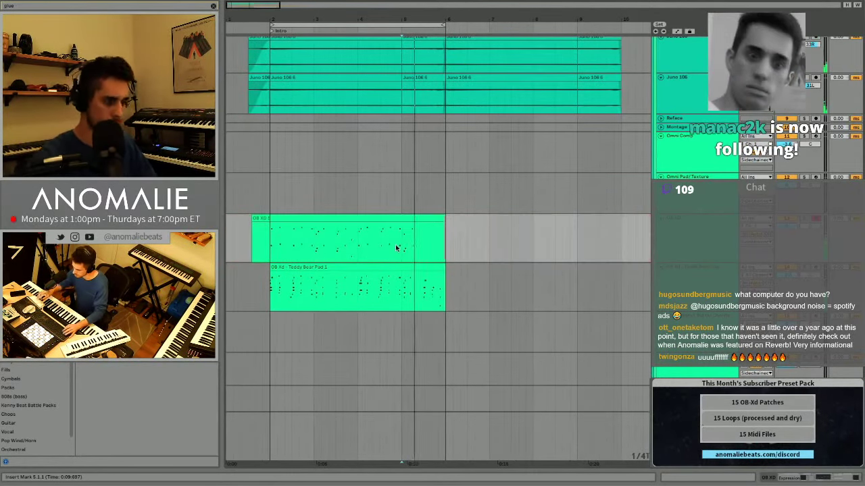
key("F9")
key("space")
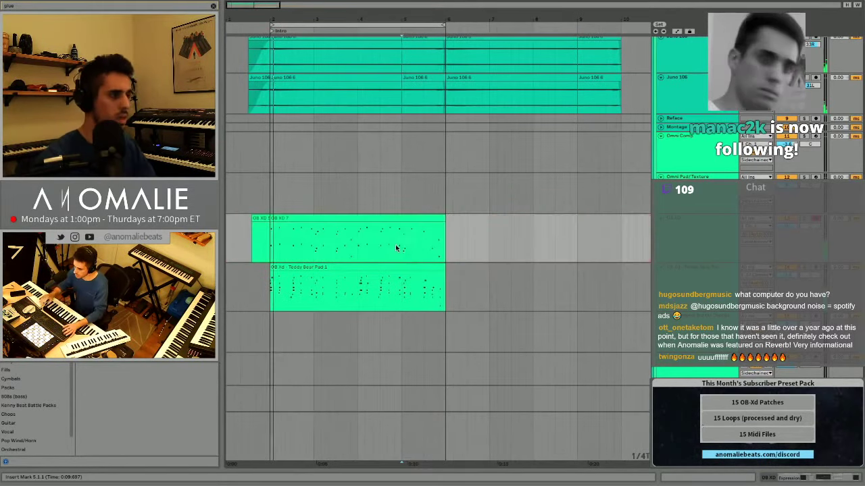
key("space")
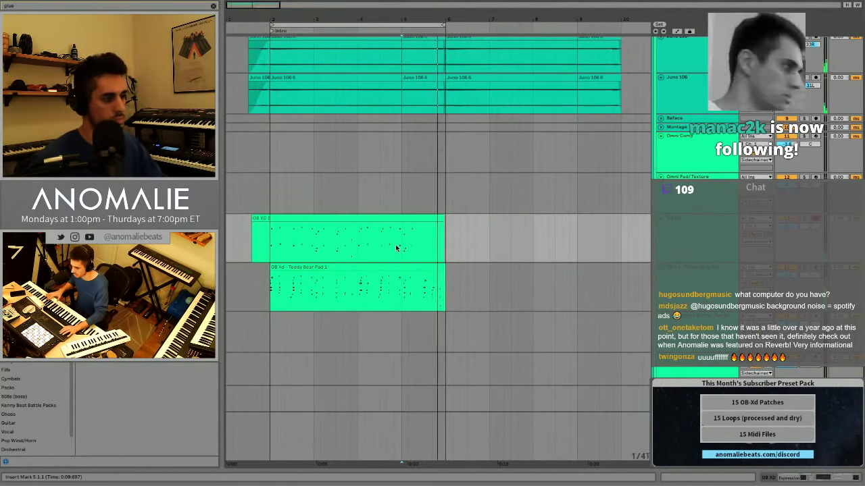
key("F9")
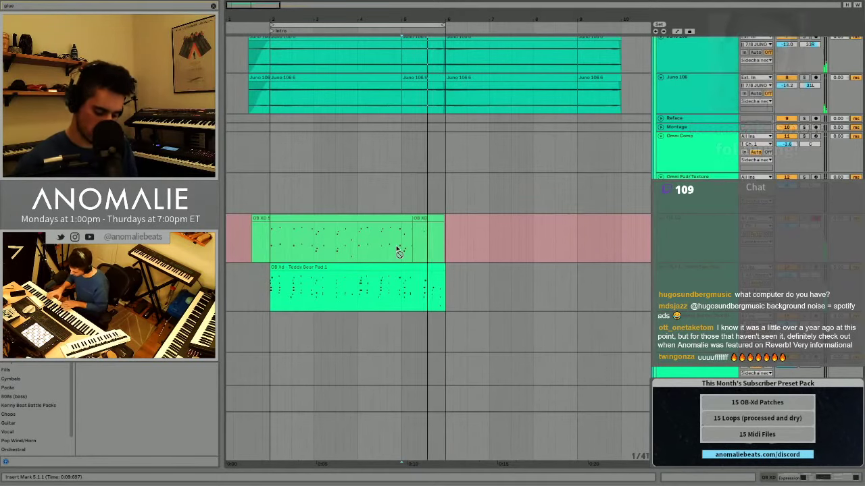
key("F9")
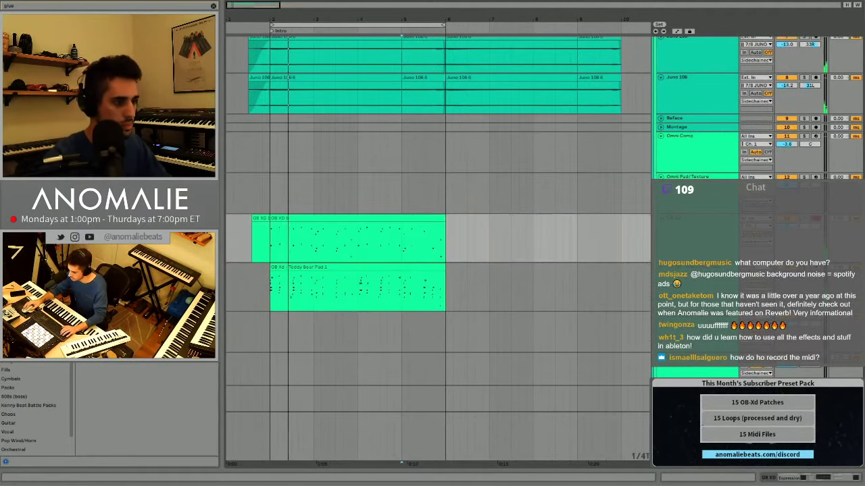
Show the OB XD device chain, enable EQ Eight's band 8 high cut and lower its frequency to about 300 Hz.
double_click(679, 219)
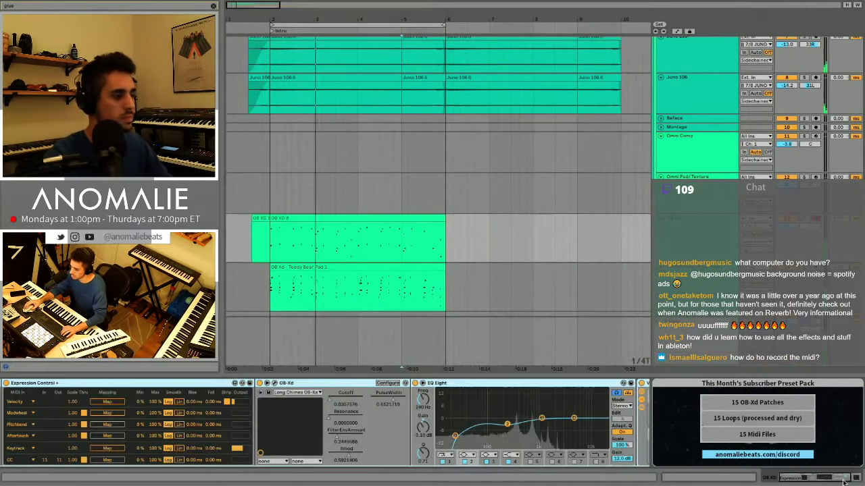
left_click(596, 462)
left_click_drag(605, 425, 533, 425)
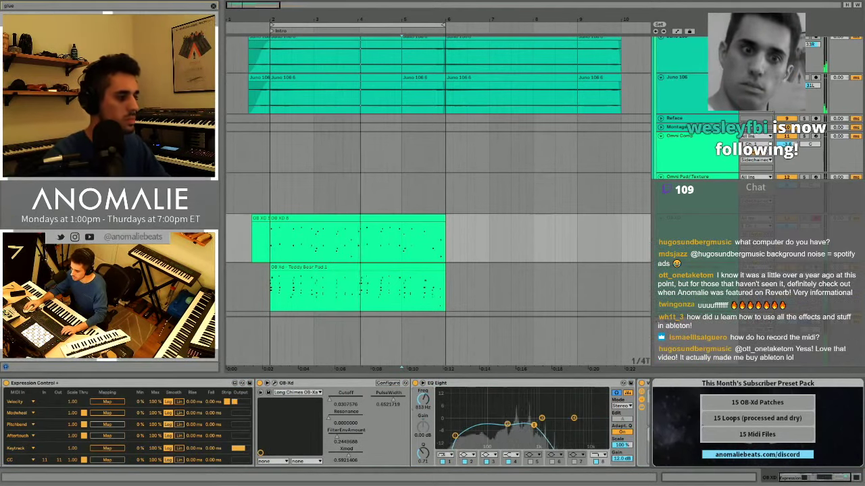
Automate the OB XD track's EQ Eight band 8 frequency to sweep upward from bar 2 to bar 6, and leave automation view.
right_click(422, 398)
left_click(449, 289)
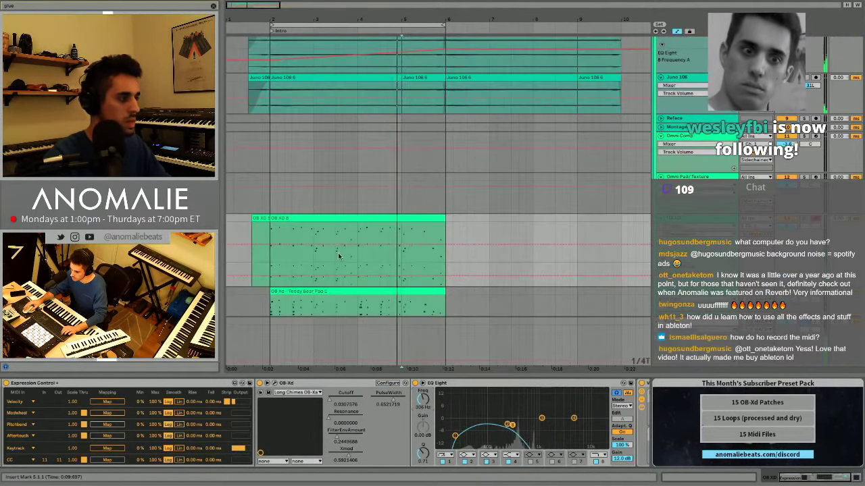
left_click(269, 244)
left_click_drag(447, 245, 448, 224)
left_click(676, 32)
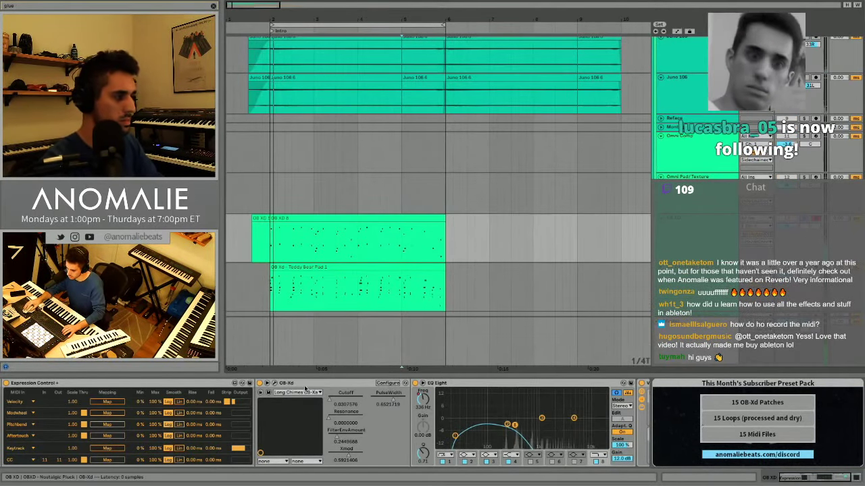
Turn the OB-Xd synth's filter cutoff fully down to 0 while the loop plays, and close the plug-in window.
left_click(274, 383)
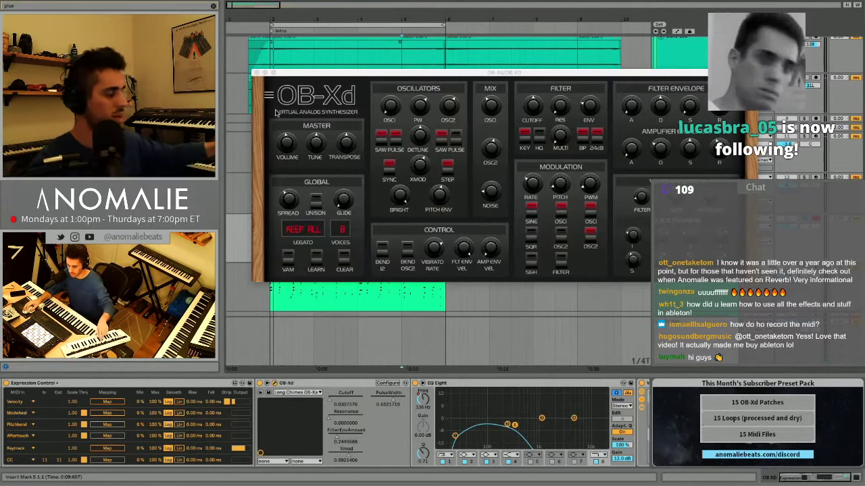
left_click(533, 108)
key("space")
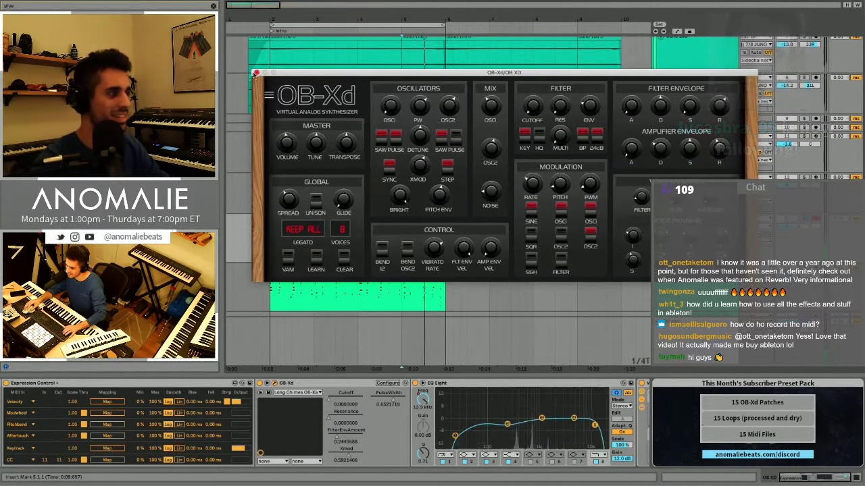
left_click(256, 73)
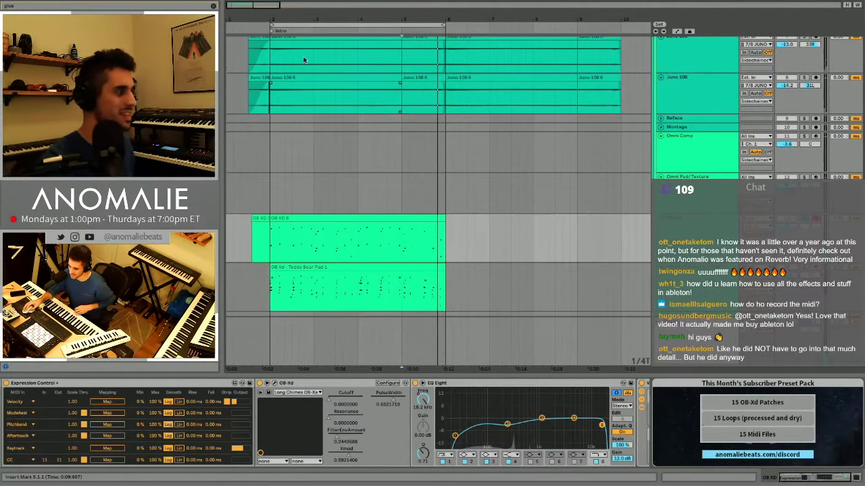
Check the control surfaces and MIDI port track settings in the Link/MIDI preferences.
key("super+comma")
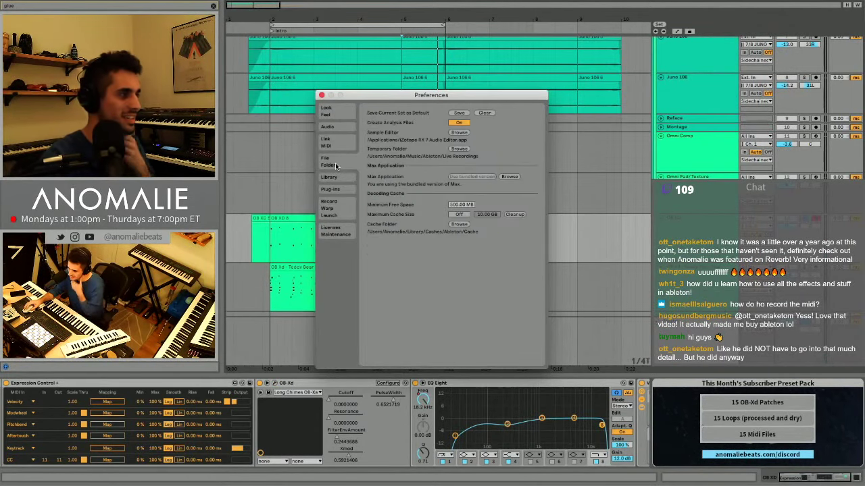
left_click(325, 144)
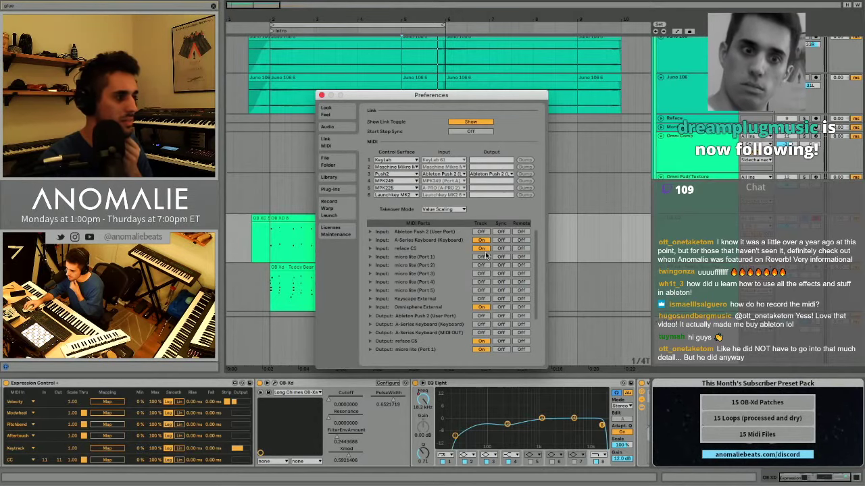
left_click(321, 95)
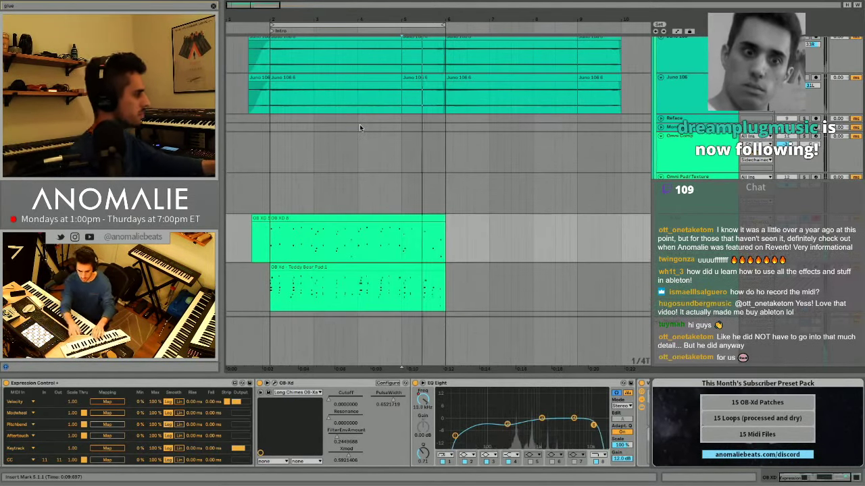
Unfold, select and arm the Reface audio track, and play the loop to prepare a part for it.
key("space")
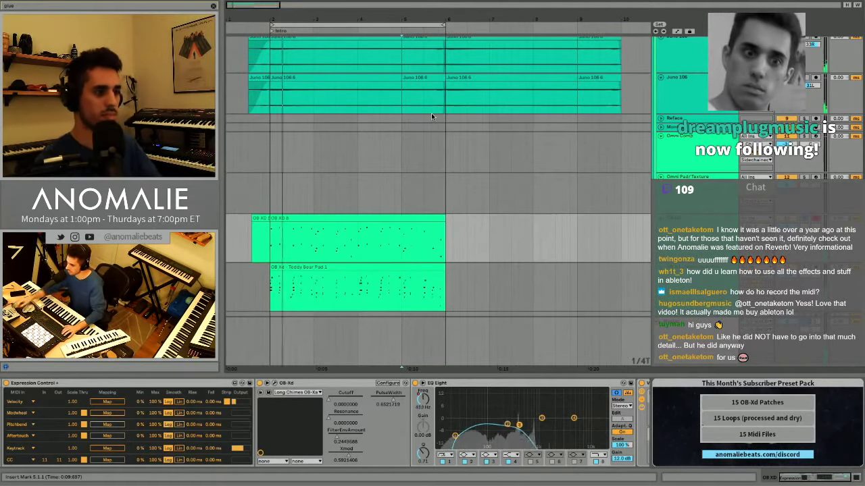
left_click(660, 119)
left_click(704, 128)
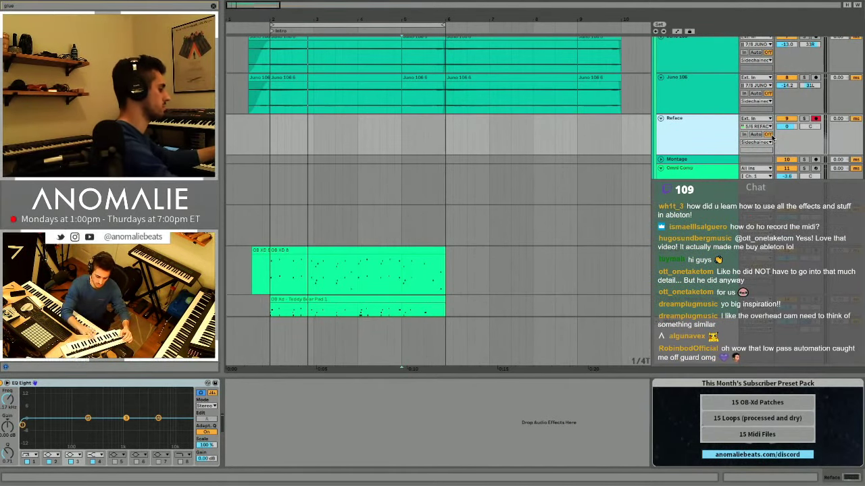
key("space")
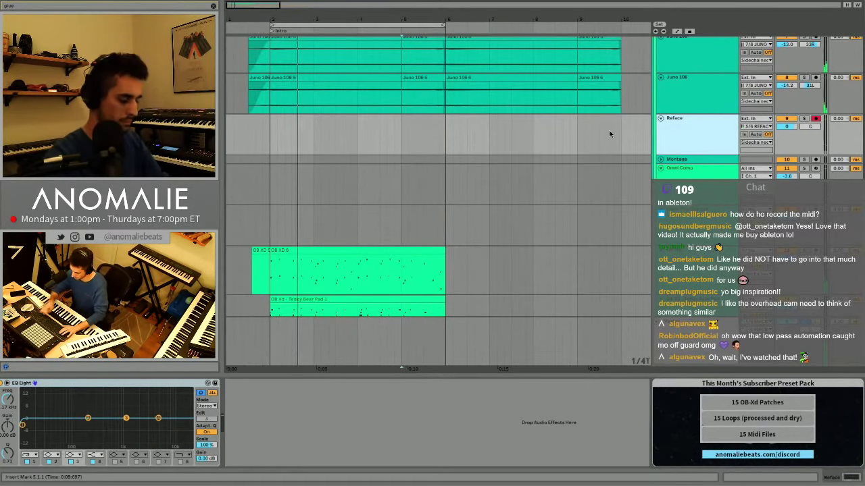
Try to record a Reface audio take over the looped intro, and undo it.
key("F9")
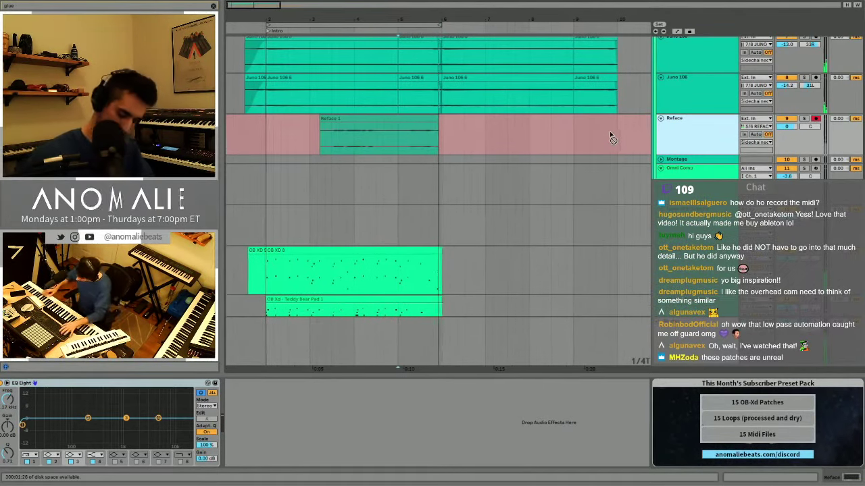
key("space")
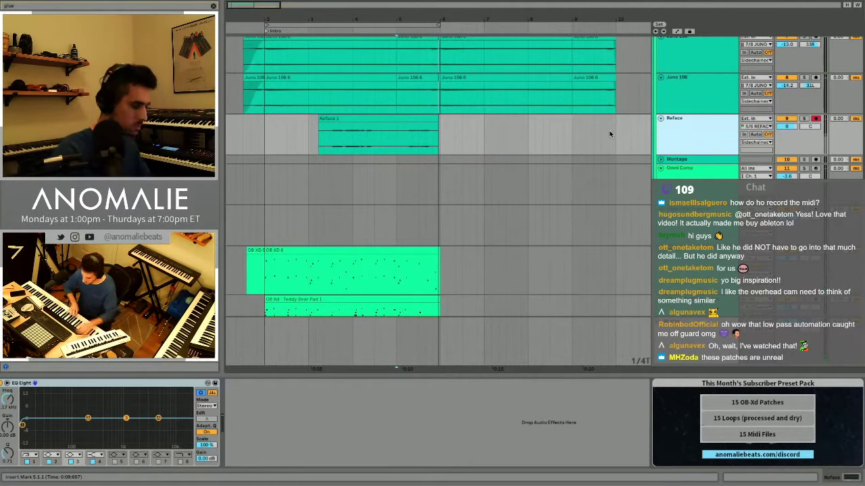
key("ctrl+z")
Record a short Reface audio take near the end of the intro, starting playback from 4.3.3.
left_click(388, 138)
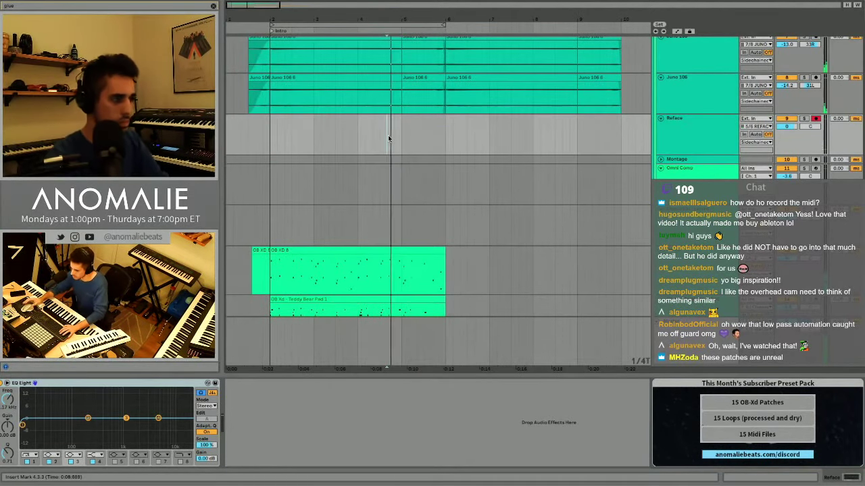
key("F9")
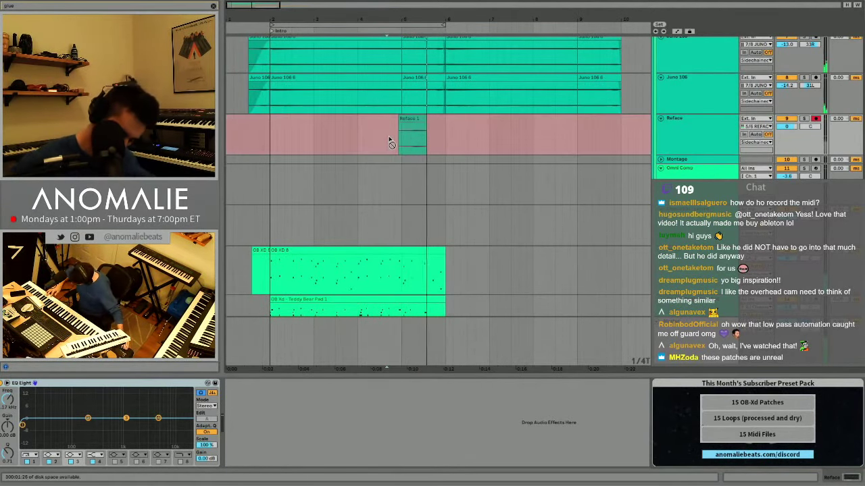
key("space")
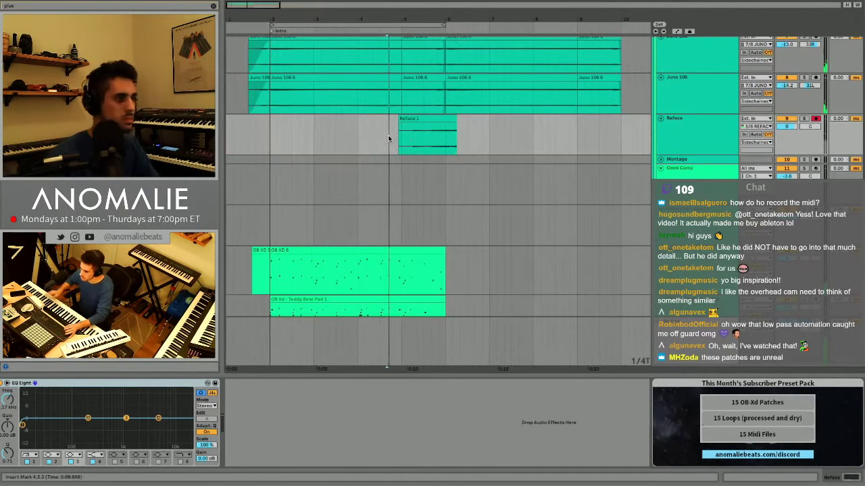
Undo the last Reface take and try recording another one starting at bar 5.
key("ctrl+z")
key("F9")
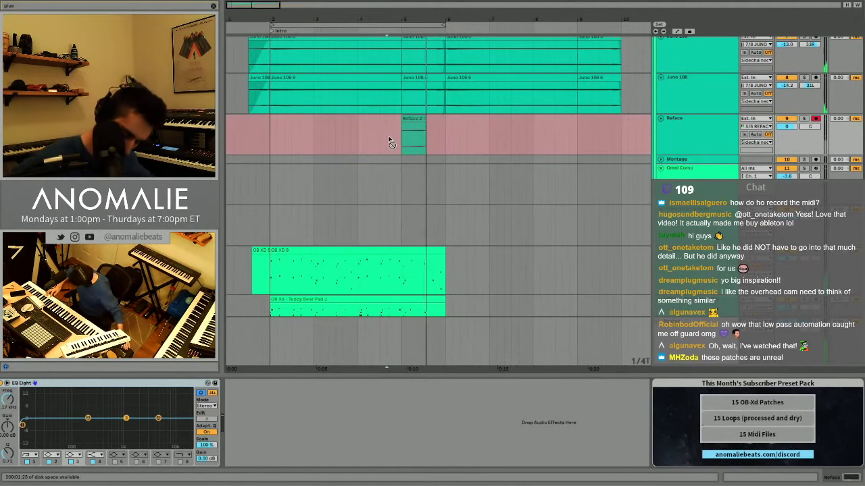
key("space")
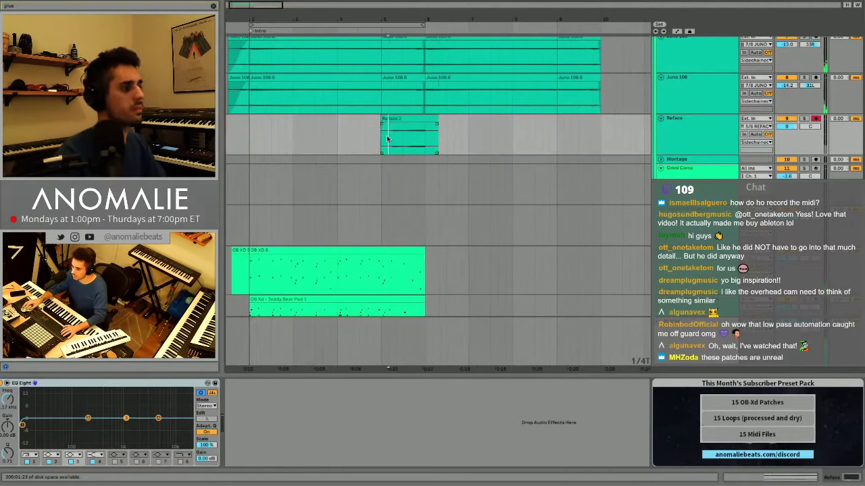
key("space")
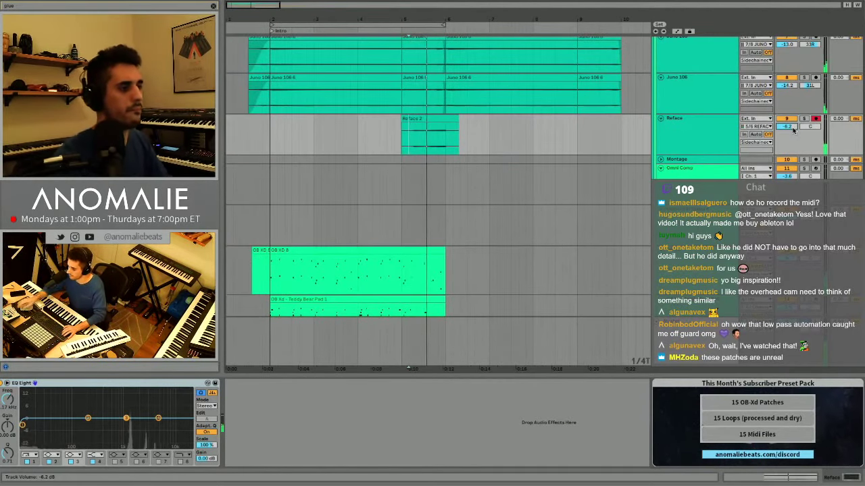
Set the Reface track volume to -4.4 dB while auditioning the recorded take.
mouse_move(787, 127)
left_mouse_down()
mouse_move(786, 143)
mouse_move(787, 123)
left_mouse_up()
key("space")
key("space")
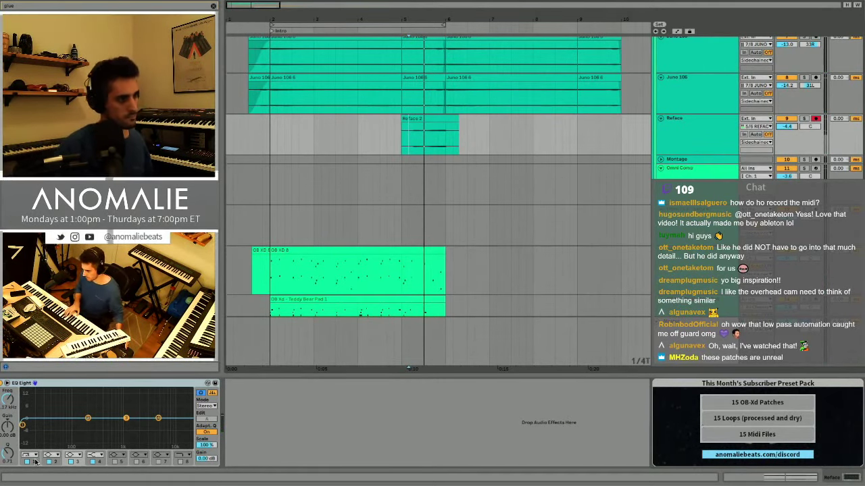
key("space")
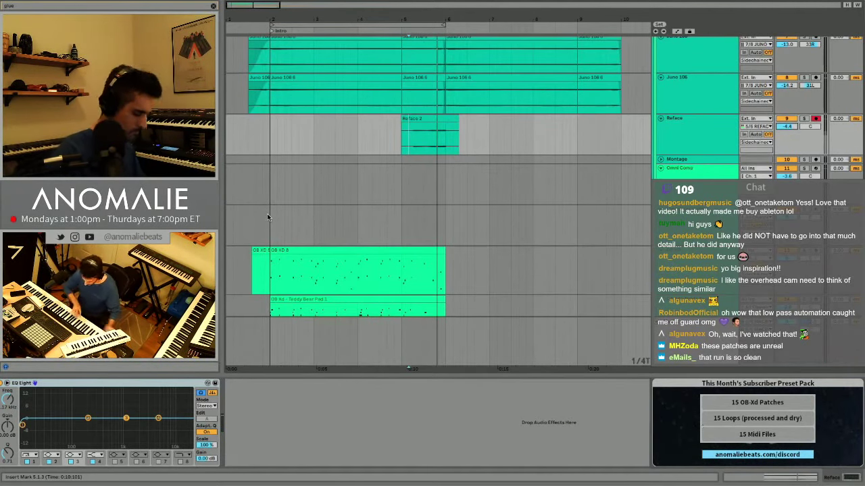
key("space")
Delete the Reface take and record a new one starting from 5.1.1.
left_click_drag(373, 140, 524, 139)
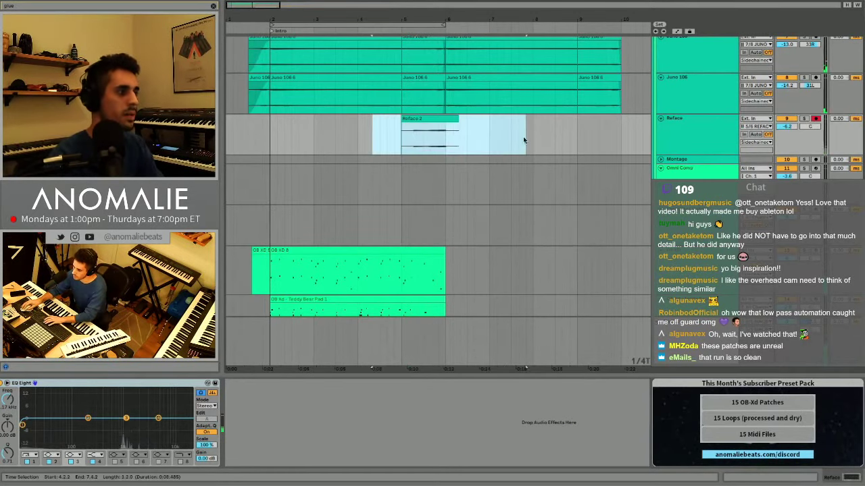
key("Delete")
left_click(402, 136)
key("space")
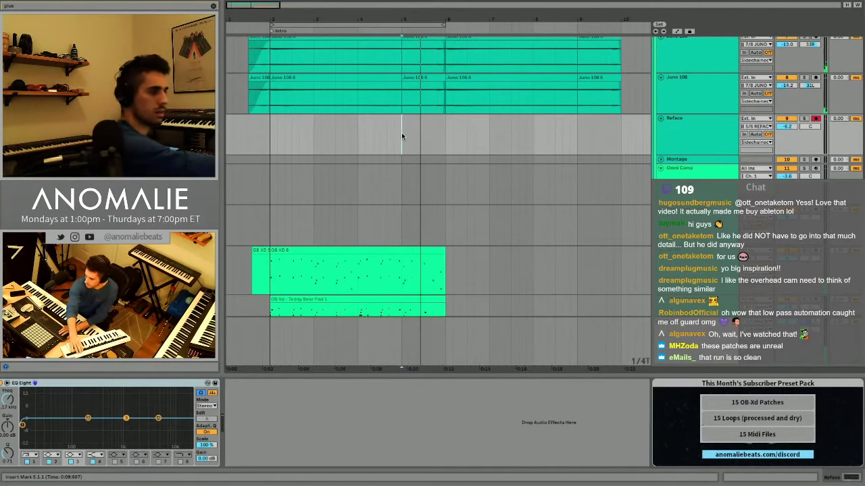
key("F9")
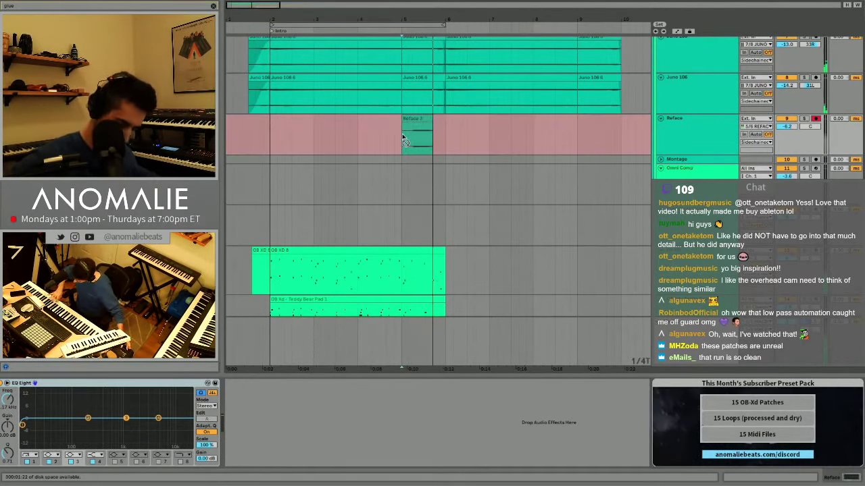
key("space")
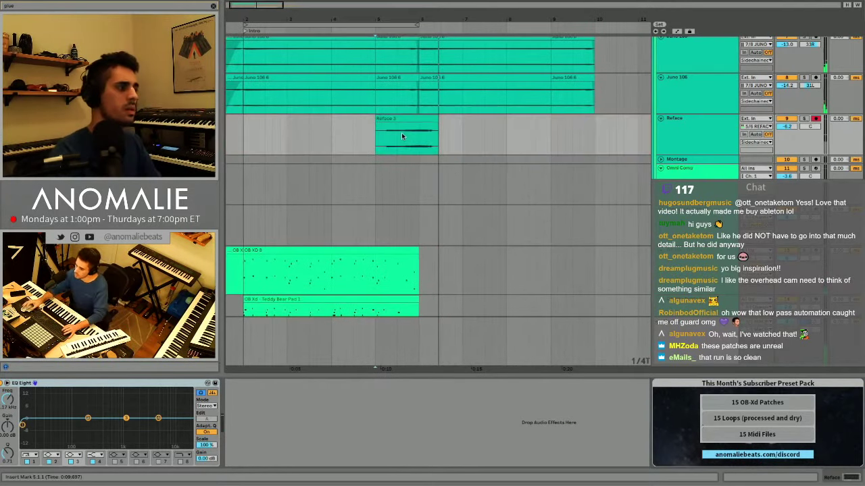
Filter the Reface with EQ Eight: high-pass band 1 at about 135 Hz and low-pass band 8 at about 3.74 kHz.
key("space")
key("s")
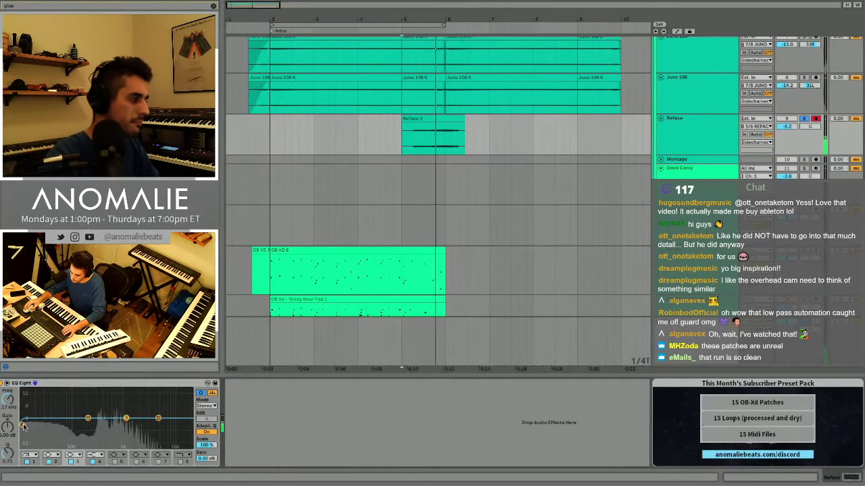
left_click_drag(22, 425, 79, 433)
key("space")
key("space")
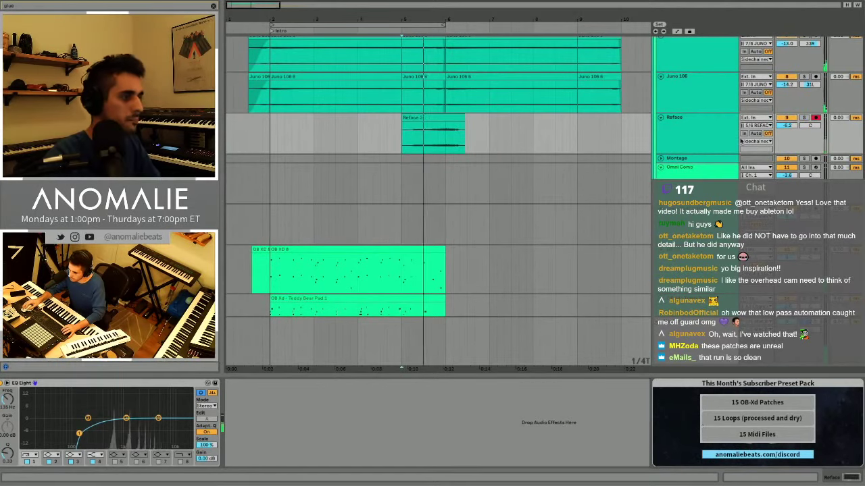
left_click(180, 462)
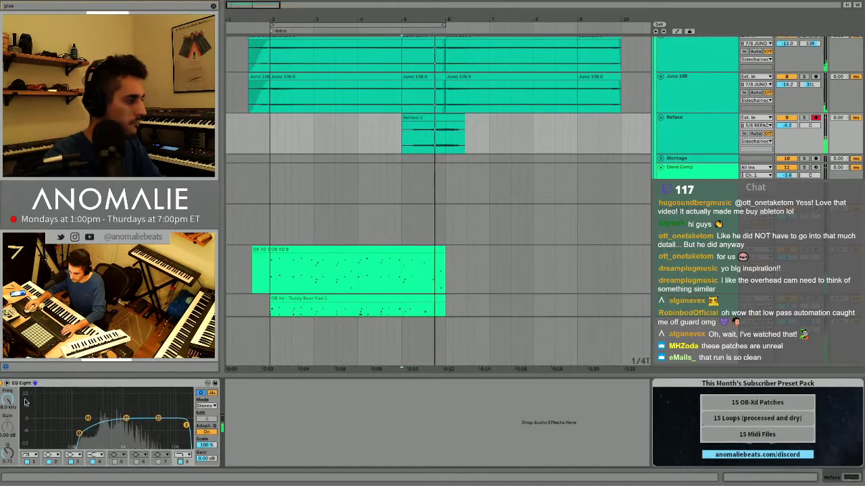
left_click_drag(188, 425, 152, 425)
Automate the Reface low-pass frequency to start low and sweep upward across the start of the take.
key("a")
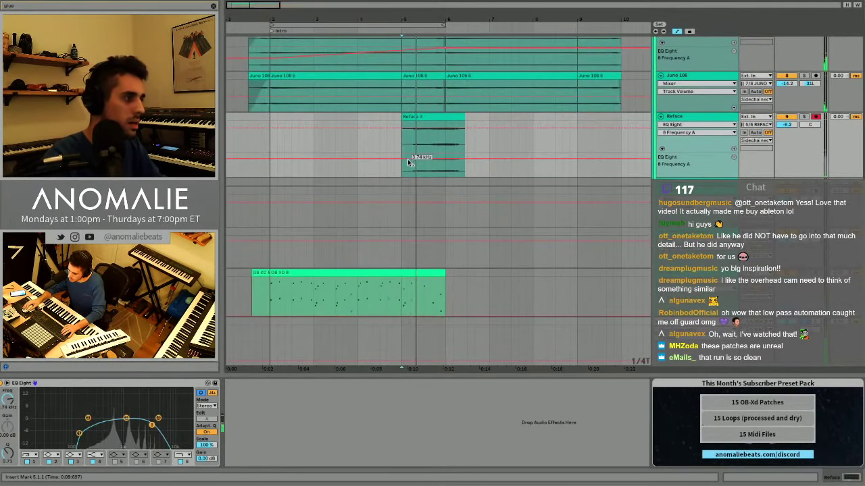
left_click_drag(421, 160, 409, 173)
key("space")
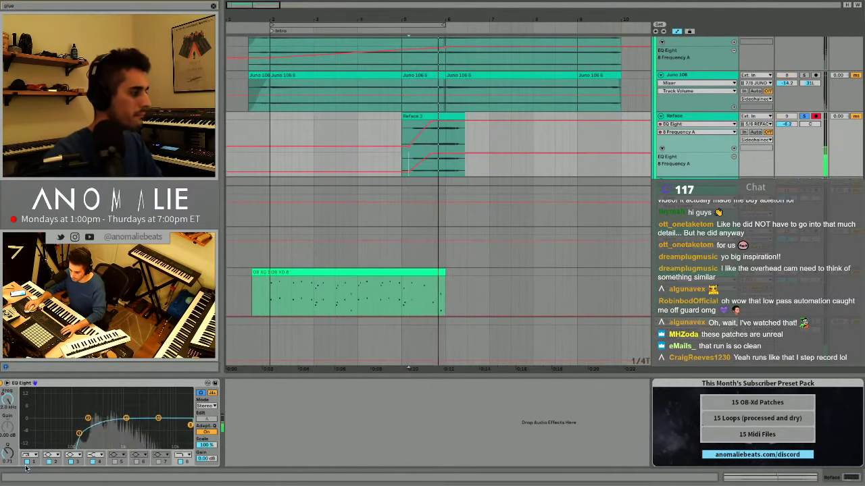
Automate the EQ Eight band 1 frequency to rise toward the end of the Reface take.
left_click(33, 462)
right_click(9, 400)
left_click(42, 412)
key("space")
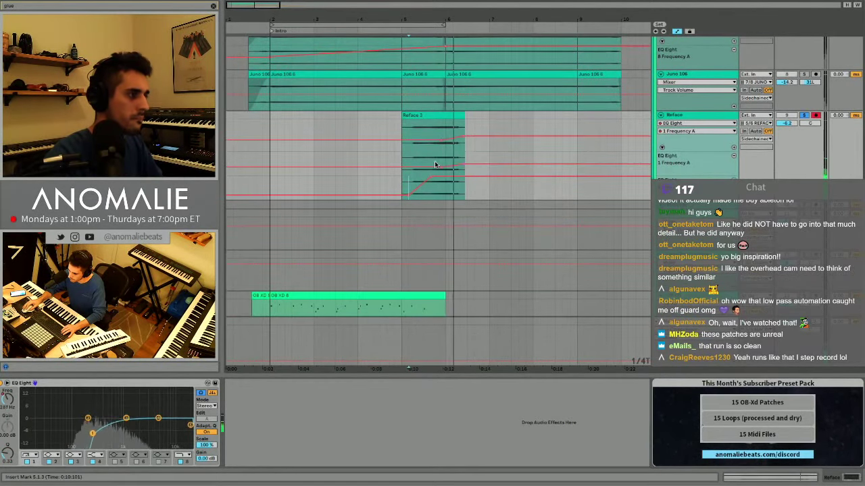
Set the Reface track volume to -5.6 dB and add an Echo effect to the track.
left_click(789, 124)
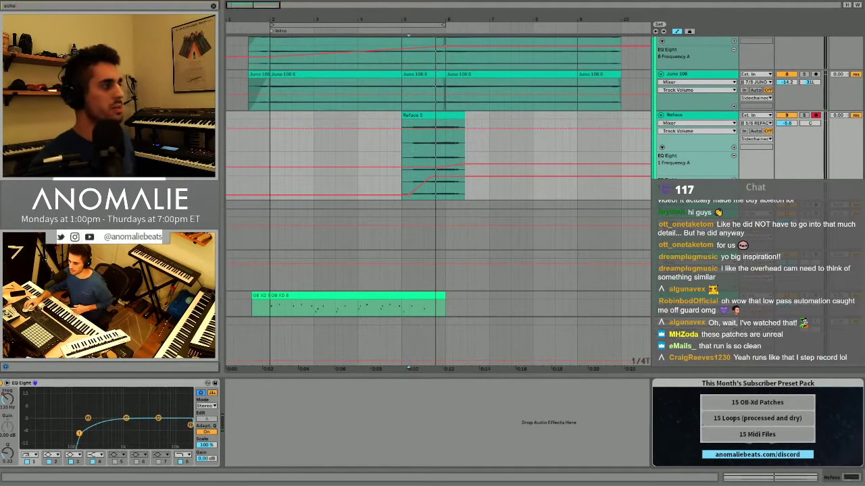
key("Down")
key("Return")
left_click(406, 154)
key("space")
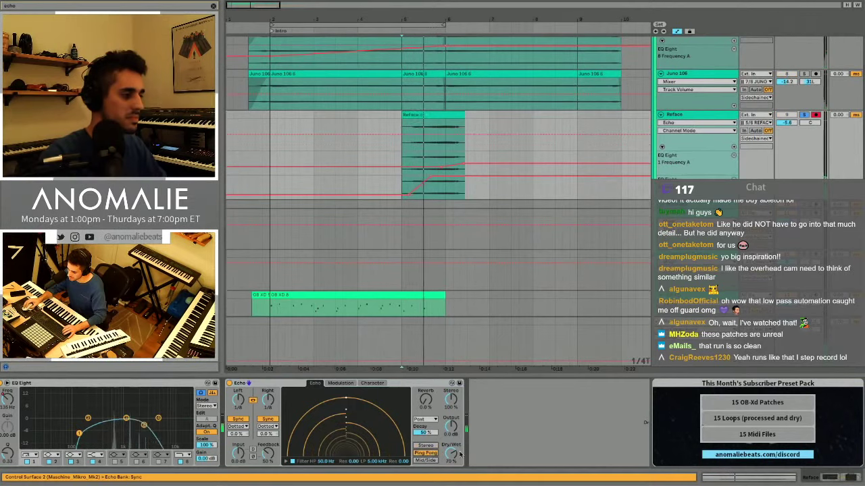
Set Echo to 56% dry/wet and 41% reverb, and the Reface track volume to -3.8 dB.
left_click_drag(451, 455, 451, 465)
left_click_drag(424, 401, 424, 378)
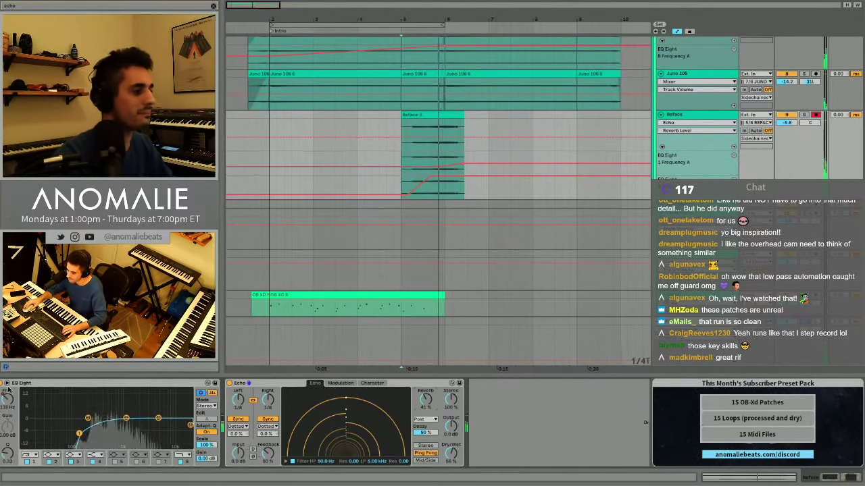
left_click_drag(793, 126, 790, 120)
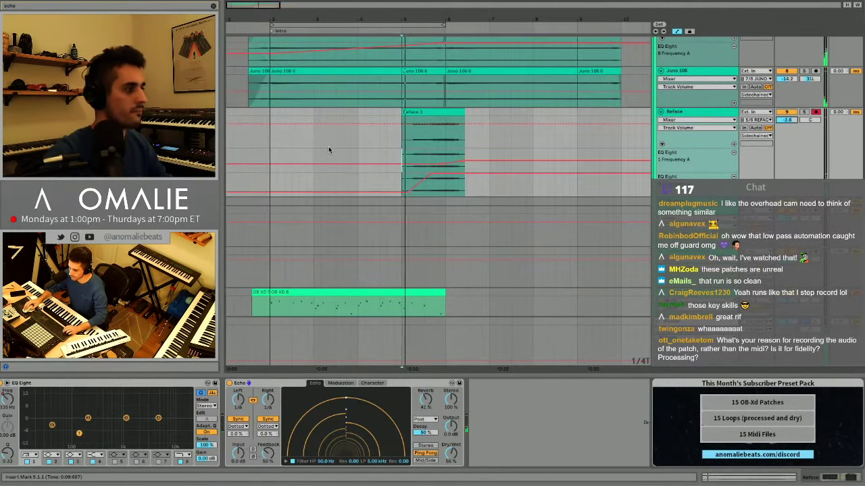
Play the intro from bar 2 with automation hidden and record another Reface take from about bar 3 to bar 5.
key("space")
left_click(270, 146)
key("space")
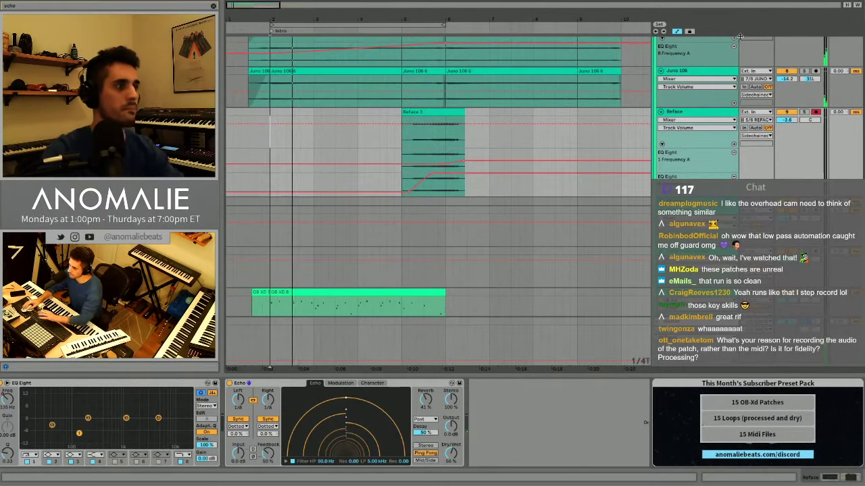
left_click(677, 32)
scroll(706, 95, "up", 3)
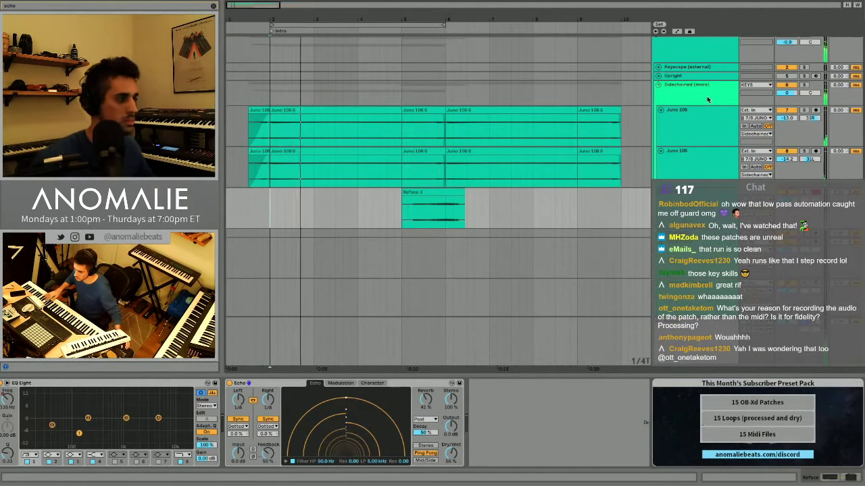
key("F9")
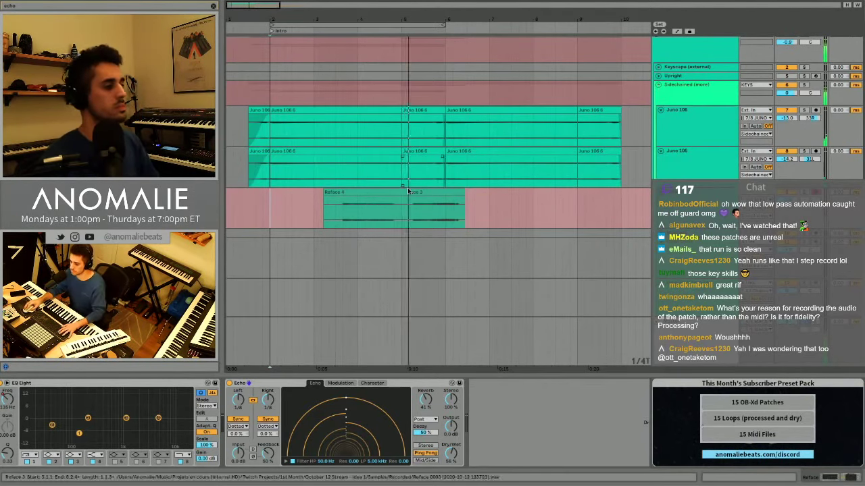
key("space")
Show the automation of the Reface EQ Eight band 8 frequency and raise its flat section over the new take.
left_click(333, 212)
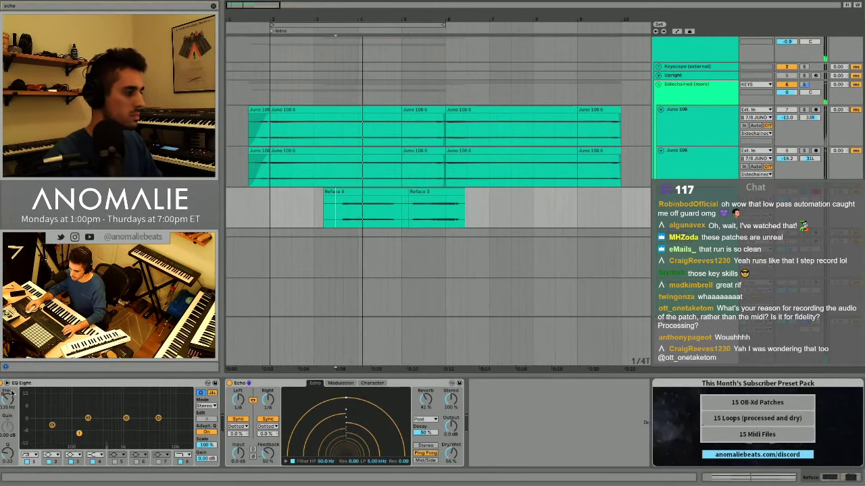
right_click(11, 395)
left_click(29, 425)
left_click(186, 462)
right_click(12, 406)
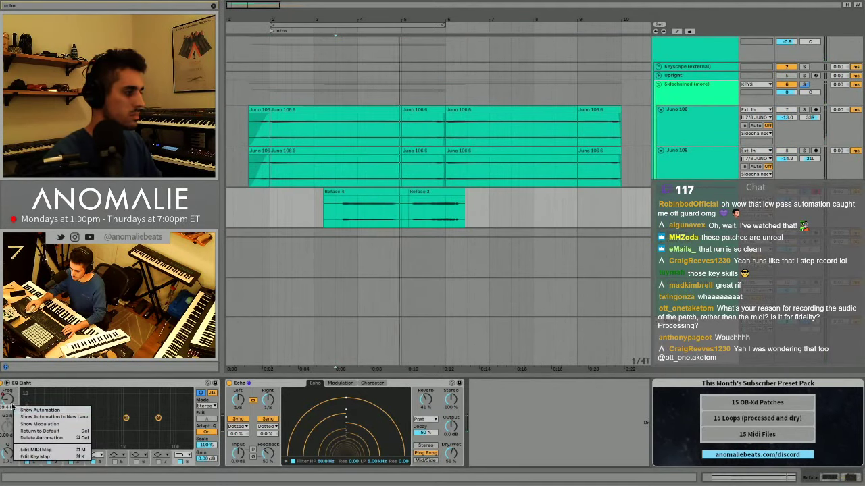
left_click(40, 410)
left_click(332, 203)
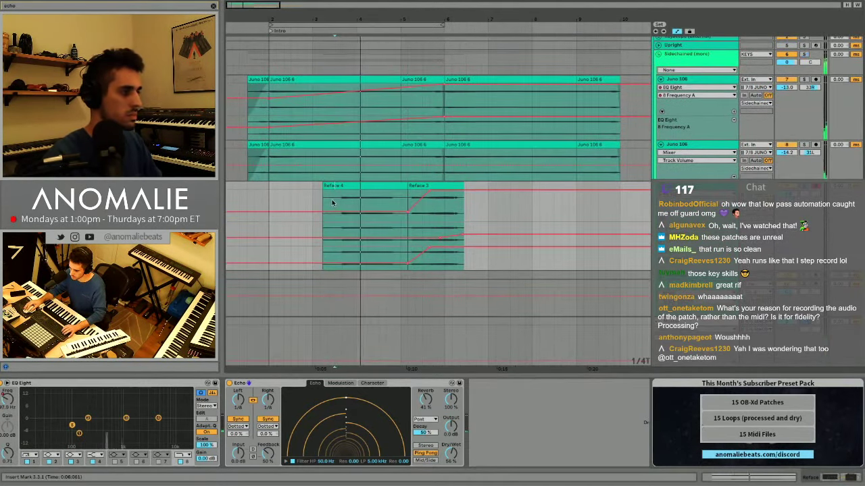
key("space")
key("space")
left_click_drag(359, 212, 359, 209)
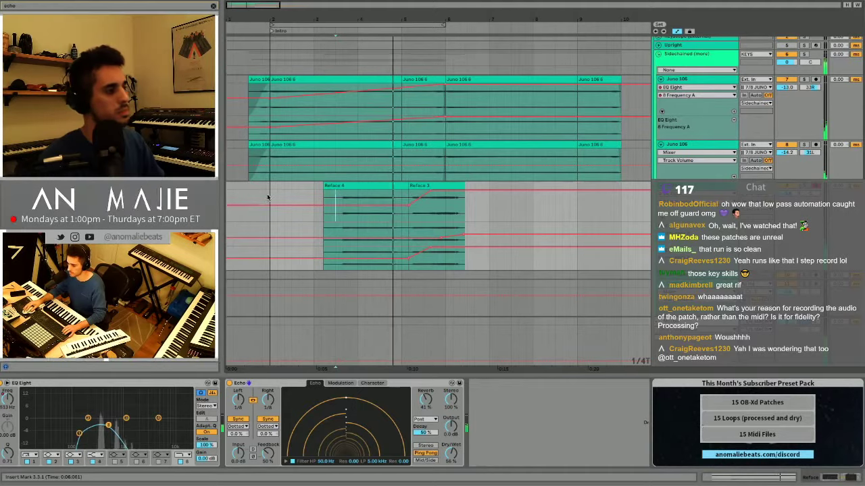
key("a")
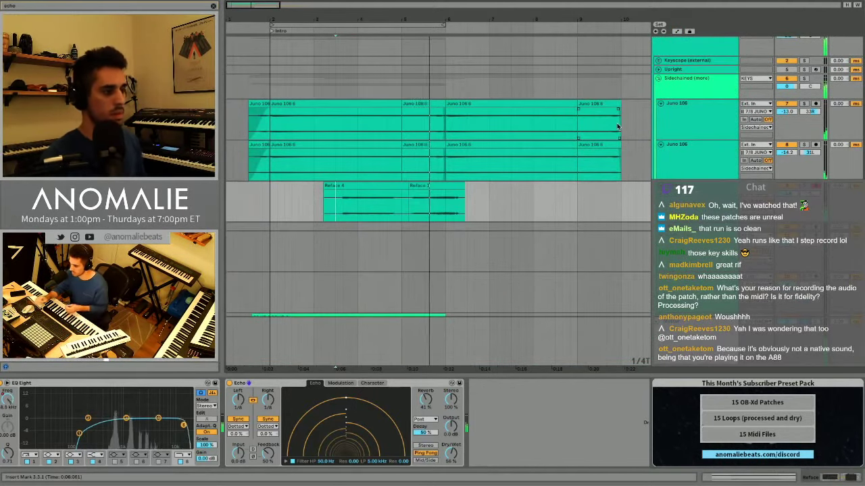
Enable band 6 in the SNARE track's EQ Eight and cut the upper mids by about 6 dB.
scroll(617, 126, "down", 10)
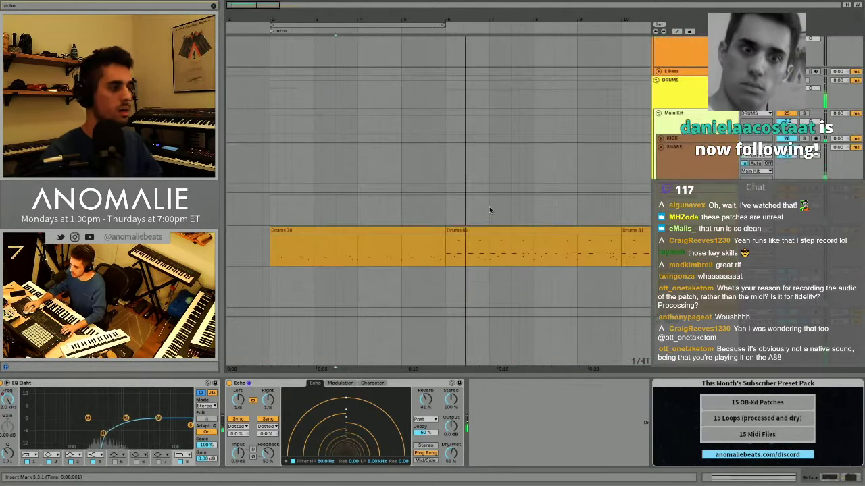
scroll(493, 236, "up", 3)
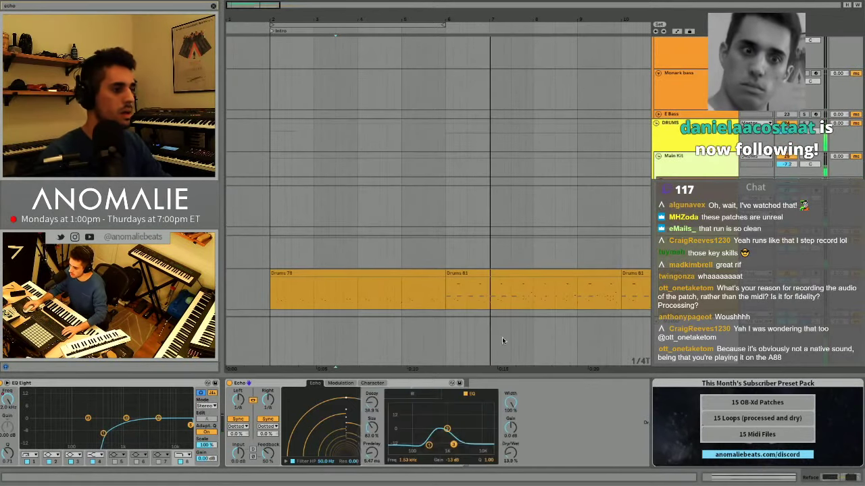
left_click(686, 191)
left_click(138, 462)
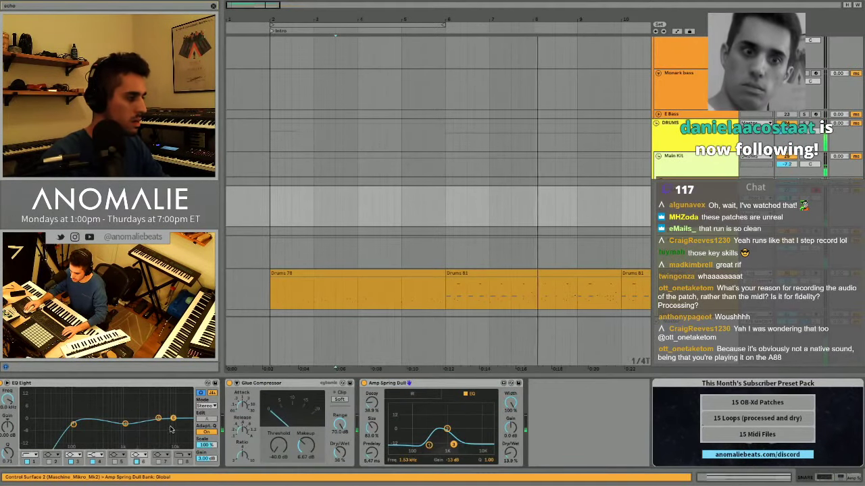
left_click_drag(169, 419, 154, 430)
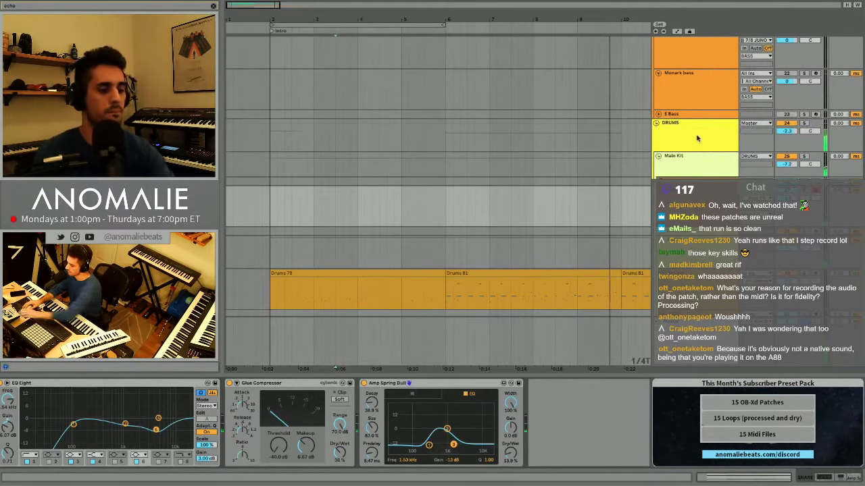
Raise the snare's Amp Spring Dull reverb dry/wet to 36.7% while playing from bar 6.
left_click(448, 18)
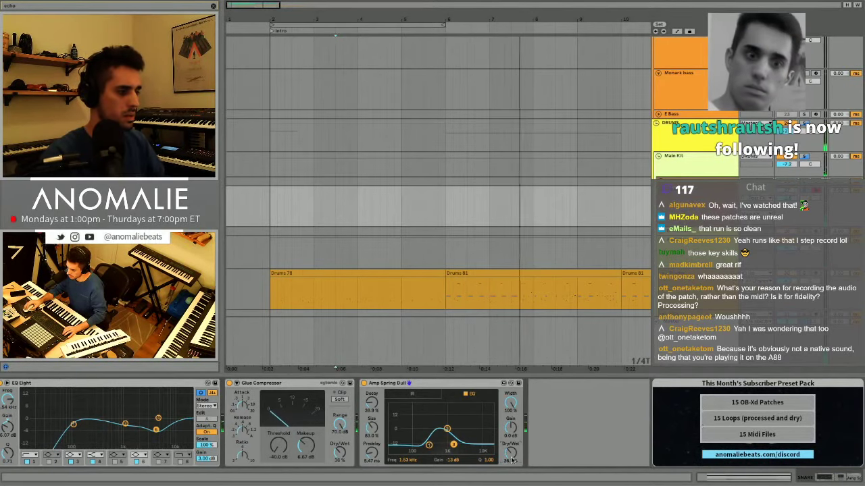
scroll(645, 170, "right", 2)
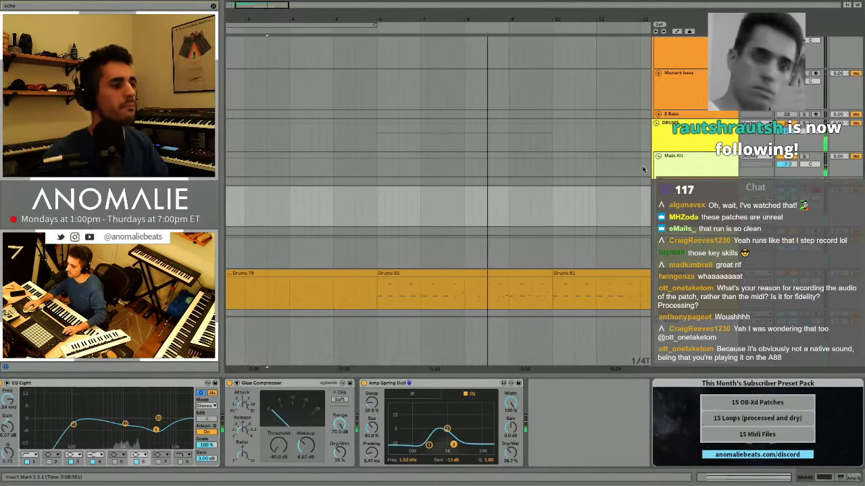
Select and solo the Claps group track.
left_click_drag(463, 20, 428, 8)
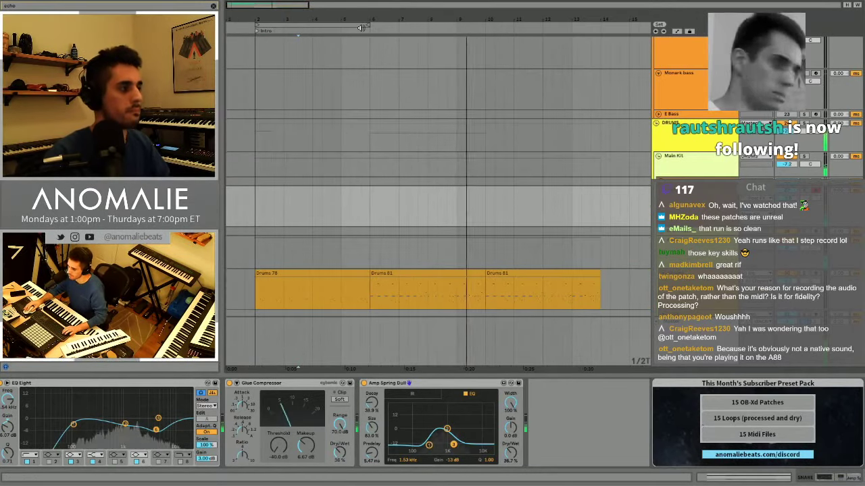
scroll(667, 150, "down", 5)
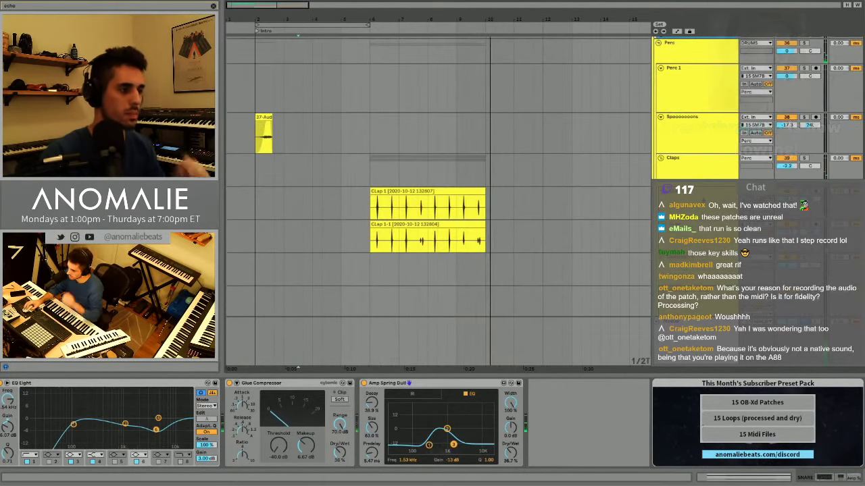
left_click(694, 177)
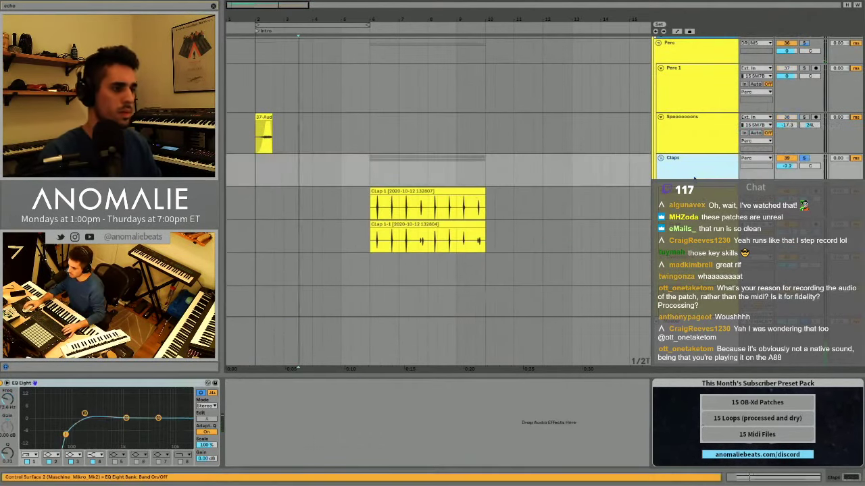
Add a Frequency Shifter before the EQ Eight on the Claps track and set its Fine frequency to -91 Hz during playback.
left_click(369, 167)
key("space")
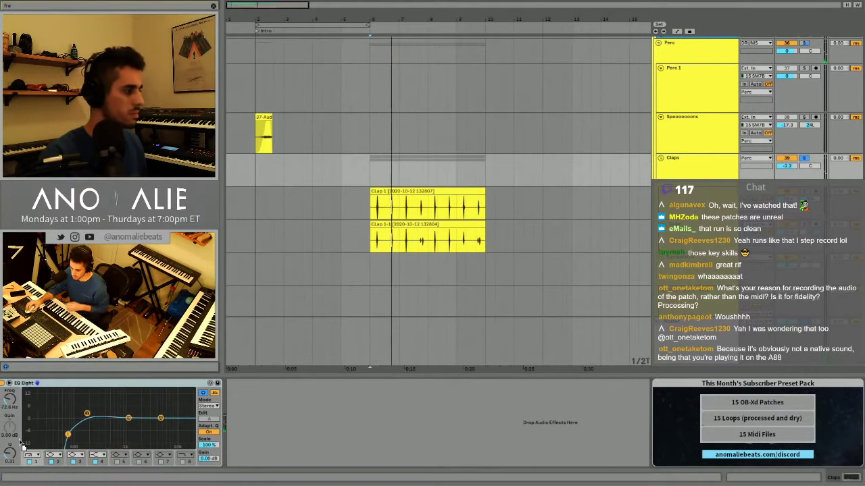
key("super+v")
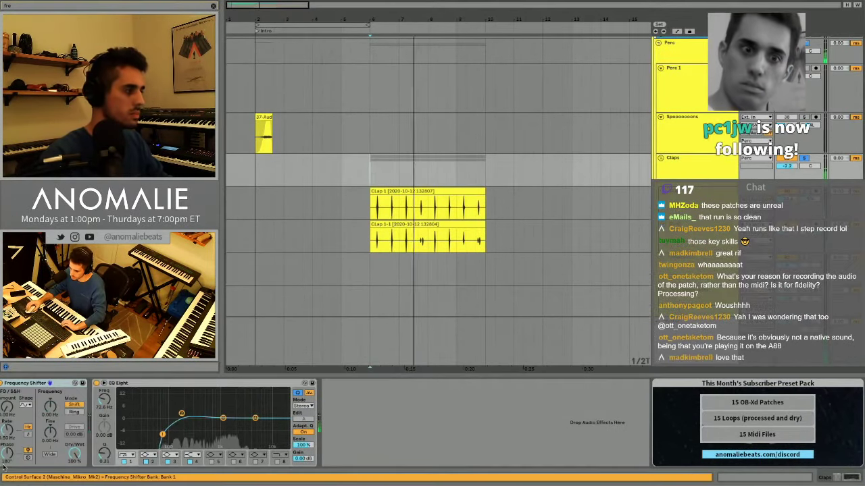
key("space")
key("space")
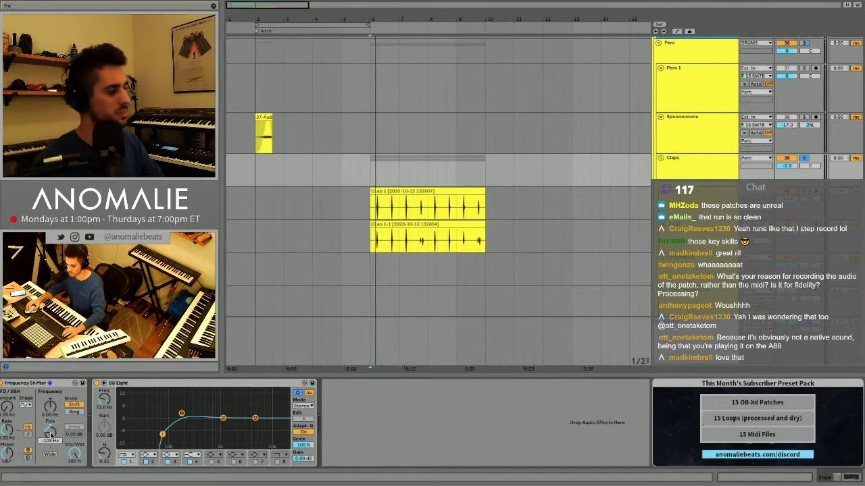
left_click_drag(50, 436, 52, 435)
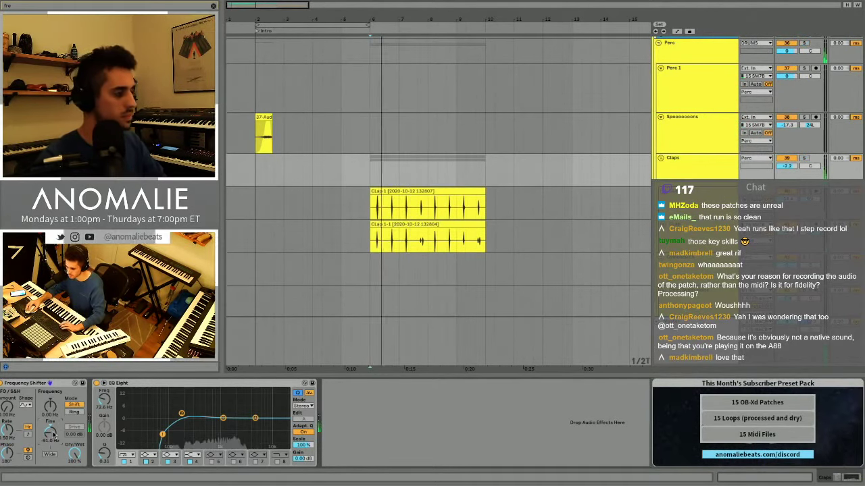
Play the arrangement from bar 2 with the Reface track selected to hear its two clips in context.
scroll(422, 206, "up", 4)
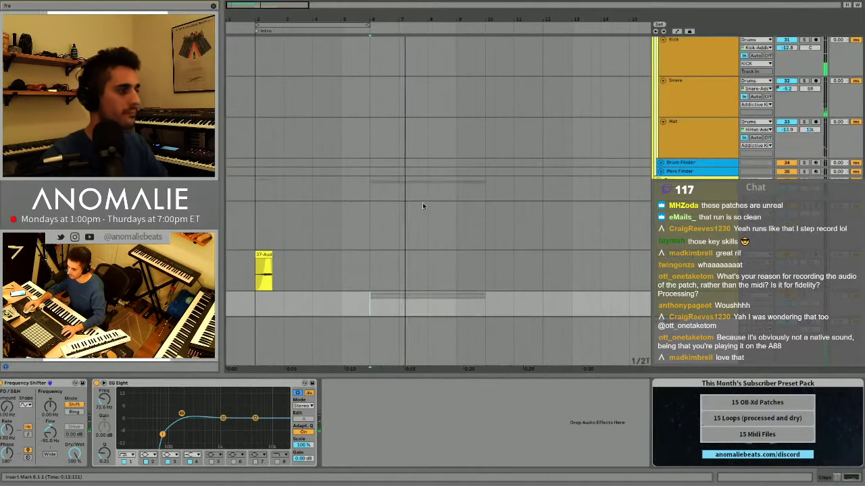
scroll(405, 193, "up", 1)
left_click(474, 169)
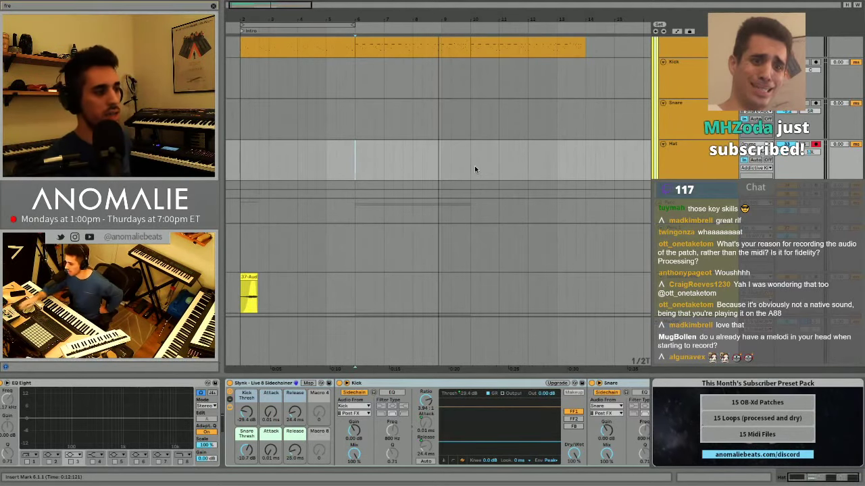
scroll(474, 166, "up", 10)
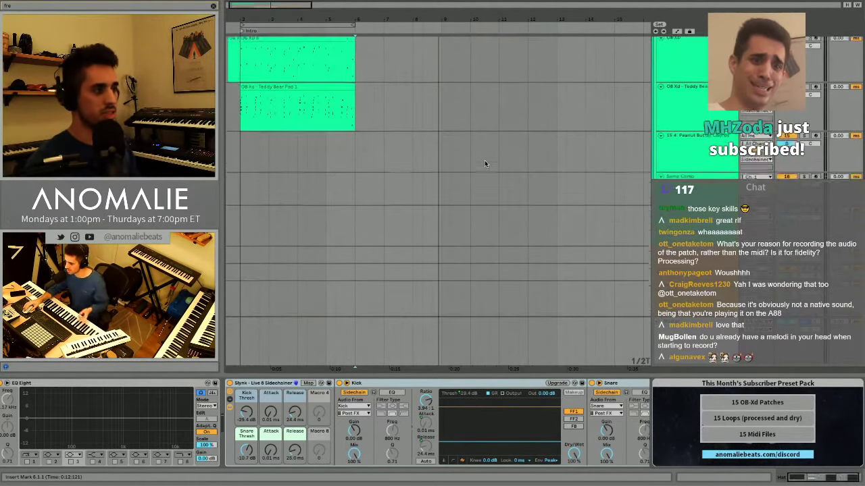
scroll(484, 163, "up", 5)
scroll(477, 167, "left", 1)
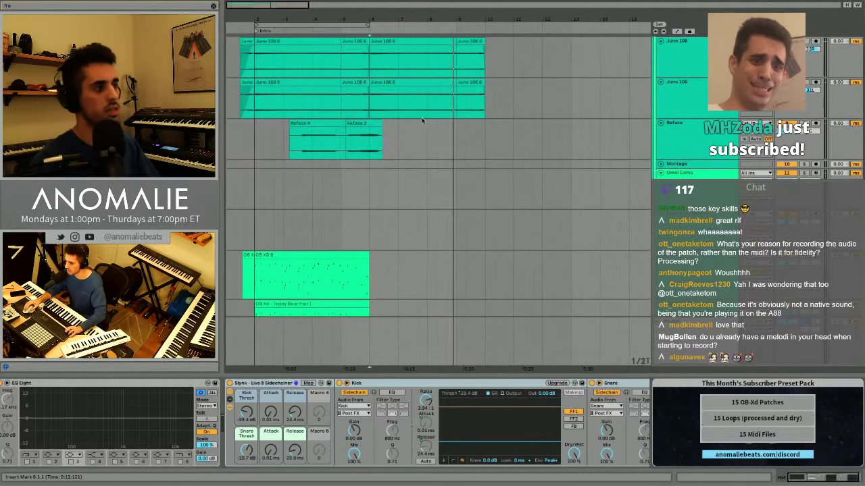
scroll(422, 120, "up", 3)
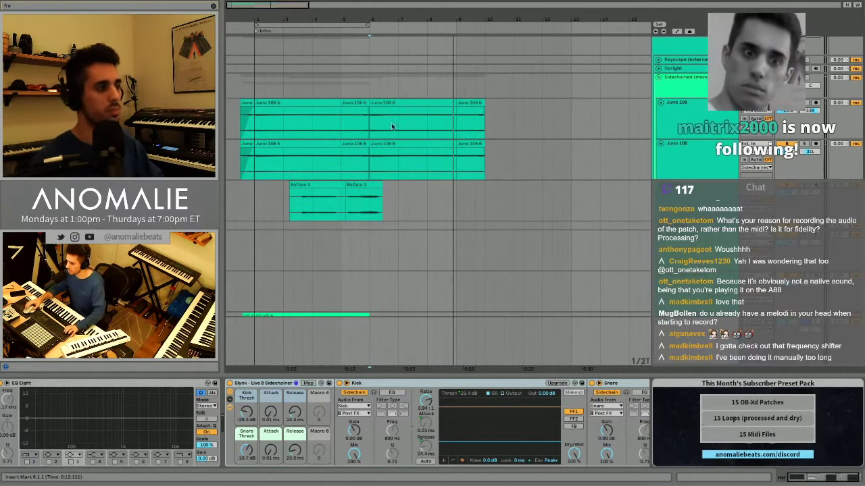
scroll(392, 169, "down", 5)
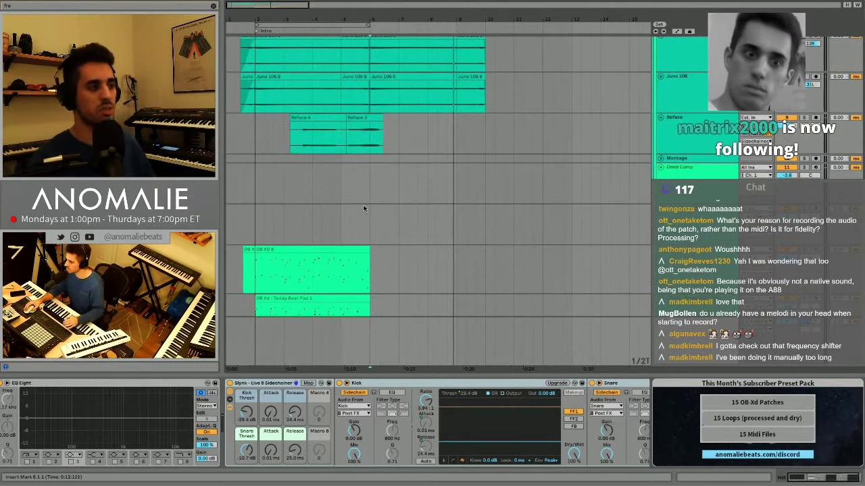
left_click(257, 130)
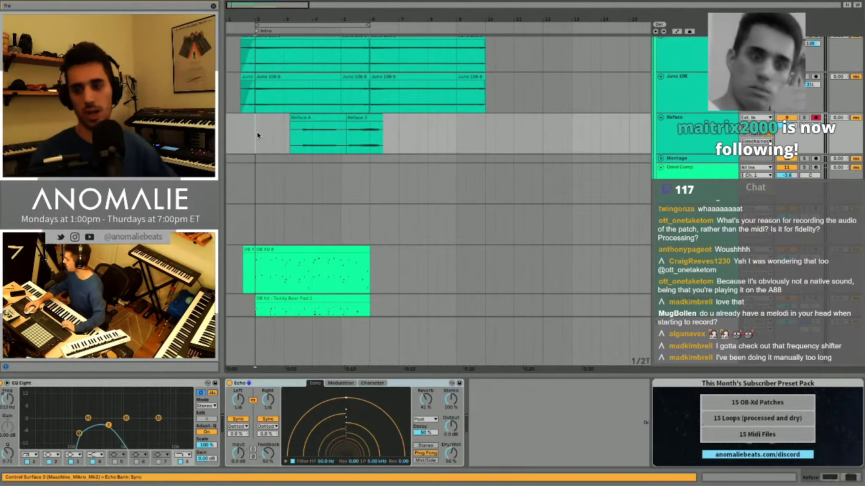
key("space")
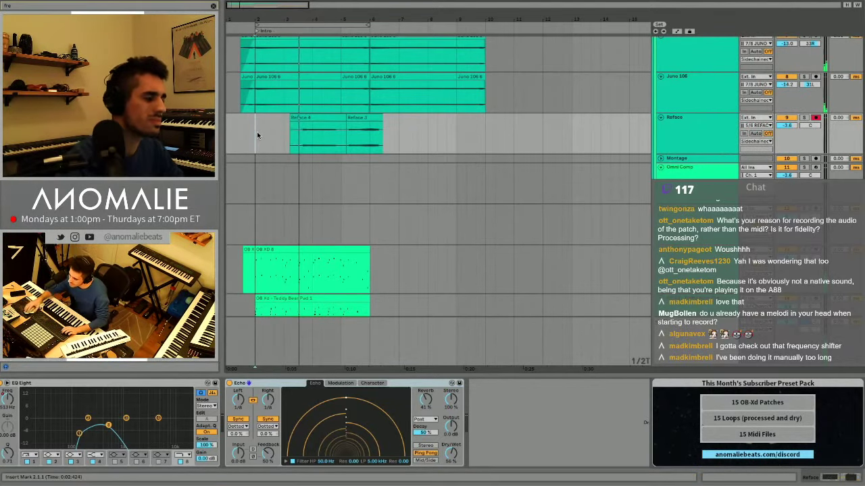
scroll(358, 152, "down", 1)
scroll(541, 139, "up", 1)
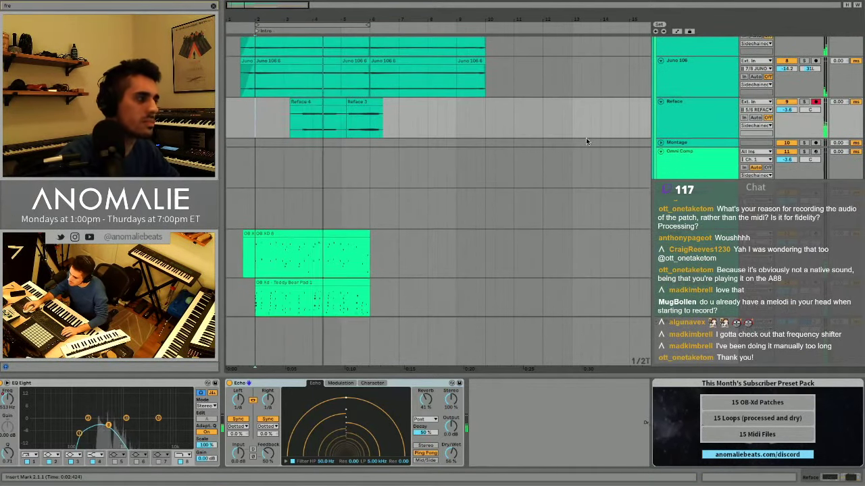
Solo the Reface track and automate its Echo Dry/Wet to rise from 33% to 56% around the start of the second clip.
left_click(690, 132)
key("space")
right_click(452, 456)
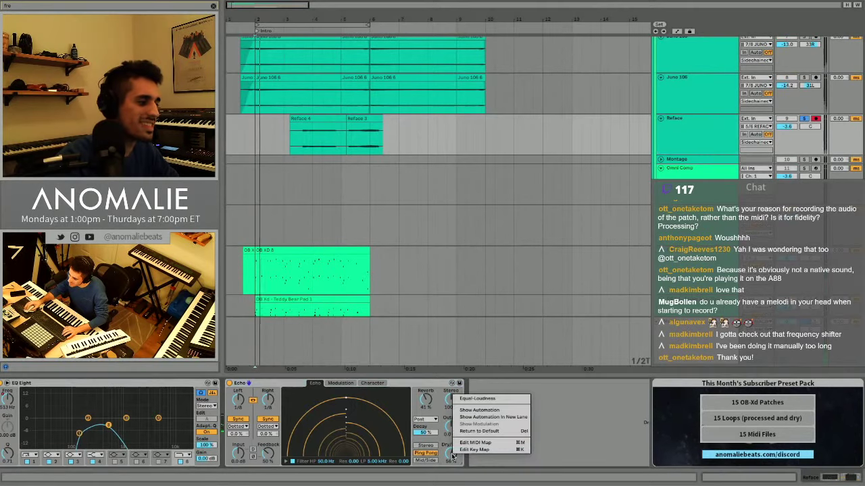
left_click(478, 410)
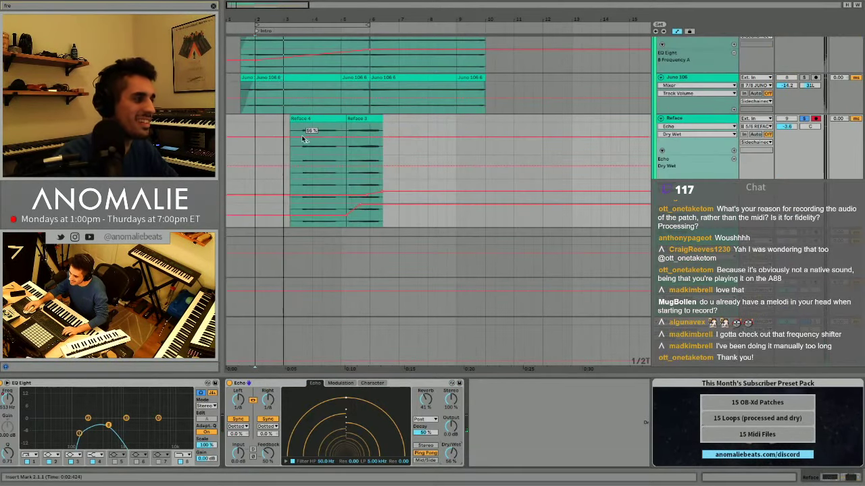
key("space")
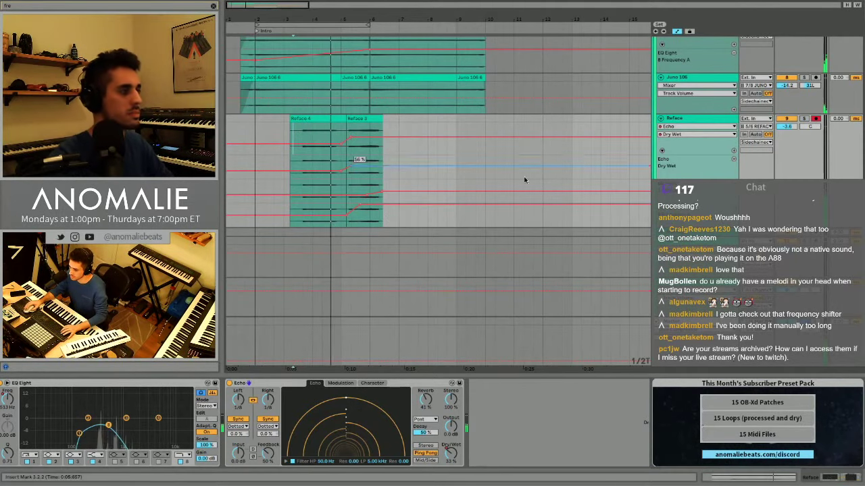
Add a Reverb before the Echo on the Reface track, with Dry/Wet at 50% and Decay Time at 2.20 s.
left_click_drag(112, 102, 205, 427)
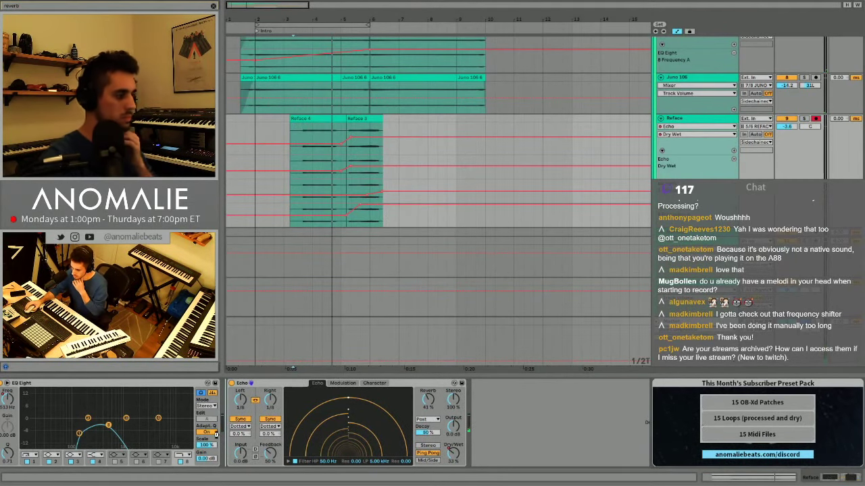
key("space")
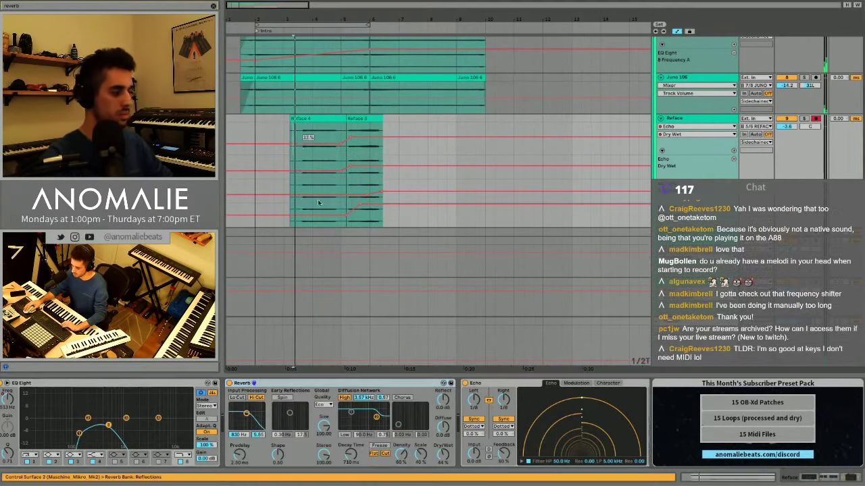
left_click_drag(442, 457, 442, 448)
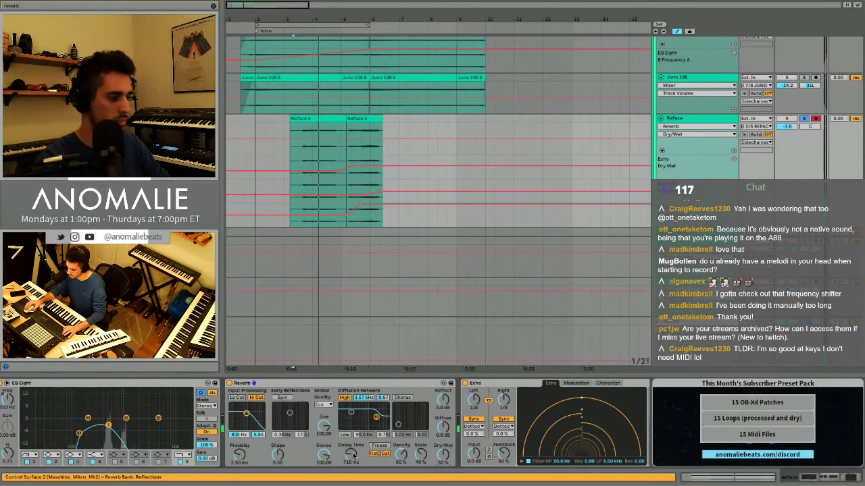
left_click_drag(350, 455, 350, 435)
key("space")
key("space")
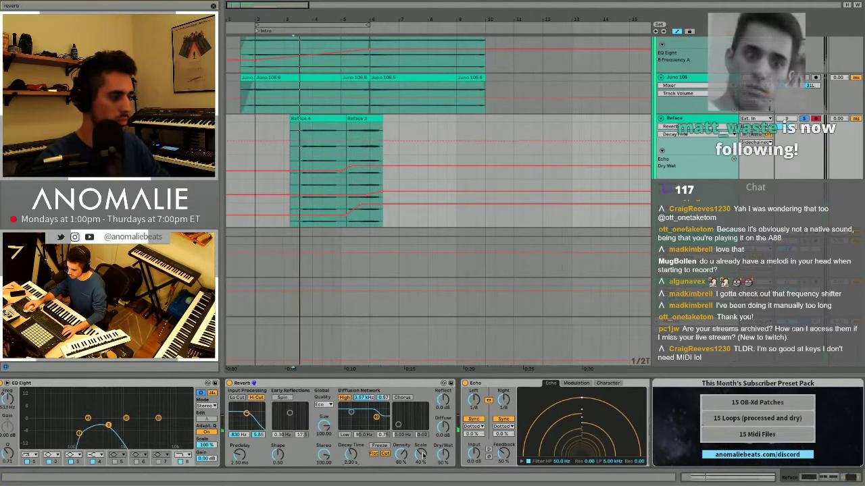
Automate the Reverb's Dry/Wet on the Reface track to drop from 50% to 17% at the start of the second clip.
right_click(444, 455)
left_click(470, 417)
left_click(338, 167)
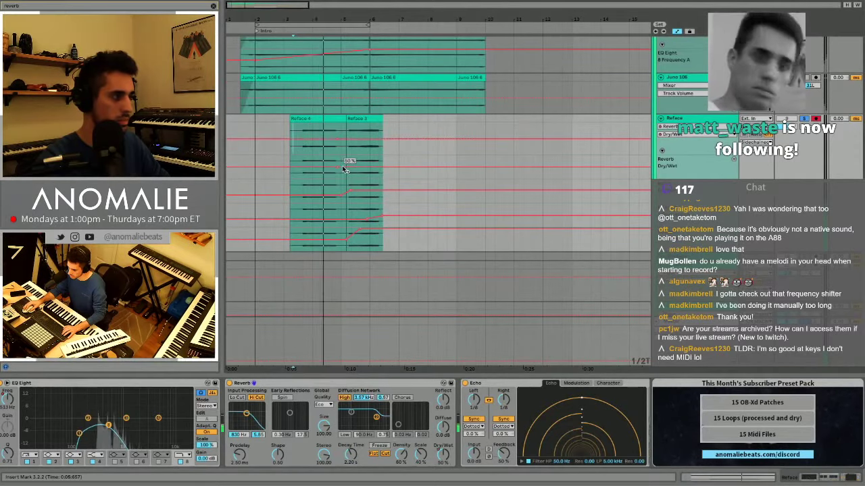
left_click_drag(346, 167, 345, 179)
Move the Reverb before the EQ Eight on the Reface track, unsolo the track and play it in the mix.
left_click_drag(288, 385, 50, 427)
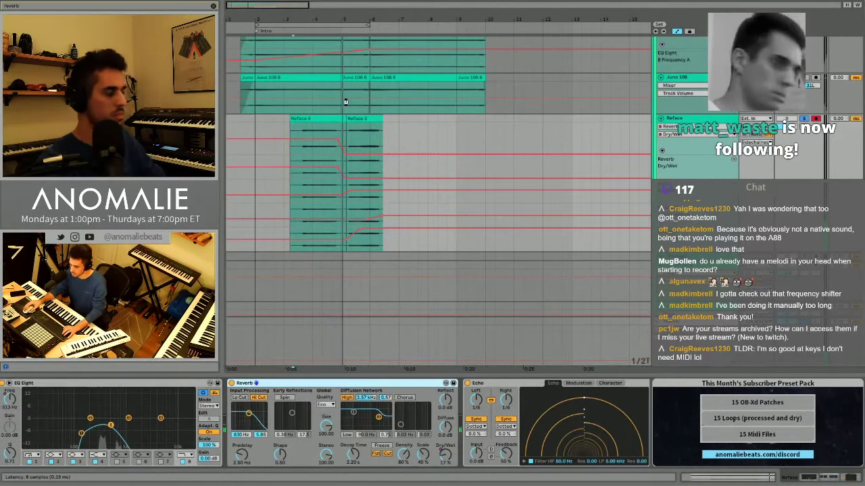
key("s")
key("space")
key("space")
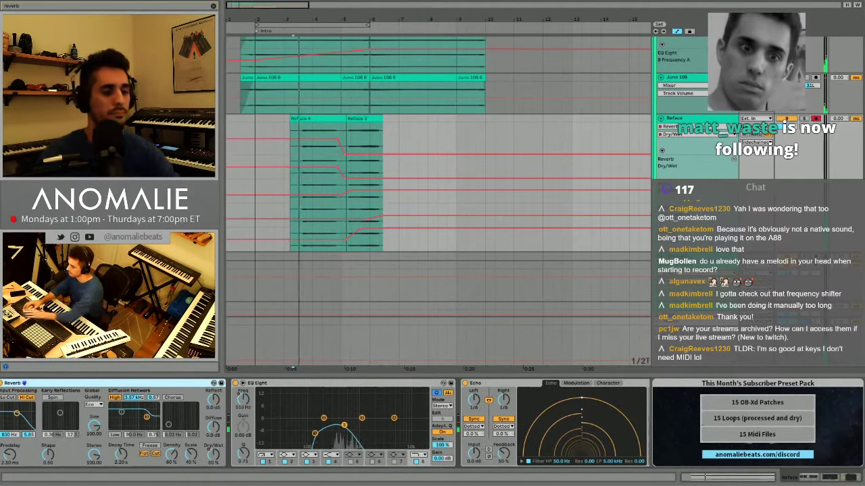
Hide the device view and the automation lanes in the arrangement.
left_click(861, 476)
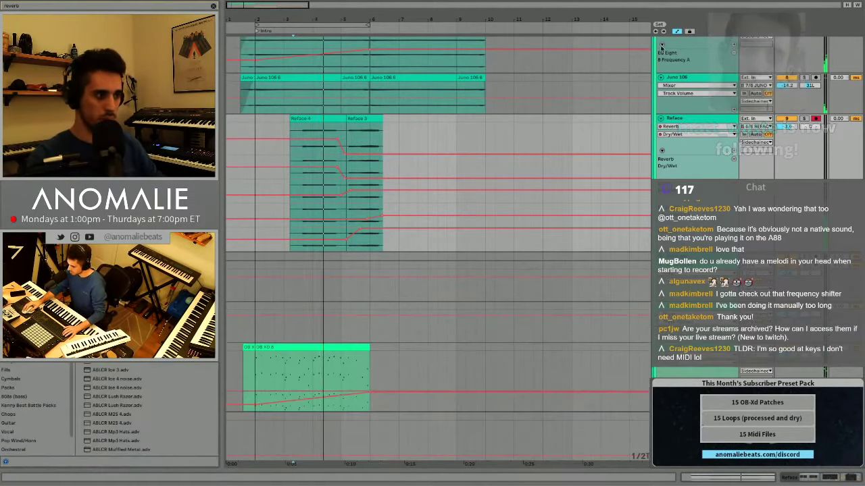
left_click(675, 31)
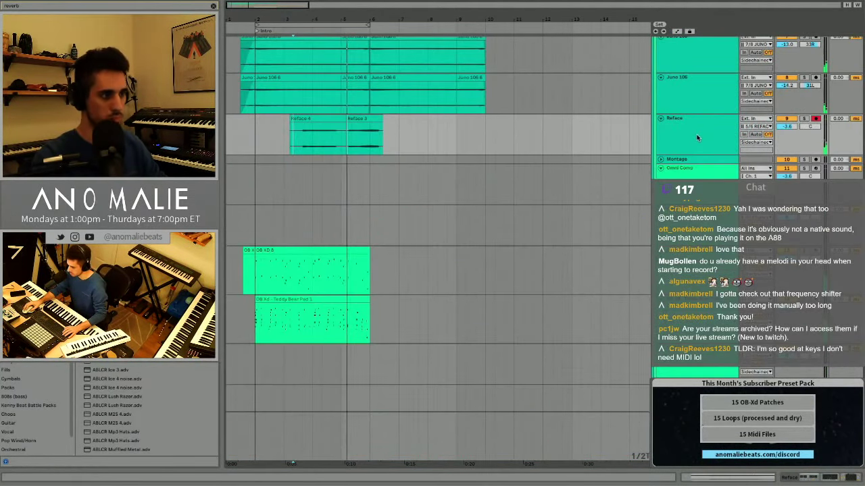
scroll(696, 155, "up", 3)
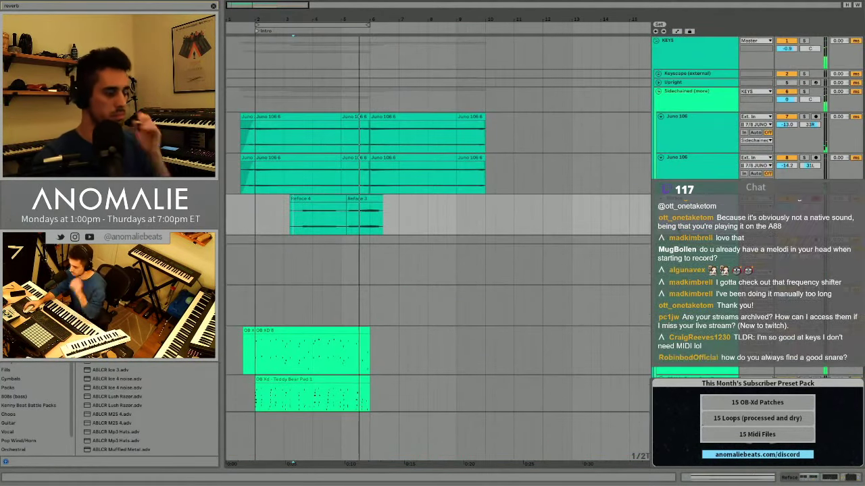
Insert an audio track named Voice Octave below the Reface track and start playback from shortly before bar 3.
key("ctrl+t")
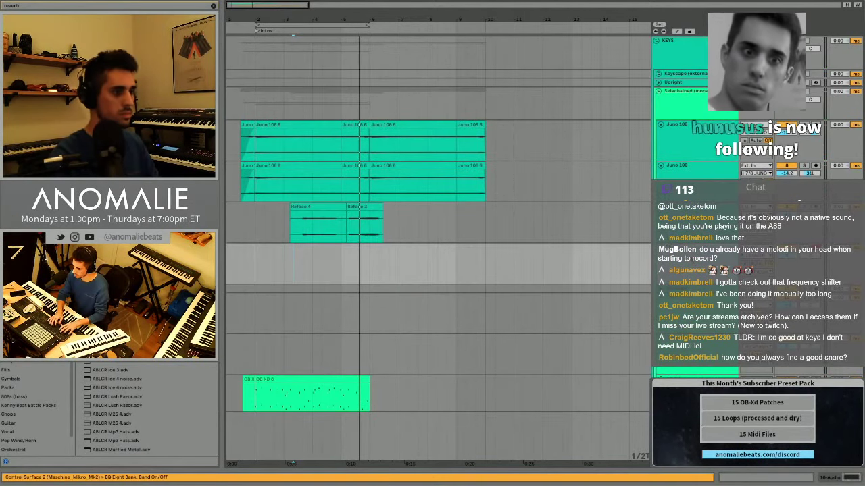
left_click(274, 269)
key("space")
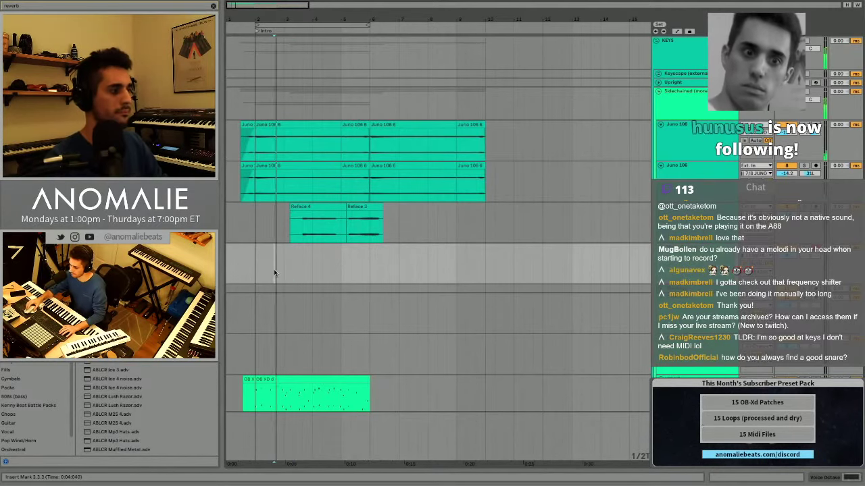
key("F9")
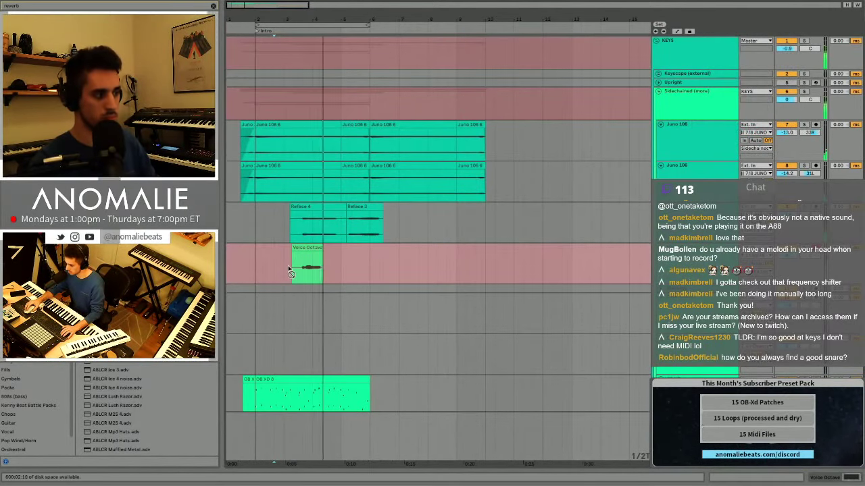
key("space")
key("ctrl+z")
Record a take on the Voice Octave track from about bar 3 to bar 5 and play it back.
key("space")
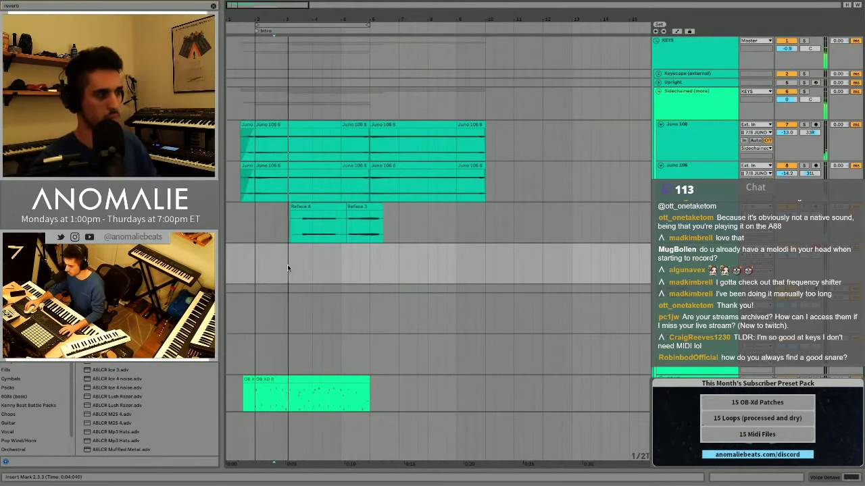
key("F9")
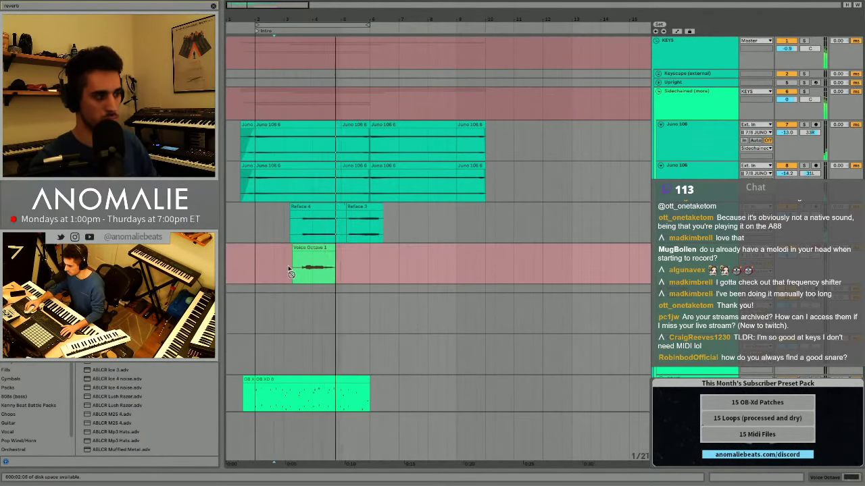
key("space")
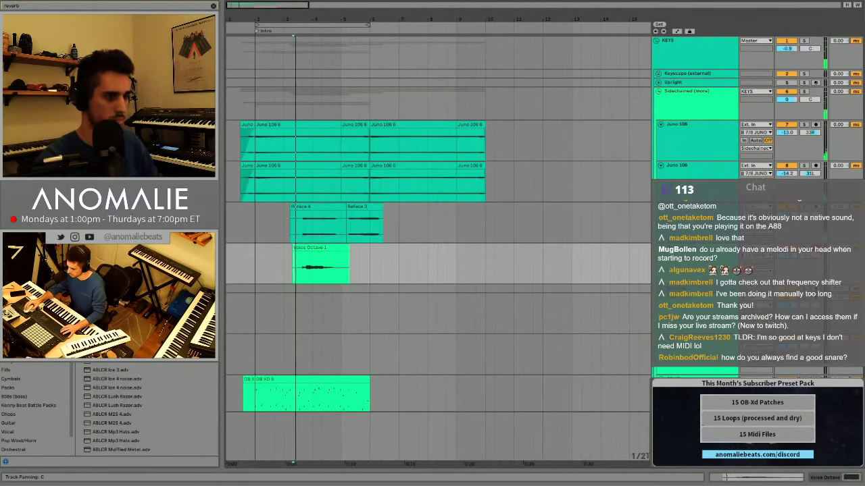
key("space")
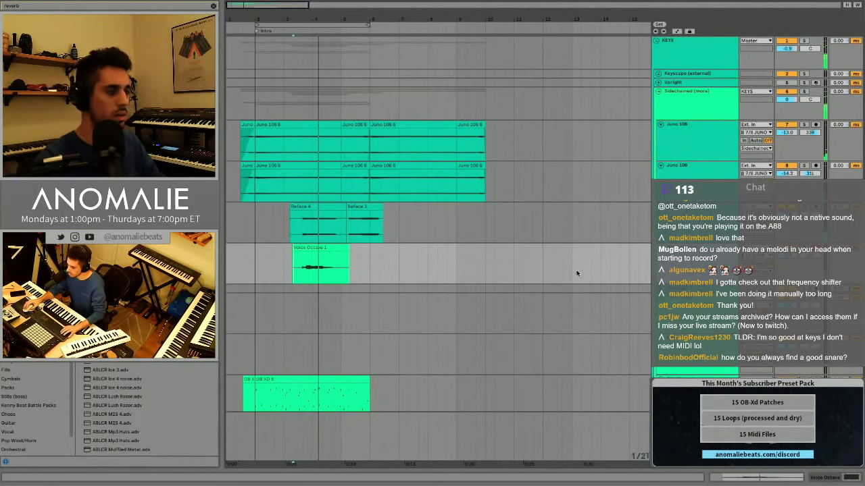
Duplicate the Voice Octave track, delete the copied clip and place the insert marker just before bar 3 on the copy.
key("super+d")
left_click(327, 289)
key("Delete")
left_click(286, 300)
key("F9")
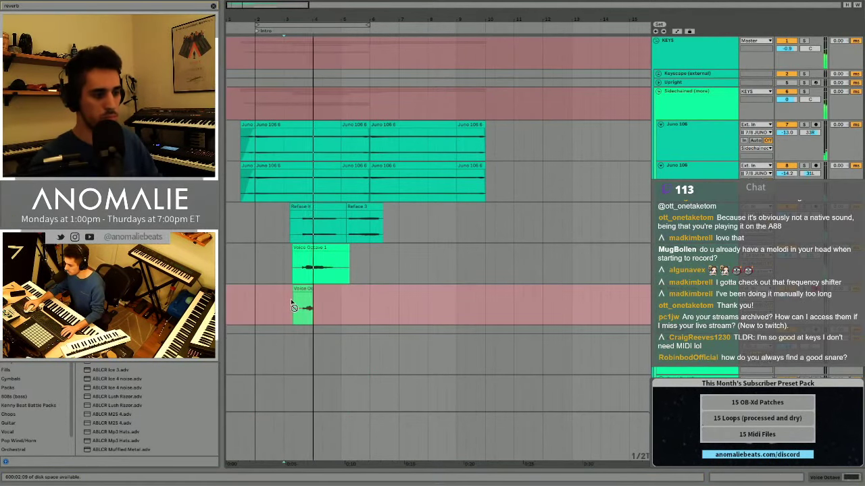
key("space")
key("super+z")
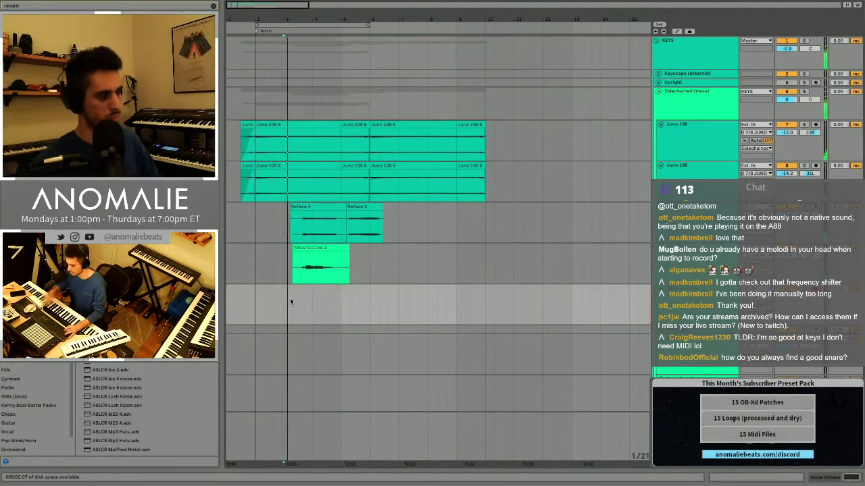
key("F9")
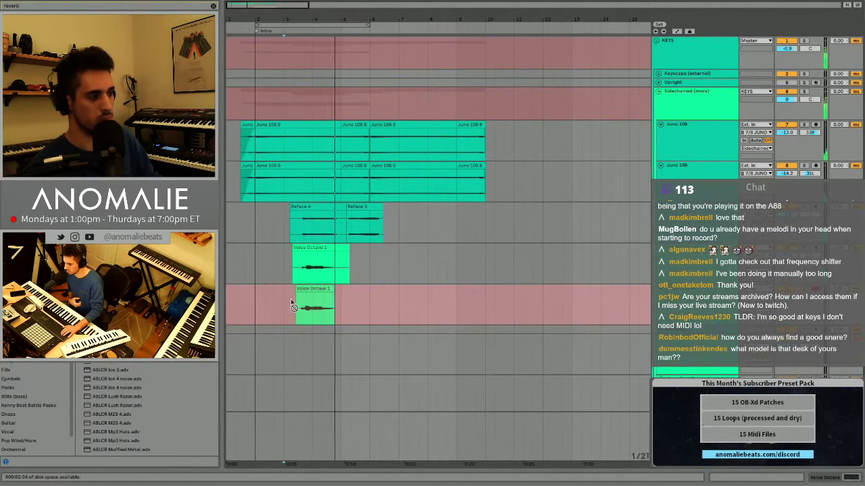
key("space")
key("ctrl+z")
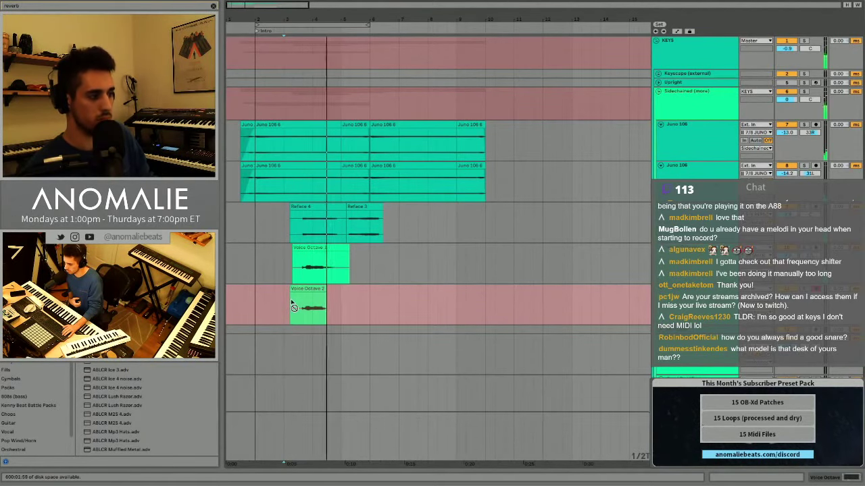
Record a take on the duplicated Voice Octave track from about bar 3 to bar 5 and play it back.
key("space")
key("space")
scroll(473, 203, "down", 8)
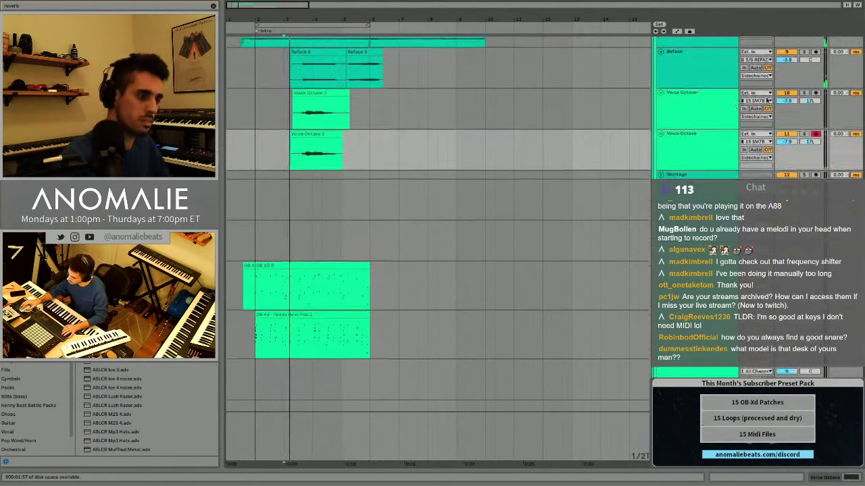
scroll(568, 140, "up", 5)
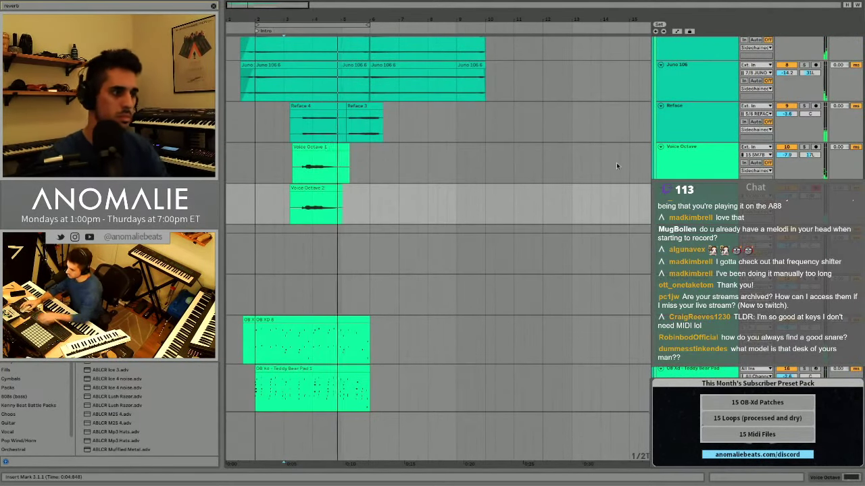
key("space")
Group the two Voice Octave tracks, solo the group and play it from shortly after bar 3.
left_click(816, 146)
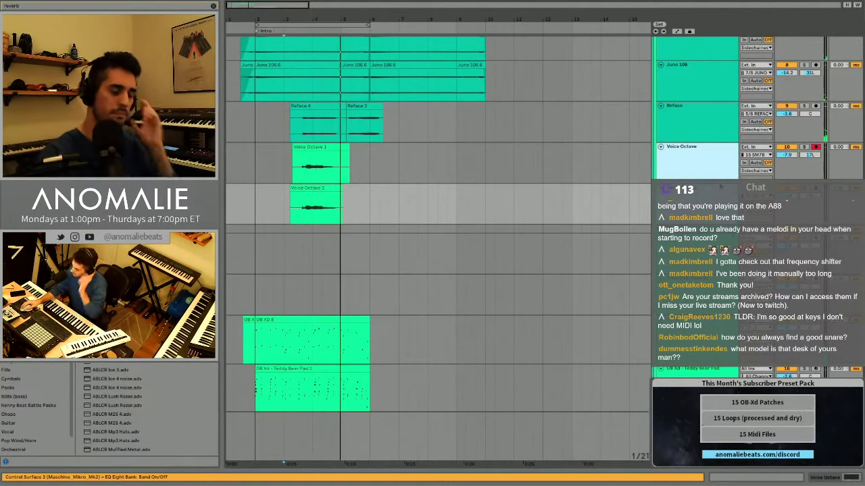
key("ctrl+g")
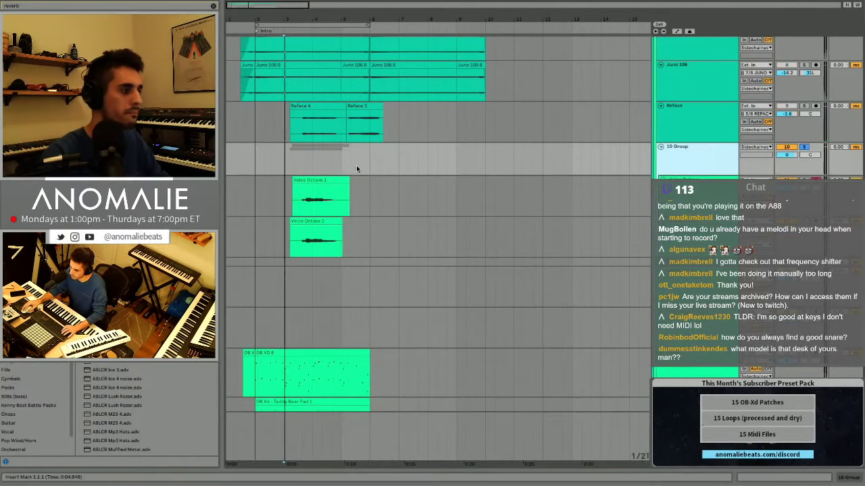
left_click(300, 165)
Add an EQ Eight to the Voice Octave group and set its low-cut band to 102 Hz.
key("shift+Tab")
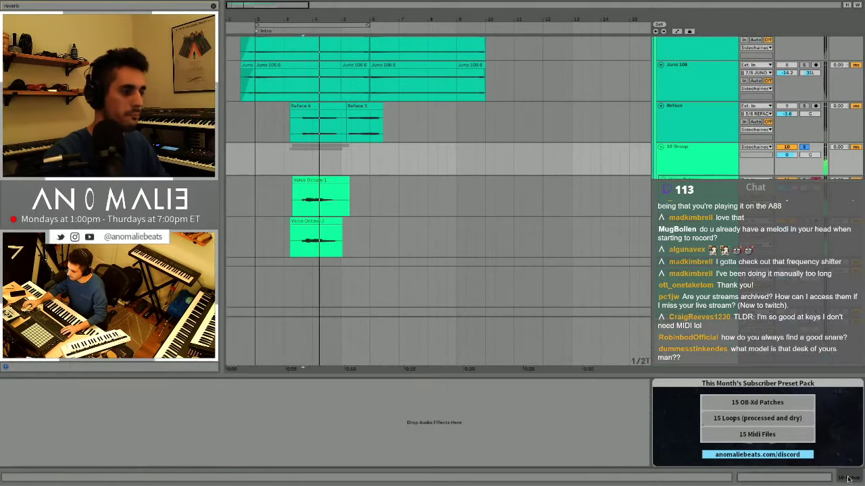
left_click(689, 168)
key("ctrl+f")
type("eq")
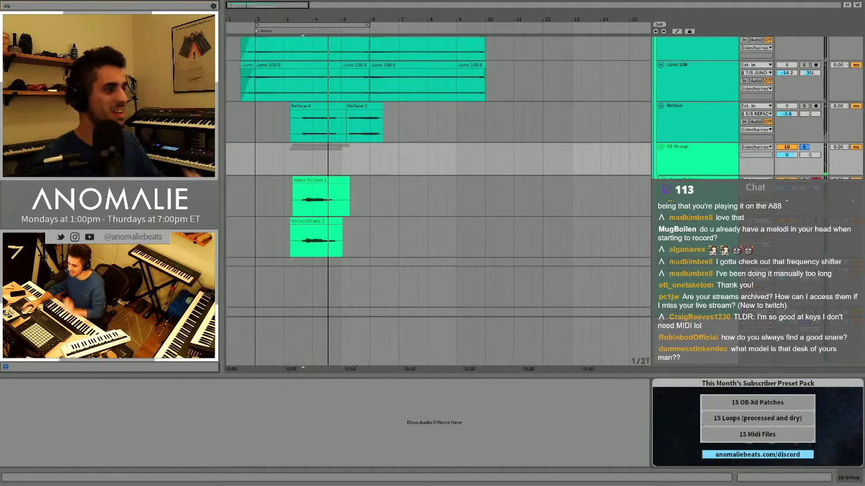
key("Return")
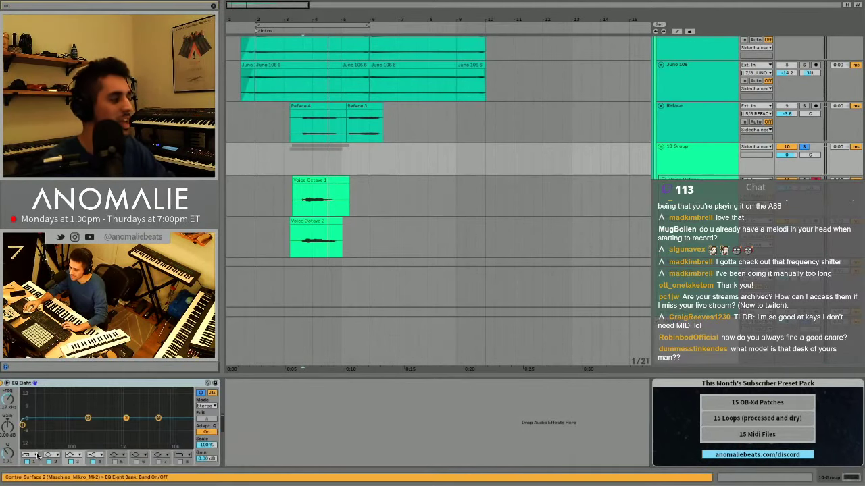
left_click(22, 423)
left_click_drag(11, 400, 11, 389)
key("space")
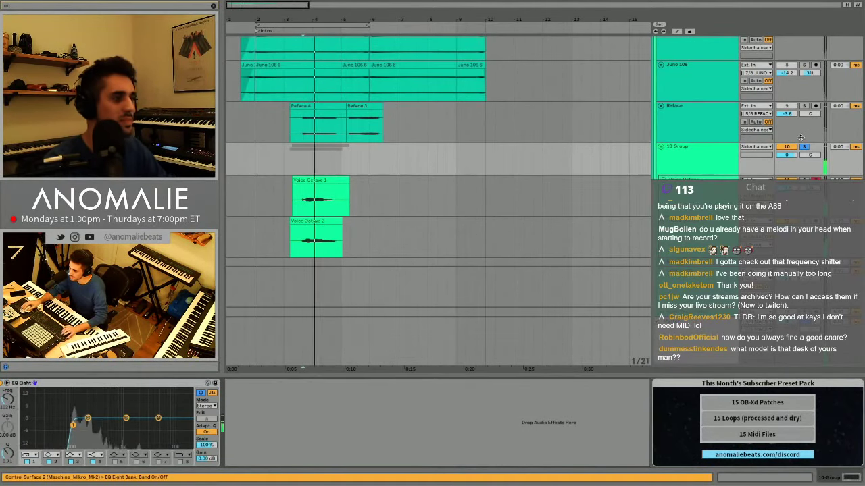
Show the Reface track's EQ Eight 8 Frequency A automation and raise its flat section before the Reface 3 clip.
left_click(689, 121)
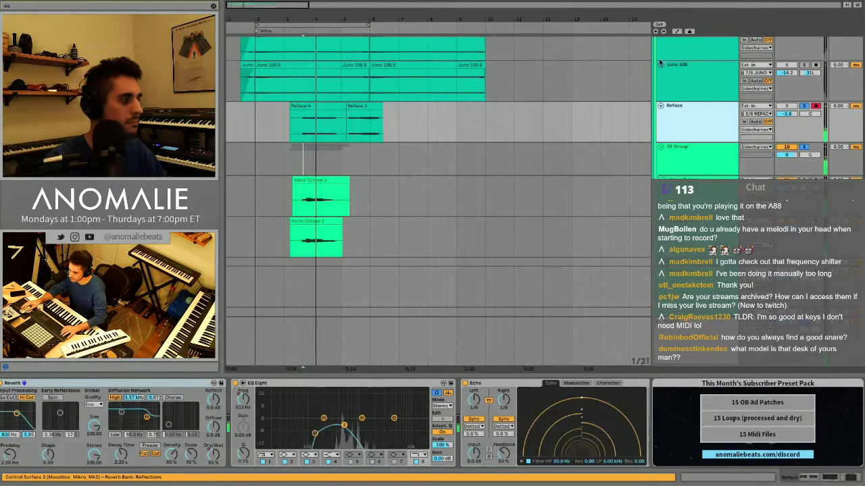
key("space")
right_click(244, 398)
left_click(260, 403)
key("space")
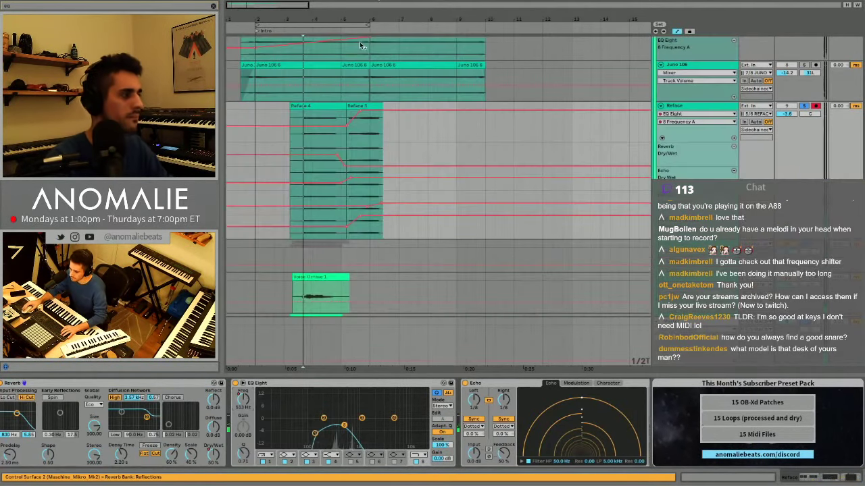
left_click_drag(299, 19, 298, 59)
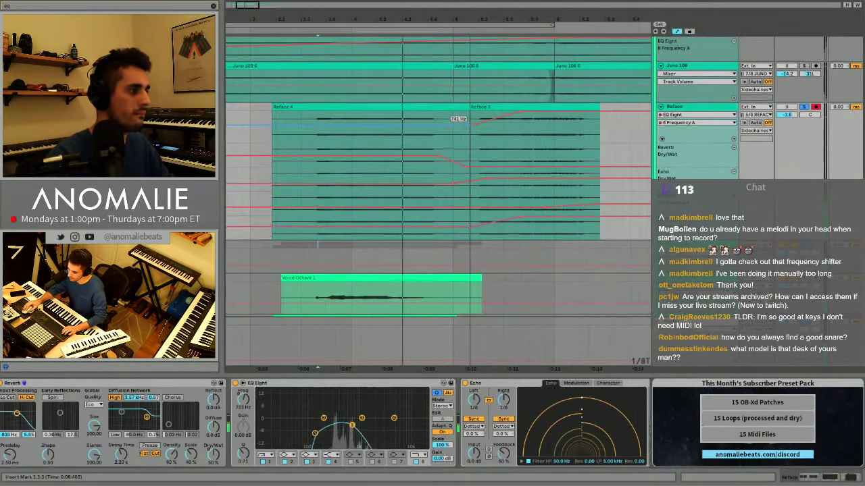
key("space")
left_click(307, 118)
key("space")
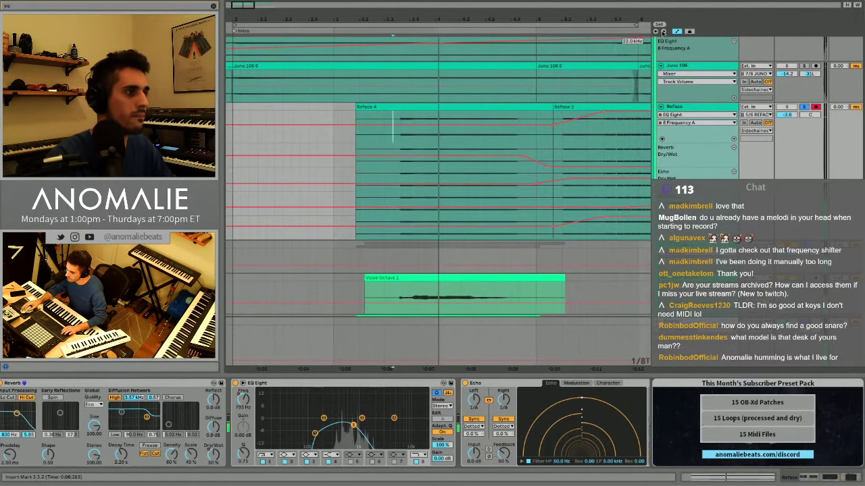
Lock the automation envelopes and hide the automation lanes in the arrangement.
left_click(678, 31)
left_click(679, 30)
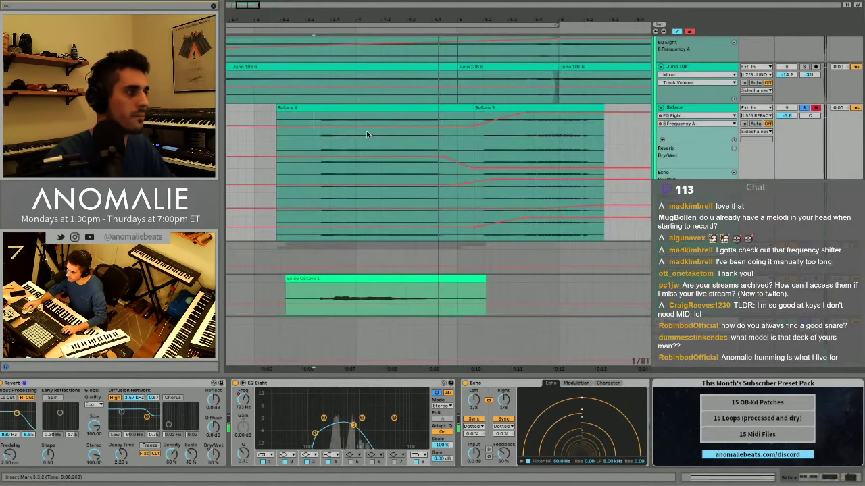
left_click(680, 31)
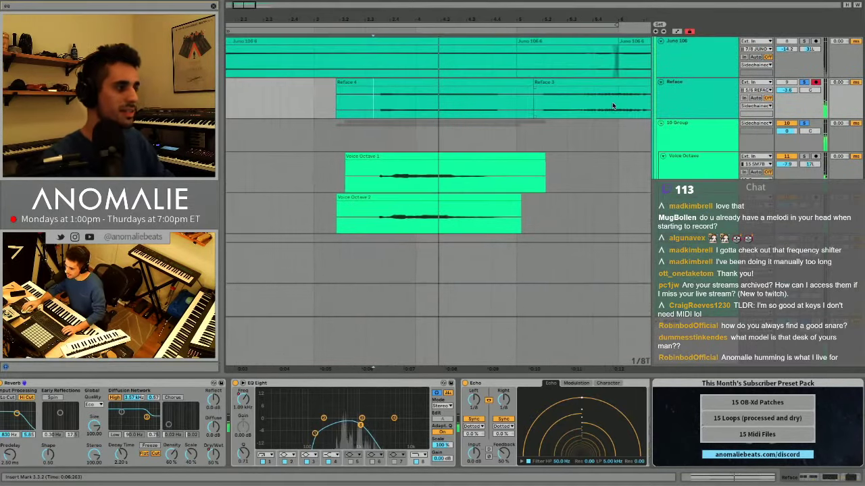
Listen to the soloed Voice Octave 1 clip and split it at 4.2.2 and 4.4.2.
left_click(415, 190)
key("space")
key("space")
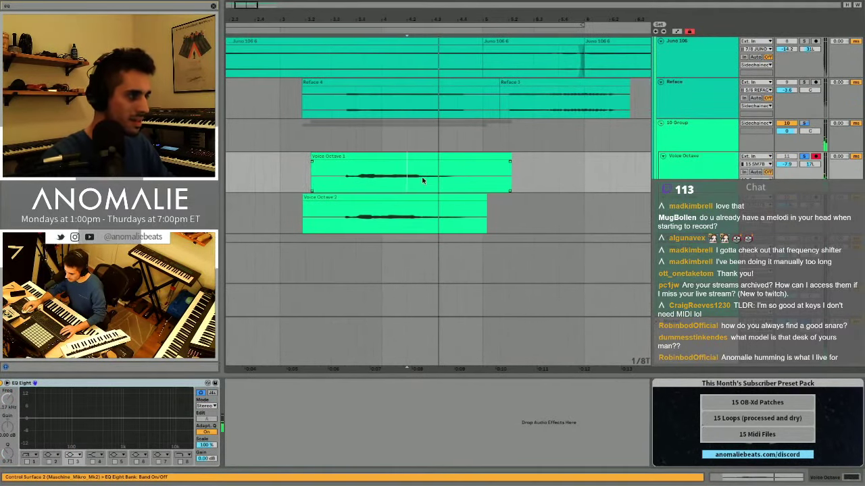
key("space")
left_click_drag(416, 177, 465, 174)
key("super+e")
Turn off warping on the middle Voice Octave 1 piece, detune it to -37 ct, and move its start slightly later with a crossfade.
double_click(435, 167)
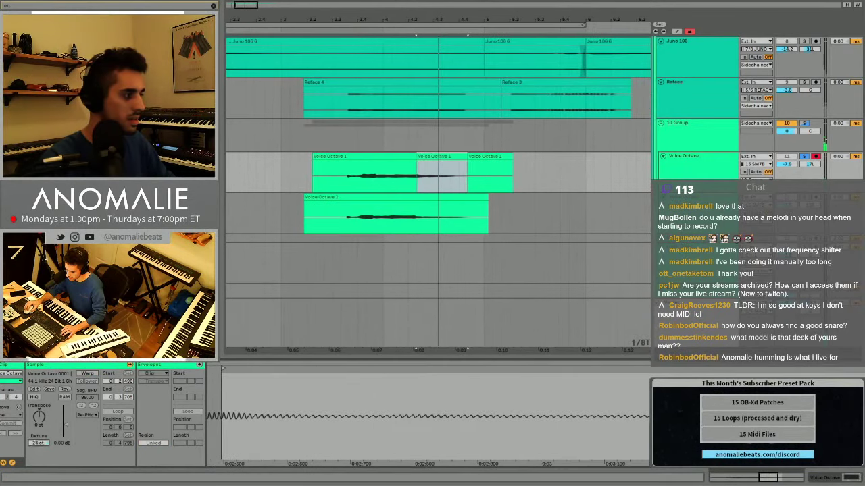
key("space")
key("space")
key("space")
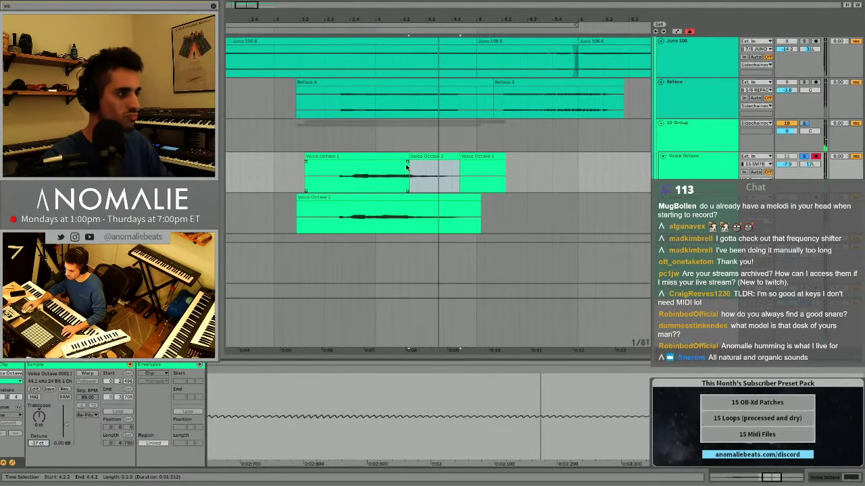
left_click_drag(408, 162, 417, 163)
left_click(387, 177)
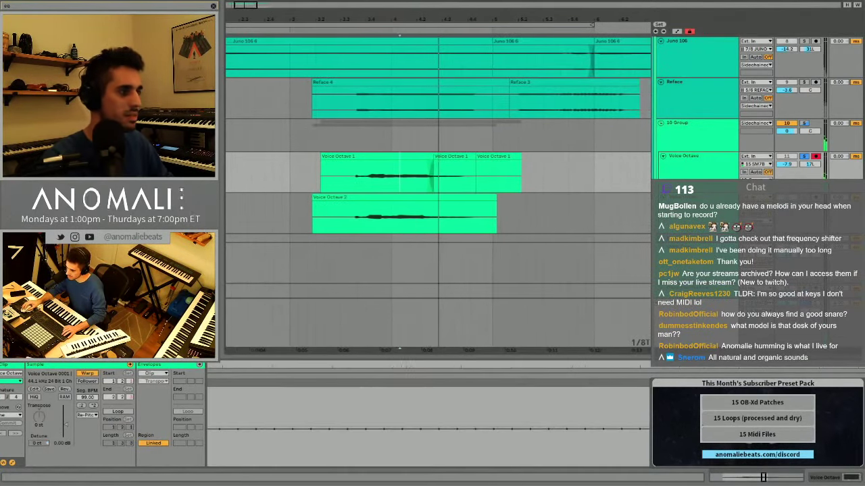
Split the Voice Octave 2 clip at 4.2.1 and 4.3.1 and move the middle piece's start slightly later.
left_click(440, 216)
left_click(429, 216)
key("ctrl+e")
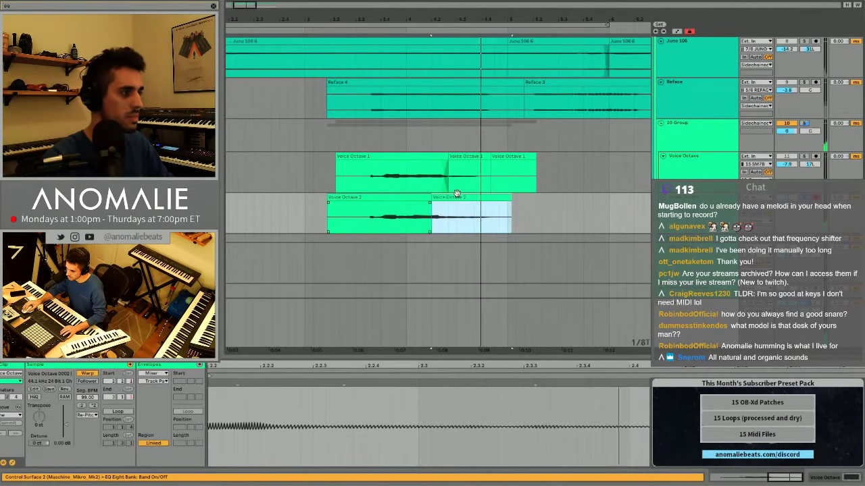
left_click(464, 227)
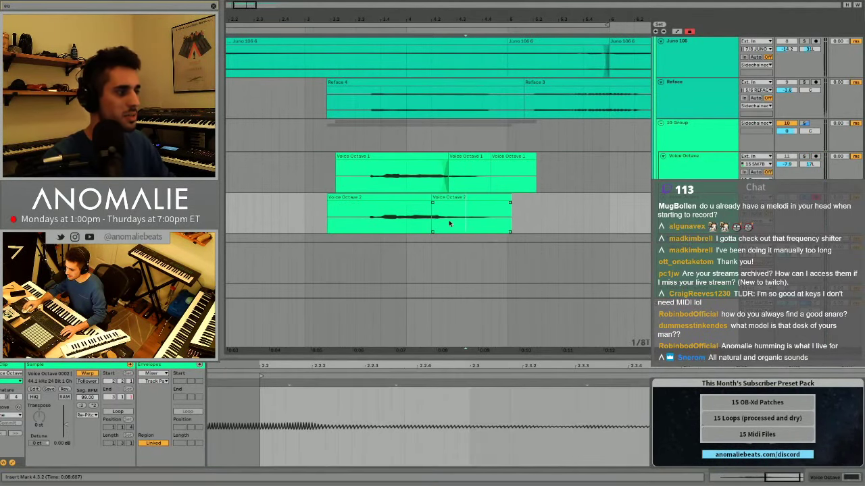
left_click_drag(450, 223, 435, 215)
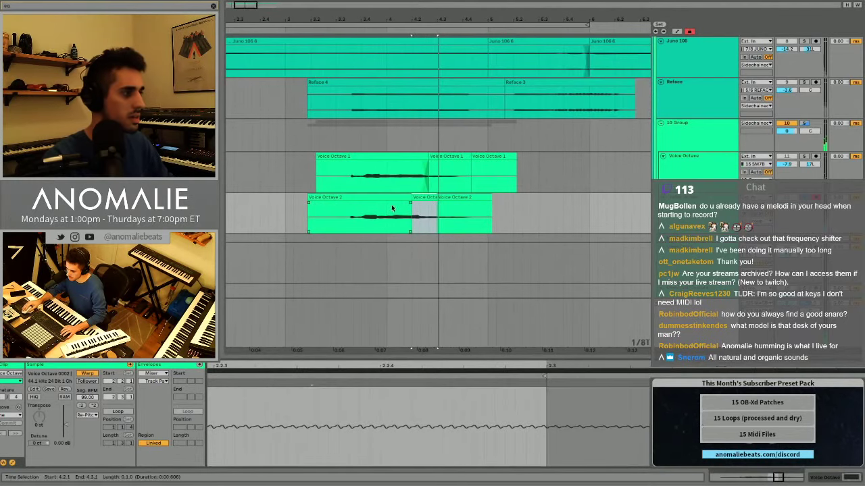
left_click(408, 198)
left_click_drag(420, 201, 422, 200)
Turn off warping on the short middle Voice Octave 2 piece and detune it to -35 ct while listening.
double_click(429, 198)
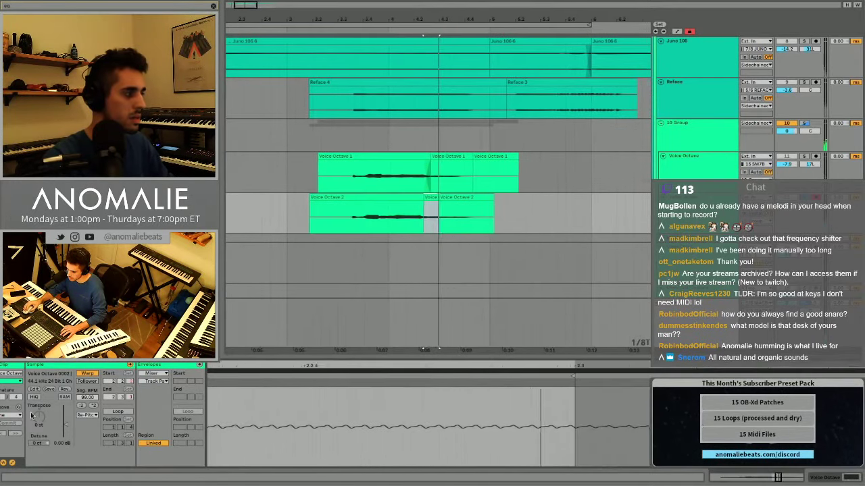
left_click(87, 373)
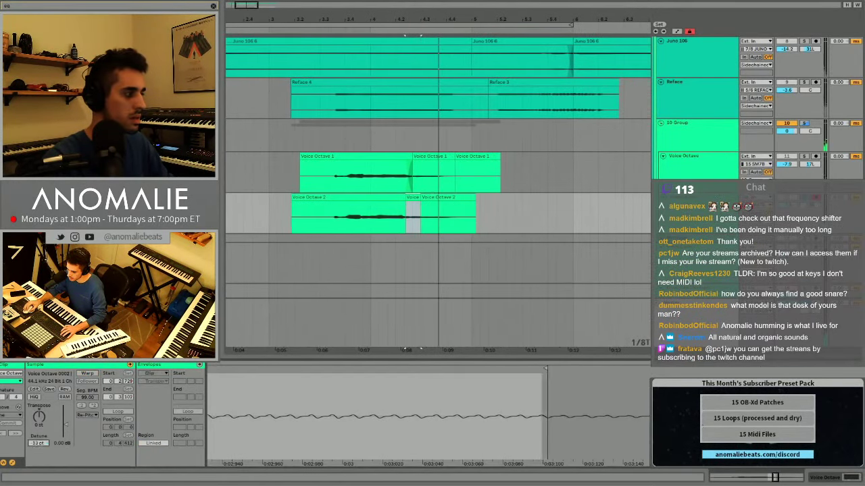
key("space")
key("space")
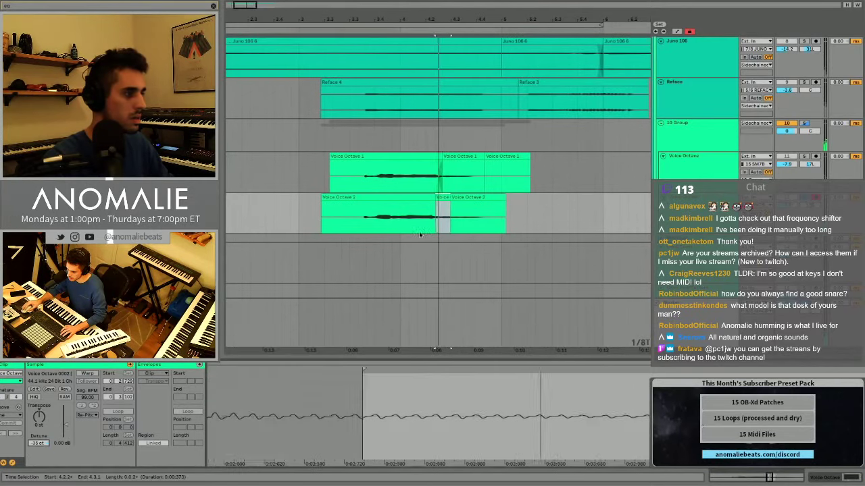
Crossfade both joins of the short detuned Voice Octave 2 piece and play back the take.
left_click(433, 226)
scroll(443, 228, "up", 5)
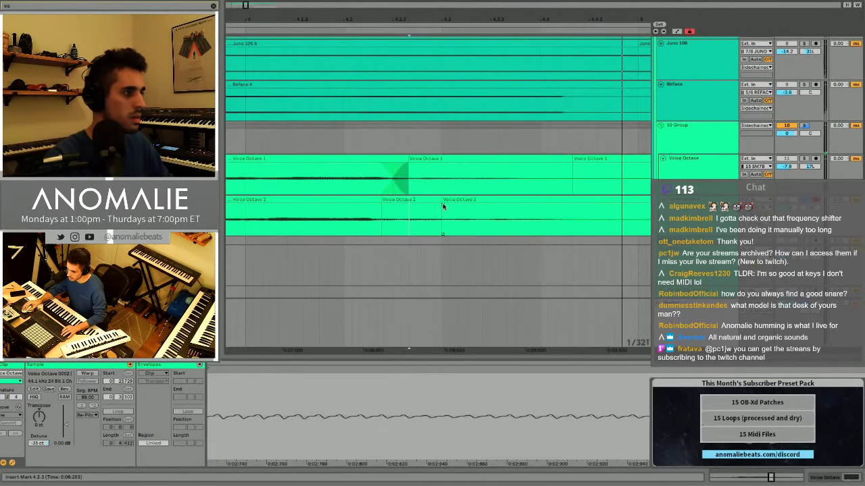
left_click_drag(442, 206, 425, 207)
key("x")
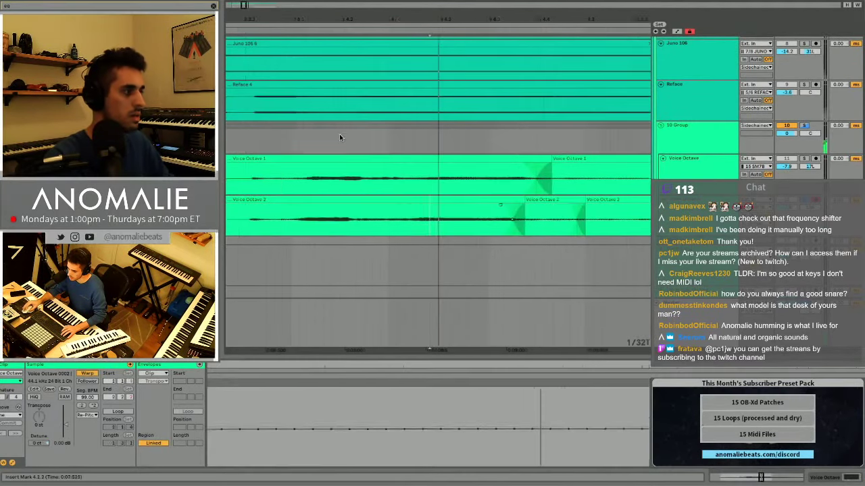
left_click(337, 220)
key("space")
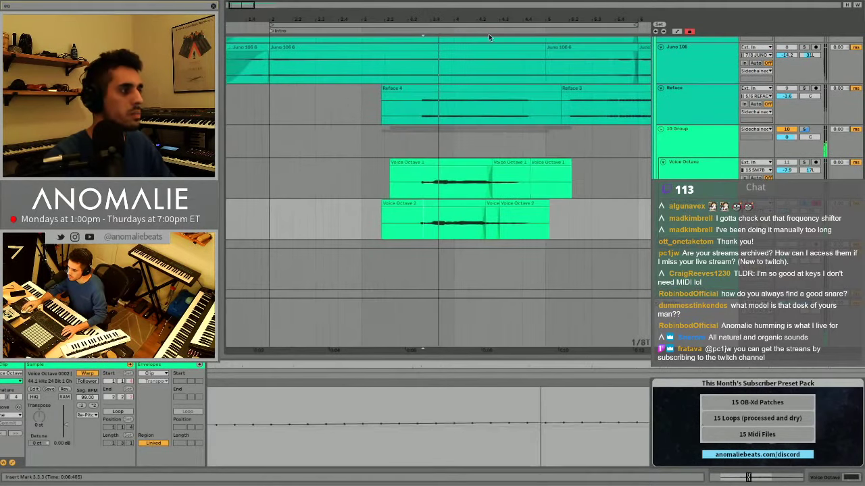
Split the Voice Octave 2 clip at 4.1.1 and 4.1.2 and shift the edges of the resulting piece slightly later.
scroll(443, 220, "up", 5)
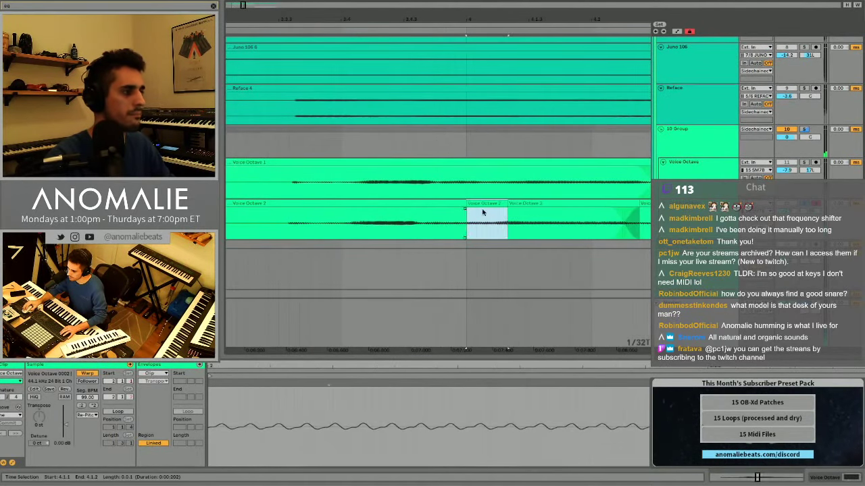
double_click(479, 203)
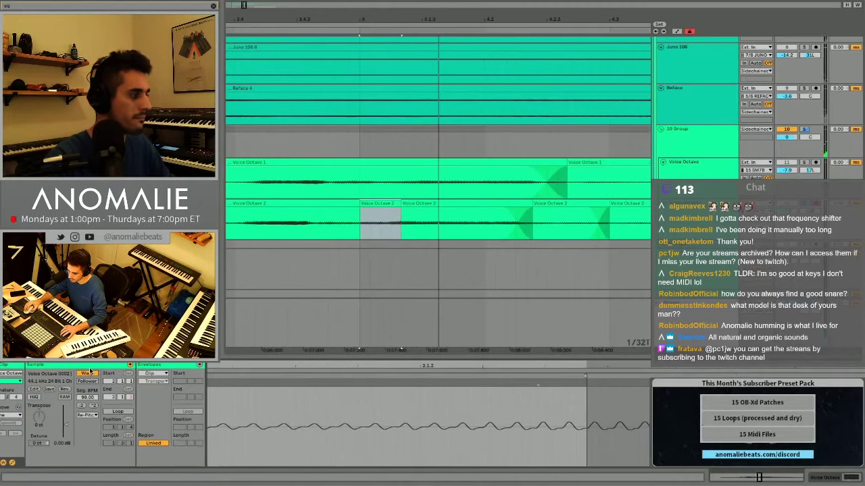
key("space")
left_click(374, 222)
left_click(376, 205)
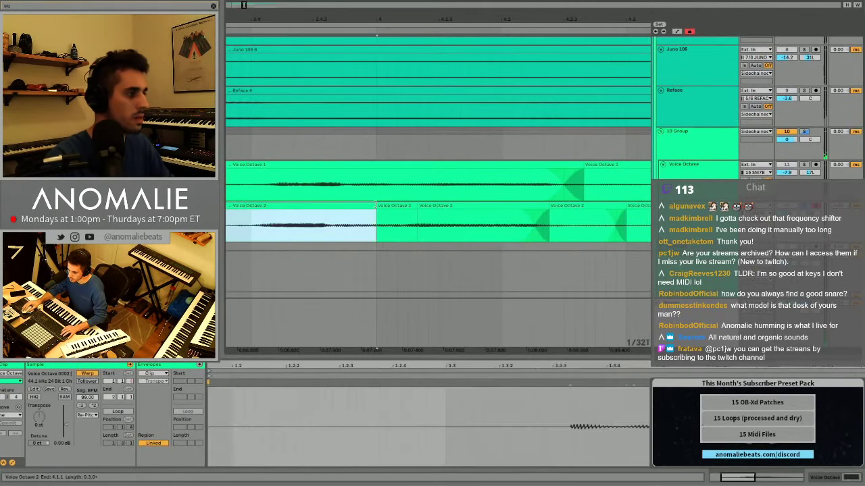
left_click(398, 220)
key("space")
left_click_drag(376, 204, 436, 205)
key("space")
Turn off warping on the Voice Octave 2 piece at bar 4 and detune it to 26 ct while listening.
double_click(419, 206)
key("space")
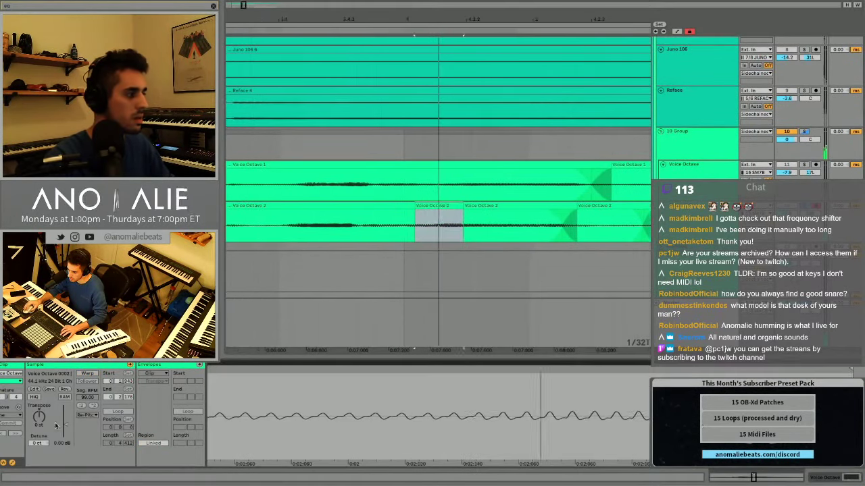
left_click_drag(39, 444, 39, 426)
key("space")
key("space")
scroll(303, 197, "up", 1)
key("space")
Crossfade both joins of the Voice Octave 2 piece at bar 4 and play the passage from just before it.
left_click(320, 227)
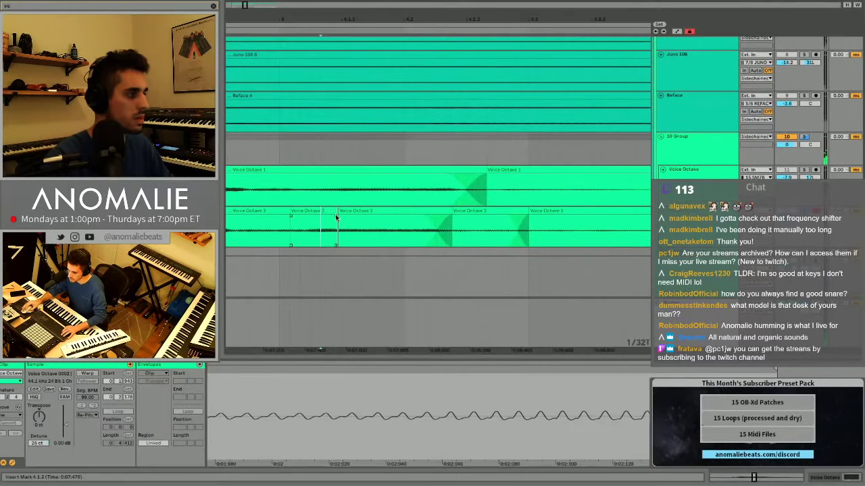
left_click_drag(336, 218, 341, 217)
left_click_drag(291, 217, 266, 217)
left_click(258, 224)
key("space")
scroll(842, 176, "up", 1)
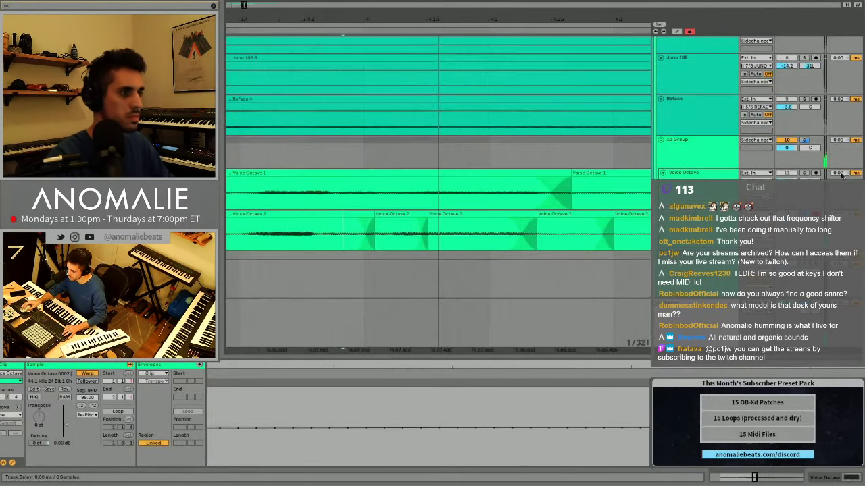
Turn off the voice group's solo and play the Voice Octave takes in the full mix from shortly before bar 4.
scroll(842, 176, "up", 1)
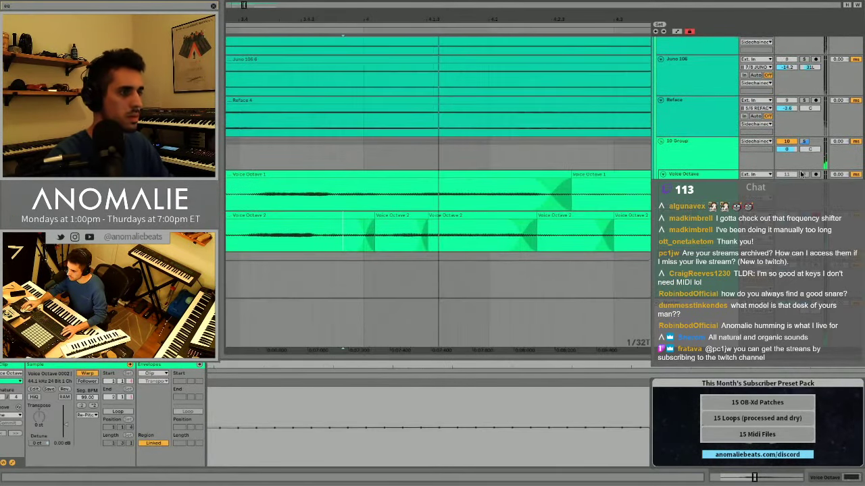
left_click(804, 175)
key("space")
scroll(567, 149, "down", 3)
scroll(343, 173, "down", 3)
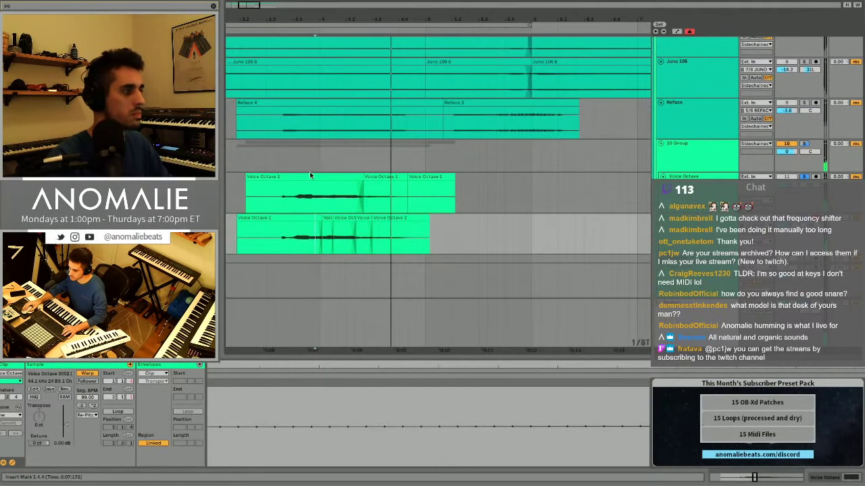
left_click(281, 199)
key("s")
key("space")
key("space")
Rename the group holding the two Voice Octave tracks as Low Octaves.
left_click(699, 162)
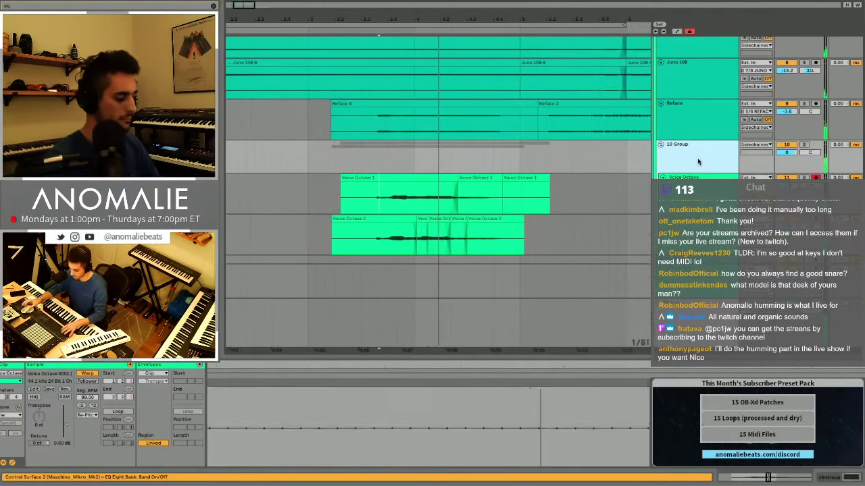
key("super+r")
type("Low Octaves")
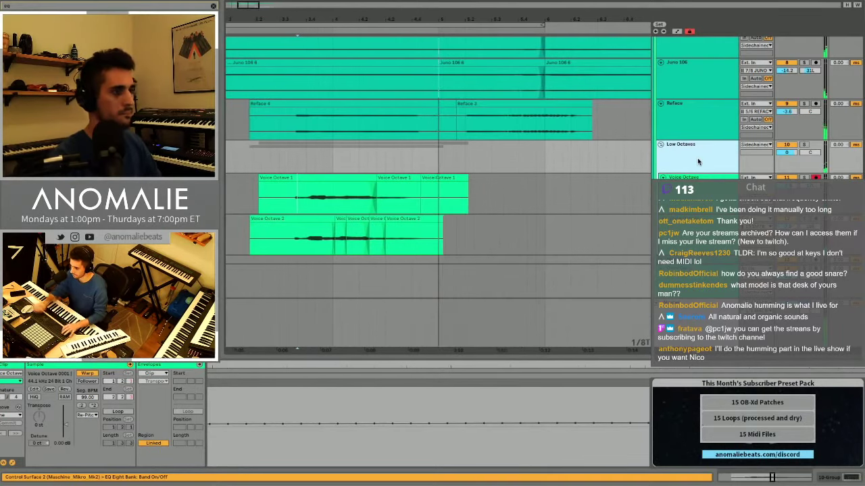
key("Return")
key("space")
key("space")
Add a Reverb after the Low Octaves EQ and set its decay time to 1.78 s and dry/wet to 28%.
key("shift+Tab")
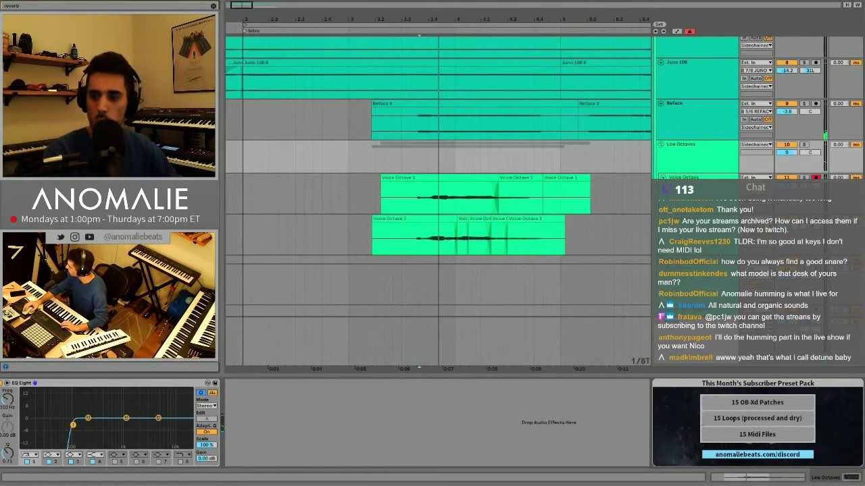
key("Return")
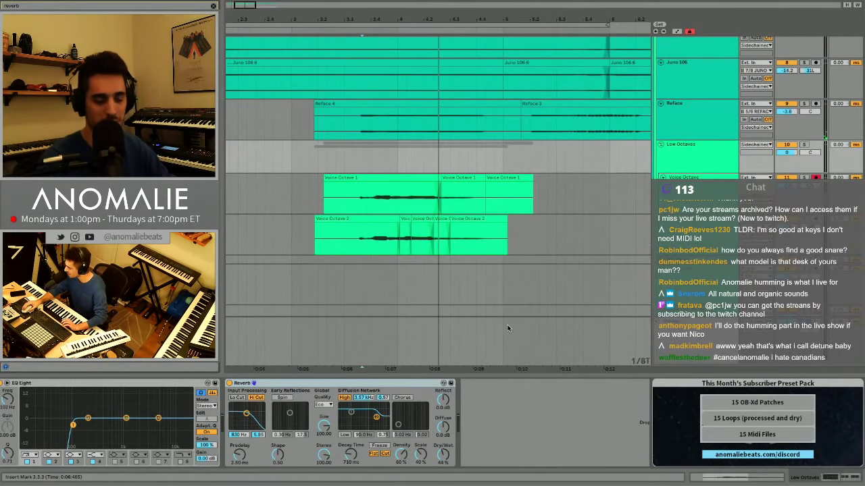
left_click_drag(440, 464, 439, 474)
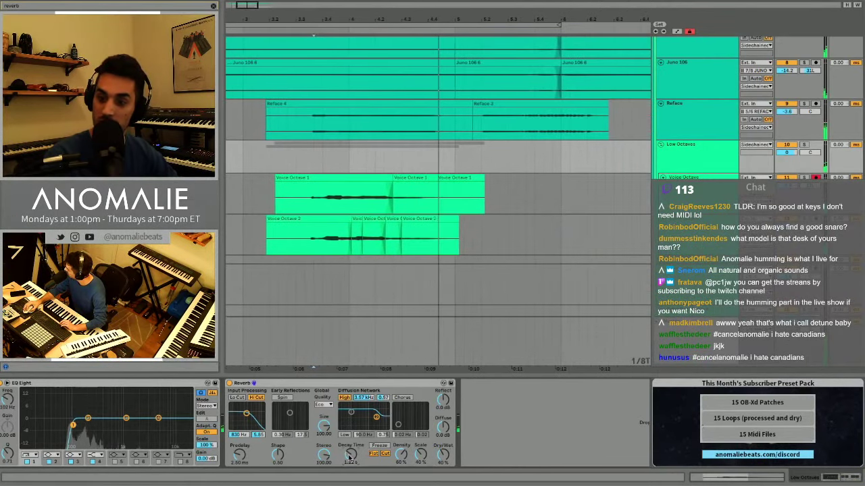
key("space")
key("space")
left_click_drag(349, 458, 350, 455)
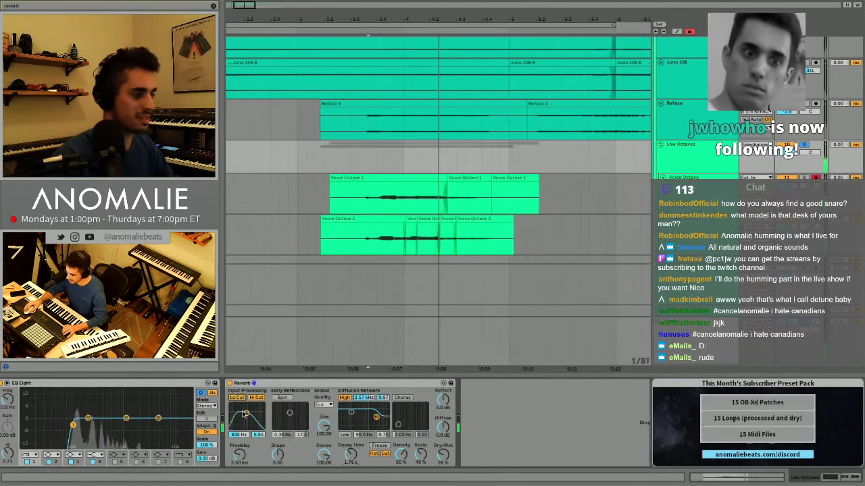
Shift the Reverb's input filter to 3.02 kHz and raise the Low Octaves group volume to 0.3 dB.
left_click_drag(244, 413, 253, 415)
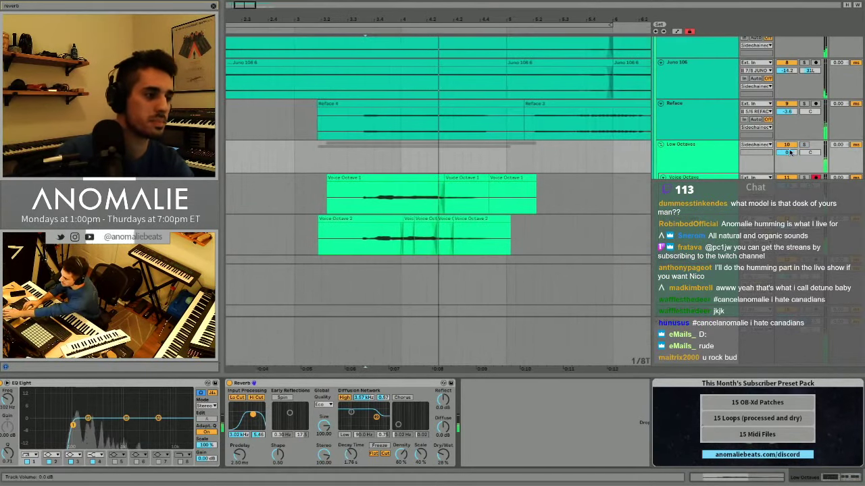
left_click_drag(790, 152, 790, 150)
Arm the Drums track in the Addictive Kit group for recording.
key("minus")
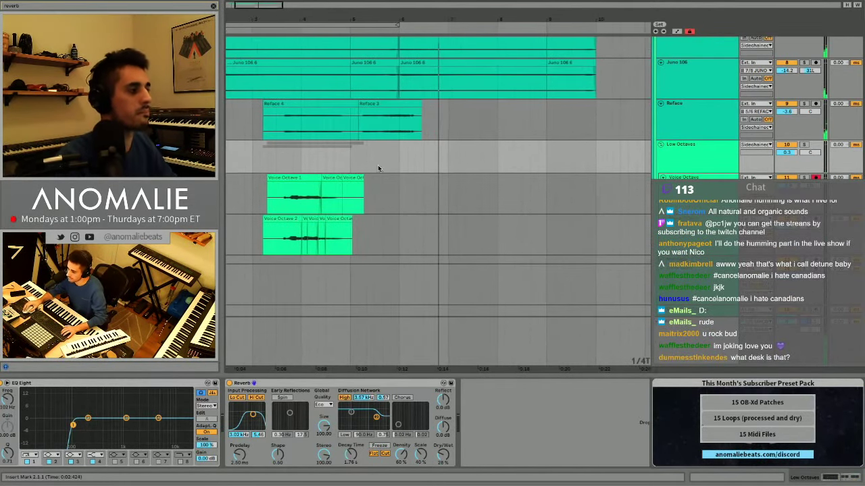
scroll(529, 169, "up", 3)
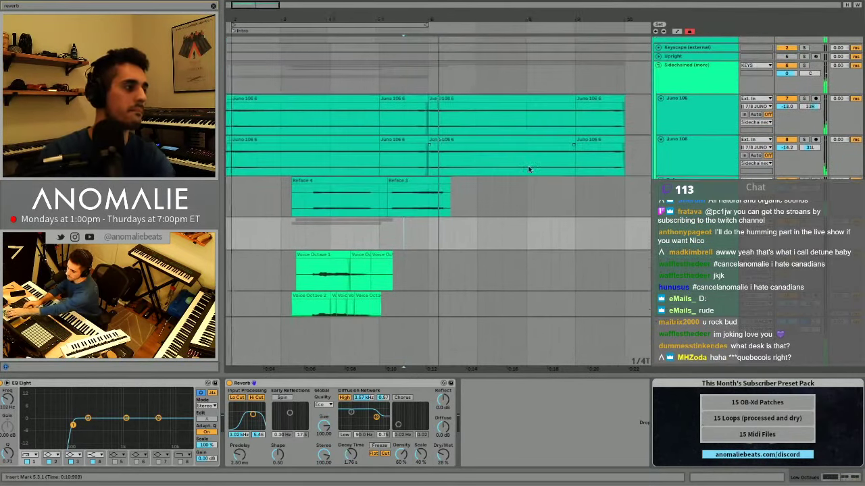
scroll(514, 177, "down", 3)
scroll(588, 197, "down", 5)
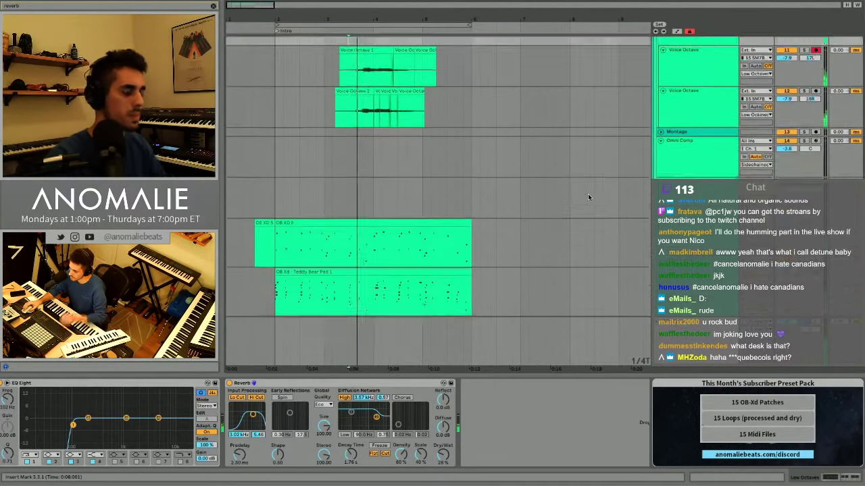
scroll(588, 196, "down", 8)
scroll(612, 197, "down", 10)
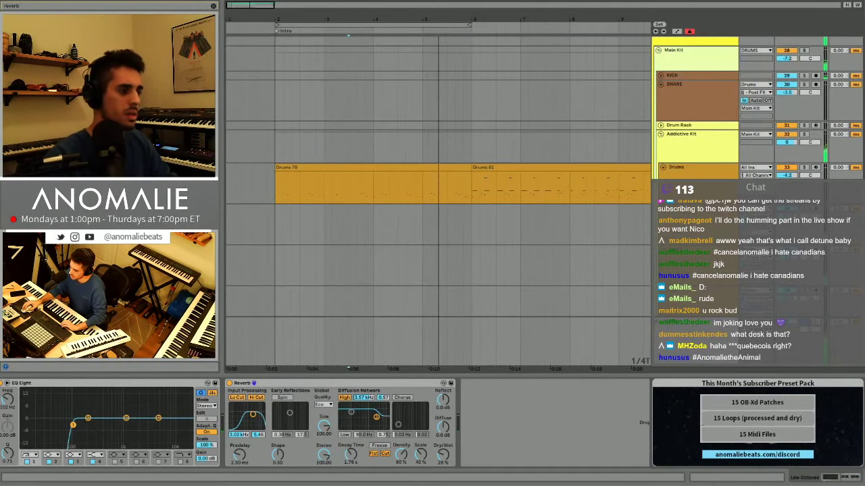
left_click(816, 167)
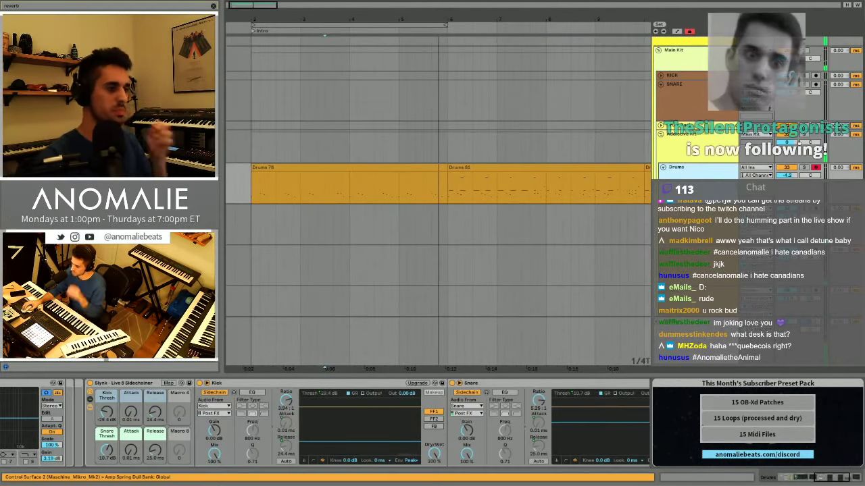
Place the ANOTHER FAV. (fill) sample just before bar 6 on the audio track below Drums and audition it.
key("Down")
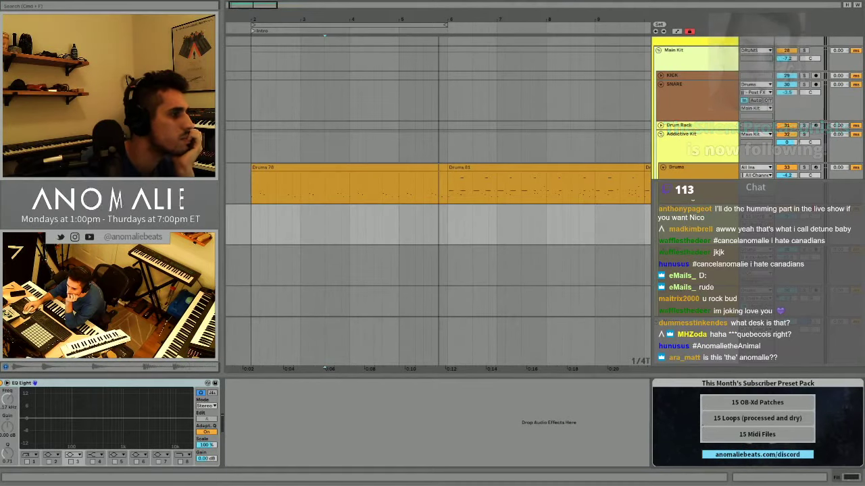
left_click_drag(135, 230, 430, 242)
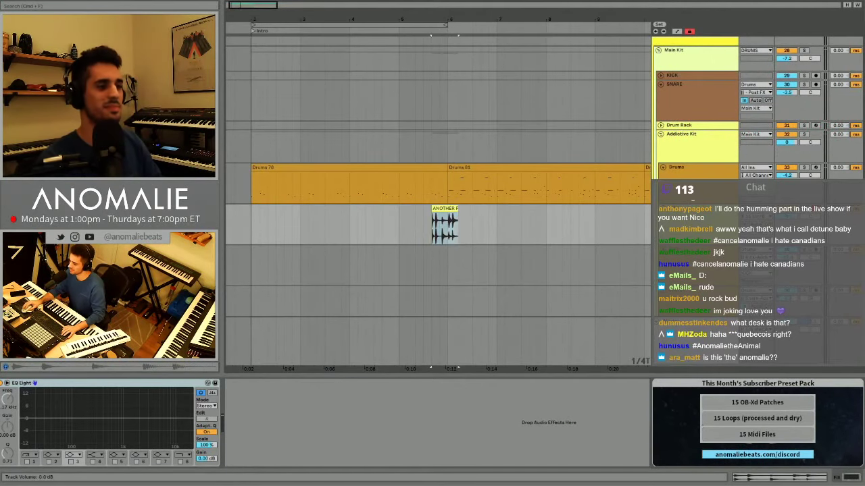
key("space")
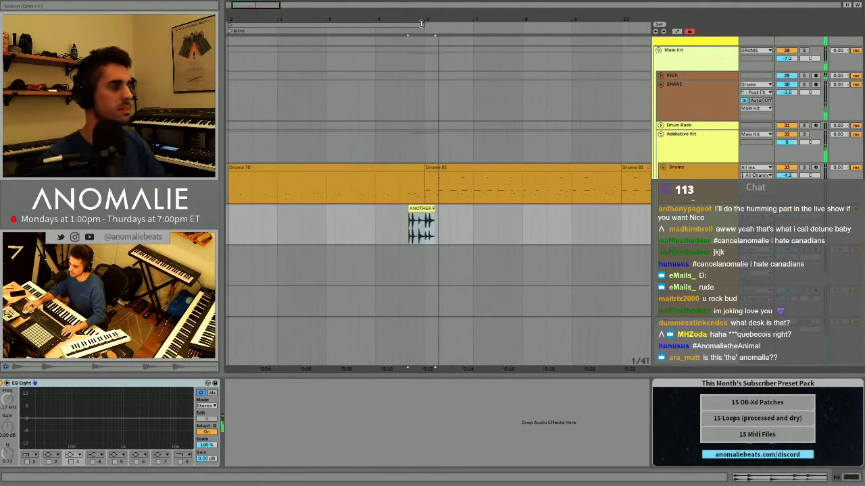
left_click_drag(421, 24, 396, 139)
left_click(384, 220)
key("space")
key("space")
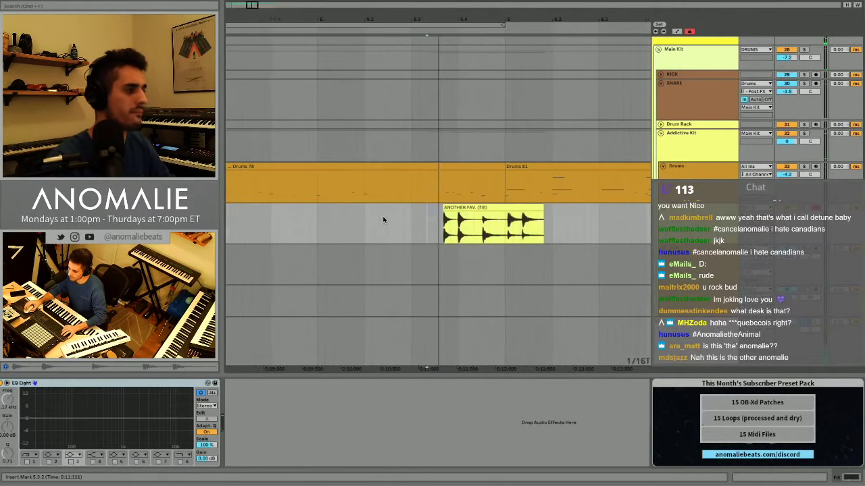
Trim the ANOTHER FAV. (fill) clip so it ends at bar 6 and play it back.
left_click_drag(420, 228, 491, 233)
key("space")
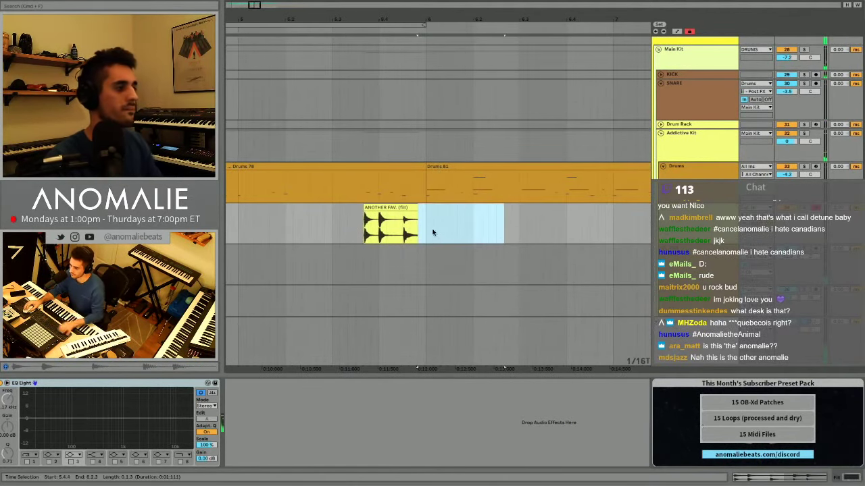
left_click(366, 217)
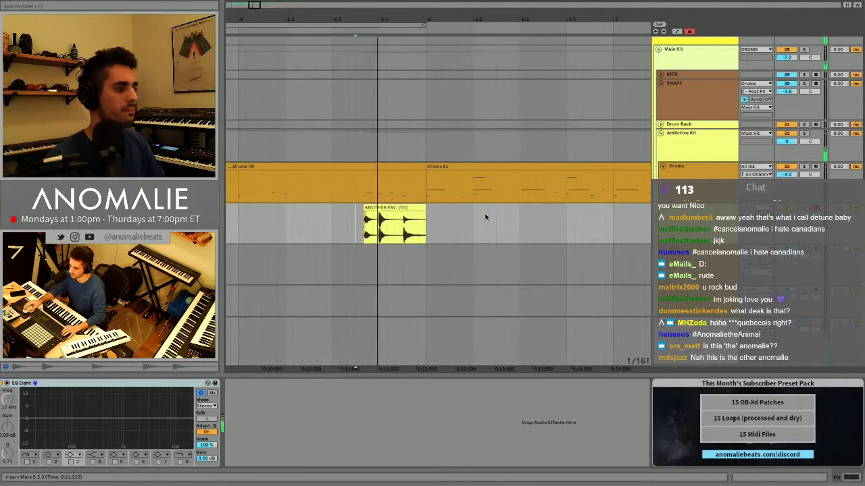
scroll(422, 225, "down", 1)
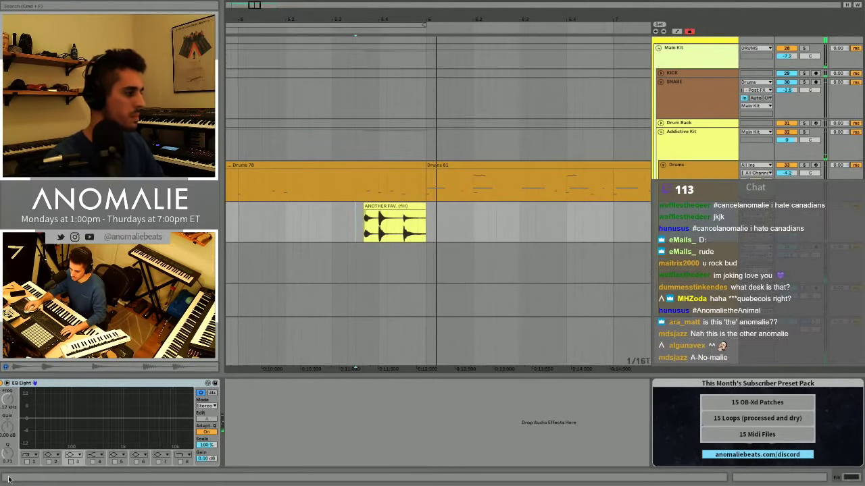
Shape the fill track in EQ Eight with a low cut at about 42 Hz and a high-frequency dip of about 3.84 dB on band 7.
left_click(27, 462)
key("space")
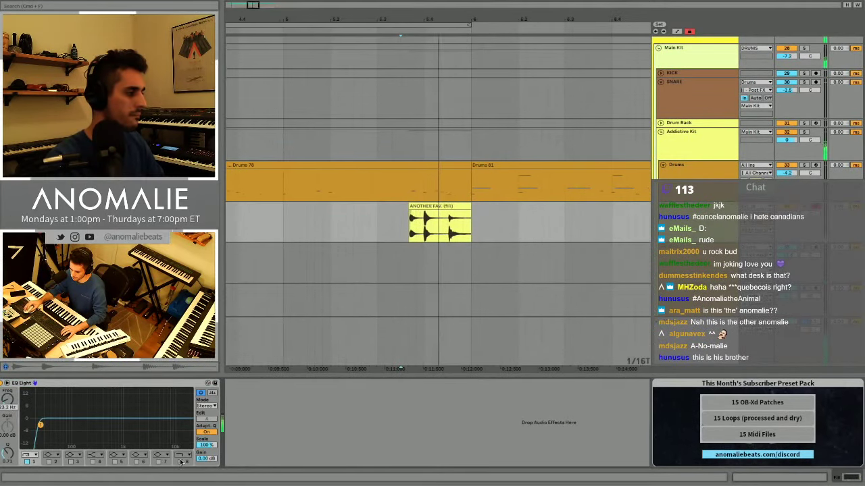
left_click(180, 462)
key("space")
key("space")
left_click_drag(10, 399, 11, 404)
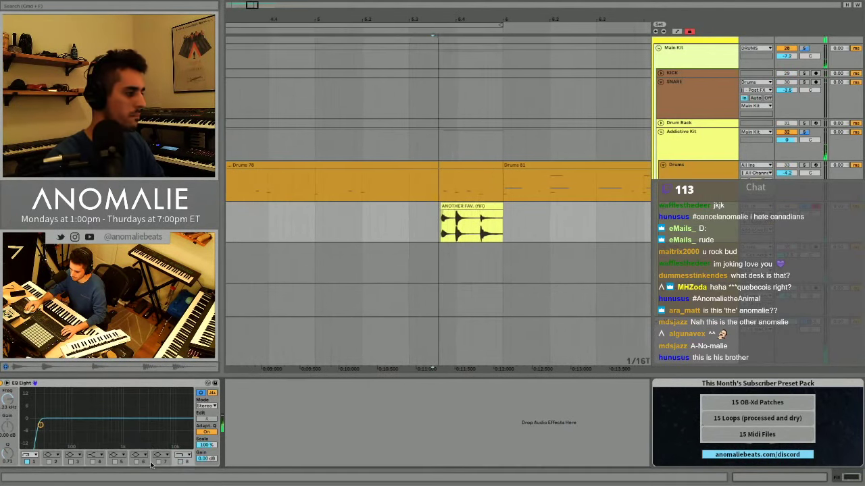
mouse_move(158, 419)
left_mouse_down()
mouse_move(164, 407)
mouse_move(163, 427)
left_mouse_up()
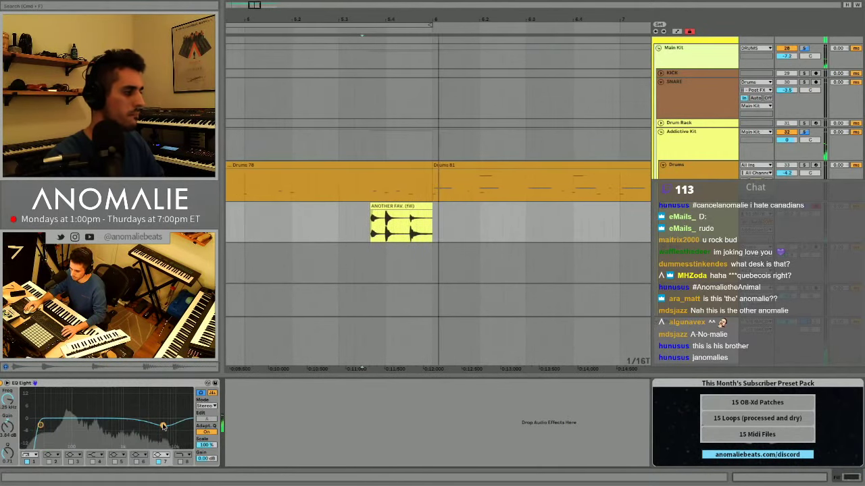
left_click_drag(40, 425, 53, 431)
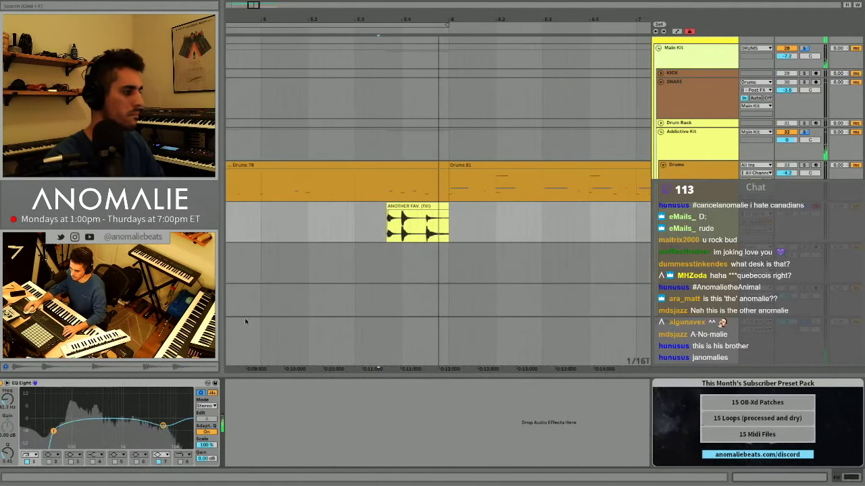
Turn off the drum solo and play the equalized fill in the full mix from 5.2.4.
key("space")
key("space")
left_click(328, 219)
key("s")
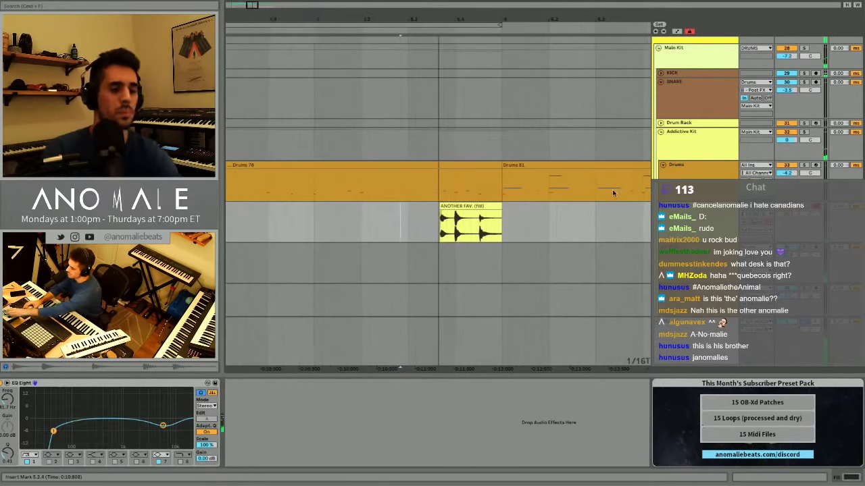
Arm the Drums track and record a new drum fill take starting from 5.1.1, leading into bar 6.
left_click(707, 175)
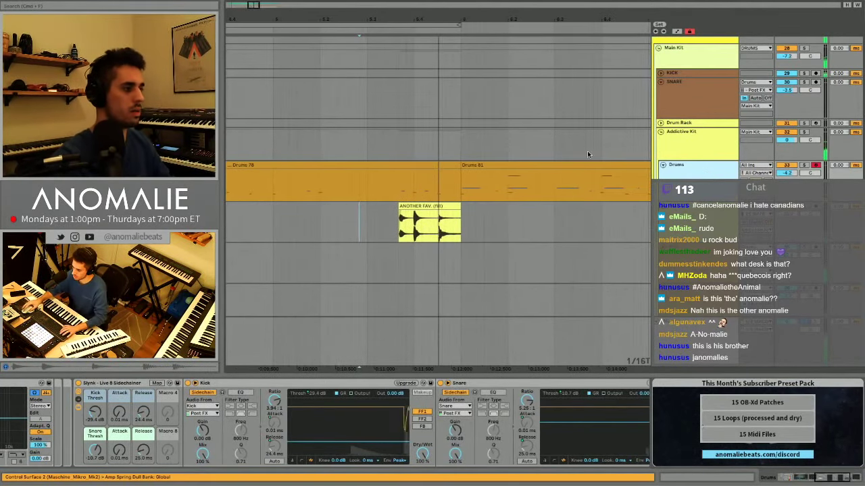
left_click(277, 190)
key("space")
key("F9")
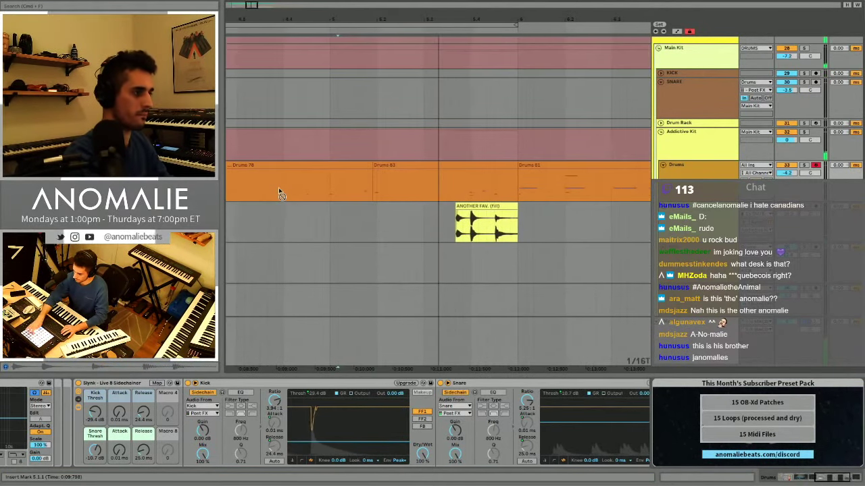
key("space")
key("space")
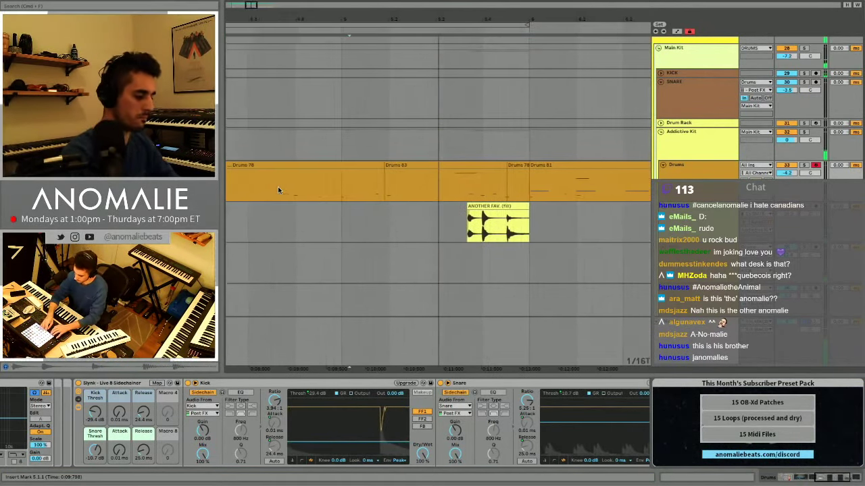
Play back the recorded drum fill from several points in bar 5.
left_click(330, 183)
key("space")
key("space")
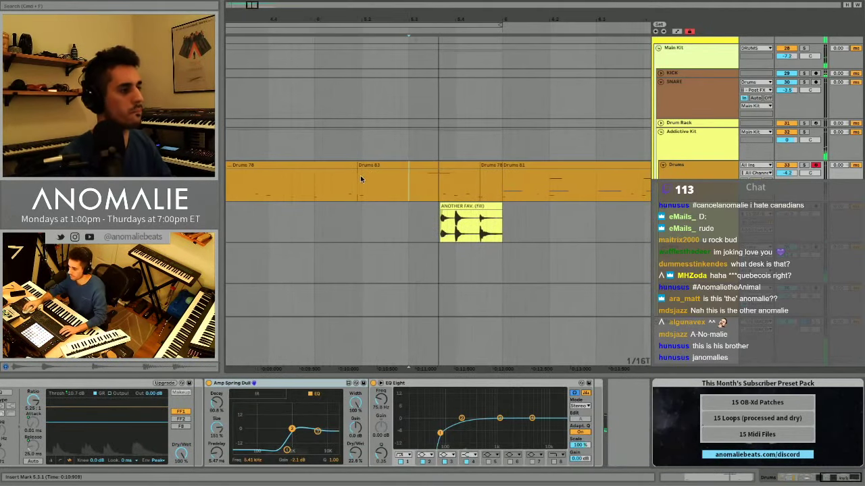
left_click(359, 186)
key("space")
key("space")
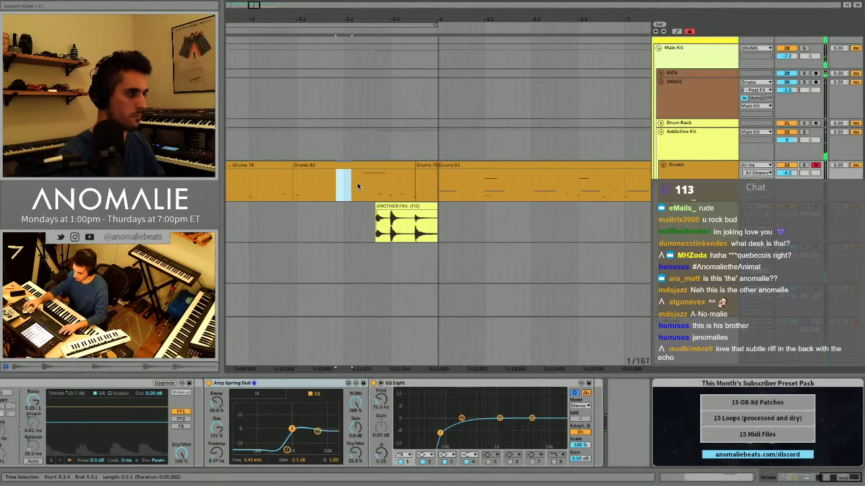
key("space")
Record another drum take over the second half of bar 5, playing in from 5.2.1.
left_click(336, 186)
key("space")
key("space")
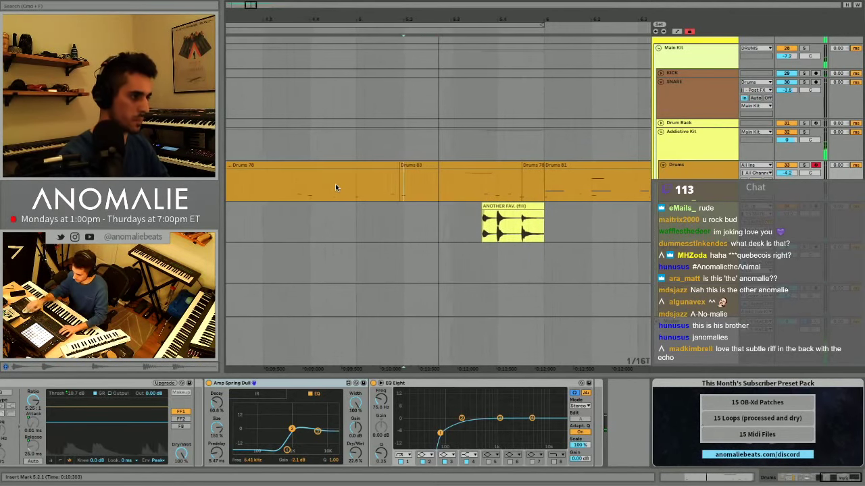
key("F9")
key("space")
Open the Drums 84 clip's notes and enlarge the note editor.
double_click(407, 164)
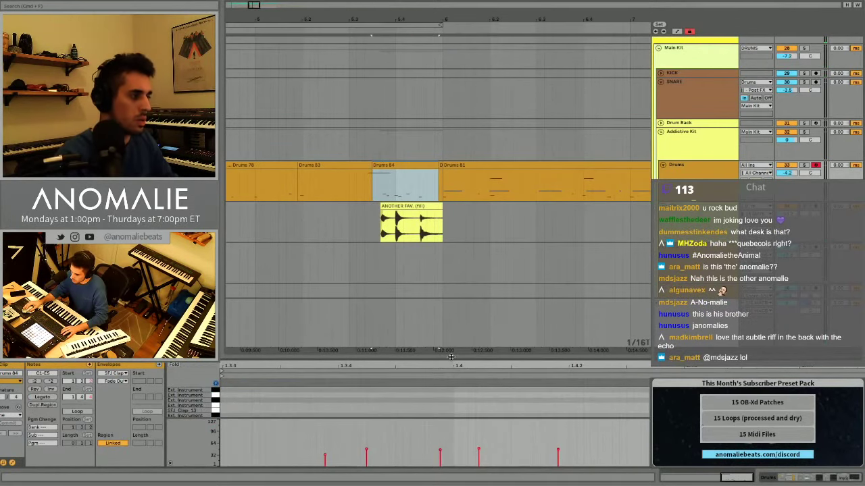
left_click_drag(450, 357, 444, 229)
scroll(432, 323, "down", 4)
scroll(318, 359, "up", 5)
scroll(323, 367, "down", 5)
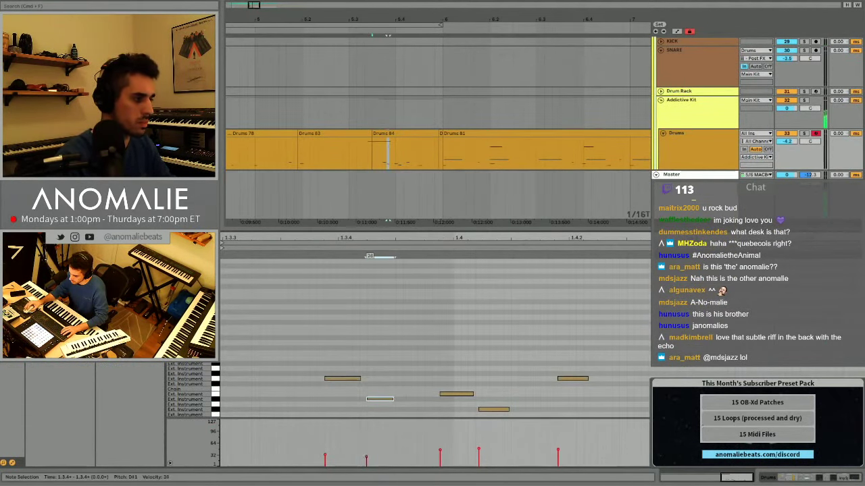
Lower the velocities of the D#1 note and the C#1 note near beat 4 in the Drums 84 clip.
left_click_drag(366, 457, 366, 460)
scroll(429, 419, "left", 3)
scroll(446, 405, "right", 3)
left_click(464, 394)
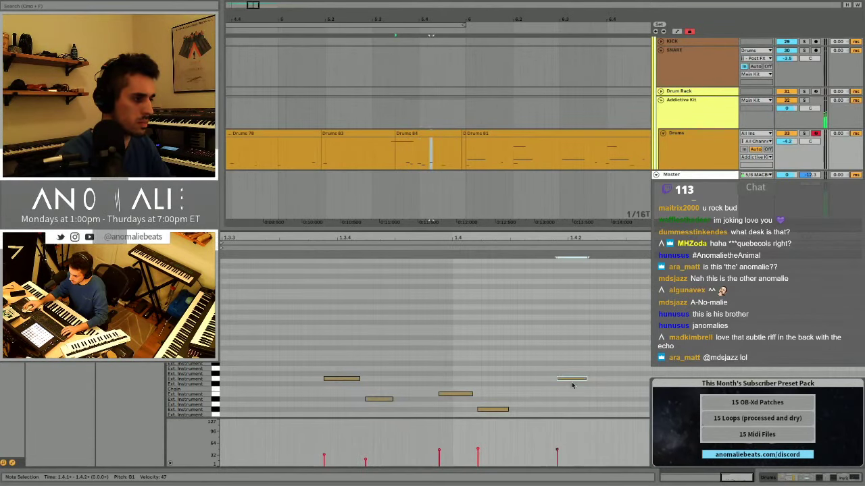
left_click(496, 409)
left_click_drag(477, 451, 478, 462)
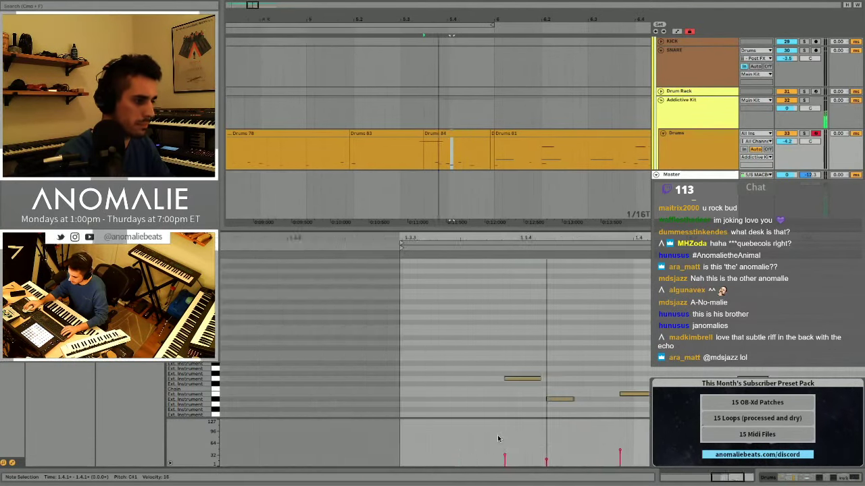
Move the C#1 note to just before 1.4 and the D#1 note to just before 1.3.4, tightening them against the sampled fill.
left_click_drag(477, 412, 474, 411)
key("space")
key("space")
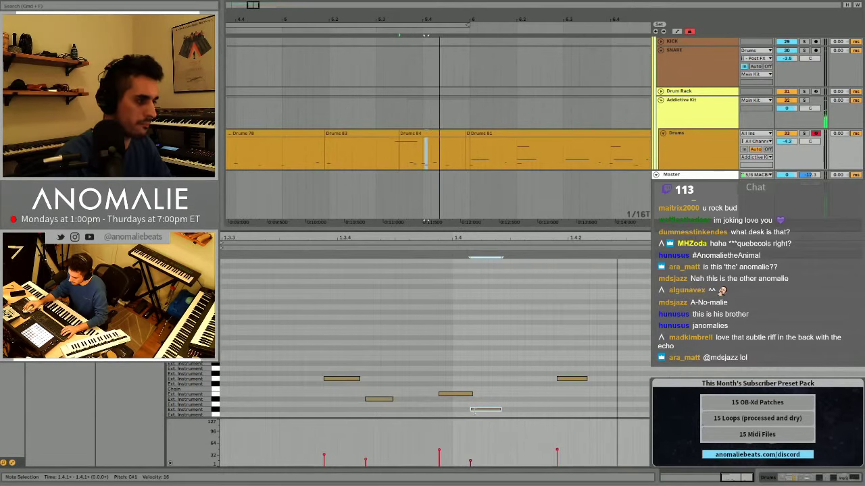
scroll(439, 141, "down", 3)
left_click_drag(431, 21, 438, 119)
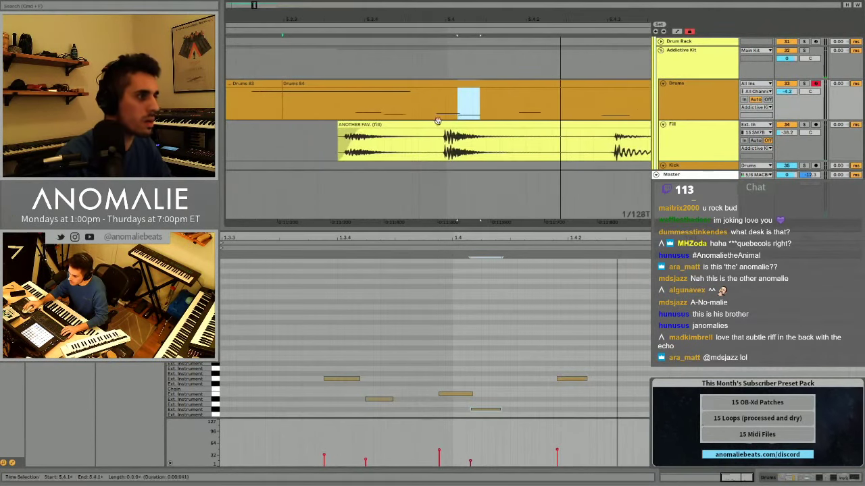
left_click(444, 137)
left_click(486, 116)
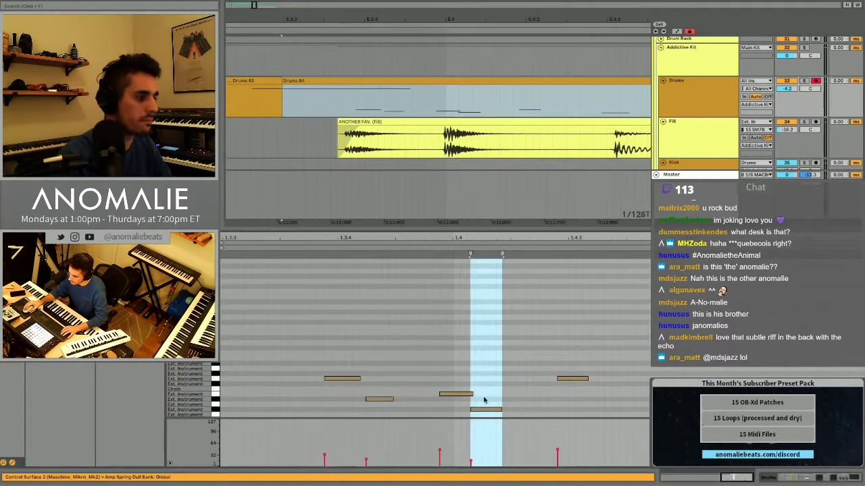
left_click_drag(484, 412, 466, 416)
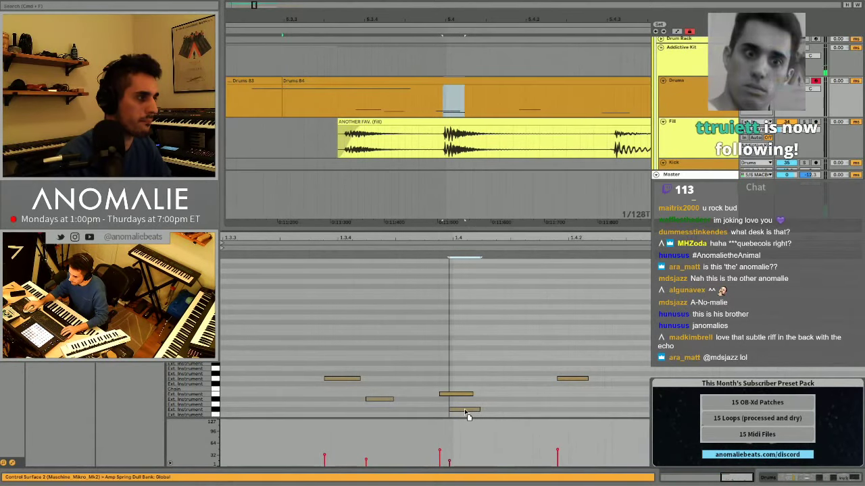
left_click_drag(366, 394, 322, 402)
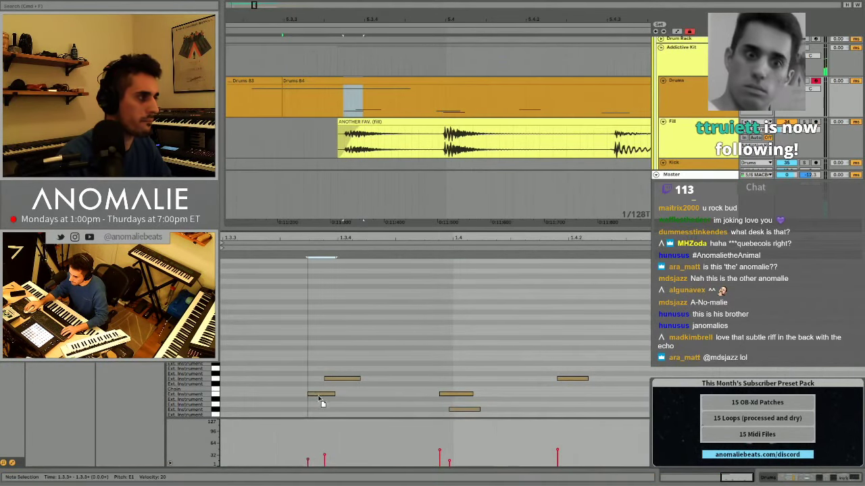
Play back the edited drum fill from the middle of bar 5 and close the note editor.
scroll(266, 145, "right", 5)
scroll(269, 101, "down", 5)
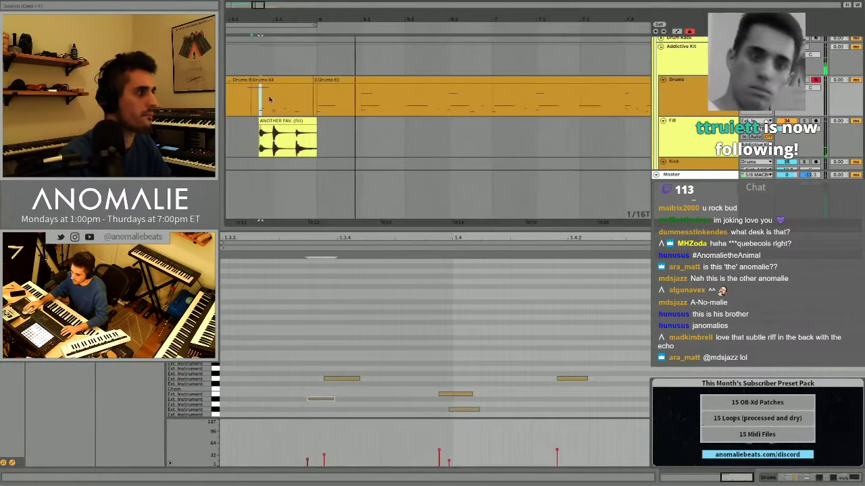
left_click(231, 144)
key("space")
key("super+alt+l")
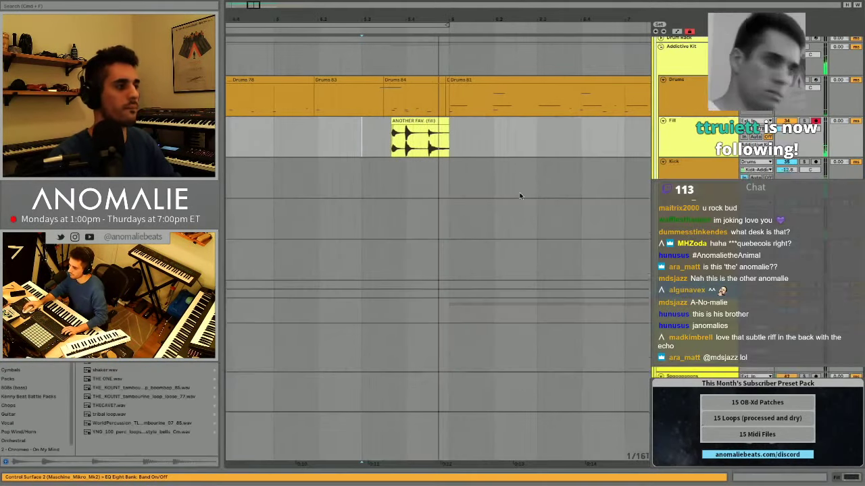
Clear bar 6 on the Omni Pad/Texture track and play back from beat 4 of bar 4.
scroll(520, 192, "up", 10)
scroll(521, 193, "up", 5)
scroll(521, 193, "right", 2)
left_click(400, 144)
key("Delete")
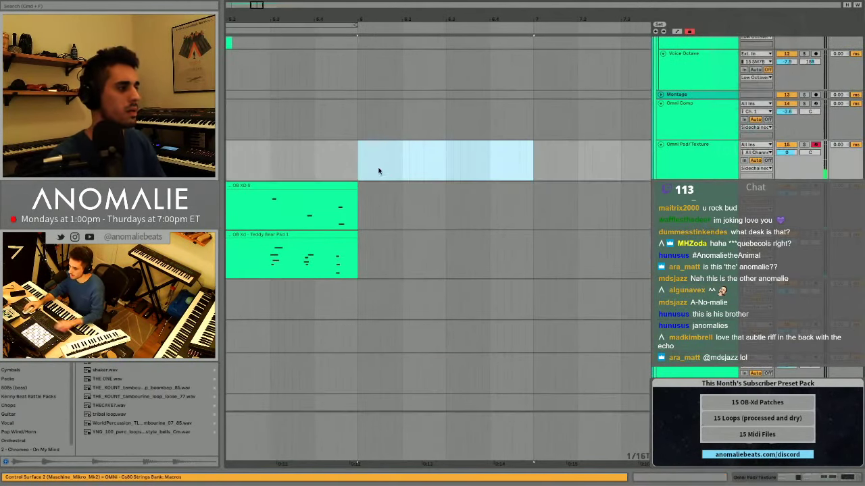
scroll(373, 181, "left", 5)
left_click(324, 166)
key("space")
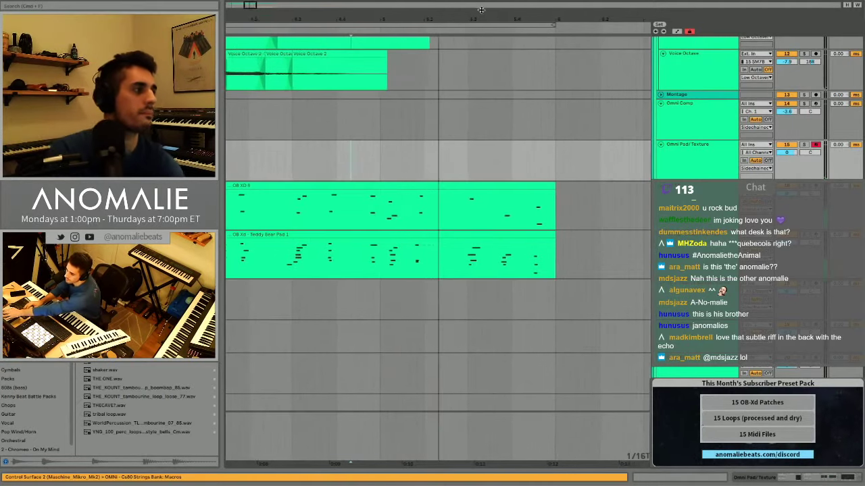
Return to the Drums and Fill tracks and audition the fill on Drums from 5.3.3.
left_click_drag(384, 21, 384, 4)
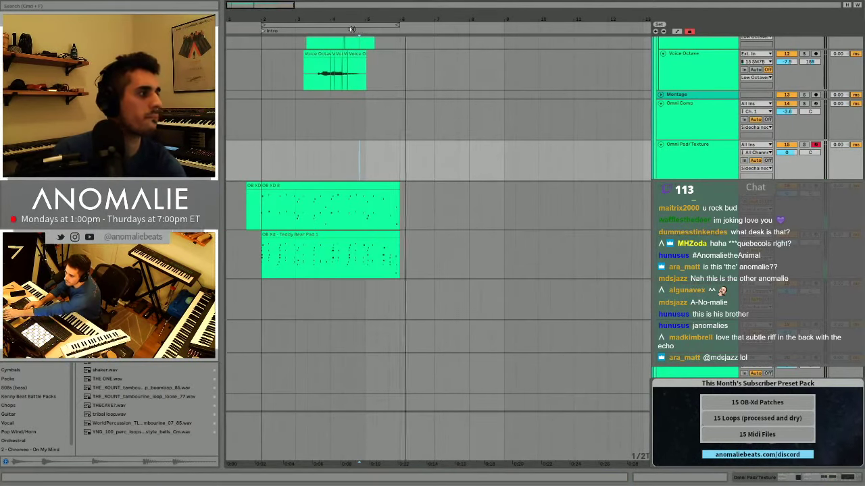
scroll(578, 178, "down", 5)
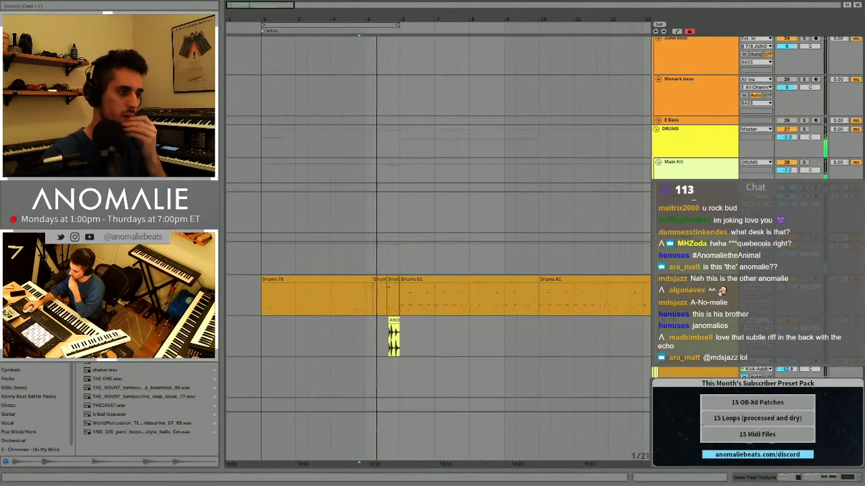
right_click(666, 282)
left_click(790, 291)
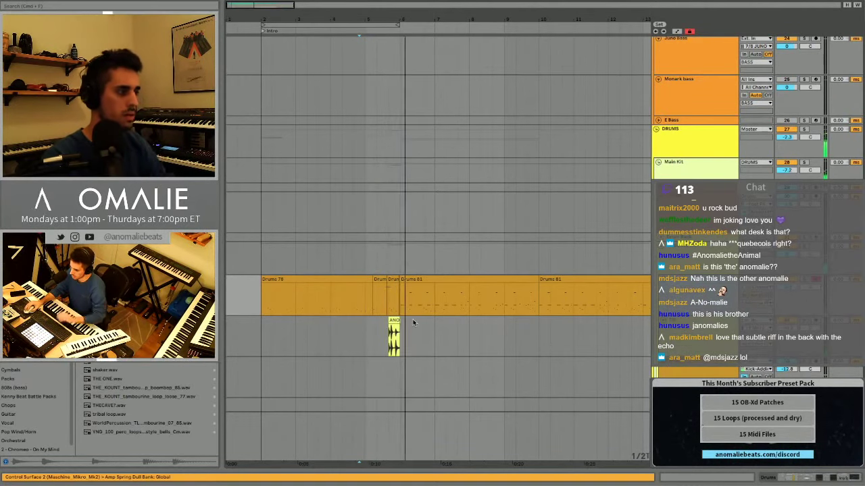
left_click(815, 320)
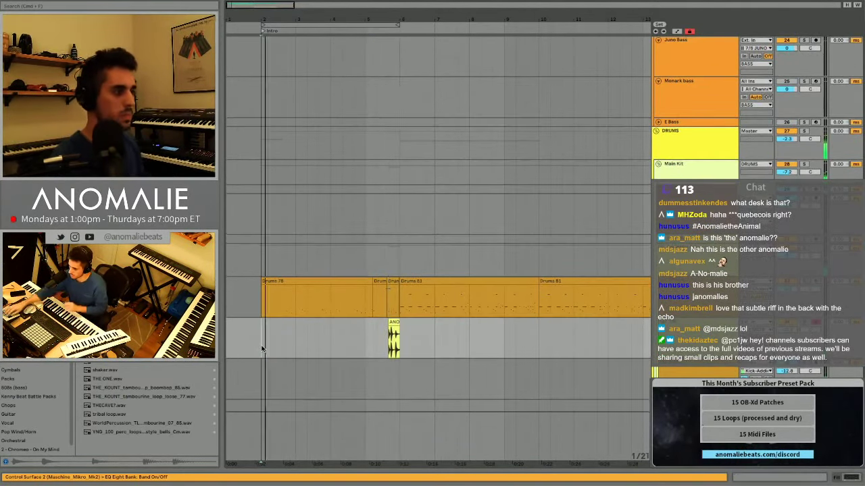
scroll(364, 334, "up", 1)
left_click(389, 301)
key("space")
key("space")
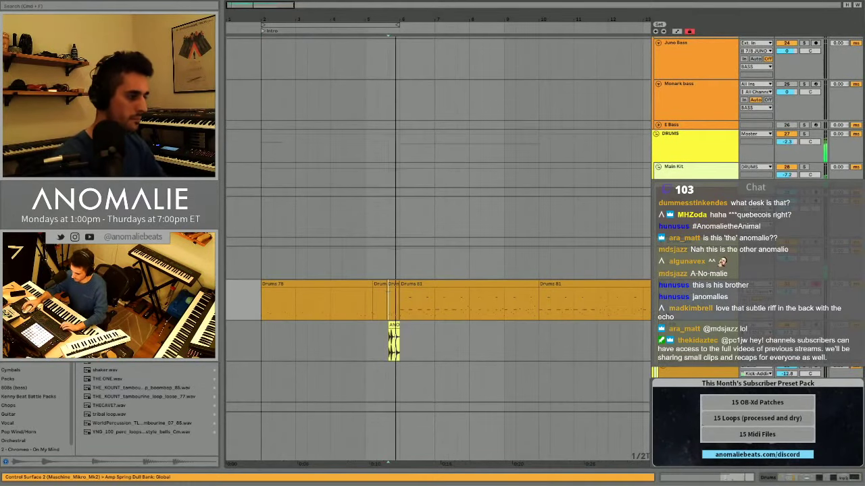
Record another Drums take from the end of bar 5 into bar 6 and play it back from bar 5.
left_click(524, 314)
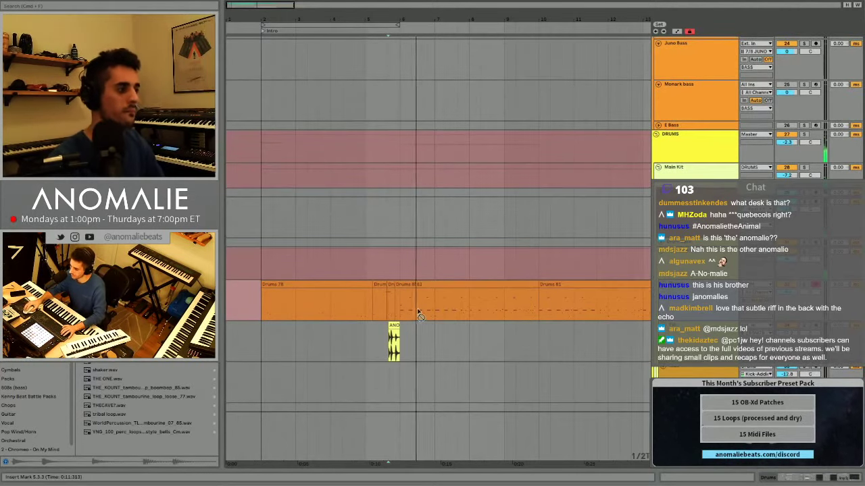
key("space")
key("space")
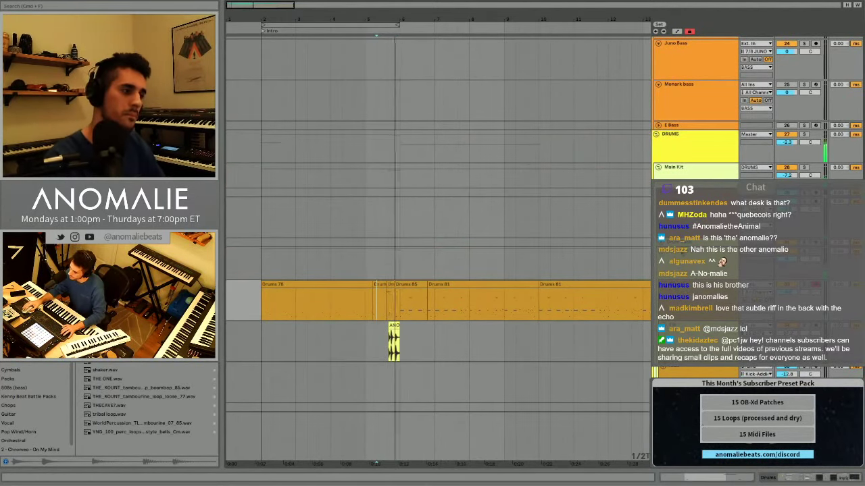
Arm the Omni Synth Noise track and place the insert marker at 5.1.1 on it.
scroll(438, 243, "down", 10)
left_click(816, 313)
left_click(815, 272)
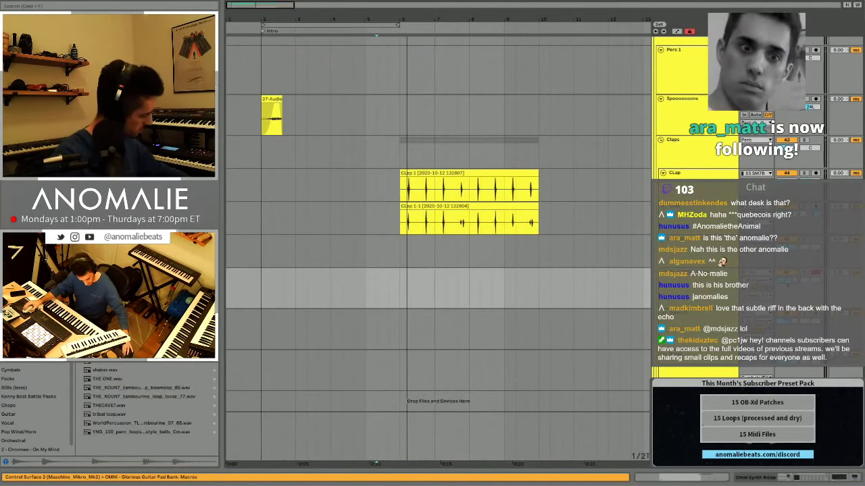
left_click(362, 282)
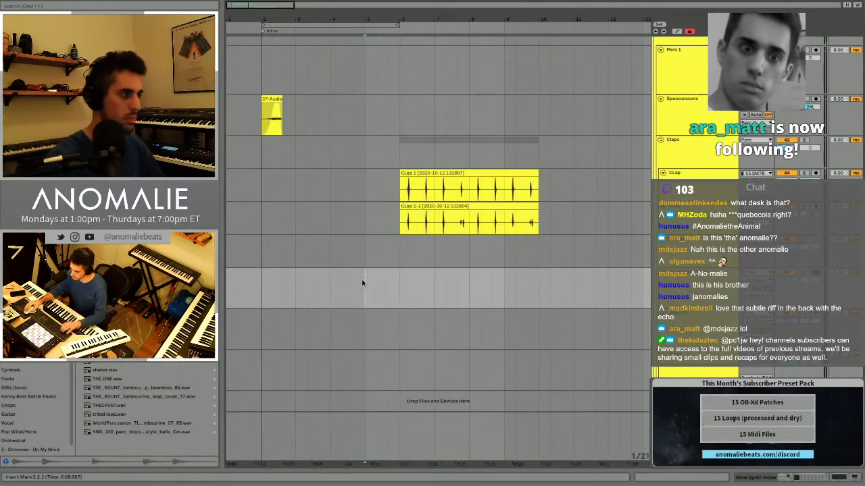
Try recording an Omni Synth Noise take from 5.1.1, listen to it and undo it.
key("space")
key("F9")
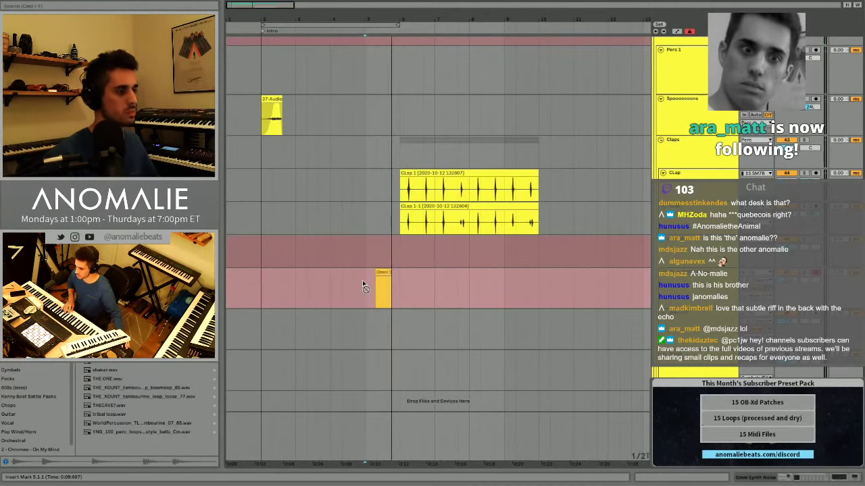
key("F9")
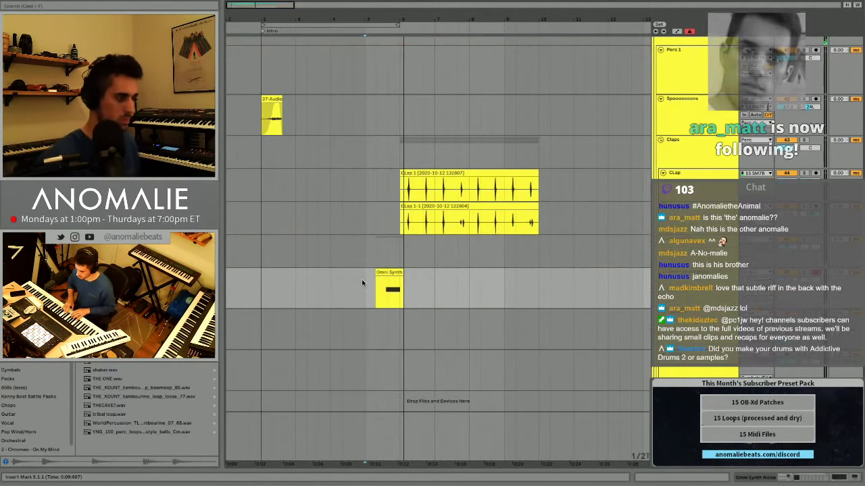
key("space")
key("ctrl+z")
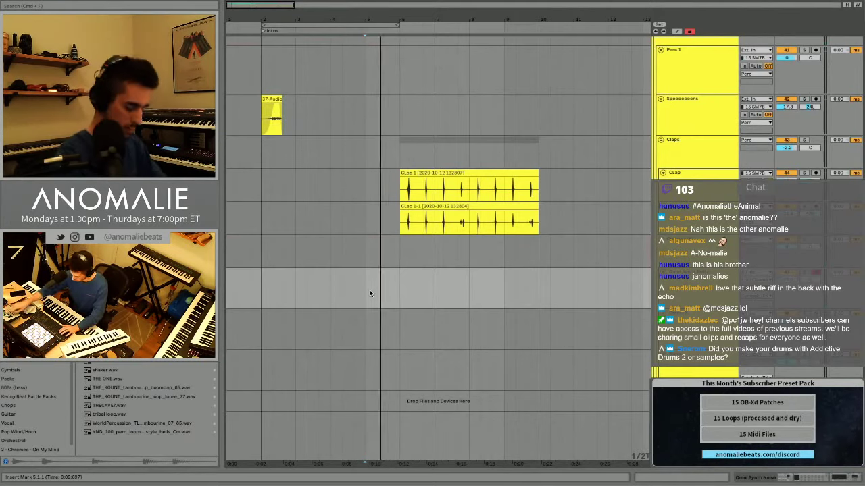
Record a new Omni Synth Noise take from bar 5 to early bar 7 and play it back from late in bar 5.
key("F9")
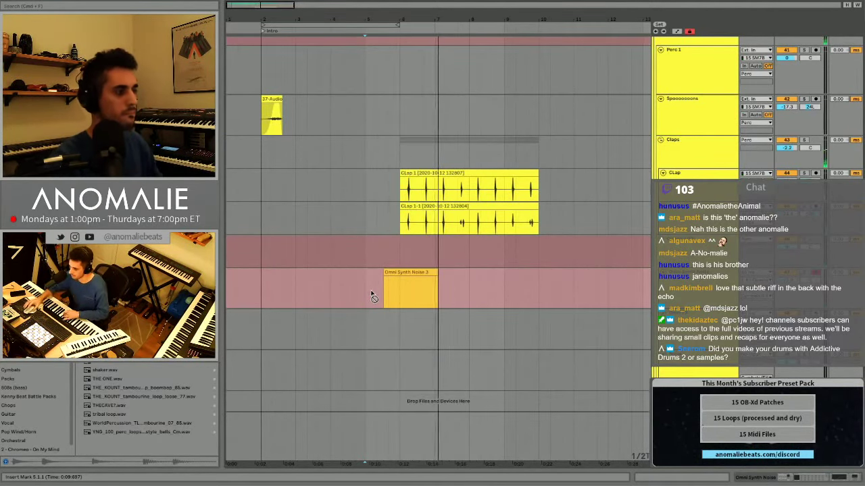
key("space")
left_click_drag(389, 294, 399, 294)
key("space")
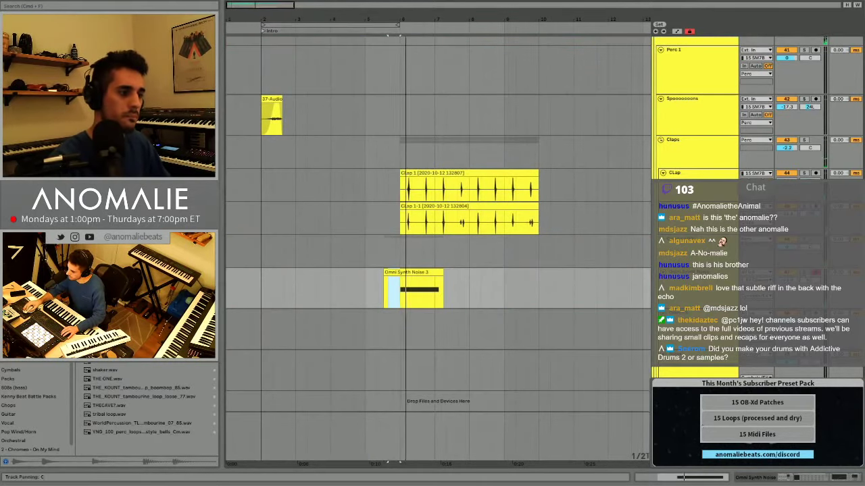
Enable the high-cut band in the Omni Synth Noise track's EQ Eight and set it to about 13.2 kHz.
left_click(828, 482)
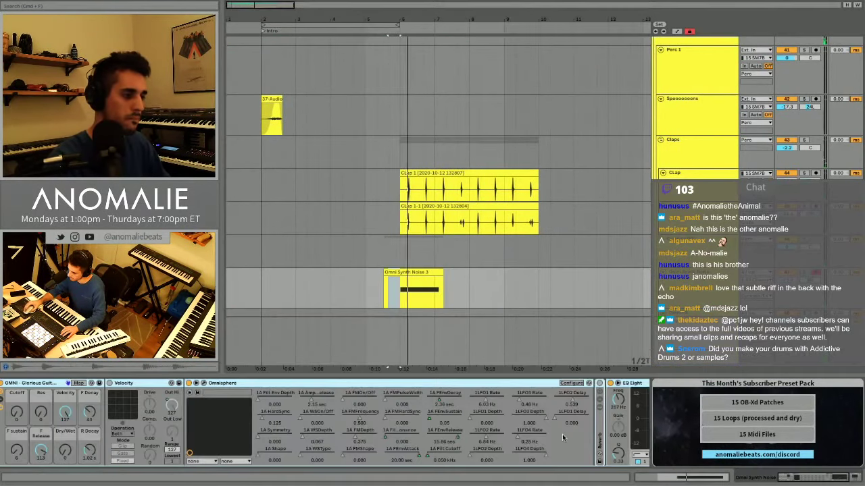
left_click(644, 457)
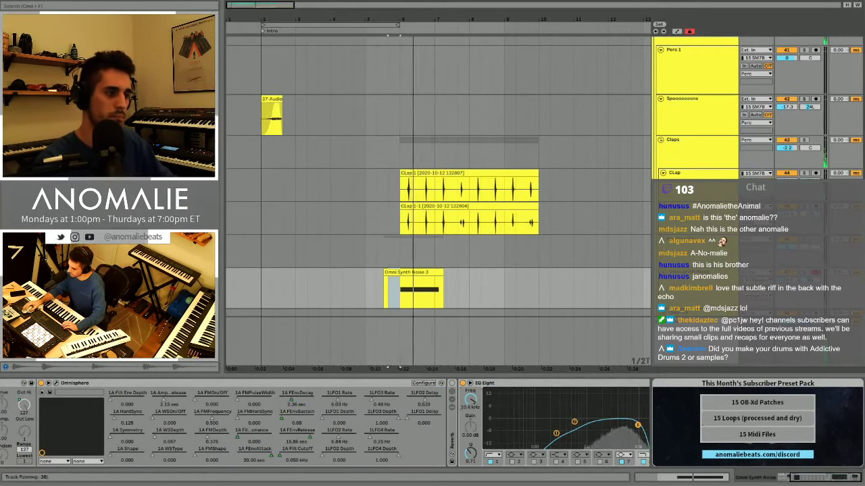
key("space")
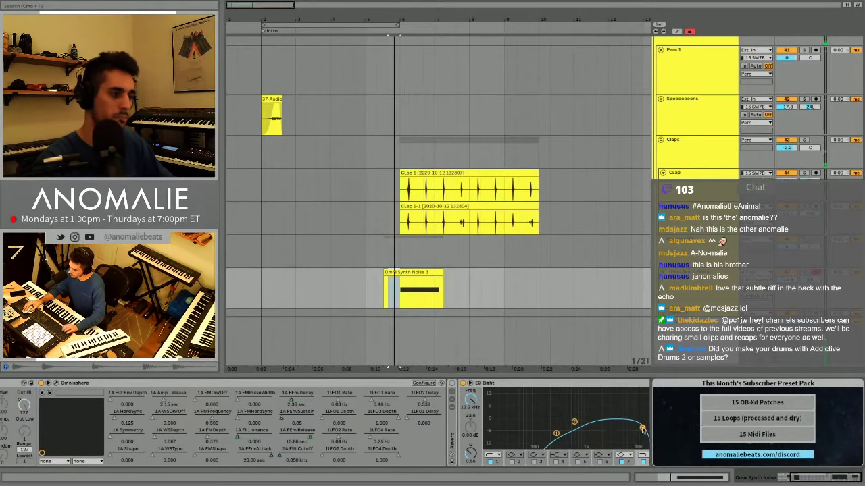
key("super+alt+l")
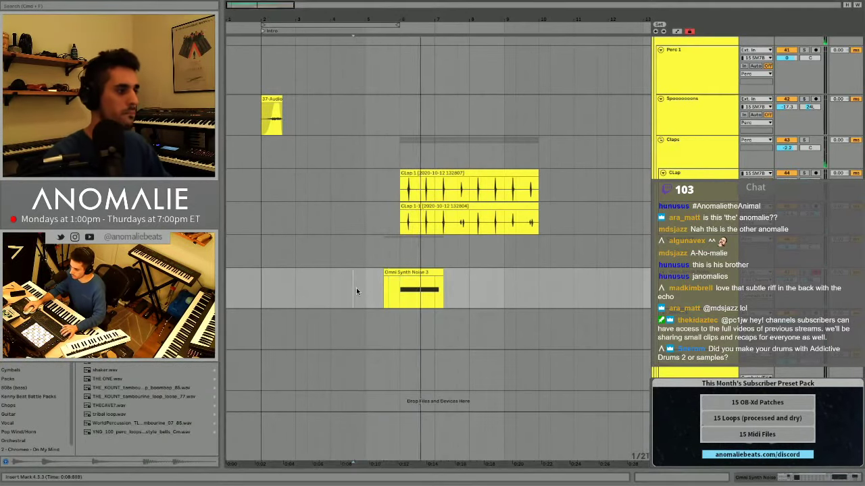
Play back the filtered noise in context from 4.3.3.
left_click(356, 289)
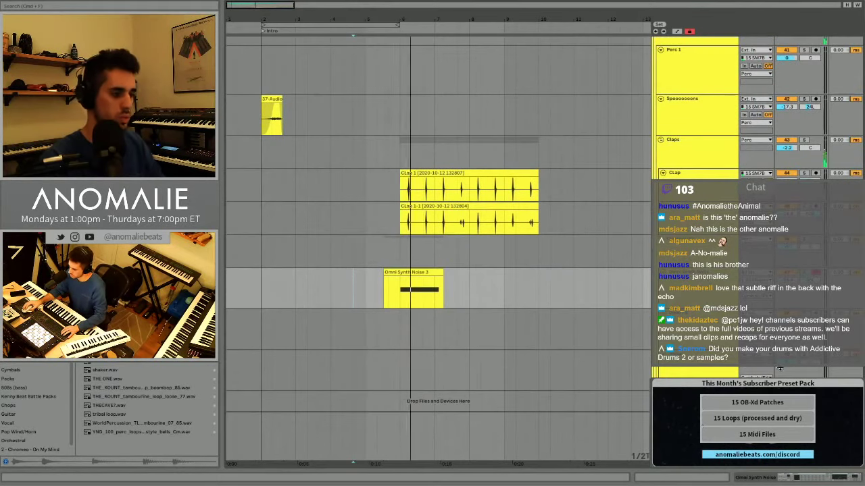
key("space")
key("space")
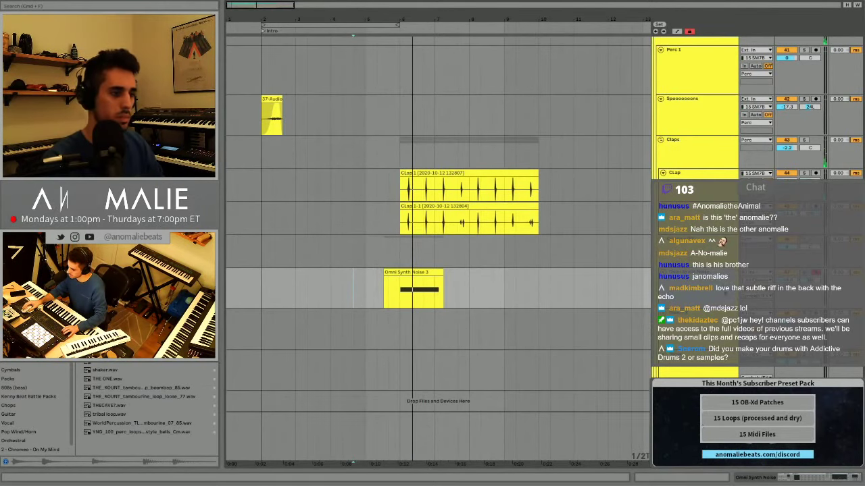
Set the Noise audio track's input to Resampling and record the synth noise into it from bar 6.
left_click(755, 272)
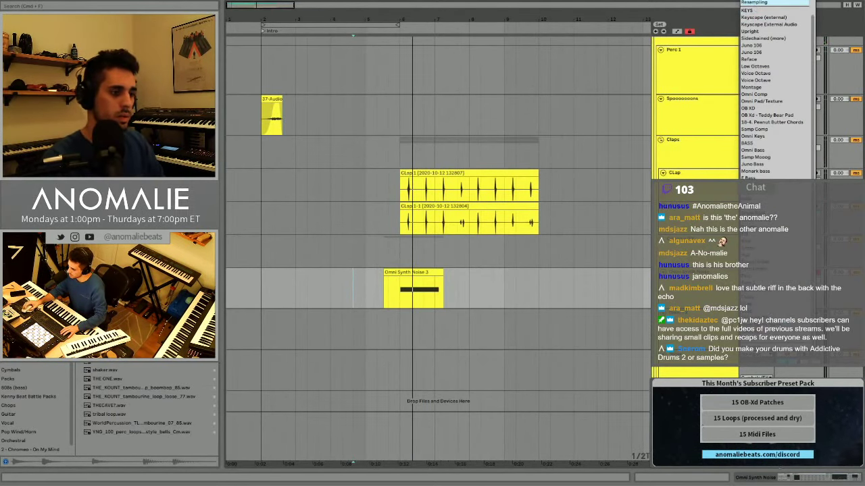
left_click(754, 3)
key("F9")
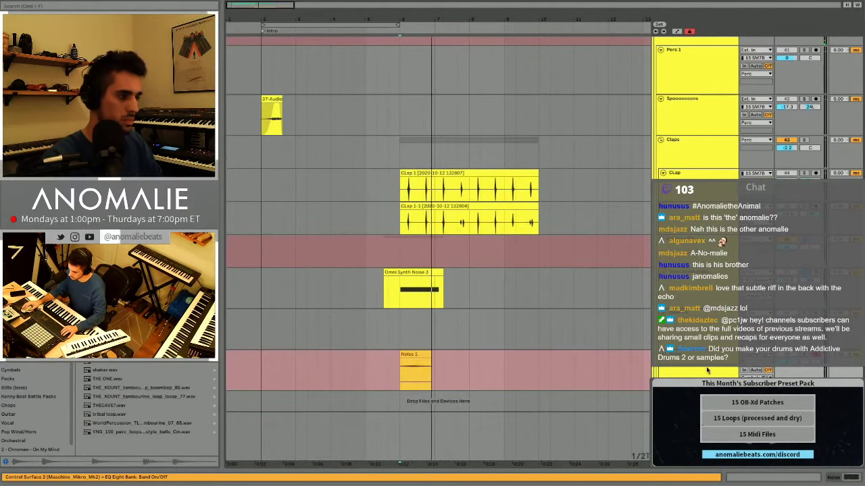
Stop the recording and rename the Noise audio track with a name starting with Synth Noise.
key("space")
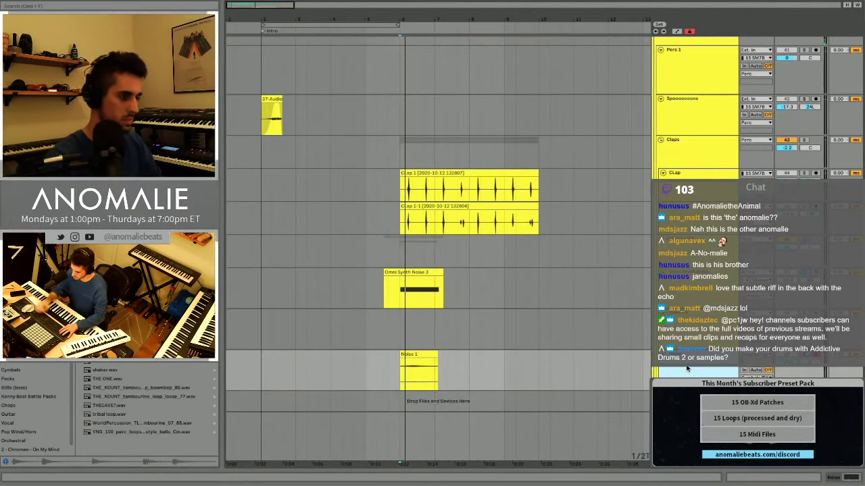
key("Return")
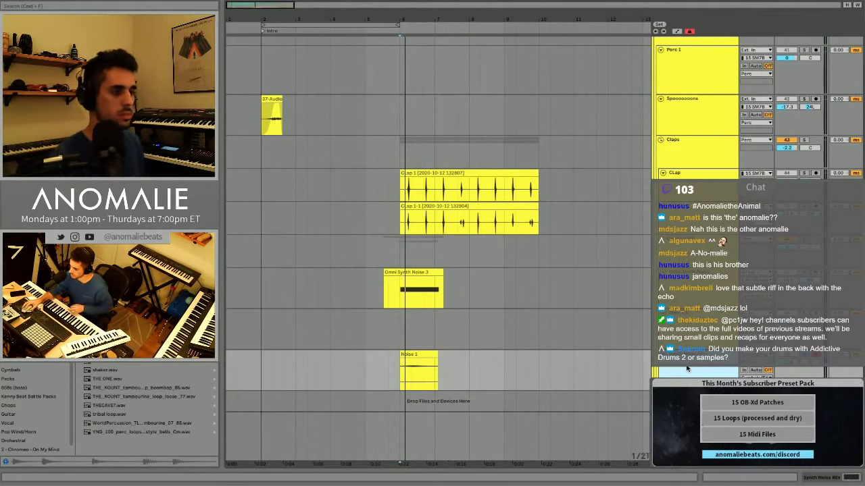
Move the Synth Noise REv track directly below Omni Synth Noise and add a Reverb after its EQ Eight.
left_click_drag(687, 367, 686, 317)
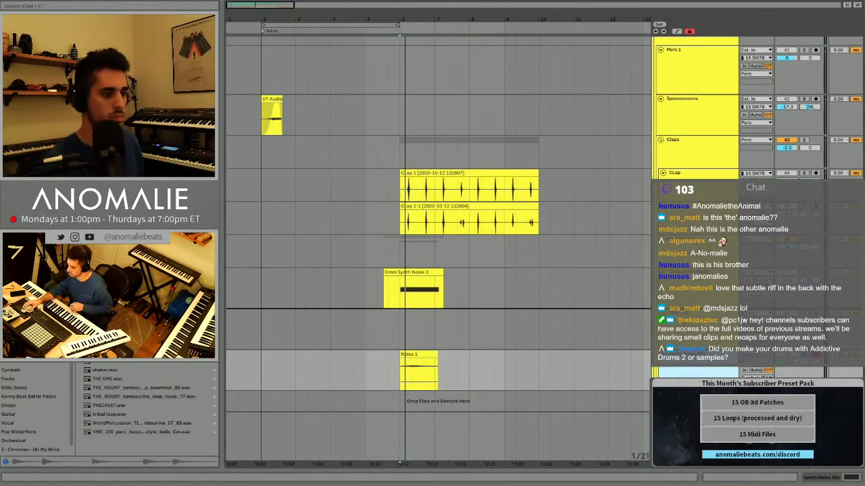
left_click(852, 477)
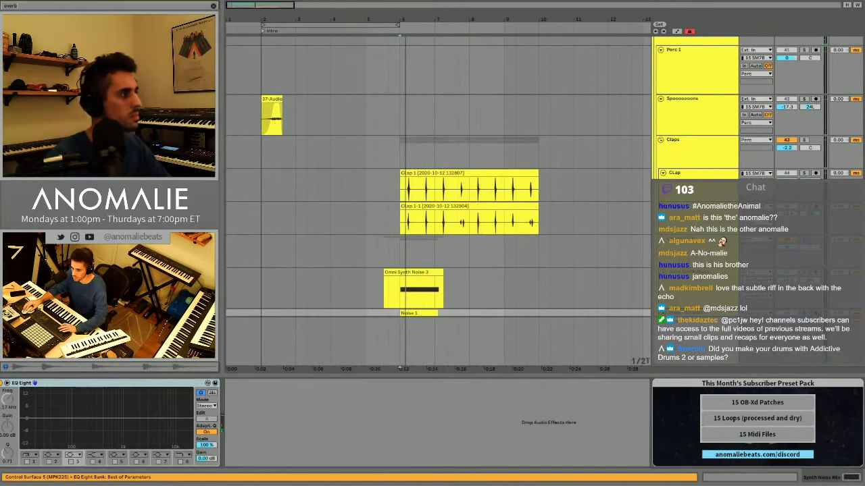
left_click(386, 206)
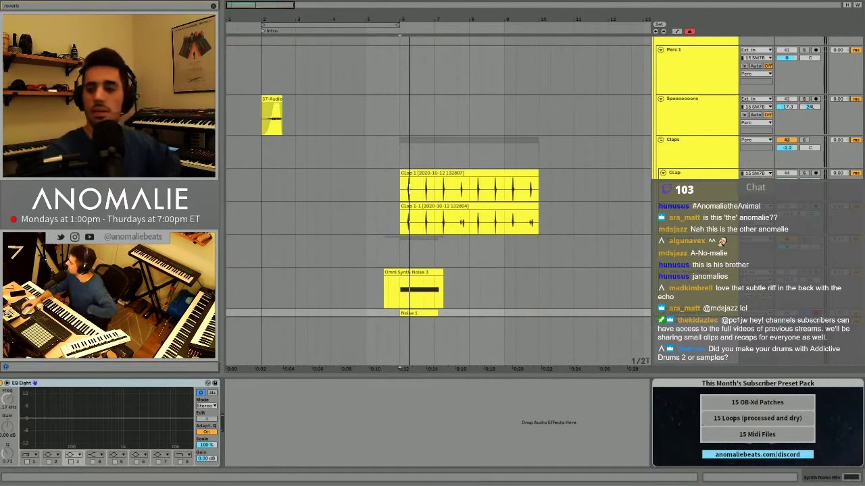
key("Return")
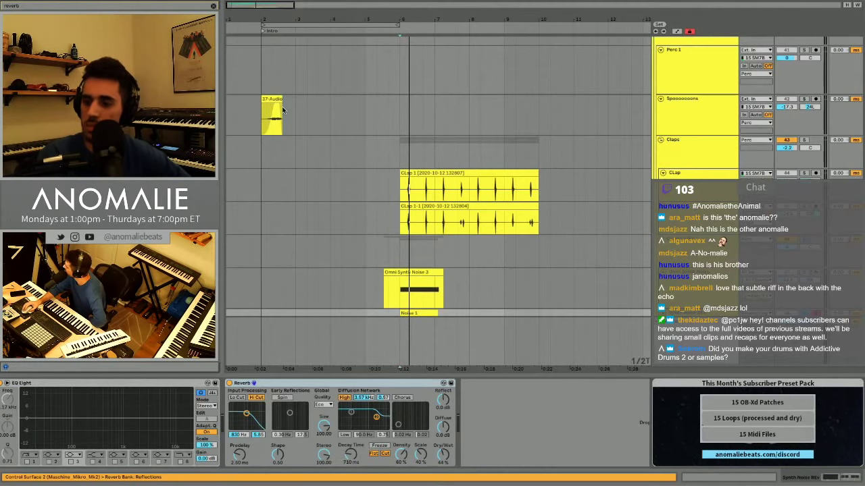
Clear the solo at the Drums track in the Addictive Kit group so all tracks play.
scroll(312, 78, "down", 5)
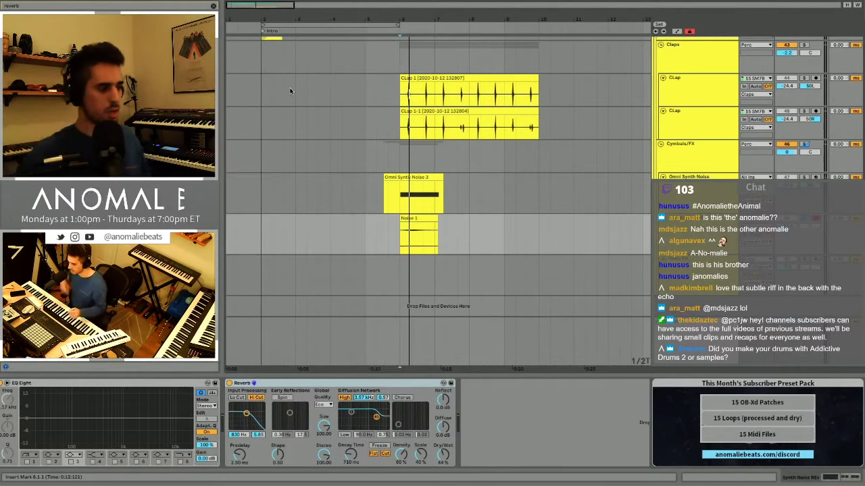
key("plus")
scroll(444, 87, "up", 10)
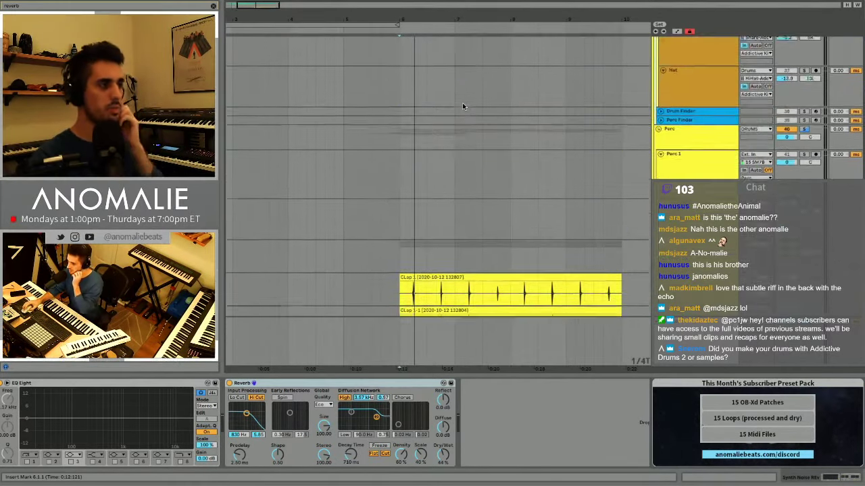
scroll(463, 106, "up", 5)
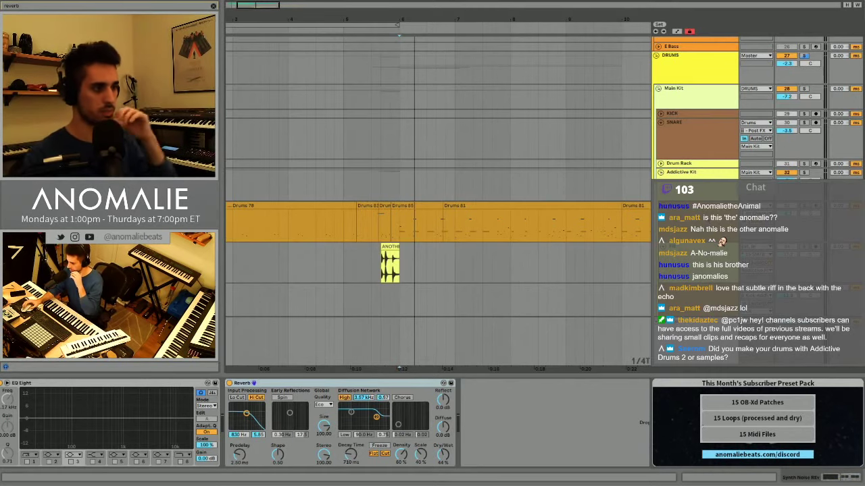
left_click(804, 205)
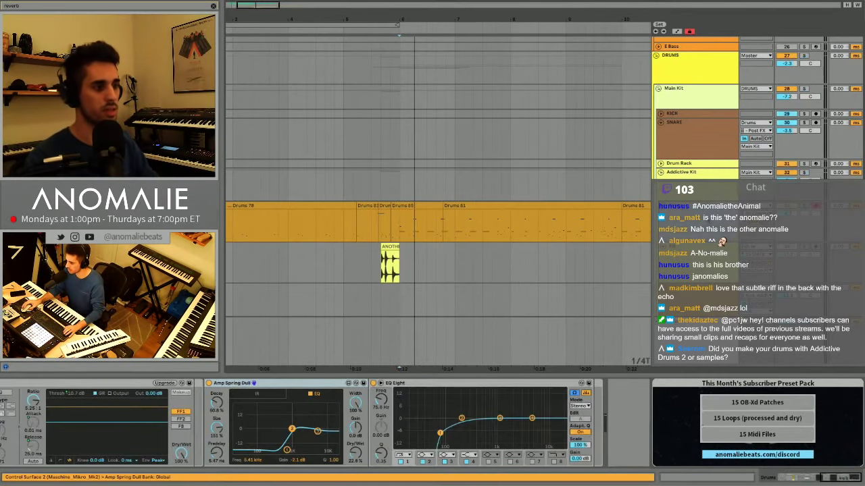
Examine the drum kit, clap and noise tracks across the arrangement.
scroll(439, 203, "down", 2)
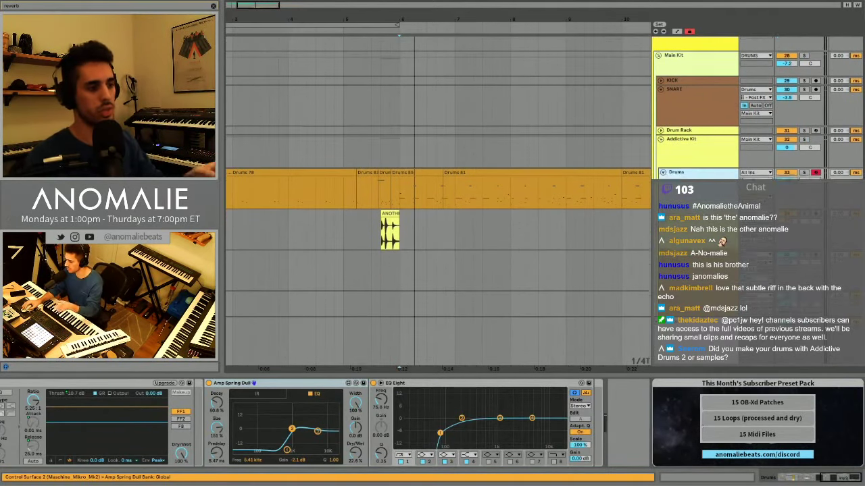
scroll(440, 202, "down", 3)
scroll(439, 203, "up", 3)
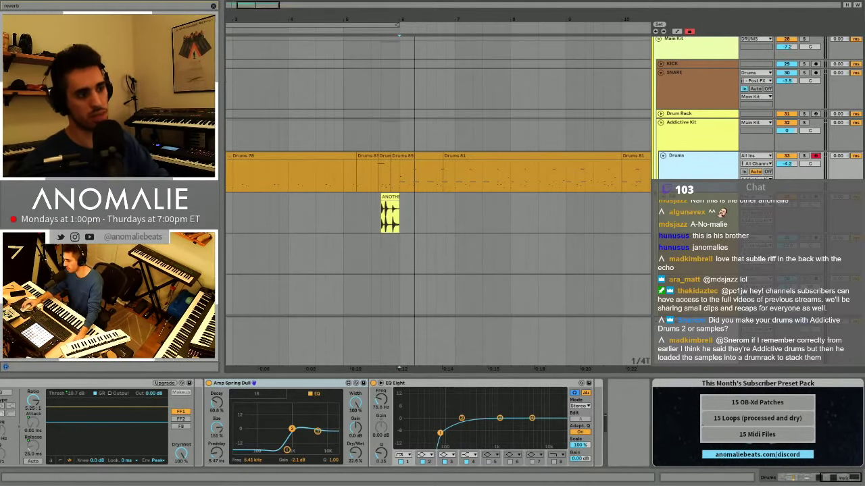
scroll(526, 273, "down", 4)
scroll(537, 198, "left", 5)
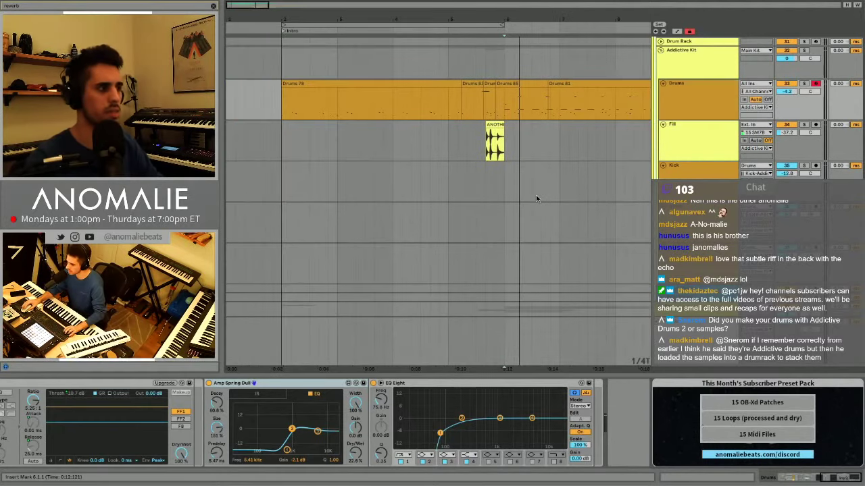
scroll(536, 197, "up", 8)
scroll(536, 198, "down", 4)
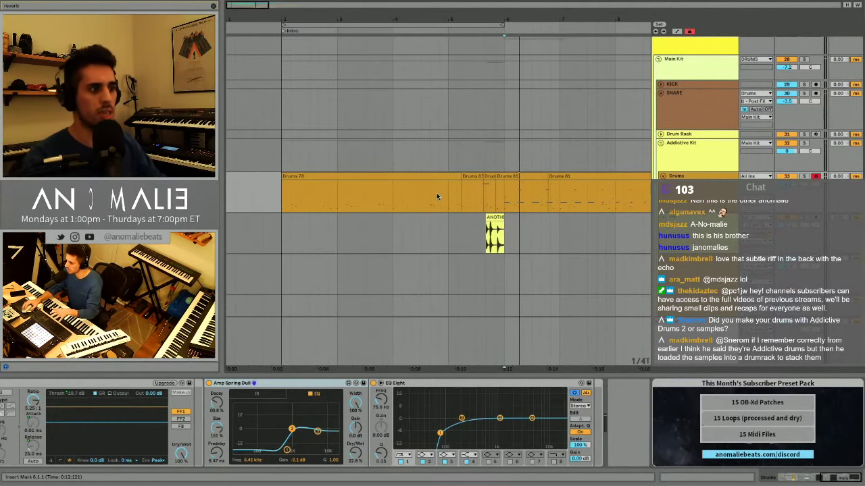
scroll(515, 165, "down", 8)
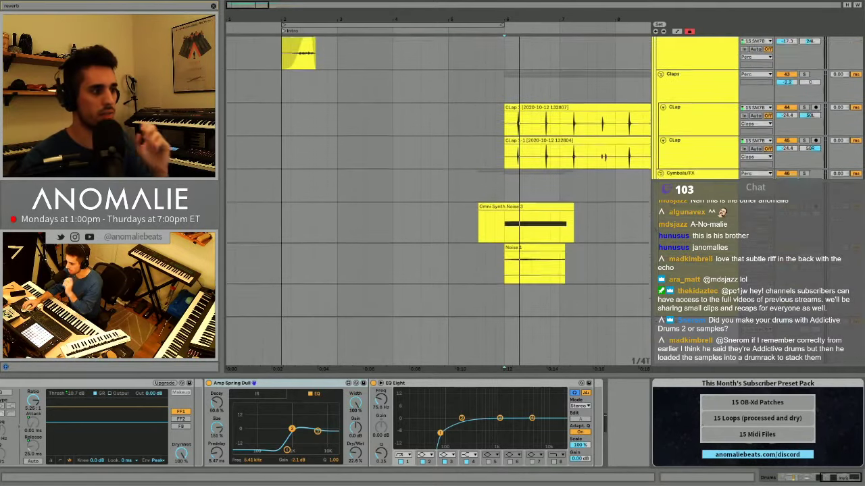
scroll(515, 165, "up", 8)
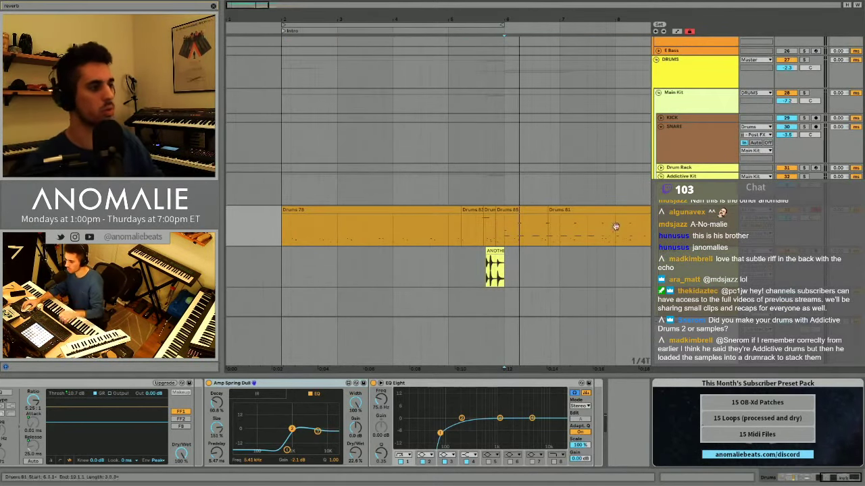
Play the drum fill from 5.3.1 and the intro drums from 2.2.2.
left_click(471, 269)
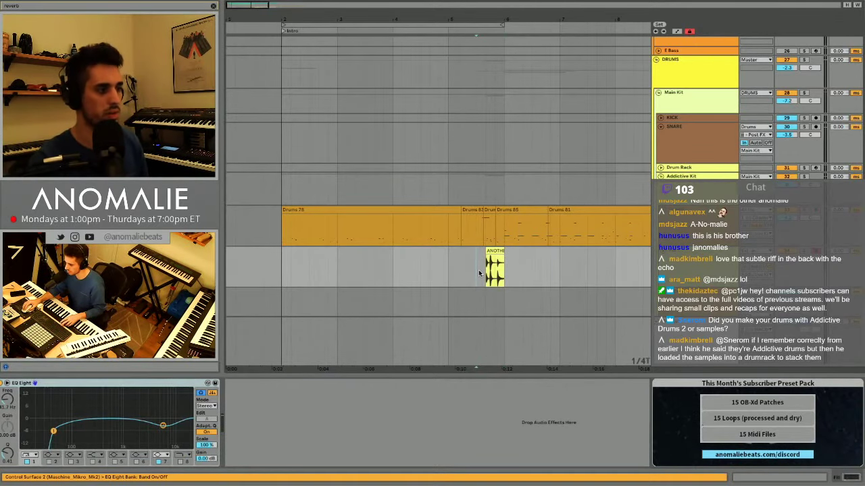
scroll(479, 272, "right", 3)
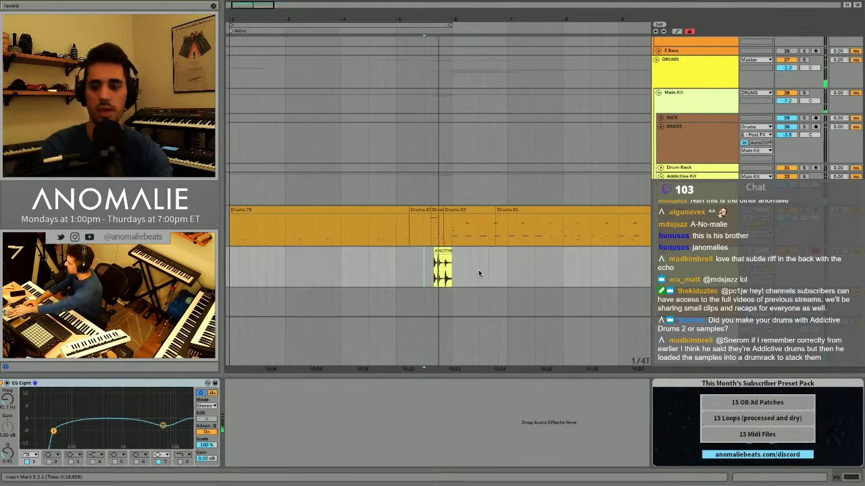
scroll(380, 244, "left", 3)
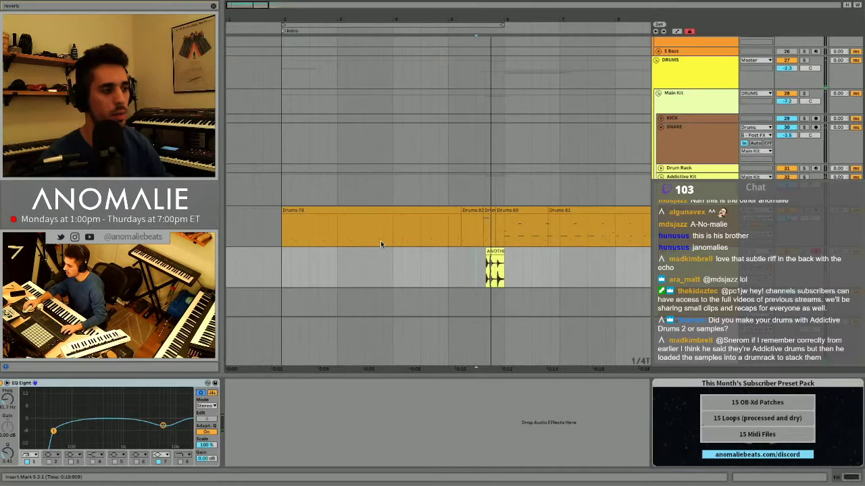
left_click(302, 261)
key("space")
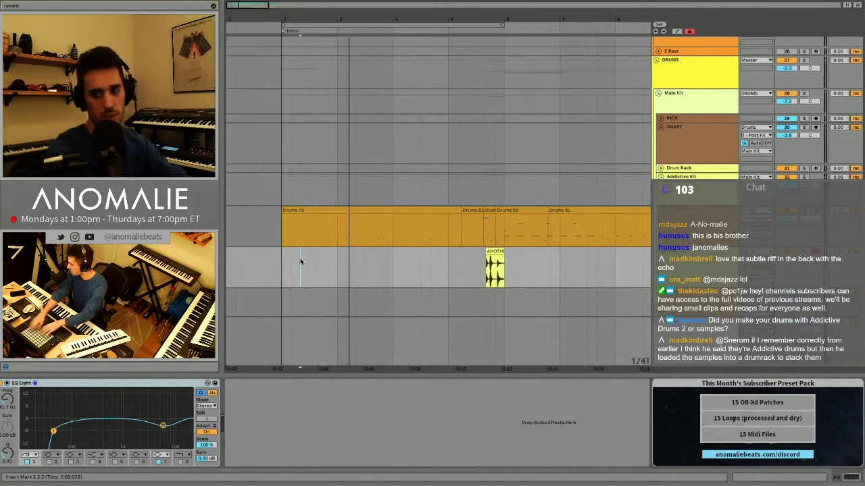
Play the passage leading into bar 6 from 5.3.3 with all tracks sounding.
scroll(329, 256, "down", 10)
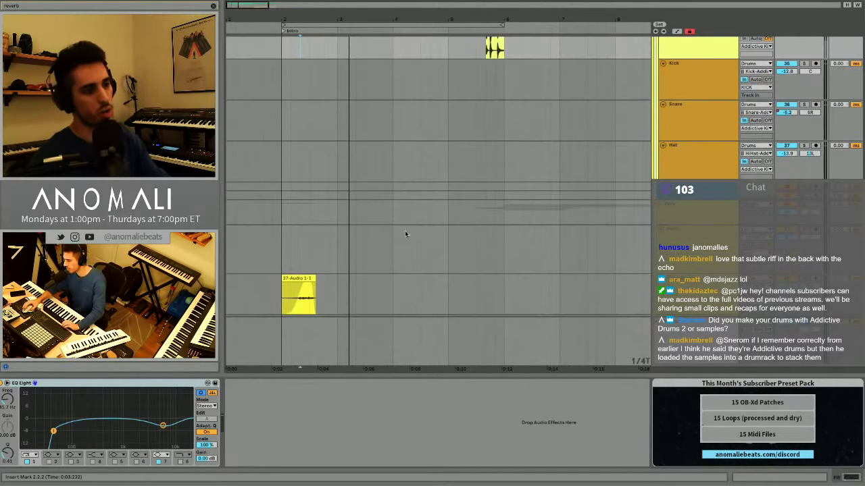
scroll(406, 234, "up", 5)
scroll(483, 159, "right", 3)
scroll(482, 159, "down", 10)
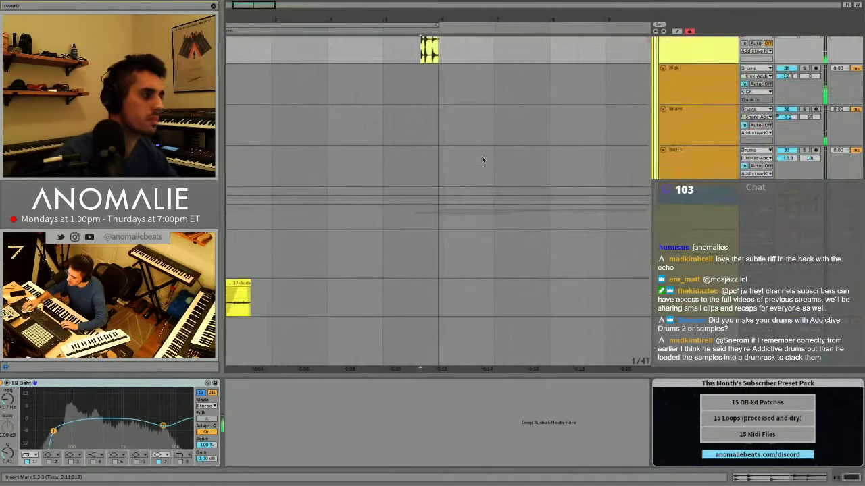
left_click(400, 202)
key("space")
key("space")
Solo the Synth Noise REv track and reverse its Noise 1 clip.
key("Down")
key("s")
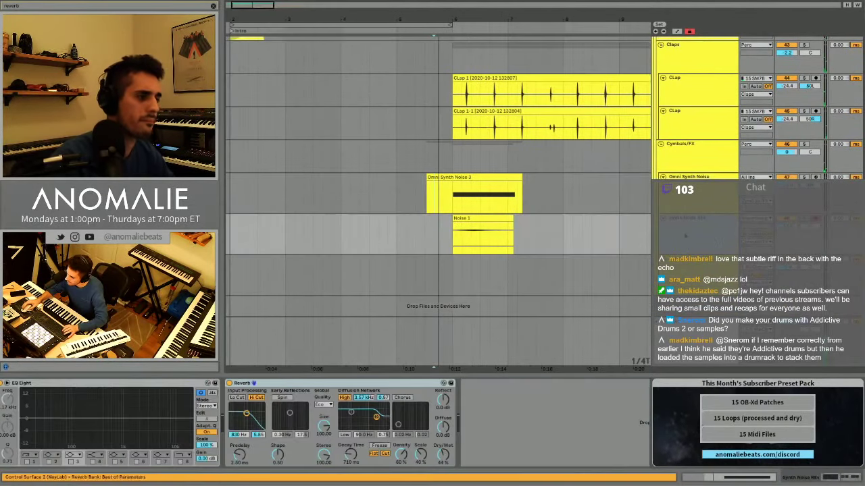
key("space")
key("space")
double_click(496, 217)
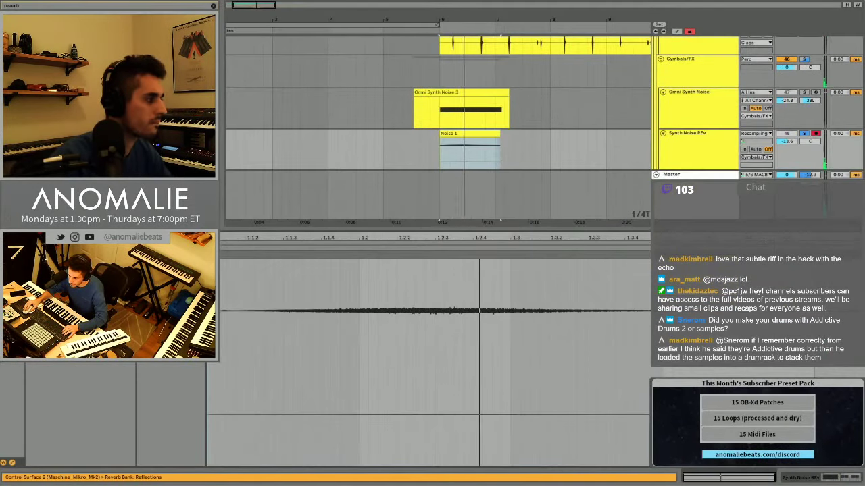
key("r")
key("space")
key("space")
Trim the end of the reversed Noise 1 clip and place it so it leads up to bar 6.
scroll(471, 162, "right", 1)
left_click_drag(467, 131, 473, 152)
key("Delete")
left_click(399, 153)
key("space")
key("space")
Add Omni Synth Noise to the solo and extend Noise 1 slightly past bar 6 with a fade-out.
left_click(804, 89, "super")
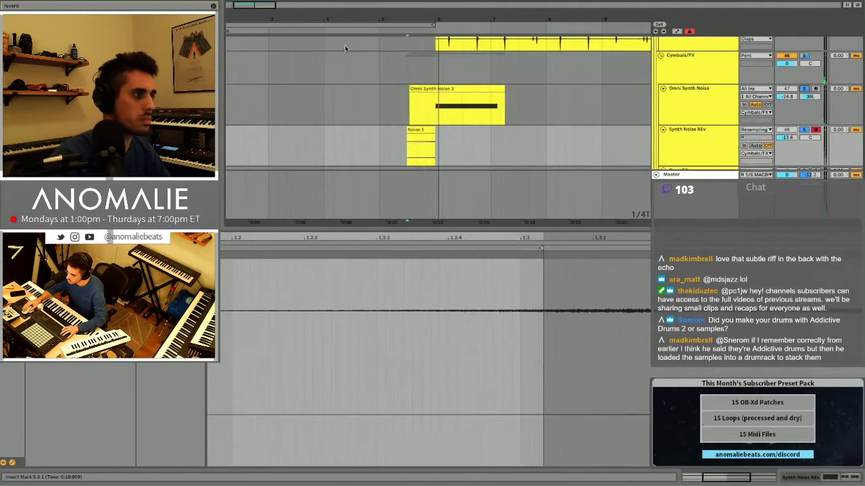
left_click_drag(429, 18, 438, 85)
mouse_move(437, 131)
left_mouse_down()
mouse_move(446, 137)
mouse_move(430, 137)
left_mouse_up()
left_click(383, 146)
key("space")
key("space")
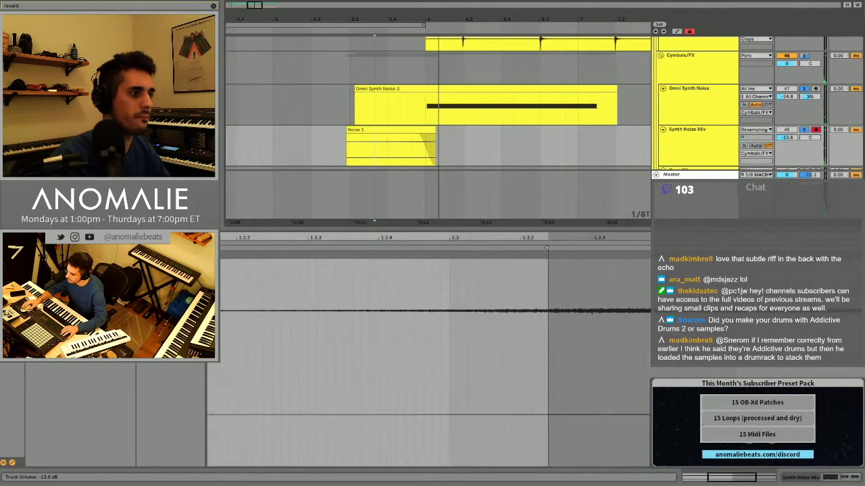
Play the reversed noise together with the Omni Synth Noise across the transition into bar 6.
key("space")
key("space")
key("space")
key("space")
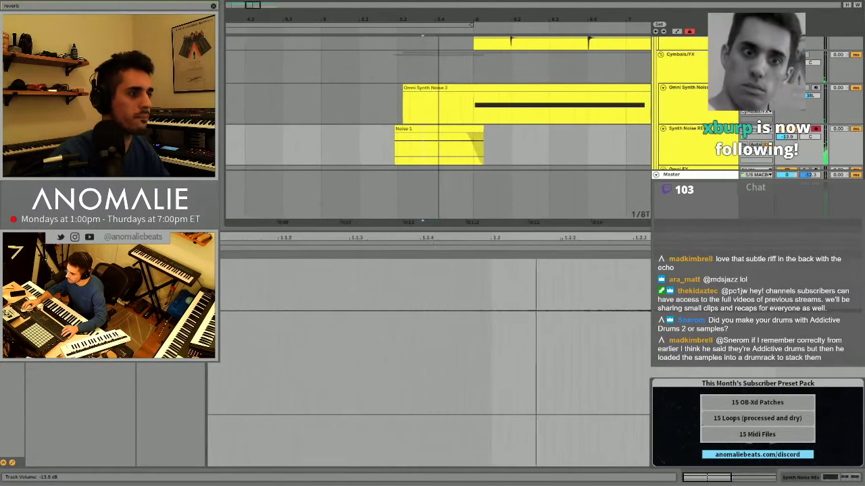
left_click(296, 149)
key("space")
key("space")
Set the Synth Noise REv track's Reverb to a decay time of 851 ms and a Dry/Wet of 54%.
left_click(702, 152)
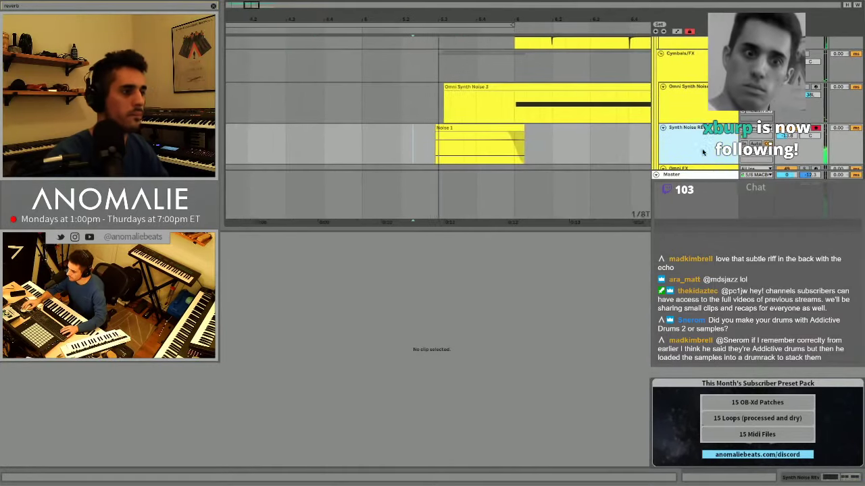
double_click(702, 152)
key("super+f")
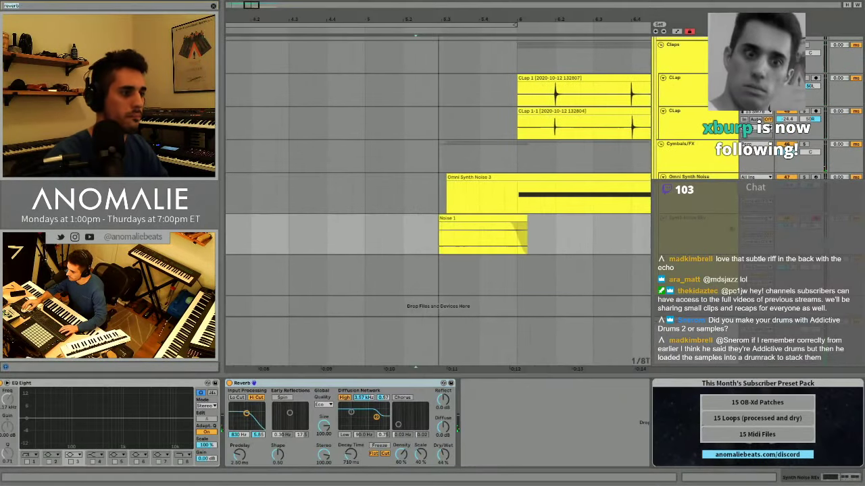
key("space")
key("space")
left_click_drag(352, 456, 353, 450)
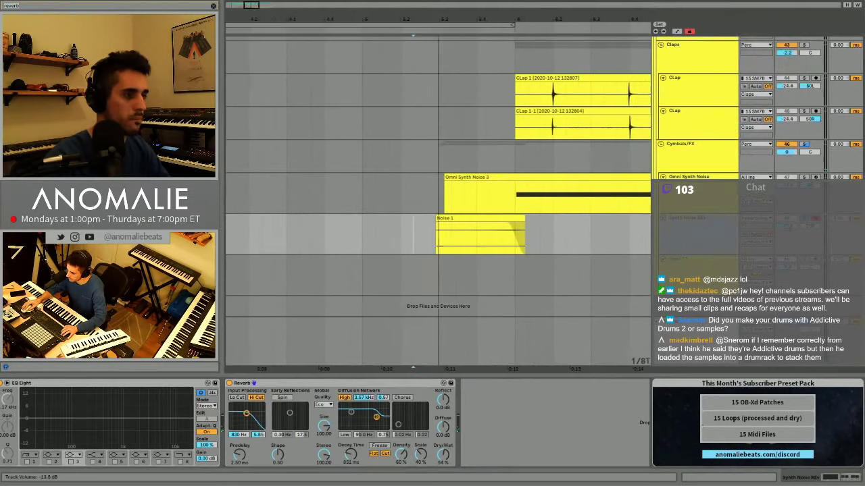
Enable Spin at 0.25 Hz and 15.9 and Chorus at 0.14 Hz and 0.26 in the Reverb, with a 2.20 s decay time.
left_click(288, 399)
key("space")
key("space")
left_click_drag(289, 412, 285, 414)
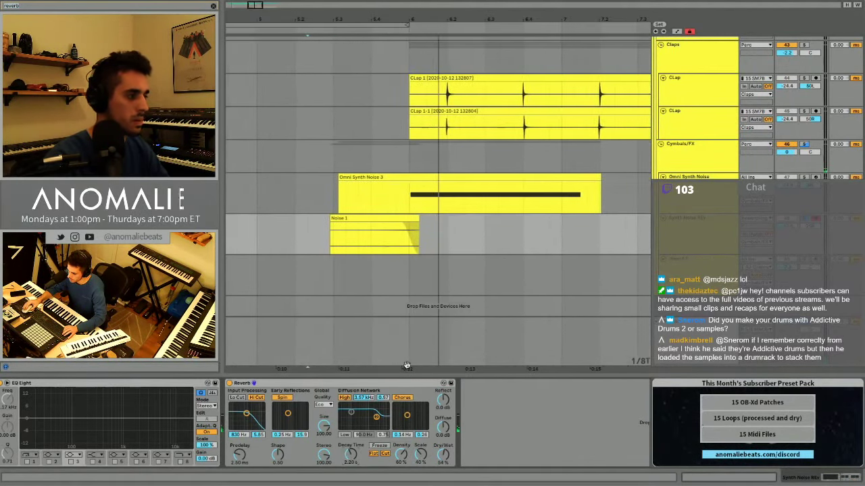
Move the EQ Eight after the Reverb and raise the Synth Noise REv track volume to -8.1 dB.
left_click(49, 382)
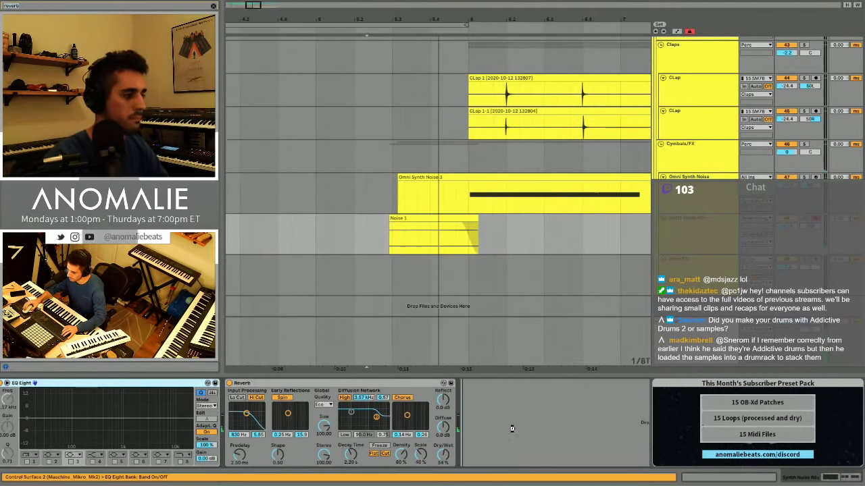
left_click(345, 232)
key("space")
key("space")
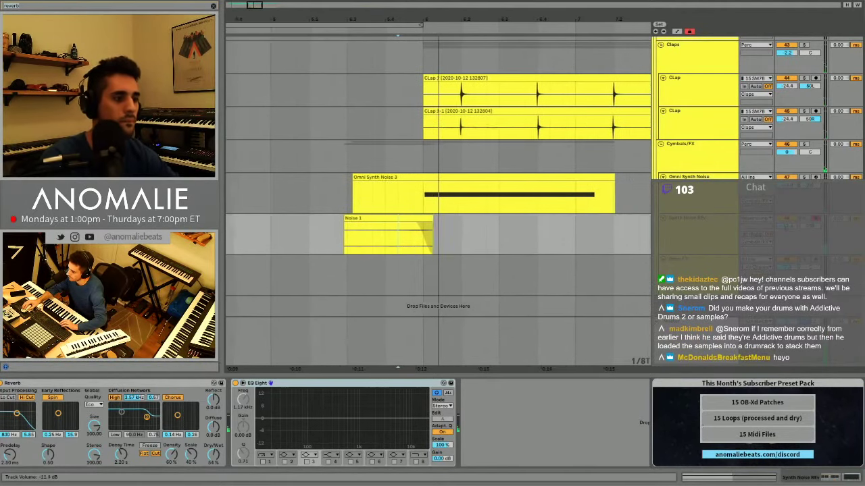
left_click(314, 245)
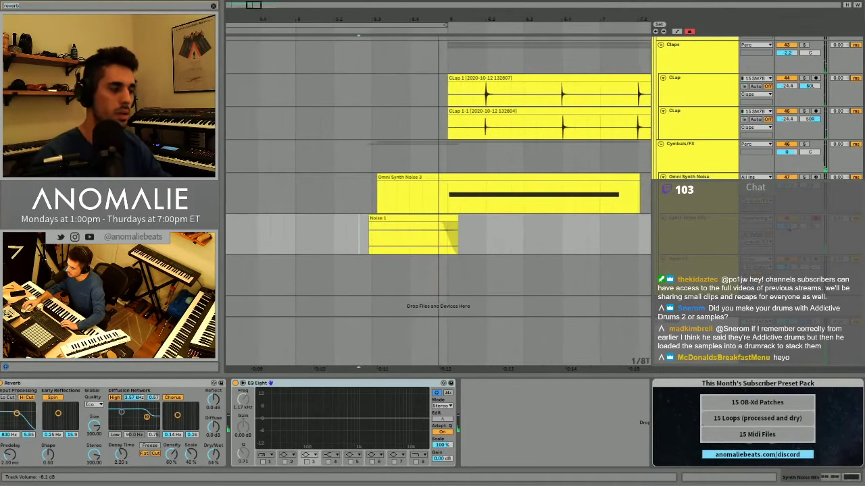
Set the arrangement loop to bars 6 to 10 using a time selection on the spoons track above Claps.
left_click_drag(431, 8, 431, 2)
scroll(537, 97, "up", 3)
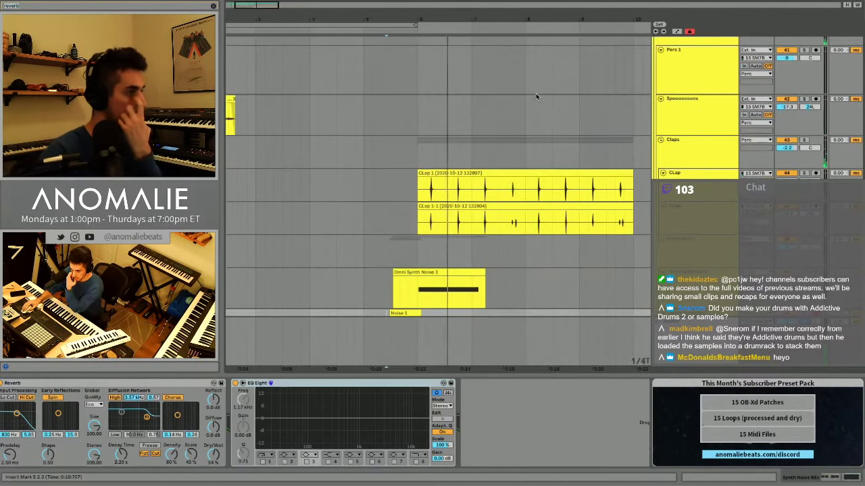
left_click(417, 115)
scroll(415, 115, "down", 3)
left_click(566, 110, "shift")
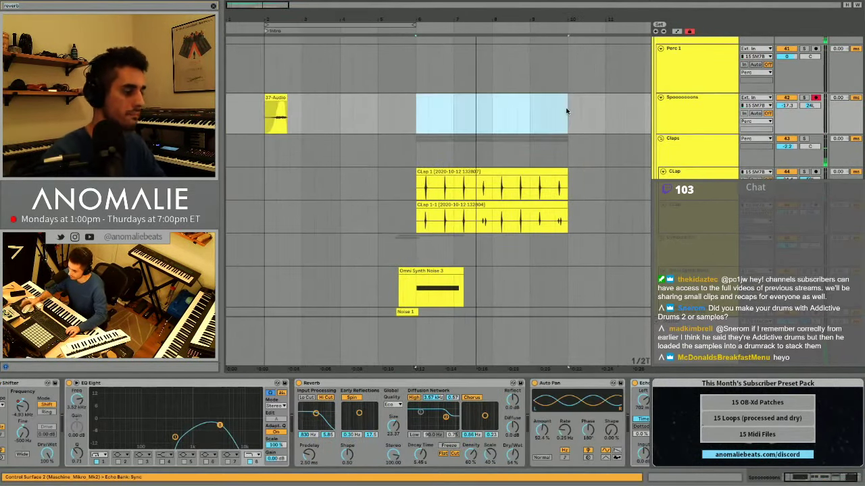
key("super+l")
scroll(591, 144, "up", 6)
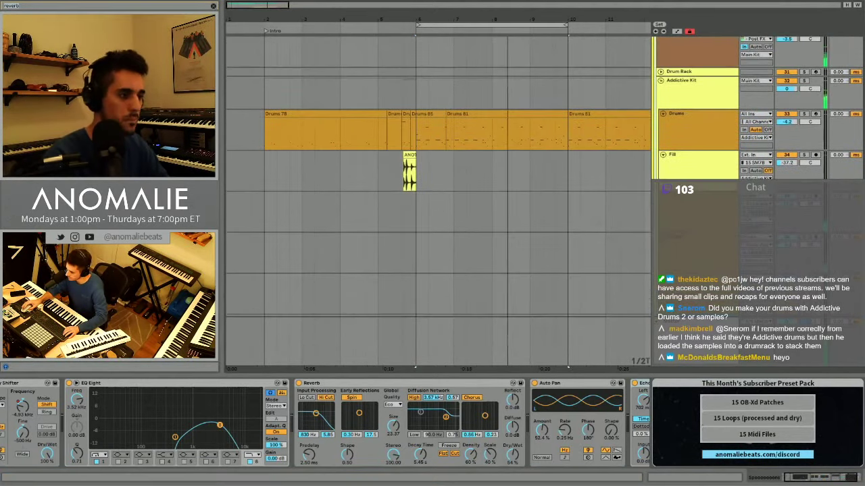
Select the Samp Mooog bass track for playing and lower its volume to -4.0 dB.
scroll(695, 136, "up", 8)
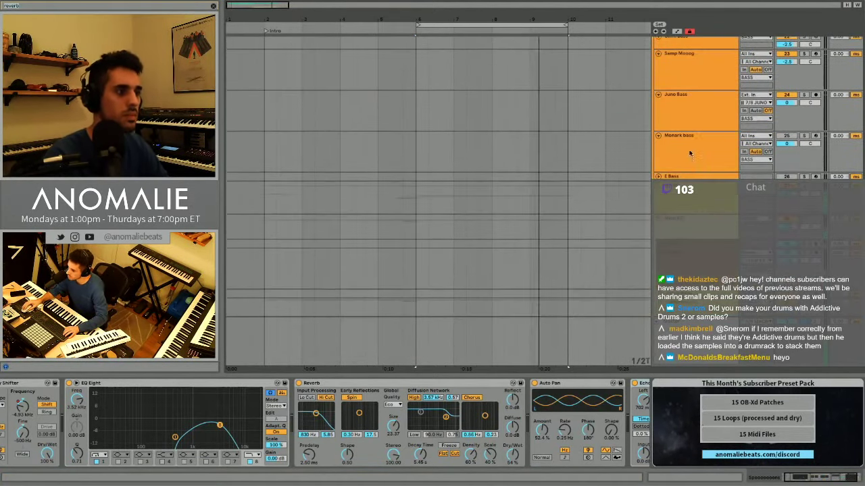
left_click(690, 105)
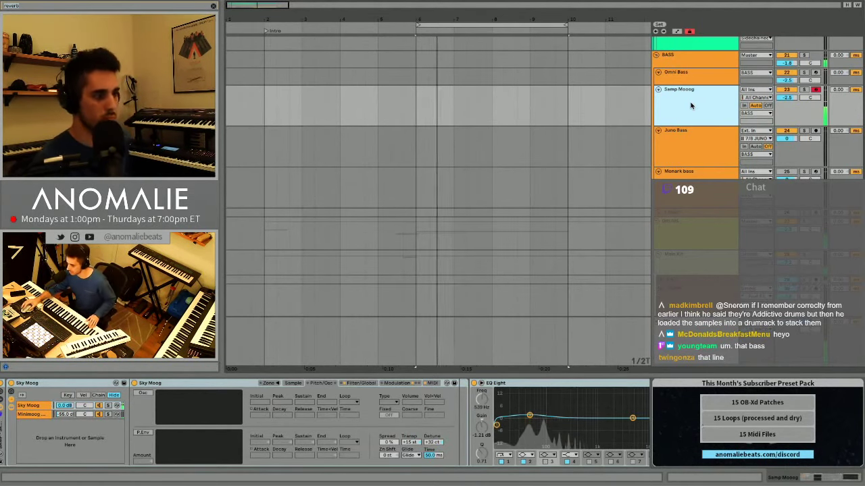
left_click_drag(787, 98, 787, 101)
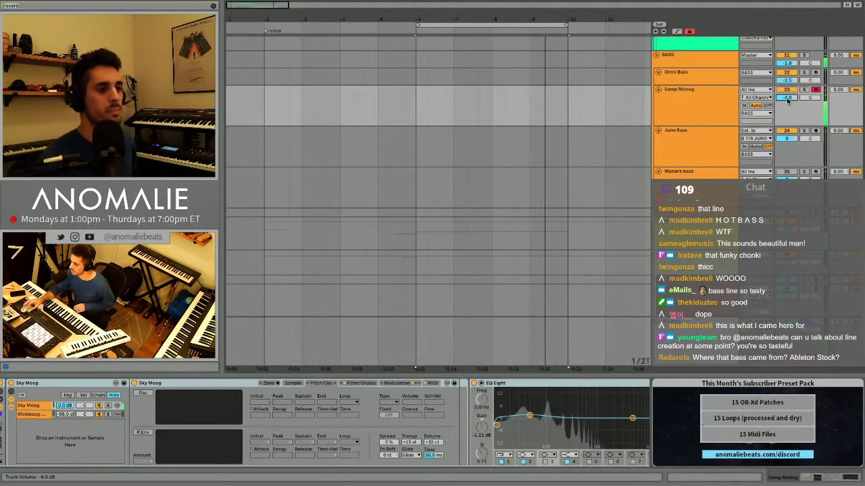
Review the Juno, Reface, Voice Octave and OB-Xd clips in the keys tracks and play the intro from bar 2.
scroll(769, 127, "up", 1)
scroll(768, 127, "up", 8)
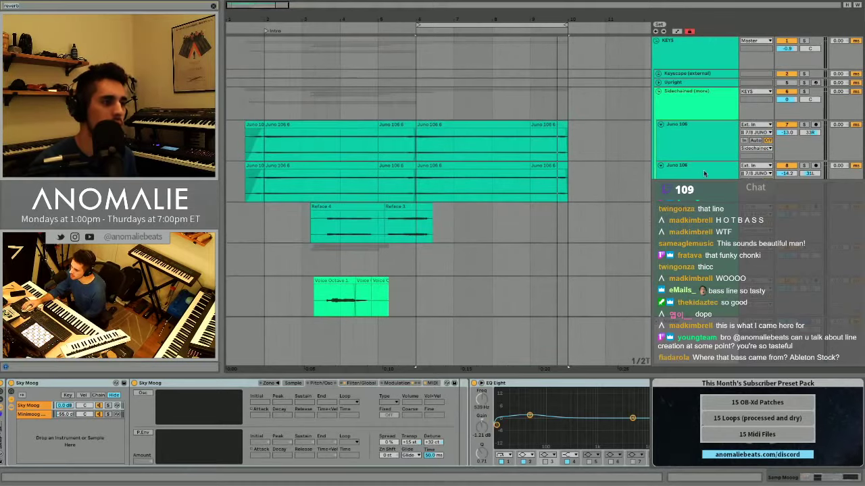
scroll(707, 175, "down", 5)
scroll(712, 177, "up", 5)
scroll(655, 163, "down", 5)
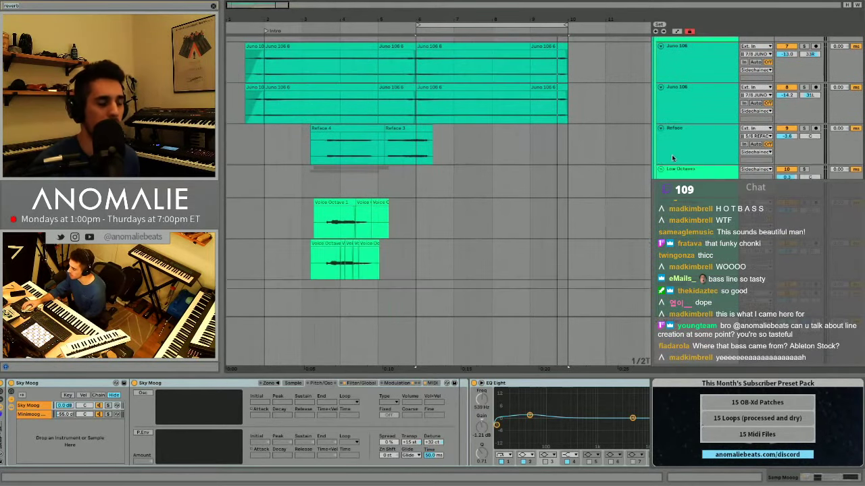
scroll(530, 175, "down", 20)
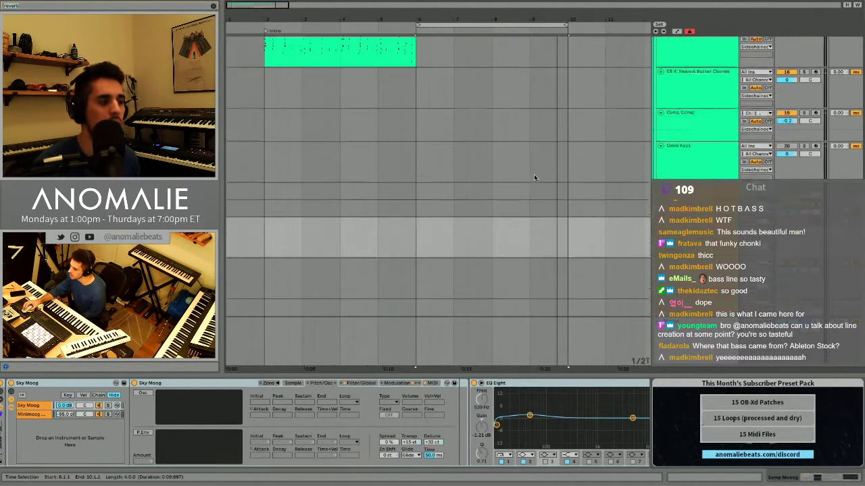
scroll(534, 174, "up", 10)
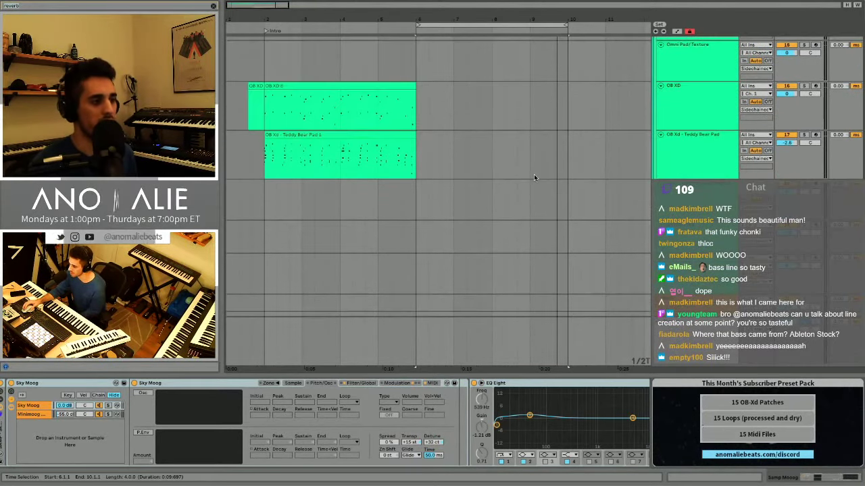
scroll(533, 175, "down", 3)
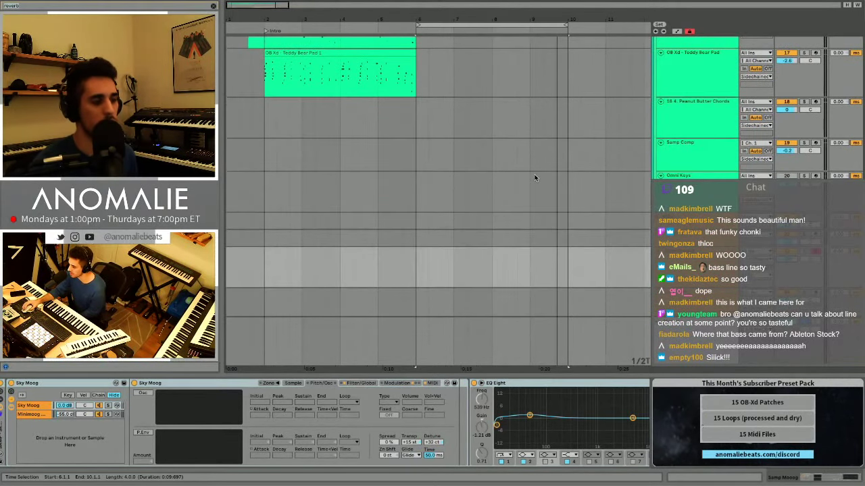
scroll(606, 178, "up", 6)
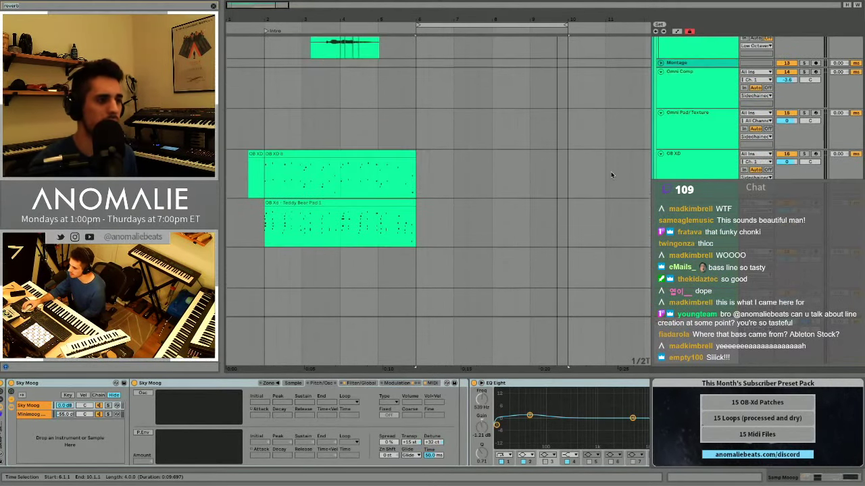
left_click(261, 26)
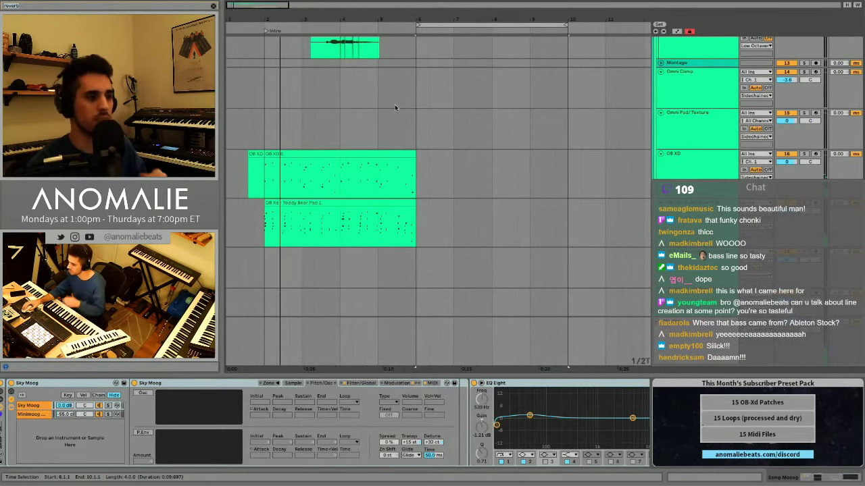
scroll(504, 113, "up", 2)
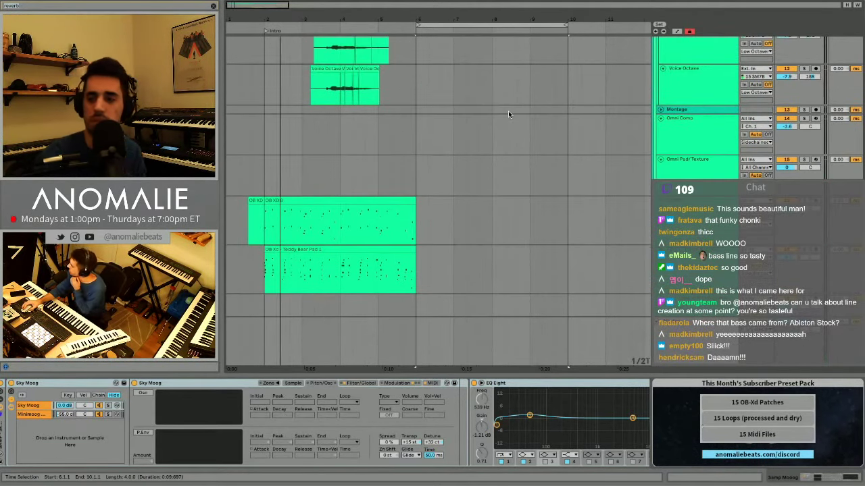
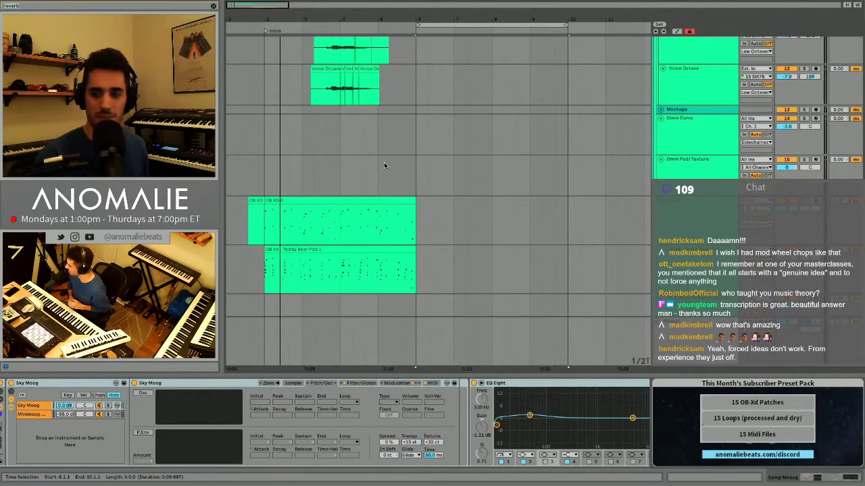
Play the vocal octave section and enable the eighth filter band as a high cut in the Low Octaves group's EQ Eight.
key("space")
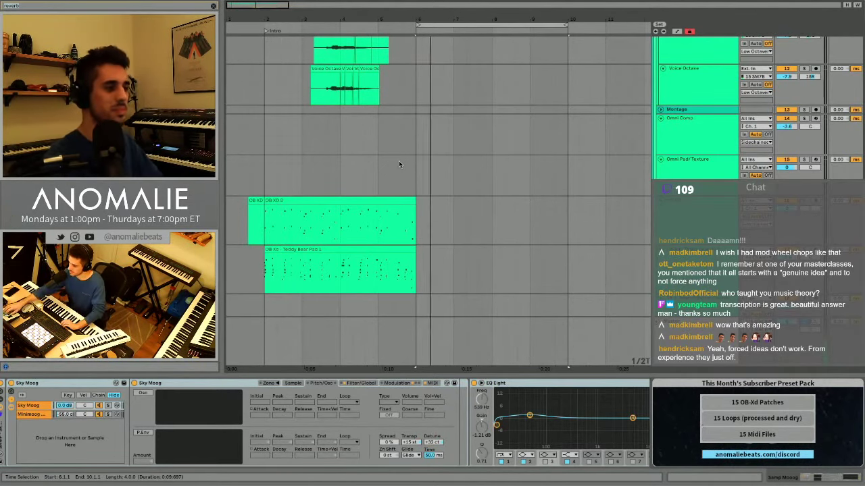
scroll(639, 217, "up", 4)
scroll(336, 70, "down", 8)
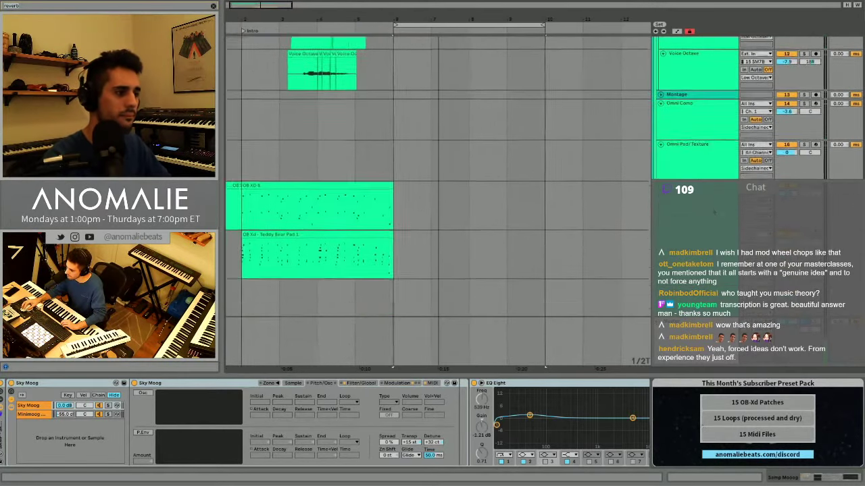
scroll(336, 70, "up", 5)
left_click(372, 217)
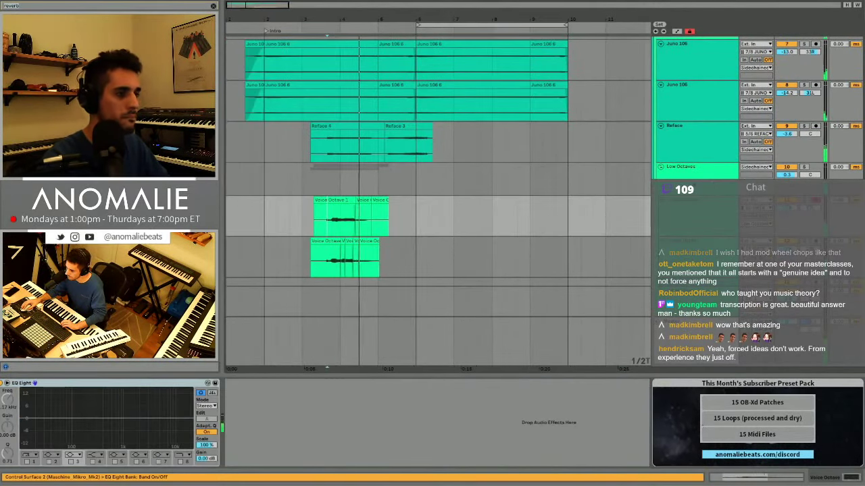
left_click(700, 181)
key("space")
key("space")
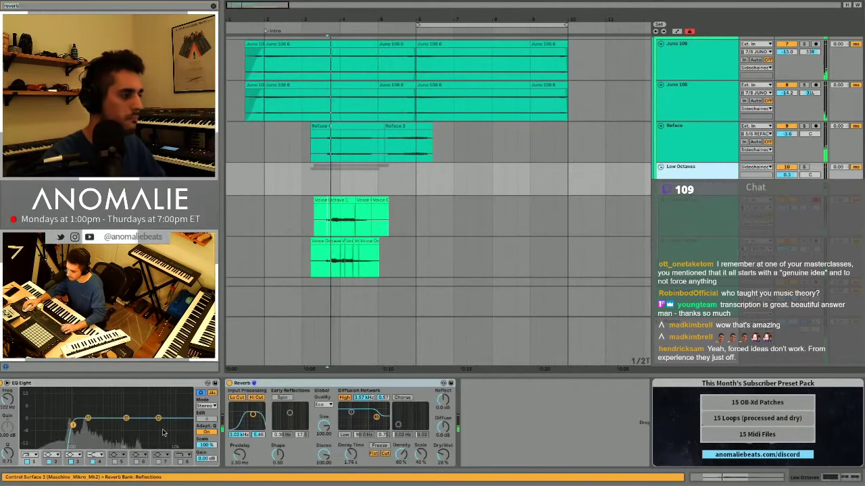
left_click(181, 463)
Play the arrangement again from just before bar 2 and from 5.3.3 to check the Low Octaves group.
left_click(261, 184)
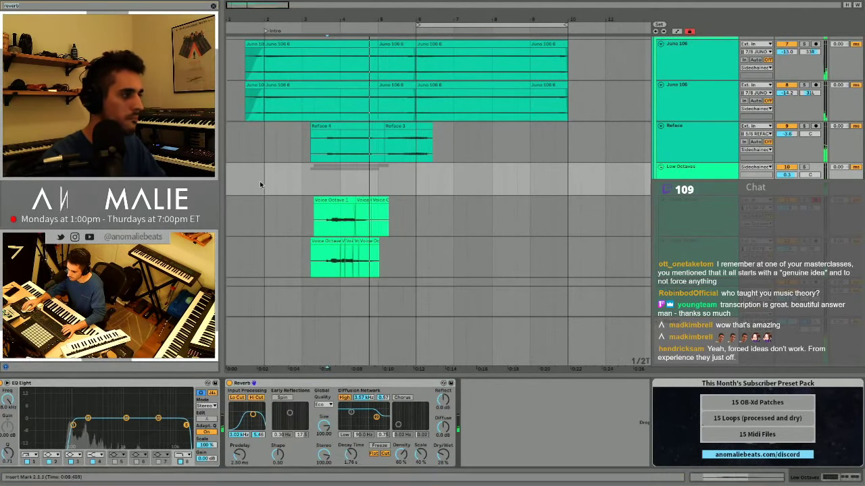
key("space")
key("space")
key("space")
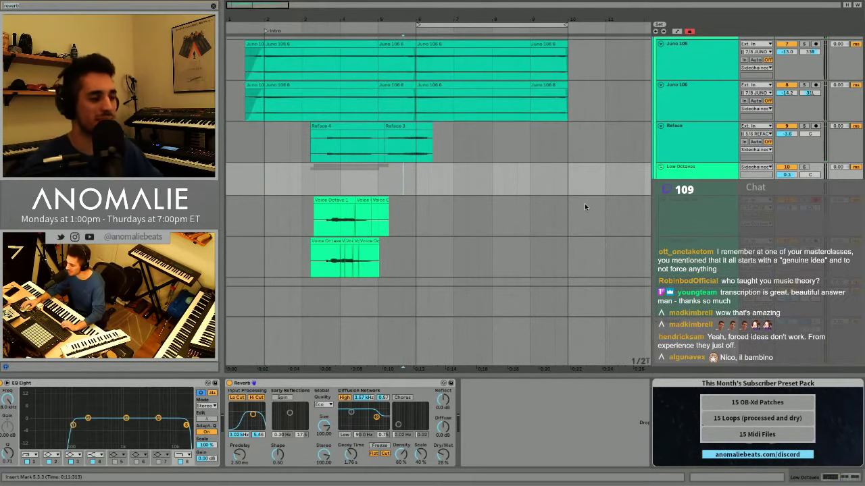
Duplicate the OB Xd - Teddy Bear Pad track, delete the copied clip and place the insert marker at bar 6 on the duplicate.
scroll(405, 180, "down", 6)
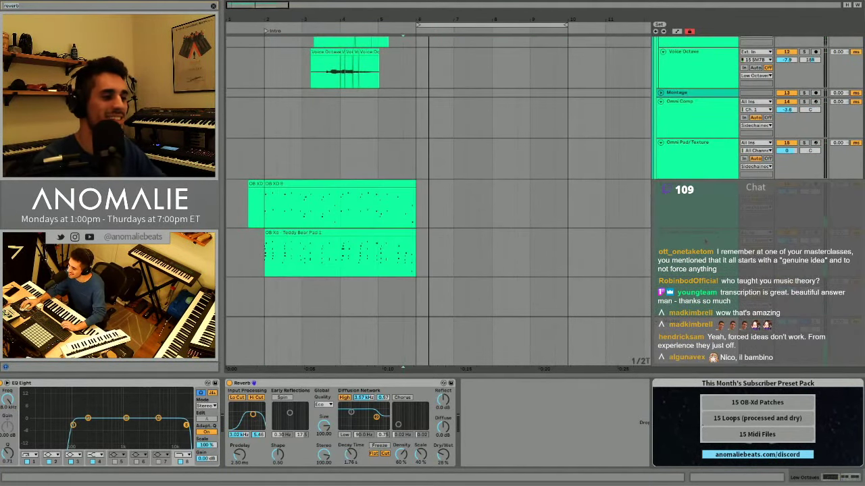
left_click(706, 241)
key("space")
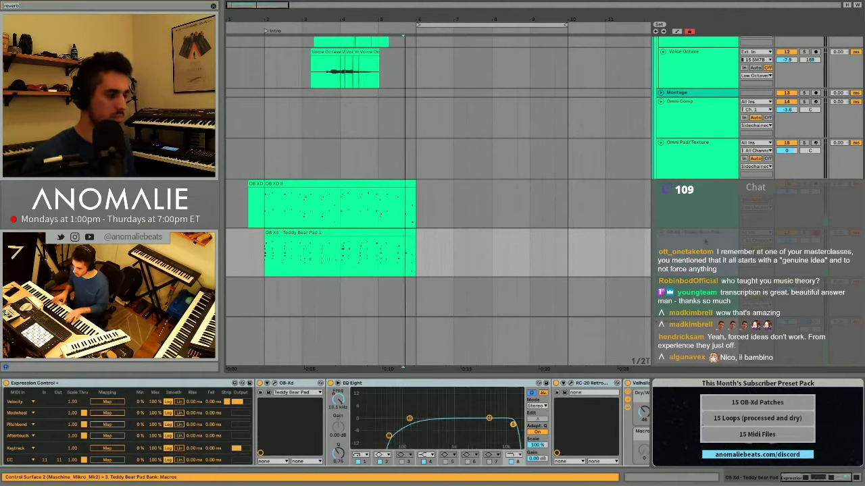
key("space")
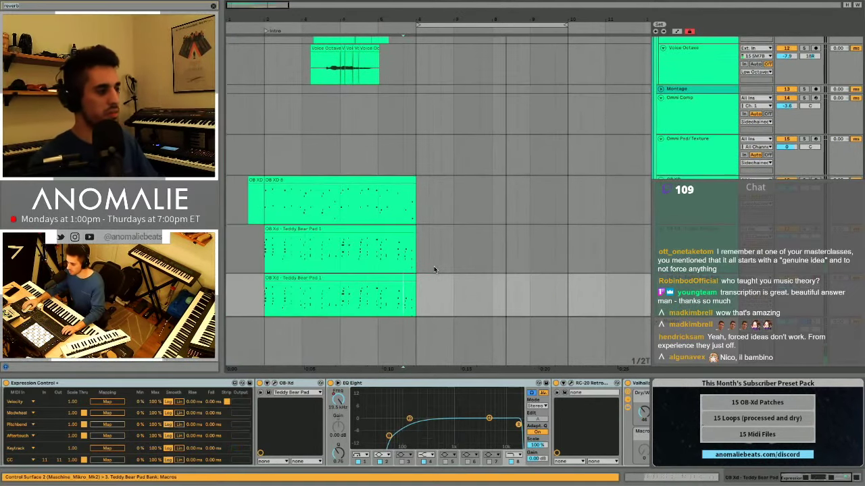
scroll(435, 228, "down", 3)
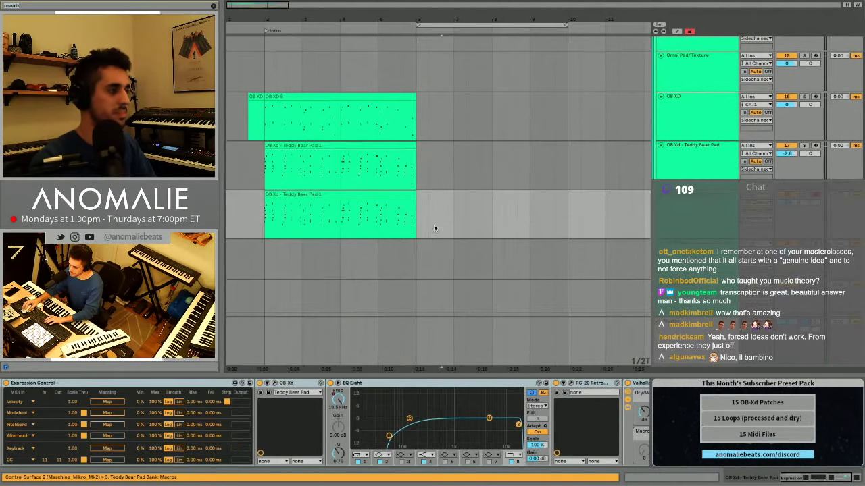
left_click_drag(434, 229, 254, 222)
key("Delete")
left_click(416, 213)
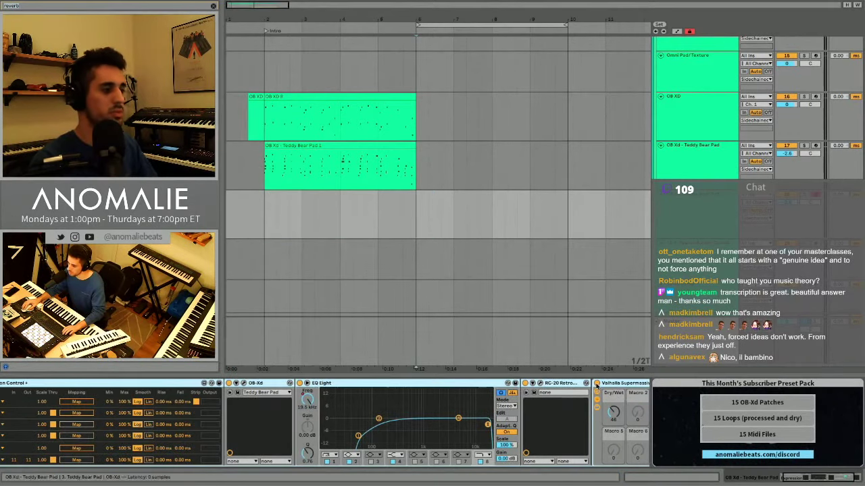
Lower the Valhalla Supermassive Dry/Wet on the duplicated pad track and inspect its RC-20 Retro Color settings.
left_click_drag(618, 417, 617, 416)
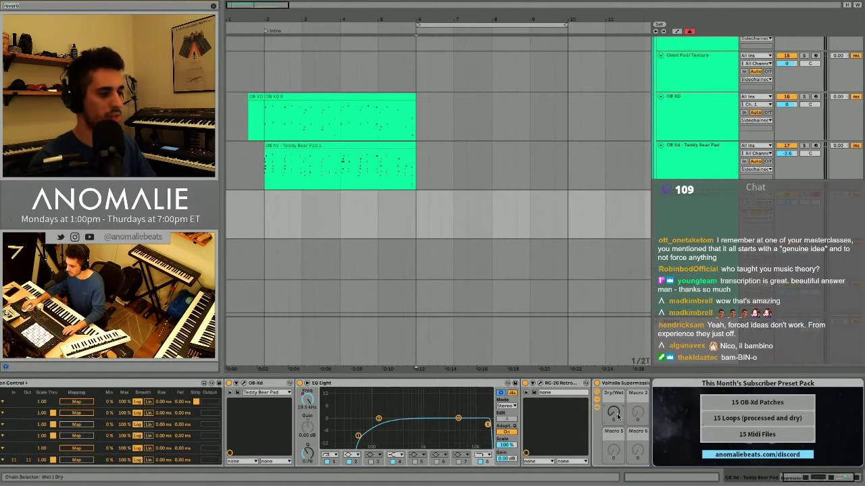
left_click(540, 384)
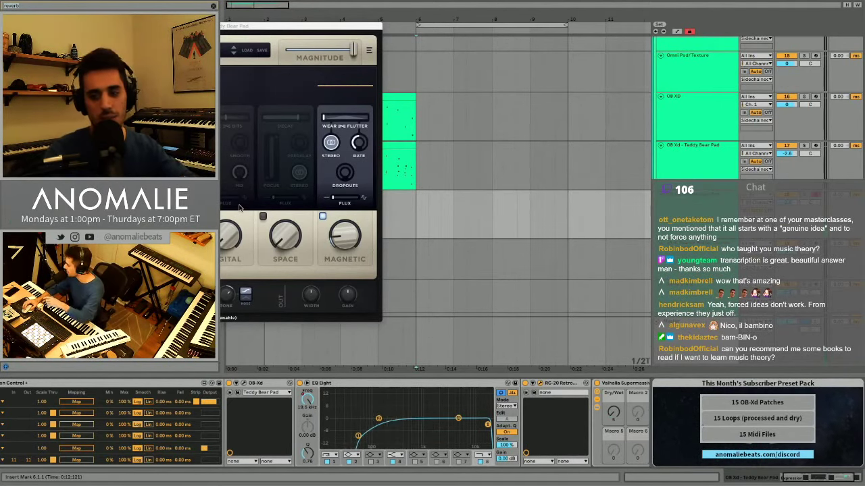
left_click_drag(159, 27, 448, 32)
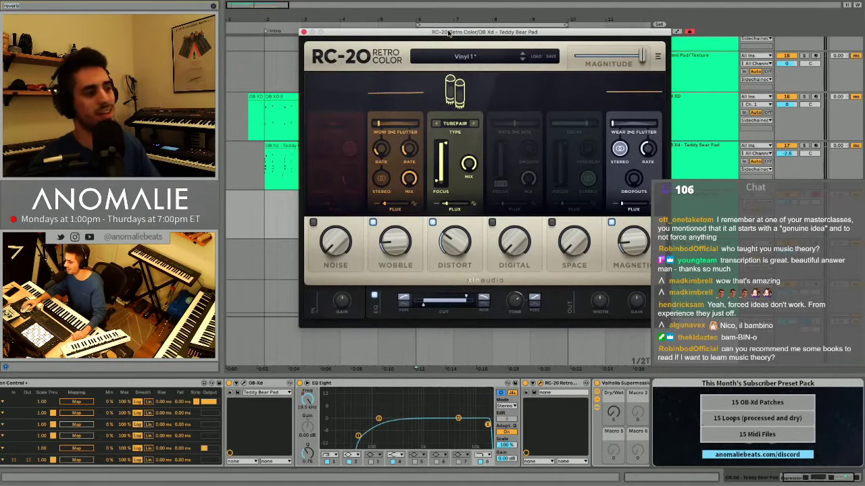
left_click(303, 32)
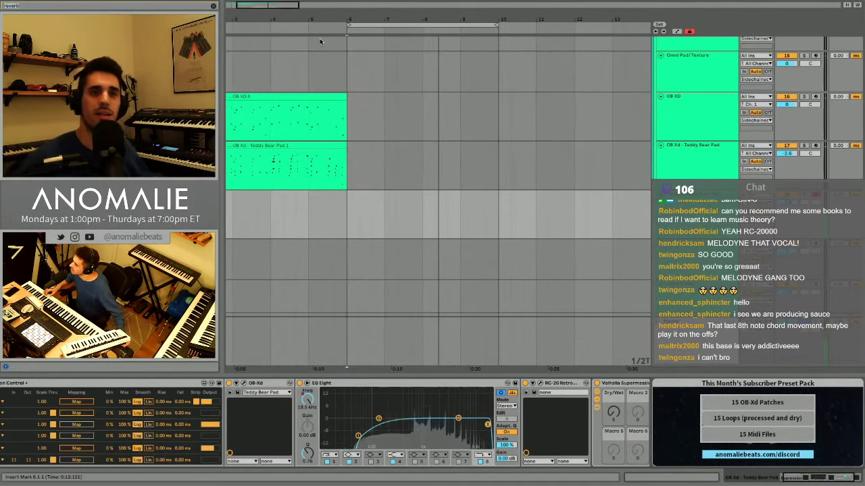
Rehearse the new pad part over playback, starting from 5.3.3, from bar 2 and from 5.2.2 on the duplicated track.
left_click(329, 221)
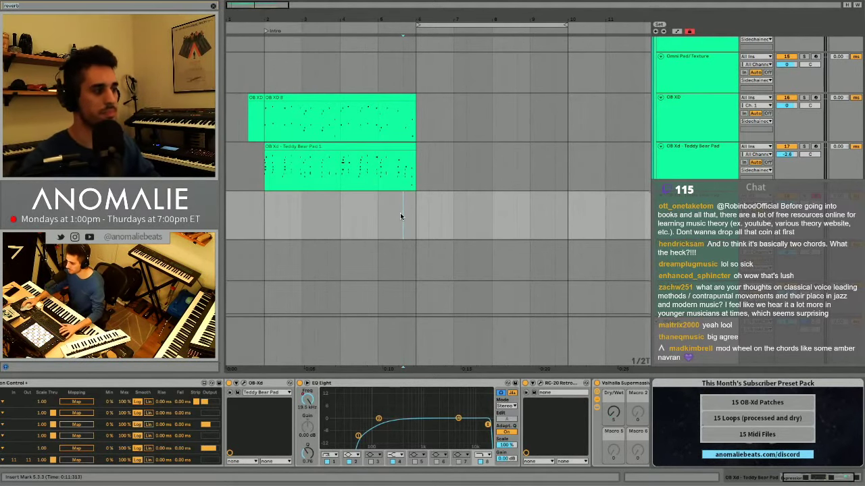
key("space")
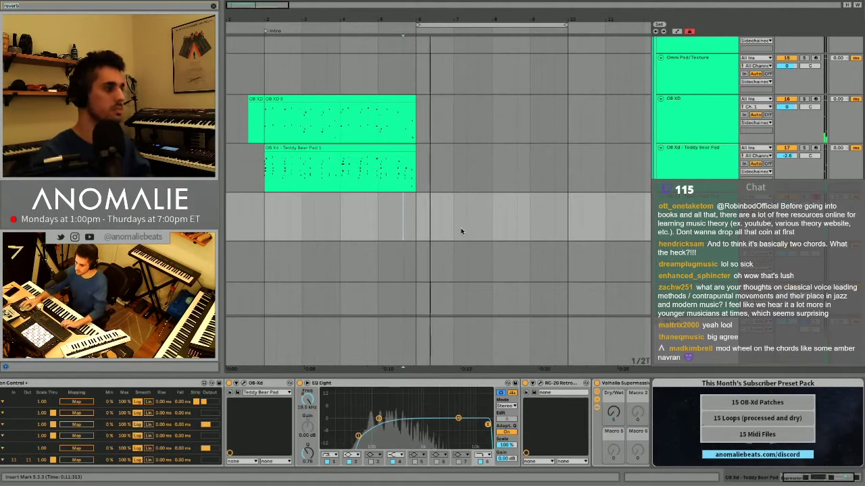
left_click(263, 235)
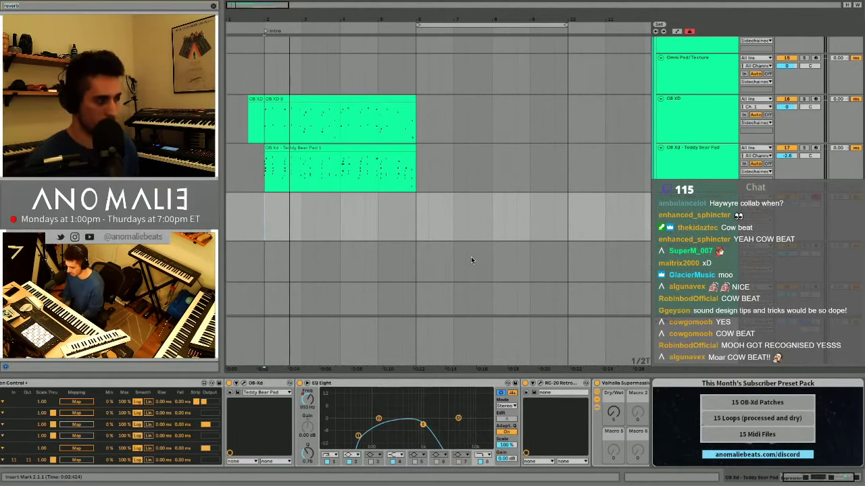
key("space")
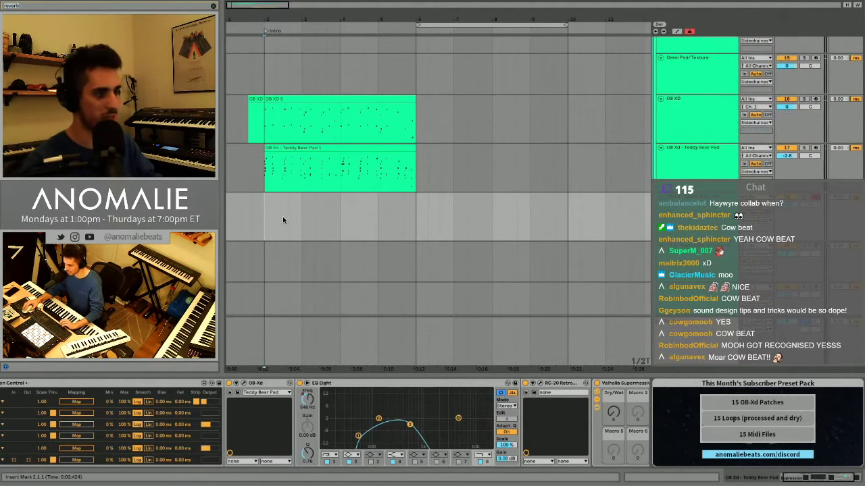
key("space")
left_click(392, 215)
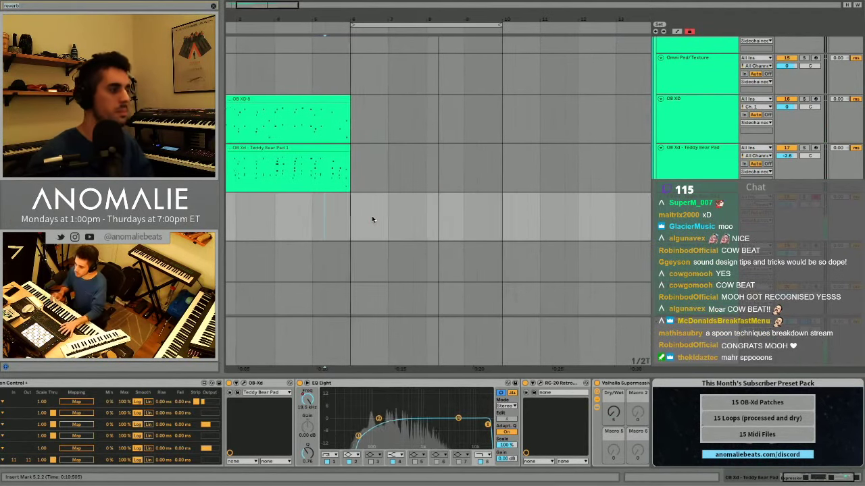
key("F9")
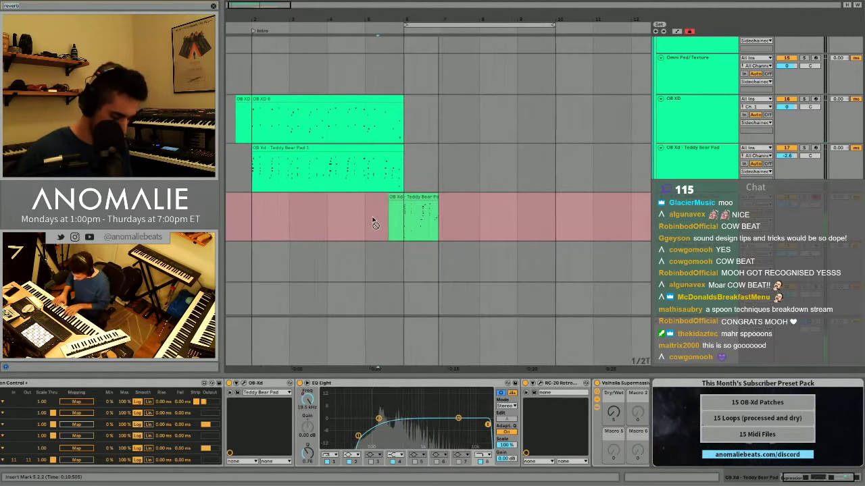
key("space")
key("ctrl+z")
Record a chord take on the duplicated Teddy Bear Pad track through bar 10 and set the playback start at bar 6.
key("F9")
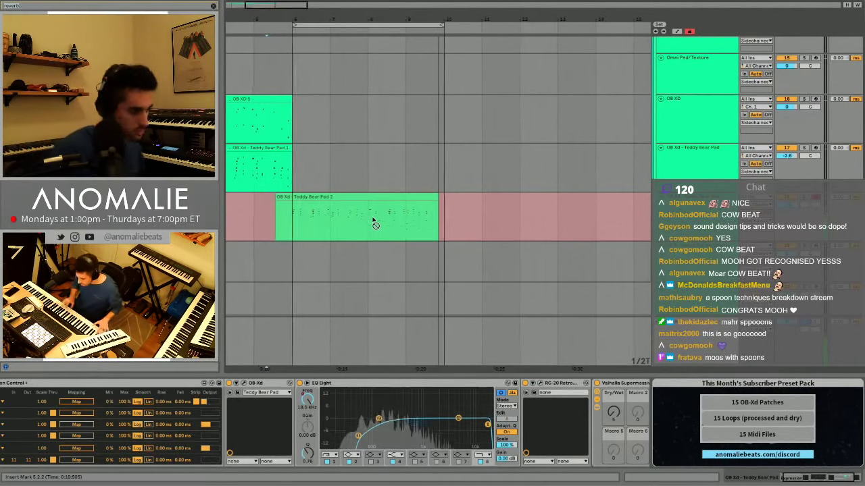
key("space")
left_click(382, 222)
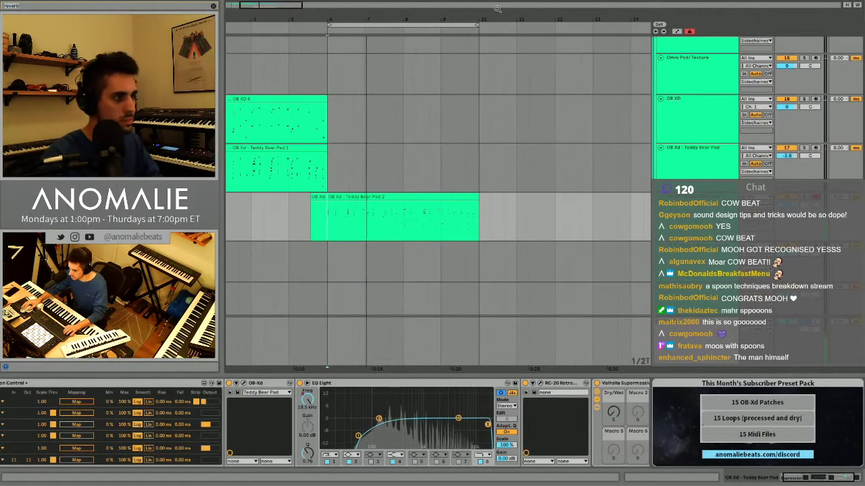
Try to re-record the end of the duplicated pad take by punching in during playback from 8.4.2.
left_click_drag(497, 9, 561, 27)
left_click(518, 225)
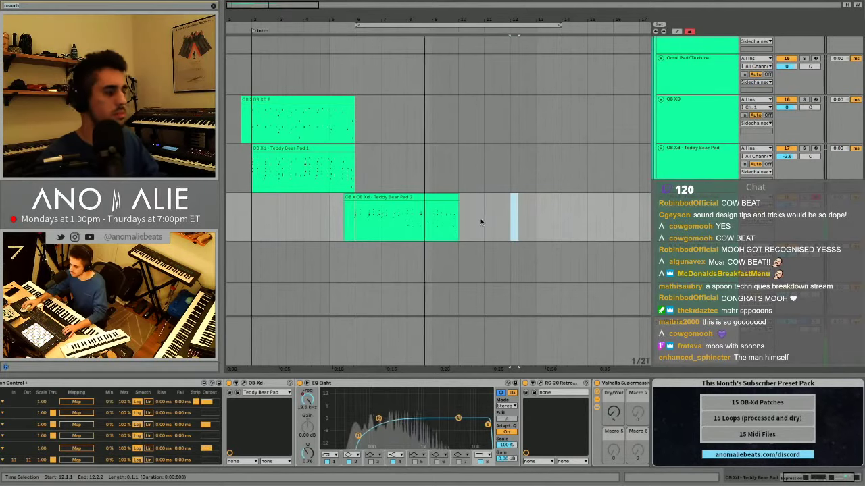
left_click_drag(481, 222, 337, 232)
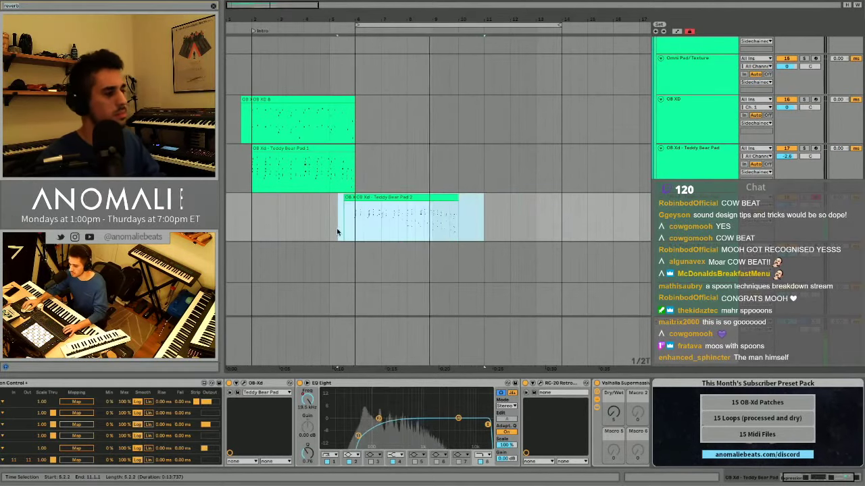
left_click(424, 227)
left_click_drag(432, 20, 433, 61)
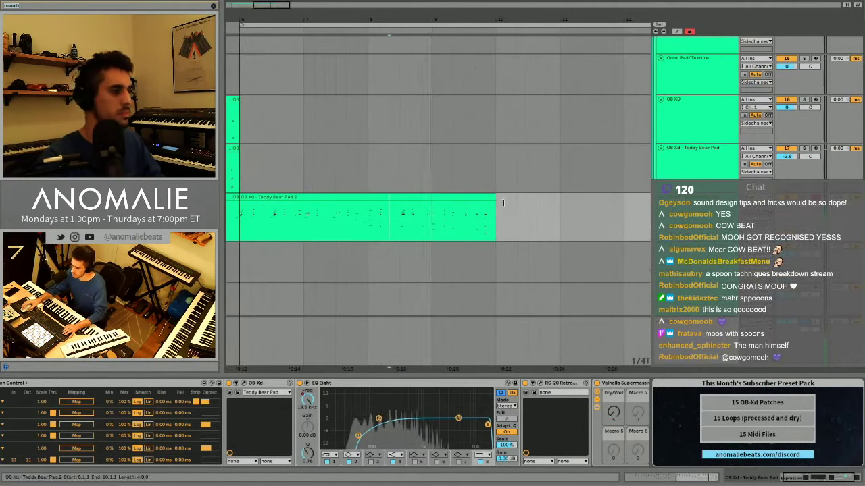
key("Delete")
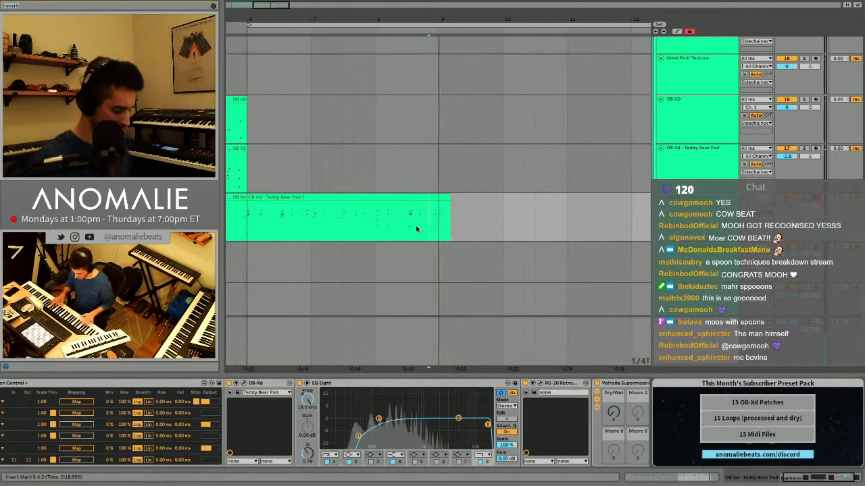
key("F9")
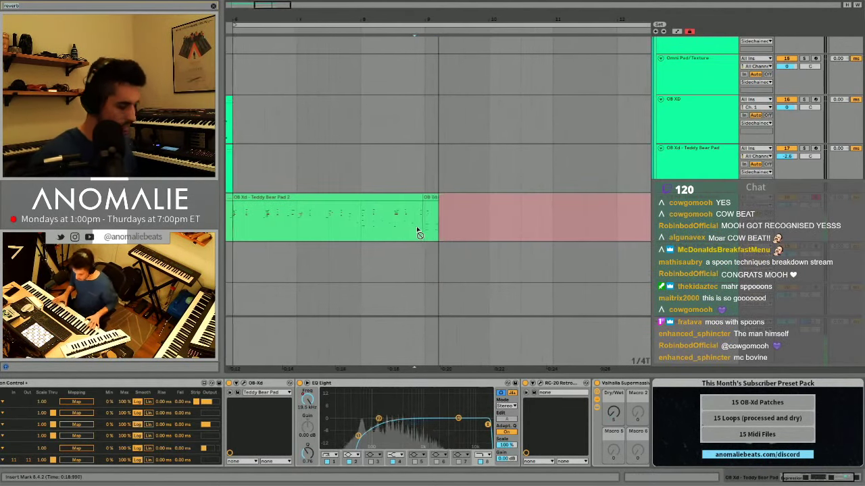
key("space")
key("super+z")
key("F9")
key("space")
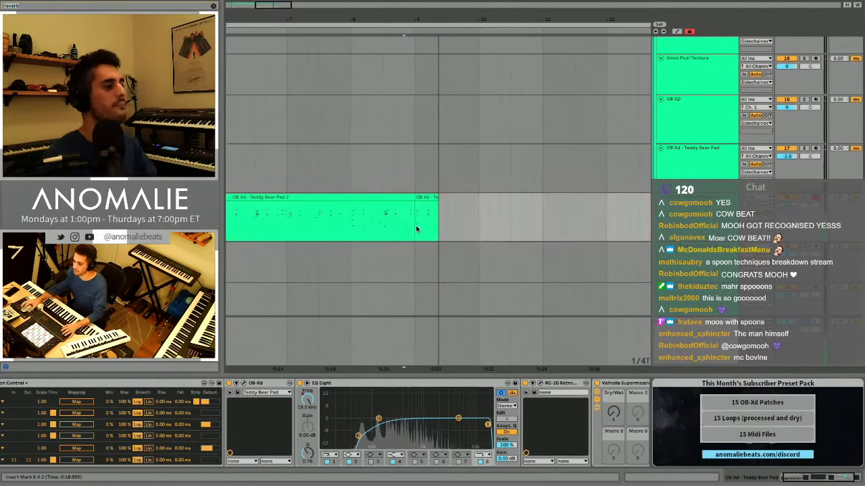
Delete the existing takes on the duplicated Teddy Bear Pad track and record a fresh chord take through bar 9, starting playback from 5.1.3.
left_click(240, 230)
key("space")
scroll(238, 229, "left", 3)
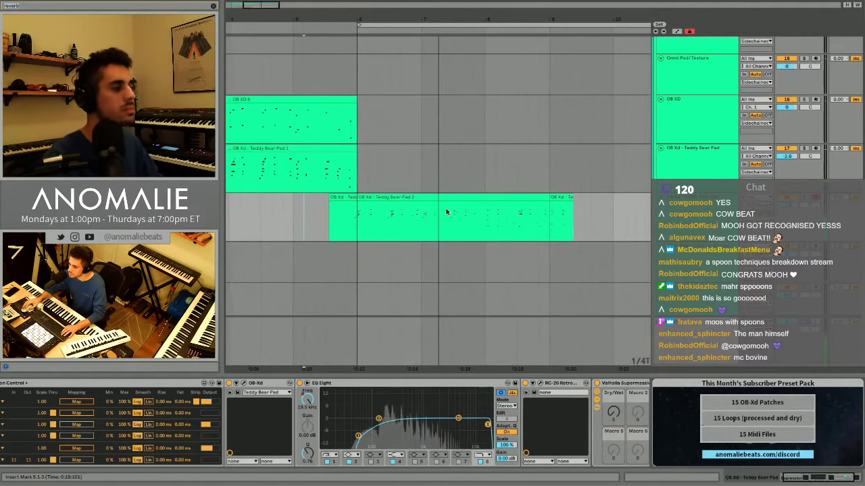
left_click_drag(569, 233, 307, 241)
key("Delete")
left_click(294, 225)
key("space")
key("space")
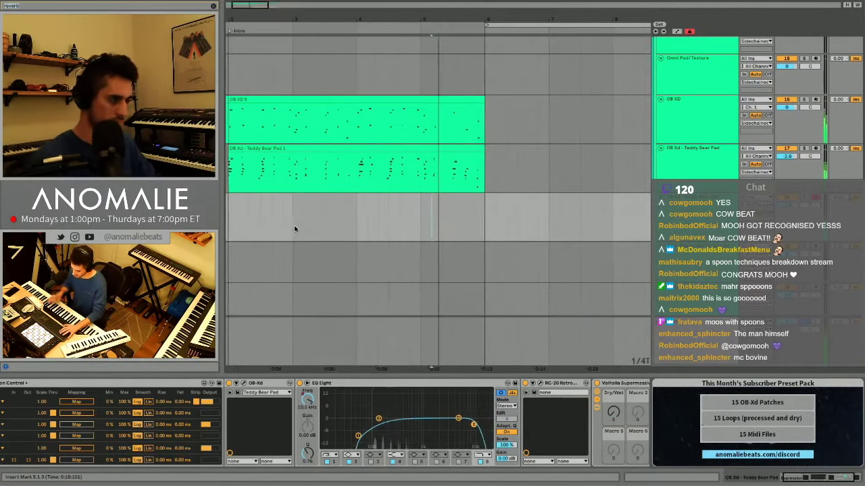
key("F9")
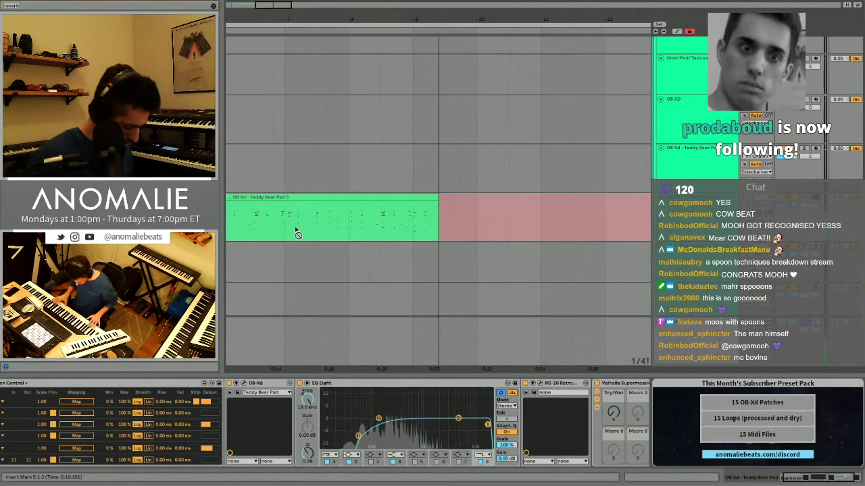
key("space")
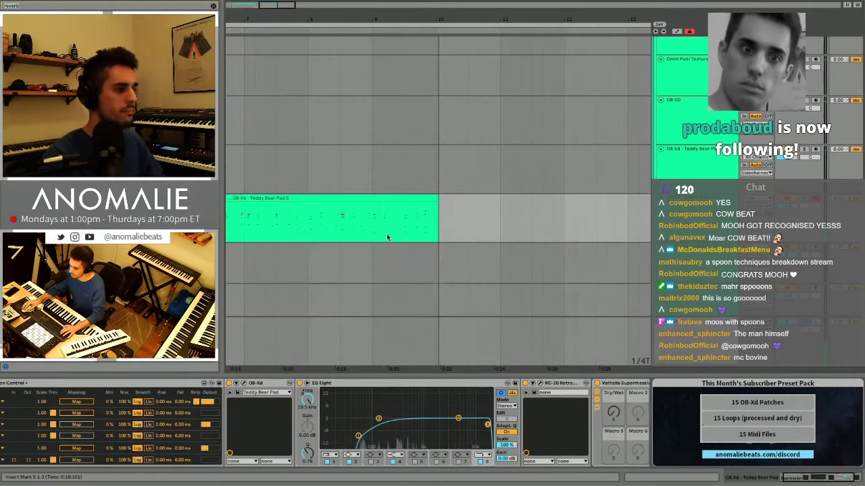
Clear the area after the new pad take and punch in repeated takes with playback from 8.3.3, extending the part past bar 11.
left_click_drag(534, 232, 435, 234)
key("Delete")
left_click(389, 227)
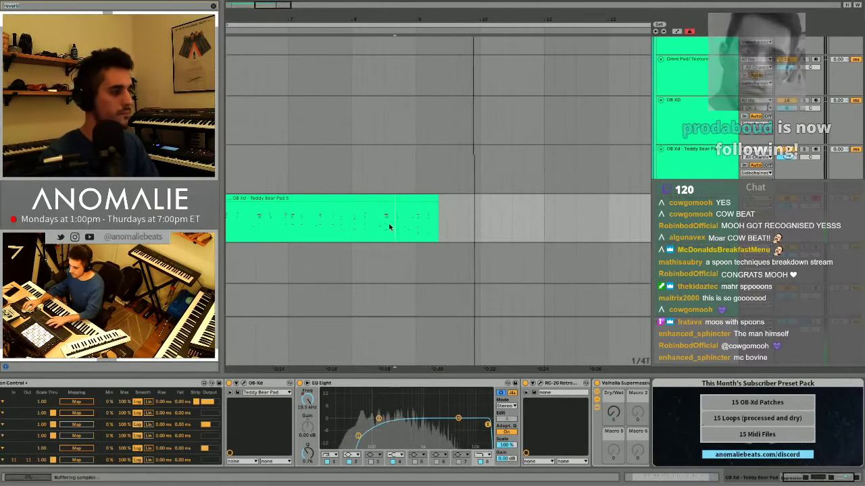
key("space")
key("space")
key("F9")
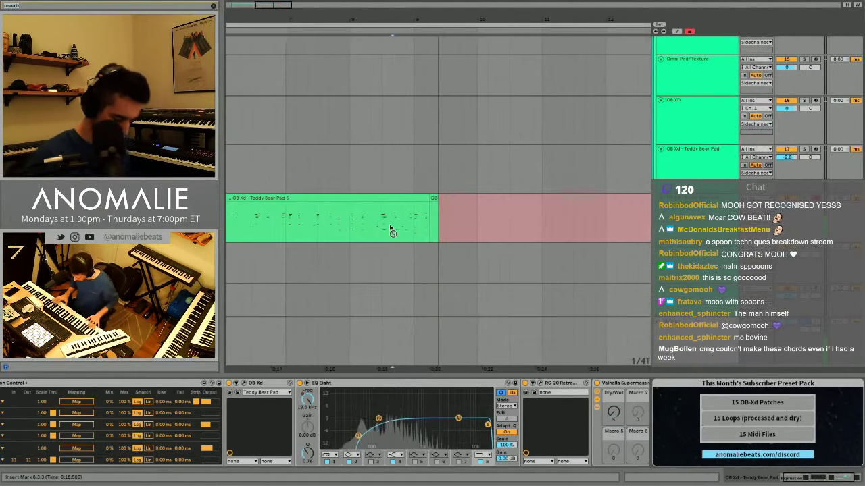
key("space")
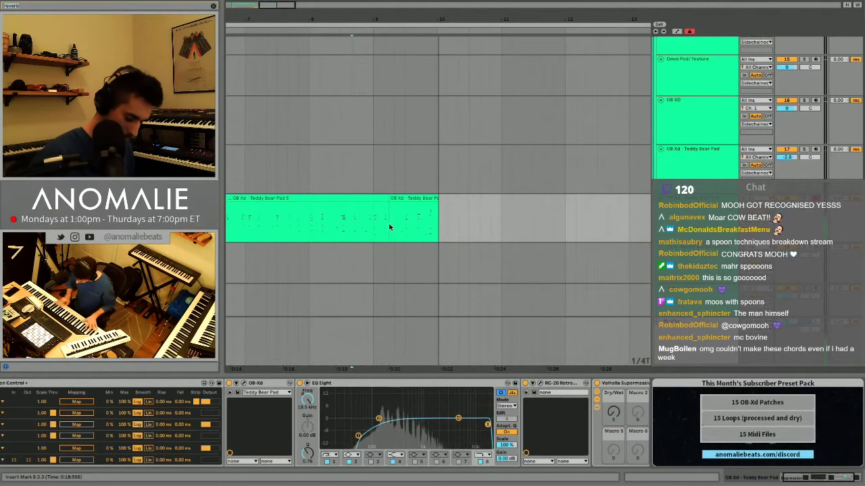
key("space")
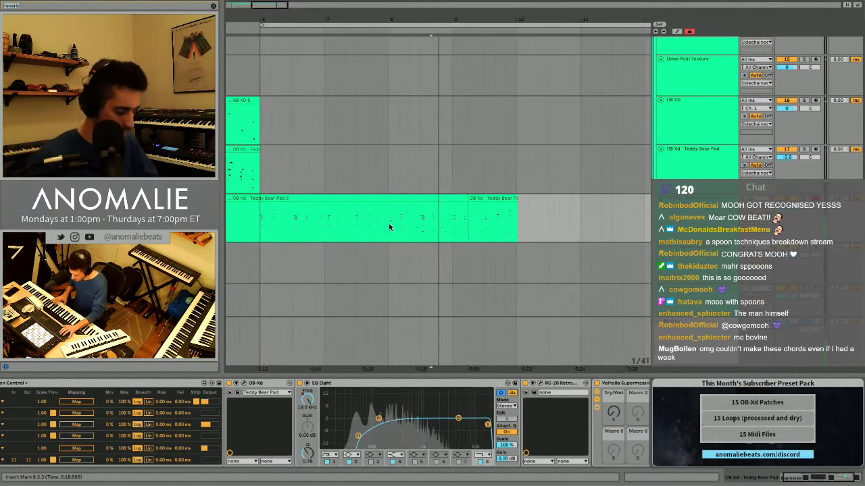
key("F9")
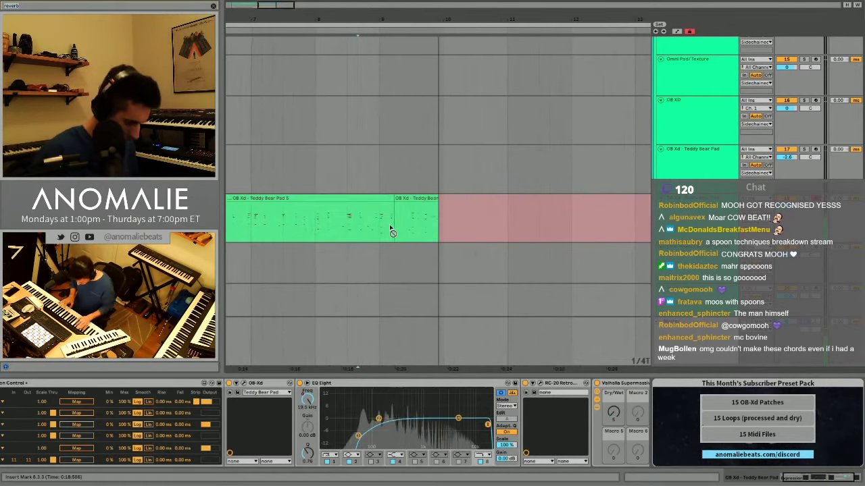
key("space")
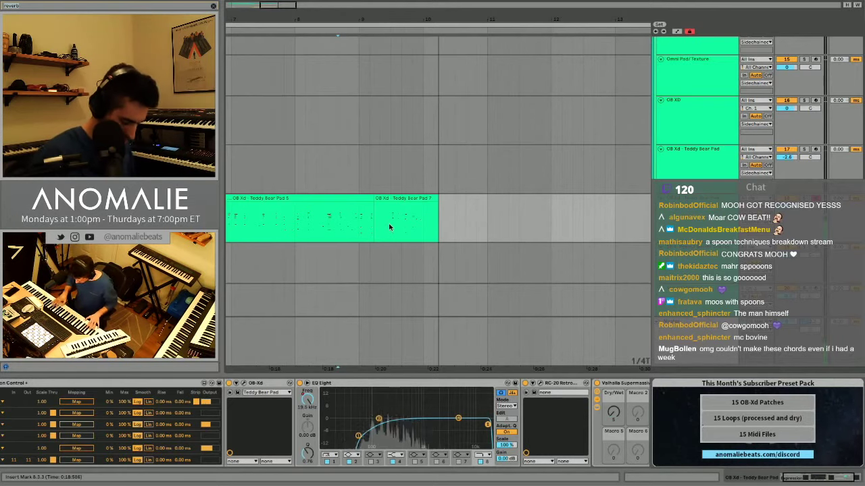
key("F9")
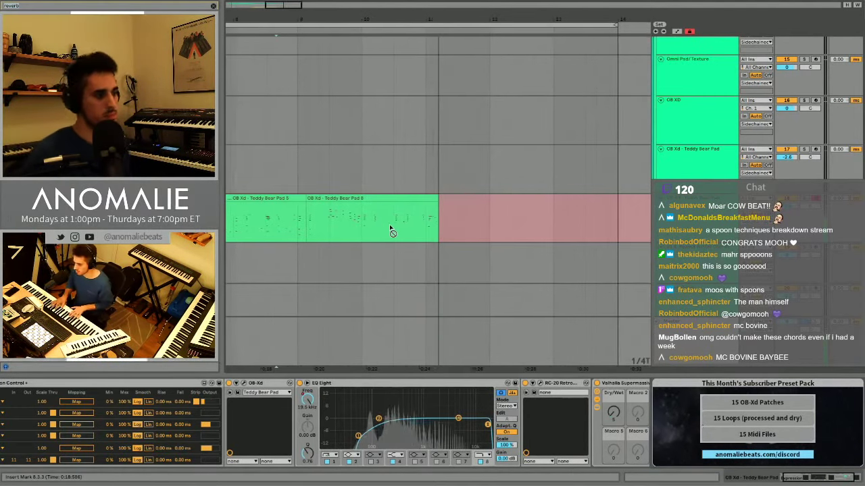
key("space")
Play back the recorded pad takes from just before bar 6.
key("space")
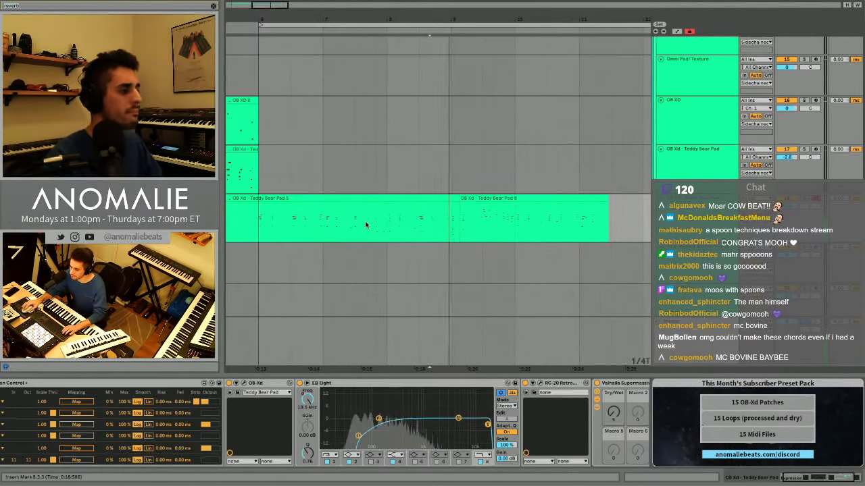
left_click(245, 227)
key("space")
key("space")
left_click_drag(457, 21, 358, 19)
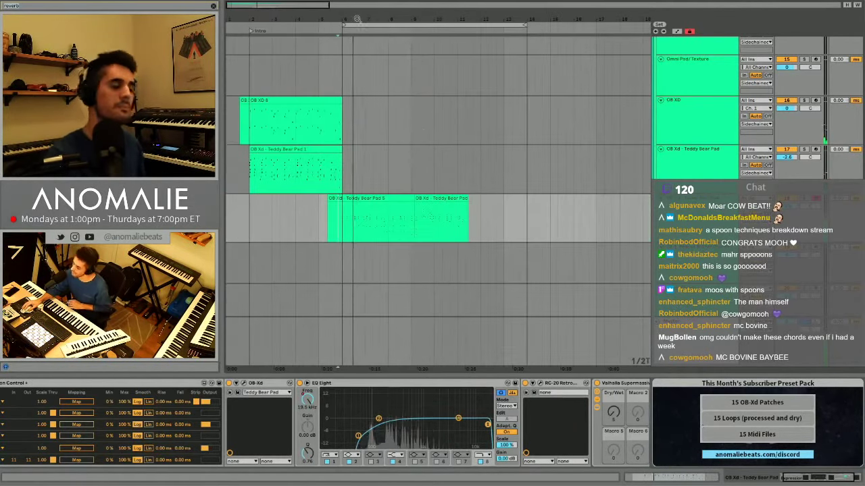
left_click_drag(527, 219, 342, 230)
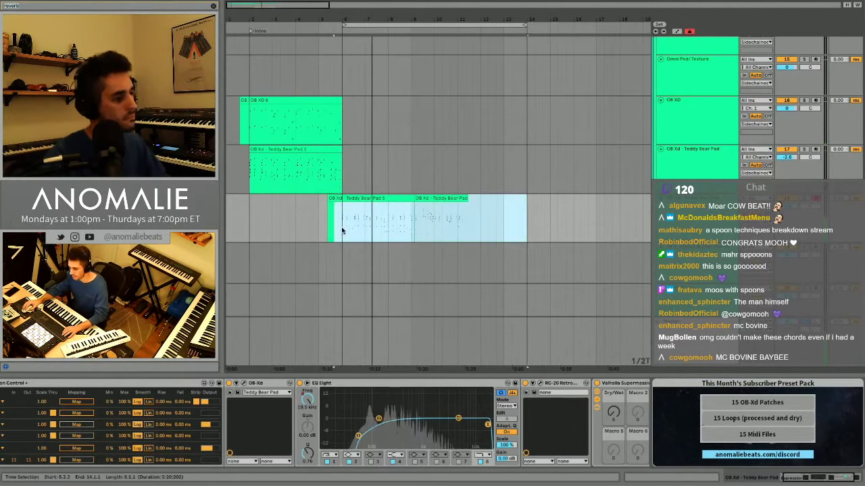
left_click(350, 230)
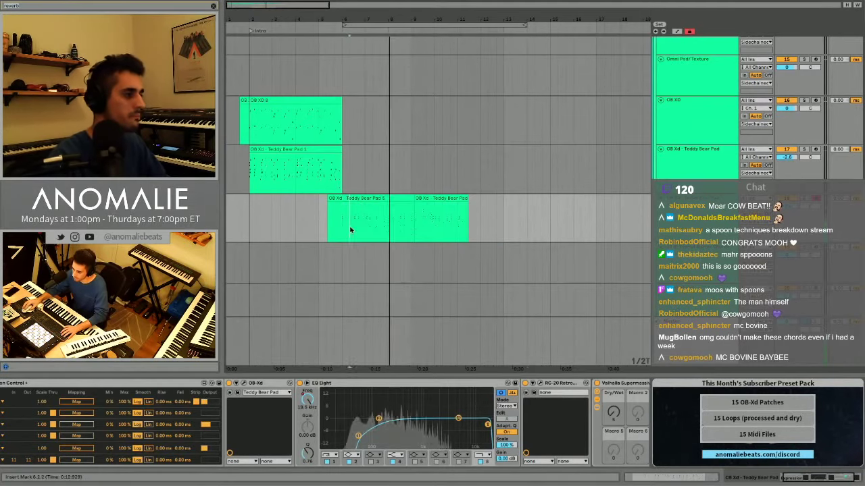
Nudge the chord at 7.2 in the pad take slightly later and audition the transition into bar 7.
left_click_drag(359, 15, 359, 102)
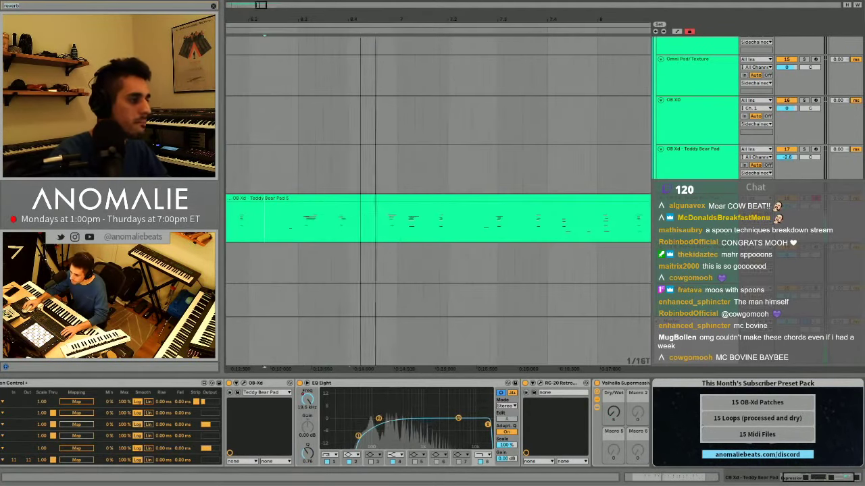
left_click_drag(466, 111, 493, 123)
mouse_move(437, 220)
left_mouse_down()
mouse_move(466, 223)
mouse_move(453, 200)
left_mouse_up()
left_click(380, 233)
key("space")
left_click(319, 225)
key("space")
key("space")
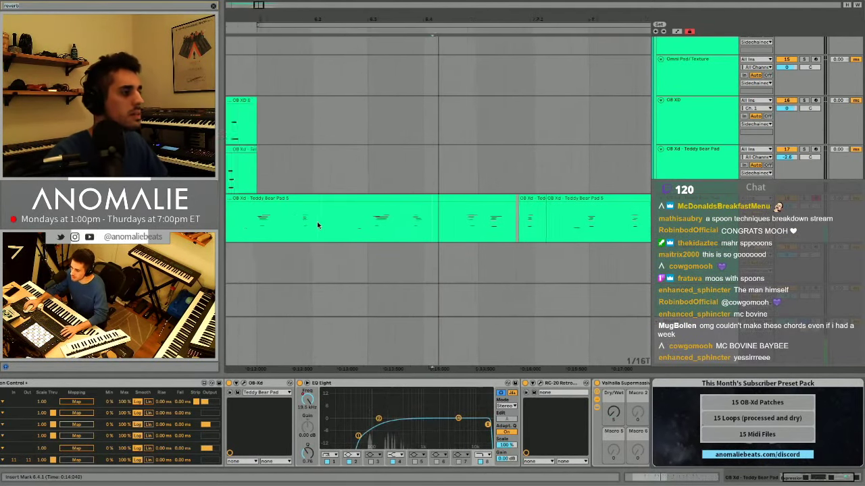
key("space")
Try to nudge the chord at 7.2 even later, auditioning it from 7.1.1.
left_click_drag(457, 200, 464, 201)
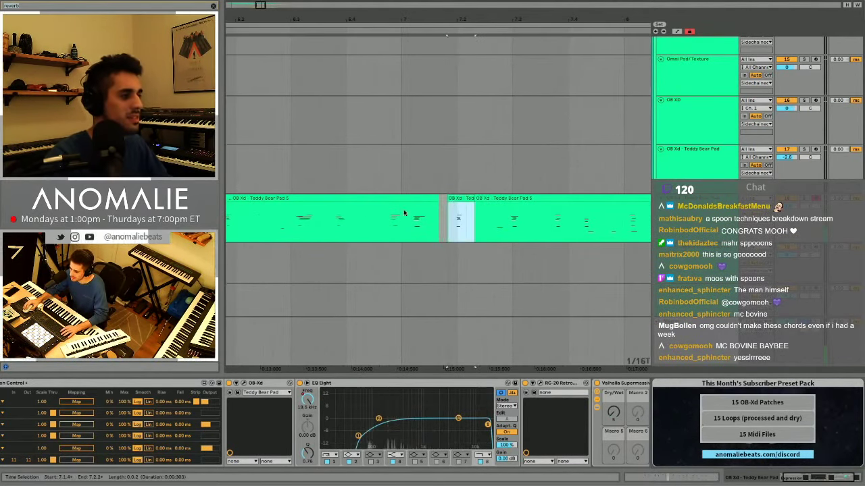
left_click(404, 213)
key("space")
key("space")
key("space")
key("ctrl+z")
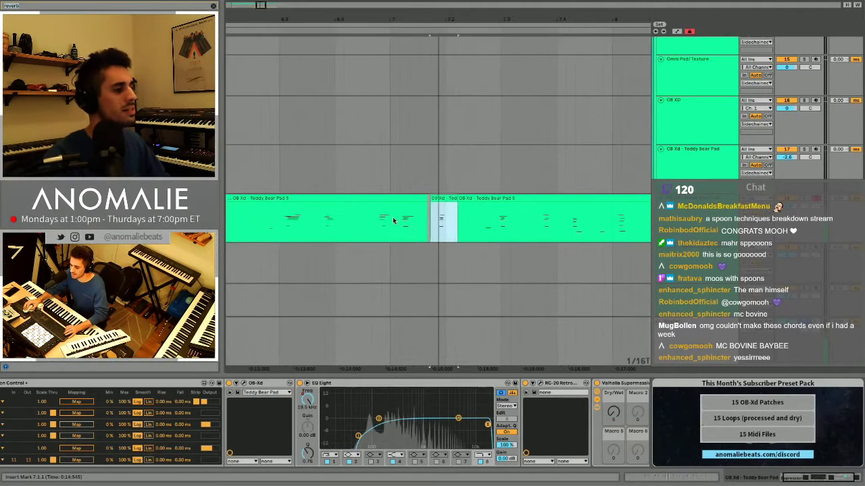
Nudge the pad chords from the start of bar 7 through 7.2 slightly earlier and audition them from 6.3.2.
left_click_drag(393, 220, 430, 227)
left_click_drag(387, 199, 384, 200)
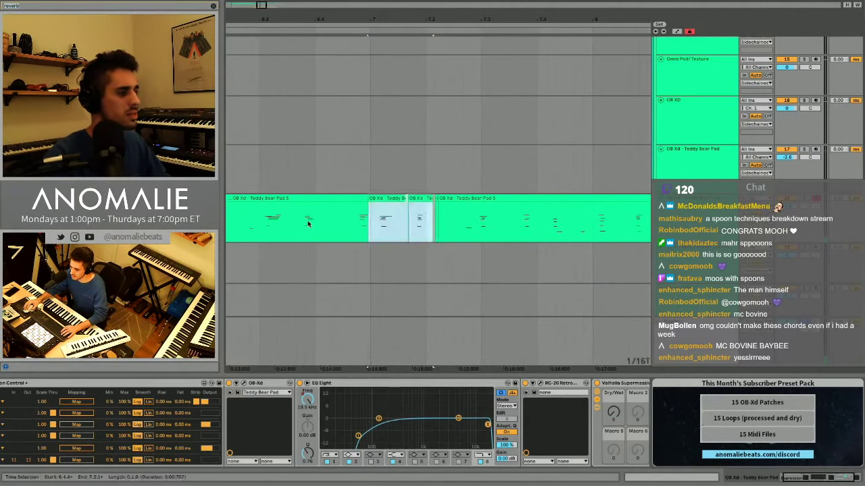
left_click(307, 221)
key("space")
left_click(275, 219)
key("space")
key("space")
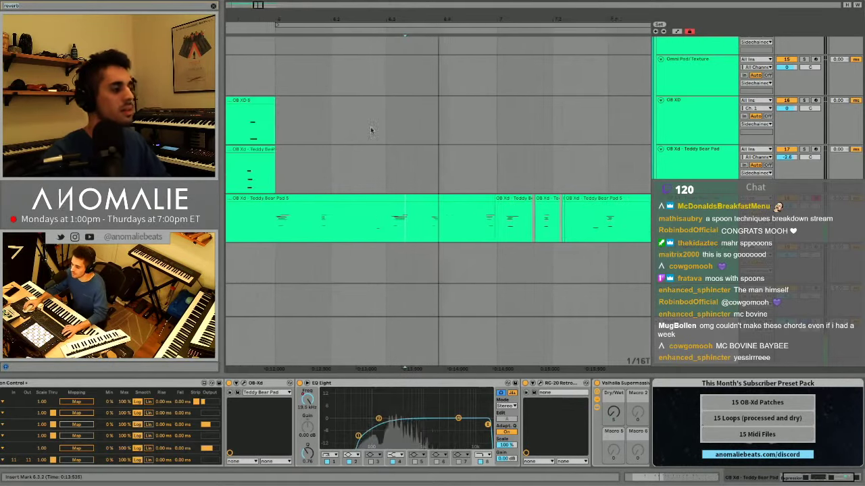
Listen through the edited pad part and replay its ending from 9.2.1.
left_click_drag(415, 16, 415, 4)
left_click(300, 225)
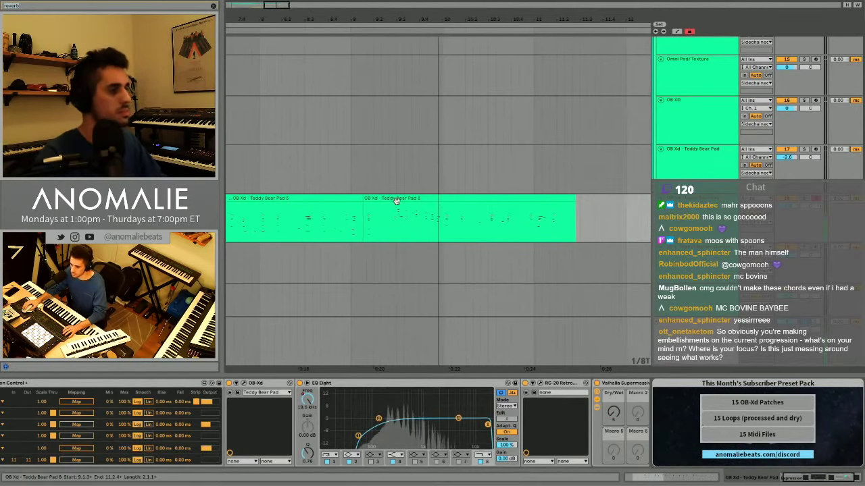
left_click(348, 212)
key("space")
key("space")
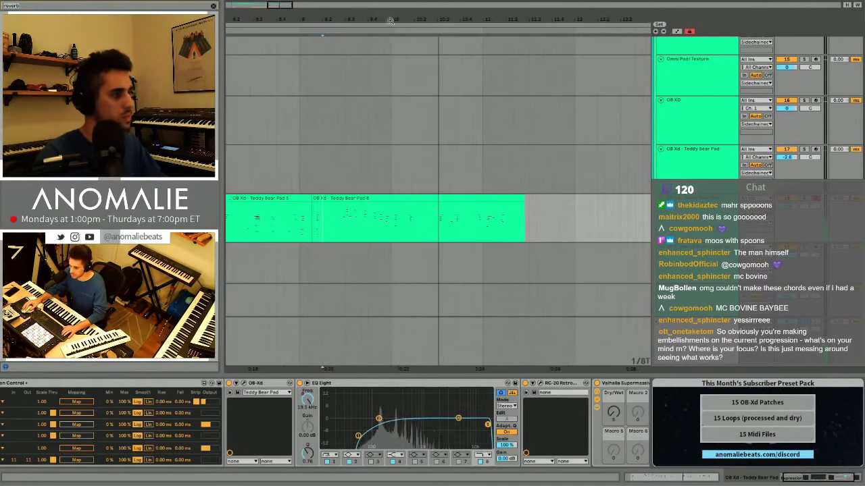
left_click_drag(389, 20, 390, 4)
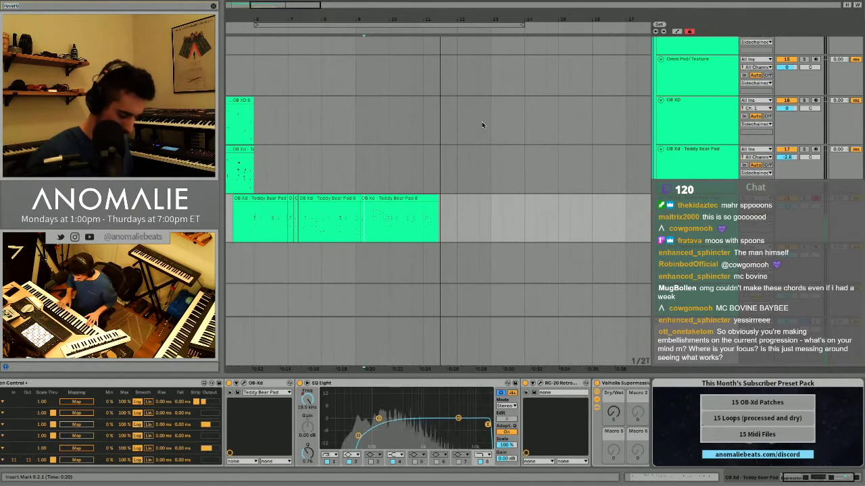
key("space")
key("space")
Punch in a continuation of the pad part with playback from 11.1.1, record into bar 12 and place the insert marker at 12.2.2.
left_click(486, 212)
key("space")
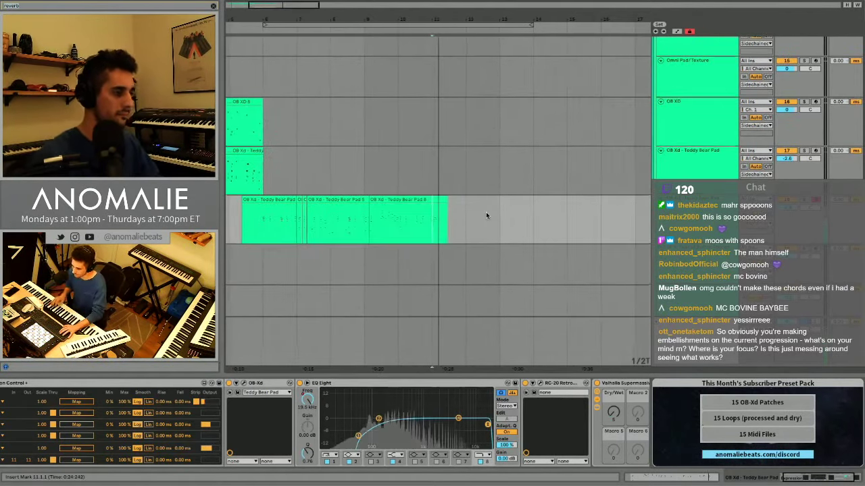
key("F9")
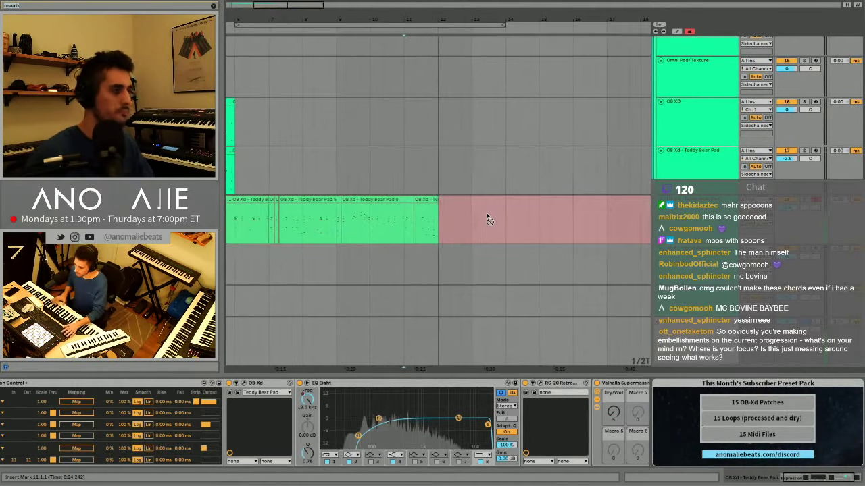
key("space")
key("space")
left_click(486, 215)
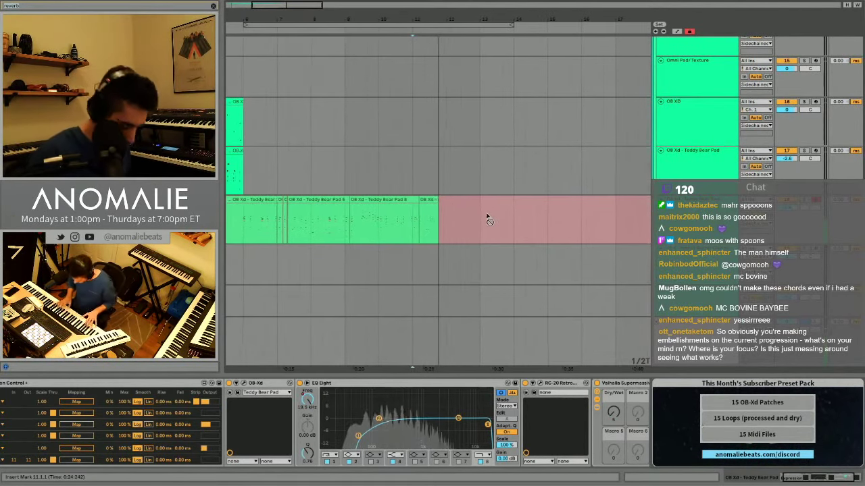
left_click(486, 217)
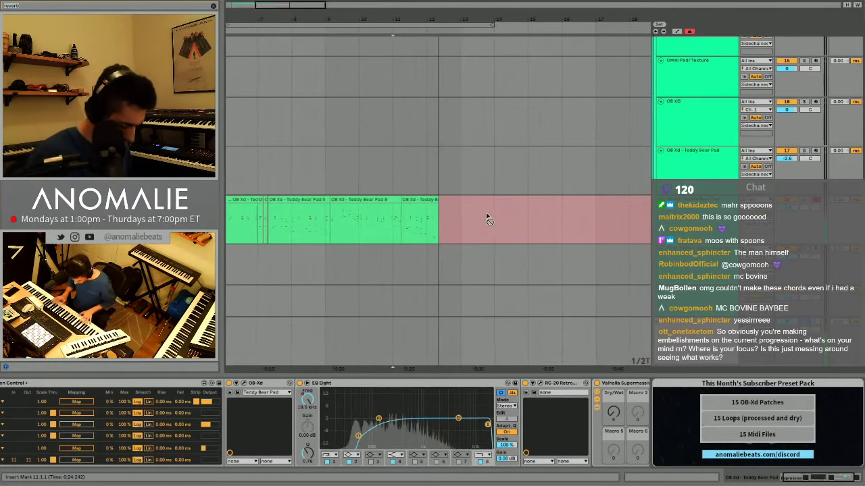
left_click(433, 220)
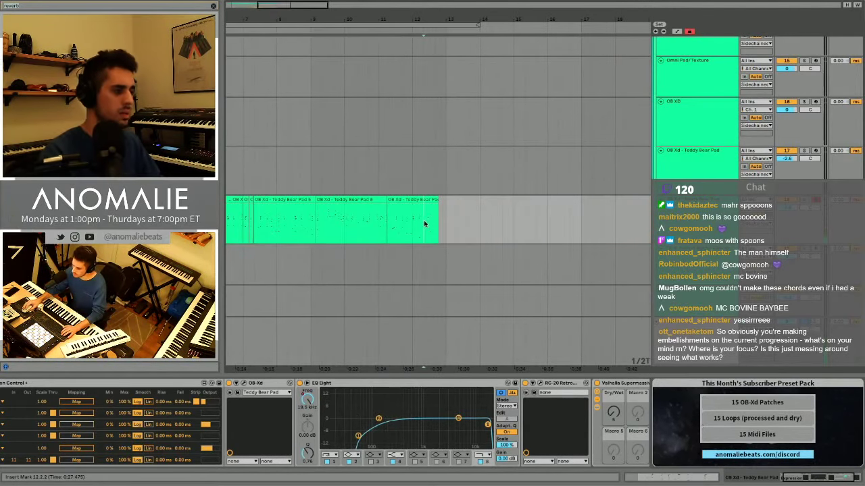
Audition the recorded pad part from just before bar 6.
scroll(384, 151, "left", 3)
left_click(300, 227)
key("space")
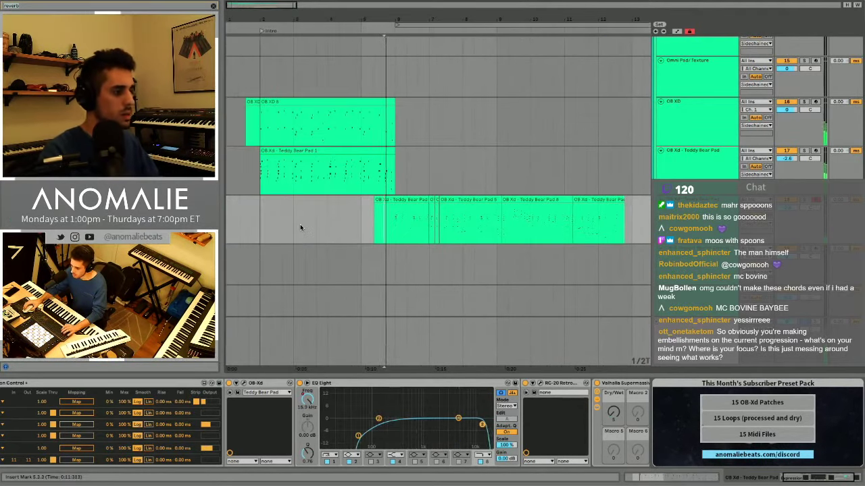
key("space")
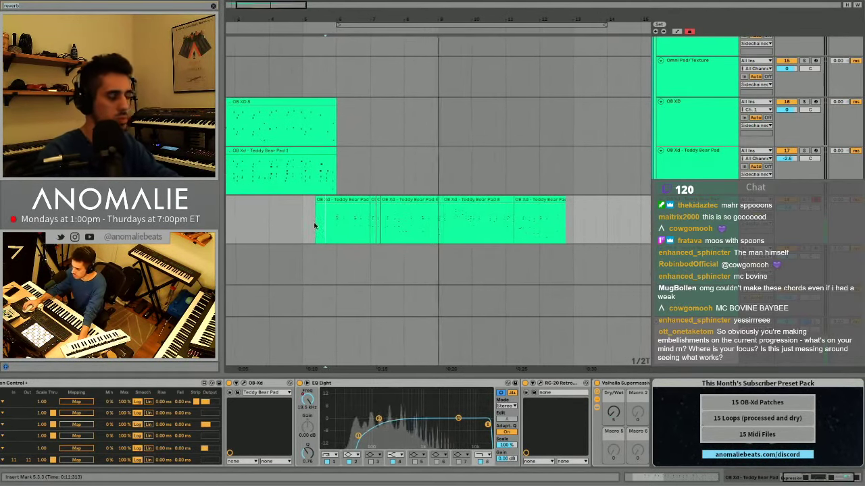
Nudge the pad chord just after the start of bar 9 slightly later, auditioning it from 9.1.1 and 8.3.2.
left_click_drag(416, 20, 416, 66)
left_click_drag(435, 233, 415, 233)
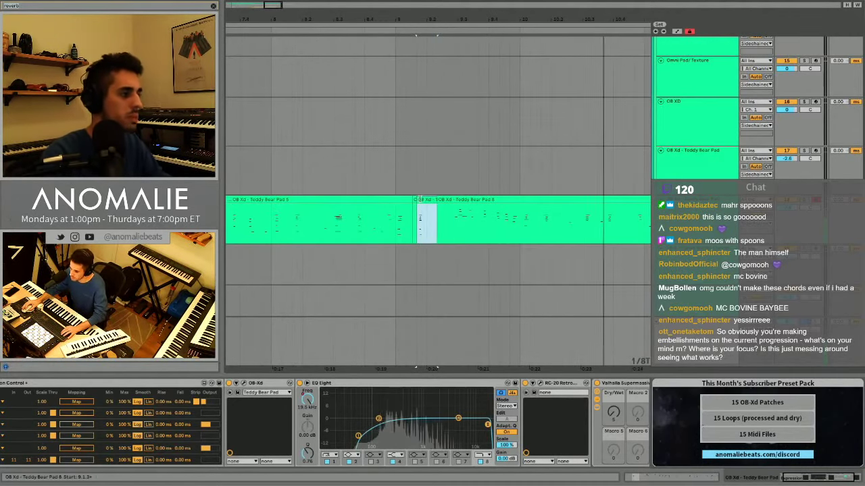
left_click_drag(422, 198, 423, 199)
left_click(396, 216)
key("space")
key("space")
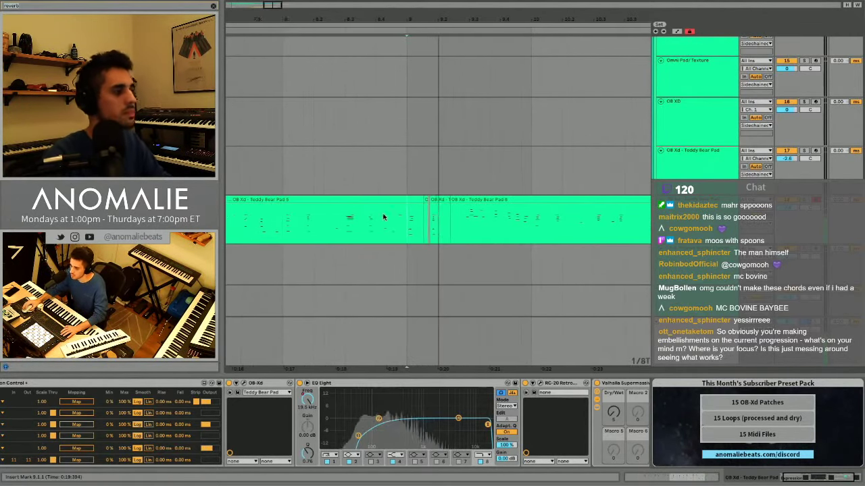
left_click(343, 228)
key("space")
key("space")
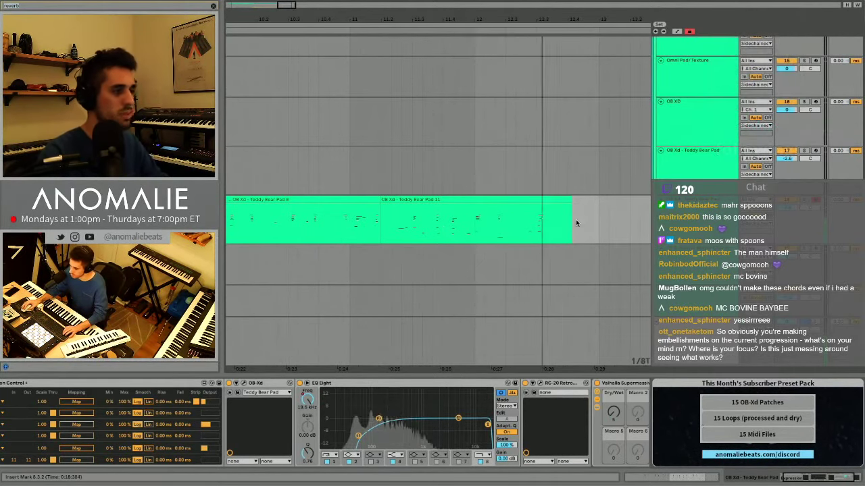
Delete the end of the pad take from about 12.3 onward and audition the trimmed ending.
left_click_drag(586, 225, 534, 224)
key("Delete")
left_click(466, 228)
key("space")
key("space")
left_click_drag(527, 18, 532, 60)
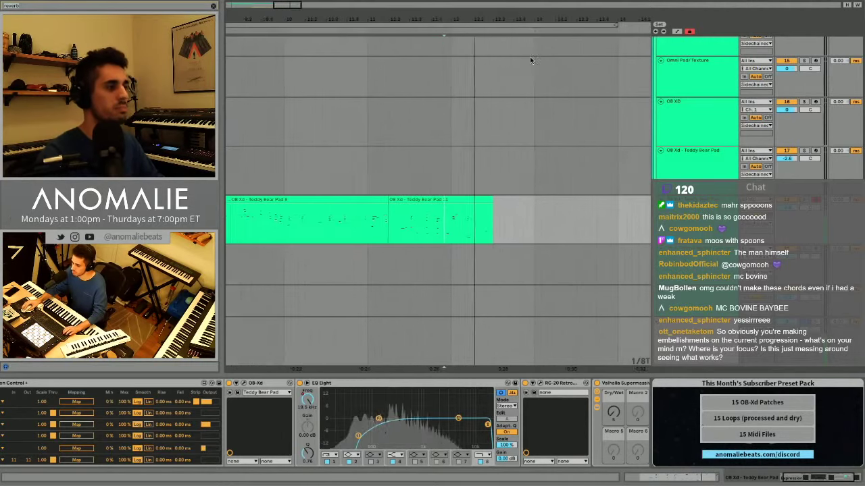
Set the loop range from 12.1.1 to 14.1.1 on the duplicated Teddy Bear Pad track.
scroll(517, 121, "right", 3)
scroll(499, 178, "down", 2)
scroll(498, 178, "right", 1)
mouse_move(329, 206)
left_mouse_down()
mouse_move(482, 201)
mouse_move(324, 199)
left_mouse_up()
key("ctrl+l")
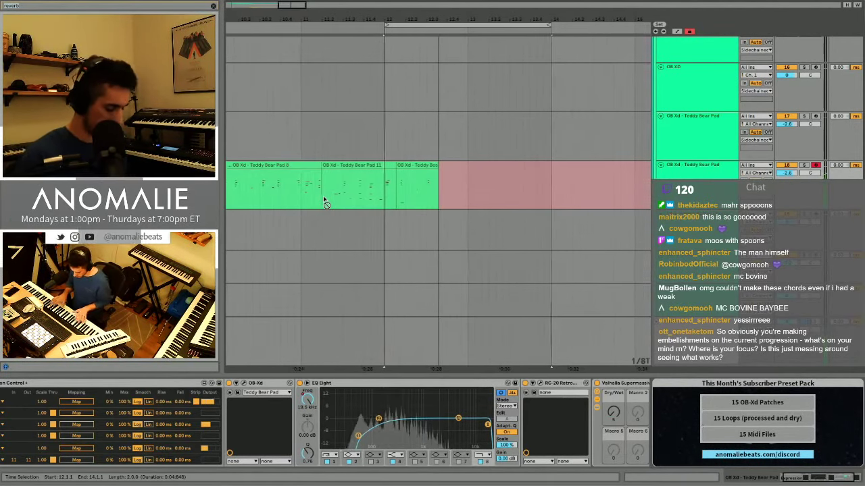
Undo the last pad take and punch in a replacement over bar 12.
key("super+z")
key("space")
key("F9")
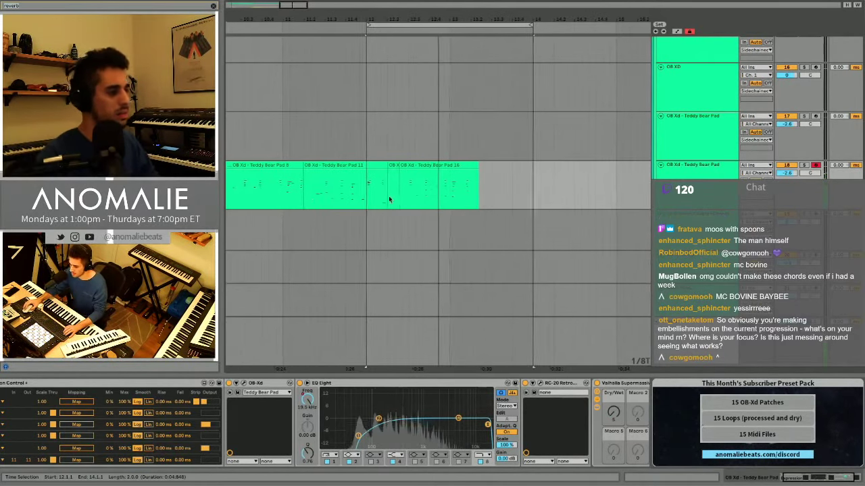
Cut the unwanted notes late in bar 12 from the new pad take and place the insert marker at 12.3.3.
key("space")
left_click_drag(419, 197, 454, 197)
key("Delete")
left_click(389, 197)
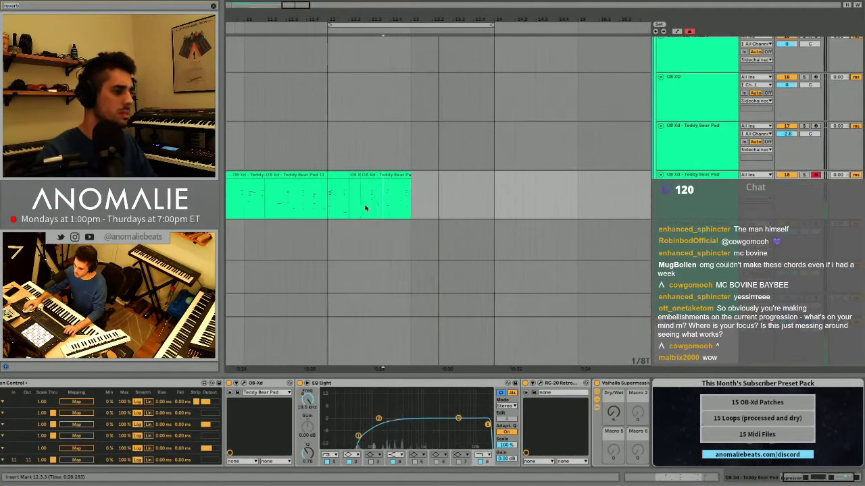
Play the pad part from around bar 6 and add a locator named "Riff" at 6.1.1.
scroll(351, 212, "left", 5)
scroll(308, 221, "left", 6)
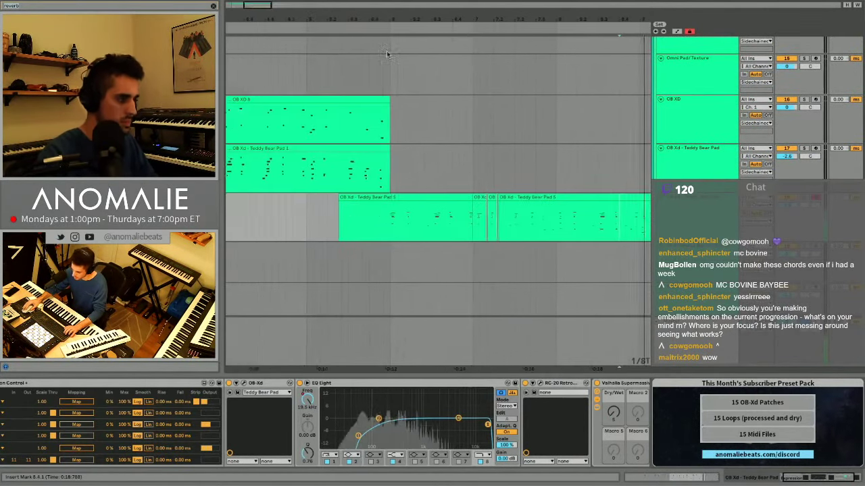
left_click(421, 214)
key("space")
key("minus")
key("minus")
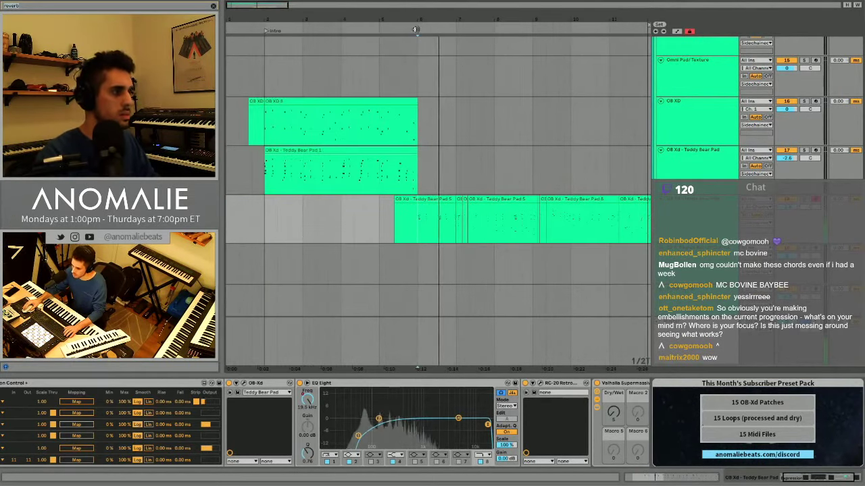
right_click(419, 29)
left_click(433, 52)
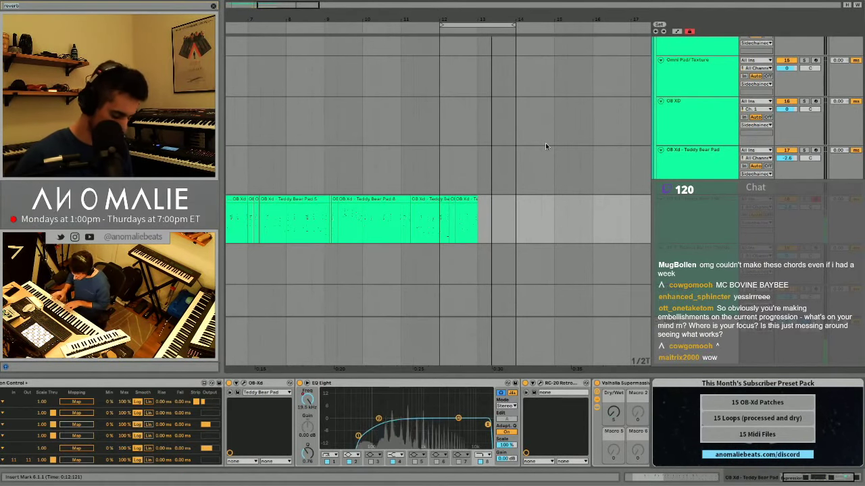
Play back the Riff section from its locator and replay the ending from 12.1.1.
key("space")
key("space")
scroll(608, 238, "right", 3)
key("space")
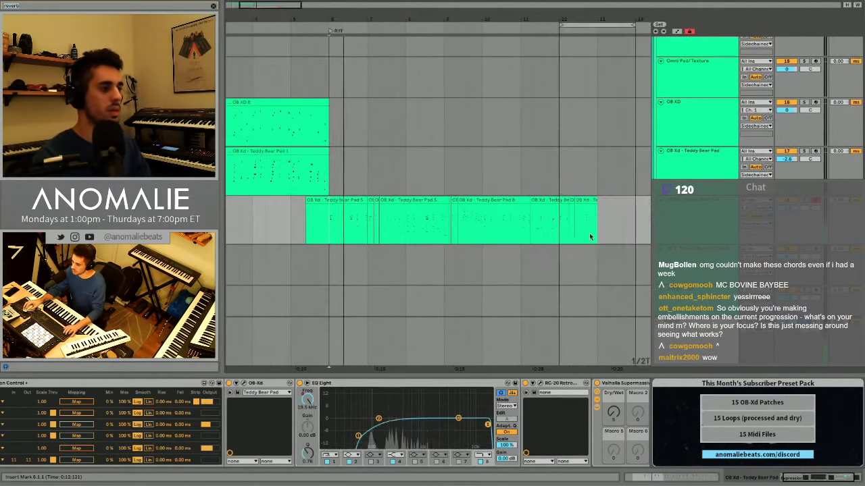
left_click(559, 232)
key("space")
key("space")
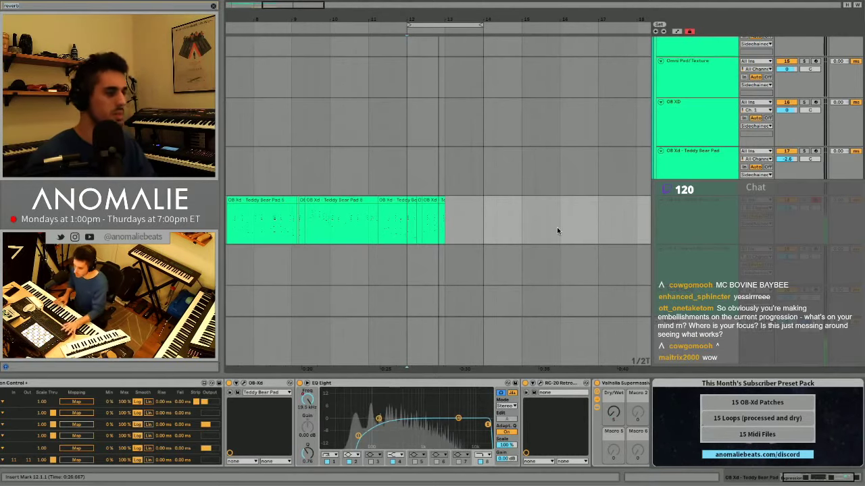
Punch in pad takes with playback from 12.1.1, extending the part through bar 13 to 14.1.1.
key("F9")
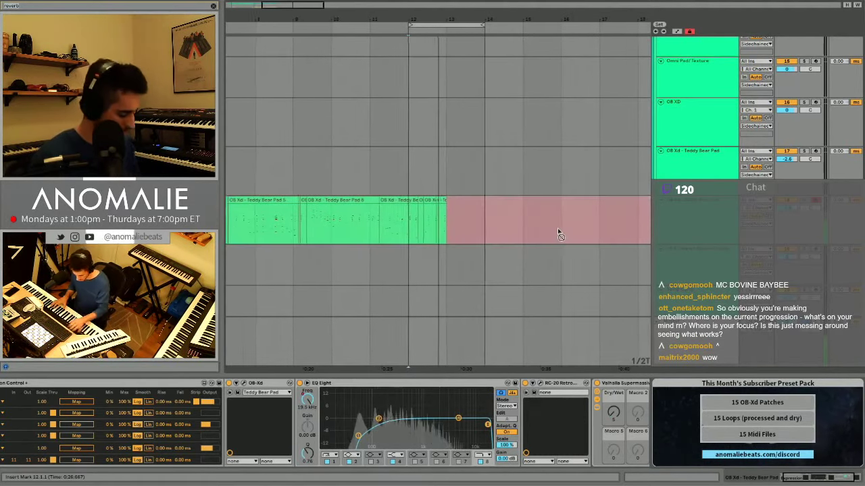
key("space")
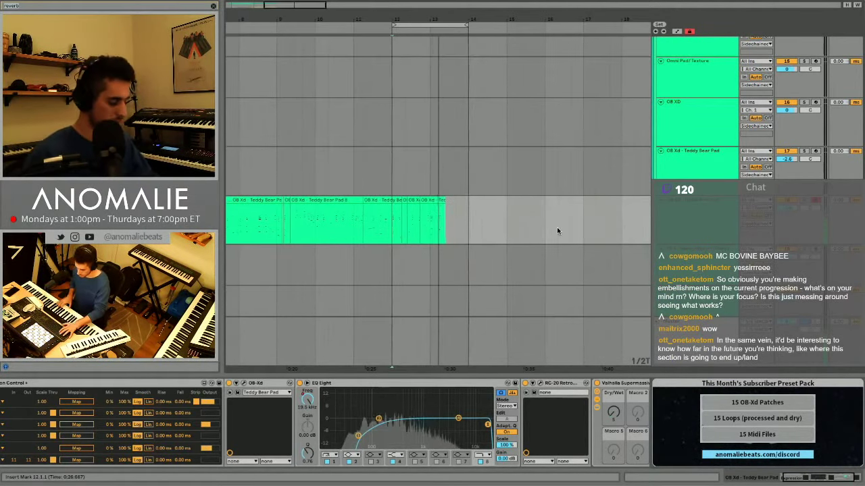
key("F9")
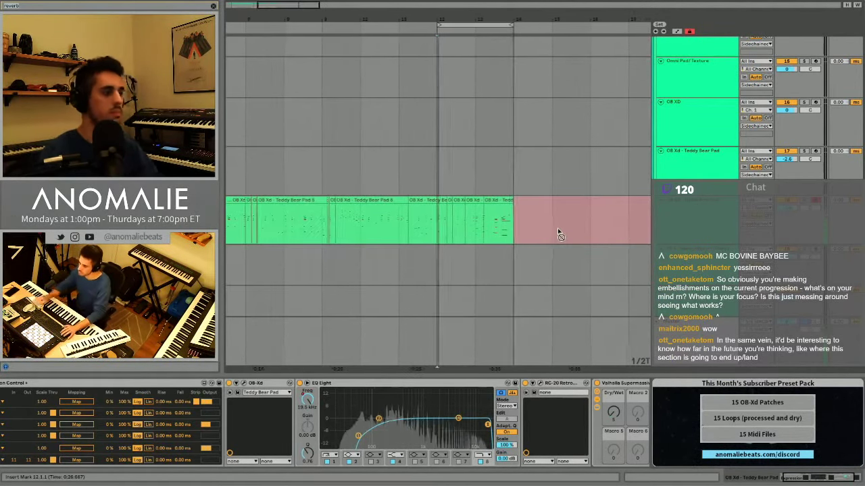
key("space")
key("F9")
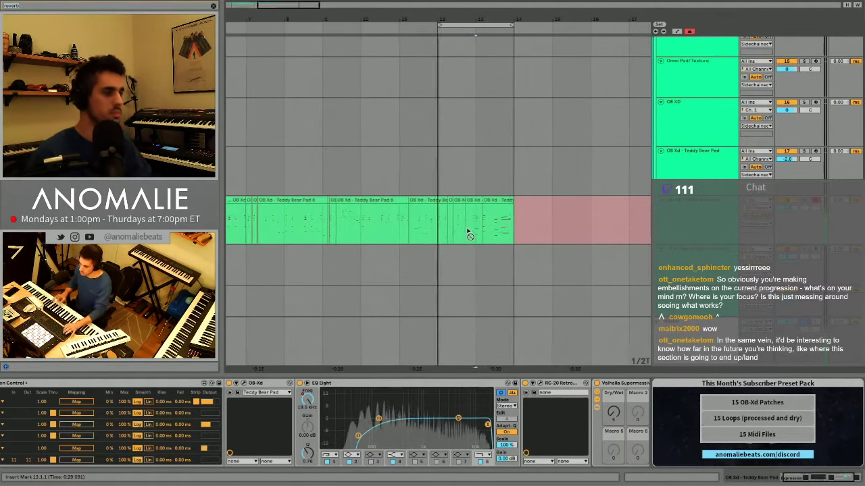
Record further takes of the pad ending from 13.1.1 up to bar 14 and undo the last one.
key("space")
key("F9")
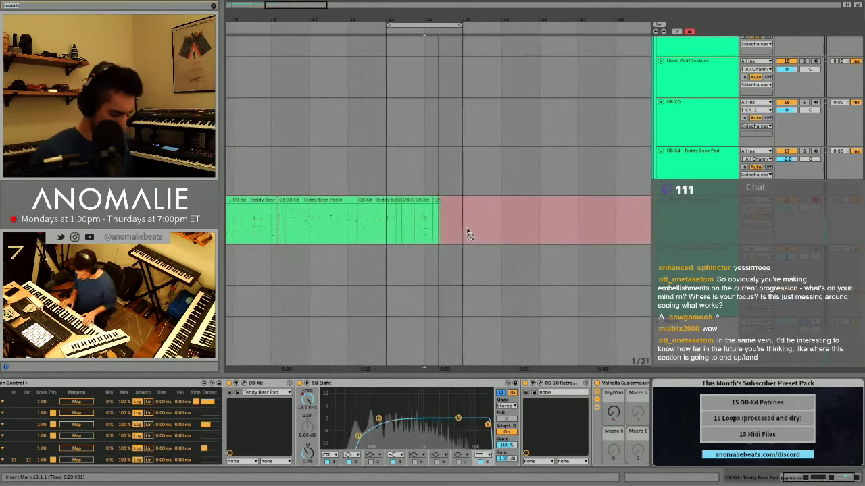
key("space")
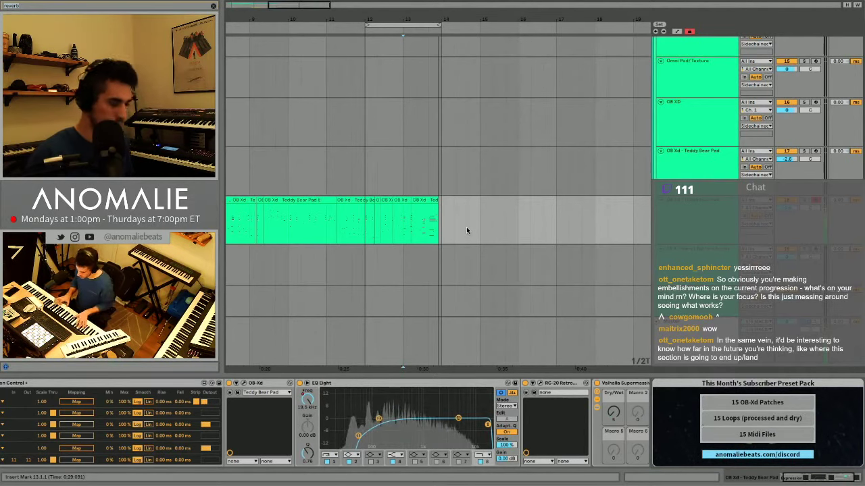
key("F9")
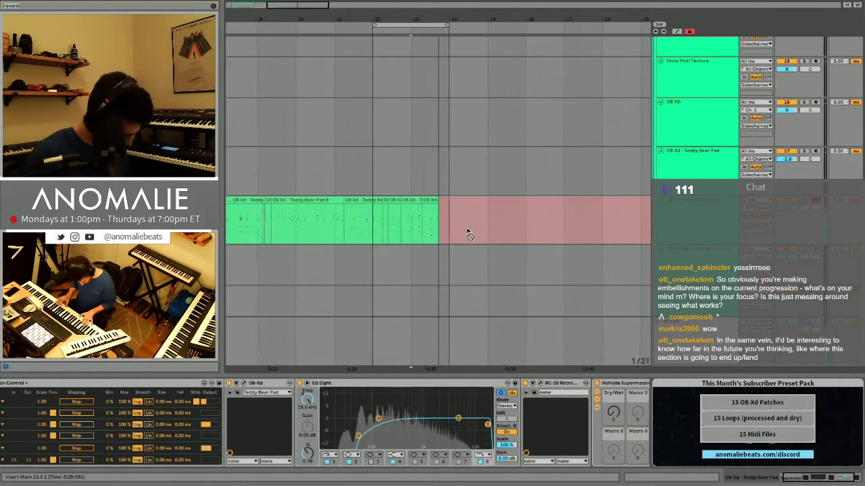
key("space")
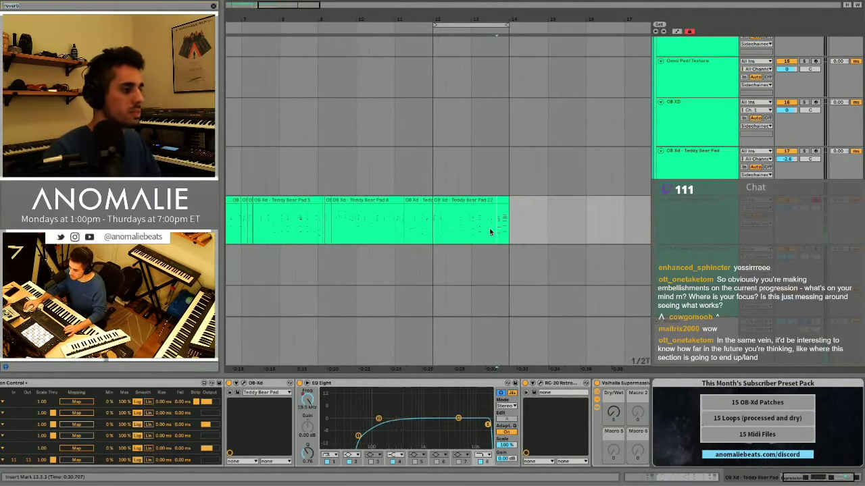
key("super+z")
Add a locator named "Riff 2" at 14.1.1, where the pad part ends.
left_click(494, 207)
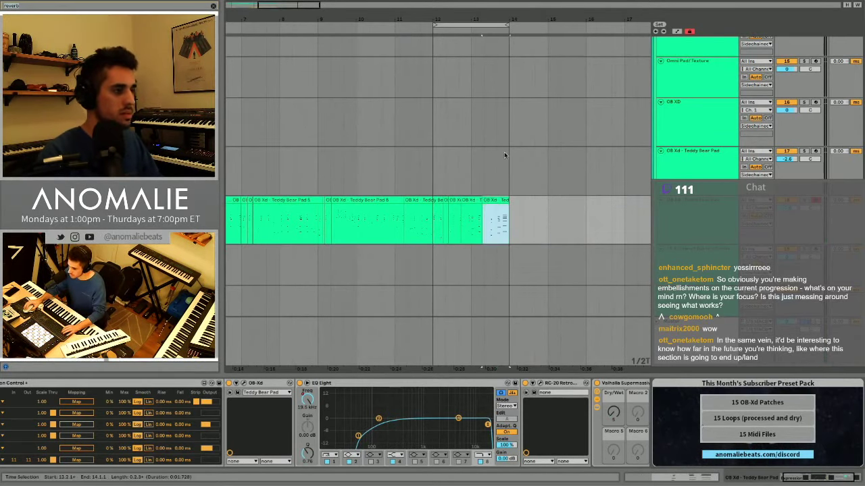
left_click_drag(487, 21, 388, 22)
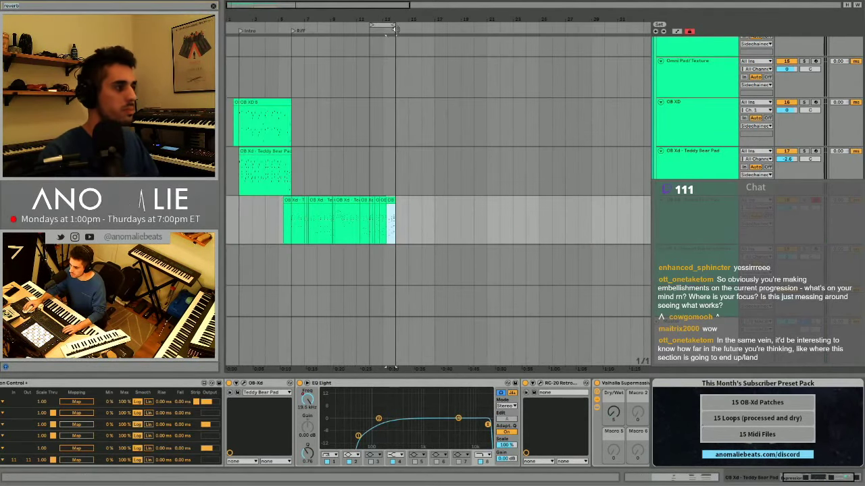
right_click(395, 29)
left_click(404, 50)
right_click(396, 28)
left_click(408, 57)
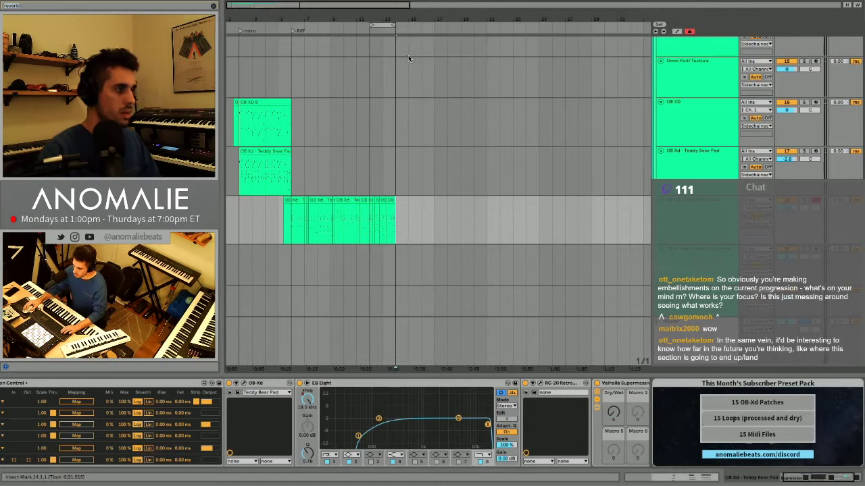
right_click(395, 33)
type("ff 2")
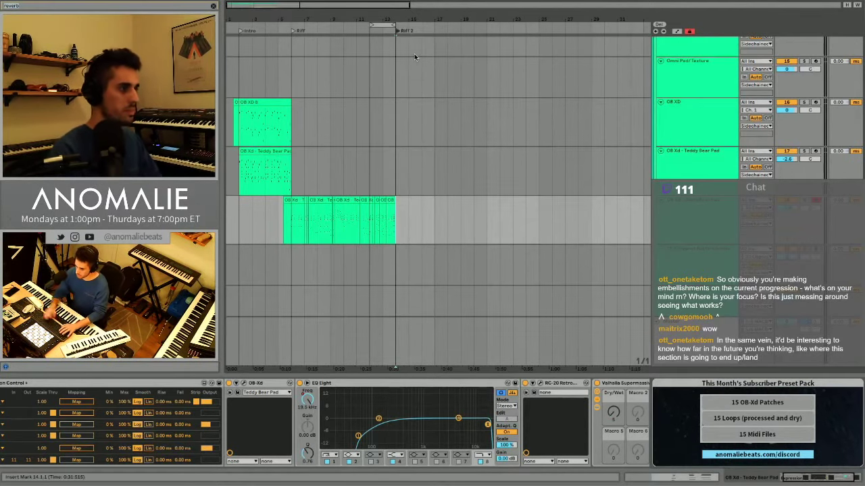
key("Return")
Move the last pad clip before Riff 2 out to 21.2.1 and play the remaining part from bar 12.
left_click_drag(397, 219, 500, 219)
left_click_drag(389, 201, 472, 207)
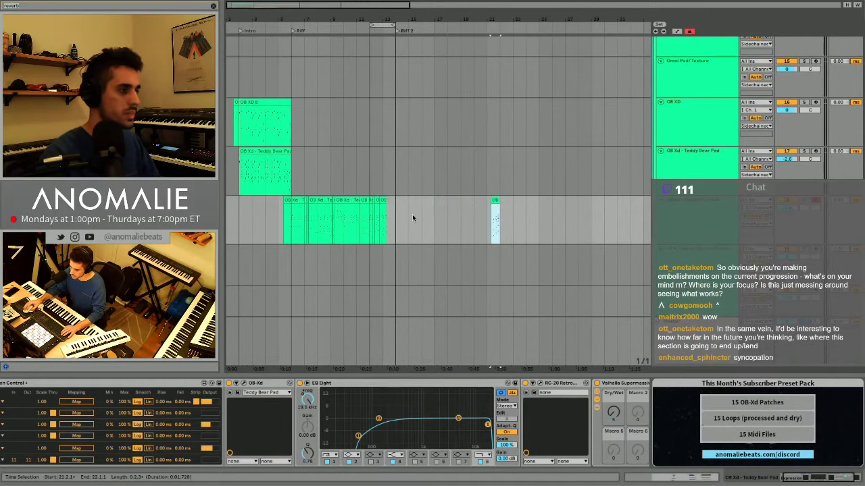
key("space")
key("space")
left_click(321, 226)
key("space")
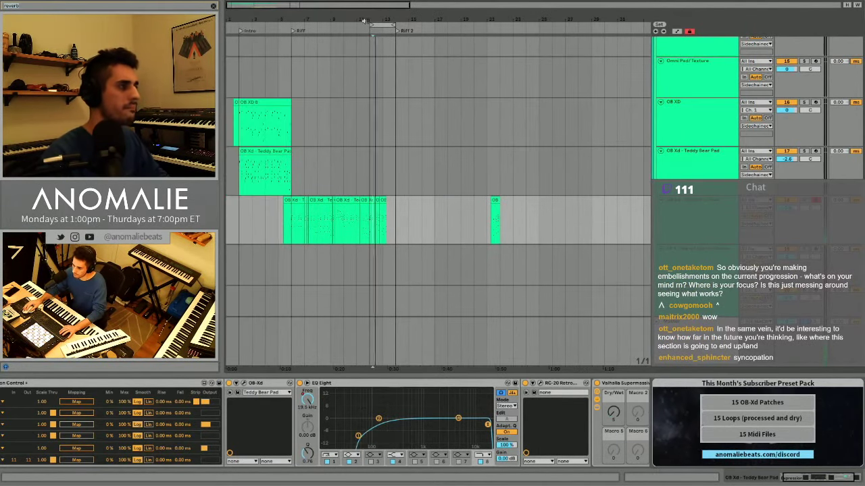
Record a new pad ending through bar 13 up to the Riff 2 locator.
left_click_drag(366, 21, 367, 37)
key("F9")
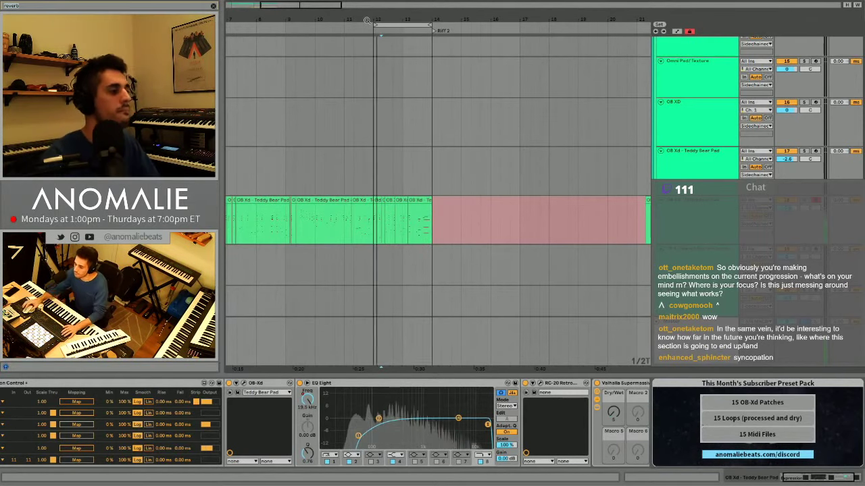
key("space")
key("space")
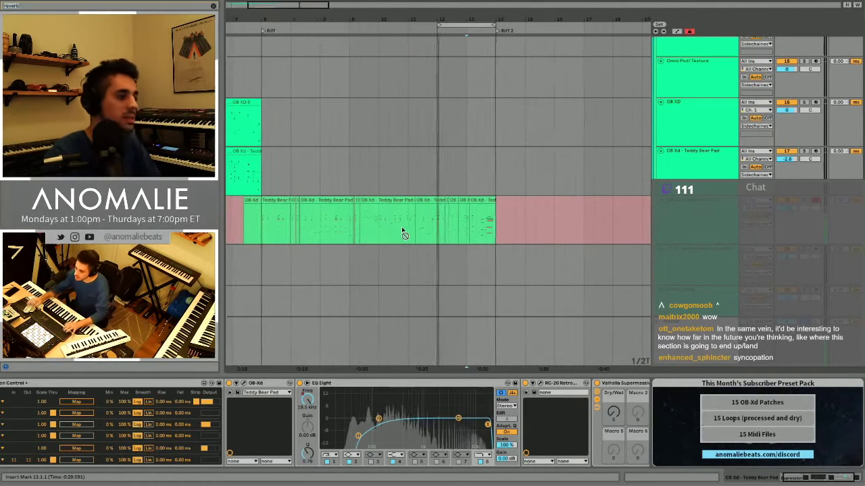
key("space")
Select and loop the pad part from 6.1.1 to 14.1.1, play it and place the insert marker at 5.2.2.
left_click_drag(263, 226, 514, 225)
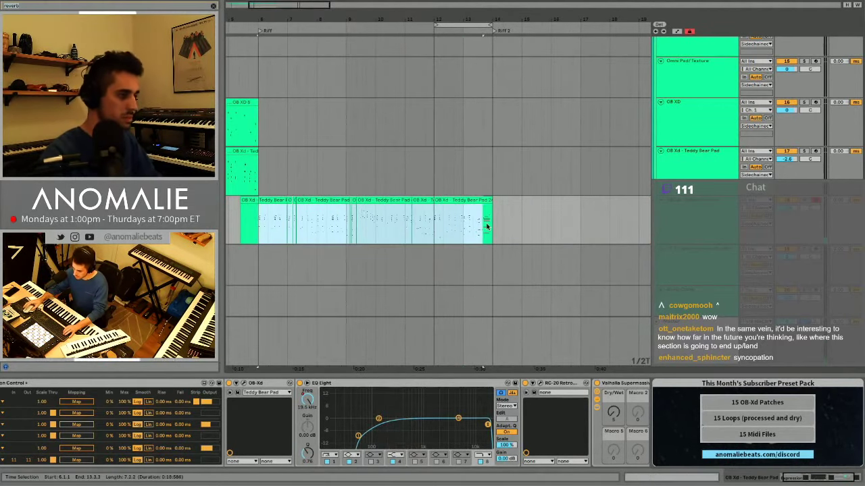
key("space")
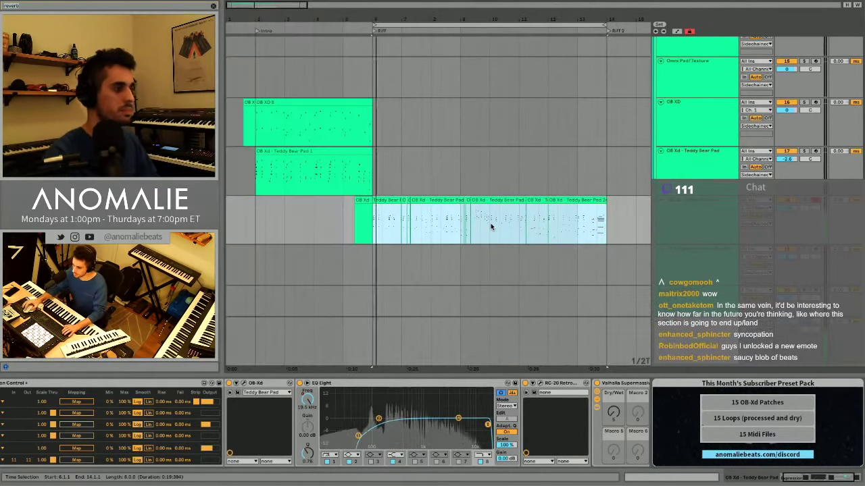
left_click(354, 231)
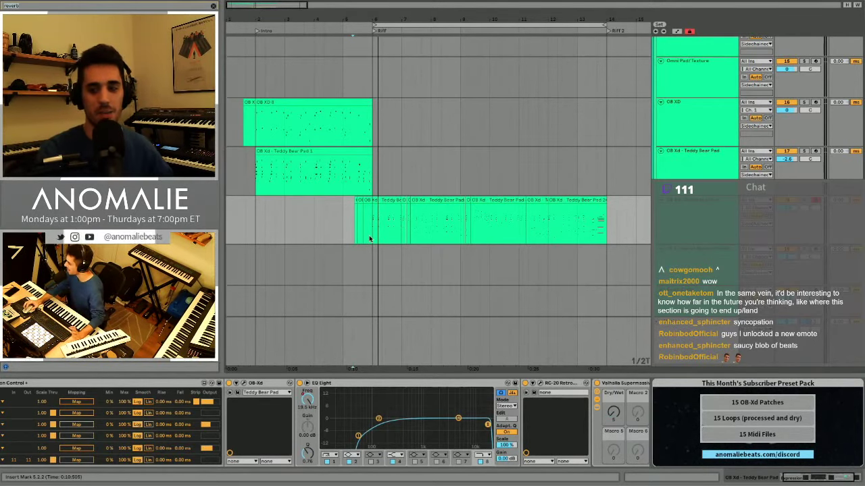
Place the insert marker at 4.2.2, ahead of the pad part's lead-in.
left_click_drag(369, 239, 327, 230)
left_click(327, 230)
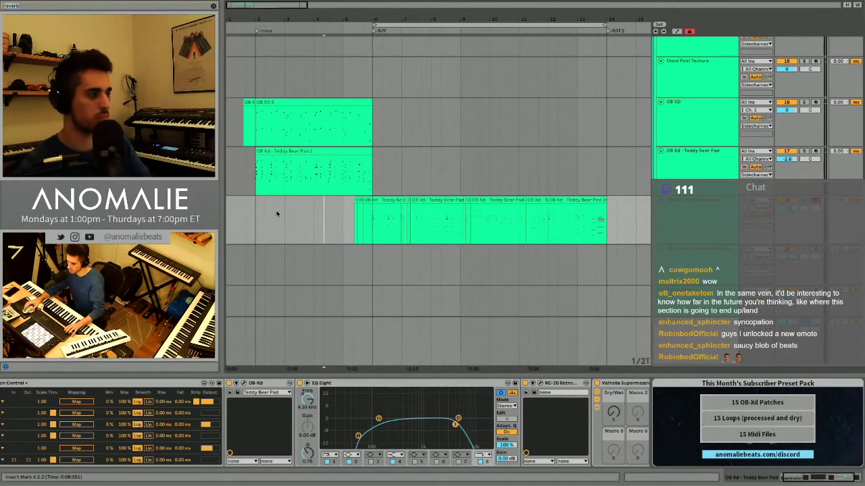
scroll(279, 233, "right", 3)
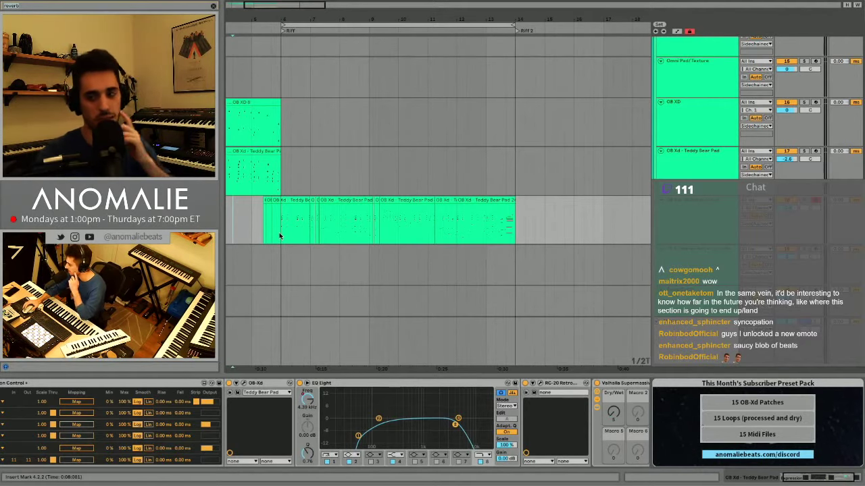
Look over the pad part from the intro up to the clip parked near bar 21.
scroll(440, 236, "down", 1)
scroll(439, 236, "down", 2)
scroll(450, 241, "left", 2)
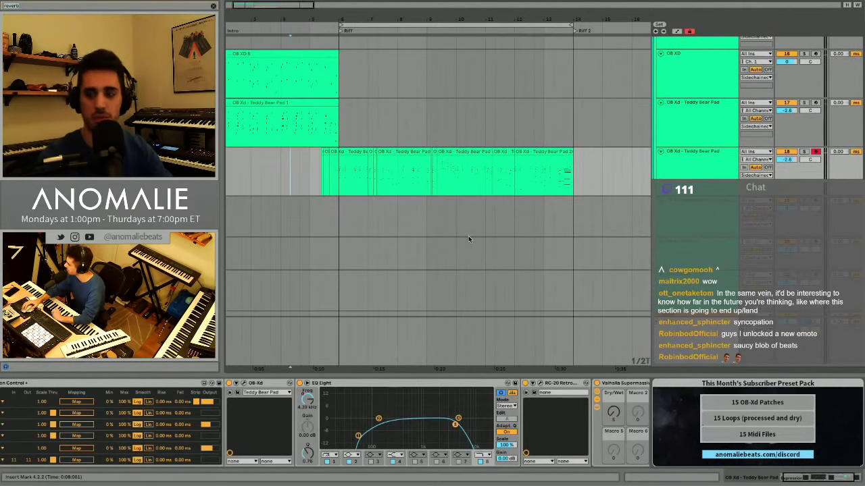
scroll(571, 208, "up", 2)
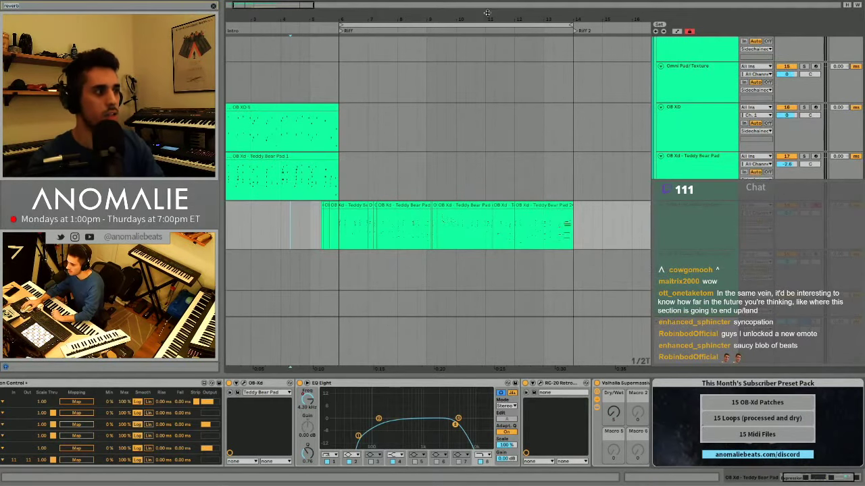
scroll(513, 165, "right", 6)
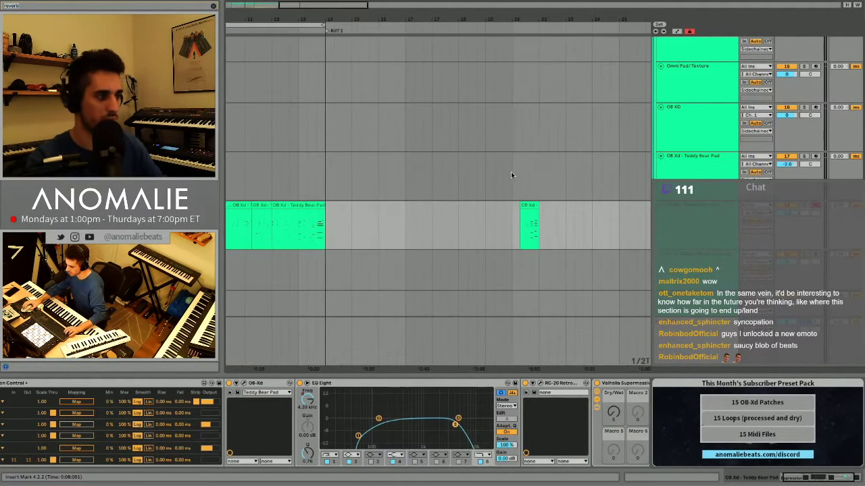
scroll(542, 196, "right", 5)
scroll(543, 196, "left", 10)
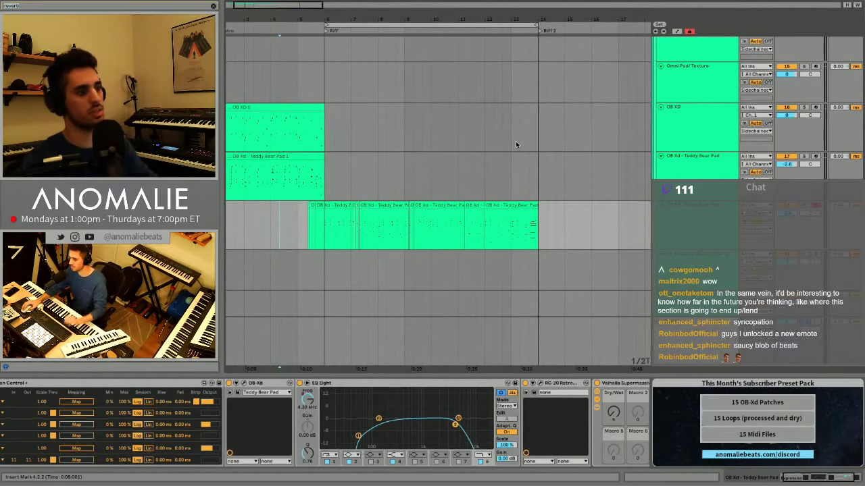
scroll(444, 189, "left", 2)
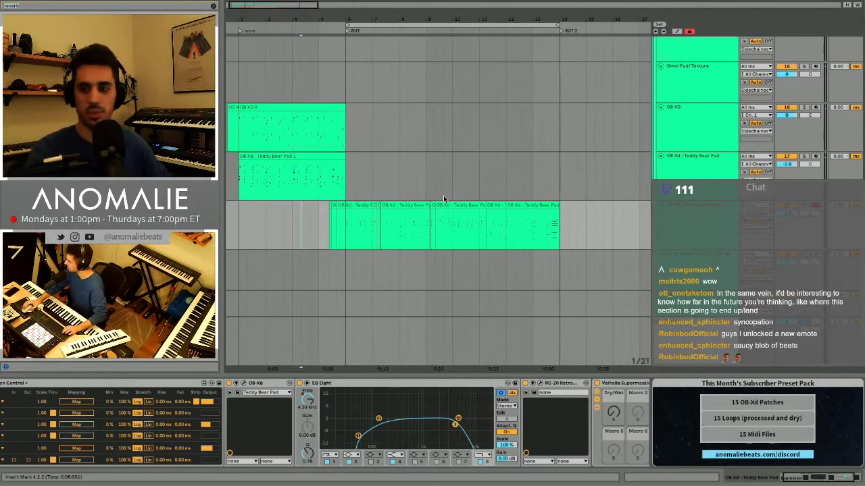
scroll(444, 195, "left", 1)
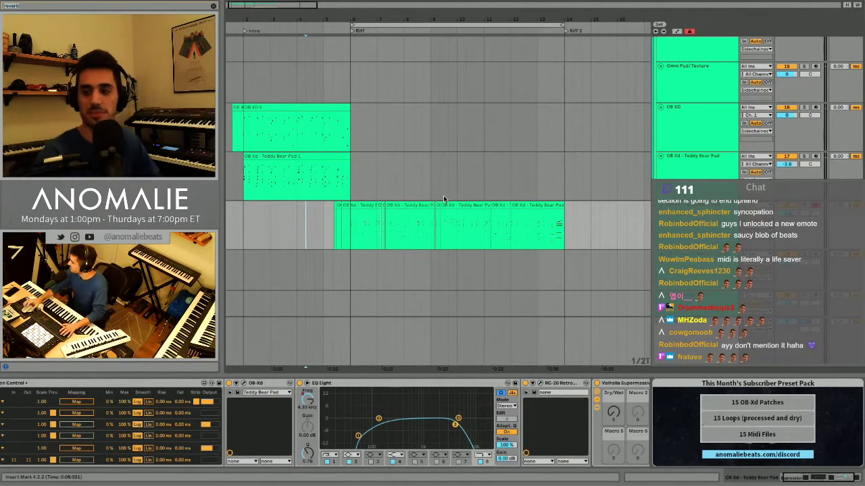
Play the arrangement from the intro at 2.1.1, jumping ahead to the Riff locator.
key("space")
scroll(253, 226, "up", 1)
scroll(253, 226, "left", 1)
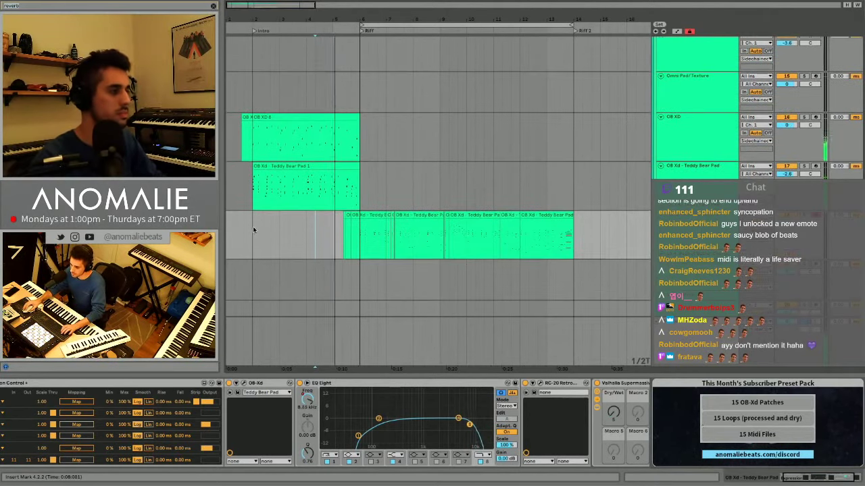
left_click(253, 230)
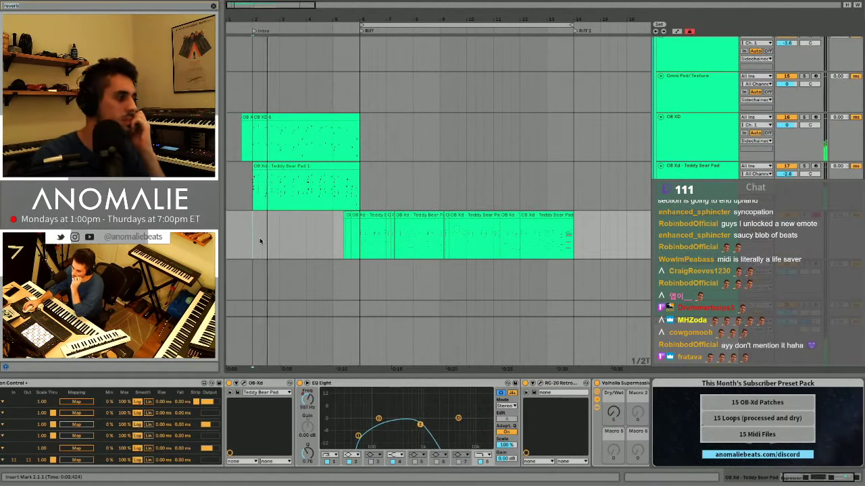
left_click(350, 31)
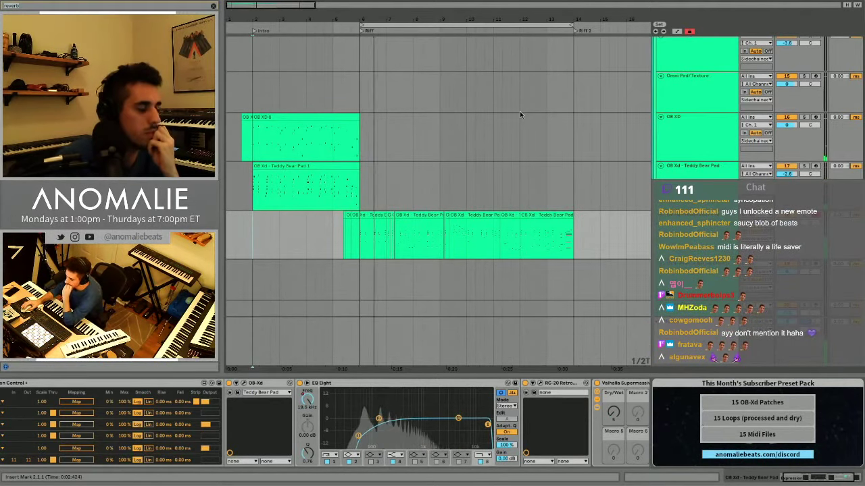
Delete the pad part's lead-in clips between 4.3.3 and 6.1.1.
scroll(520, 114, "down", 3)
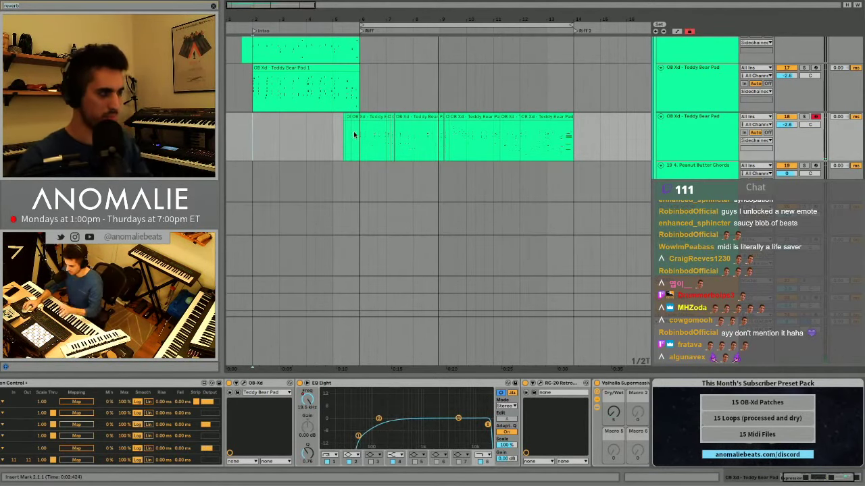
left_click_drag(354, 134, 332, 138)
key("Delete")
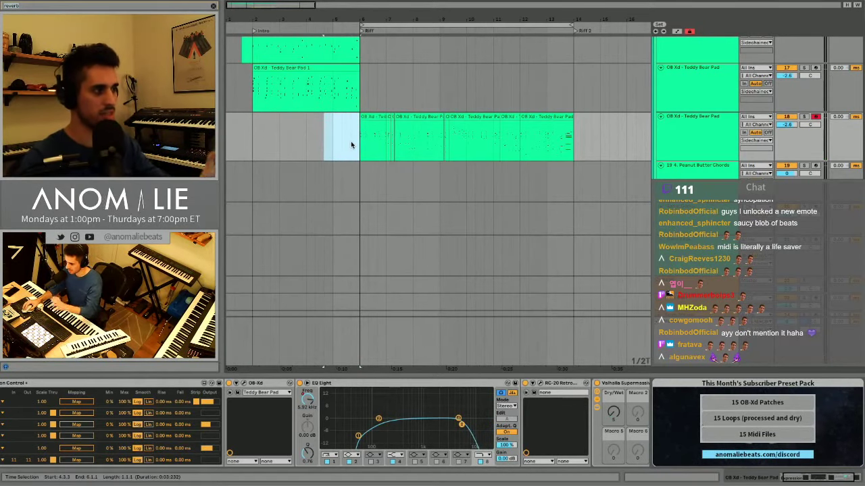
Play the riff section from 5.3.3 and review the shortened pad part up to Riff 2.
left_click(352, 145)
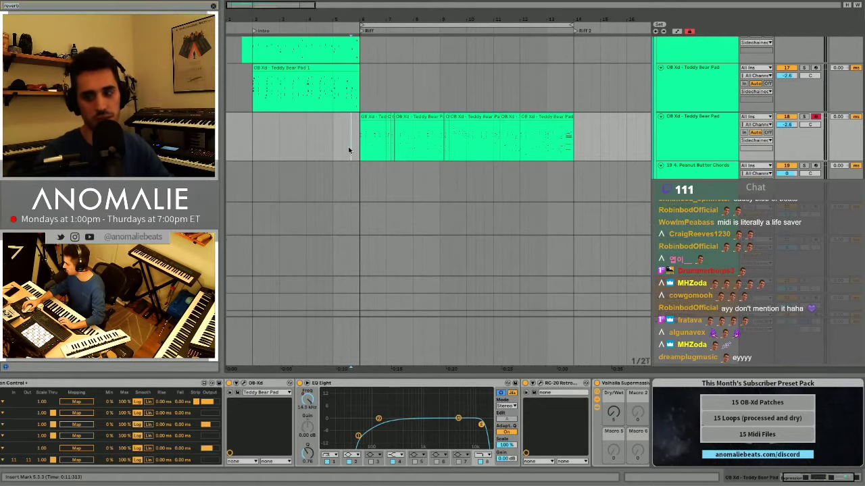
key("space")
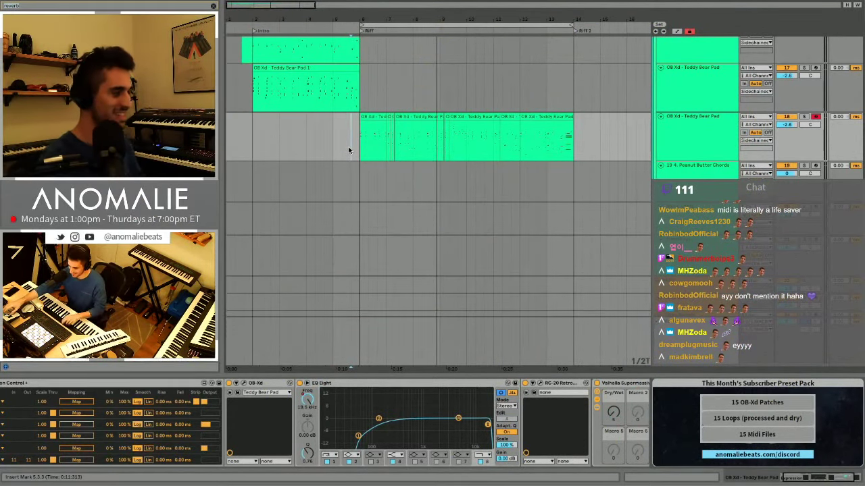
key("space")
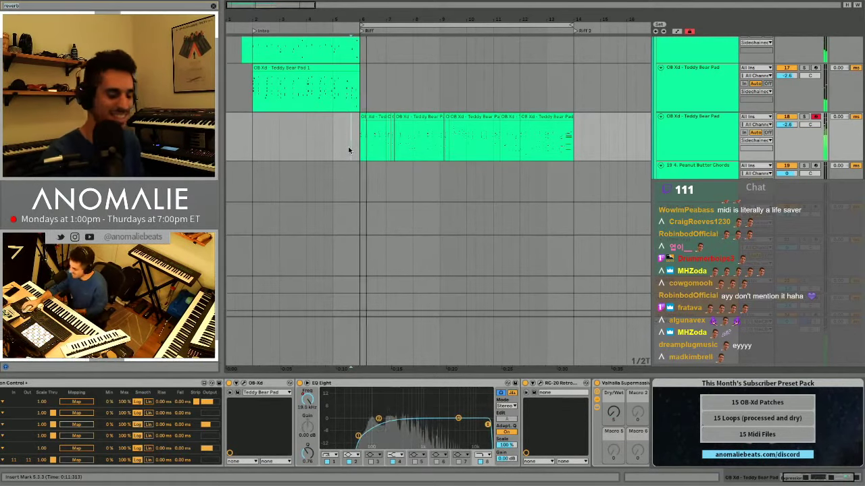
scroll(410, 136, "right", 3)
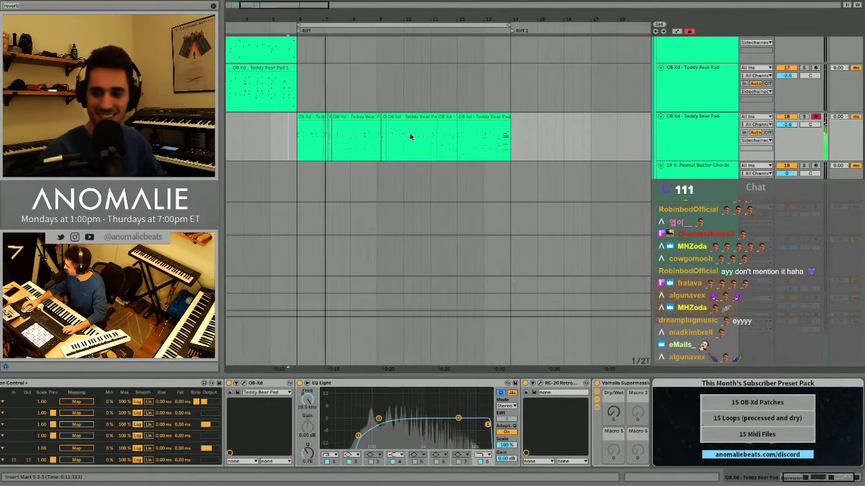
scroll(410, 137, "left", 2)
scroll(410, 137, "up", 3)
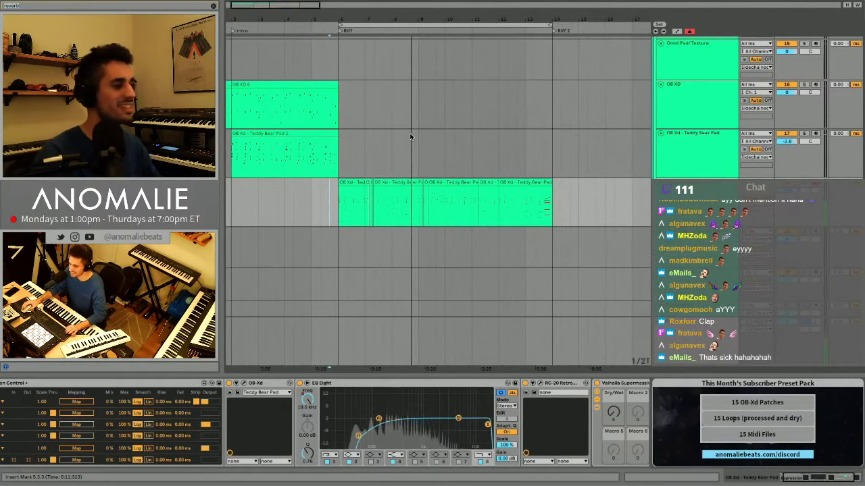
scroll(468, 152, "down", 2)
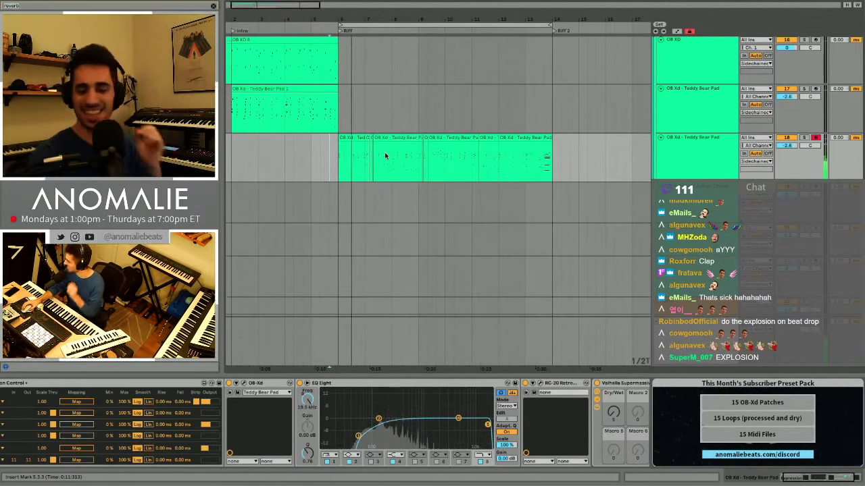
scroll(417, 156, "left", 2)
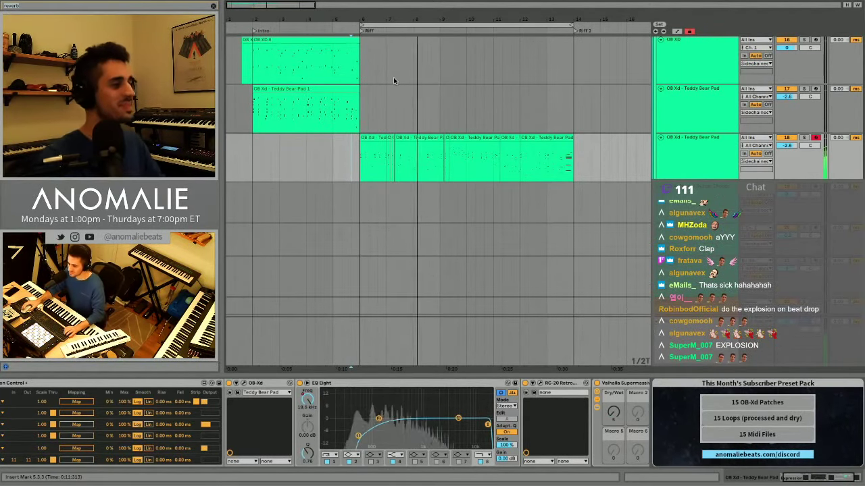
scroll(569, 121, "down", 1)
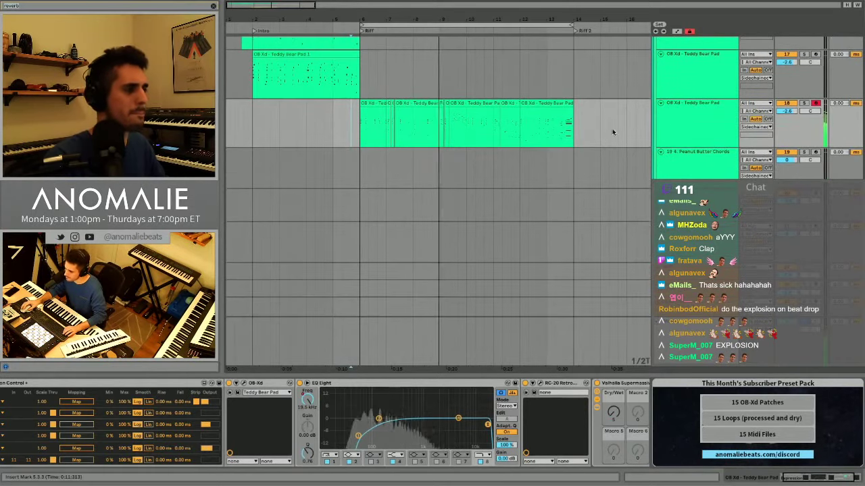
Place the insert marker ahead of the Riff locator and arm the Perc 1 track for recording.
left_click_drag(569, 121, 359, 135)
left_click(337, 142)
scroll(353, 308, "down", 6)
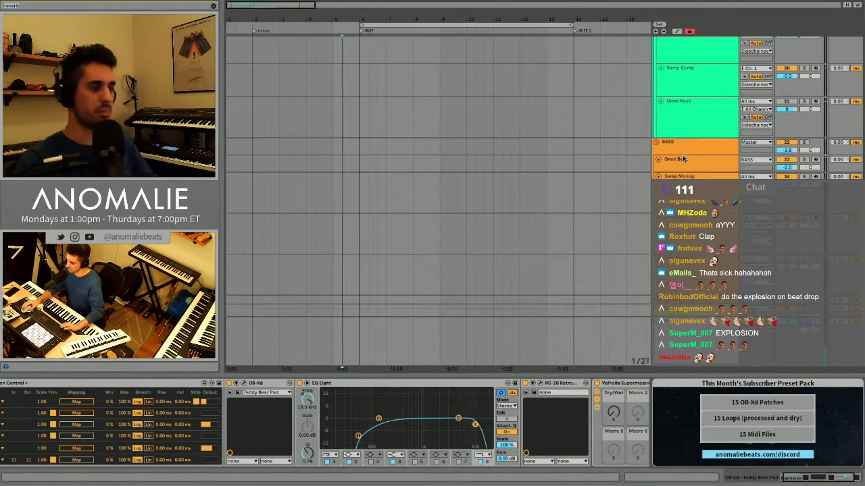
scroll(683, 158, "down", 8)
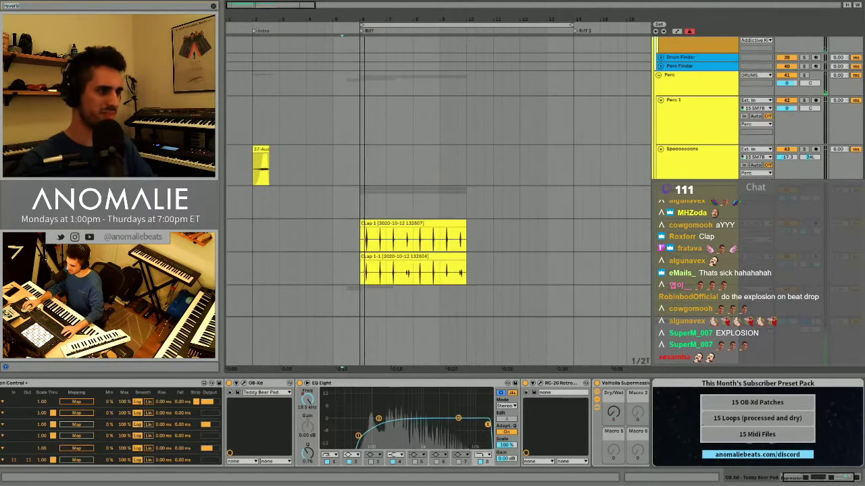
left_click(707, 121)
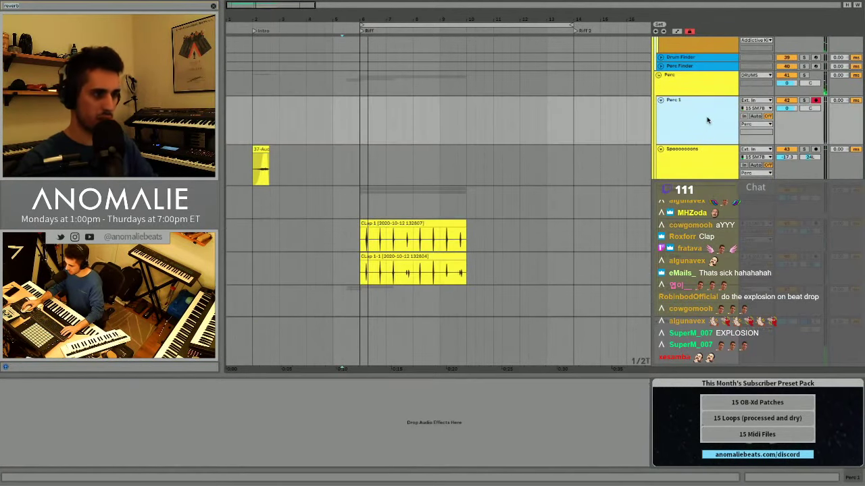
Record a percussion take on Perc 1 from just before 6.1.1 to about the middle of bar 9.
left_click(364, 124)
key("space")
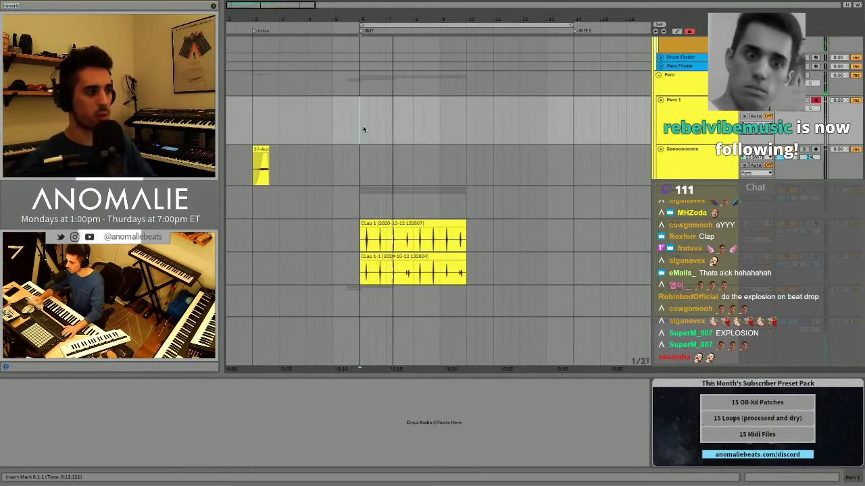
left_click(350, 131)
key("F9")
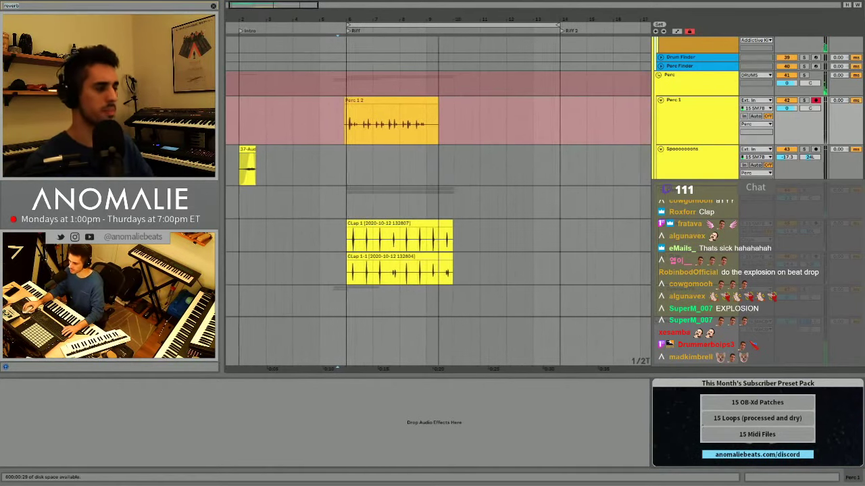
key("space")
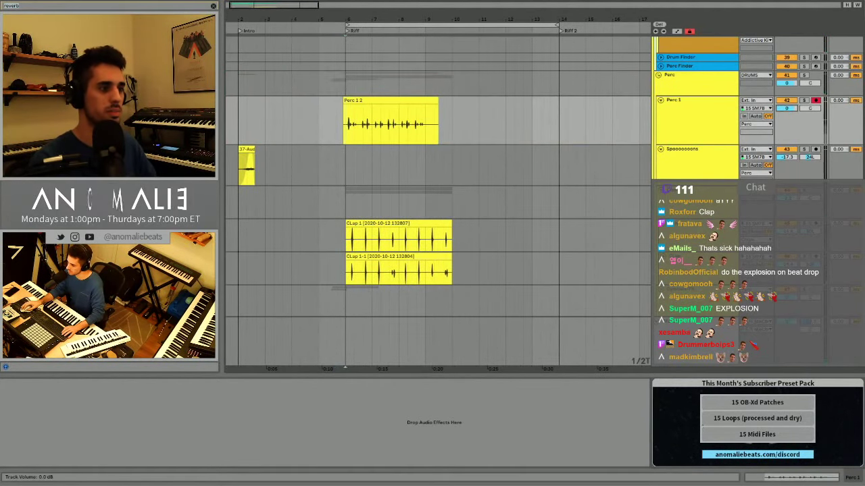
Play the percussion take and set the Perc 1 track to a volume of -16.8 and a pan of 29R.
key("space")
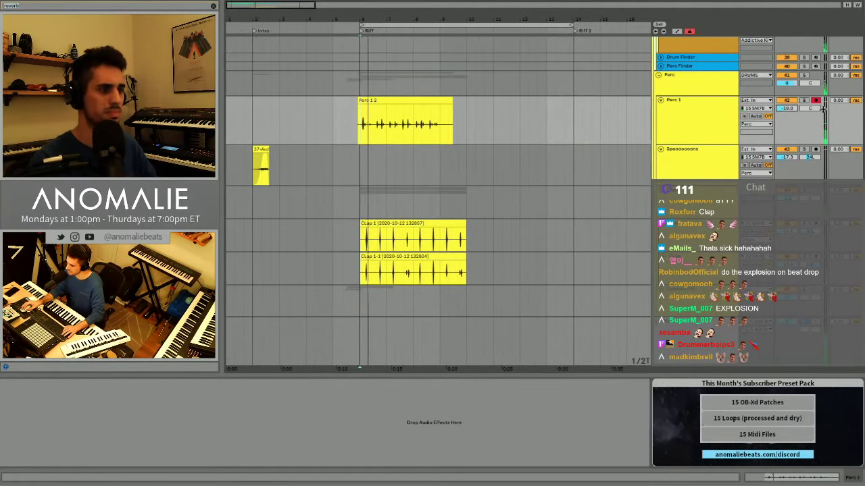
left_click_drag(810, 108, 810, 87)
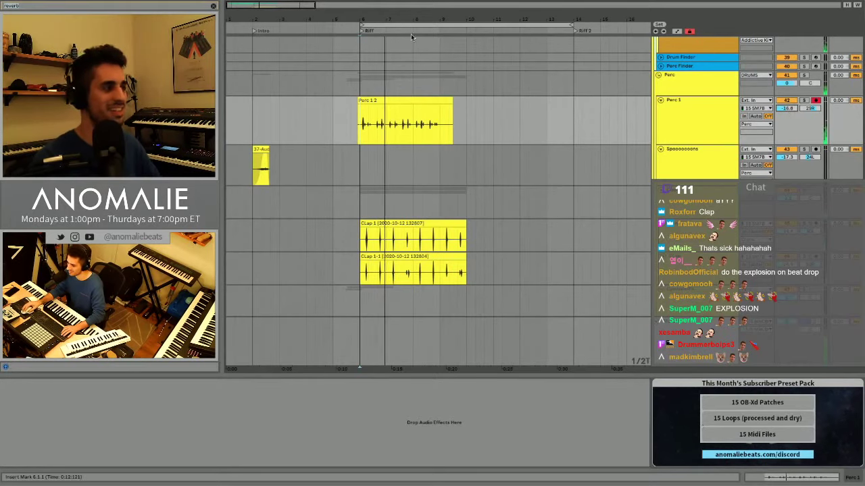
Delete the beginning of the Perc 1 take from 5.4.2 to 6.1.1 so it starts at the Riff locator.
scroll(367, 126, "up", 5)
key("space")
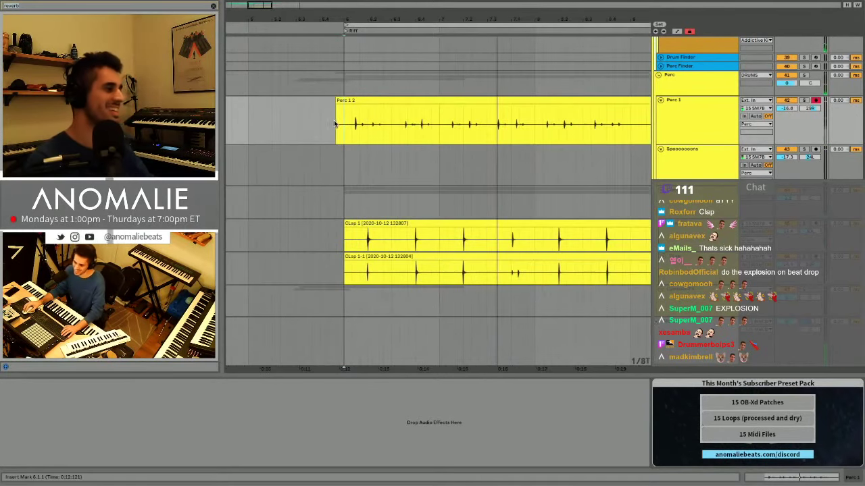
key("space")
left_click_drag(393, 129, 408, 128)
key("Delete")
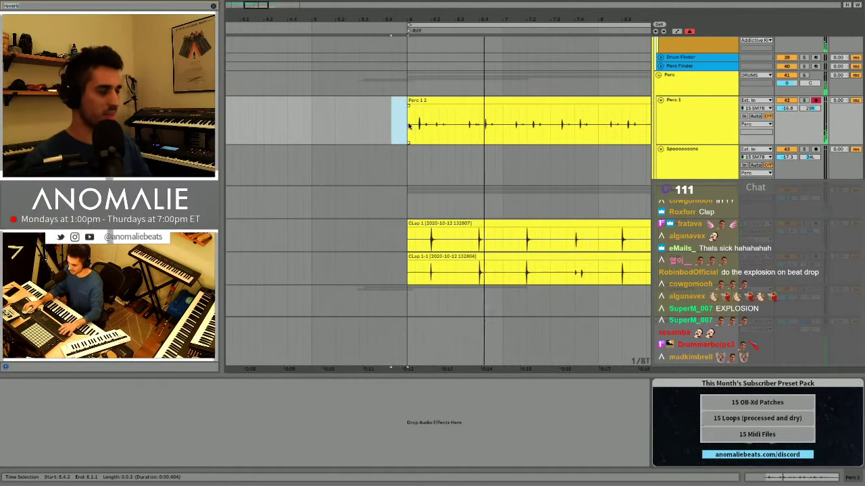
Play the trimmed Perc 1 take from 6.1.1.
left_click(408, 127)
key("space")
scroll(446, 116, "right", 2)
scroll(446, 116, "right", 2)
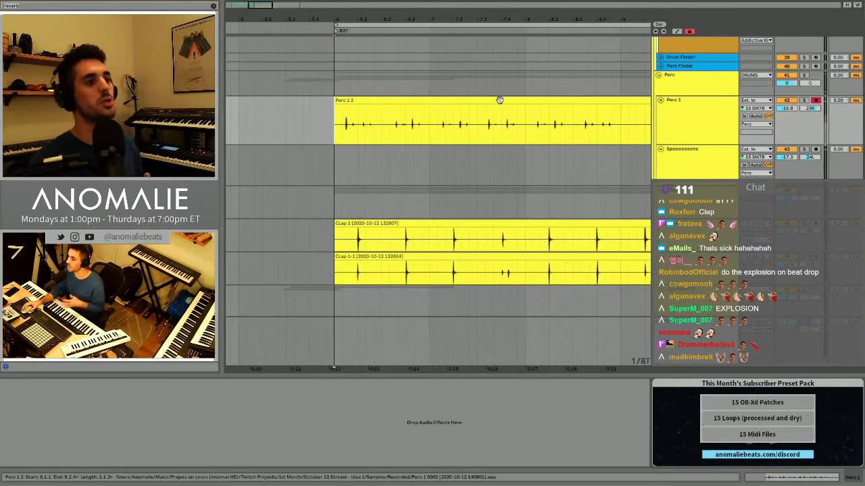
key("space")
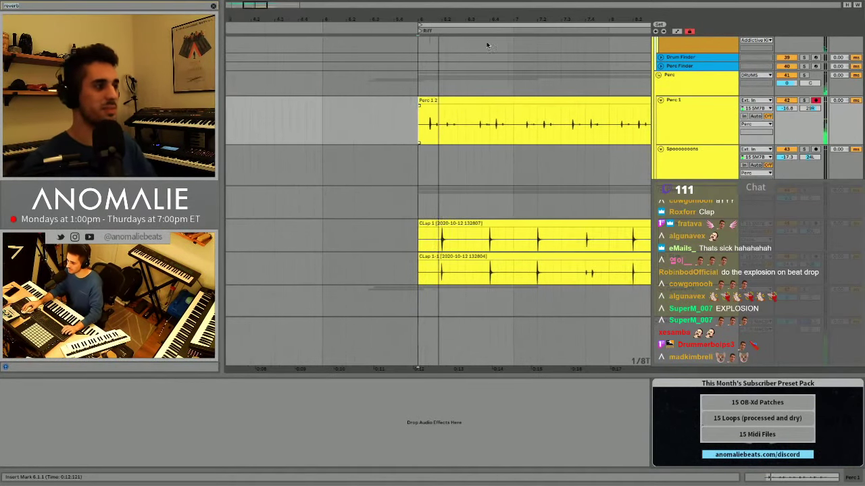
Duplicate the two-bar Perc 1 section from 6.1.1 to 8.1.1 twice, extending it to 12.1.1.
left_click_drag(465, 19, 466, 9)
scroll(529, 86, "right", 4)
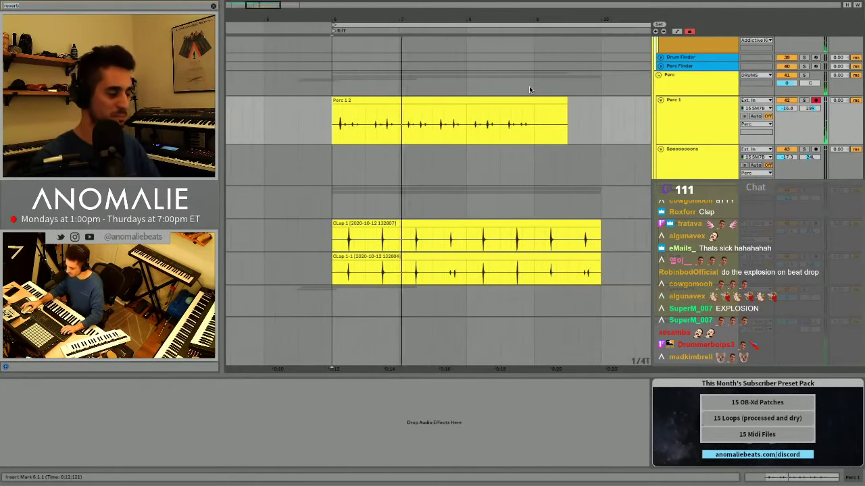
scroll(530, 88, "right", 4)
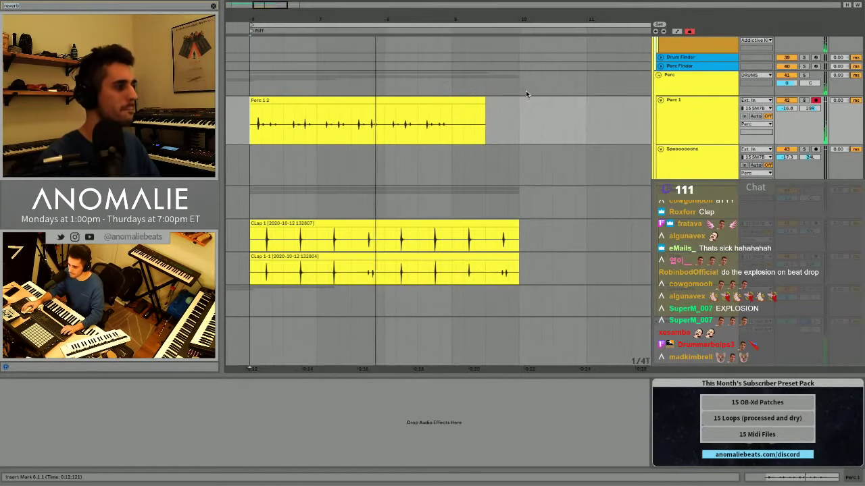
left_click_drag(383, 132, 251, 125)
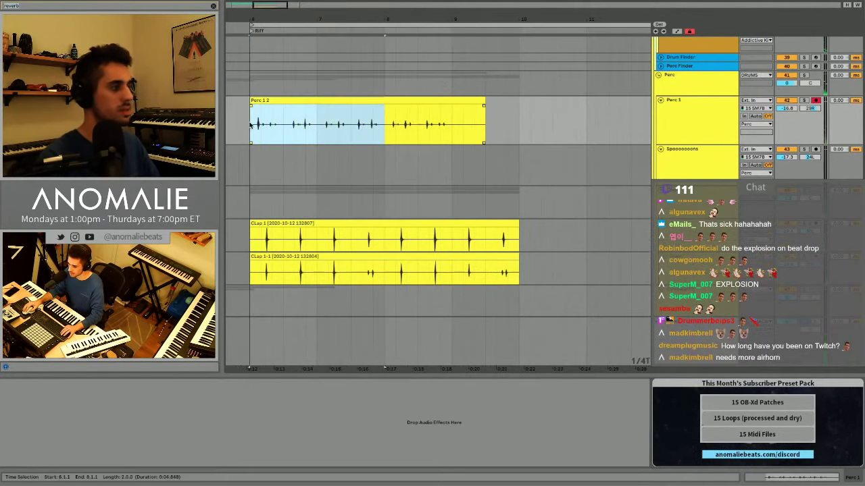
key("ctrl+d")
key("ctrl+d")
left_click_drag(412, 19, 412, 2)
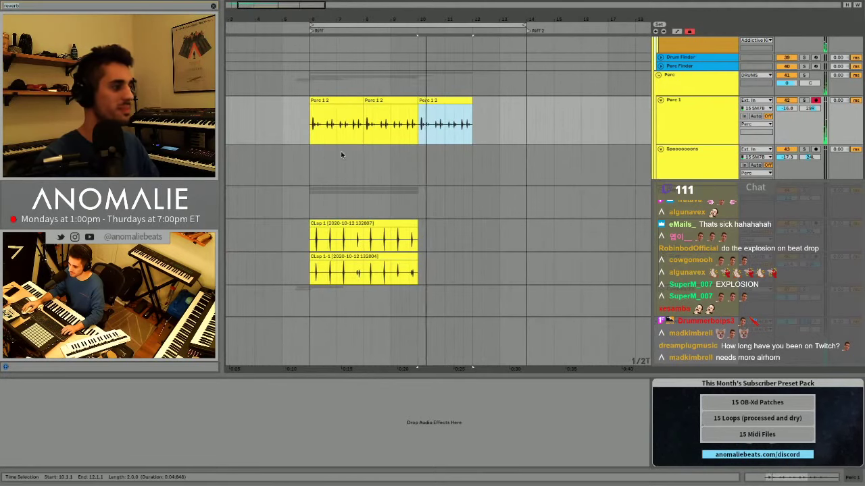
Duplicate the four-bar sections of both clap clips starting at 6.1.1 so they extend to 14.1.1.
left_click_drag(311, 236, 345, 238)
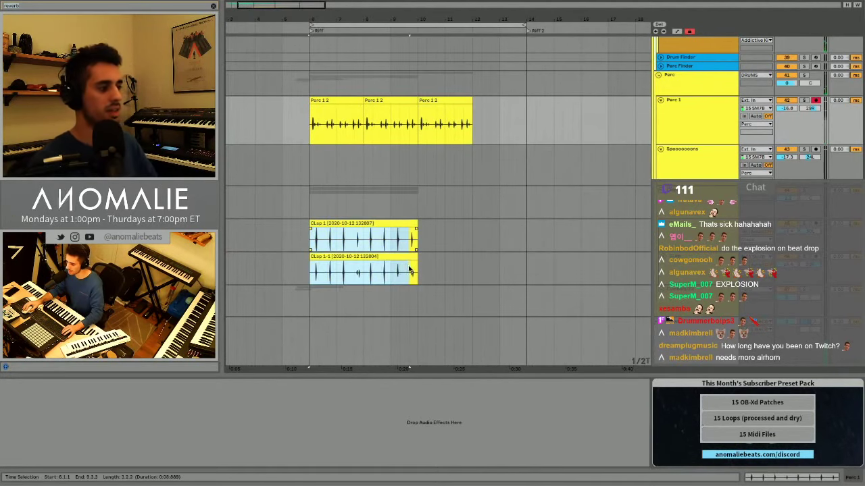
key("ctrl+d")
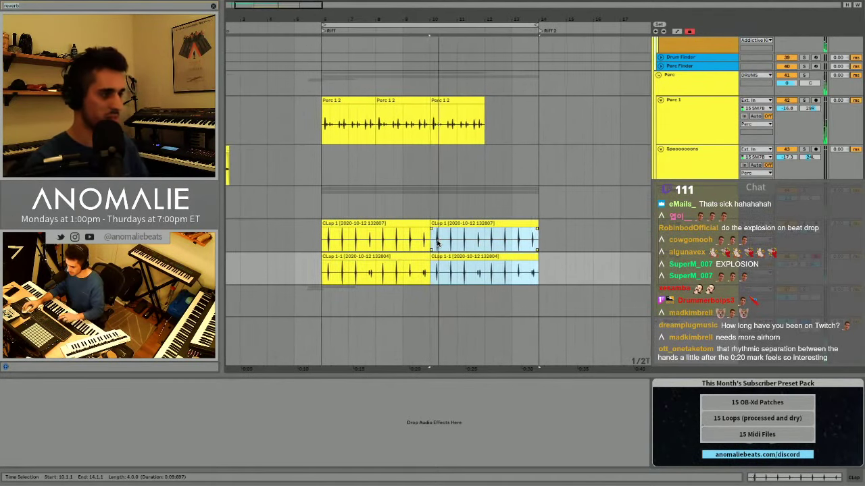
Play the arrangement from the Riff locator and set the Perc 1 track delay to 3.00 ms.
scroll(450, 235, "up", 4)
scroll(450, 235, "up", 5)
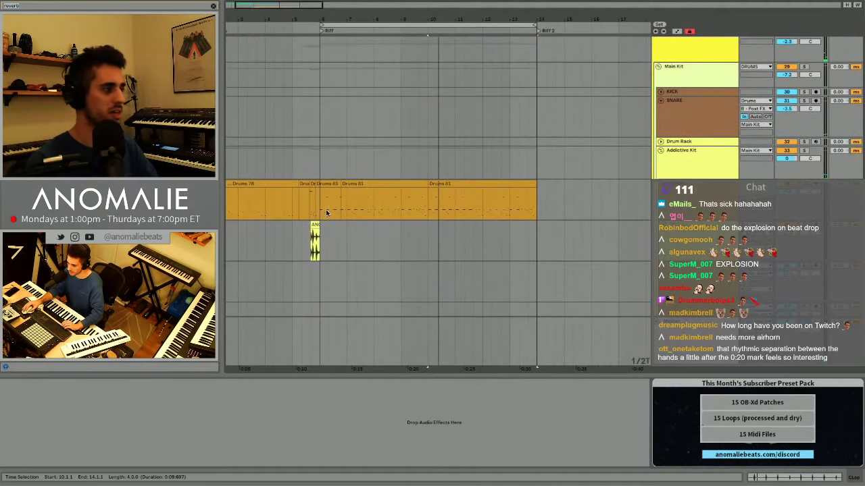
left_click(324, 213)
scroll(324, 213, "left", 2)
scroll(421, 245, "down", 5)
scroll(481, 201, "down", 5)
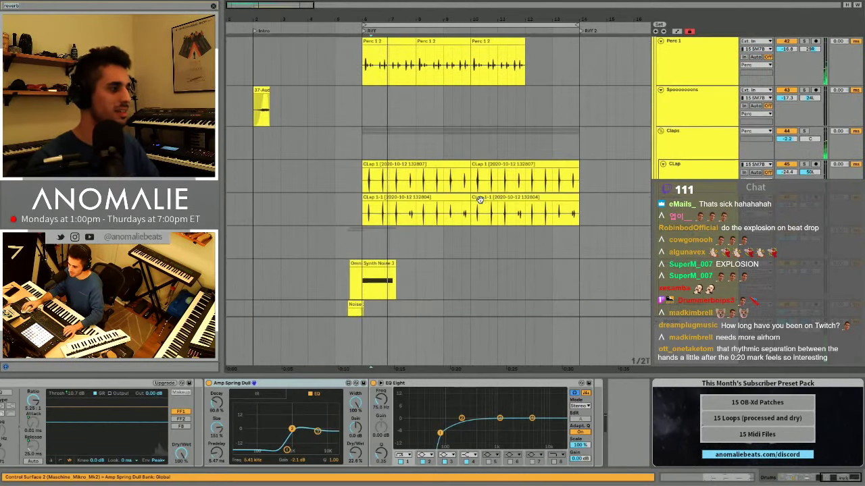
scroll(488, 201, "up", 4)
scroll(490, 201, "up", 1)
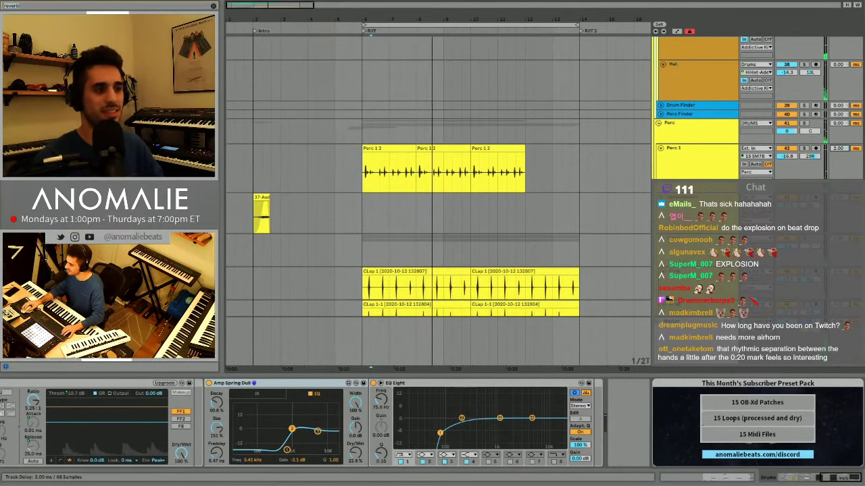
left_click(390, 174)
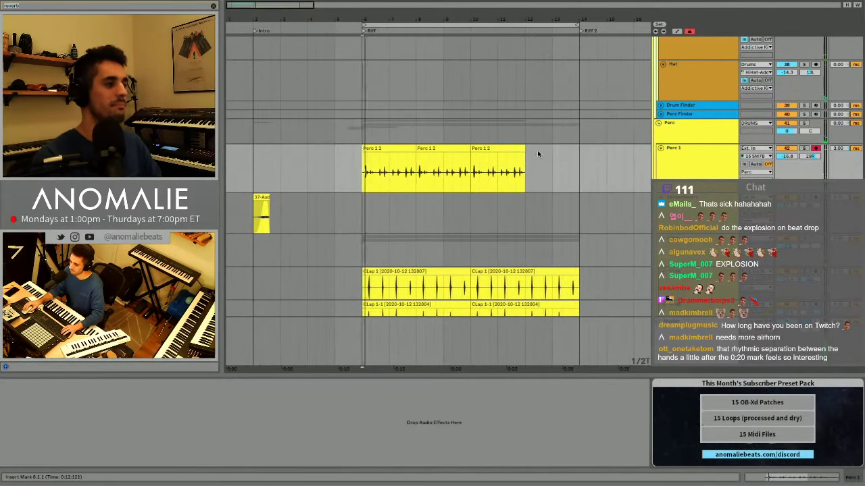
Duplicate the last two-bar Perc 1 clip to reach 14.1.1 and set the track's pan to 30R.
left_click(512, 150)
key("ctrl+d")
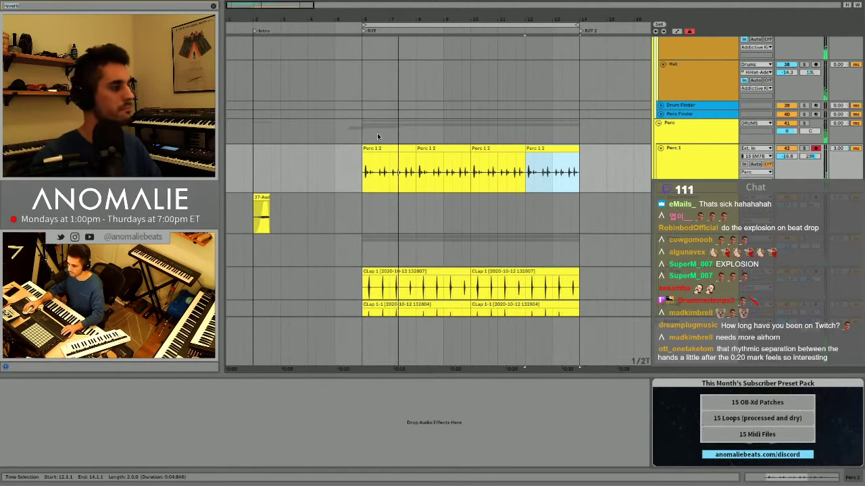
left_click(809, 156)
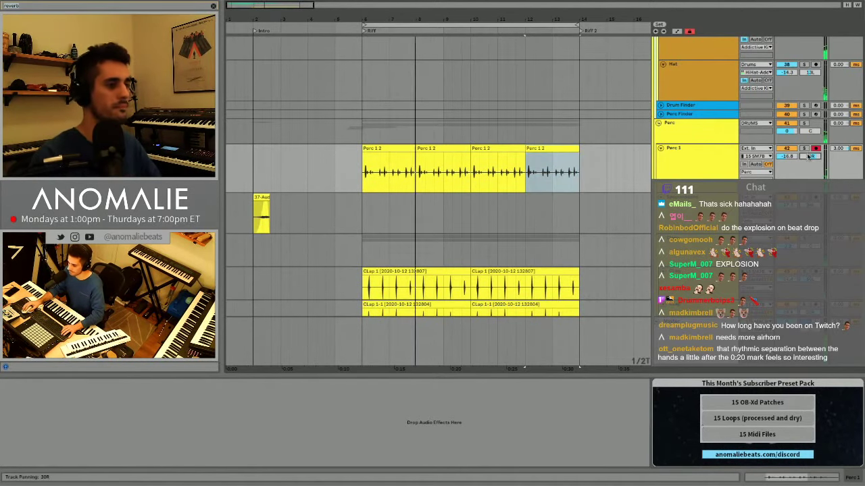
Solo the Perc 1 track and add an EQ Eight to it from a browser search.
double_click(399, 147)
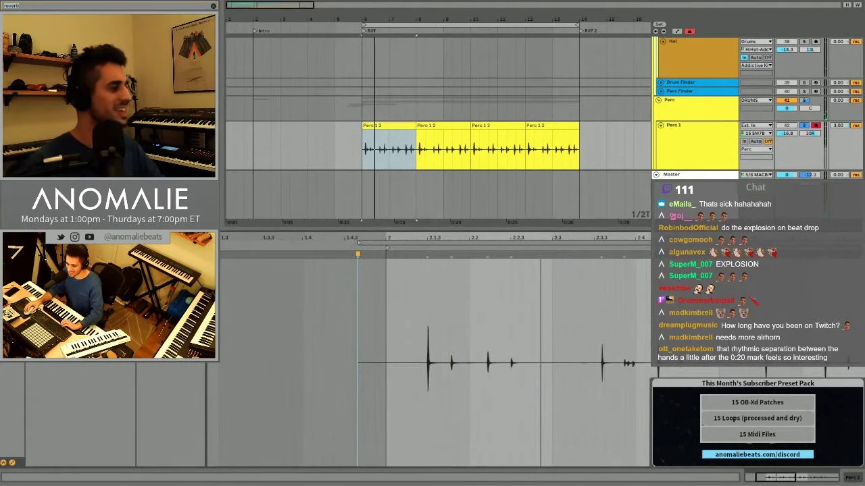
key("shift+Tab")
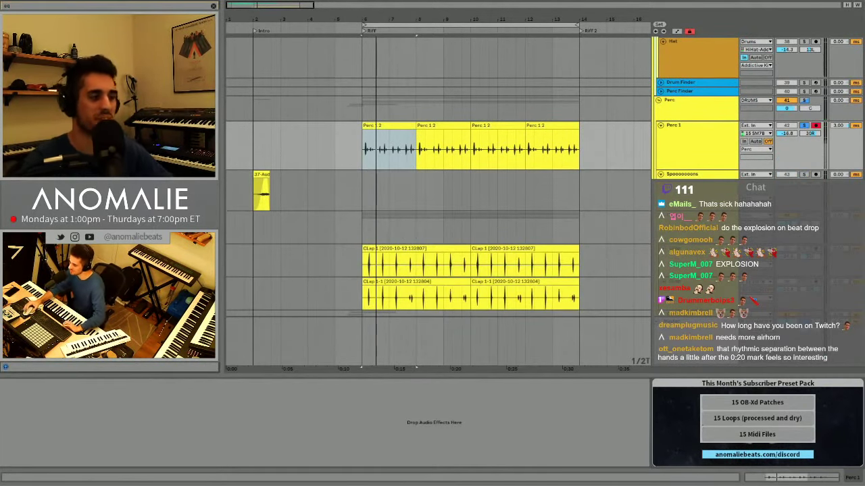
key("Return")
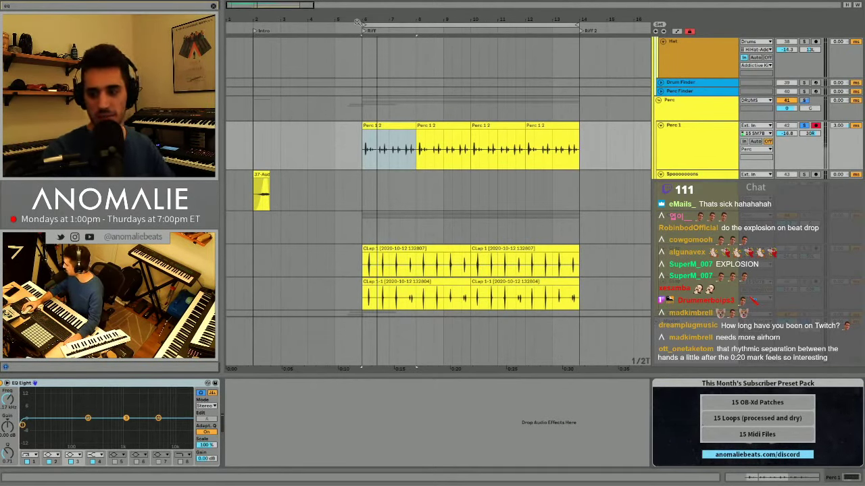
Play the full beat from 8.3.3 and again from the Riff locator to check Perc 1 in the mix.
left_click_drag(396, 19, 397, 23)
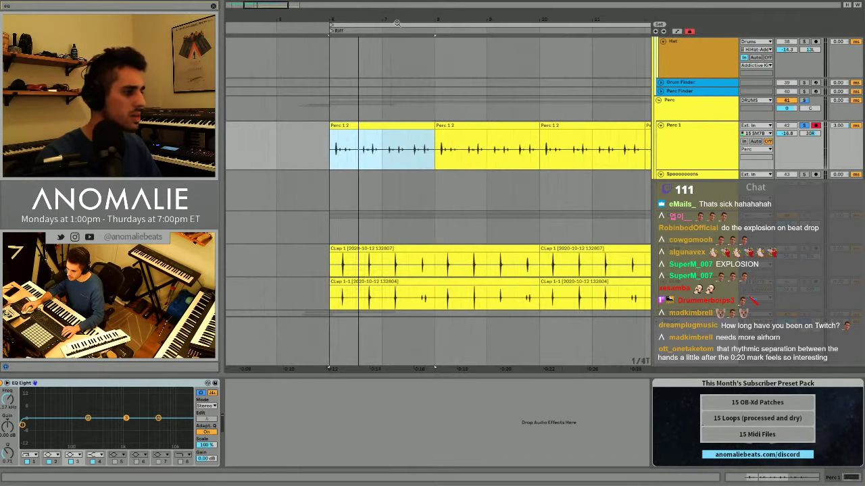
left_click(472, 93)
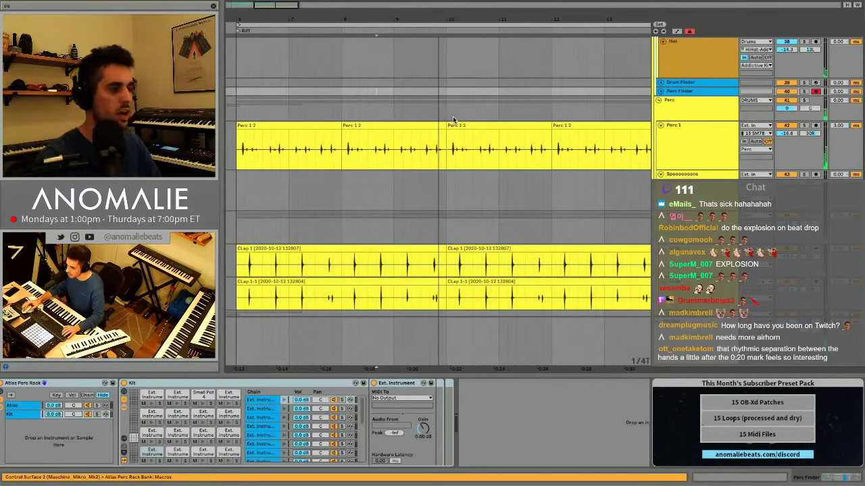
scroll(403, 135, "left", 3)
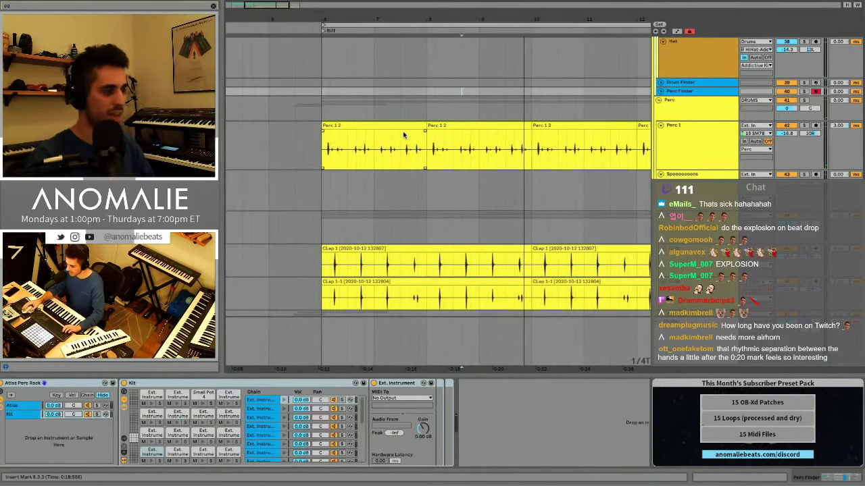
left_click(344, 177)
scroll(439, 165, "left", 4)
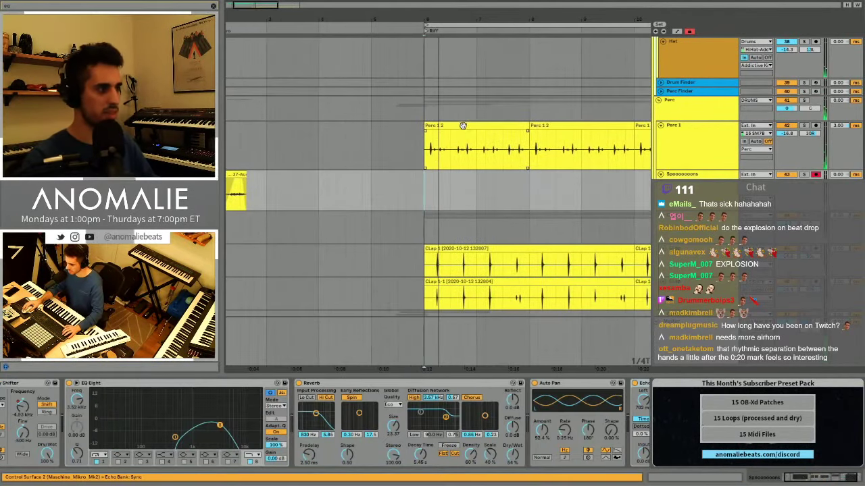
Open the first Perc 1 clip and replay it from 6.1.1, comparing the track soloed and unsoloed.
double_click(408, 139)
key("space")
key("space")
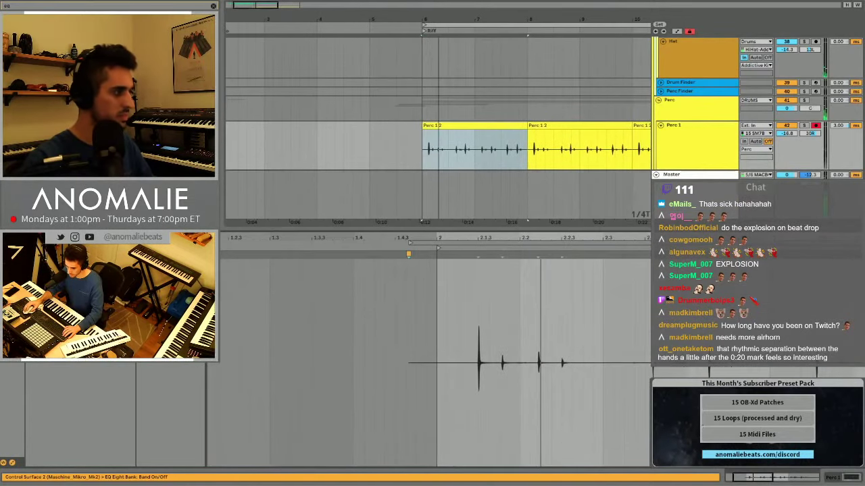
key("space")
key("s")
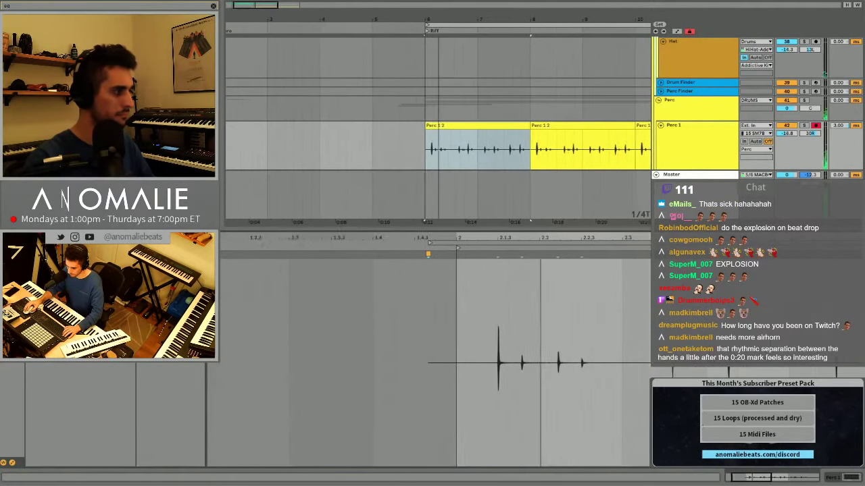
key("space")
key("space")
key("space")
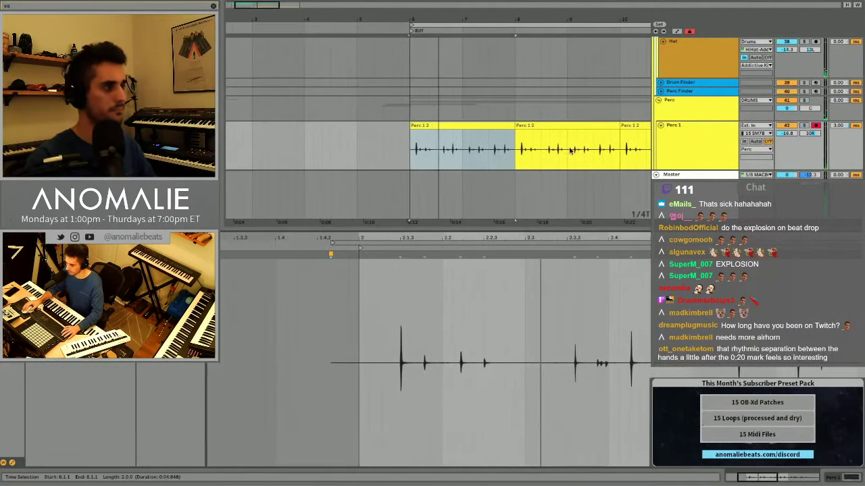
key("space")
key("s")
Duplicate the first two-bar Perc 1 clip three times over the following clips up to 14.1.1.
left_click(502, 126)
key("super+d")
key("super+d")
key("super+d")
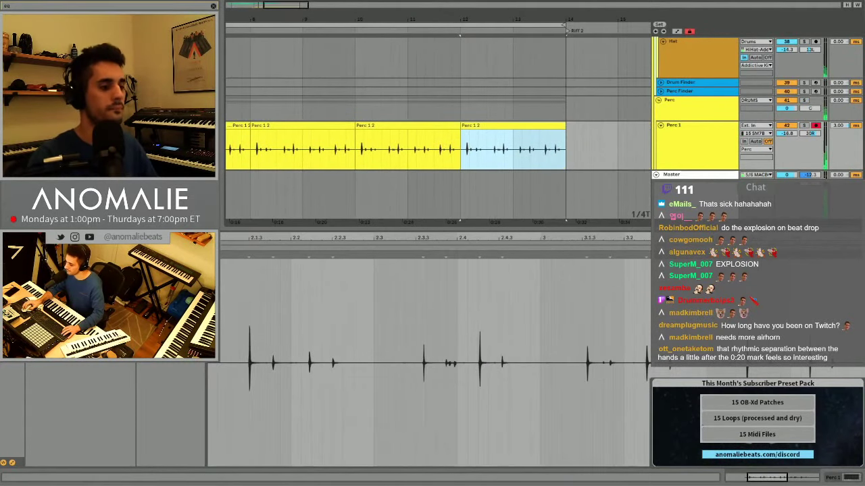
Duplicate the Perc 1 track and delete all the percussion clips from the copy.
key("super+alt+l")
scroll(474, 153, "left", 3)
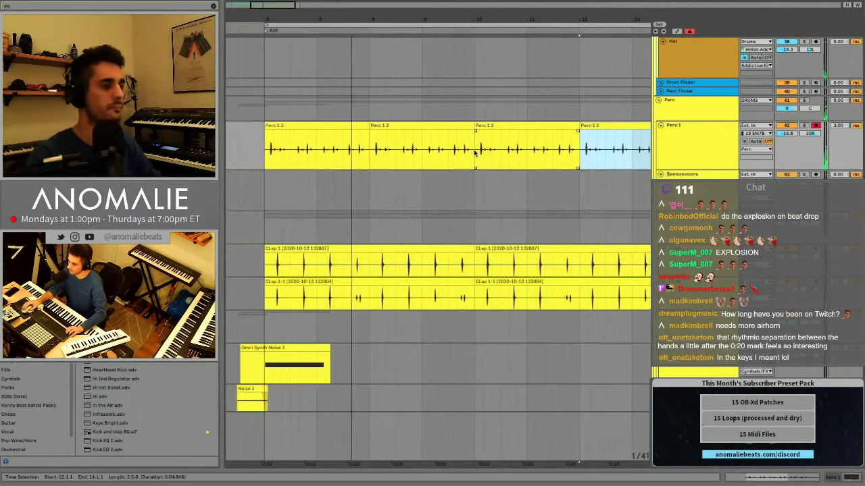
scroll(625, 195, "up", 3)
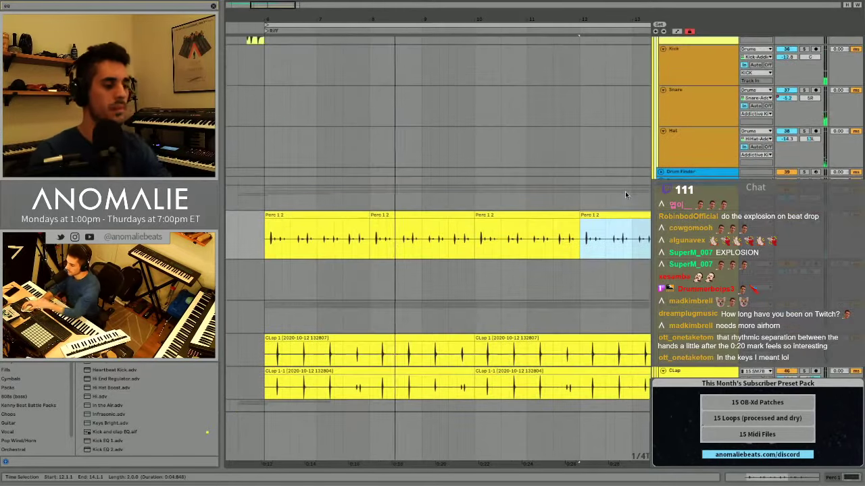
scroll(626, 194, "down", 3)
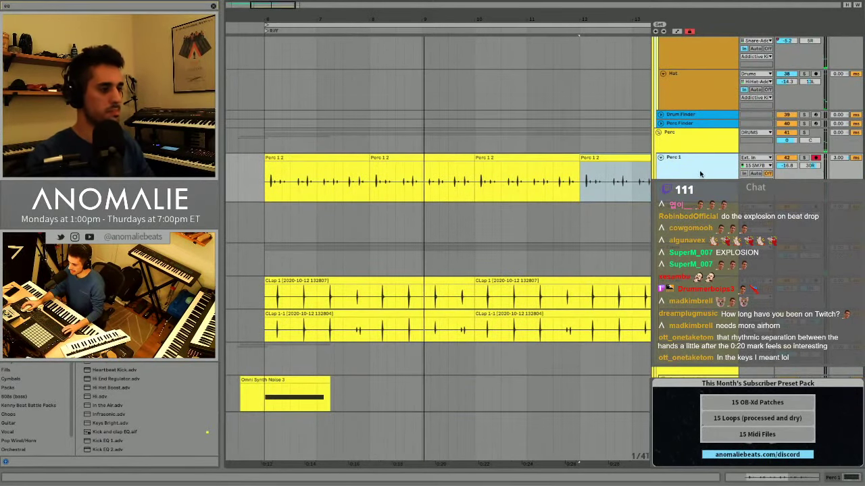
key("ctrl+d")
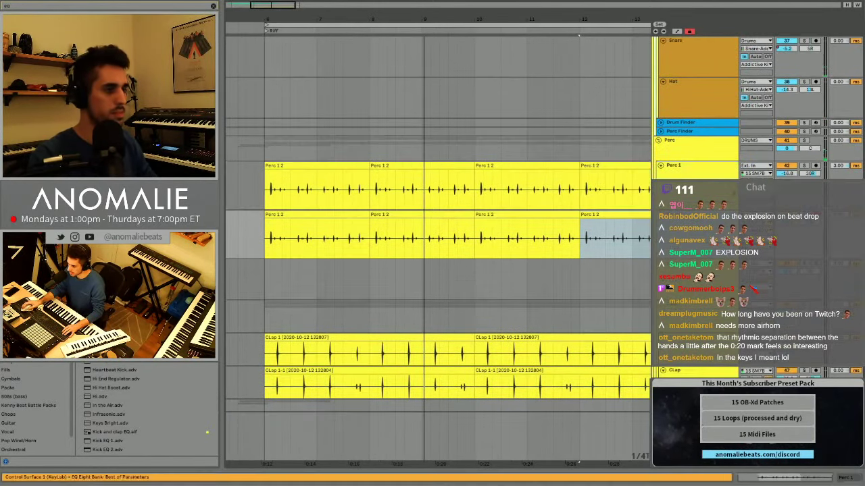
left_click_drag(508, 21, 508, 15)
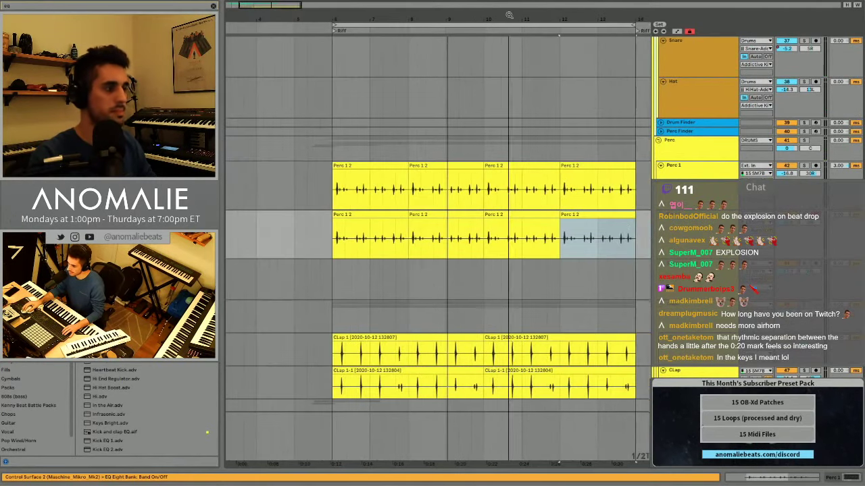
left_click_drag(641, 234, 314, 232)
key("Delete")
Record a second percussion take on the duplicated track from just before the Riff locator to about bar 12.
scroll(316, 233, "left", 3)
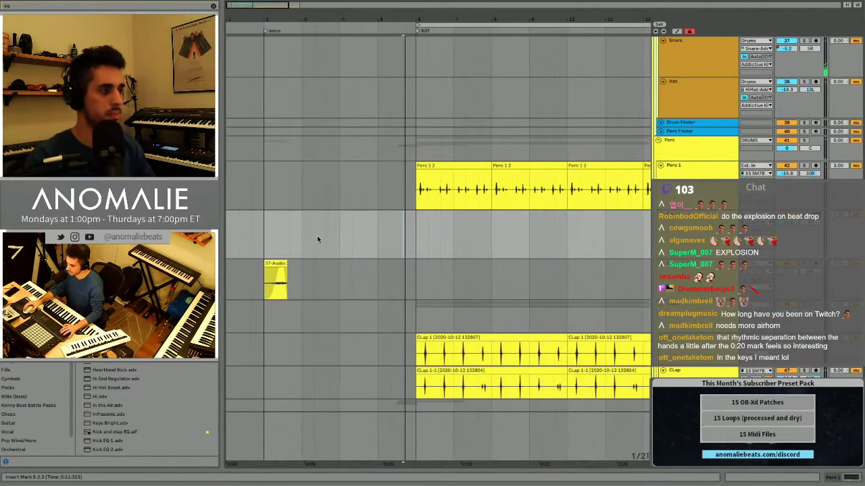
key("F9")
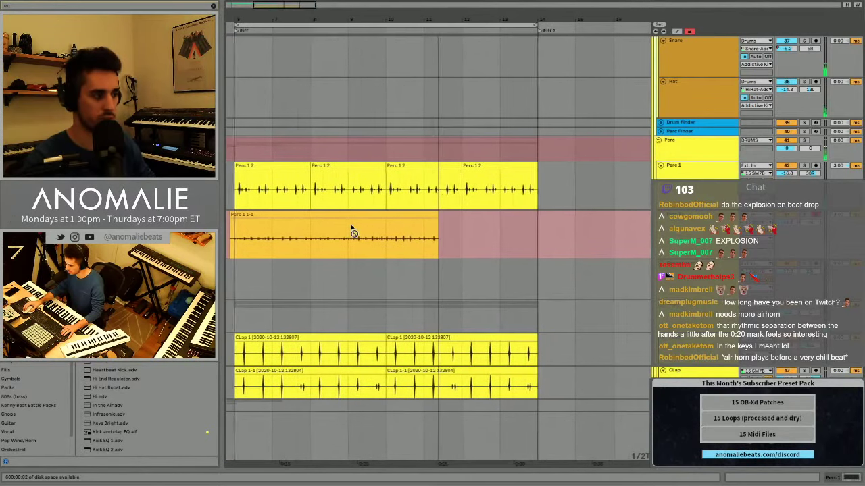
key("space")
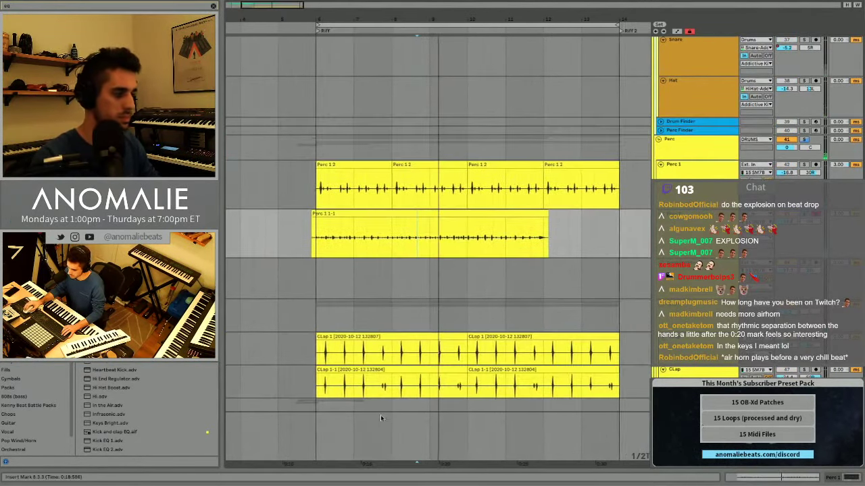
Raise the low-cut frequency of the EQ Eight on the second percussion track to about 316 Hz.
left_click(843, 480)
left_click_drag(31, 424, 99, 430)
key("space")
Add a Frequency Shifter set to 1.36 kHz before the EQ Eight and raise the EQ's low cut to 553 Hz with a Q of 0.45.
key("super+f")
type("fre")
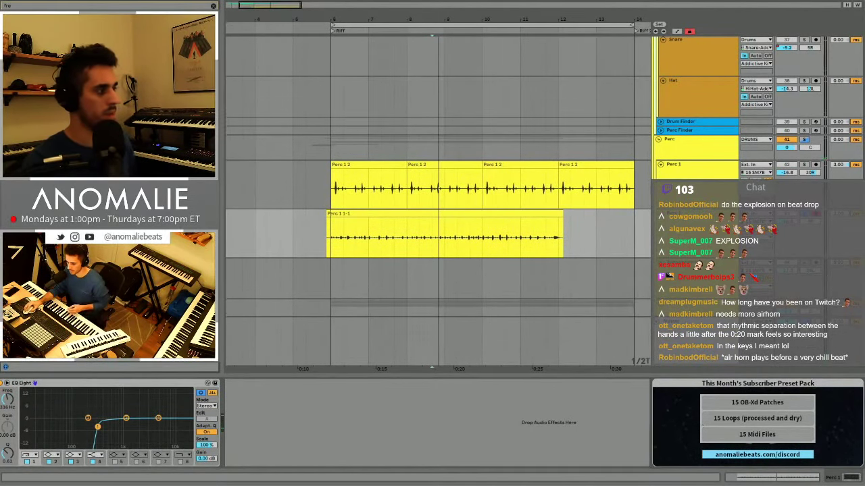
left_click_drag(64, 430, 51, 433)
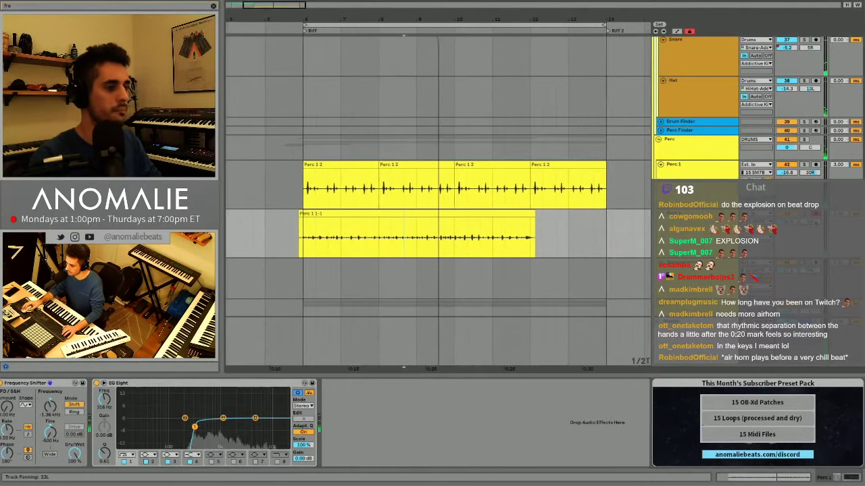
left_click_drag(195, 428, 210, 432)
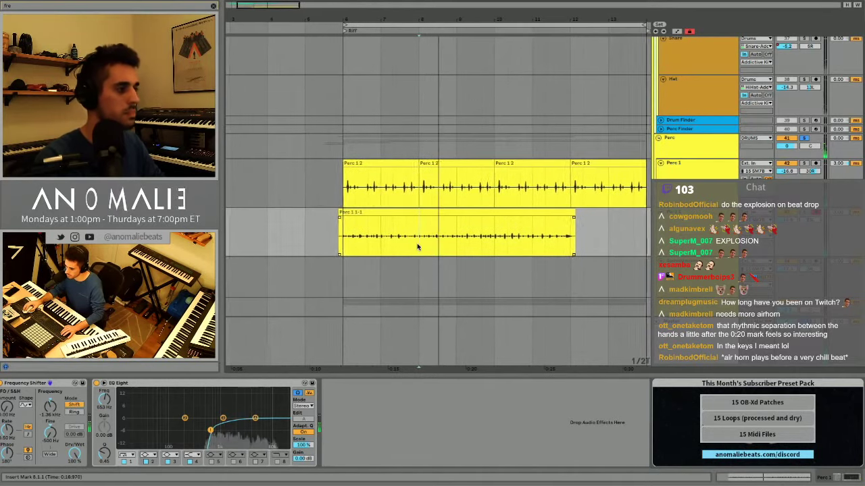
Play the second percussion take from 8.1.1 and from 6.1.1 to judge it against the first Perc 1 part.
left_click_drag(417, 246, 485, 245)
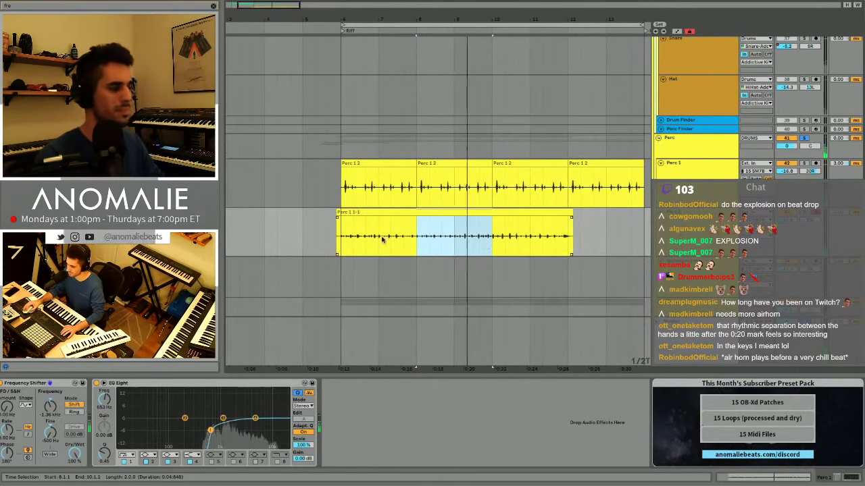
left_click(341, 239)
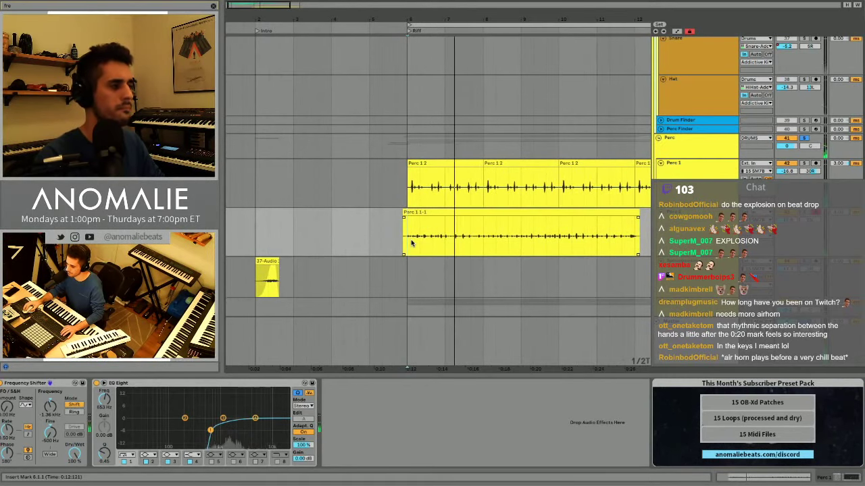
key("space")
key("space")
scroll(789, 118, "up", 8)
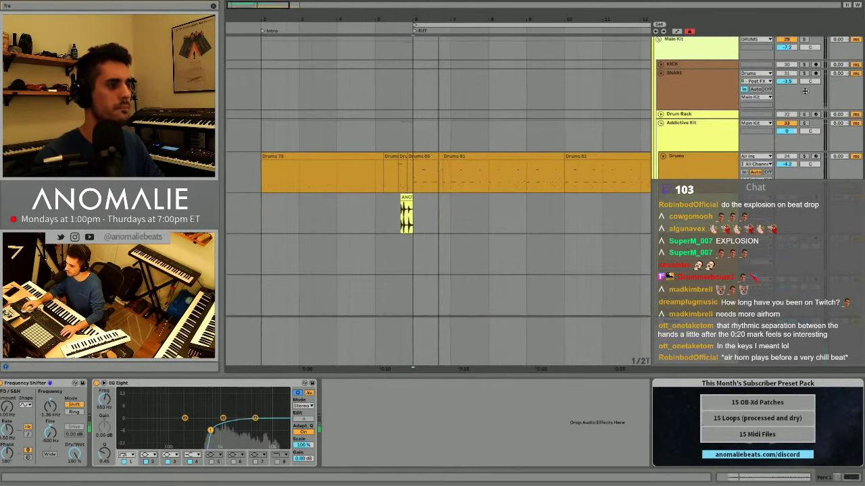
scroll(585, 173, "down", 4)
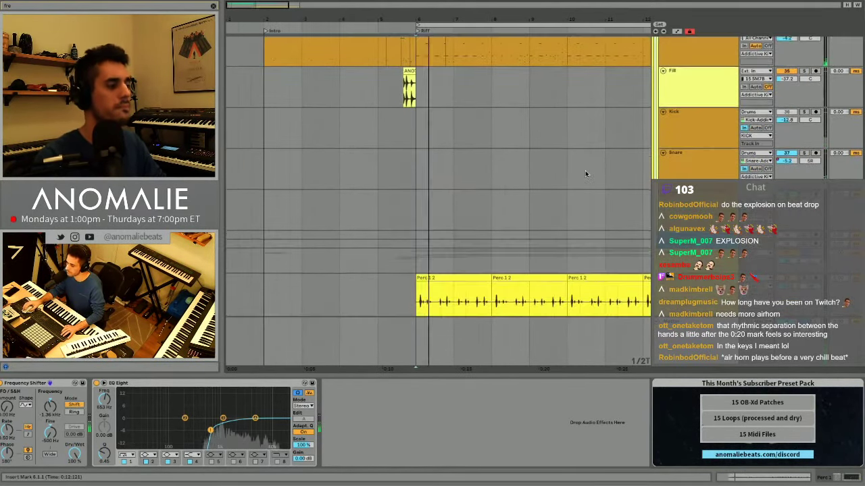
scroll(585, 173, "down", 3)
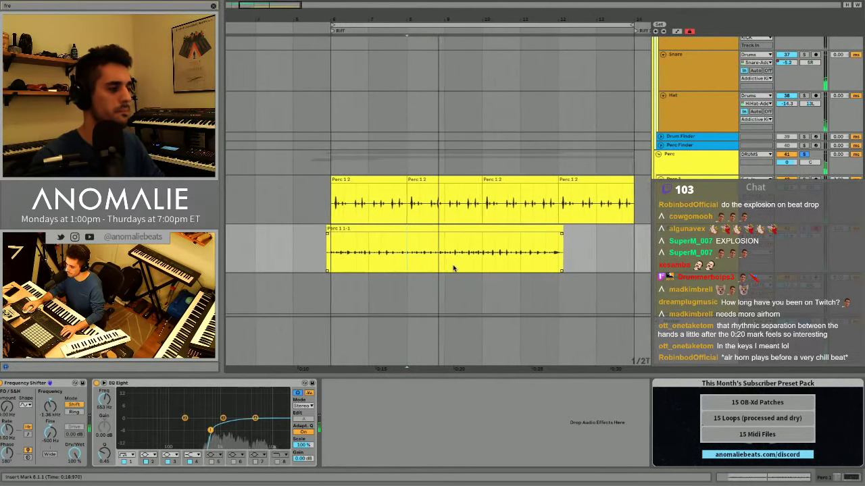
Split out the 9.1.1 to 10.1.1 bar of the second percussion take and move it to 6.1.1.
left_click_drag(431, 261, 468, 262)
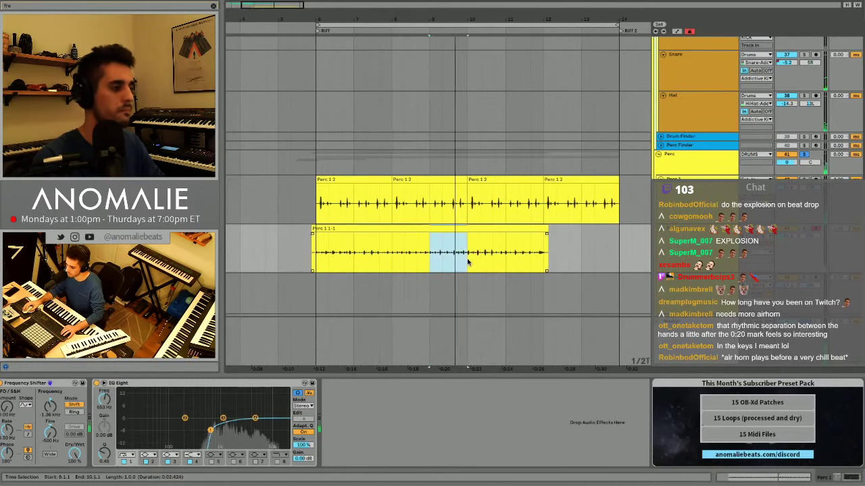
key("ctrl+e")
left_click_drag(448, 230, 339, 239)
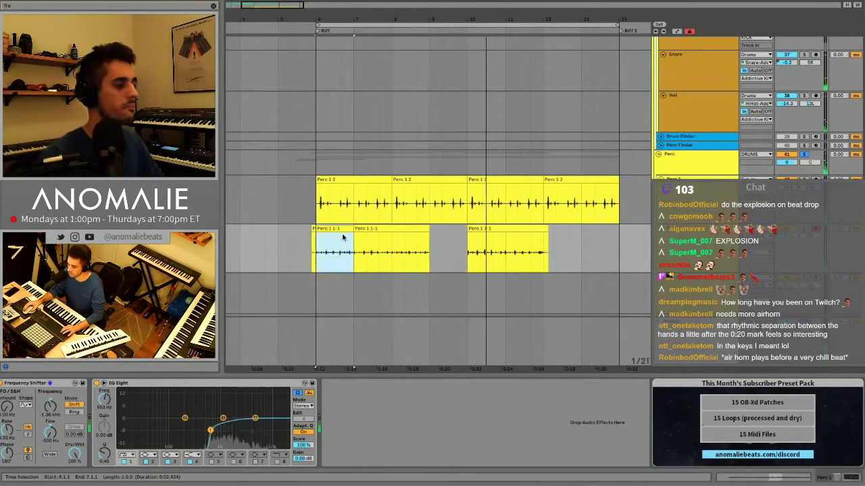
Duplicate the one-bar percussion clip seven times to fill up to bar 14, and remove the leftover audio before bar 6.
key("ctrl+d")
key("ctrl+d")
key("ctrl+d")
key("ctrl+d")
key("ctrl+d")
key("ctrl+d")
key("ctrl+d")
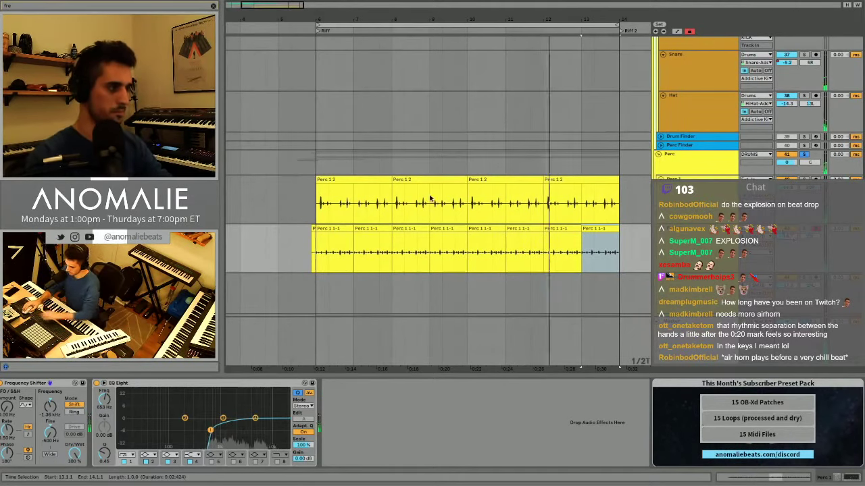
left_click_drag(312, 257, 317, 254)
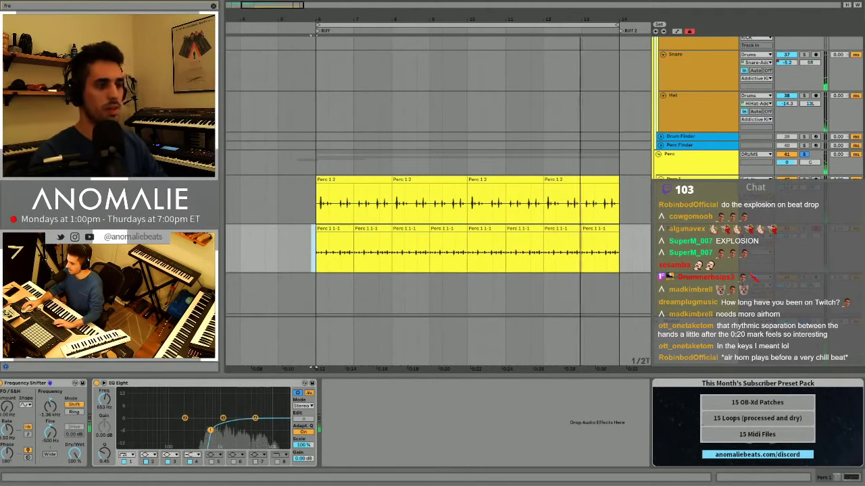
Play the layered percussion from 6.1.1 and the arrangement from the Intro at 2.1.1 to judge the loop in context.
key("space")
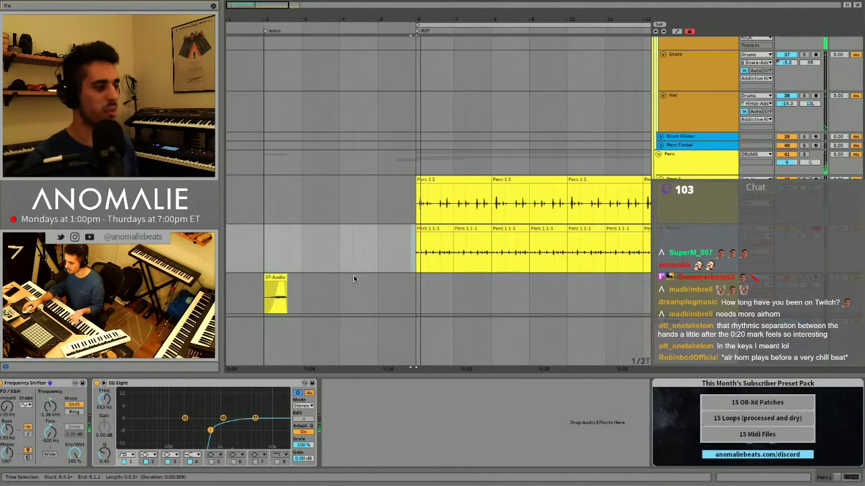
left_click(416, 262)
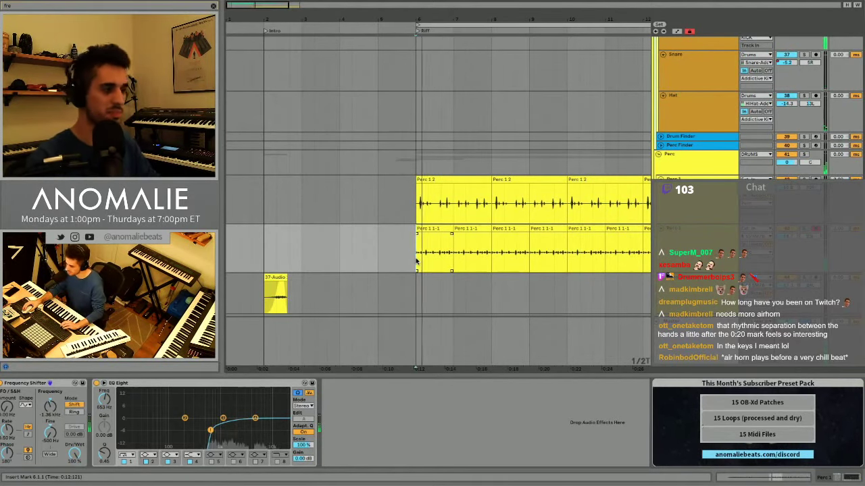
scroll(520, 247, "down", 1)
scroll(534, 246, "right", 2)
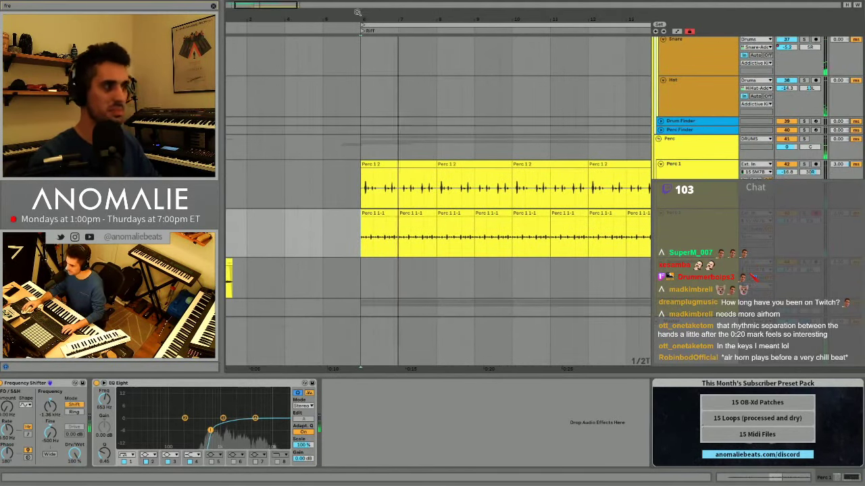
left_click_drag(357, 12, 353, 2)
left_click(254, 106)
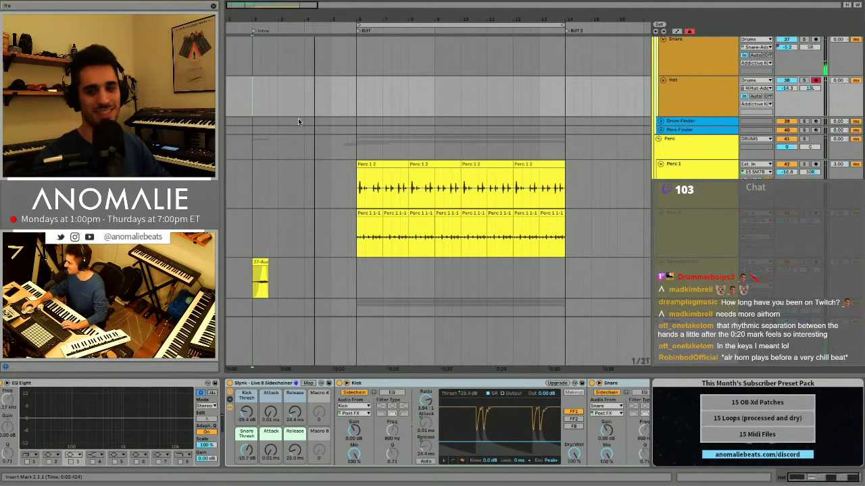
scroll(329, 132, "up", 2)
key("space")
key("space")
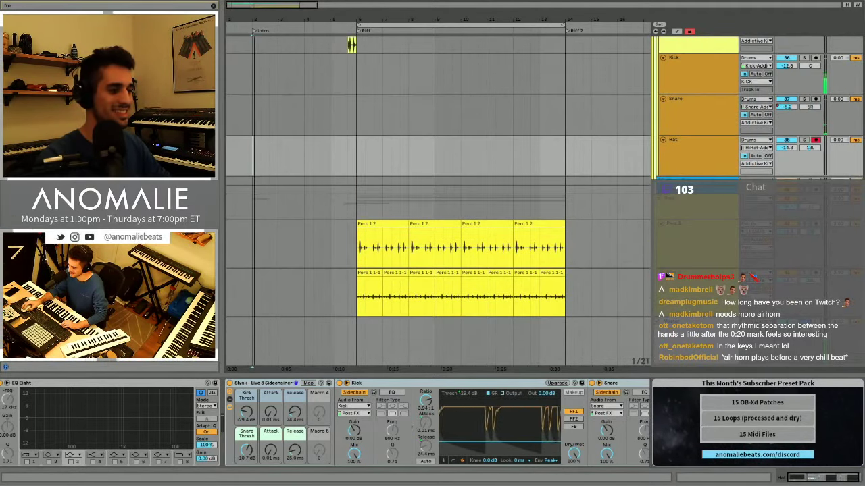
Hide the device view and play the keys and Voice Octave parts from 3.2.2.
key("super+alt+l")
scroll(481, 264, "up", 5)
scroll(326, 198, "up", 10)
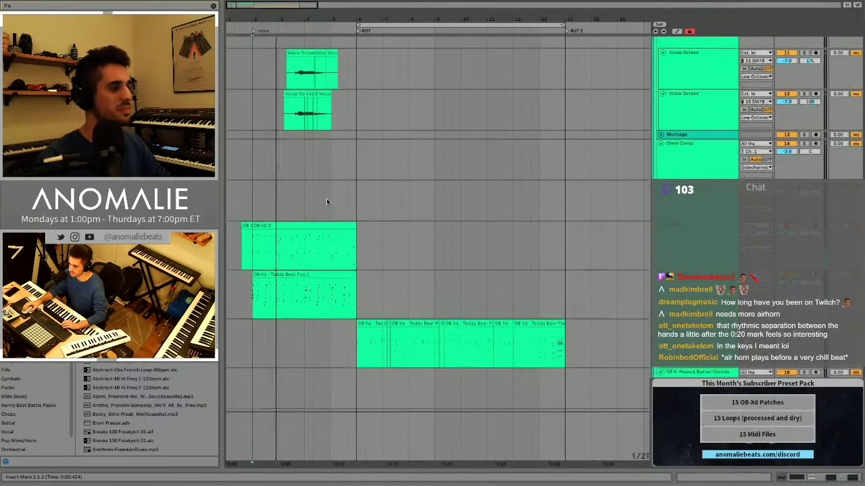
scroll(327, 202, "down", 1)
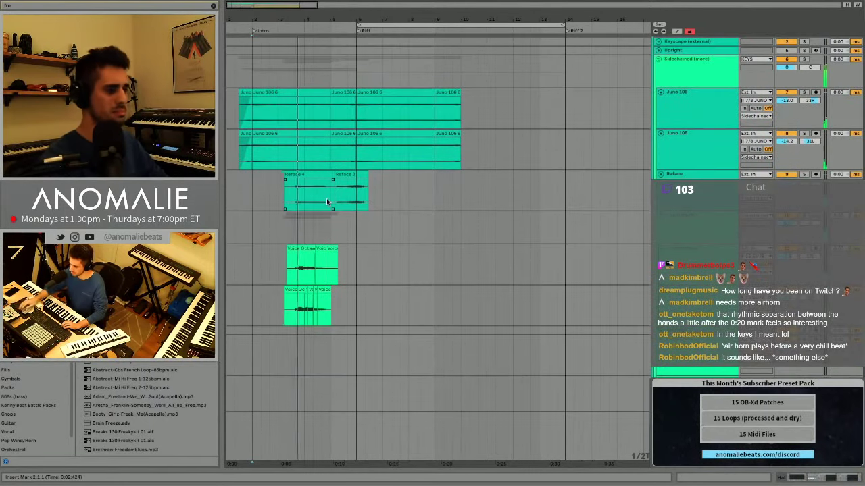
left_click(300, 267)
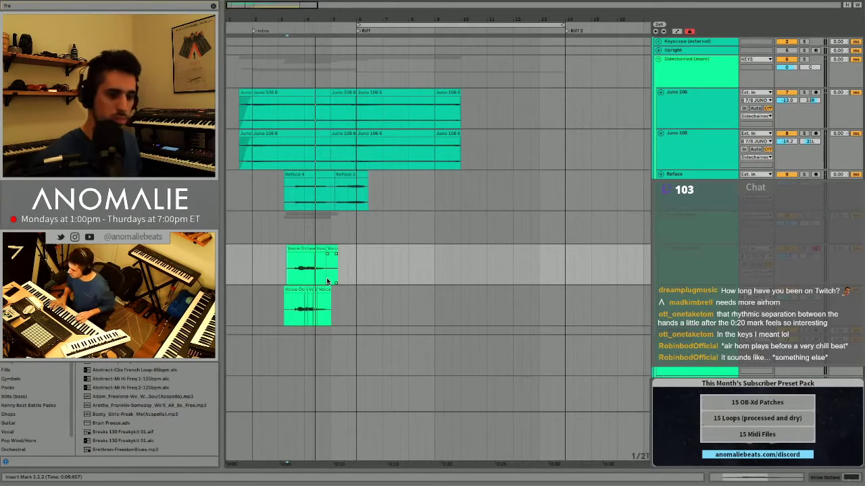
Switch to Keyscape and check the output channels and active MIDI inputs in its audio settings.
key("ctrl+Right")
key("ctrl+Right")
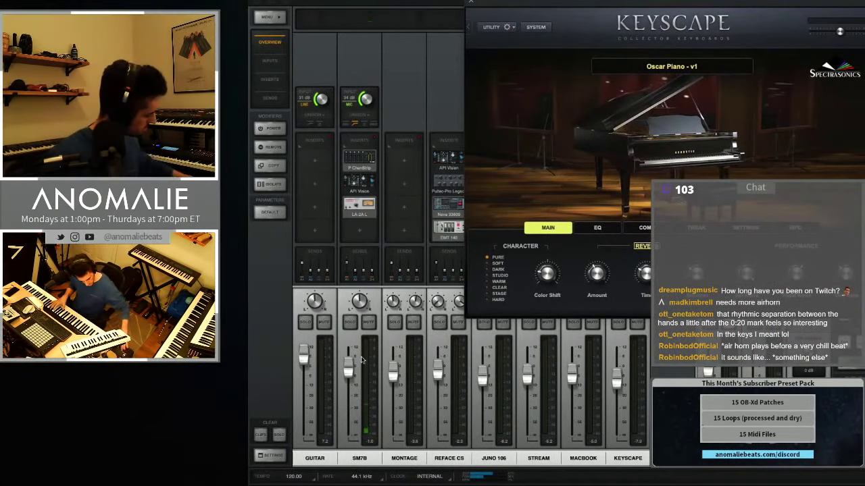
key("ctrl+Left")
key("ctrl+Left")
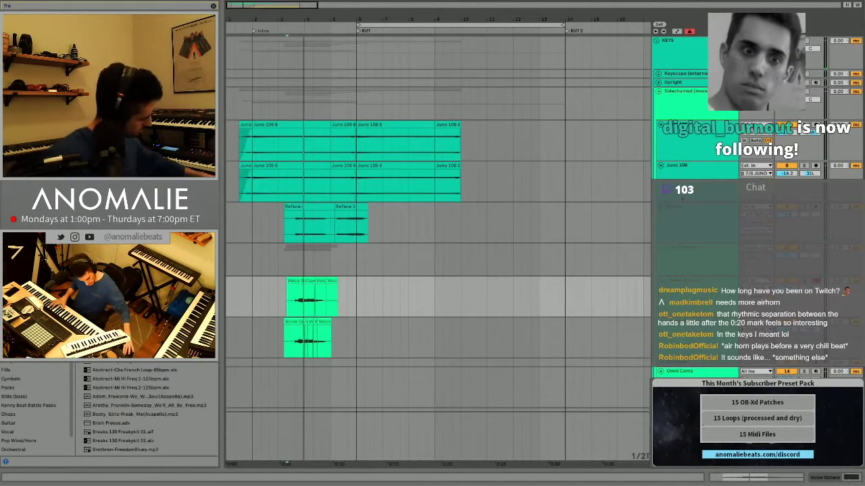
key("ctrl+Right")
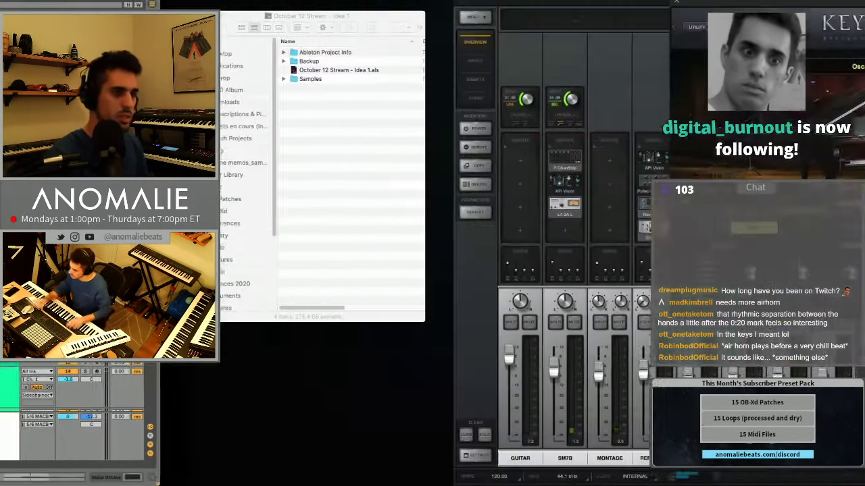
key("ctrl+Right")
key("super+comma")
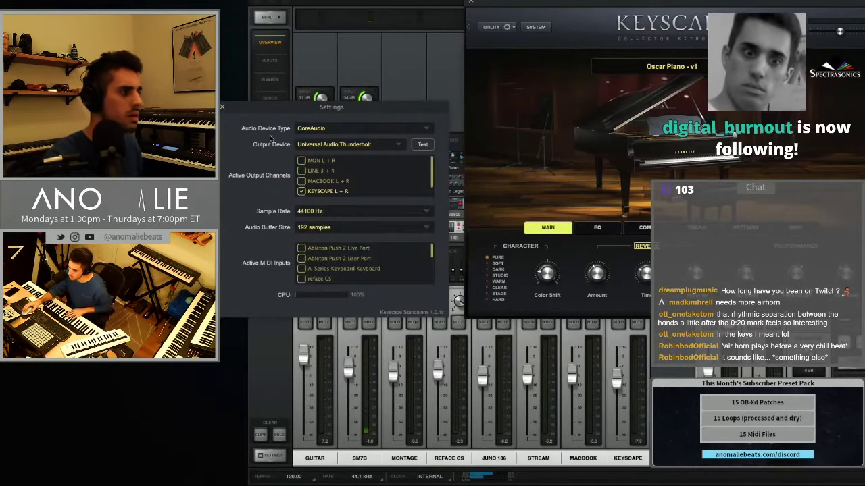
scroll(336, 270, "down", 5)
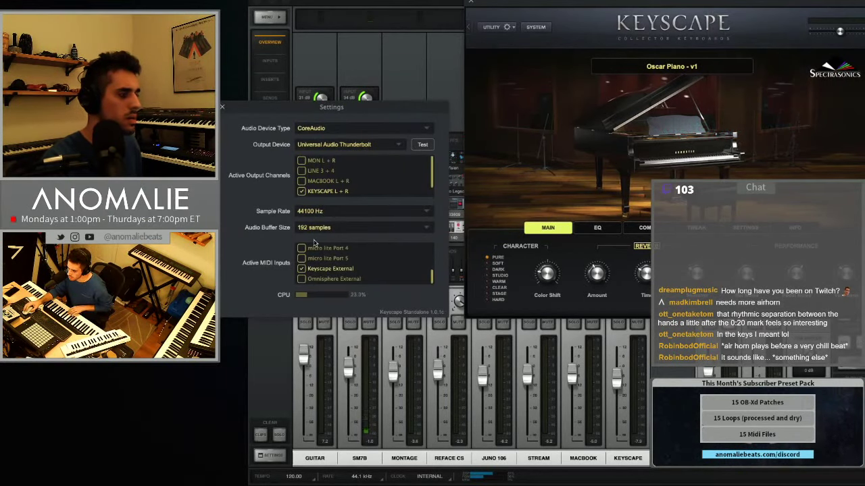
left_click(221, 107)
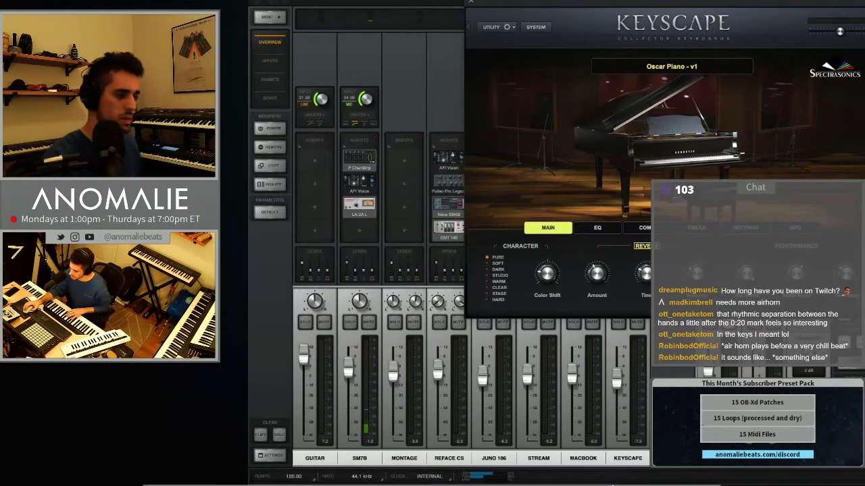
Dismiss the SwitchResX window and play the arrangement from 6.1.1 in Ableton Live.
mouse_move(651, 474)
left_click(678, 475)
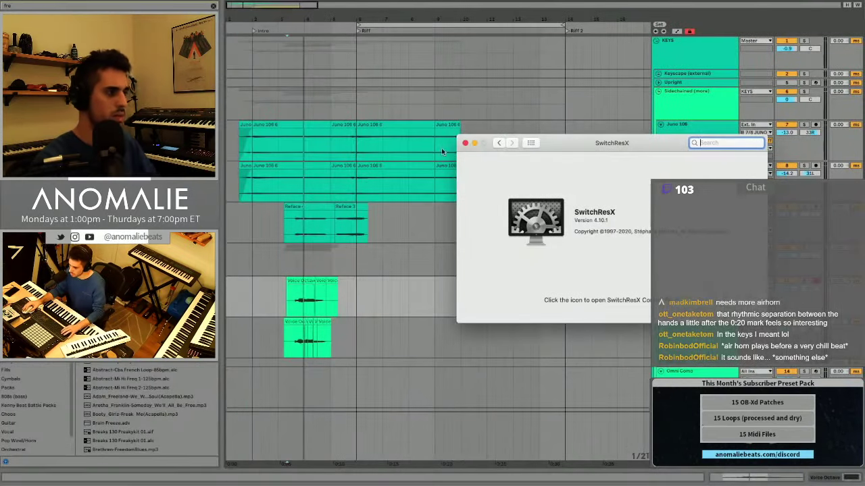
left_click(473, 143)
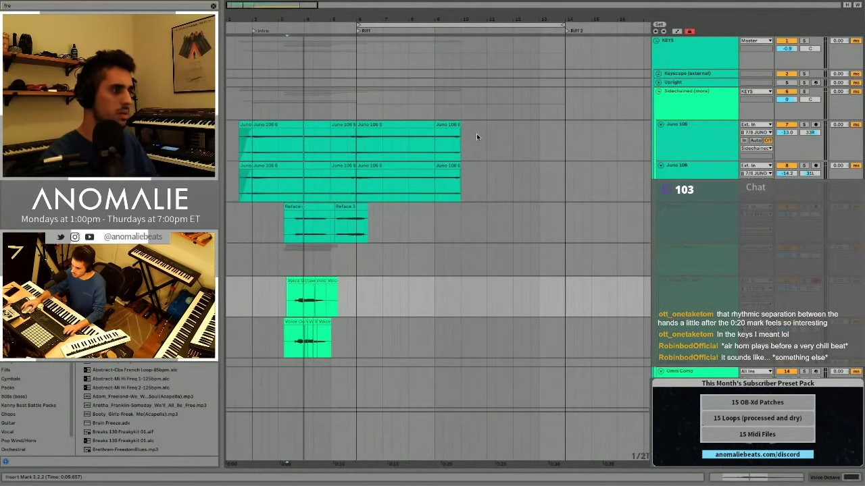
left_click(355, 97)
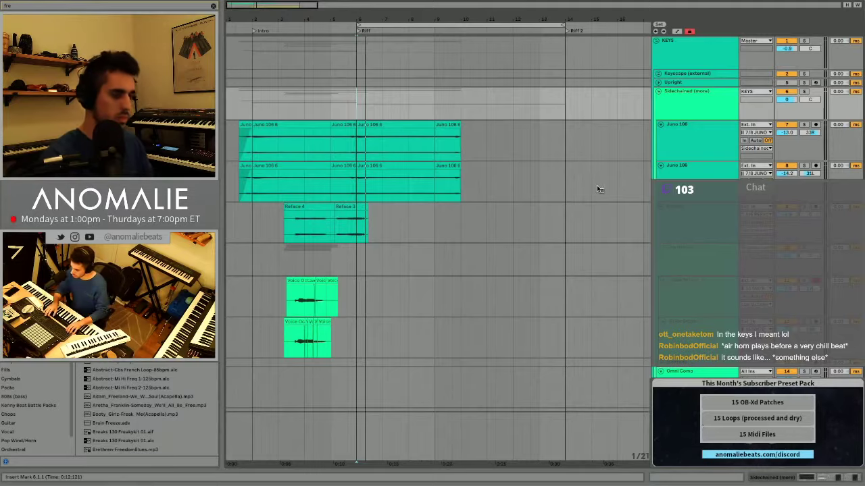
Launch Keyscape again through Spotlight with the search term "keyscape".
key("ctrl+Right")
key("super+space")
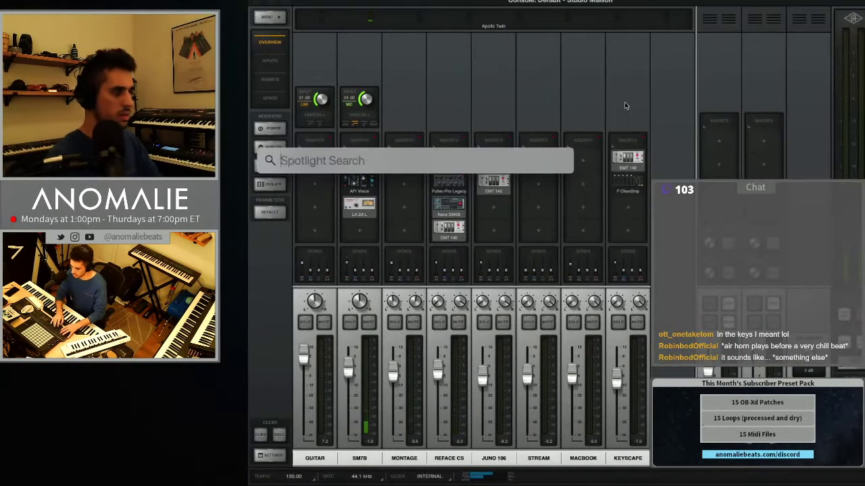
type("keyscape")
key("Return")
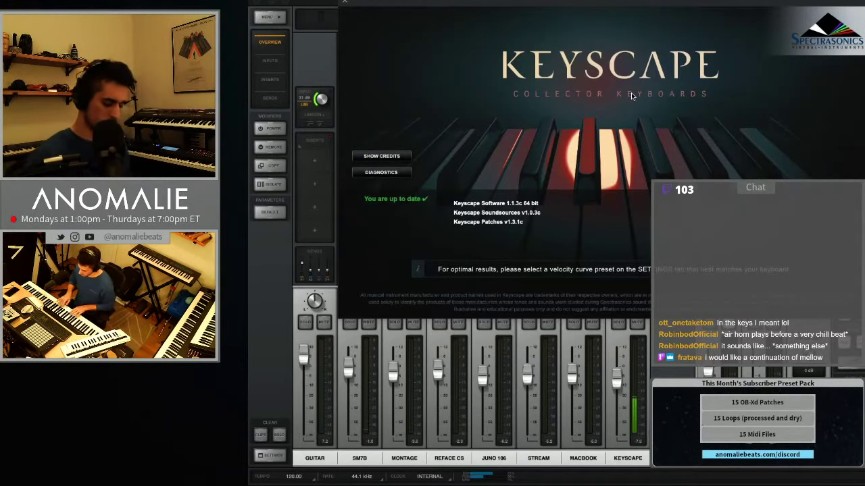
Load the user patch Oscar Piano - v1, hide the patch browser and move the Keyscape window clear of the Console mixer channels.
left_click(632, 96)
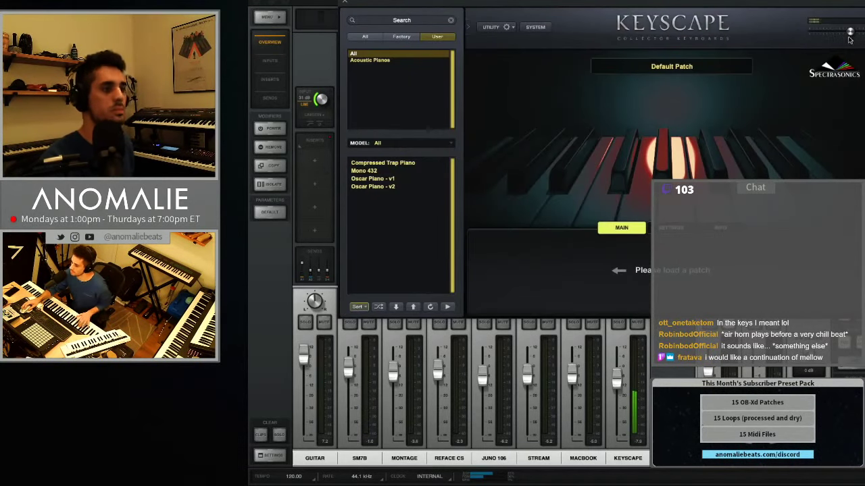
left_click(378, 179)
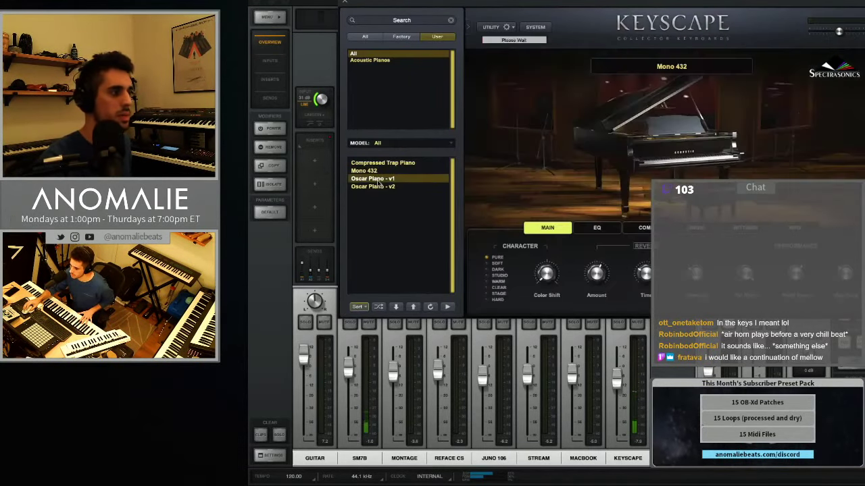
left_click(466, 27)
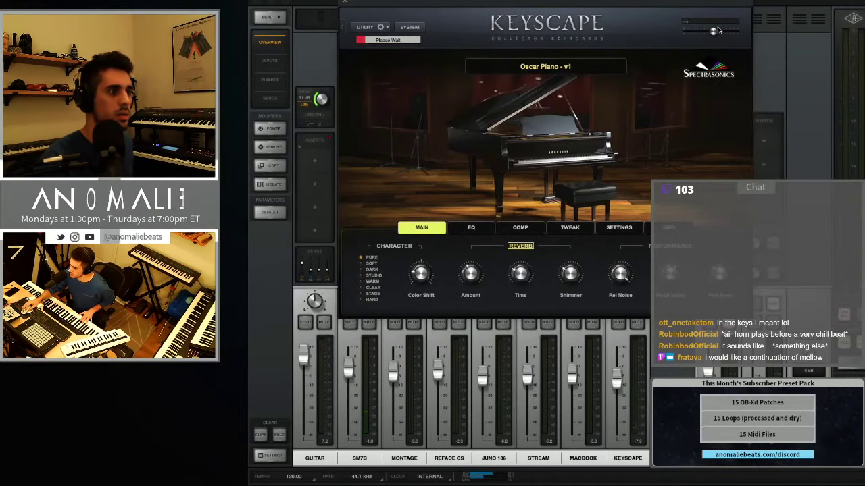
left_click_drag(673, 6, 799, 4)
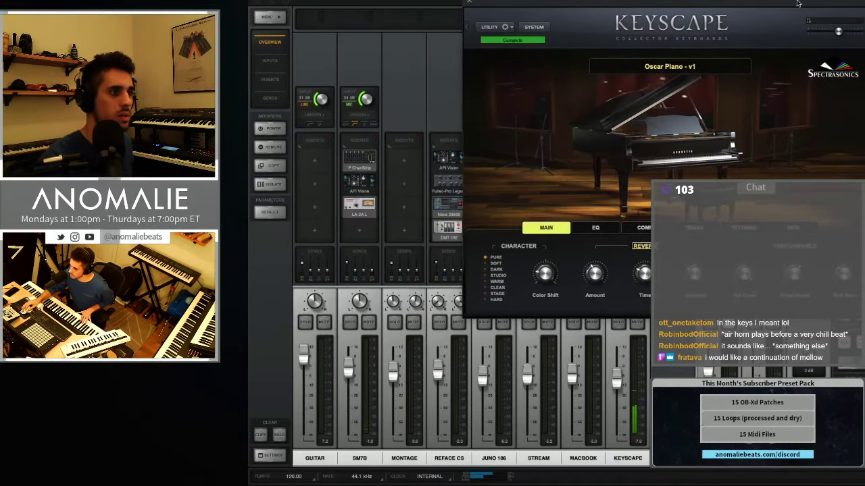
Return to Ableton Live and play the arrangement from 3.3.3.
key("ctrl+Left")
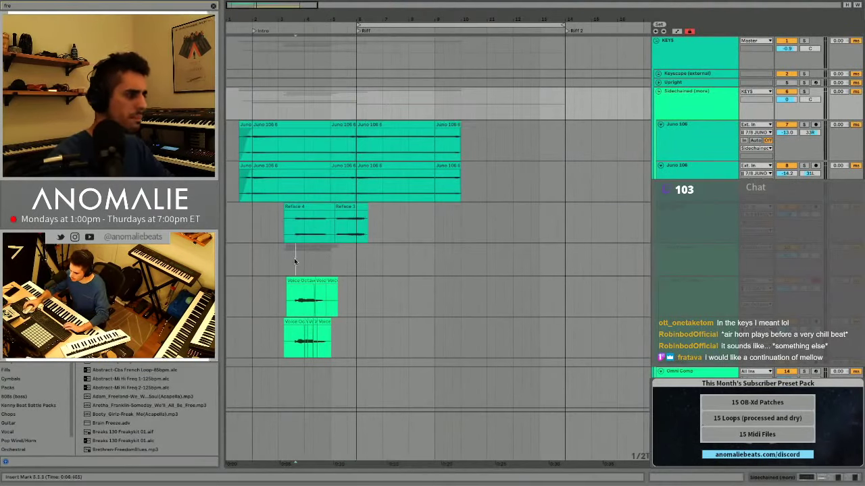
left_click(294, 261)
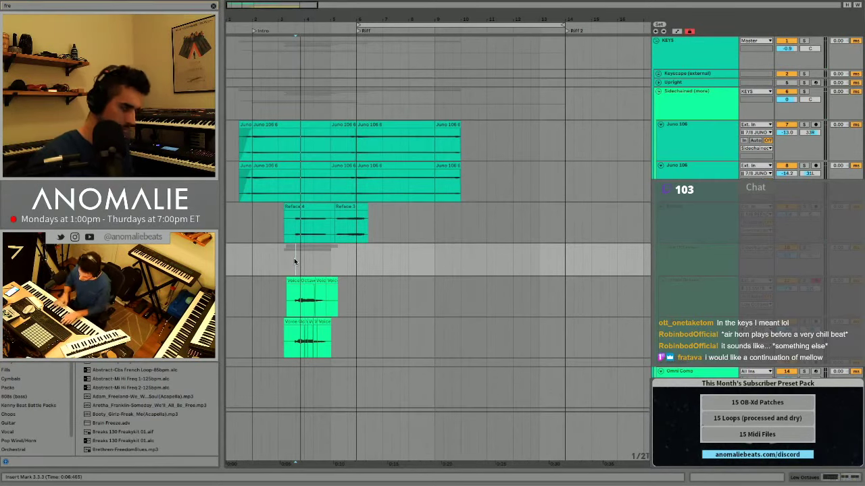
Record a keyboard take onto the Keyscape External Audio track, starting at bar 3 of the Intro.
key("space")
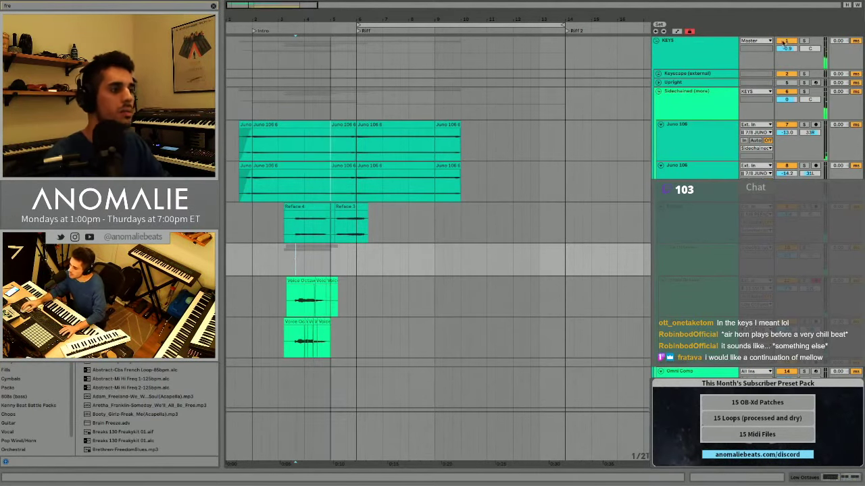
left_click(658, 75)
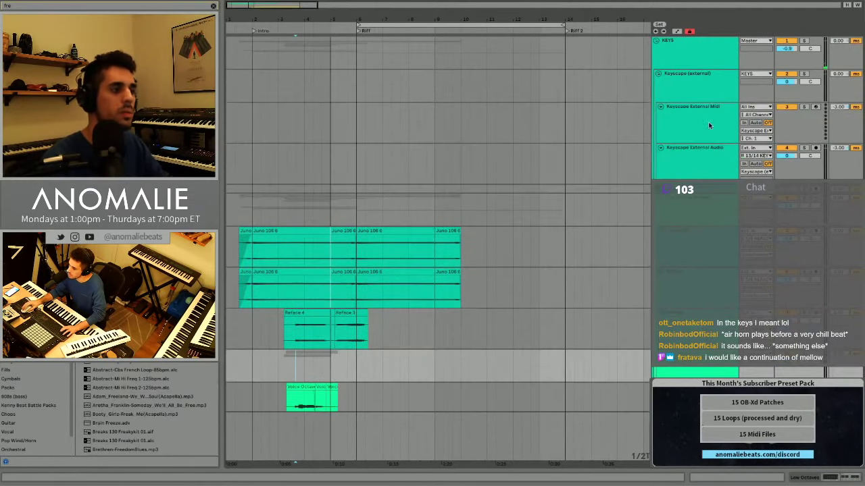
left_click(698, 159)
key("c")
left_click(298, 165)
key("F9")
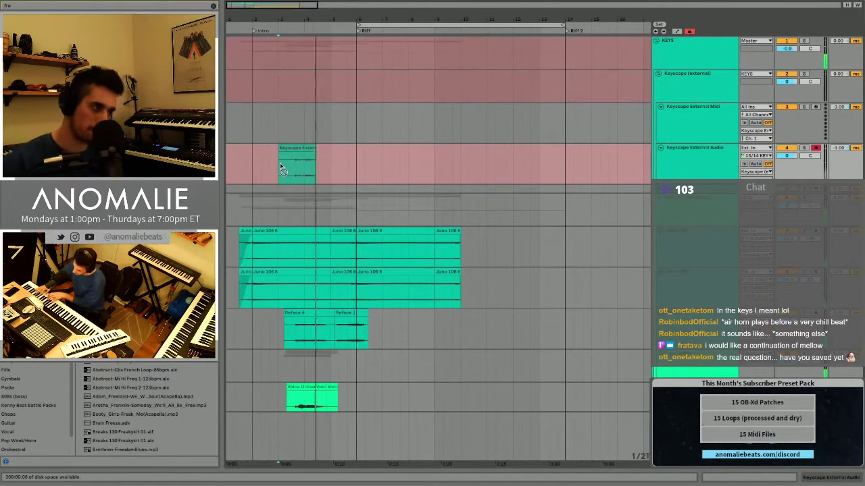
key("space")
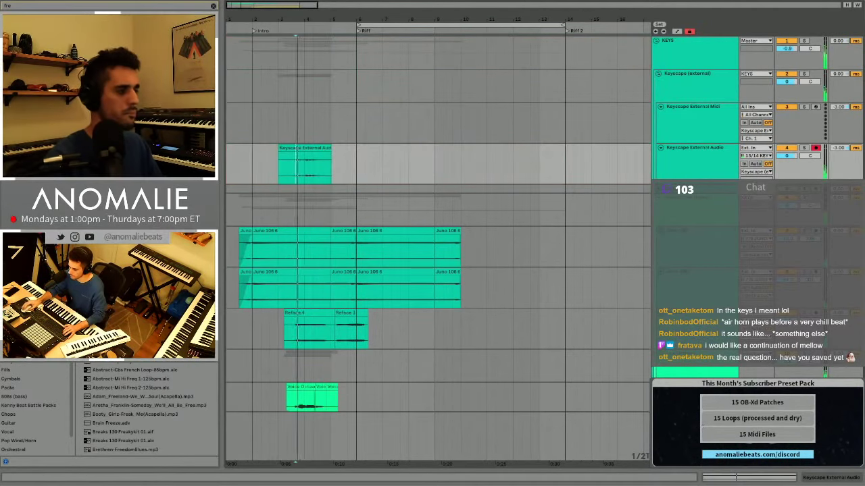
Set the Keyscape External Audio track's volume to -1.8 dB and play the song from the Intro marker.
scroll(794, 171, "down", 1)
left_click_drag(787, 155, 787, 161)
scroll(281, 170, "down", 1)
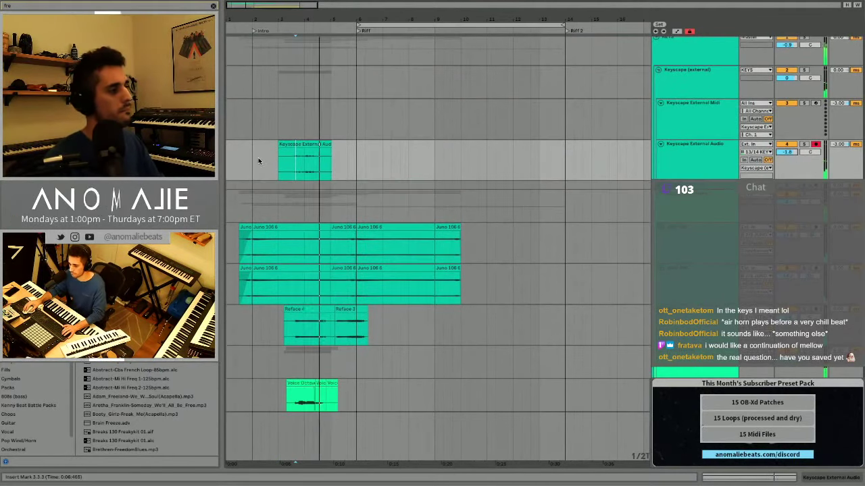
left_click(252, 157)
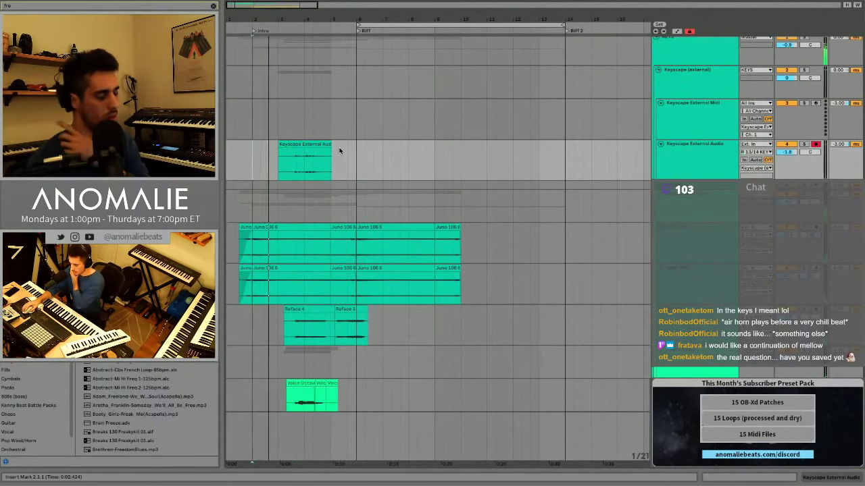
Play the Reface clips and the section from the Riff marker, check the drum tracks, and select the Samp Mooog bass track.
scroll(477, 171, "down", 5)
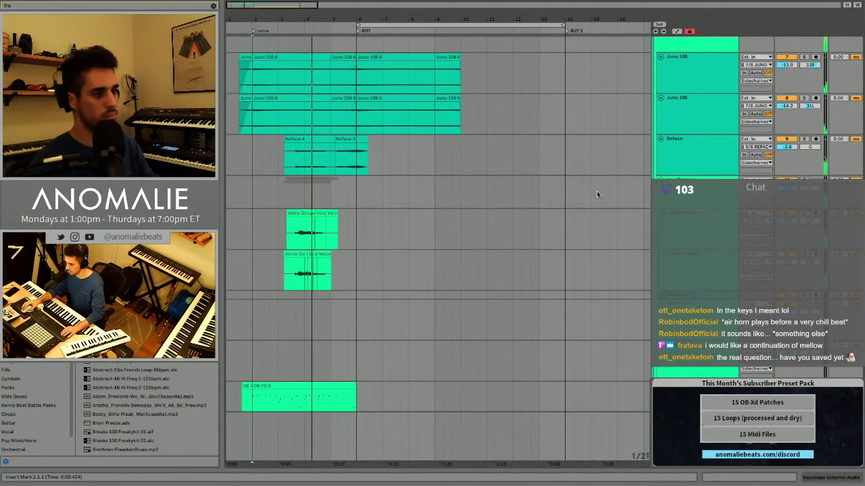
left_click(300, 169)
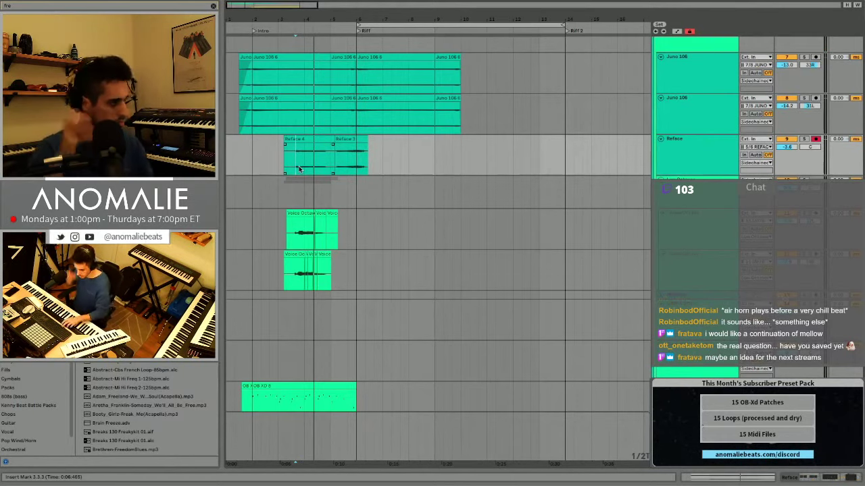
left_click(356, 167)
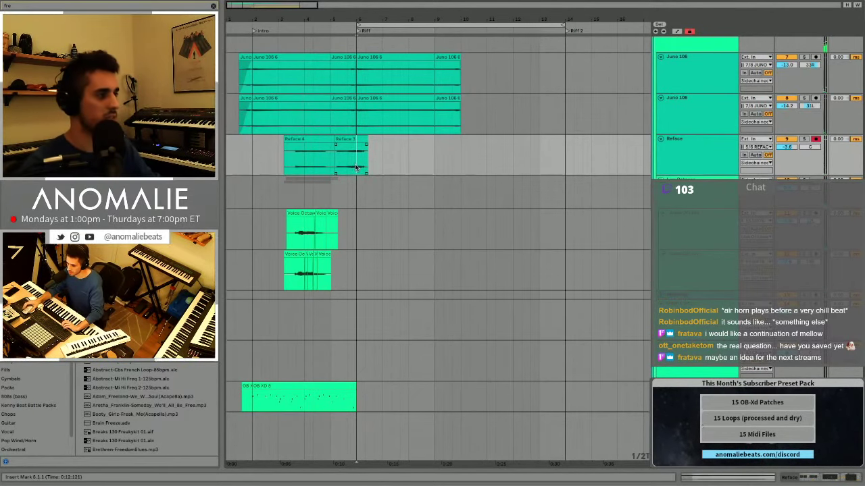
key("space")
scroll(478, 164, "down", 10)
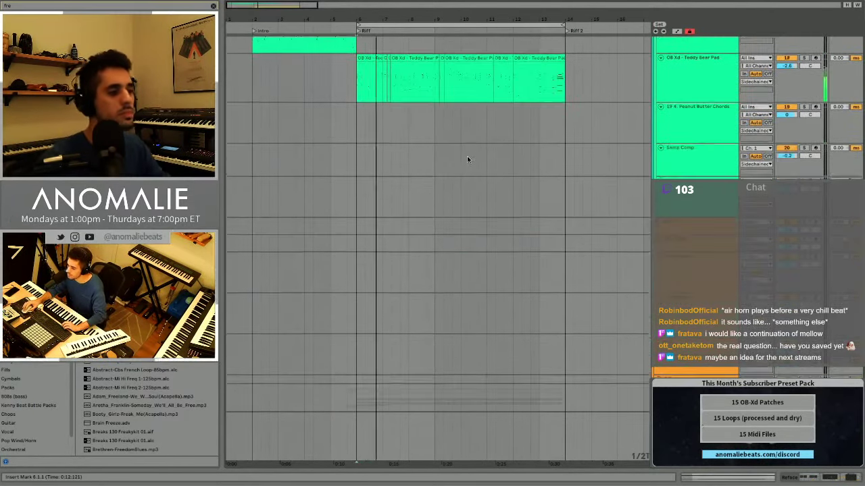
scroll(469, 158, "down", 15)
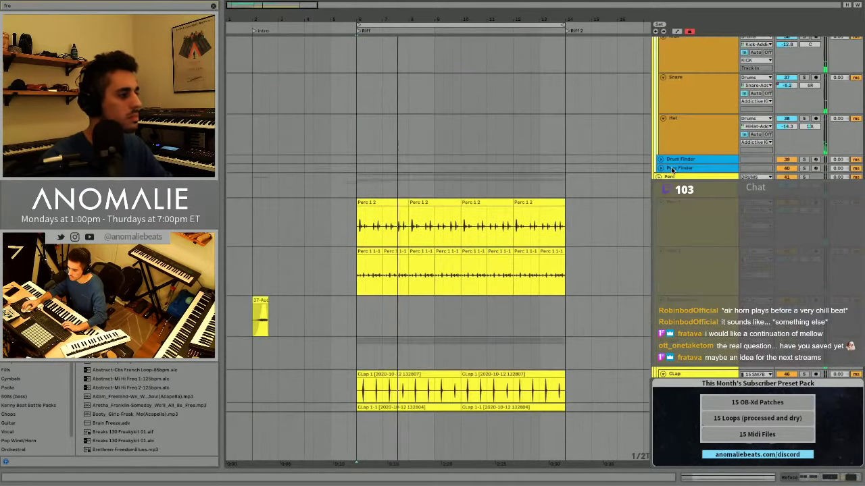
scroll(711, 163, "up", 10)
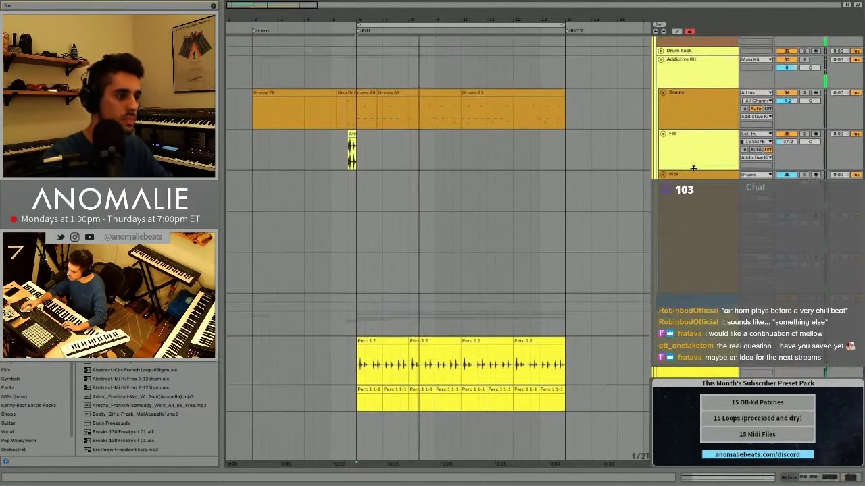
scroll(711, 162, "up", 5)
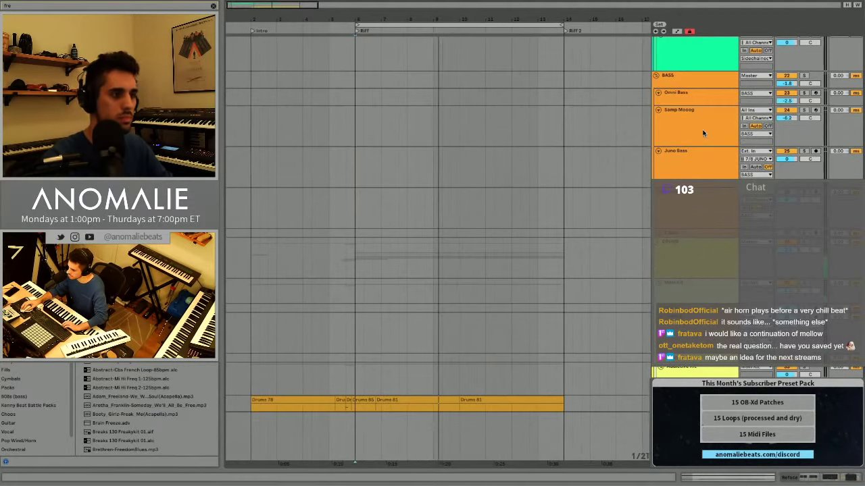
left_click(702, 133)
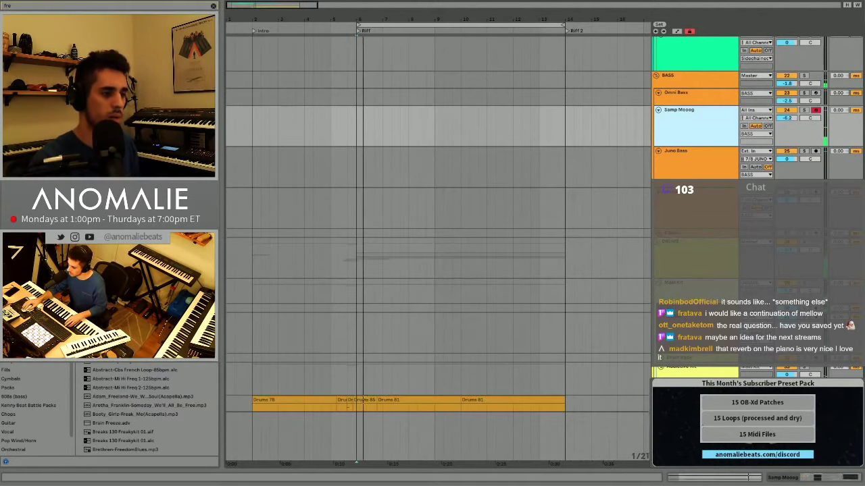
Insert a Utility effect on the KICK track and raise its output gain.
left_click(658, 283)
left_click(786, 290)
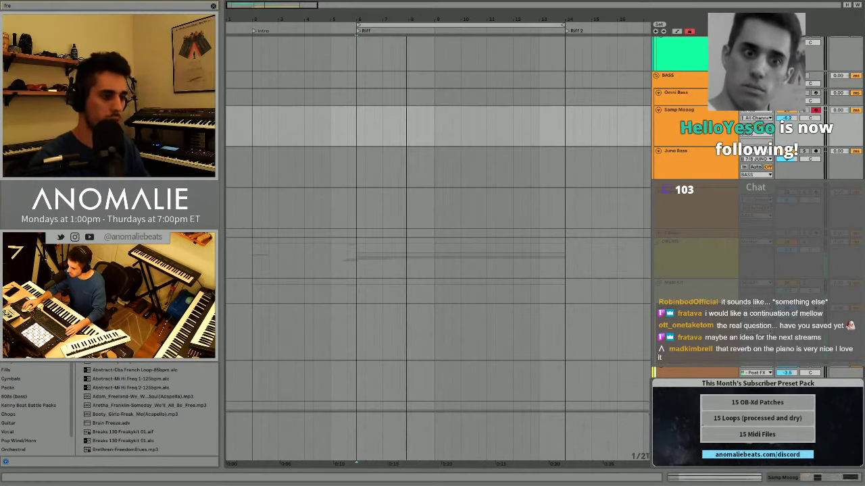
left_click(658, 283)
double_click(682, 309)
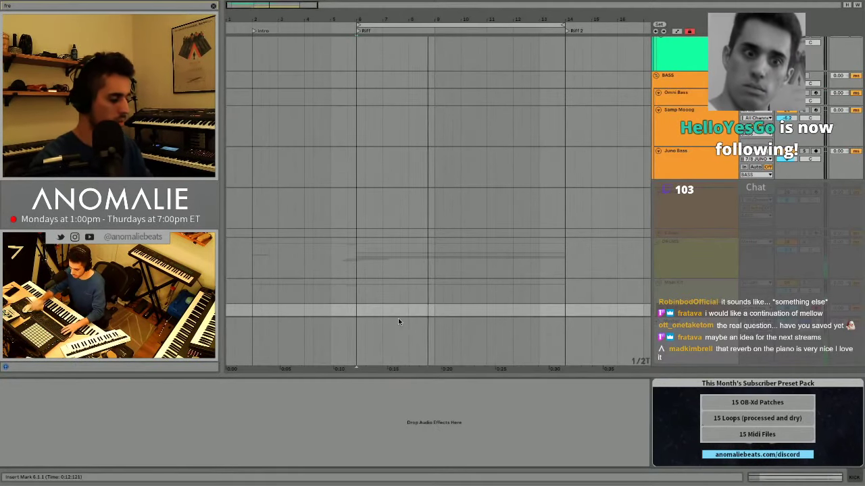
key("super+f")
type("otility")
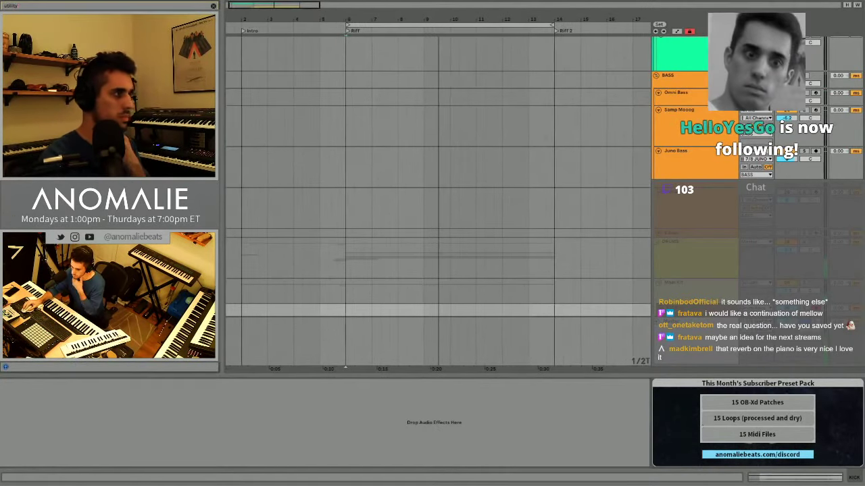
key("Return")
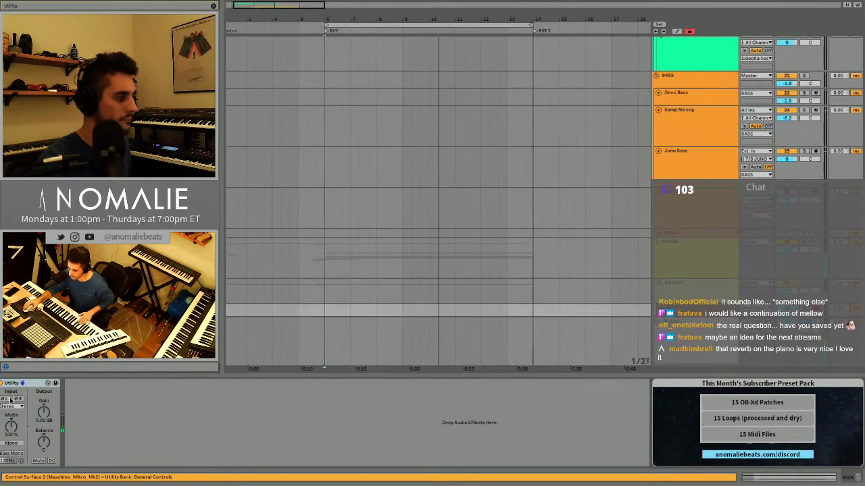
left_click_drag(43, 420, 44, 416)
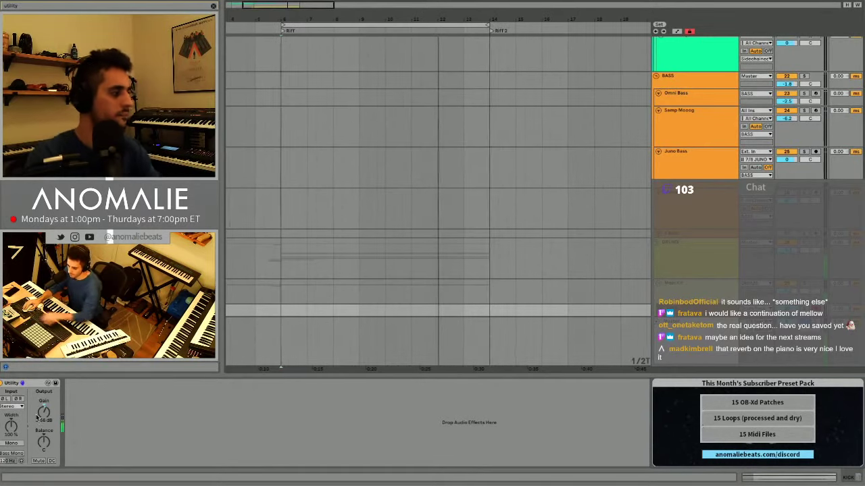
Check the percussion and clap tracks during Riff playback and show the BASS group's sidechain devices.
scroll(465, 243, "down", 3)
scroll(438, 203, "down", 10)
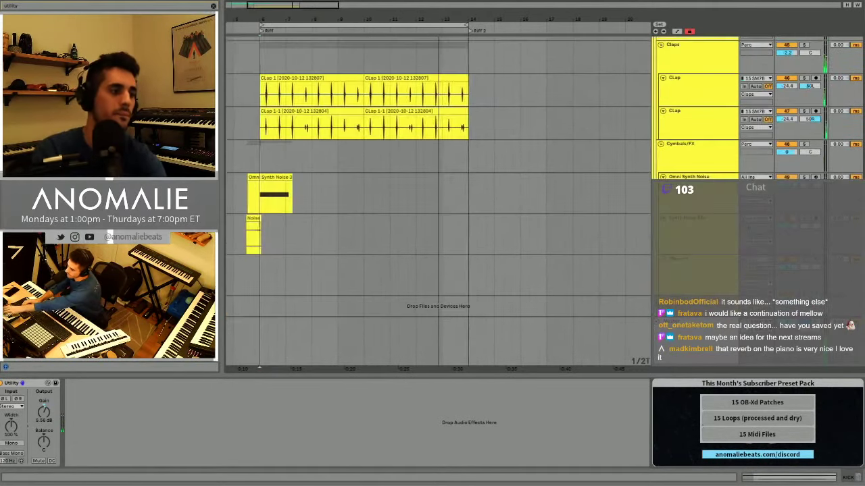
scroll(716, 174, "down", 3)
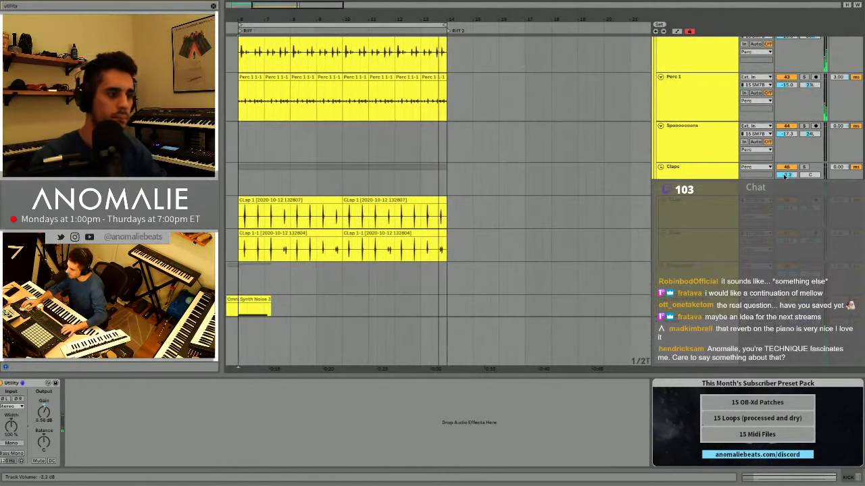
scroll(716, 175, "up", 10)
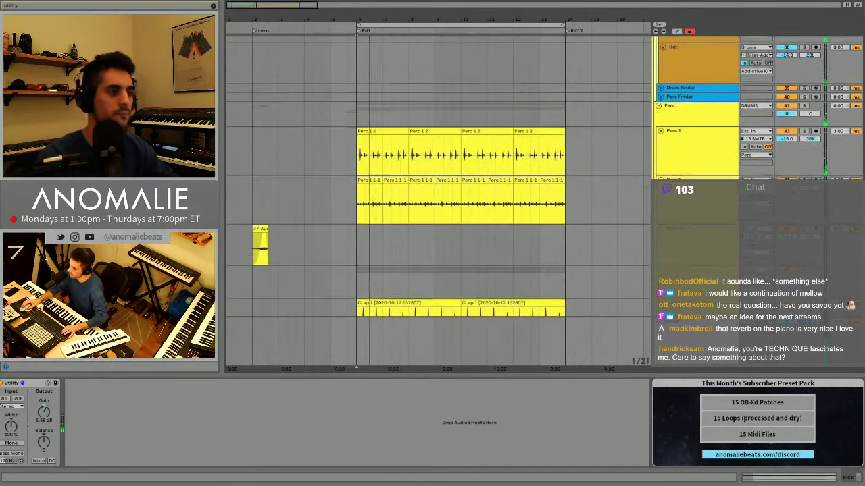
scroll(710, 177, "up", 8)
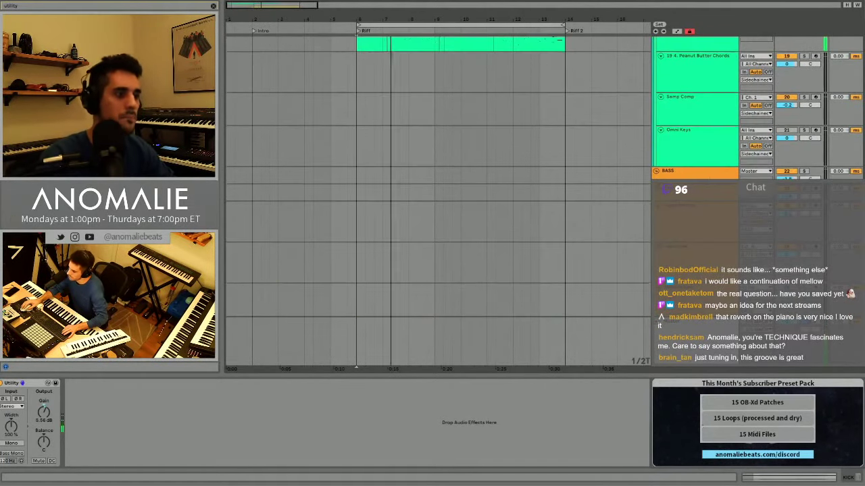
left_click(710, 178)
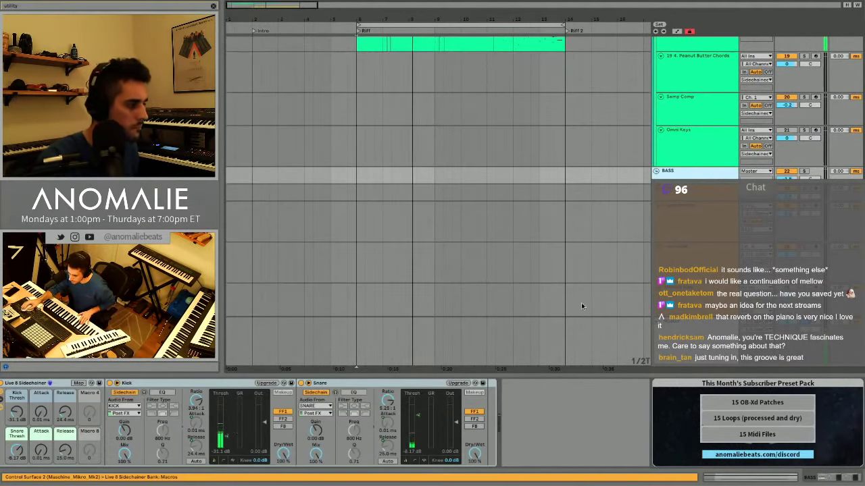
Select the Samp Mooog track and play the song from the Riff marker at bar 6 to audition a bass part.
scroll(582, 306, "down", 3)
left_click(698, 175)
left_click(702, 153)
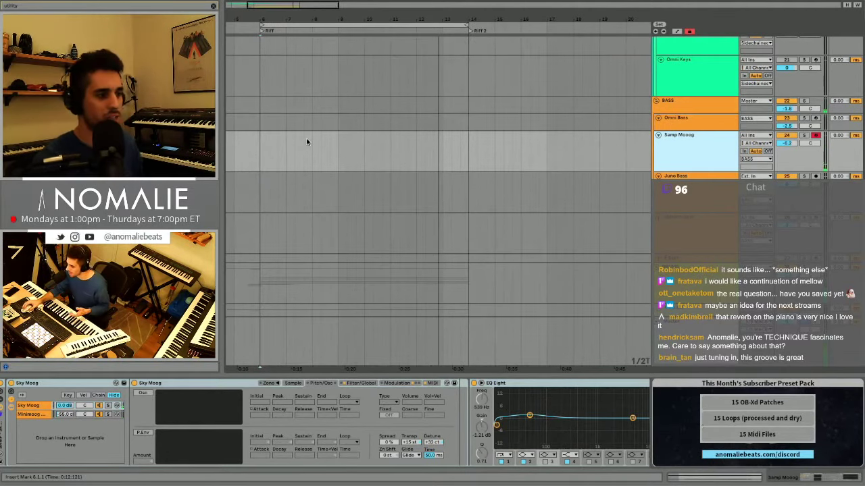
left_click(257, 149)
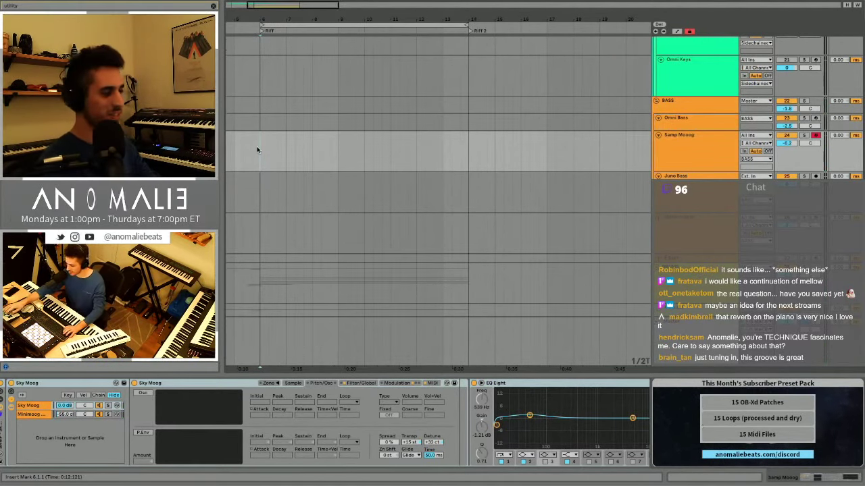
key("space")
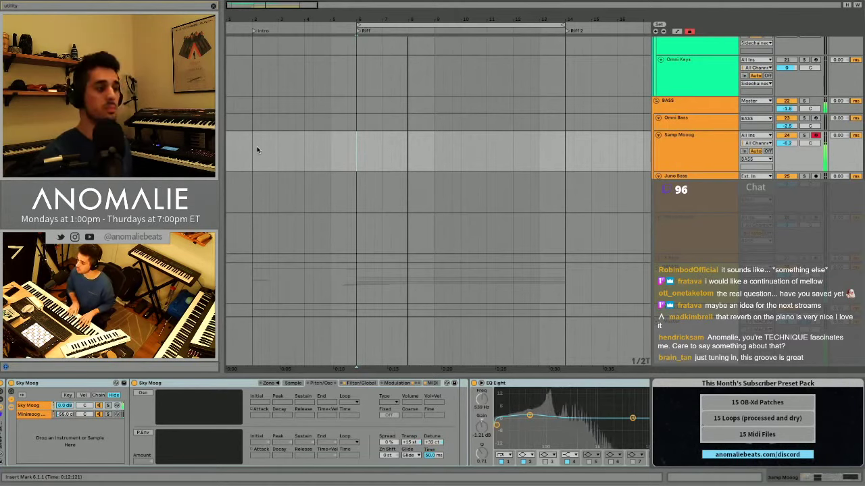
key("space")
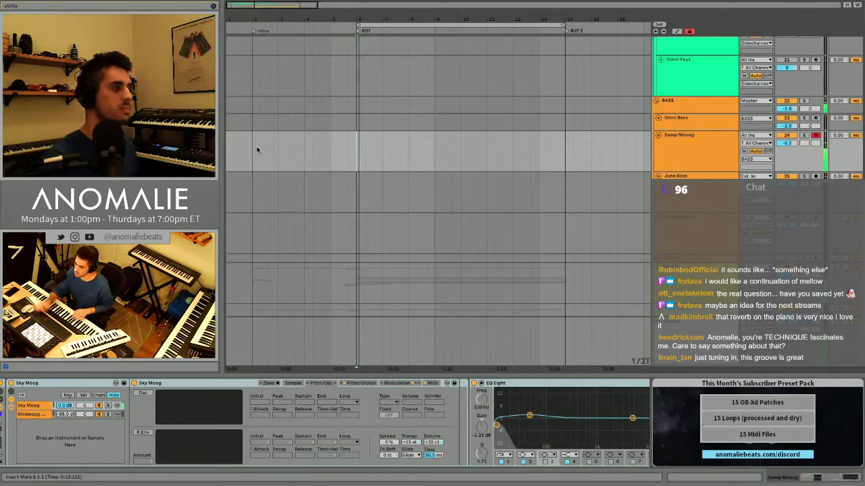
left_click(398, 160)
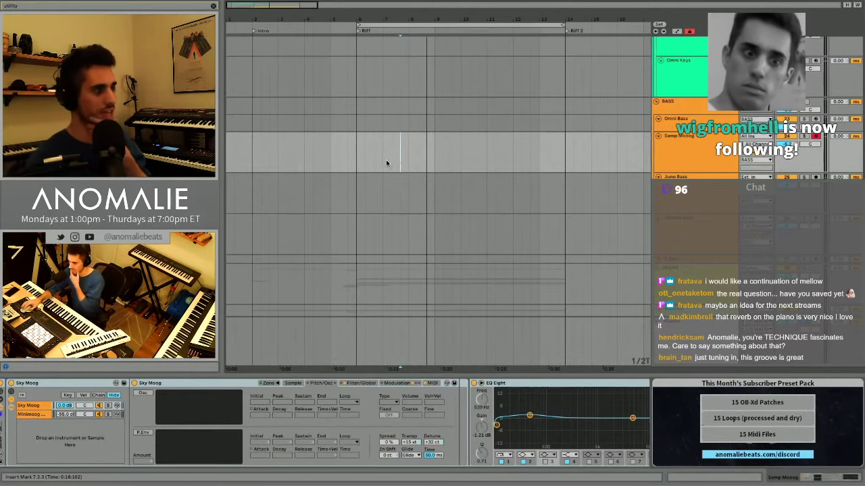
scroll(385, 162, "up", 4)
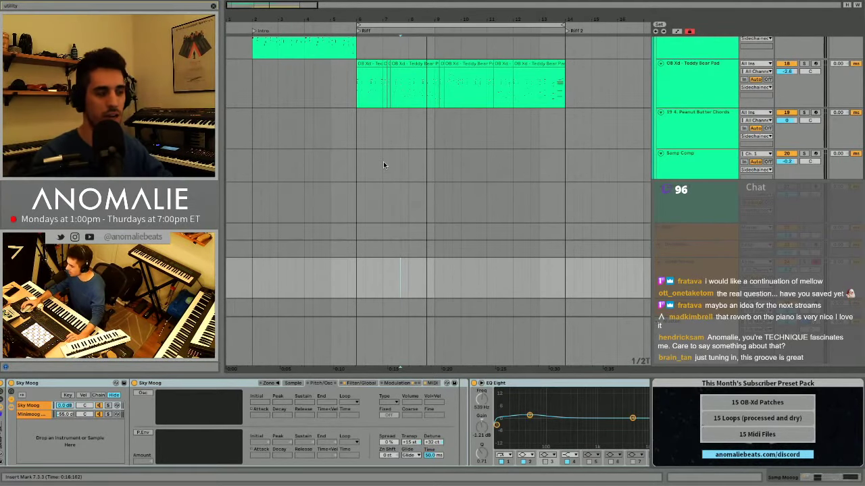
scroll(383, 164, "down", 1)
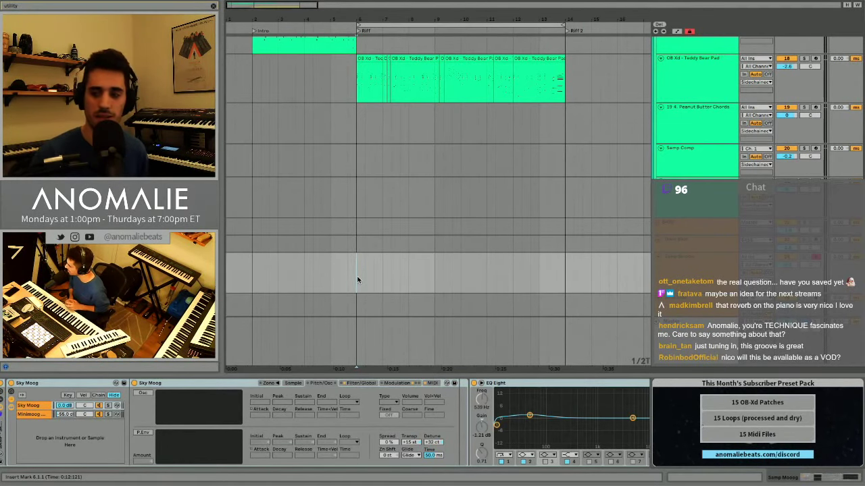
key("space")
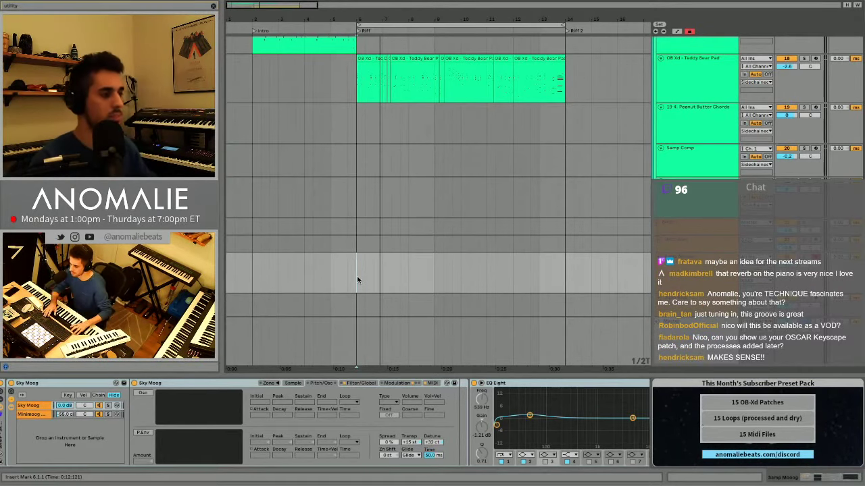
Switch to Keyscape, bring its window fully into view, and examine the Oscar Piano - v1 patch's EQ and main settings.
key("ctrl+Right")
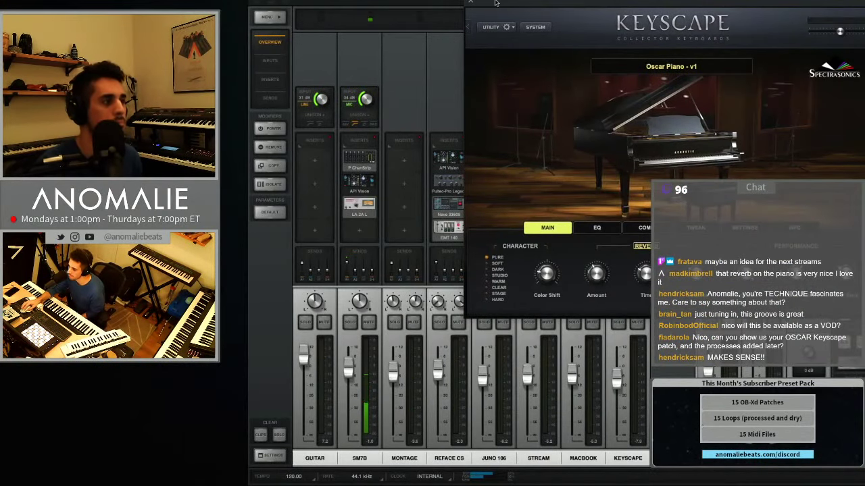
left_click_drag(495, 2, 414, 18)
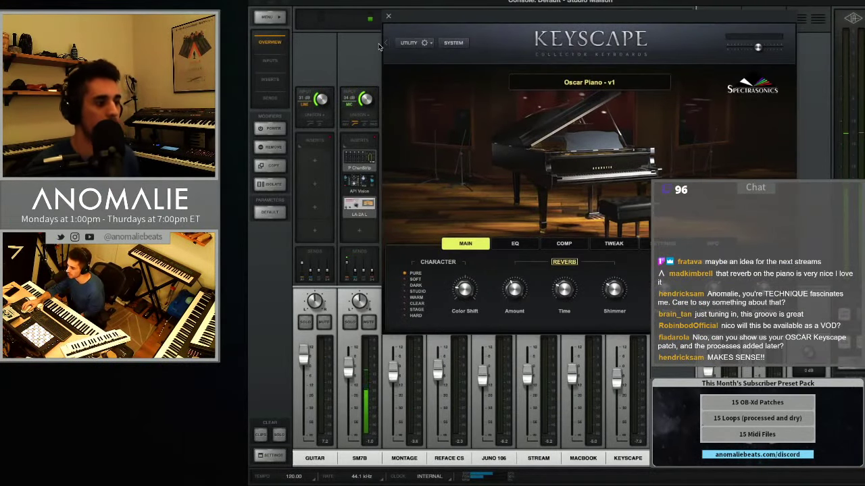
left_click(515, 244)
left_click(467, 245)
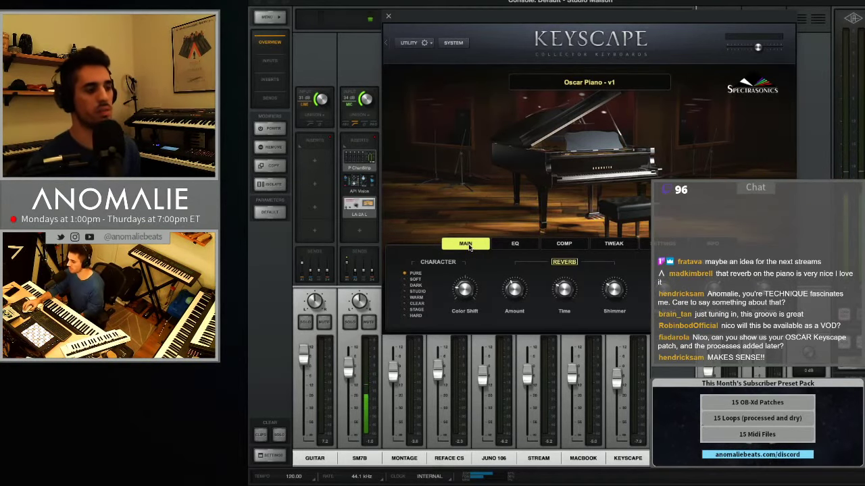
Move the Keyscape window aside, switch to Ableton Live and examine the Sky Moog Sampler's Sample, Filter/Global and Pitch/Osc settings.
left_click_drag(560, 20, 643, 36)
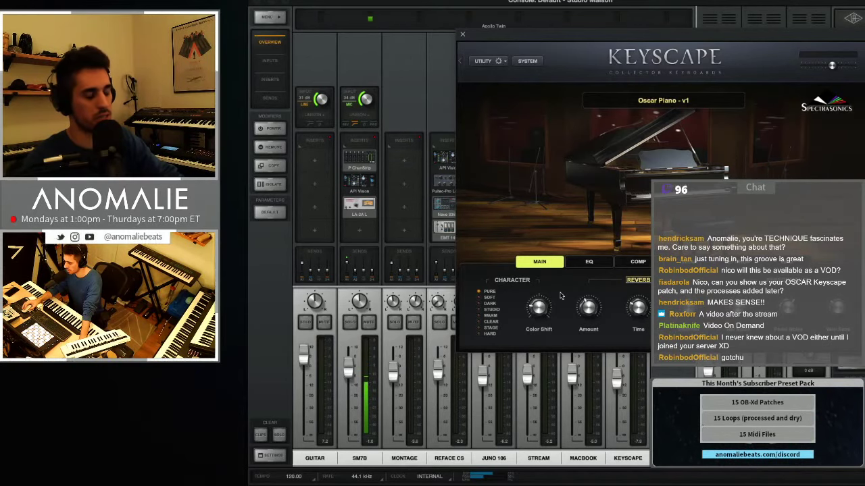
key("ctrl+Left")
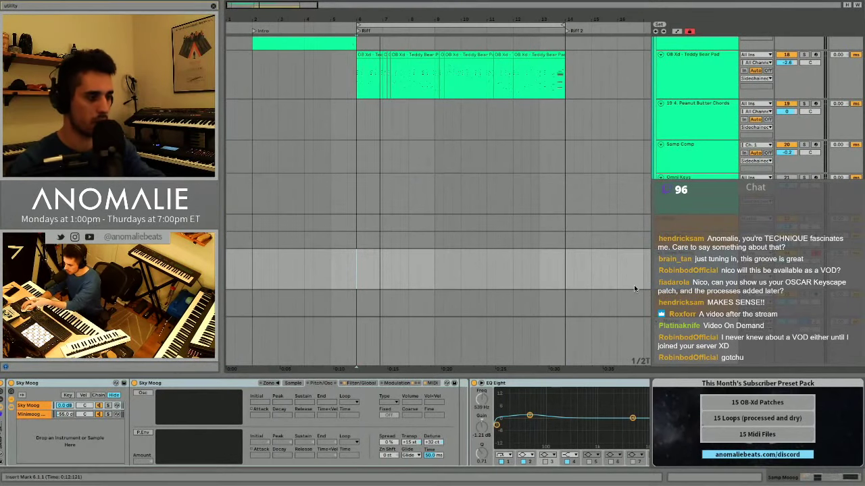
left_click(292, 383)
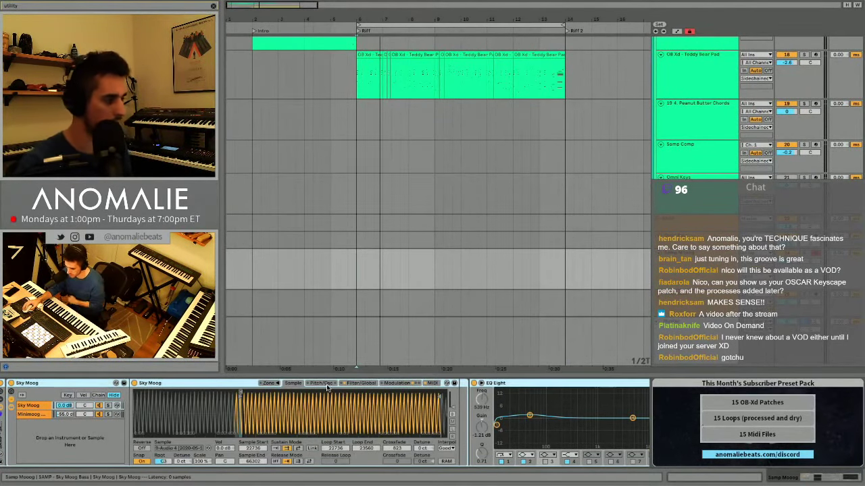
left_click(347, 384)
left_click(322, 384)
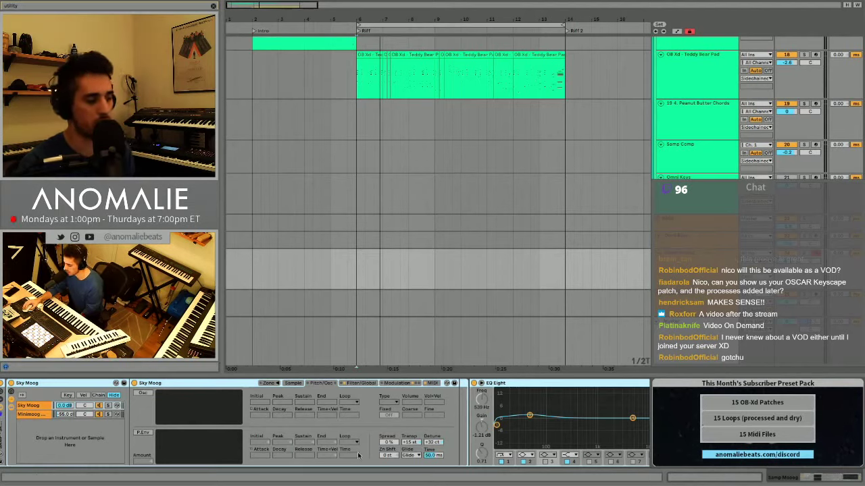
left_click(352, 386)
left_click(318, 384)
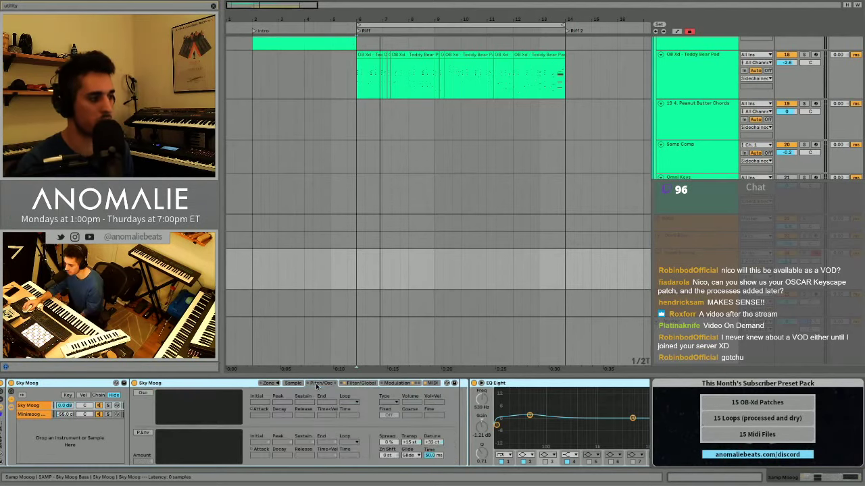
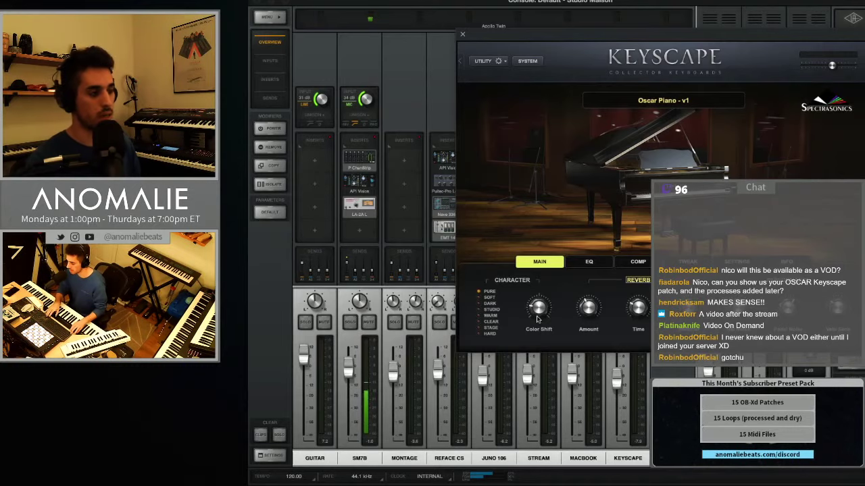
Switch to Keyscape and examine the Oscar Piano - v1 patch's EQ, compressor, tweak and general settings.
key("ctrl+Left")
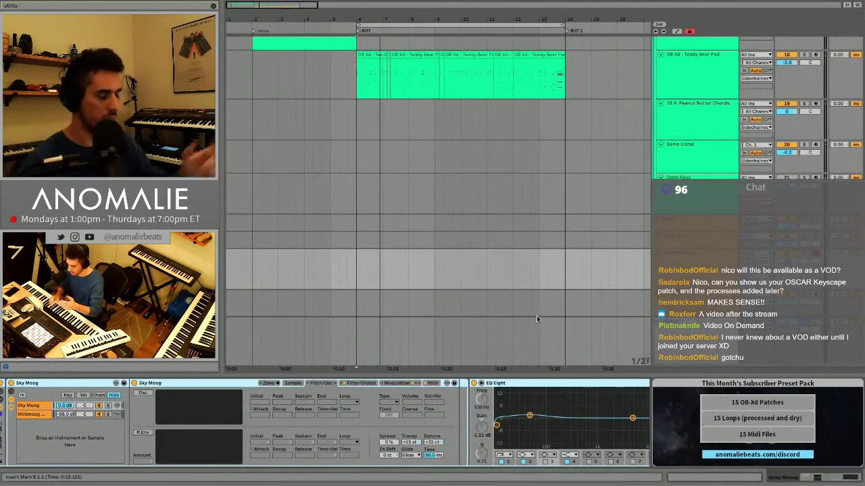
key("super+Tab")
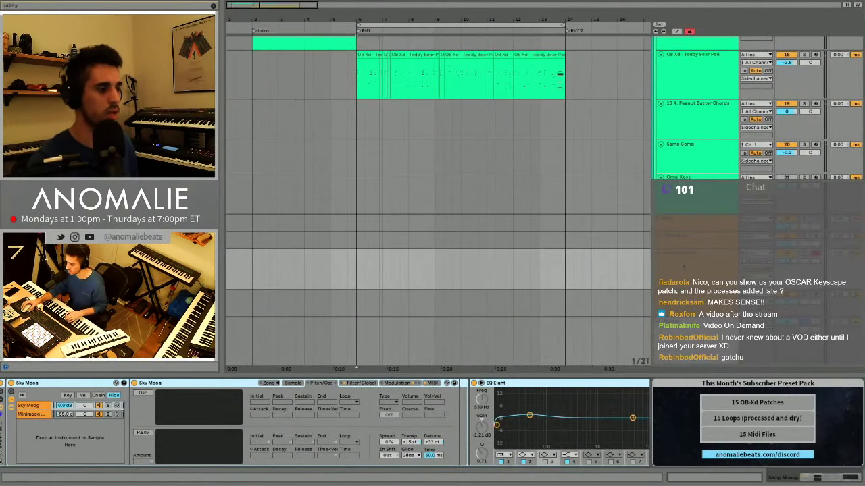
key("ctrl+Right")
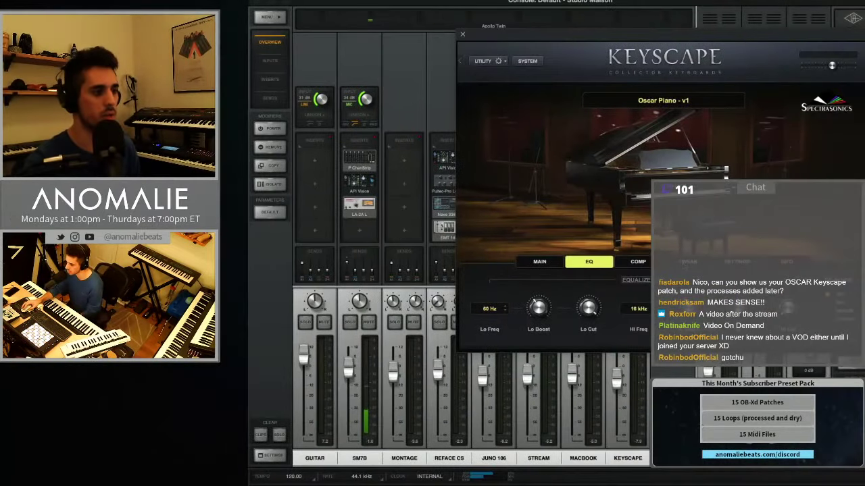
left_click(657, 263)
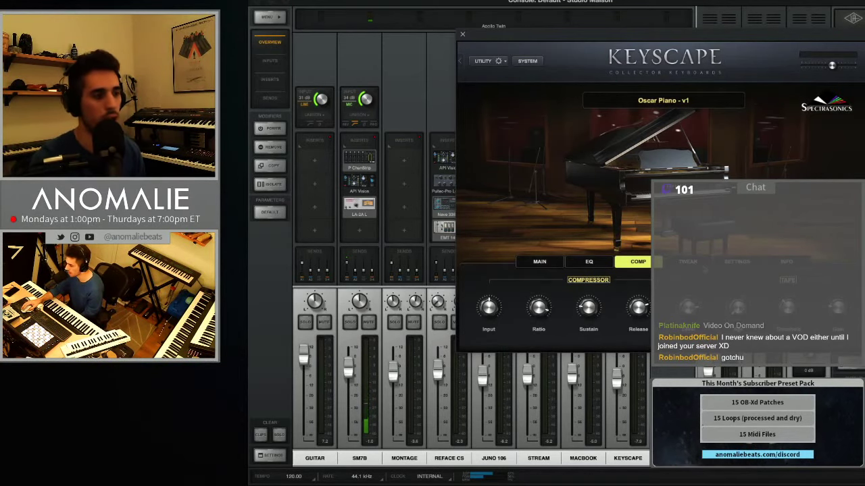
left_click(703, 267)
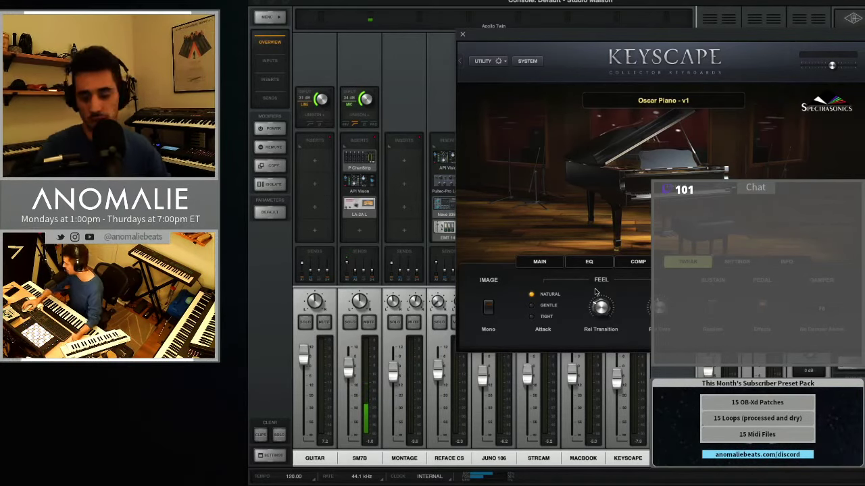
left_click(607, 257)
left_click(736, 264)
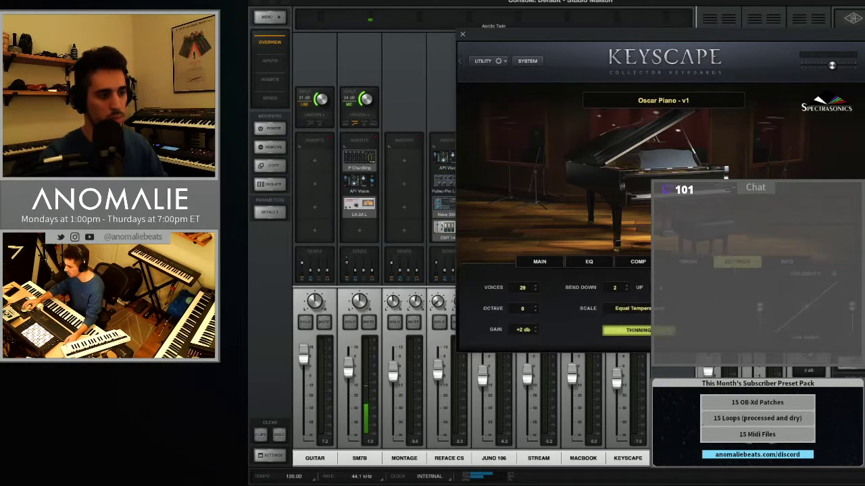
left_click(529, 265)
Switch back to Ableton Live and play the song from bar 5.2.2 to rehearse the bass line on the Samp Mooog track.
key("ctrl+Left")
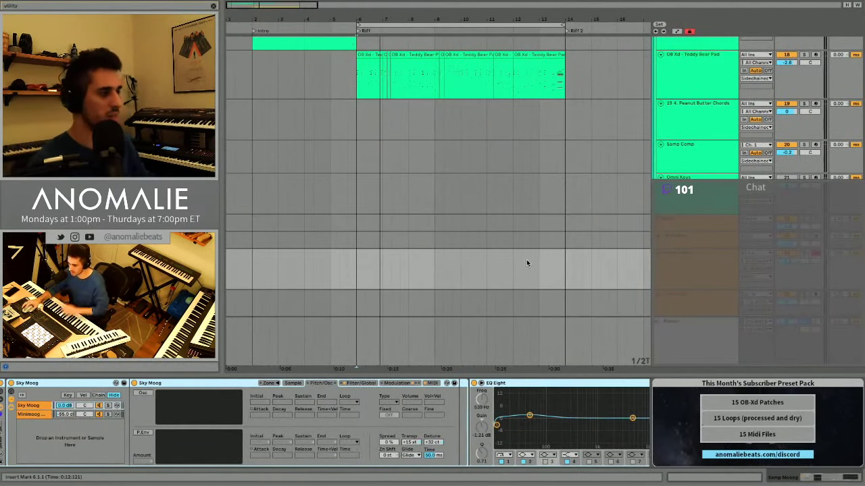
key("space")
left_click(337, 271)
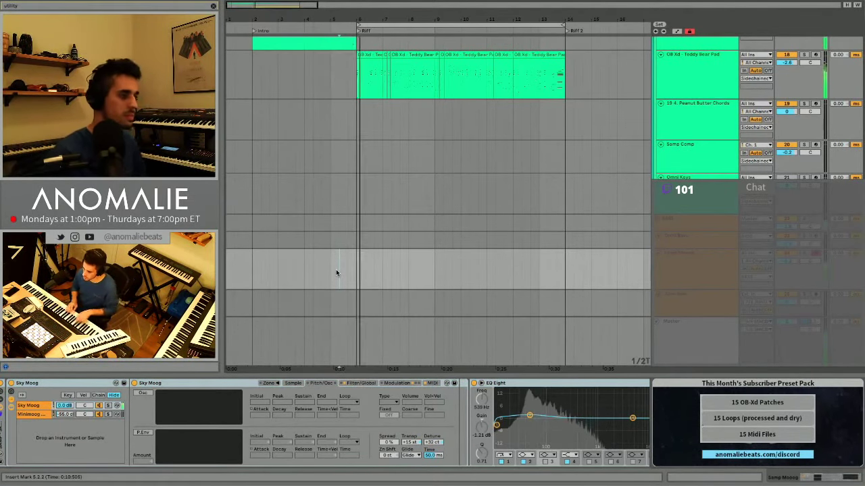
key("space")
key("space")
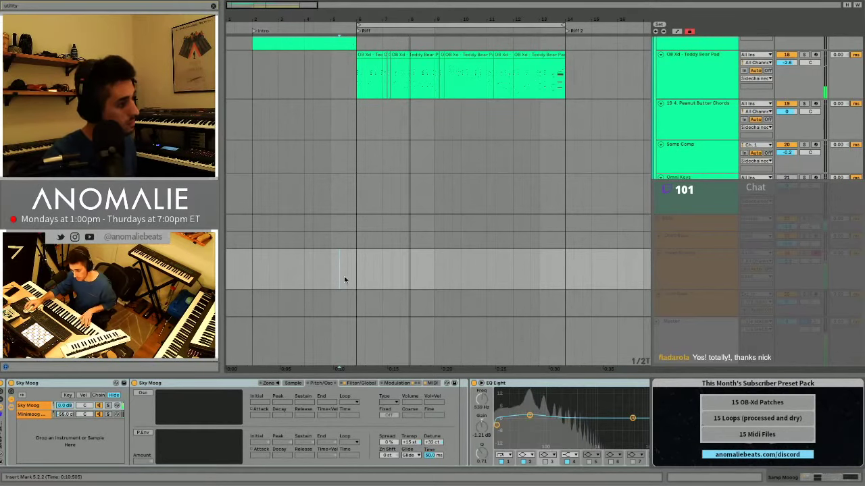
key("space")
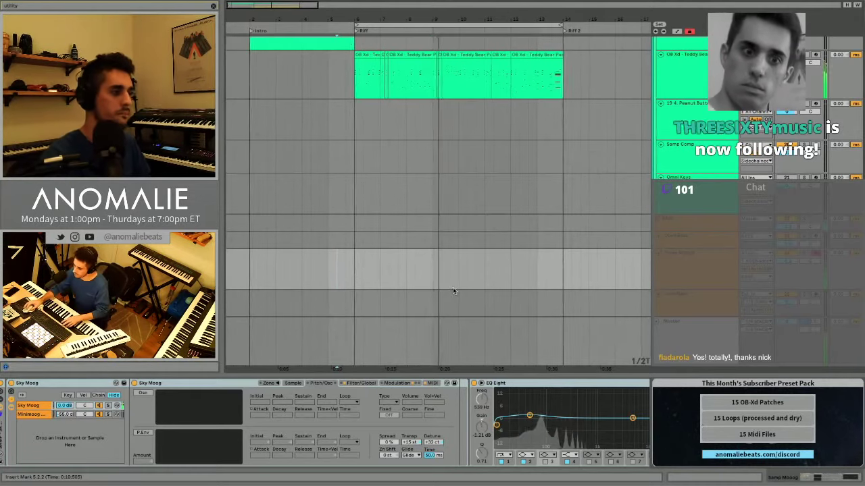
Play the song from bar 9 to rehearse the second half of the Riff bass line.
left_click(431, 255)
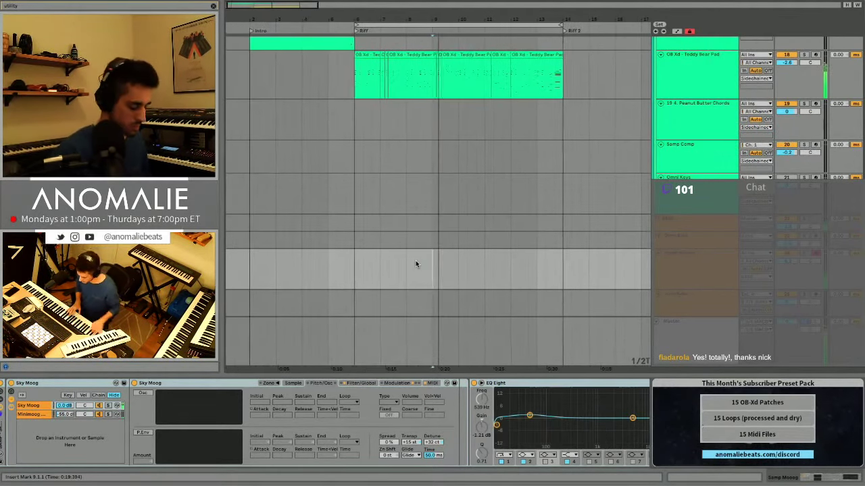
key("super+space")
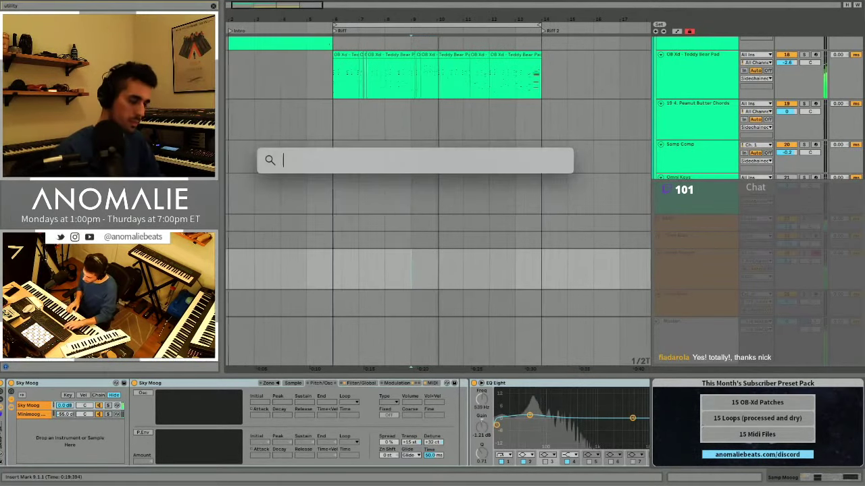
key("Escape")
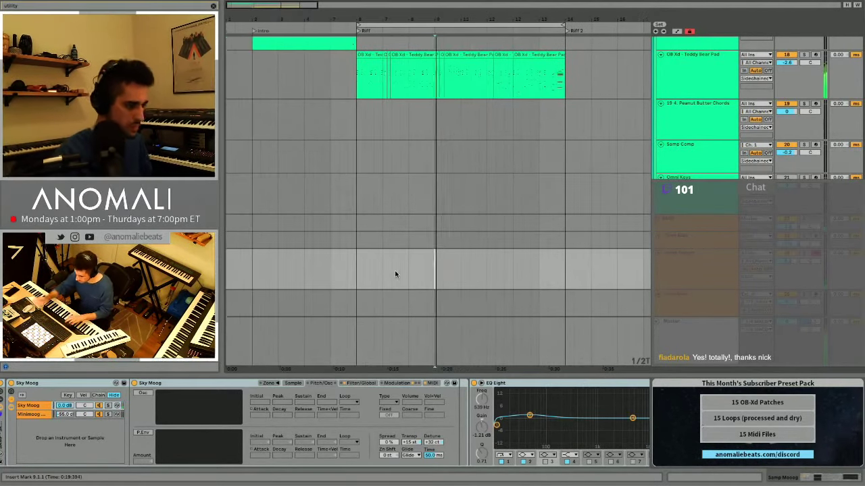
key("space")
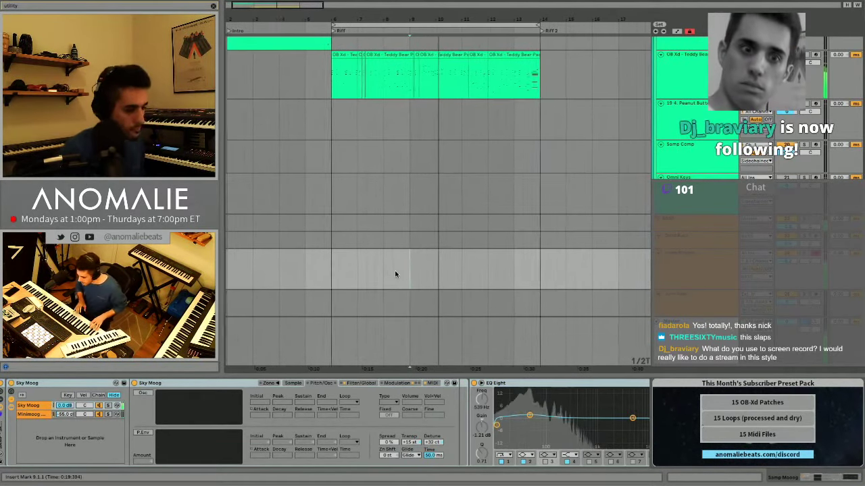
Record the bass line on the Samp Mooog track, starting at bar 5.2.2 and continuing to about bar 11.
left_click(316, 281)
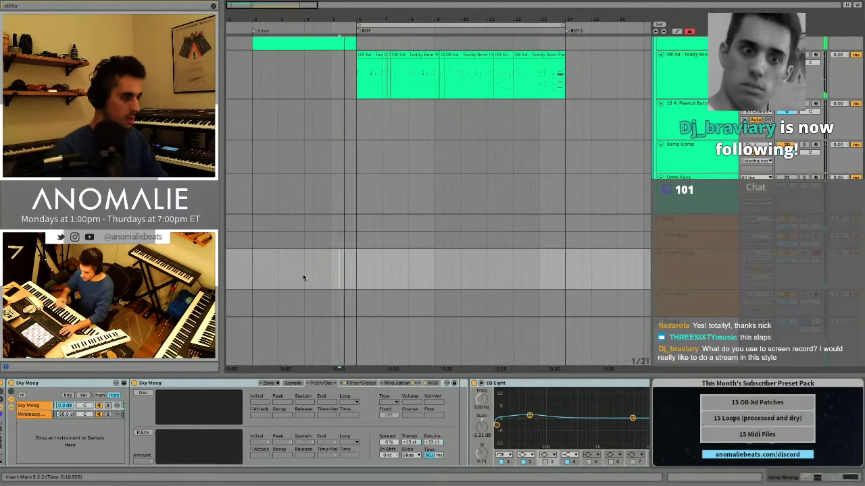
key("F9")
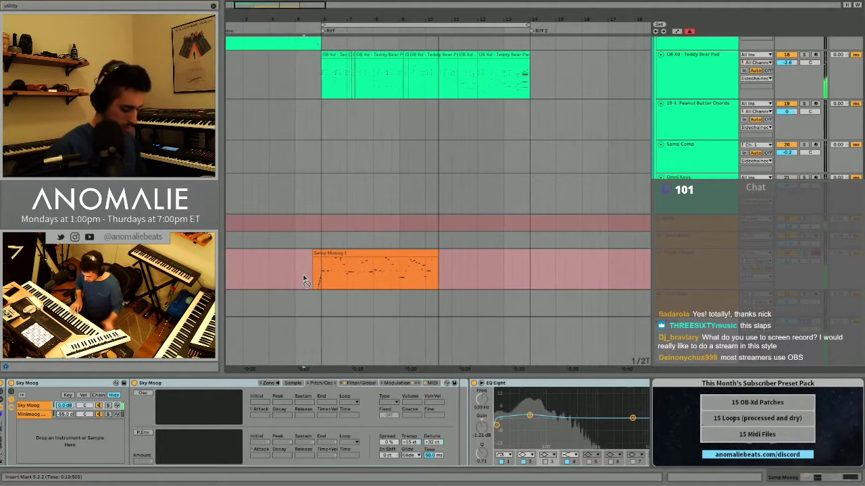
key("space")
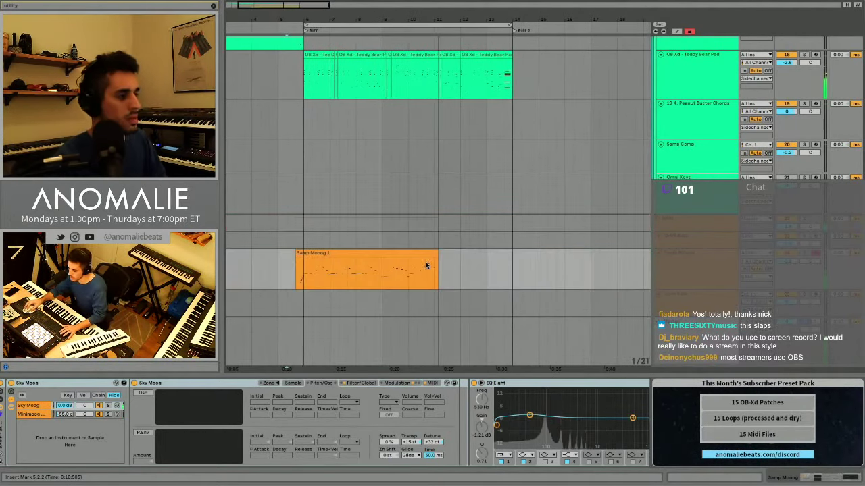
Play back the bass take from bar 10, then delete the clip's tail from shortly after bar 10.
left_click(407, 279)
key("space")
left_click_drag(448, 17, 438, 257)
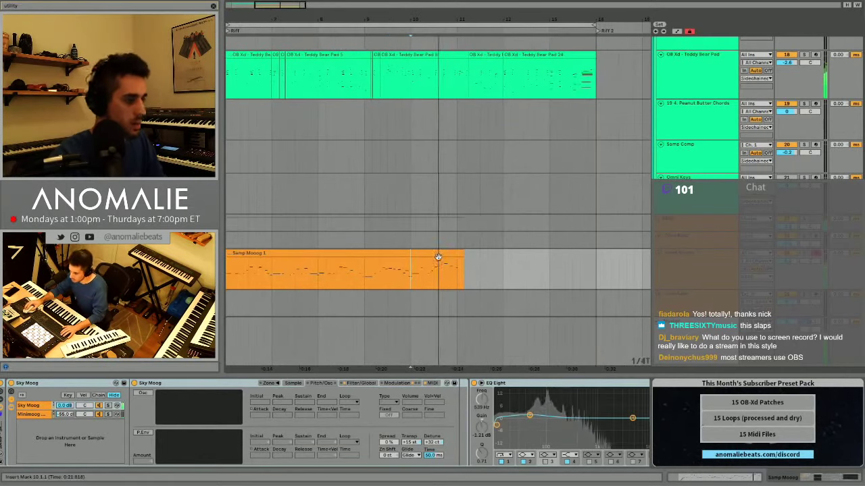
left_click_drag(500, 272, 427, 276)
key("Delete")
Play in from bar 9.3.3 and record the continuation of the bass line, from just after bar 10 into bar 11.
left_click(396, 274)
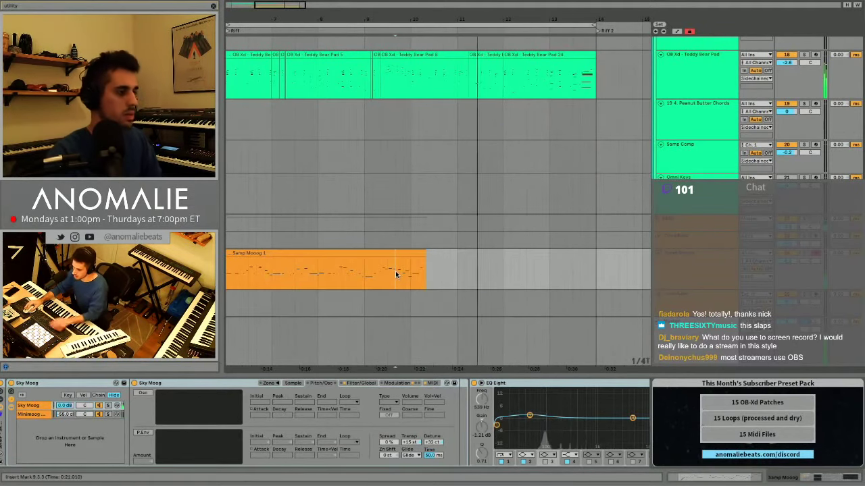
key("space")
key("space")
scroll(395, 270, "right", 2)
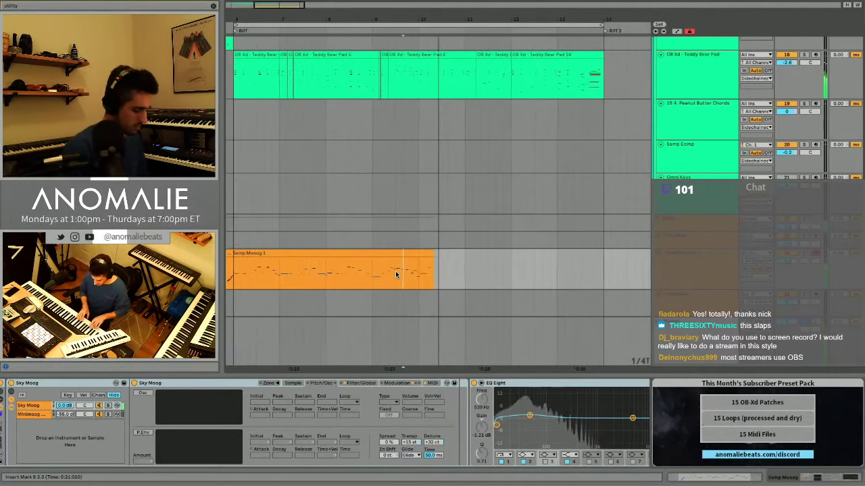
scroll(396, 274, "left", 3)
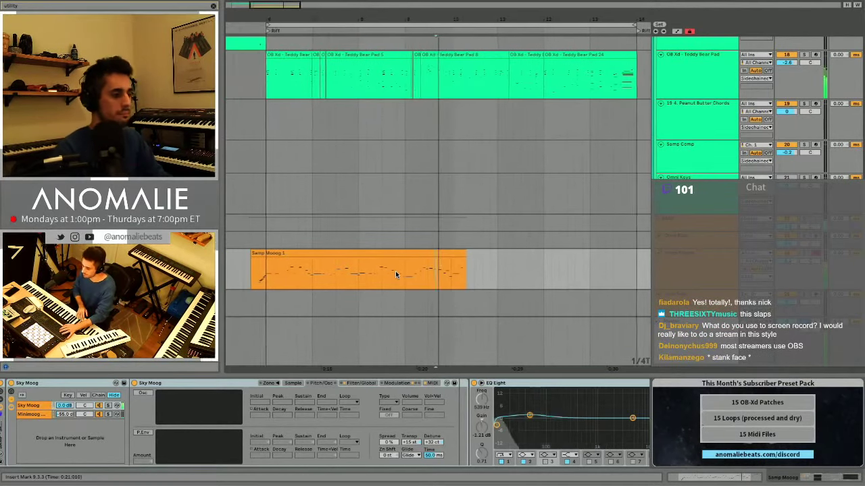
key("F9")
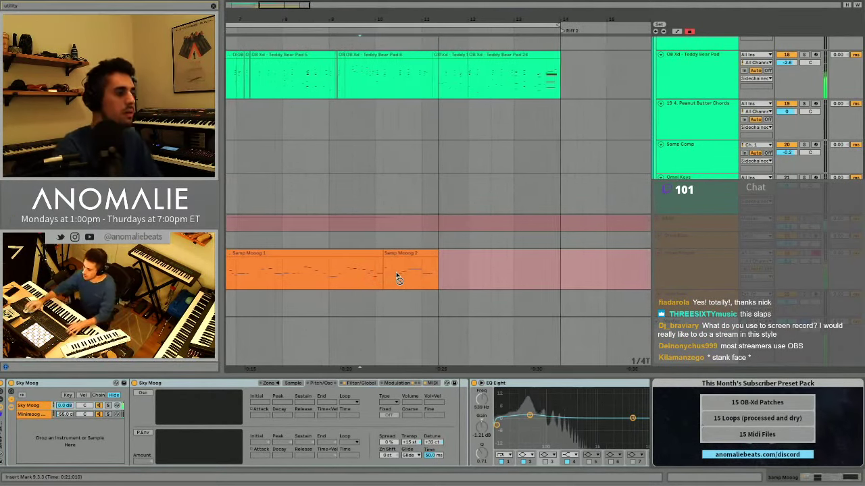
key("space")
Play back the recorded bass line from bar 5.3.3 into the Riff and look over the drum tracks.
left_click(396, 274)
scroll(372, 288, "left", 6)
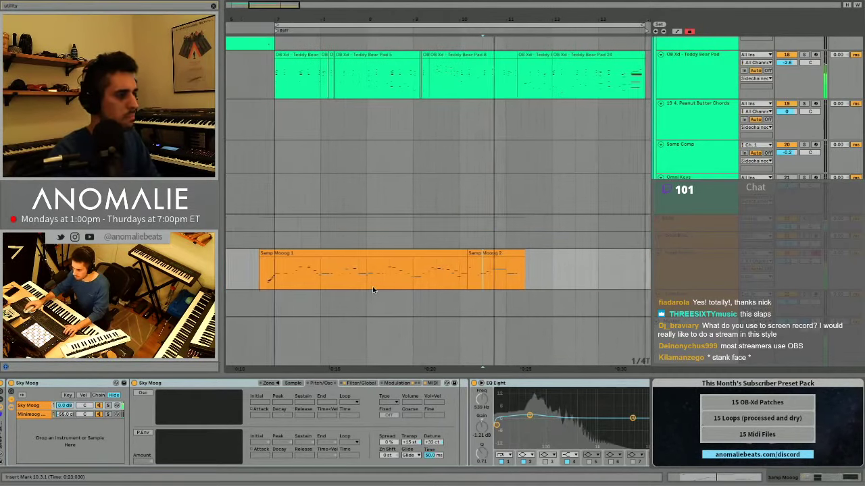
left_click(301, 274)
key("space")
key("space")
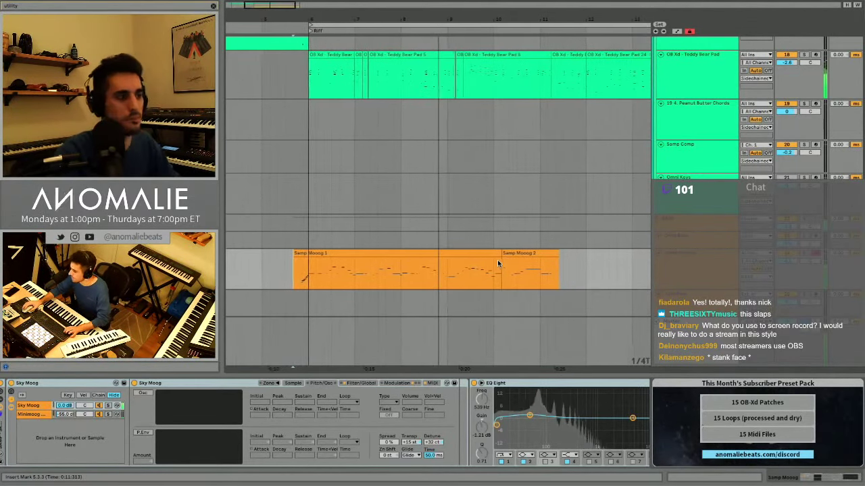
scroll(530, 202, "down", 8)
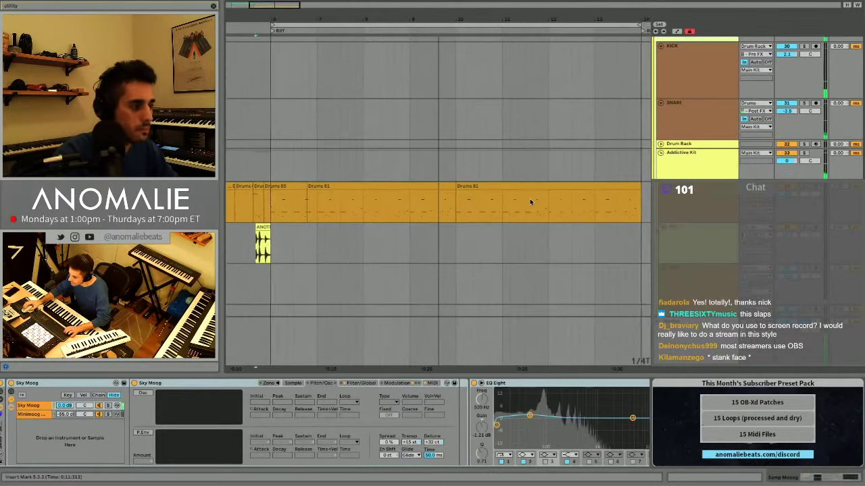
scroll(504, 192, "up", 3)
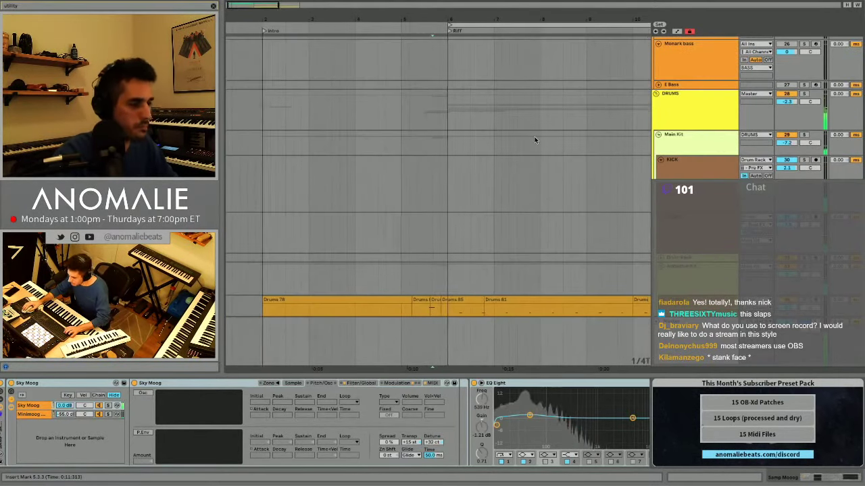
scroll(575, 145, "up", 8)
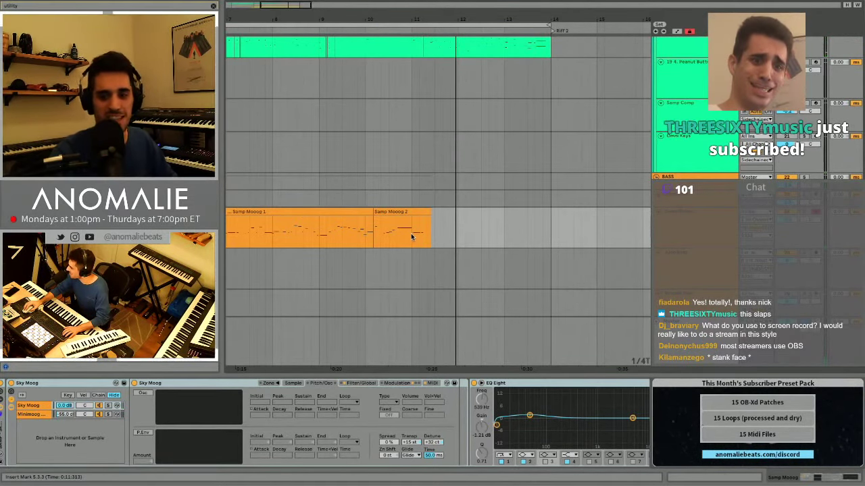
Play back the second bass clip on the Samp Mooog track repeatedly, starting from bars 10.3.3, 11.1.3 and 11.1.1.
left_click(410, 237)
key("space")
left_click(404, 236)
key("space")
key("space")
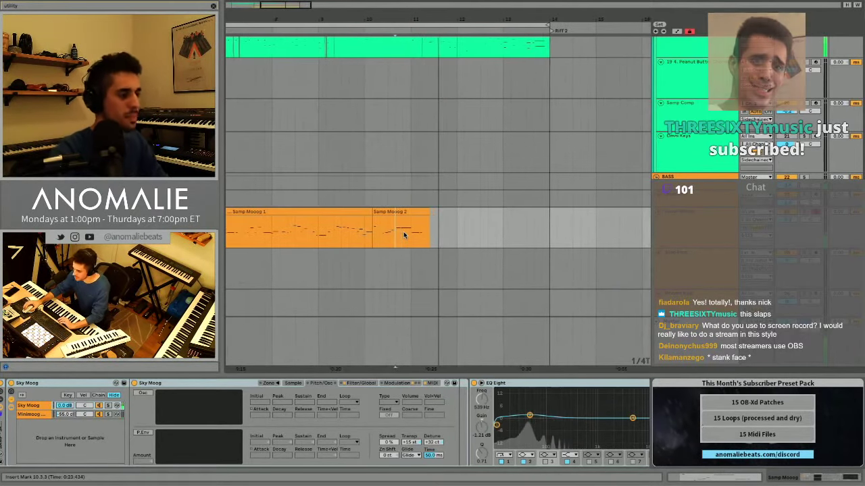
left_click(420, 233)
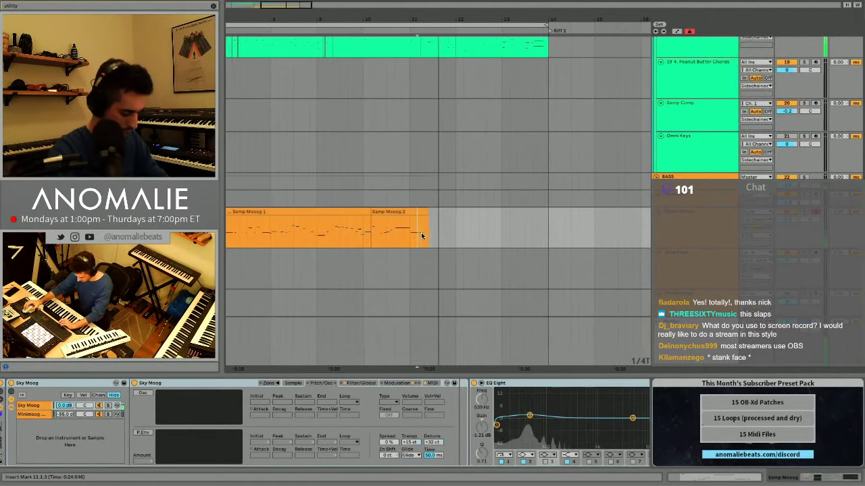
key("space")
left_click(398, 234)
key("space")
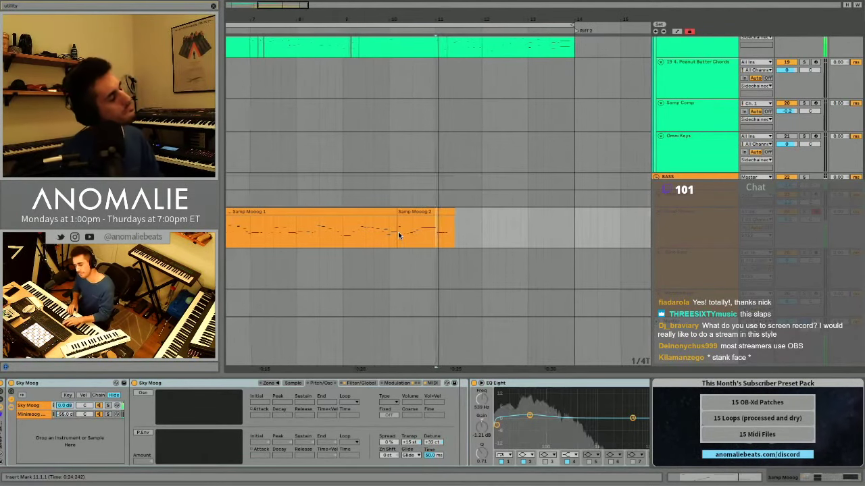
Open the short OB Xd - Teddy Bear Pad clip just before bar 12 and examine the chords' low notes around 1.3.1 and 1.4.2 during playback.
scroll(398, 234, "up", 2)
scroll(396, 232, "up", 2)
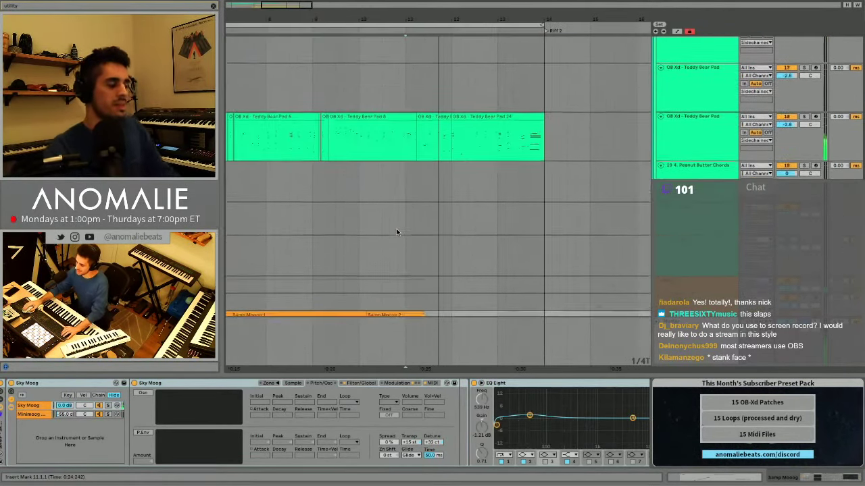
left_click(427, 120)
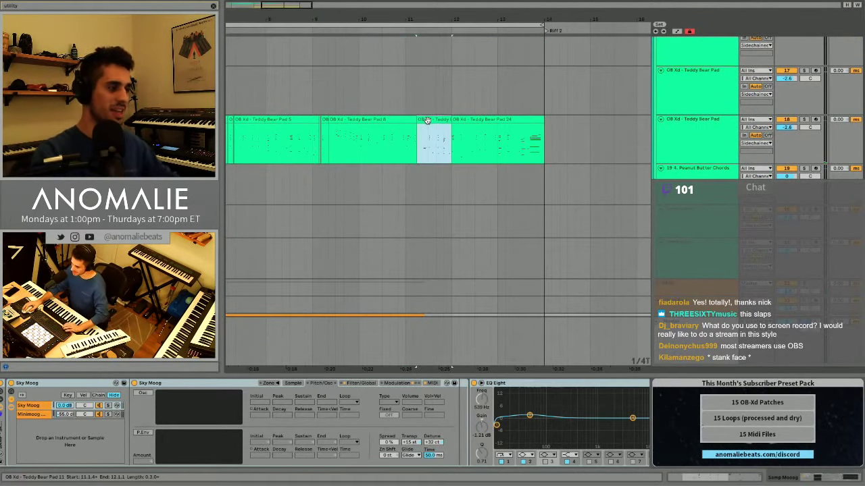
key("minus")
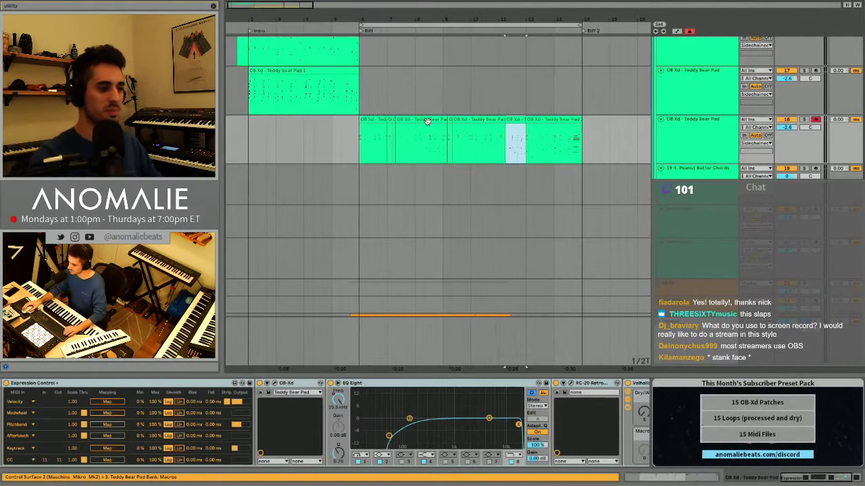
double_click(522, 120)
key("space")
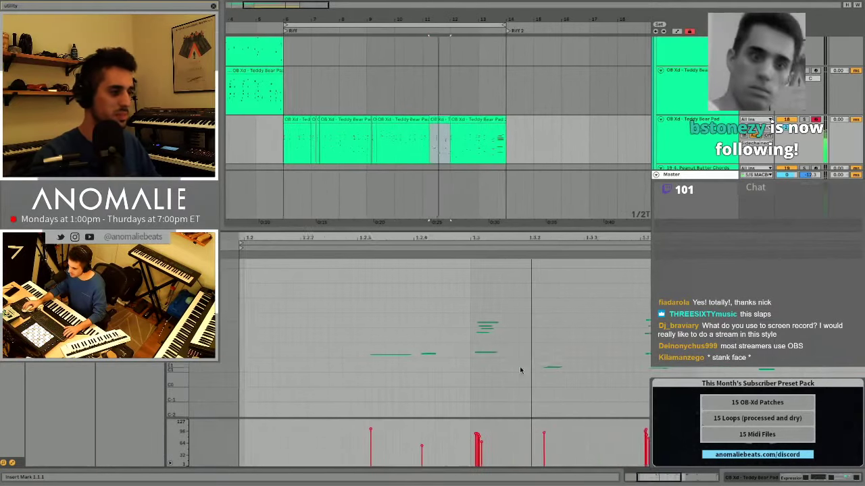
left_click_drag(476, 365, 452, 331)
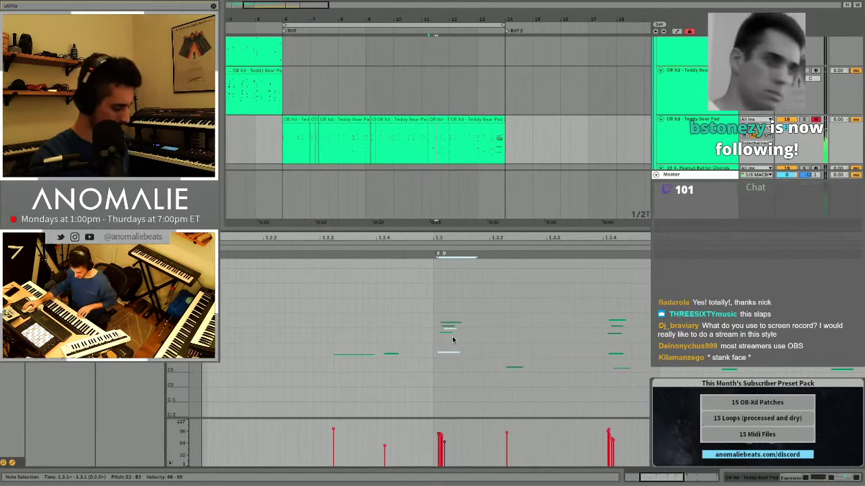
key("space")
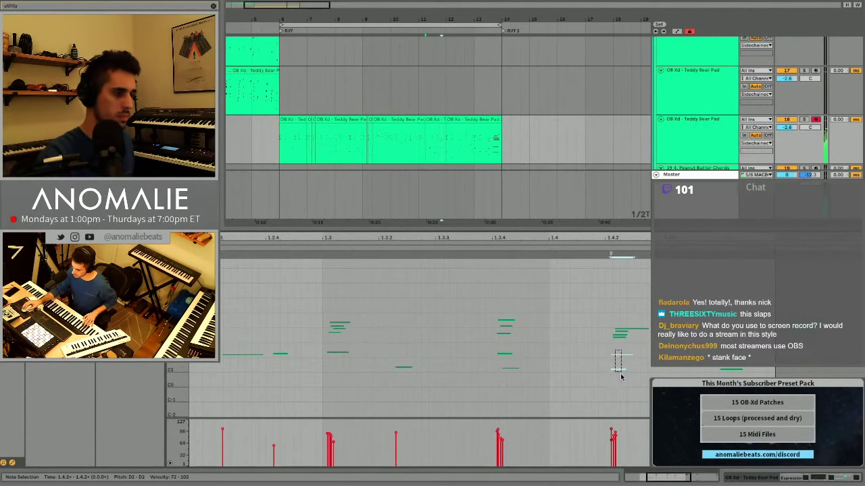
key("super+alt+l")
key("space")
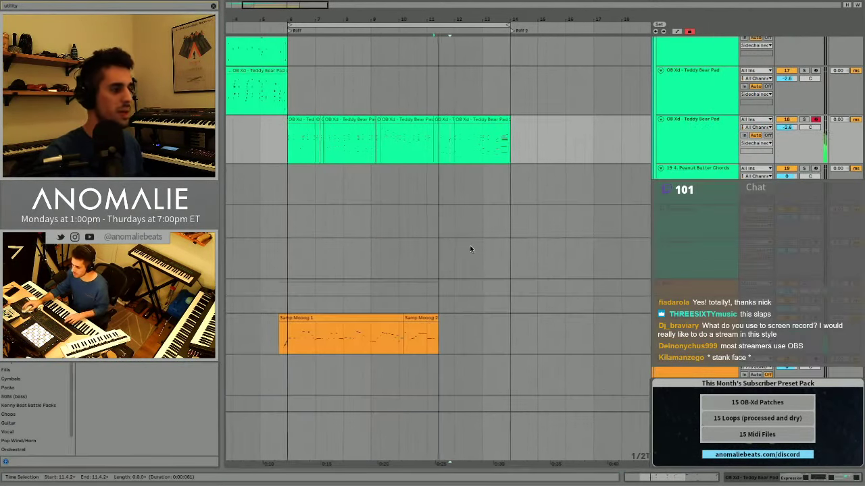
Record the next section of the bass line on the Samp Mooog track, from bar 11.1.1 to about bar 13.
scroll(469, 250, "down", 3)
scroll(400, 267, "down", 3)
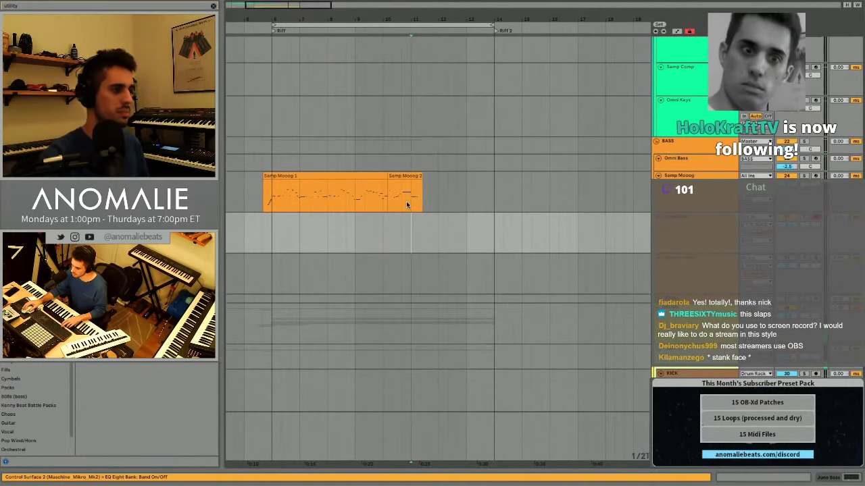
left_click(471, 206)
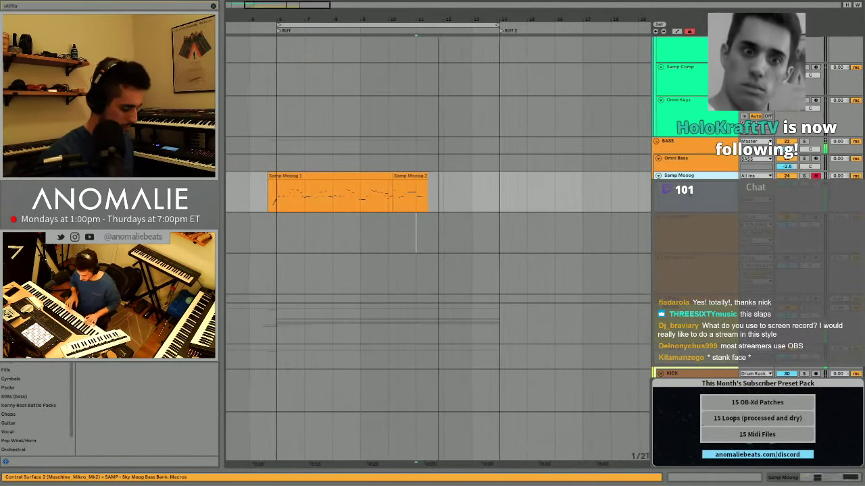
key("space")
key("space")
key("F9")
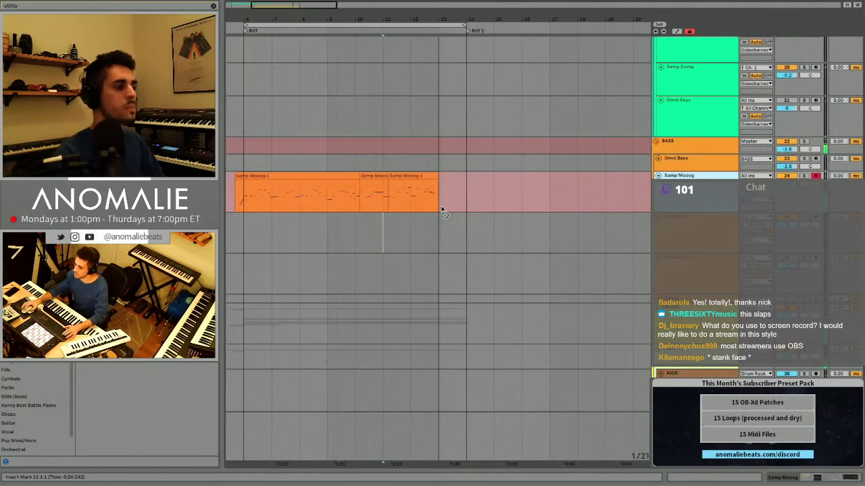
key("space")
Play back the newest bass take from bars 11.3.3 and 12.1.1.
left_click(397, 201)
key("space")
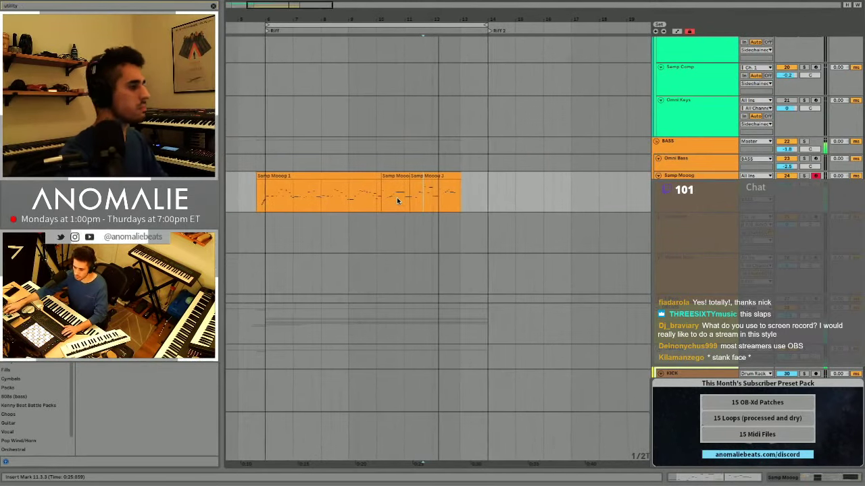
left_click(410, 191)
key("space")
key("space")
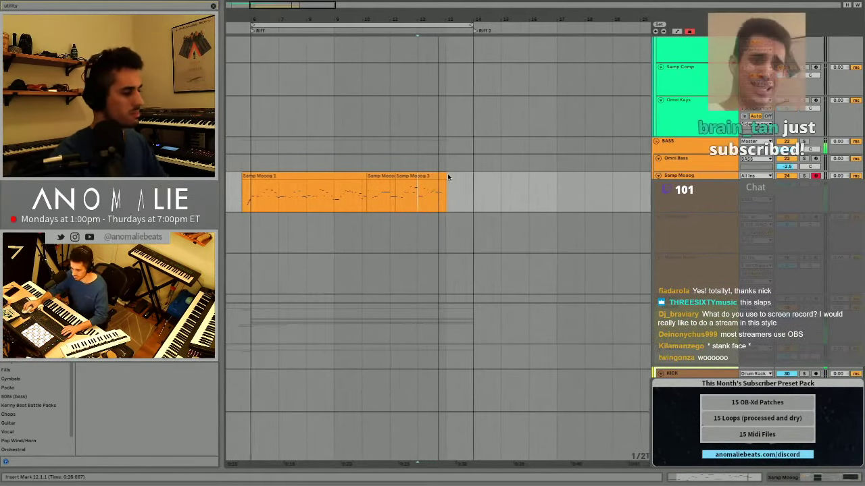
Play in from bar 12.2.2 and record the continuation of the Samp Mooog bass line into bar 13.
left_click(407, 198)
key("space")
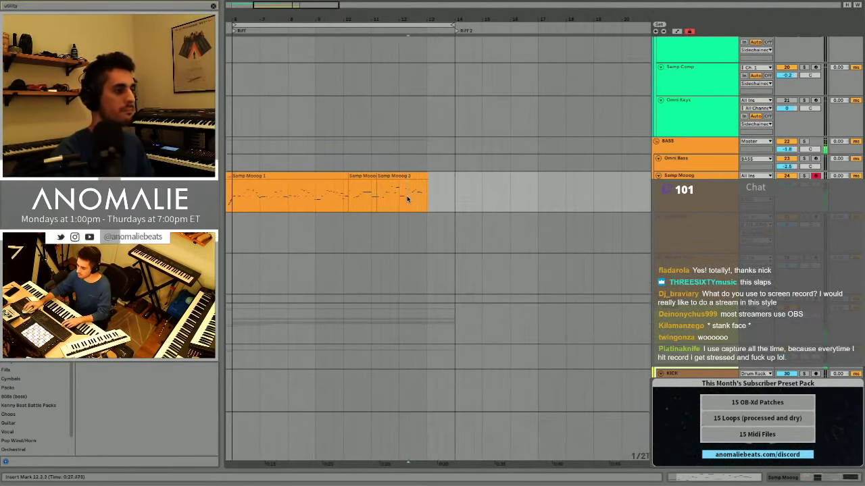
key("space")
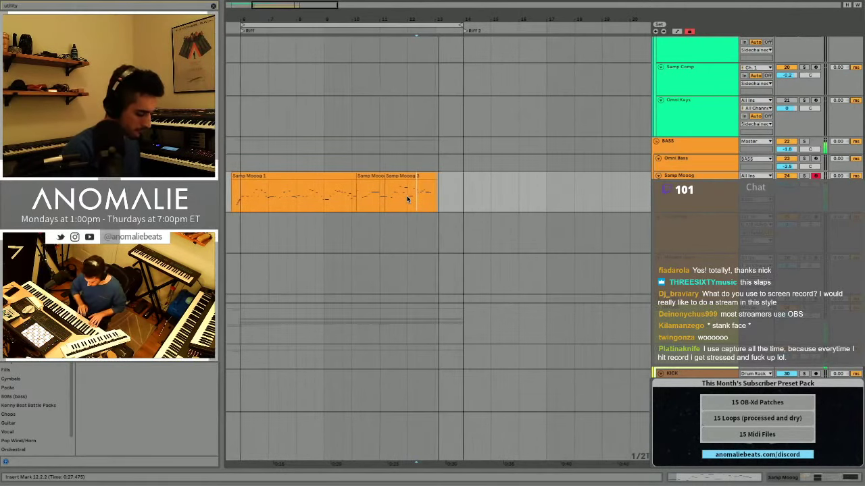
key("F9")
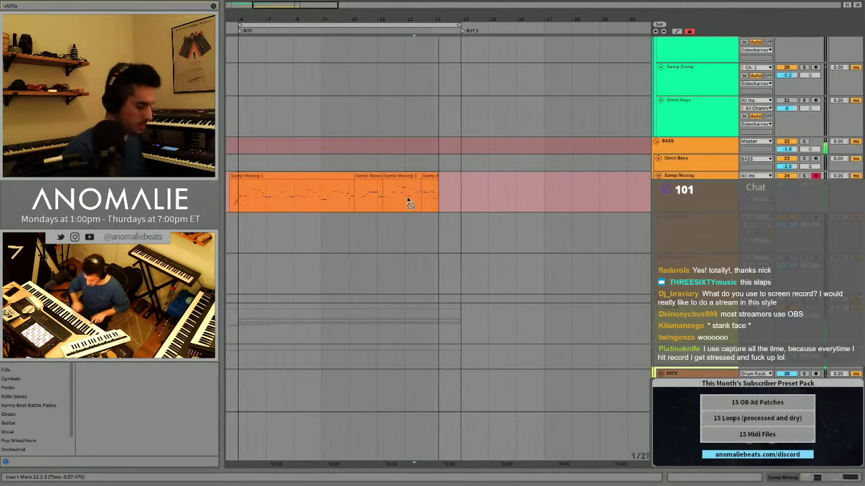
key("space")
Play back the assembled bass line from bar 5.3.3 into the Riff.
key("space")
scroll(352, 211, "left", 2)
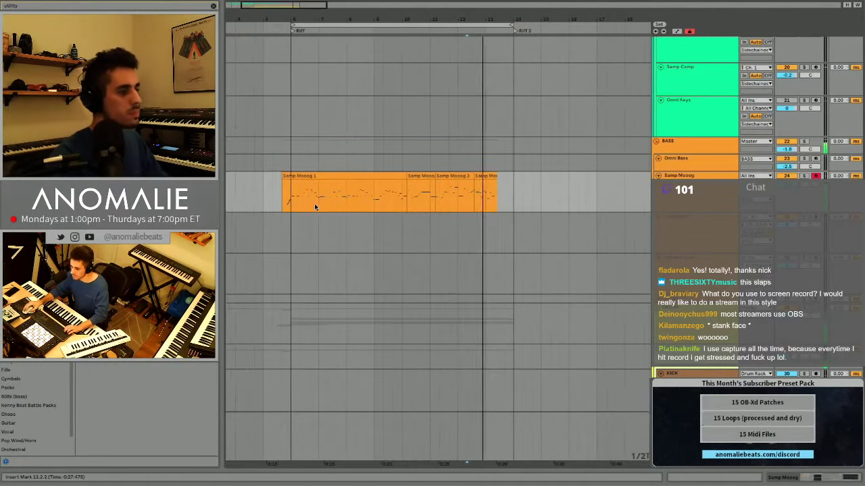
scroll(304, 196, "down", 2)
left_click(282, 167)
key("space")
key("space")
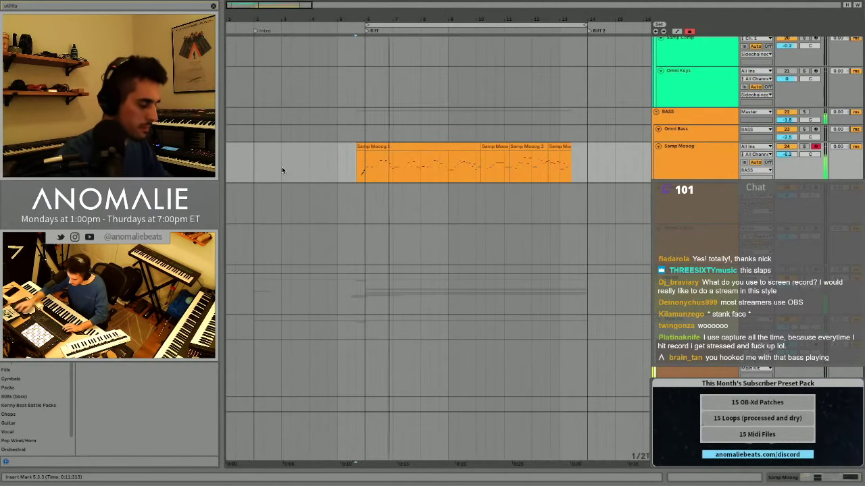
Duplicate the Juno 106 clips of bars 6 to 10 on both tracks so they fill bars 10 to 14.
scroll(498, 241, "up", 10)
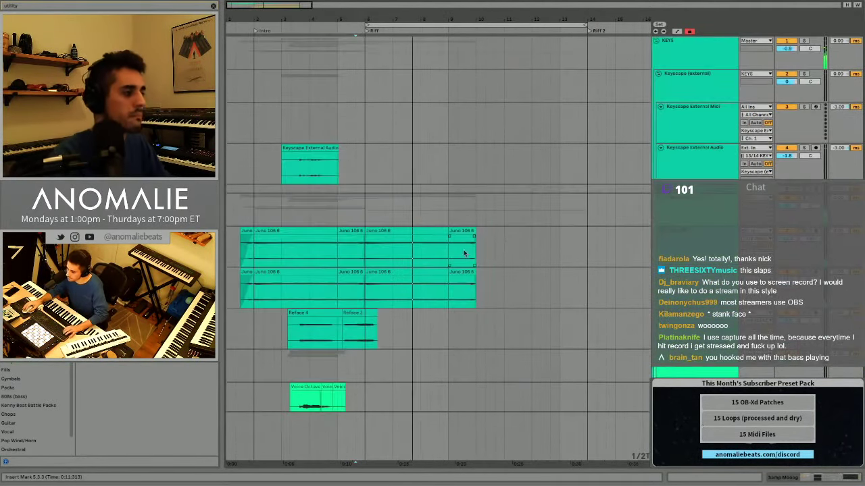
left_click_drag(367, 255, 477, 292)
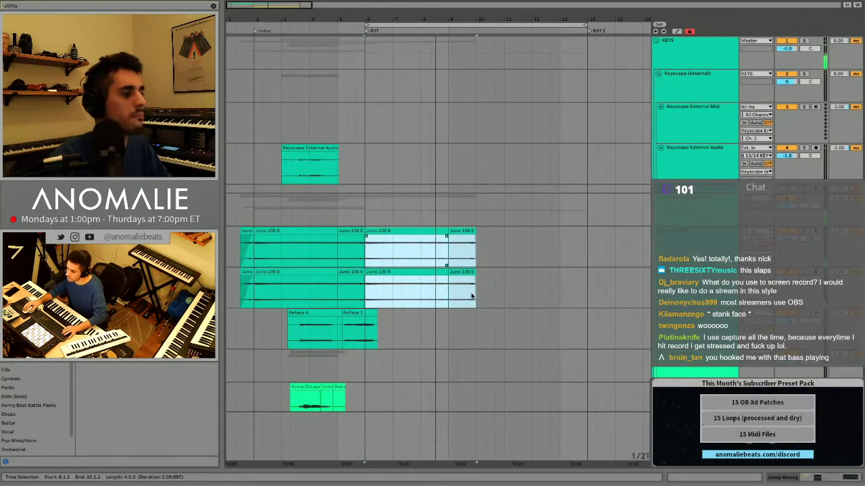
key("ctrl+d")
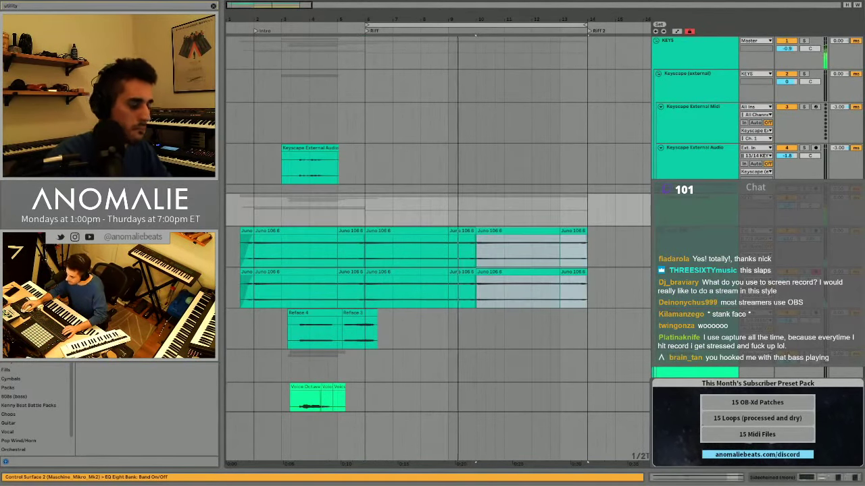
scroll(552, 211, "down", 8)
scroll(552, 214, "down", 5)
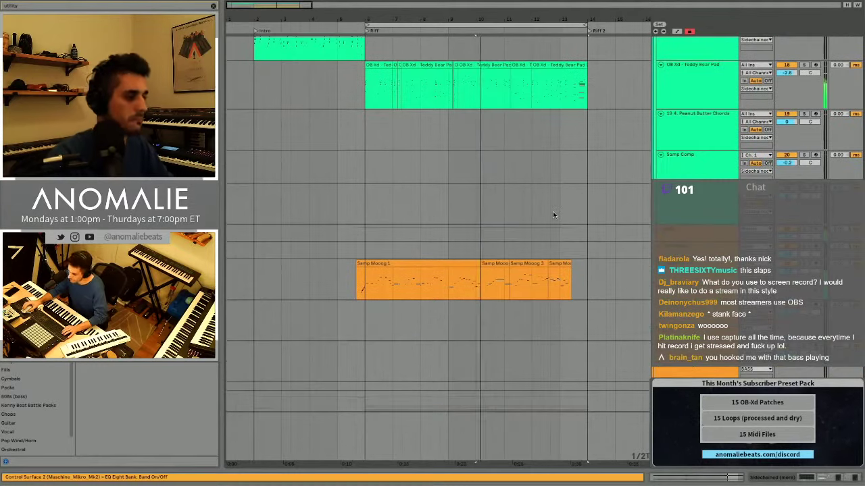
scroll(553, 214, "up", 5)
scroll(553, 211, "up", 8)
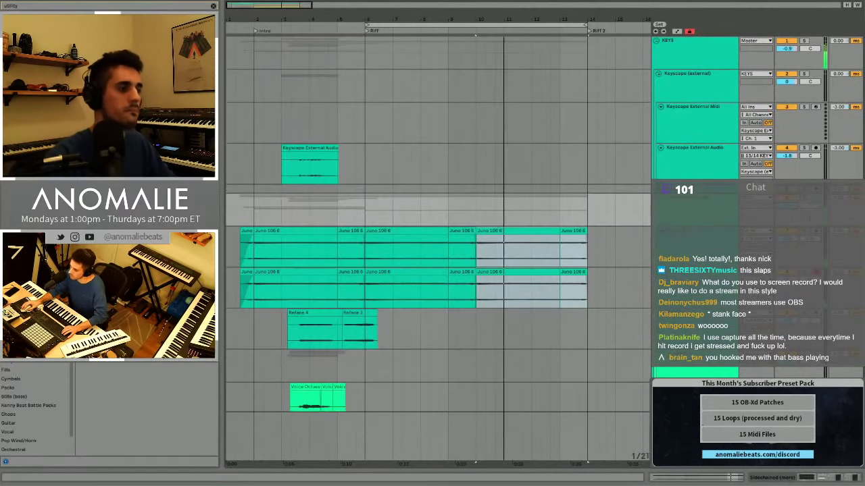
Arm the Samp Mooog track and record the bass line's ending from bar 13.1.1 to bar 14, undoing the first take and recording it again.
scroll(581, 200, "down", 10)
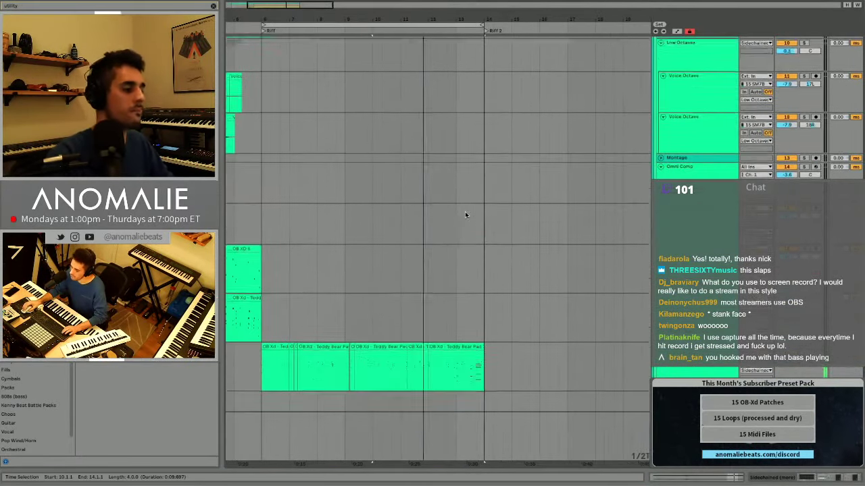
scroll(688, 167, "up", 3)
left_click(667, 152)
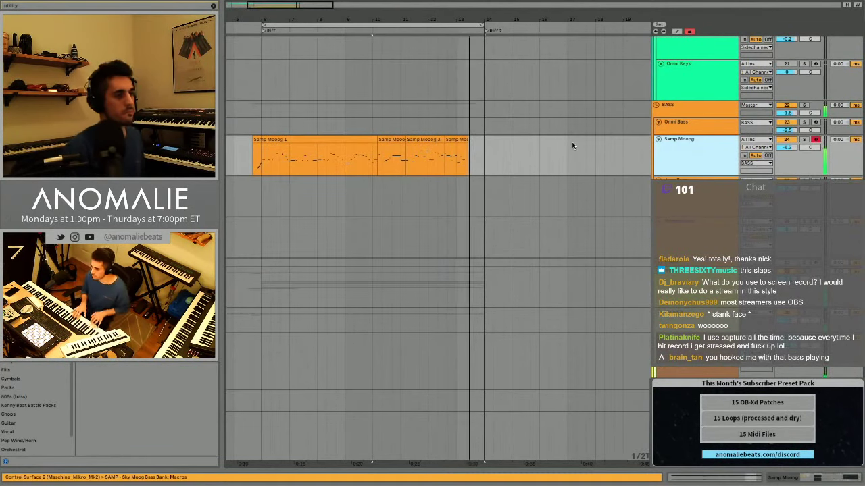
left_click(460, 169)
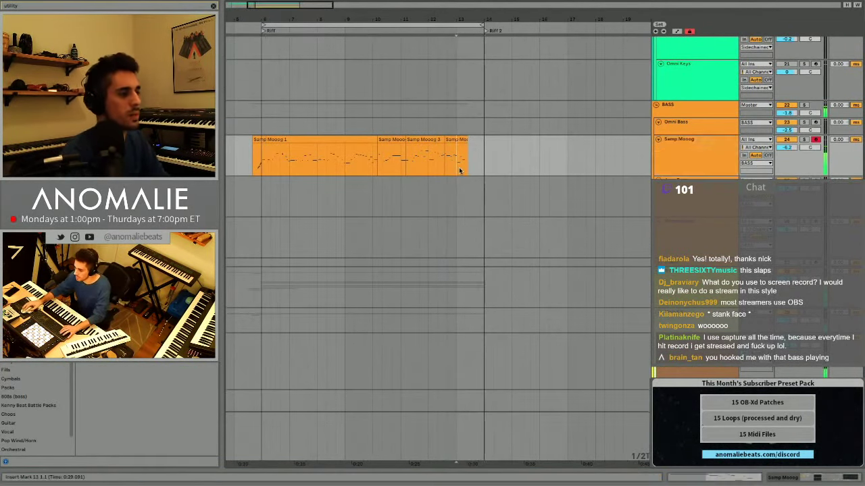
key("space")
key("space")
key("F9")
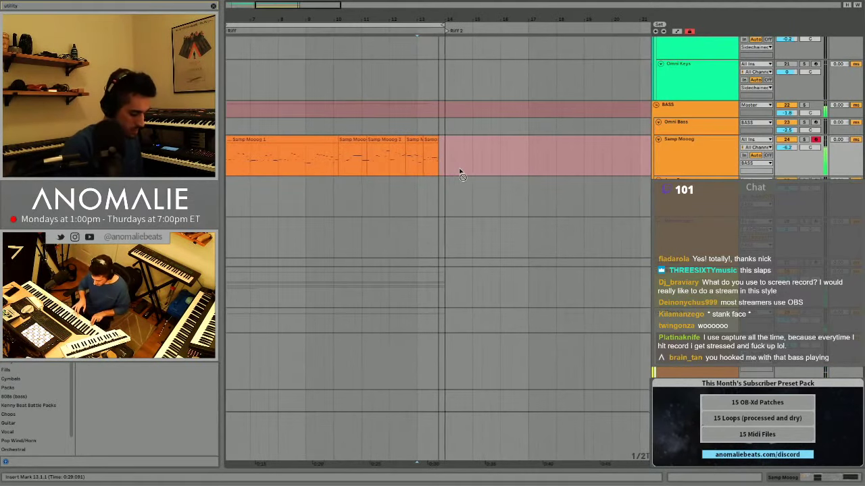
key("space")
key("space")
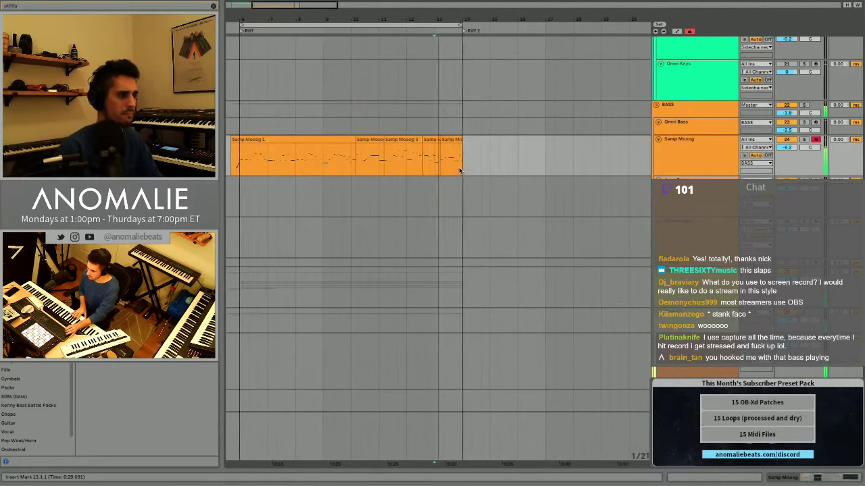
key("ctrl+z")
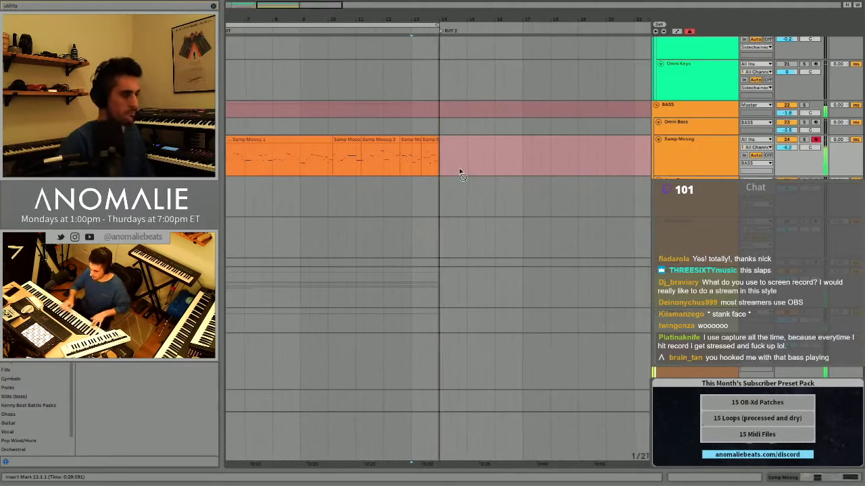
key("space")
Play the song from the Intro at bar 2.1.1 and look over the keys and pad tracks during playback.
left_click(260, 155)
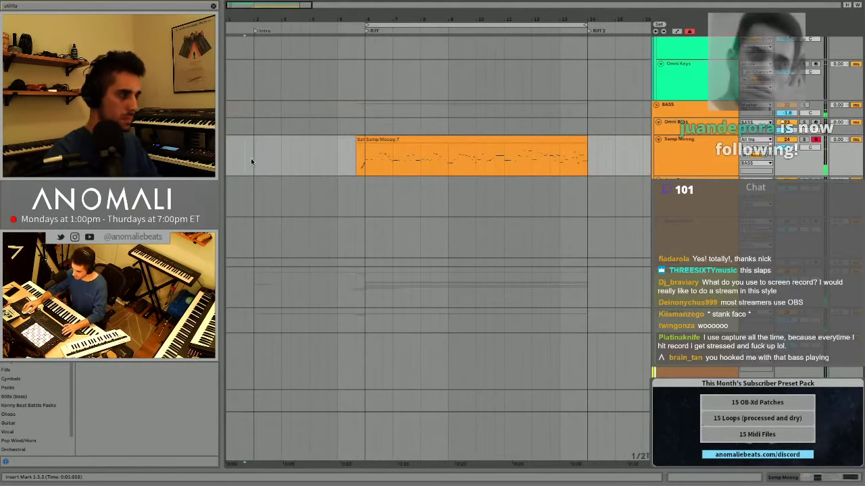
left_click(254, 157)
key("space")
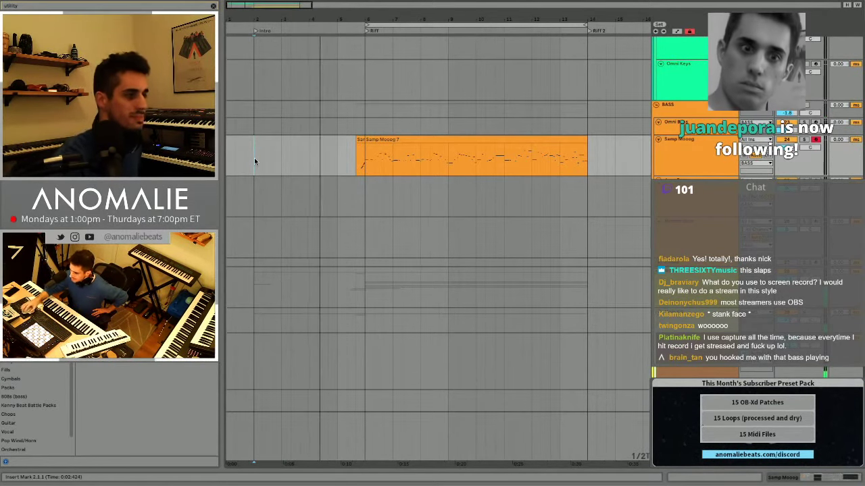
scroll(367, 148, "up", 10)
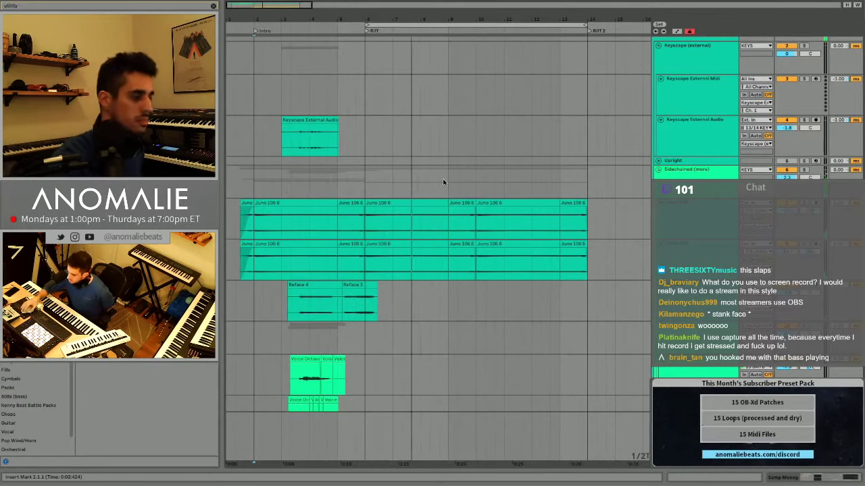
scroll(443, 179, "down", 8)
scroll(600, 230, "down", 10)
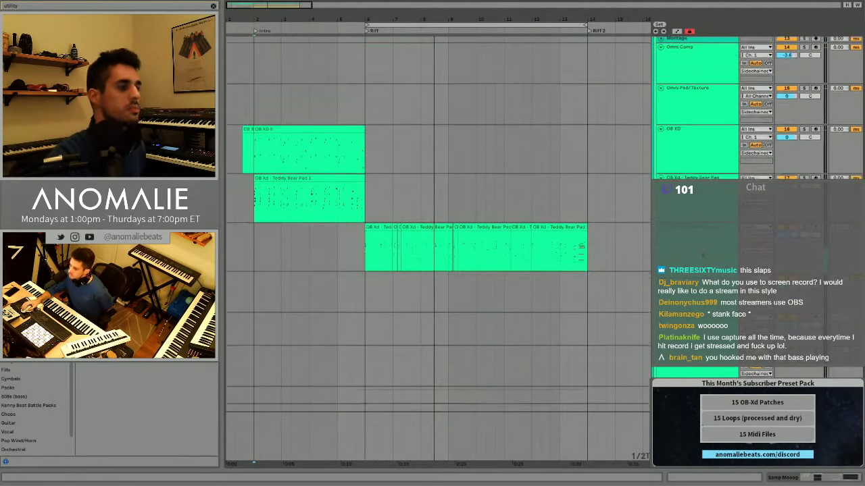
Set the arrangement loop to span the Intro and Riff from bar 2.1.1 to bar 14.
scroll(600, 238, "down", 15)
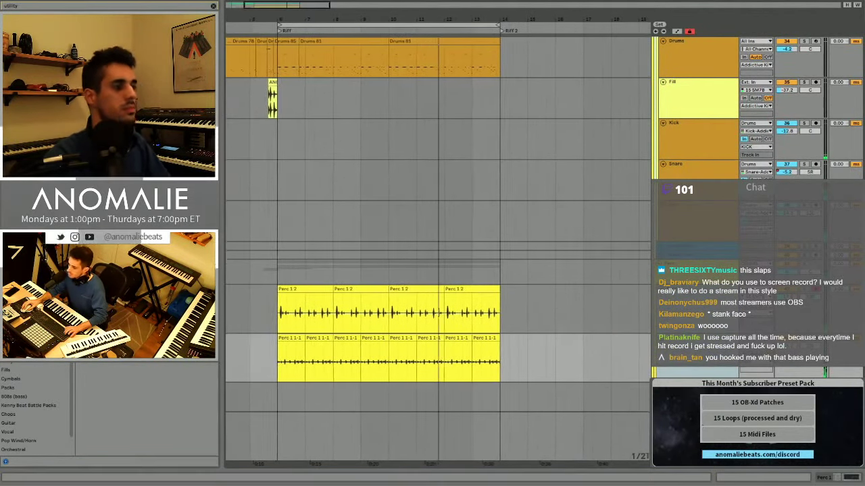
scroll(370, 135, "left", 4)
scroll(370, 135, "up", 15)
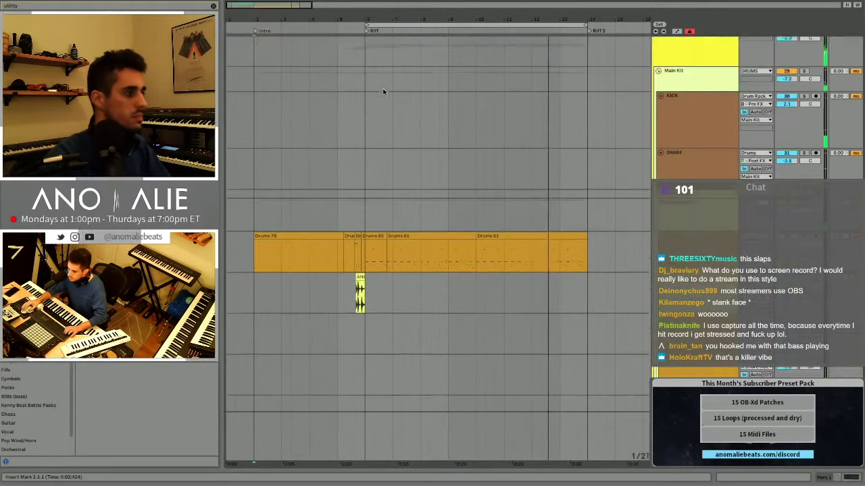
left_click_drag(253, 133, 595, 140)
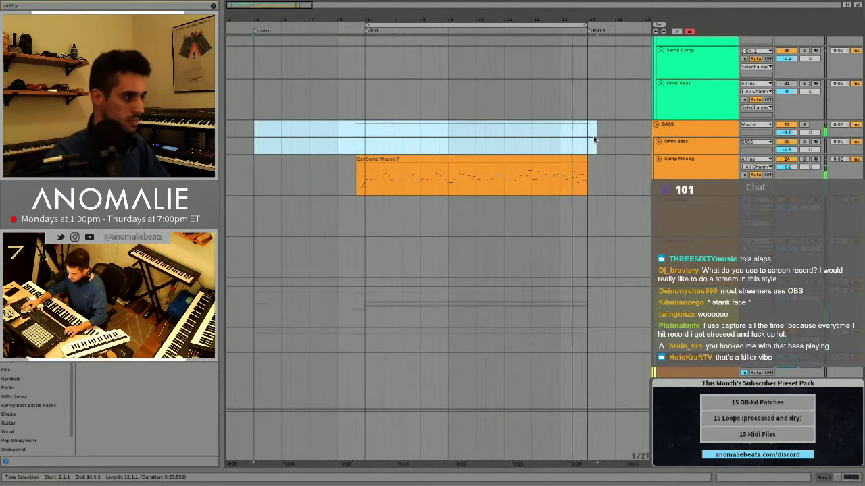
key("super+l")
Look over the sidechained group, Juno 106, voice and Teddy Bear Pad tracks during playback.
scroll(579, 141, "up", 15)
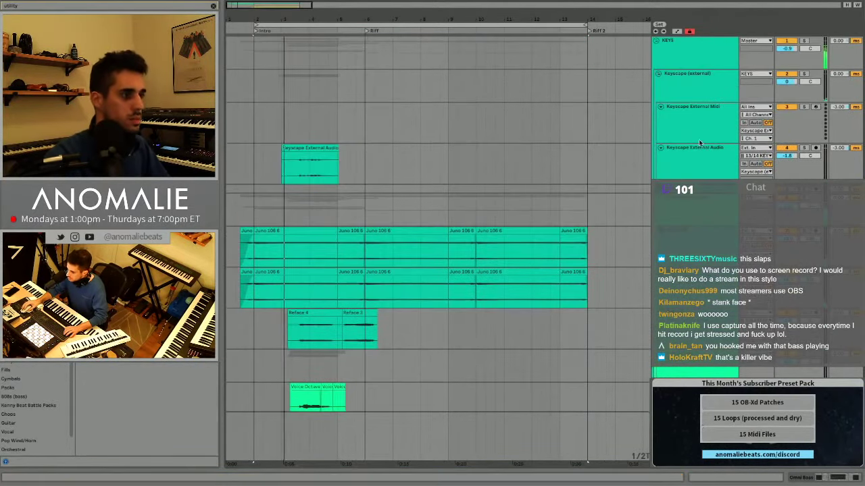
left_click(696, 198)
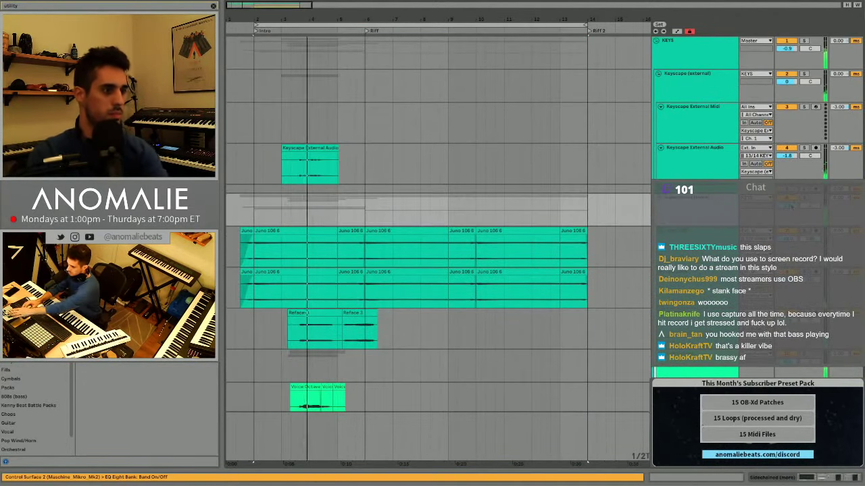
key("Down")
key("Down")
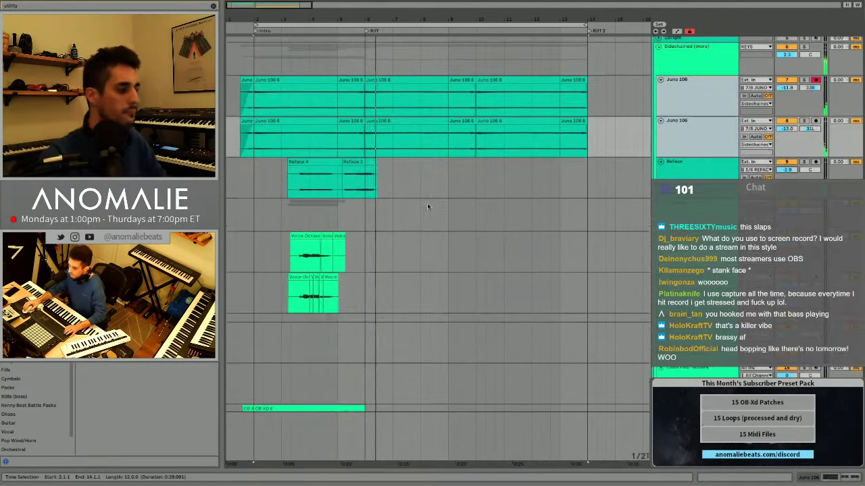
scroll(595, 265, "down", 10)
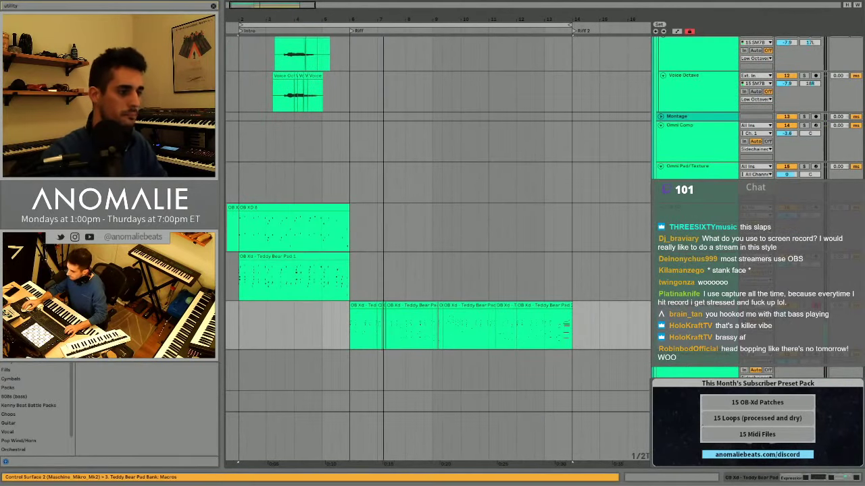
scroll(690, 178, "up", 9)
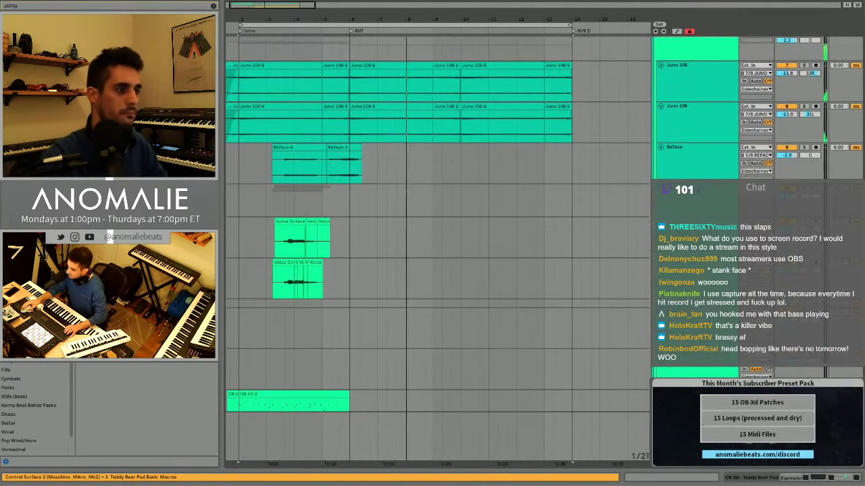
scroll(694, 147, "down", 5)
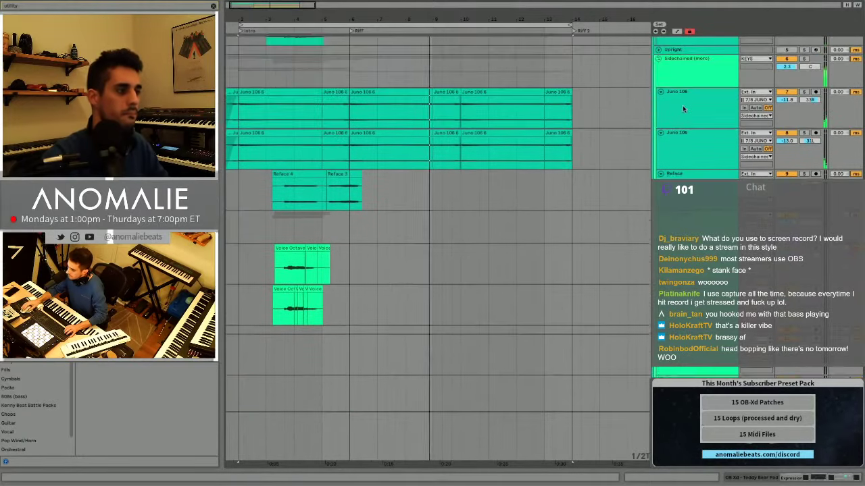
Rename the group track above the two Voice Octave tracks as Vox Octaves.
left_click(692, 150)
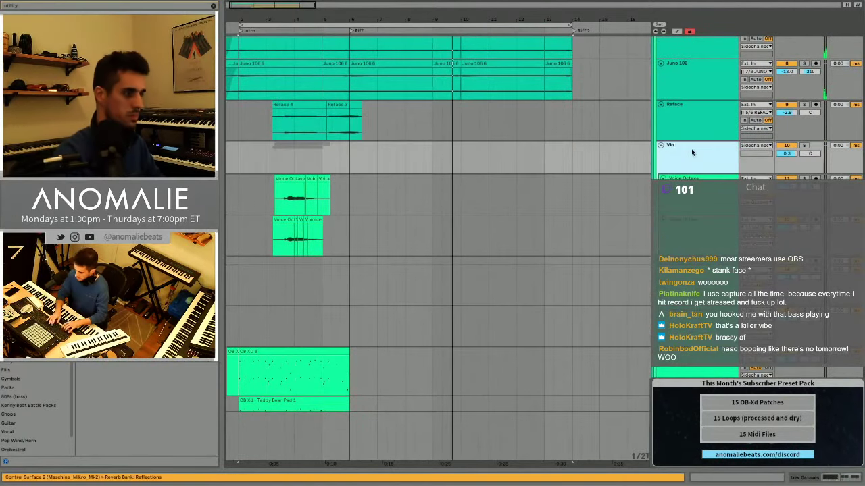
key("ctrl+r")
type("Vox O")
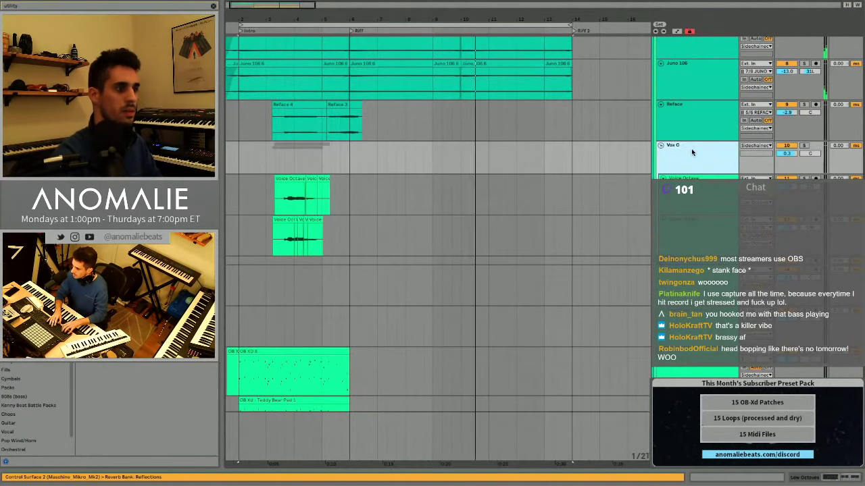
type("ctaves")
key("Return")
Colour the Vox Octaves group and its two Voice Octave tracks orange-red.
right_click(689, 152)
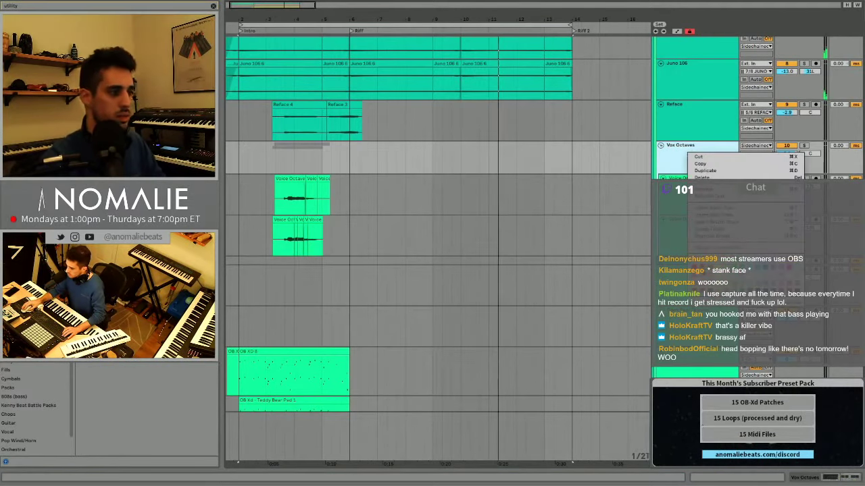
left_click(707, 273)
left_click(690, 196)
left_click(689, 229, "shift")
right_click(687, 202)
left_click(706, 321)
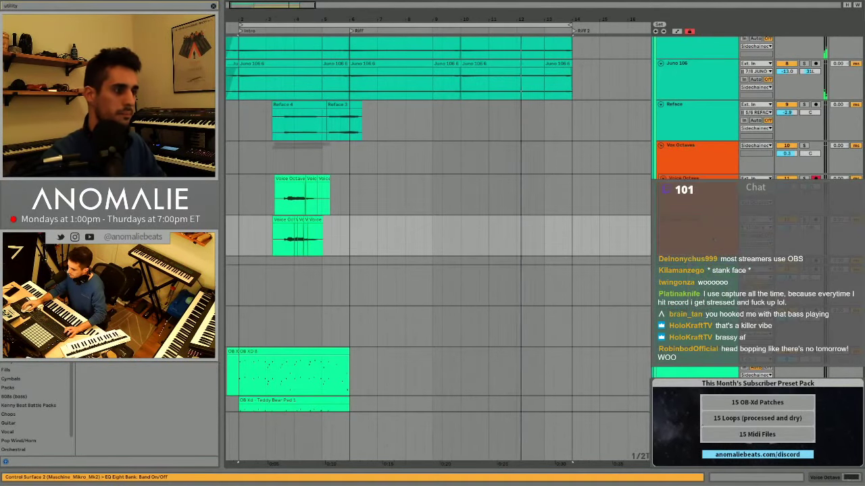
Show the Sidechained group's devices and set the sidechainer's Kick Thresh to -22.4 dB and Snare Thresh to -29.5 dB during playback.
scroll(698, 162, "up", 4)
scroll(698, 162, "down", 4)
scroll(698, 163, "up", 5)
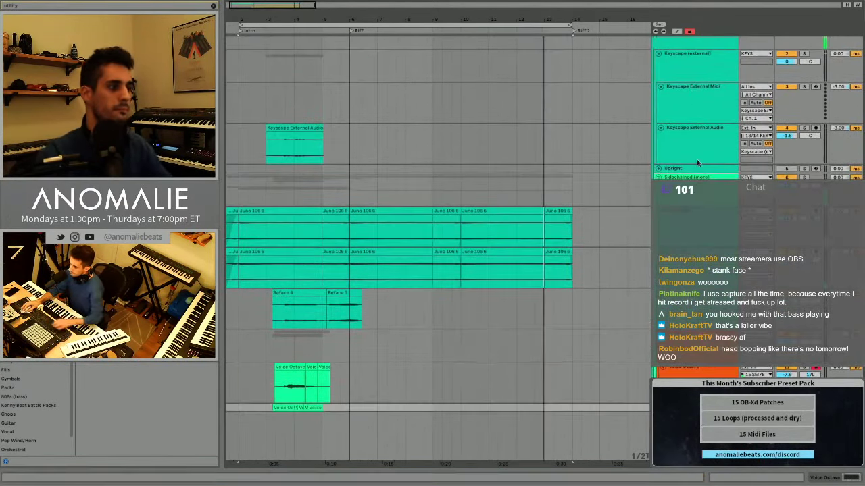
left_click(821, 479)
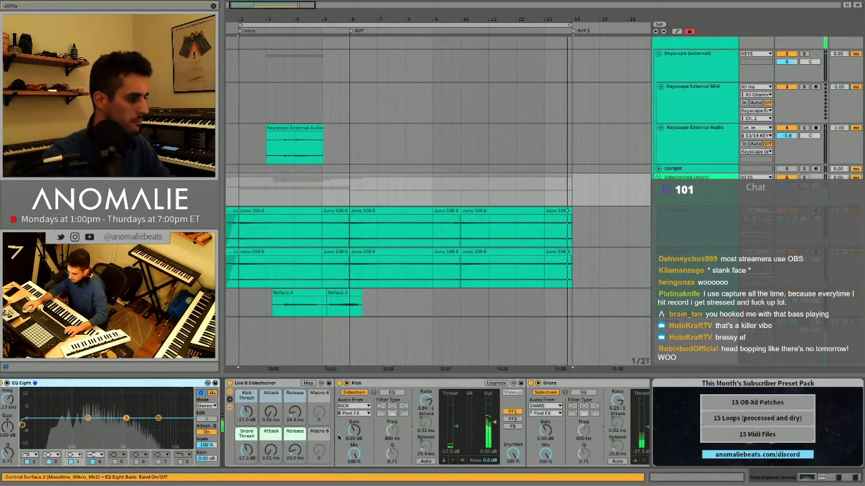
left_click(340, 31)
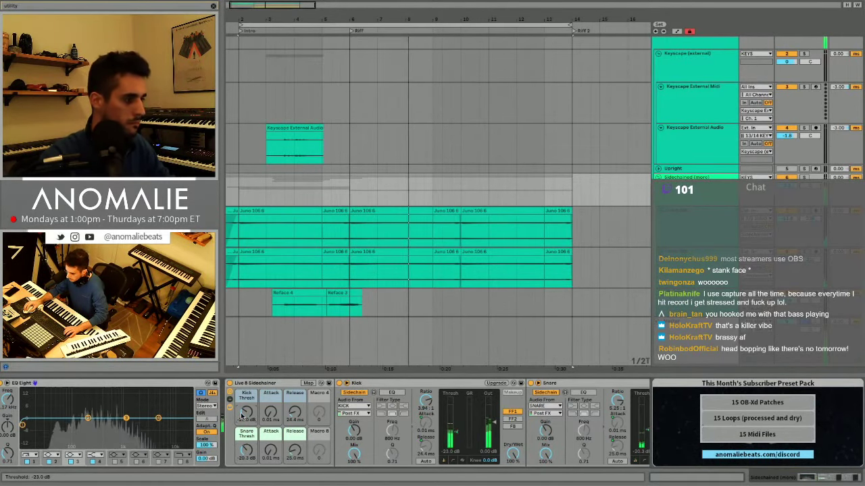
left_click_drag(246, 412, 246, 412)
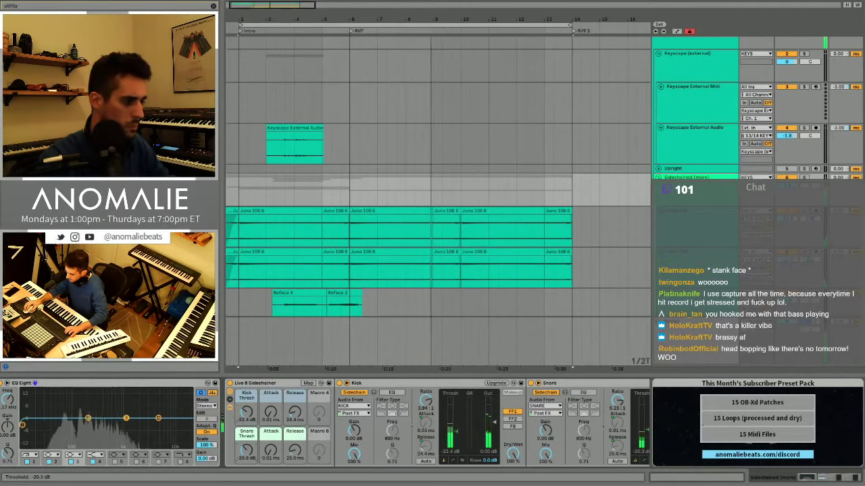
mouse_move(246, 450)
left_mouse_down()
mouse_move(246, 466)
mouse_move(248, 448)
left_mouse_up()
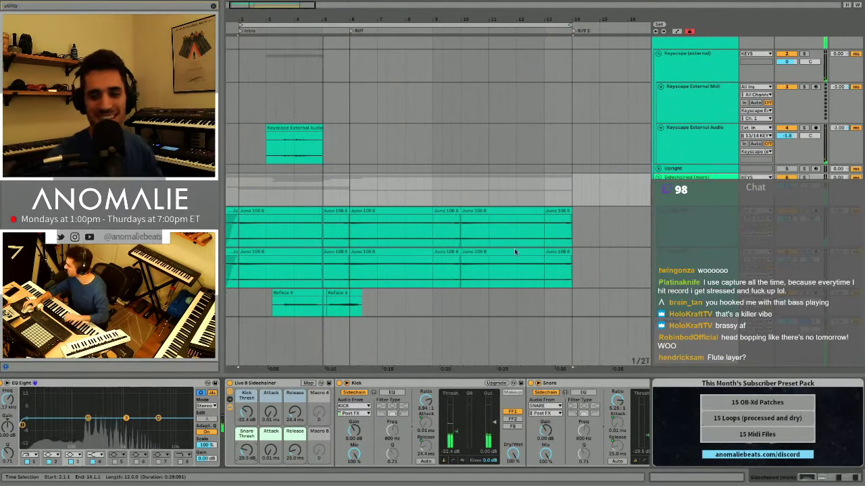
Play the Intro from bar 2.1.1 to listen to the adjusted sidechain thresholds.
left_click(234, 190)
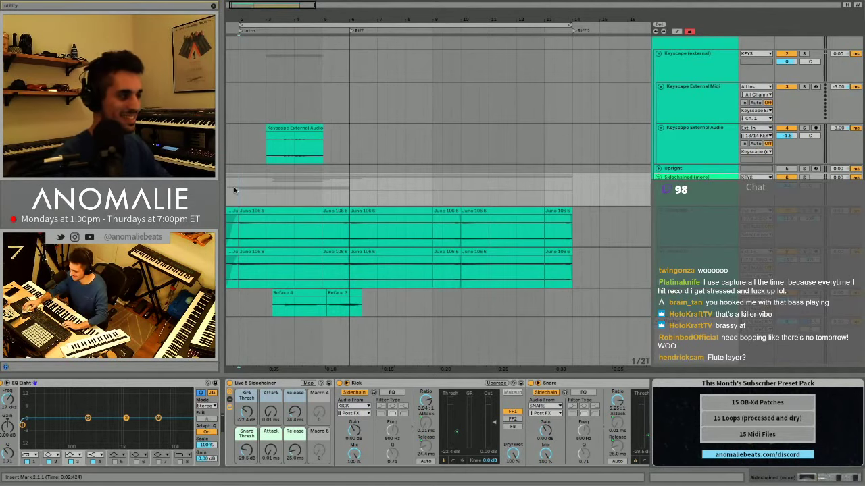
key("space")
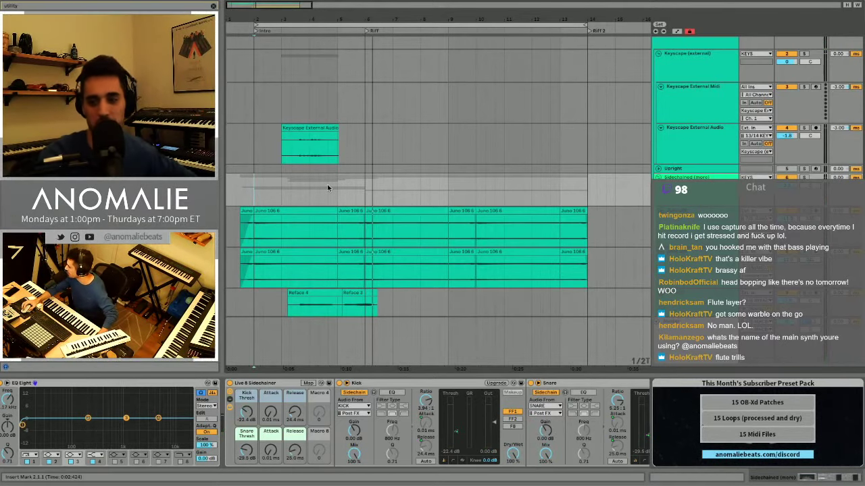
key("space")
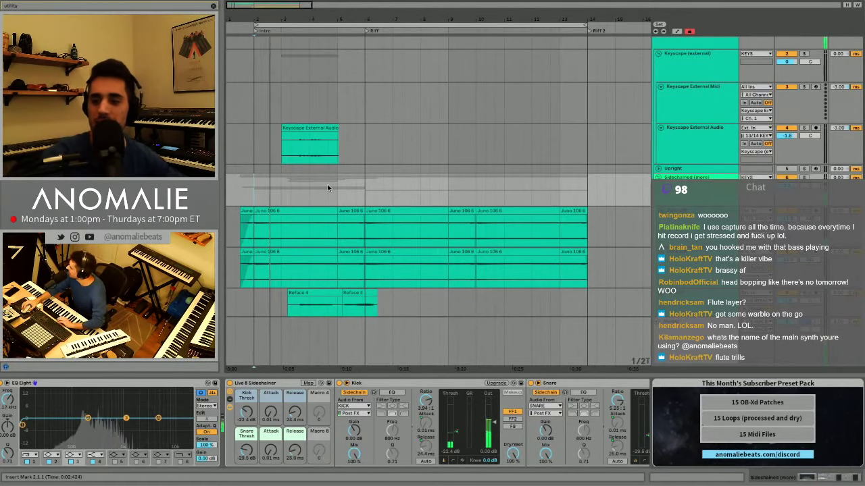
key("space")
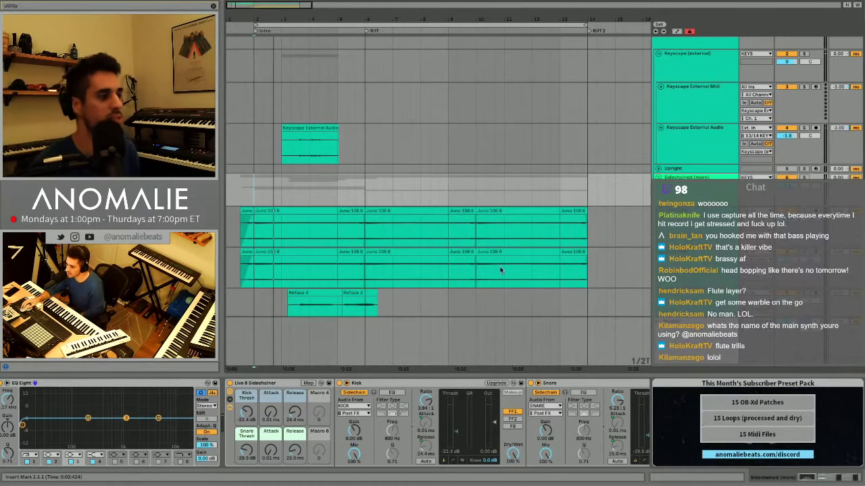
Select the OB-Xd Teddy Bear Pad track holding the Riff clips and play it from bar 6.1.1.
scroll(501, 270, "down", 3)
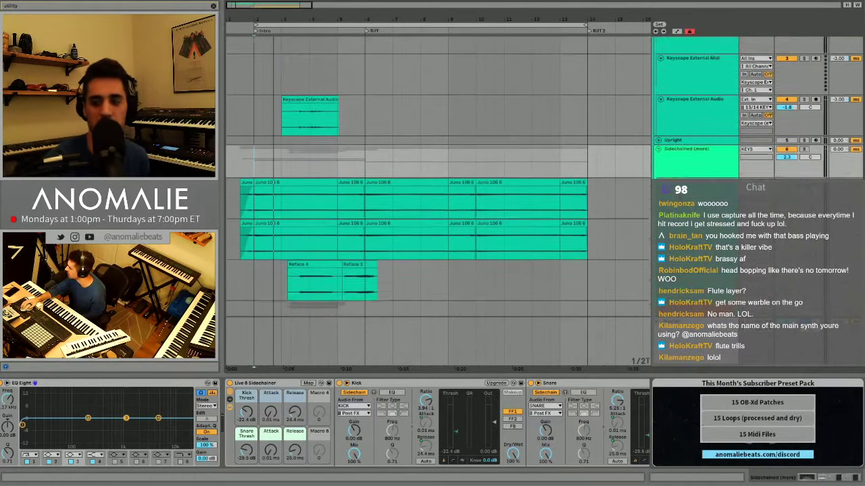
scroll(440, 203, "down", 2)
scroll(439, 203, "up", 2)
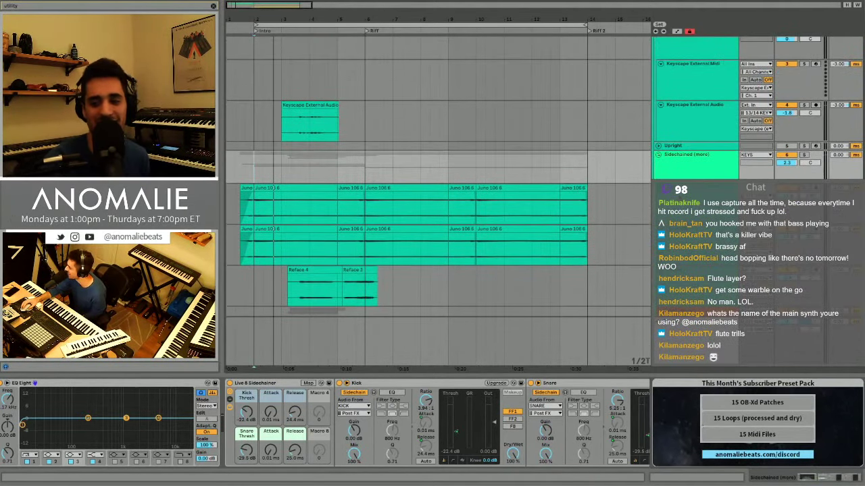
scroll(405, 160, "down", 6)
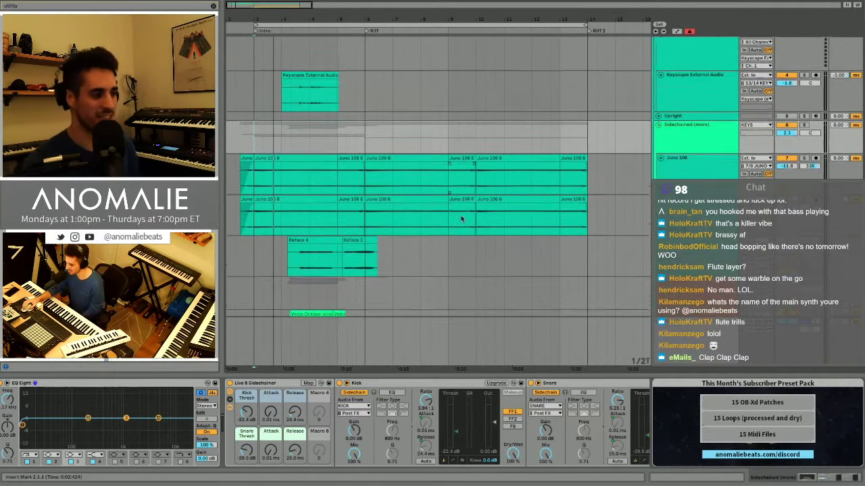
scroll(429, 159, "down", 8)
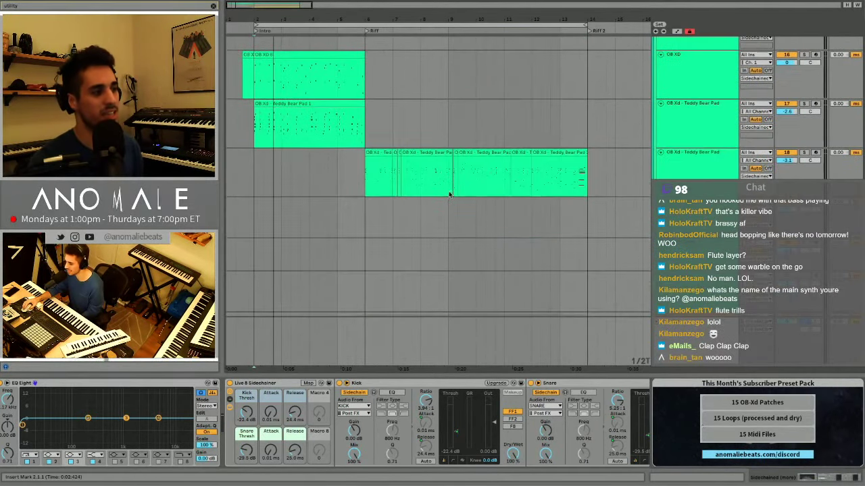
left_click(693, 177)
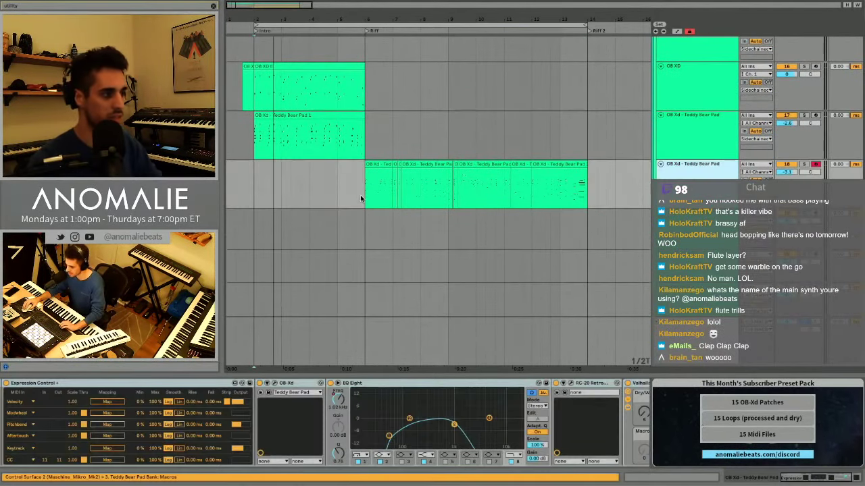
left_click(370, 193)
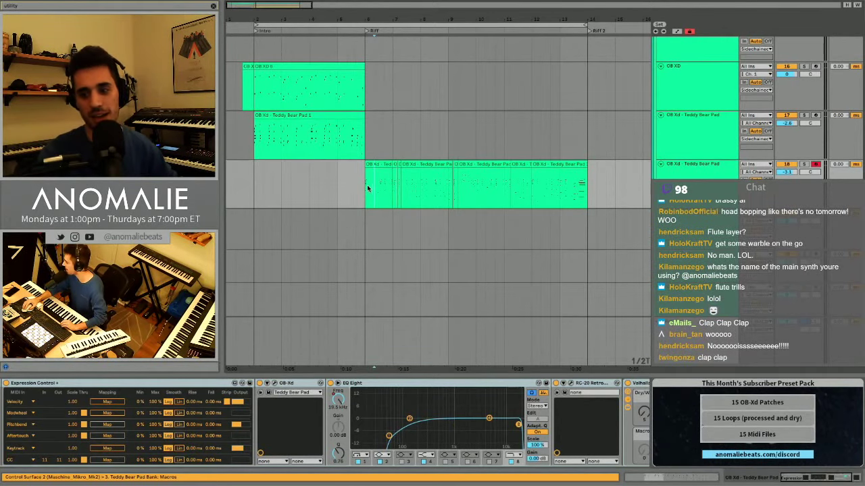
key("space")
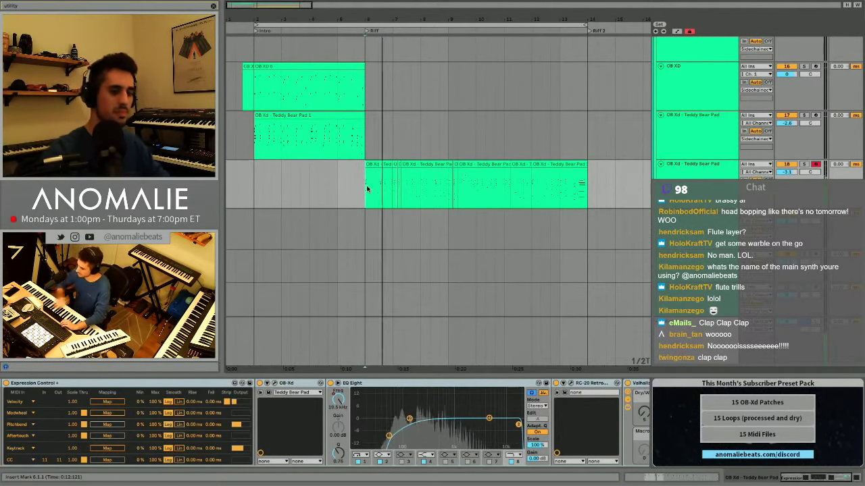
Play the Intro from bar 2.1.1 with the Riff's Teddy Bear Pad track selected, and look over the Reface and Vox Octaves tracks.
left_click(256, 188)
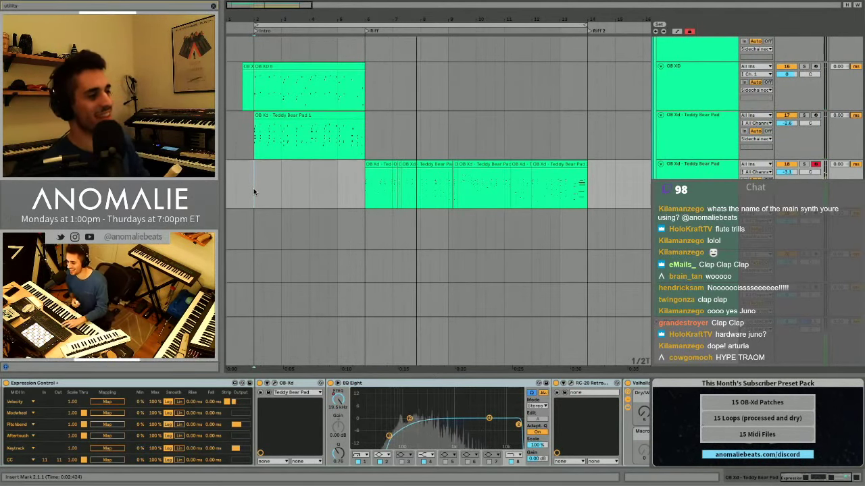
key("space")
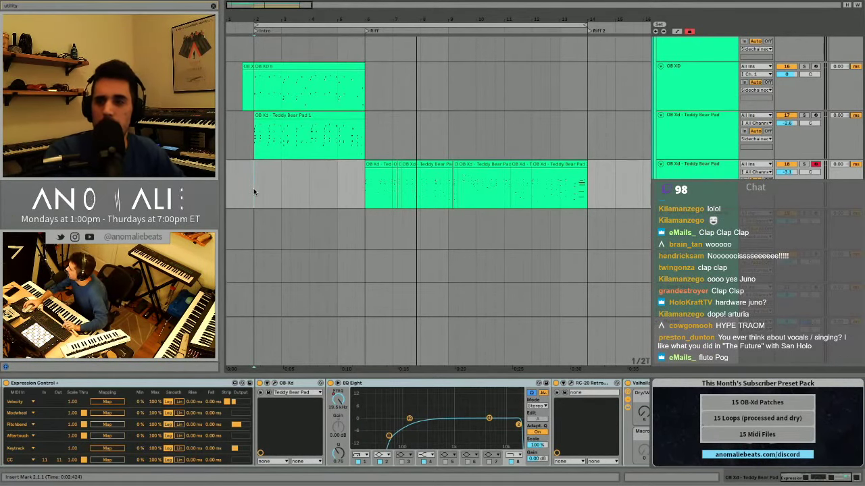
key("space")
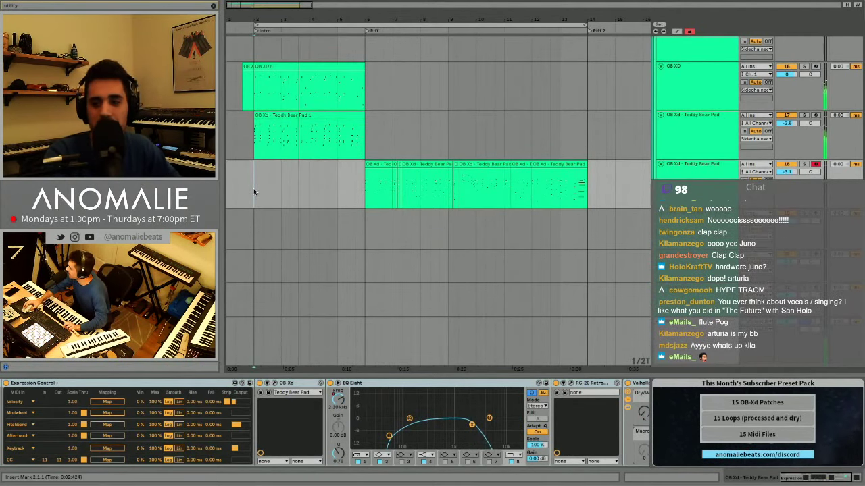
key("space")
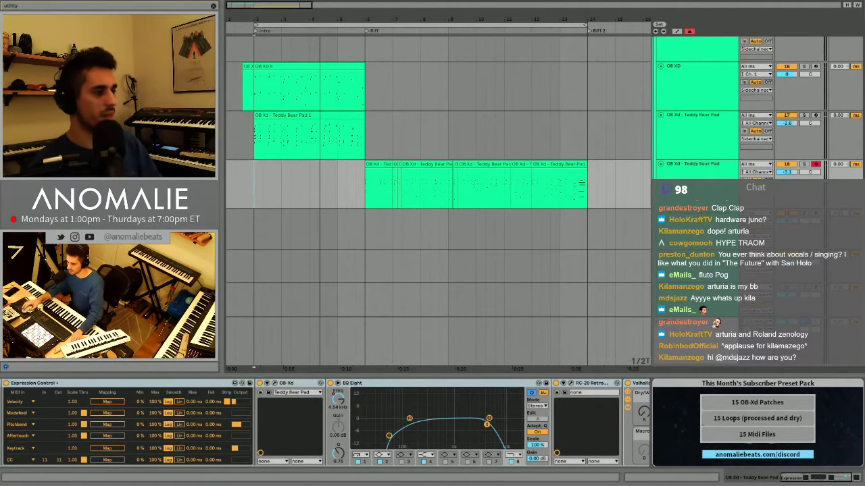
scroll(379, 189, "up", 10)
scroll(318, 235, "down", 10)
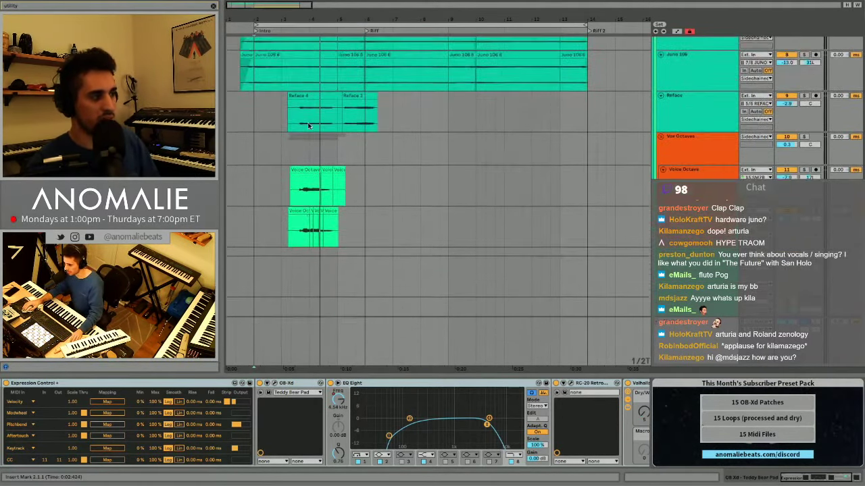
scroll(305, 117, "up", 3)
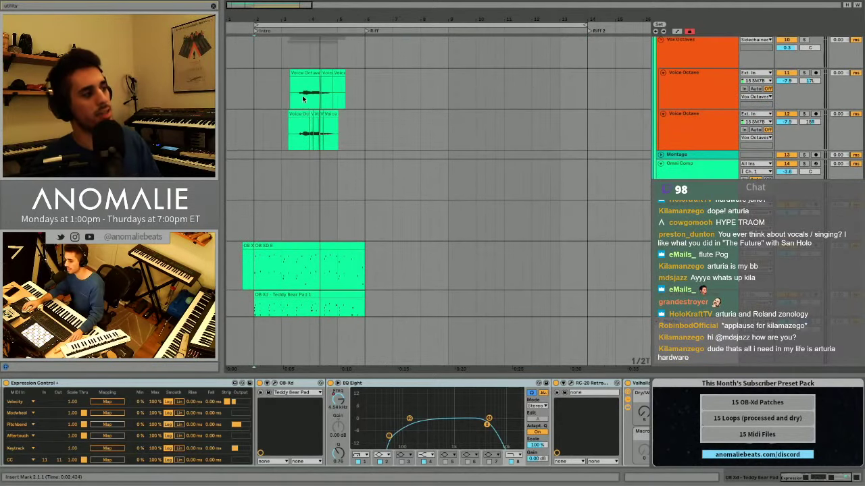
Select the Vox Octaves group to show its devices and play the Intro from bar 2.1.1.
scroll(372, 144, "up", 3)
left_click(372, 145)
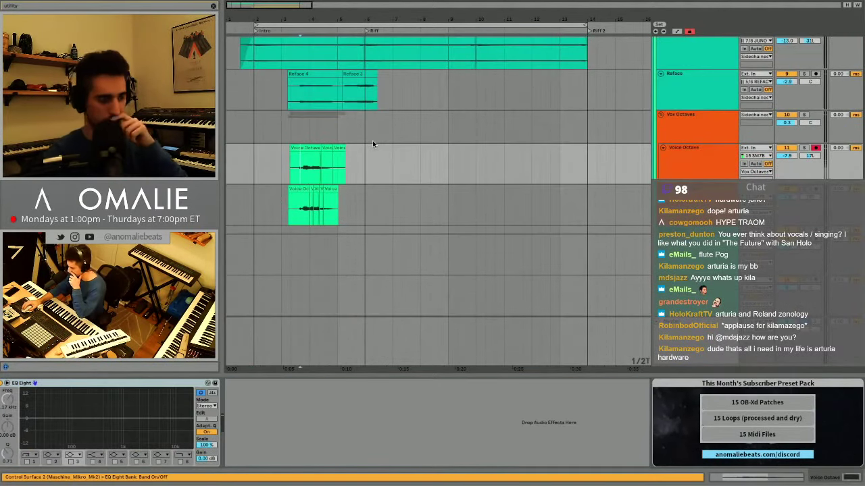
left_click(706, 126)
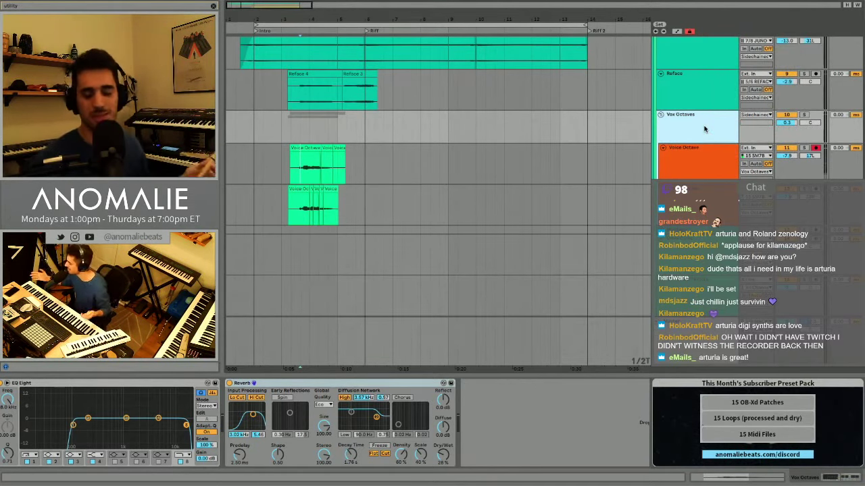
key("space")
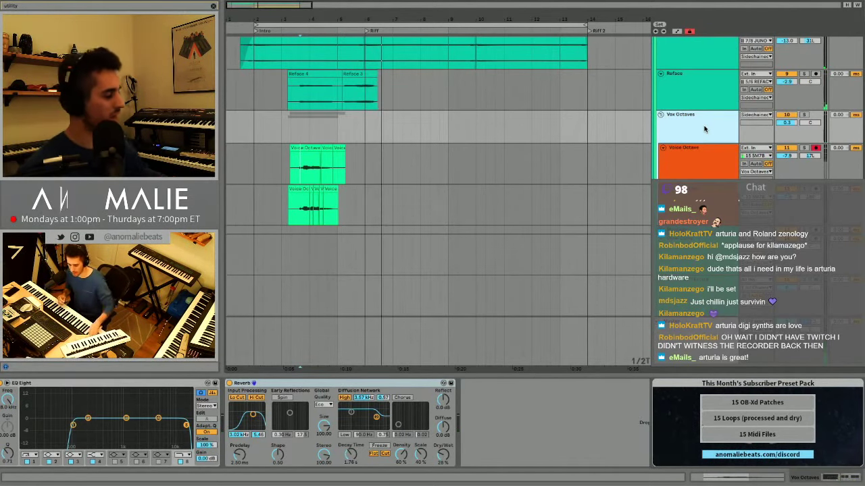
scroll(655, 174, "up", 2)
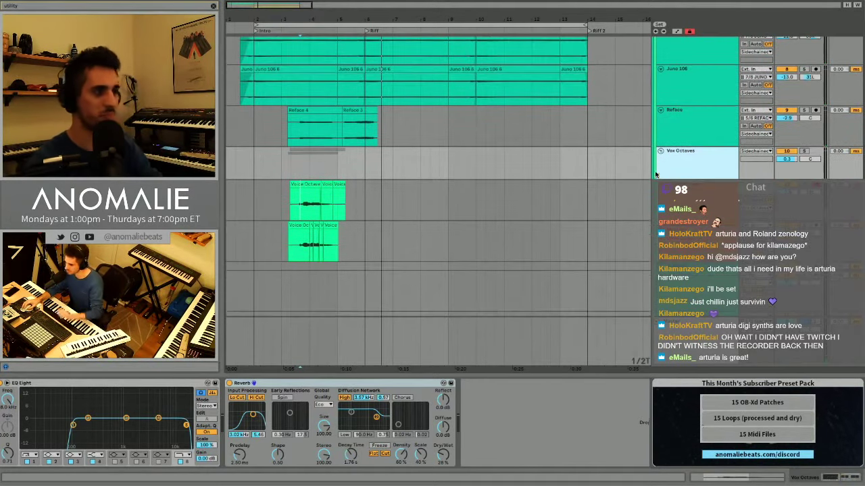
left_click(252, 160)
key("space")
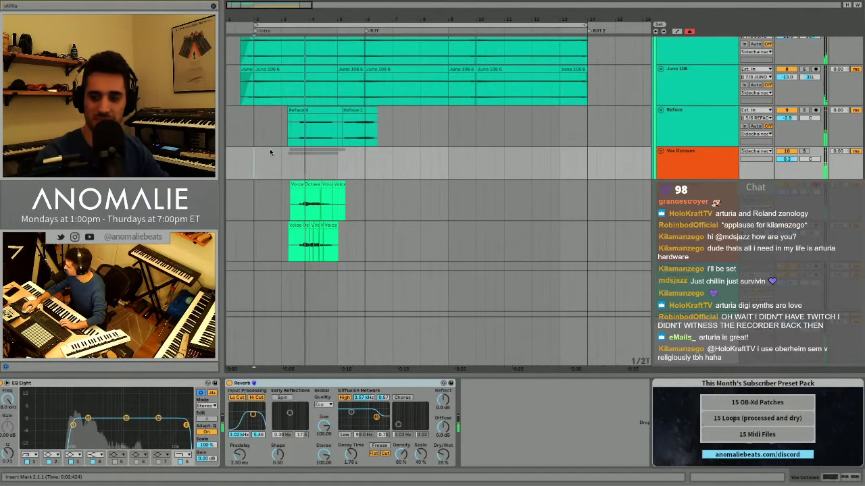
Select the Teddy Bear Pad track holding the Riff clips while playback runs on into the Riff.
scroll(277, 150, "up", 1)
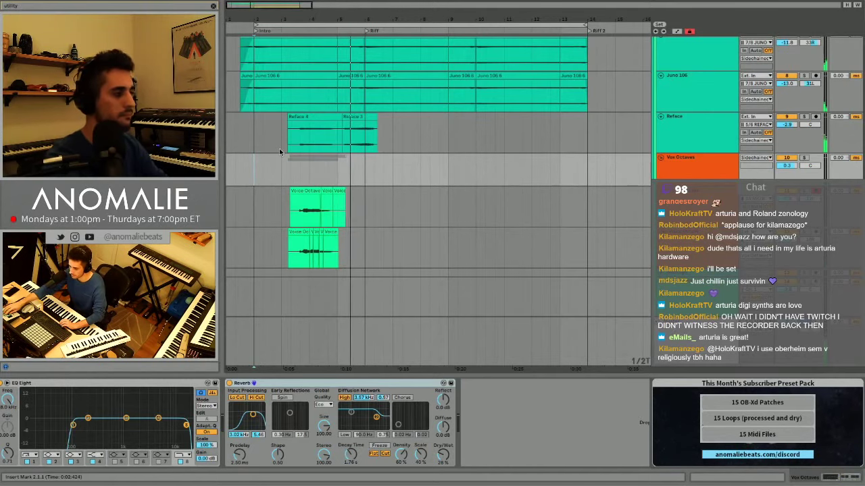
scroll(464, 79, "down", 10)
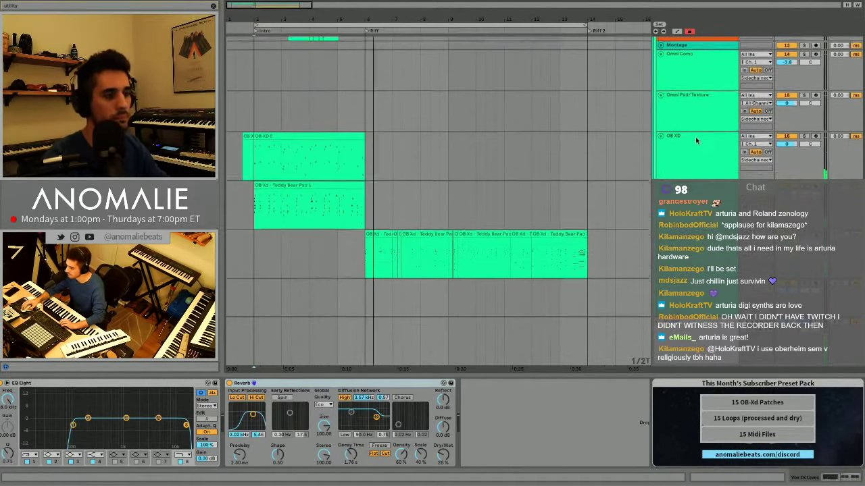
scroll(664, 163, "down", 3)
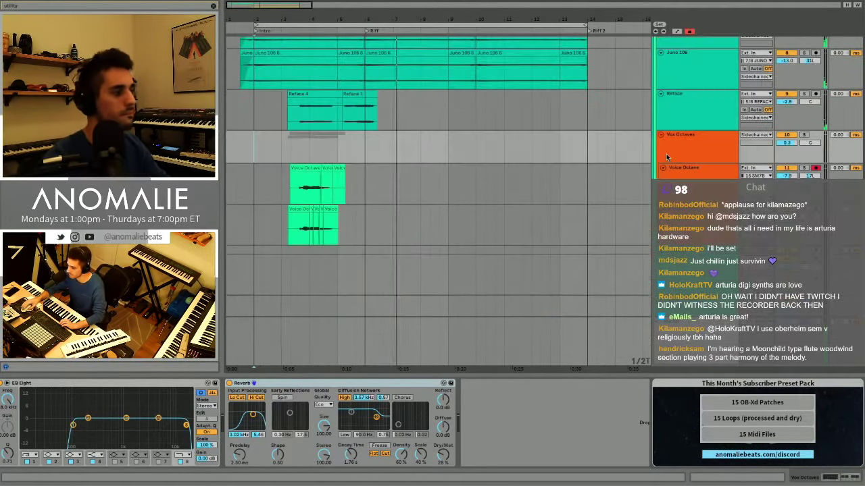
left_click(676, 173)
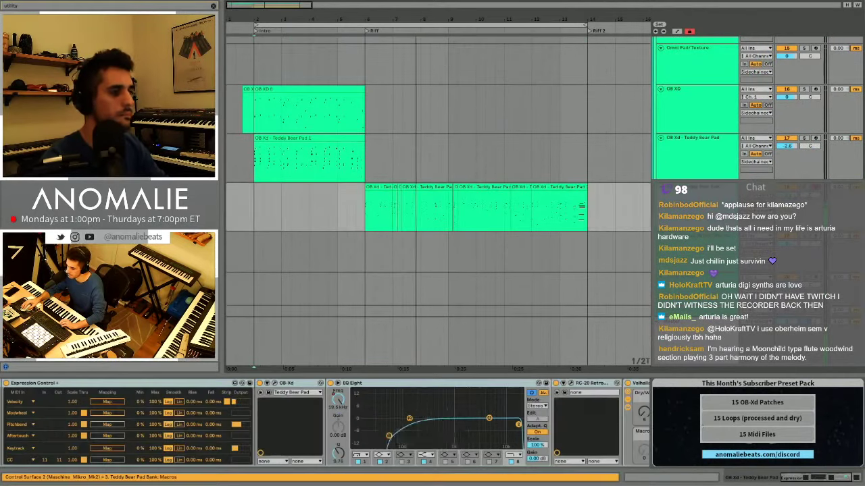
scroll(703, 135, "up", 2)
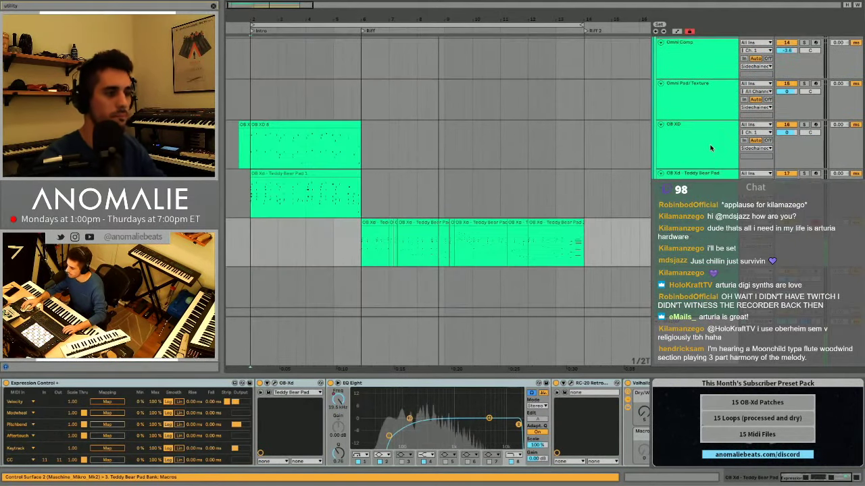
Compare the OB XD track with the Riff's Teddy Bear Pad clips and duplicate the OB XD track.
left_click(710, 148)
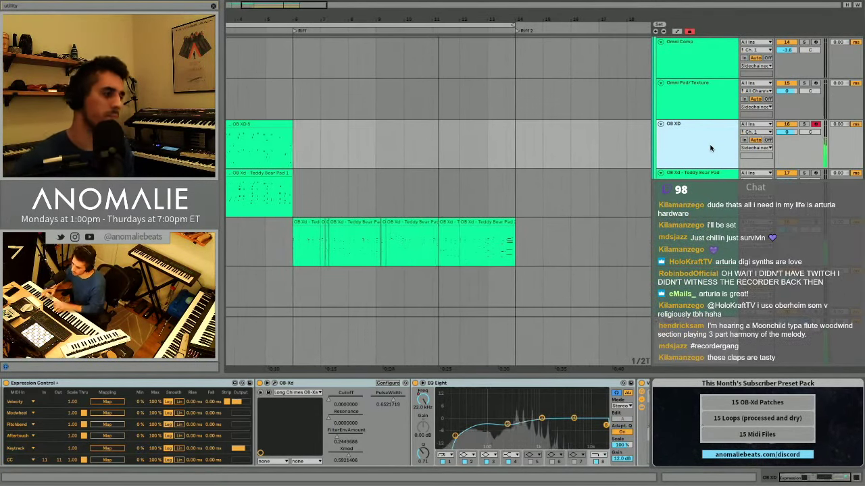
left_click(486, 223)
left_click(300, 223, "shift")
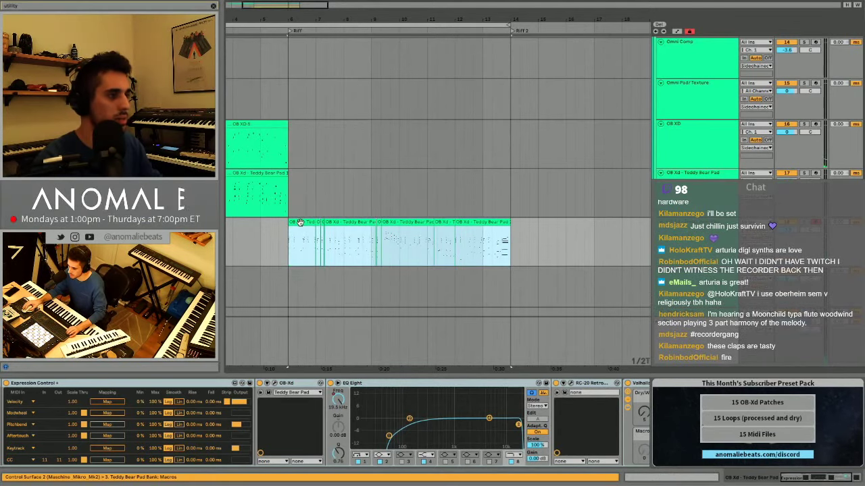
left_click(689, 132)
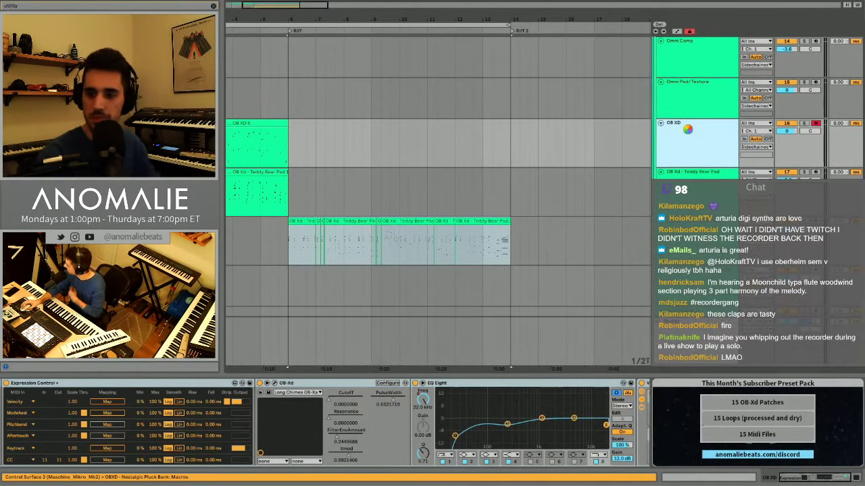
key("super+d")
Delete the Intro clips from the duplicated OB XD track and start playback from bar 6.1.1.
scroll(552, 151, "left", 3)
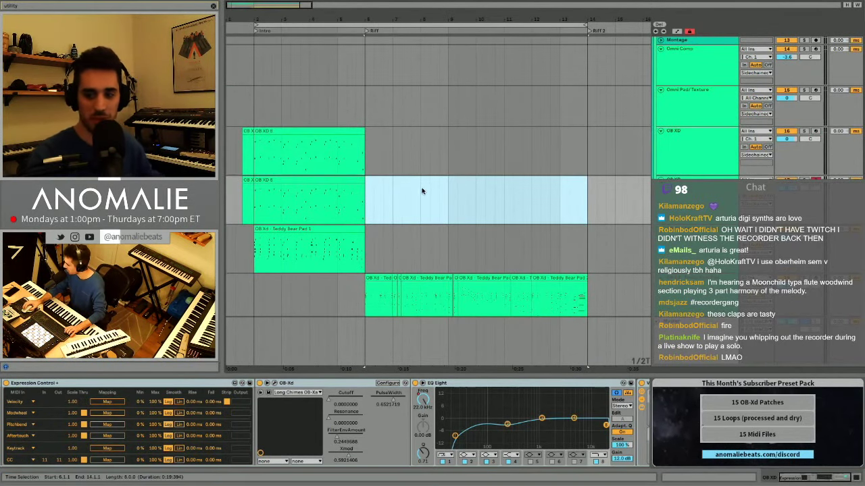
left_click_drag(438, 200, 230, 203)
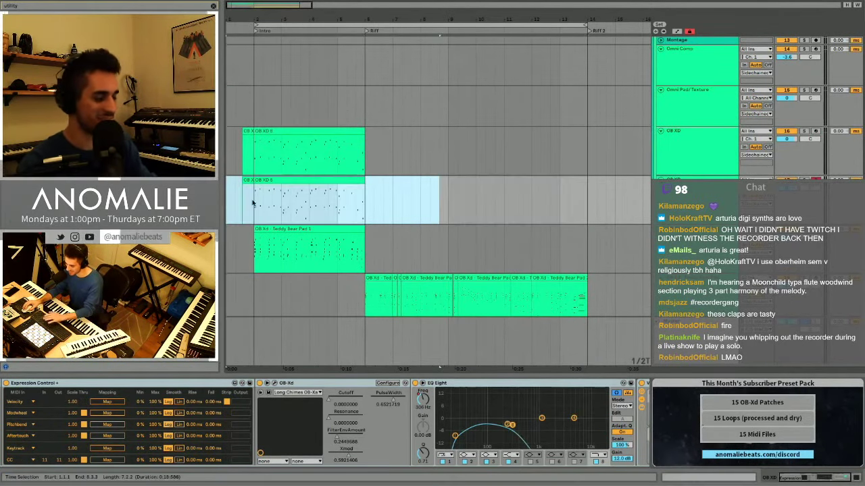
key("Delete")
left_click(367, 206)
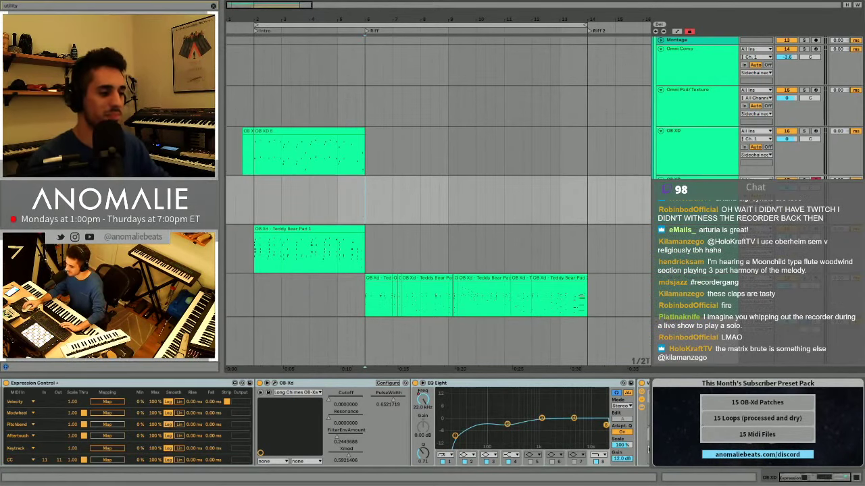
key("space")
Copy all the Riff's Teddy Bear Pad clips onto the duplicated OB XD track from bar 6.1.1 to 14.1.1.
scroll(626, 338, "down", 1)
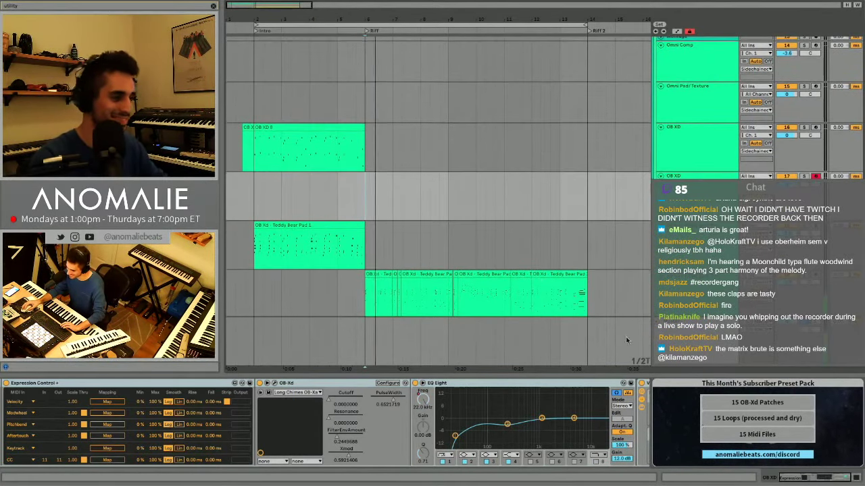
left_click_drag(574, 275, 336, 289)
left_click(386, 273, "shift")
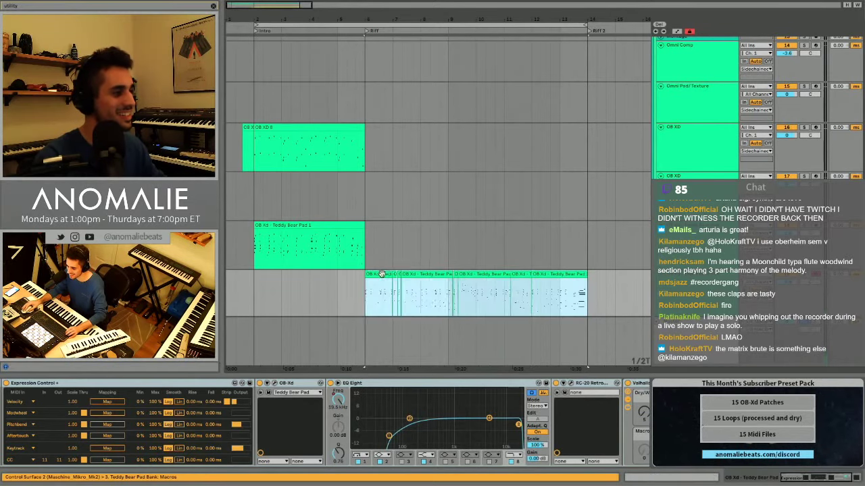
left_click_drag(382, 274, 385, 207)
Solo the duplicated OB XD track and consolidate its copied Riff clips into one clip, playing the result.
left_click(804, 176)
key("space")
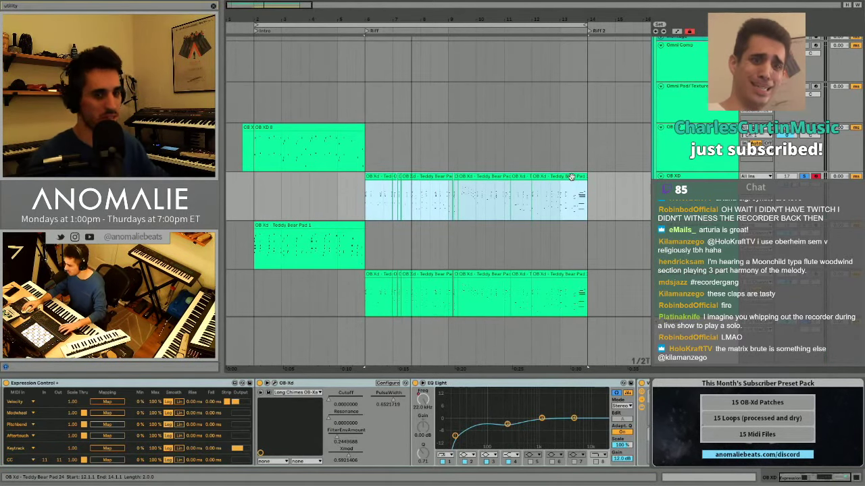
key("ctrl+j")
key("space")
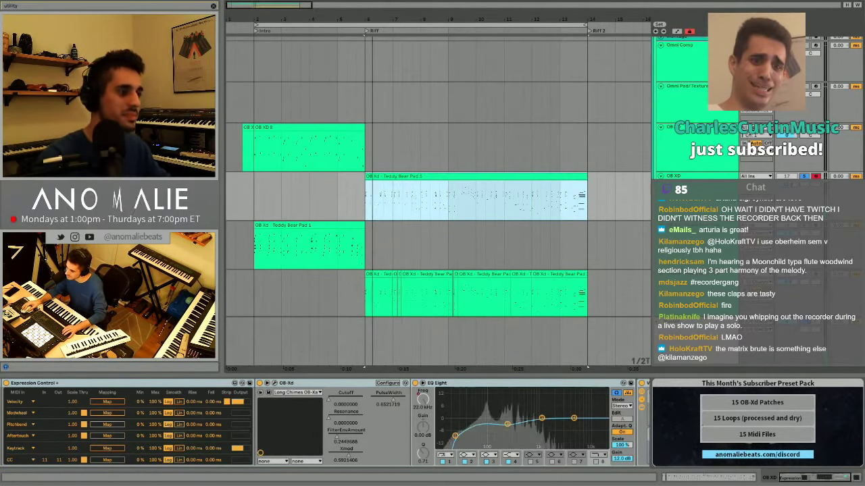
View the consolidated clip's notes and raise the low-cut frequency in the soloed OB XD track's EQ Eight to 167 Hz.
double_click(471, 173)
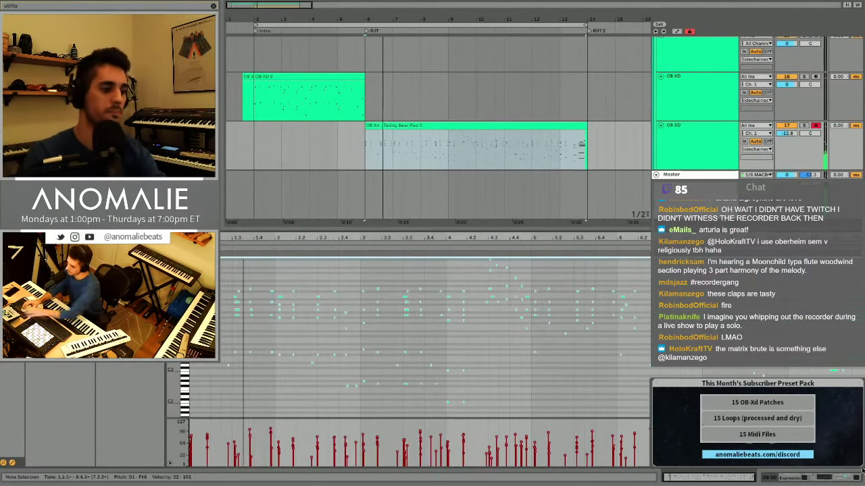
key("s")
key("shift+Tab")
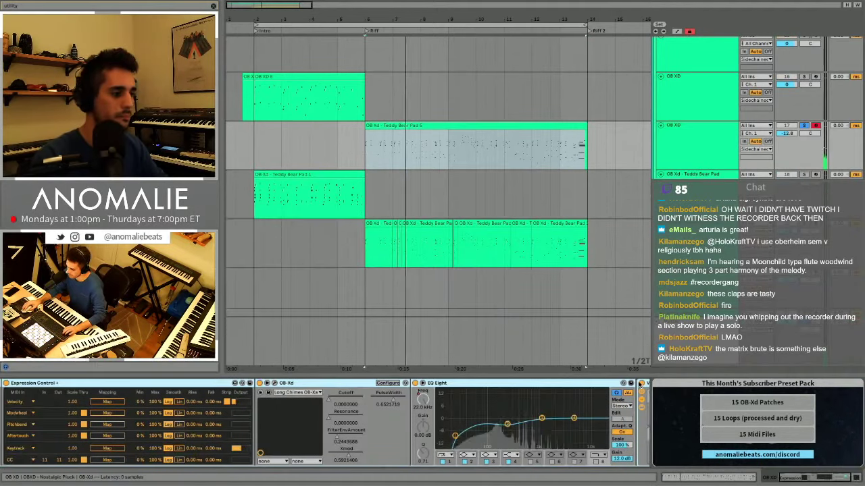
scroll(594, 412, "right", 2)
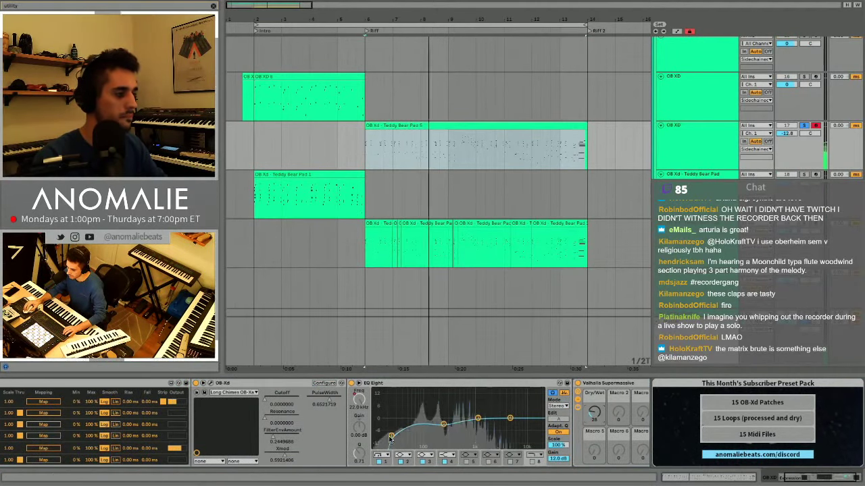
key("ctrl+alt+l")
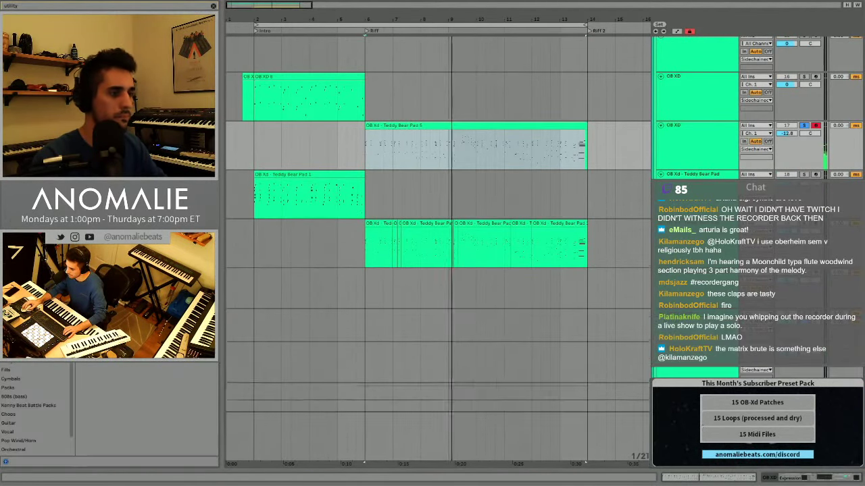
Adjust the duplicated OB XD track's volume with solo off, then solo it again and replay the Riff from bar 6.1.1.
left_click(804, 125)
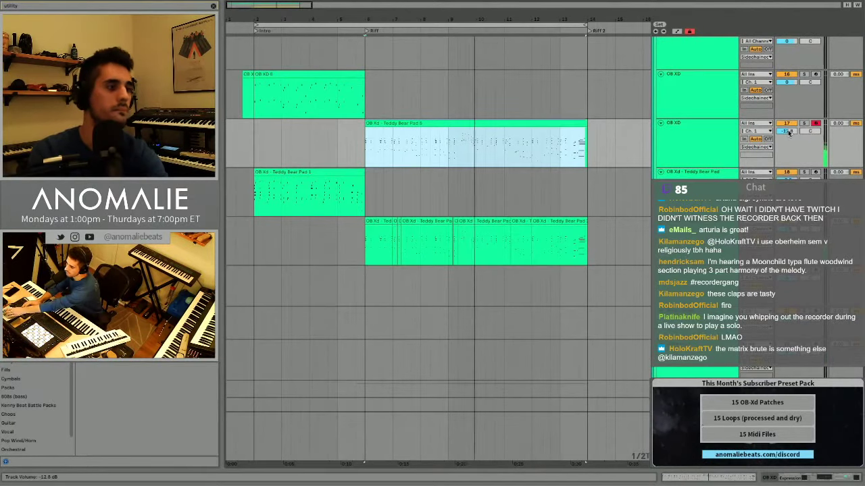
left_click_drag(787, 132, 787, 137)
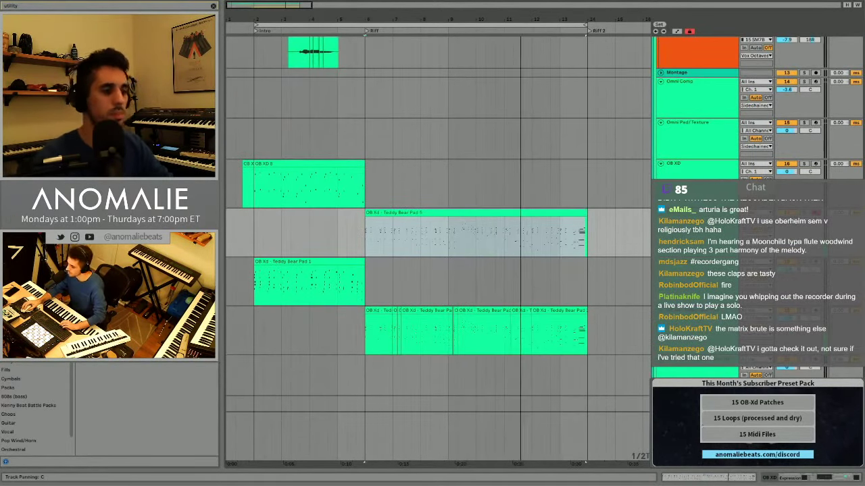
key("s")
key("space")
key("space")
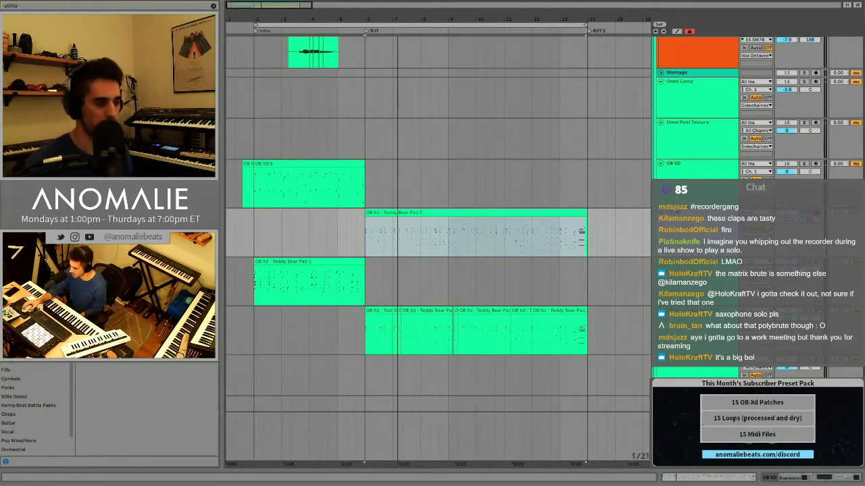
Duplicate the OB XD track with the consolidated Riff clip and open the copy's OB-Xd synth during playback.
key("ctrl+d")
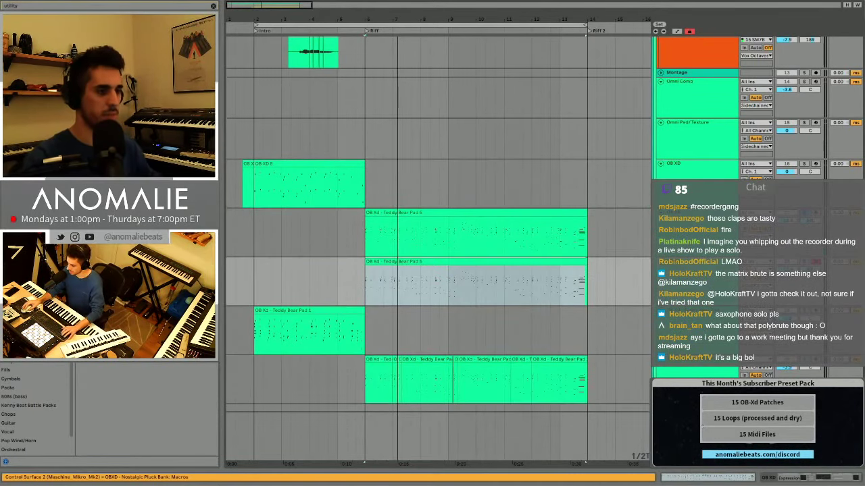
key("space")
key("shift+Tab")
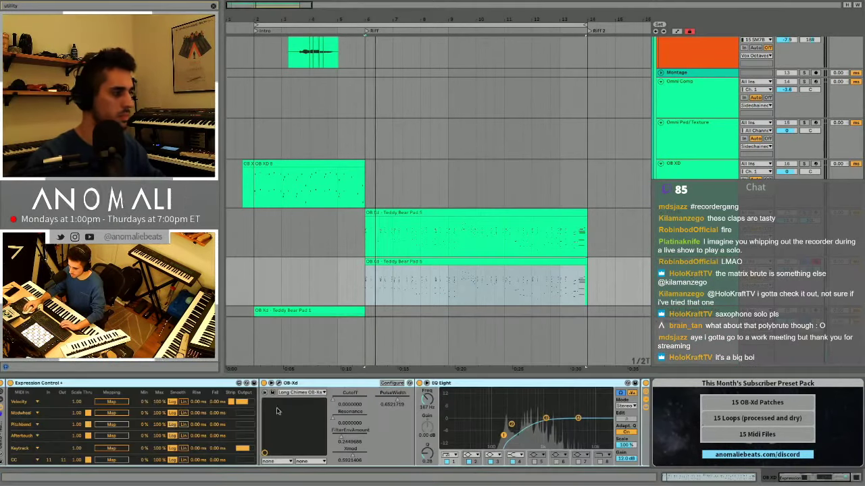
left_click(277, 384)
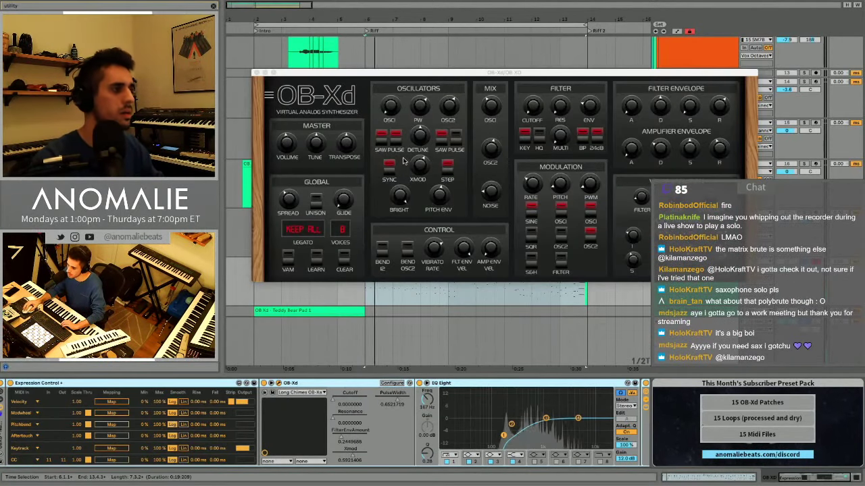
Set the copy's OB-Xd resonance to about 0.1, filter envelope amount to 0.17, cross modulation to 0.27 and pulse width to 0.09.
left_click(493, 137)
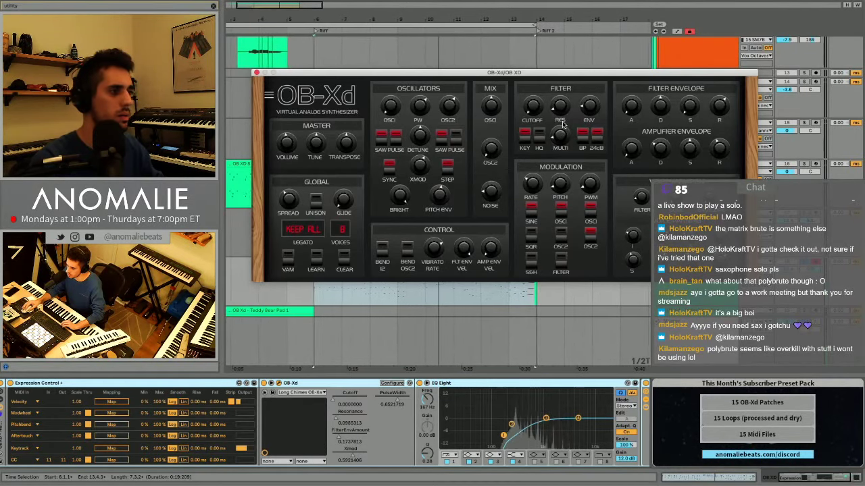
left_click_drag(418, 171, 422, 128)
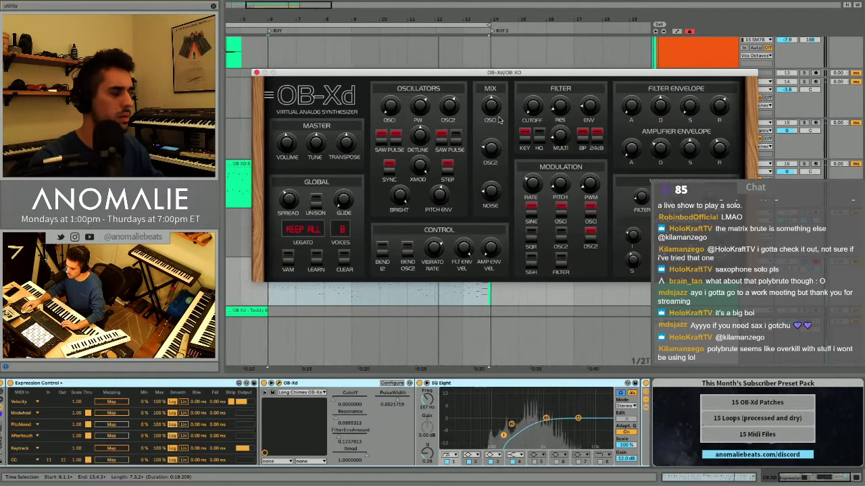
left_click_drag(418, 161, 417, 167)
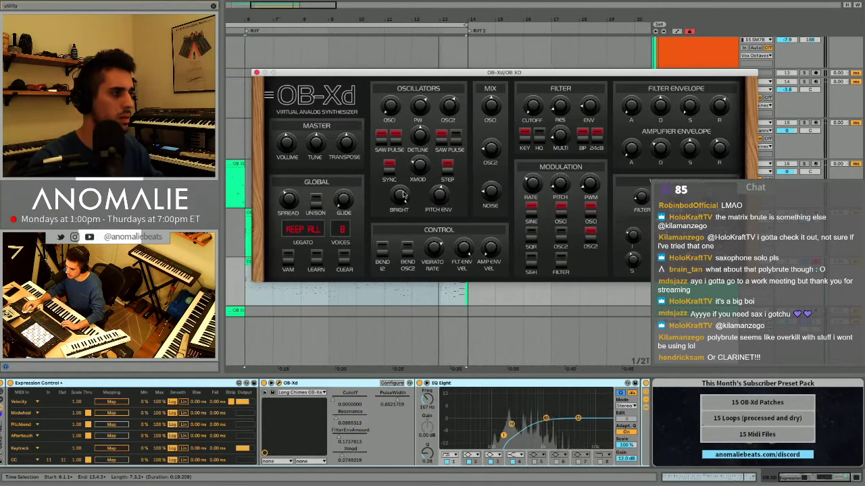
left_click_drag(420, 110, 426, 154)
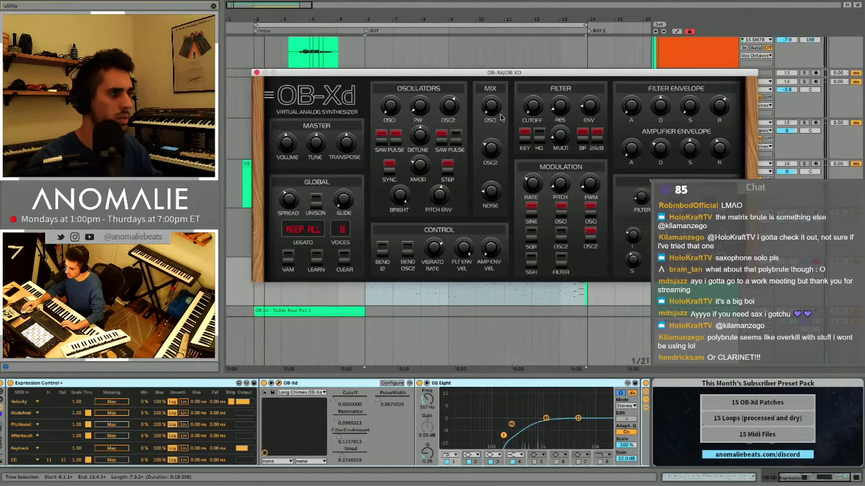
Play the Riff from bar 6.1.1 to listen to the layered OB XD tracks.
left_click(367, 54)
key("space")
key("space")
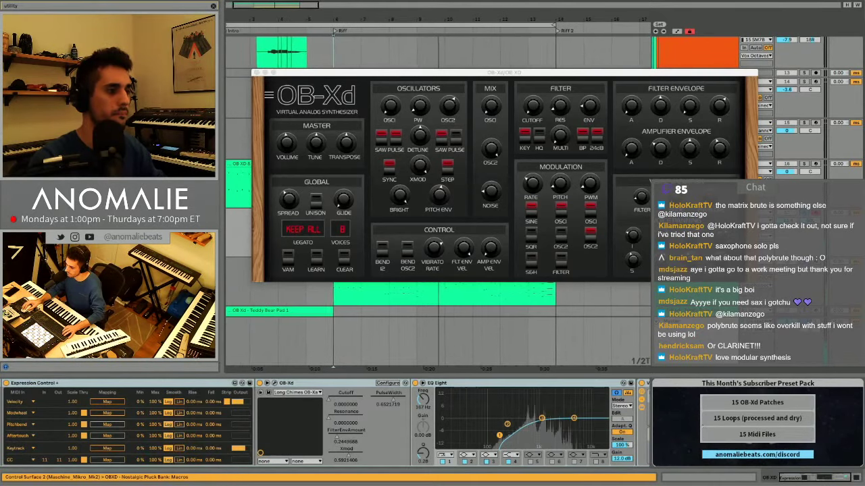
Close the OB-Xd synth window and replay the Riff to hear the layered OB XD tracks.
left_click(259, 73)
key("space")
key("space")
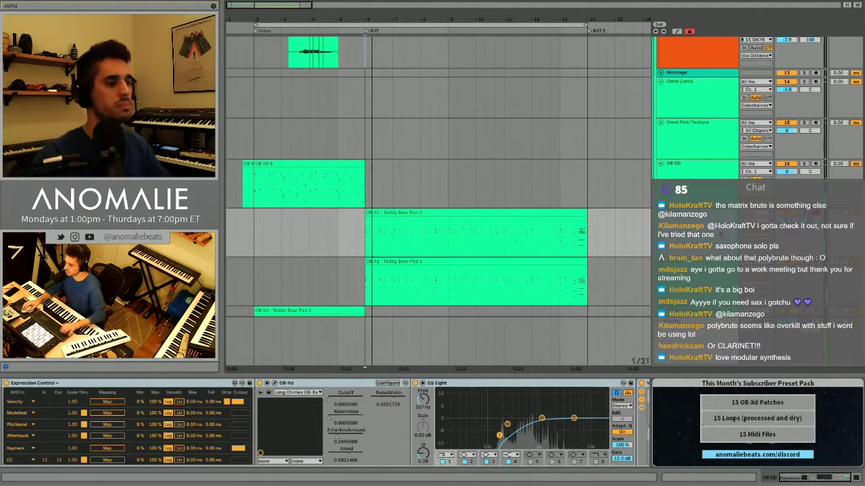
key("Down")
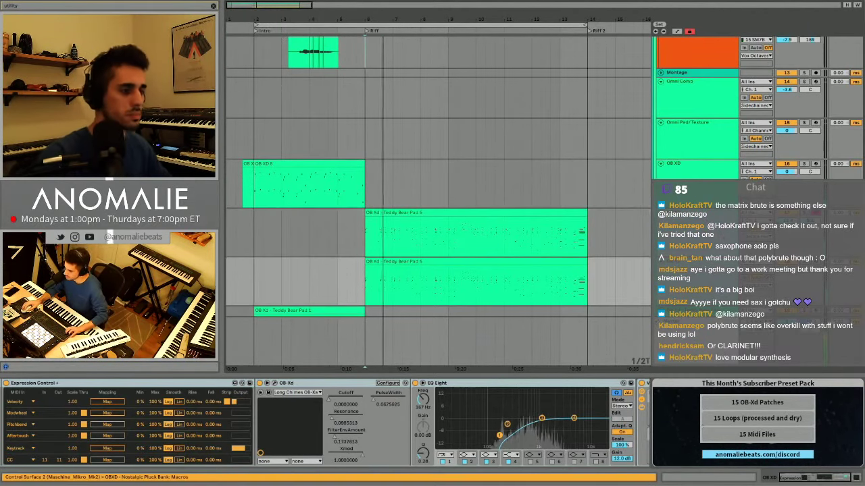
Play from the Intro's start and lower the two layered OB XD Riff tracks together to -13.6 dB and -4.4 dB.
left_click(253, 133)
key("Down")
key("Down")
key("Down")
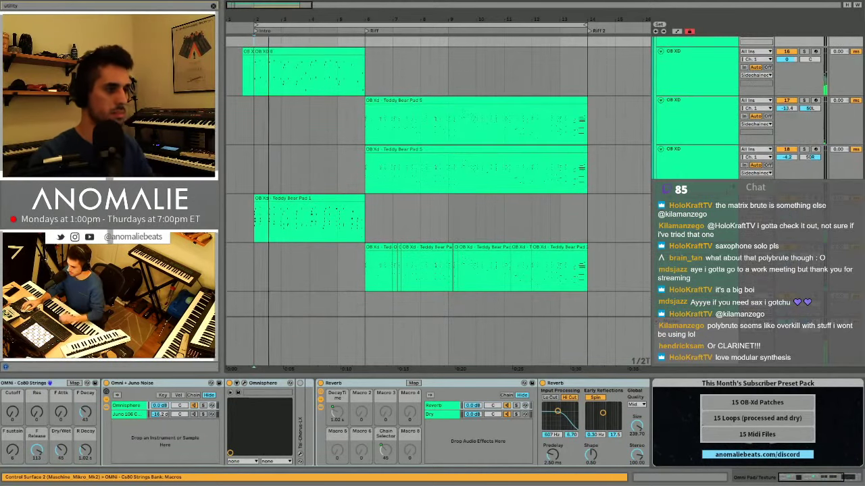
left_click(692, 125)
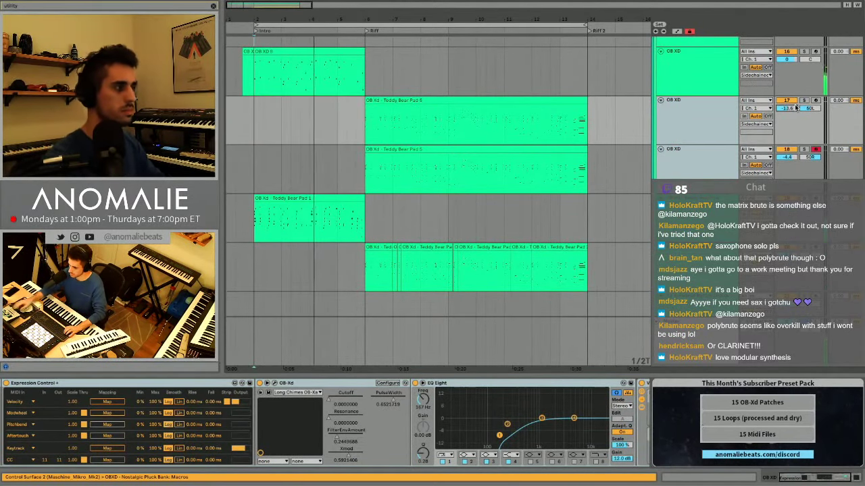
Set the insert mark at 6.1.1 on the OB XD track holding the Intro clip and play the Riff.
scroll(681, 92, "up", 5)
scroll(681, 91, "down", 3)
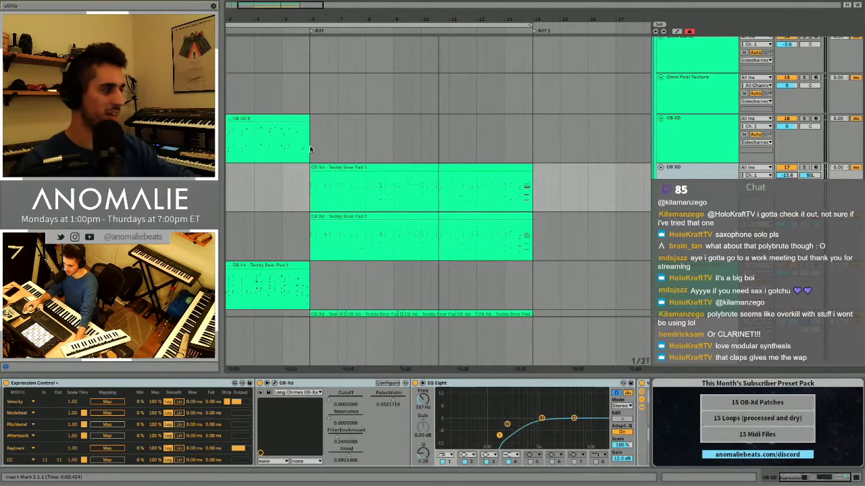
left_click(315, 138)
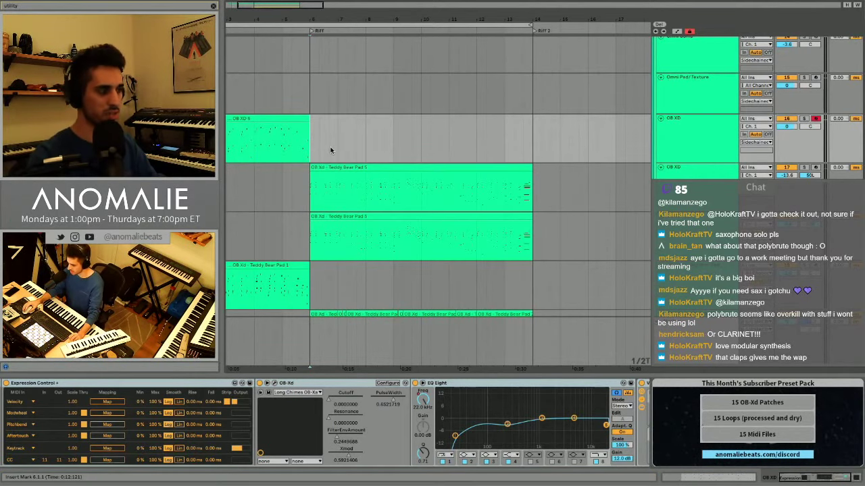
scroll(347, 137, "down", 2)
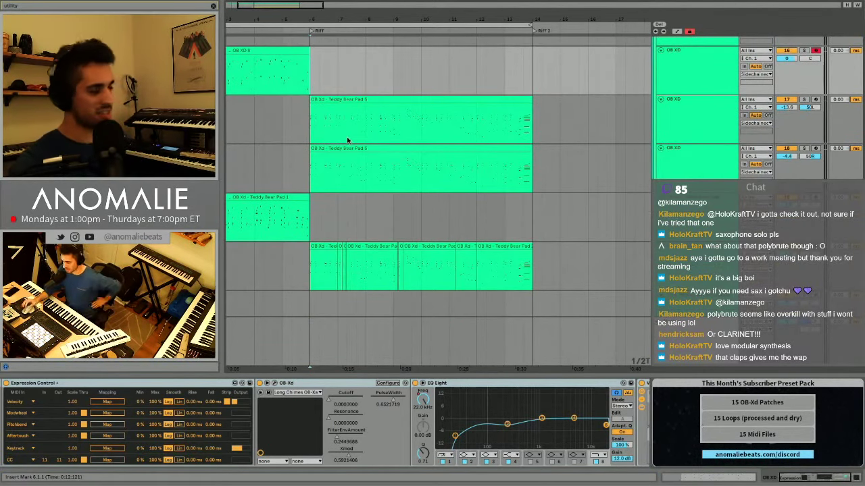
scroll(347, 137, "up", 3)
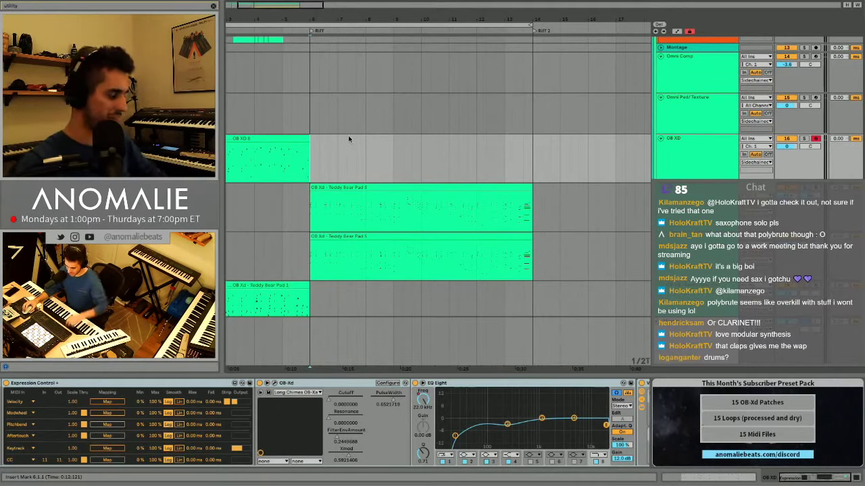
scroll(375, 129, "left", 2)
scroll(373, 130, "up", 1)
key("space")
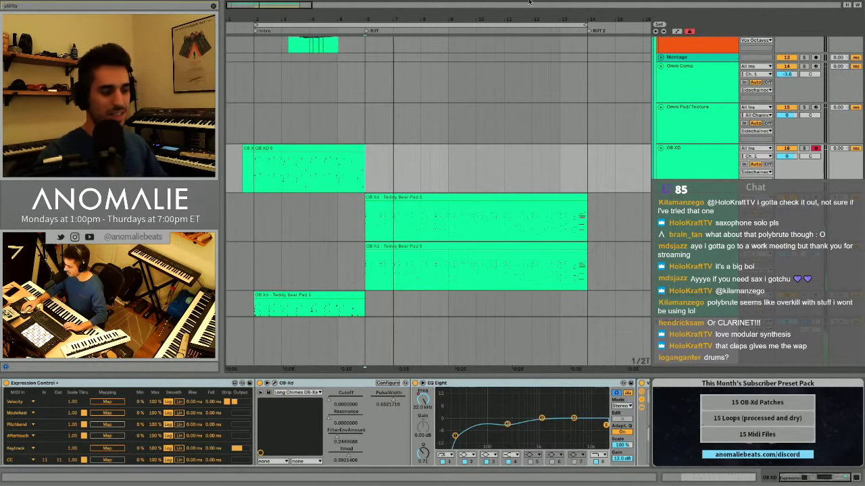
Examine the Main Kit and Addictive Kit tracks in the DRUMS group while the song plays.
scroll(516, 189, "down", 3)
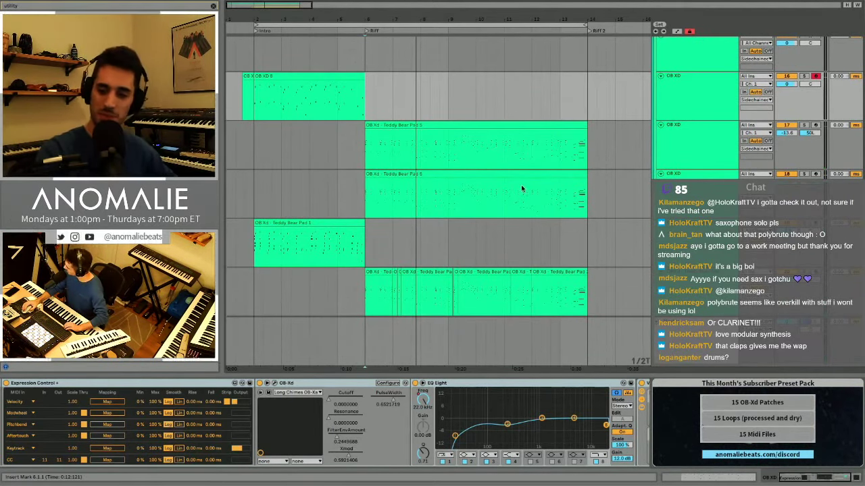
scroll(513, 193, "down", 10)
scroll(608, 173, "down", 10)
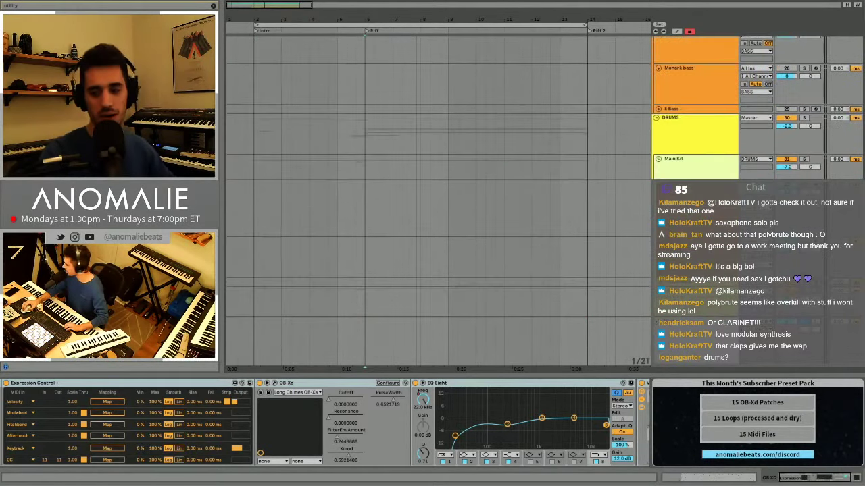
scroll(623, 168, "up", 2)
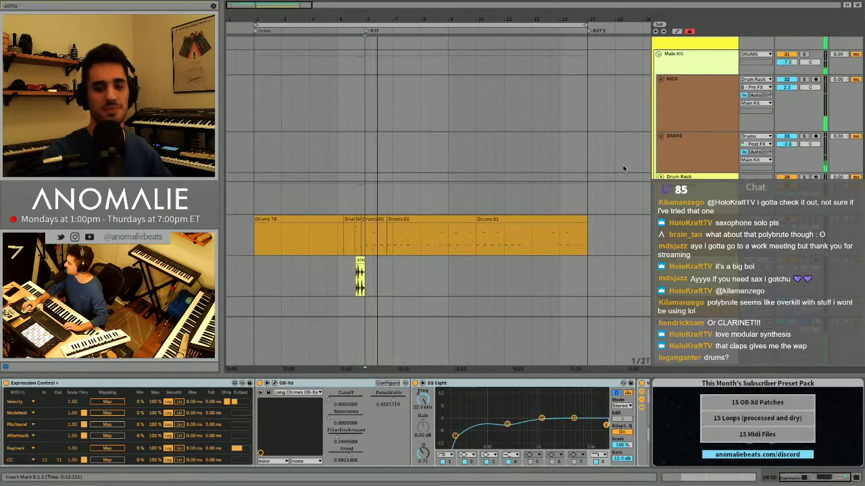
scroll(627, 166, "down", 8)
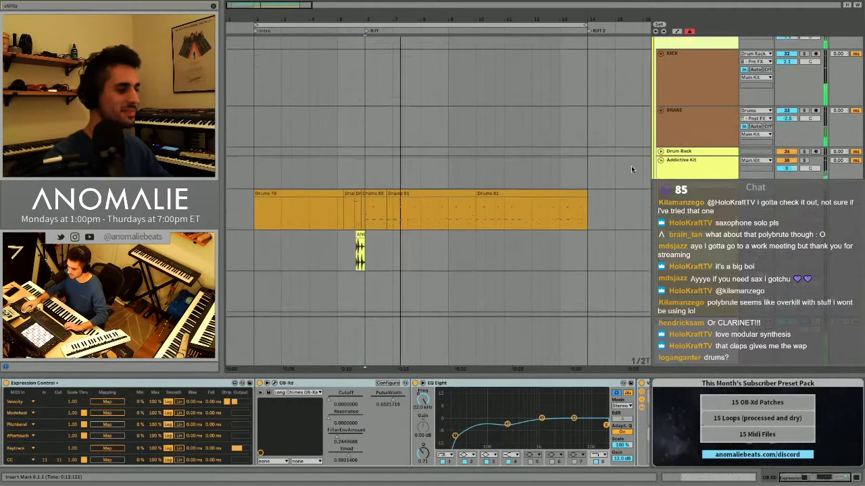
scroll(593, 178, "up", 7)
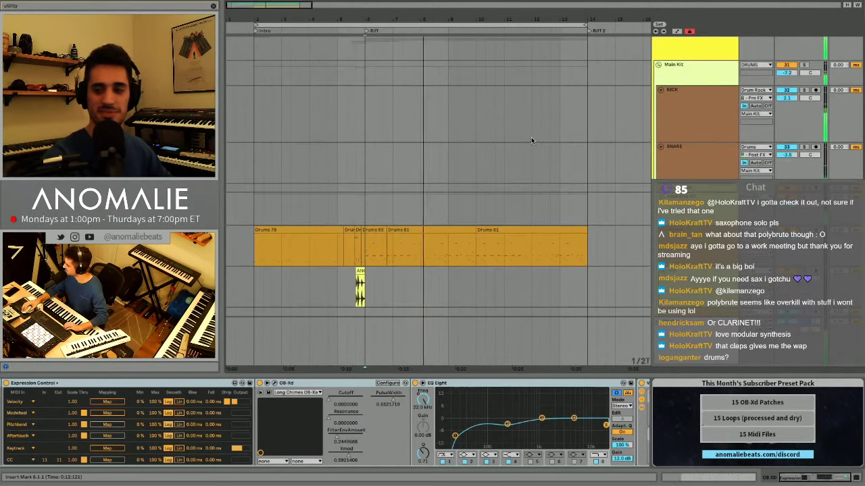
scroll(531, 140, "up", 2)
scroll(531, 140, "down", 2)
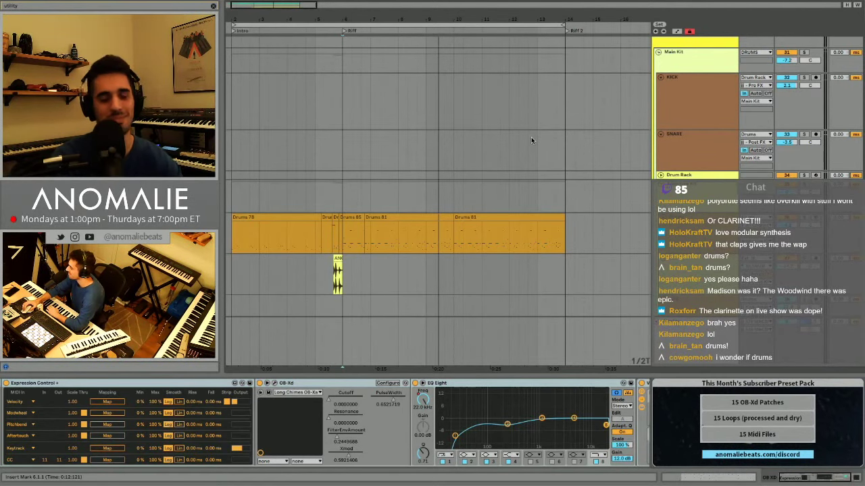
Place the insert mark on the SNARE track at the Riff's start and check the drum parts below it.
left_click(343, 153)
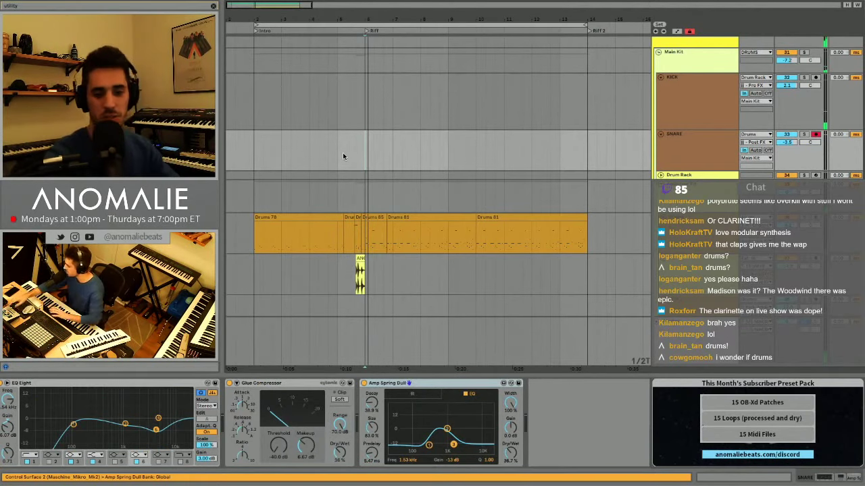
scroll(377, 147, "down", 3)
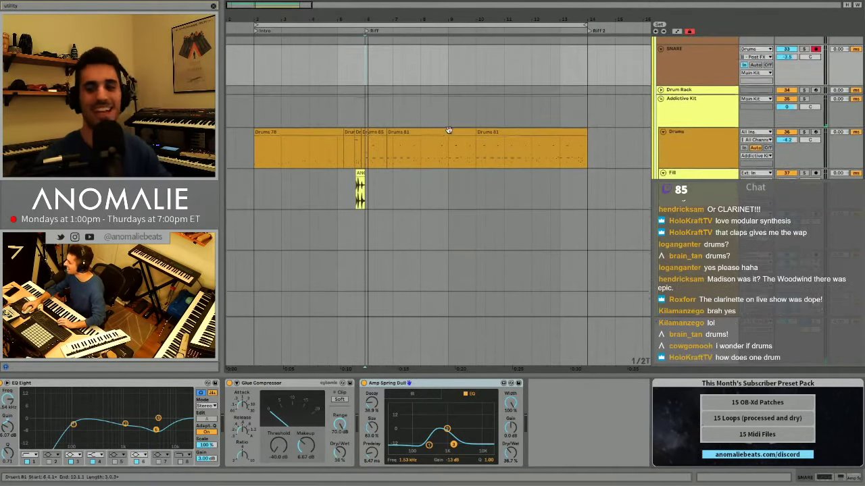
scroll(507, 137, "up", 2)
scroll(702, 170, "down", 2)
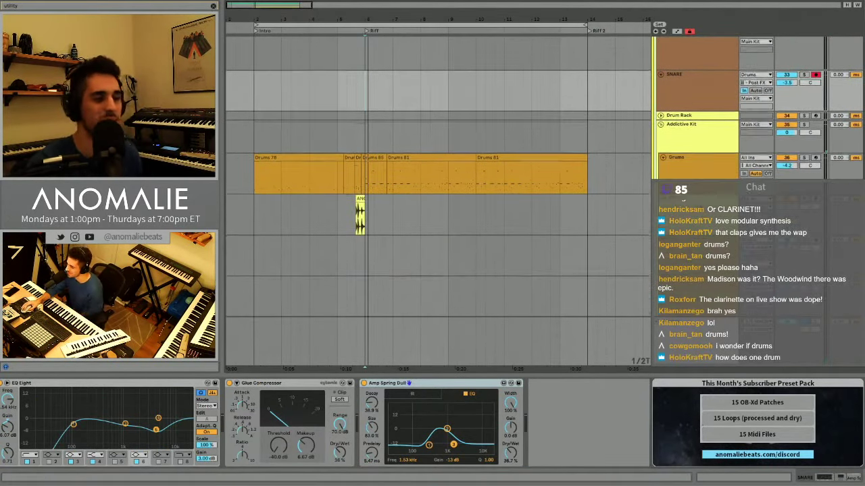
Open the Addictive Drums 2 plug-in from its chain in the Drums track's Addictive Drums rack.
left_click(701, 156)
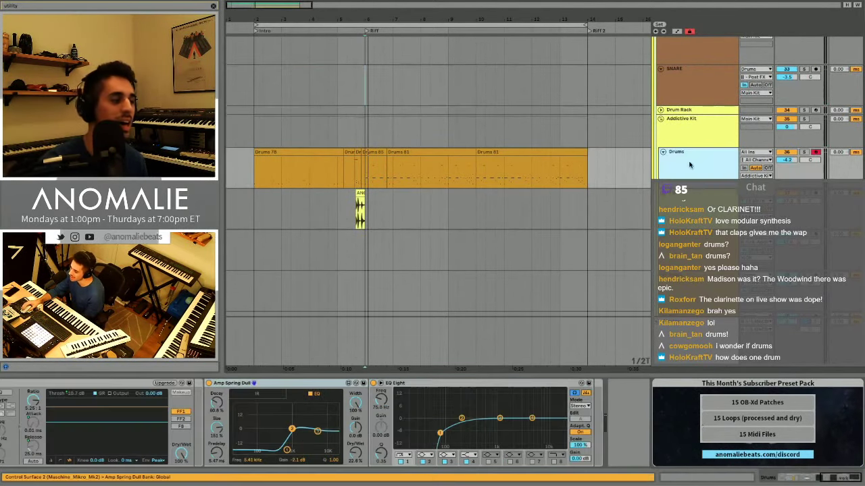
left_click(94, 394)
scroll(96, 402, "left", 15)
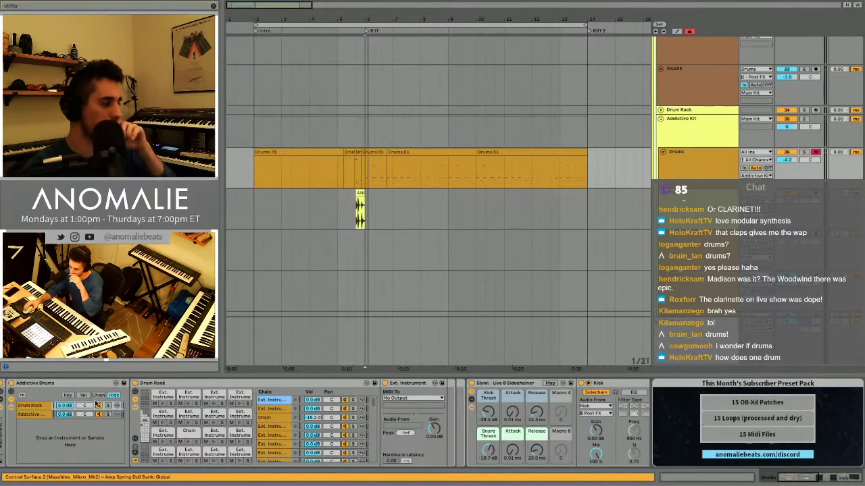
left_click(30, 415)
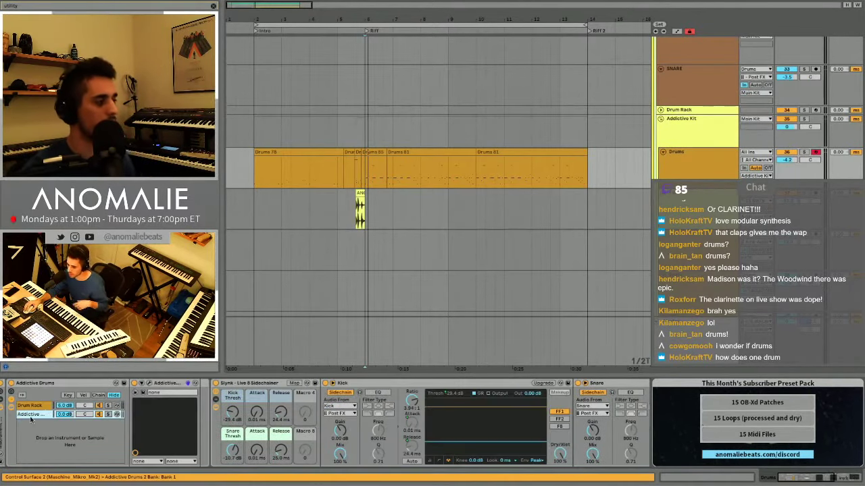
left_click(150, 384)
left_click_drag(227, 28, 417, 24)
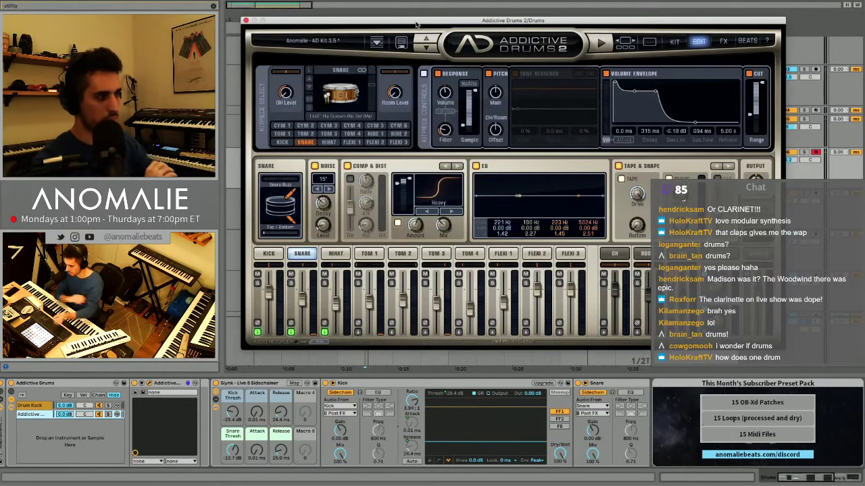
Close the Addictive Drums 2 window and show the Drum Rack chain of the Drums track's rack.
left_click(245, 21)
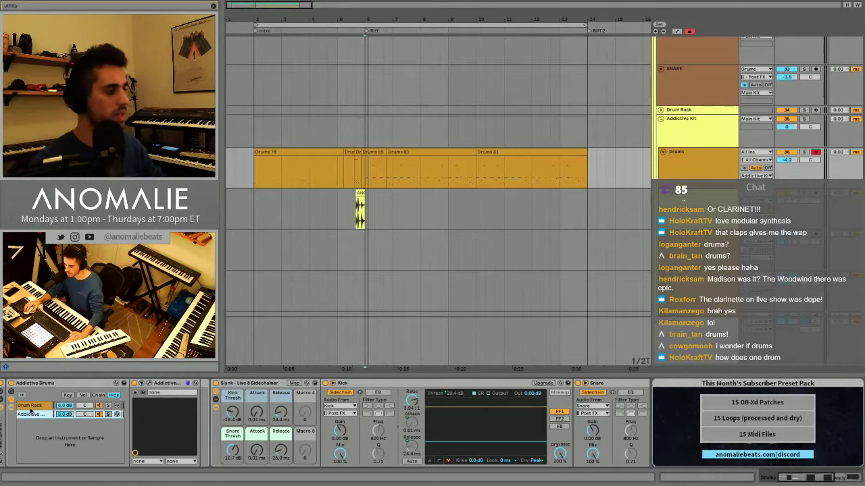
left_click(29, 407)
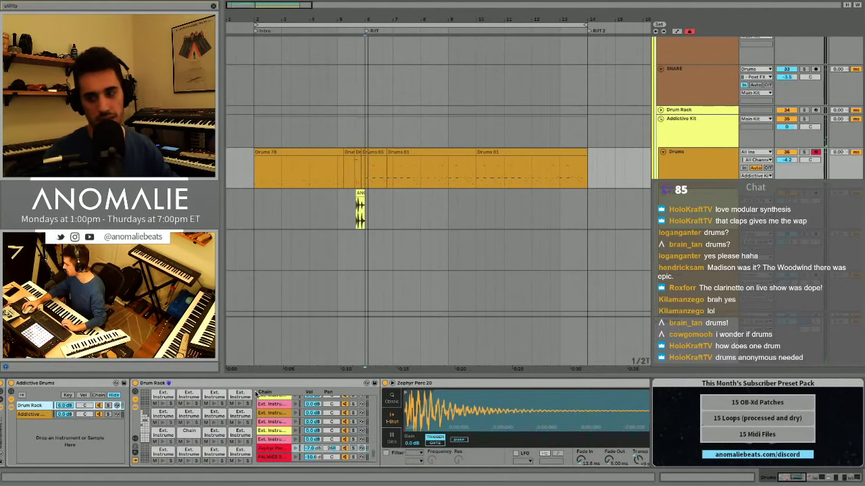
left_click(721, 174)
scroll(722, 173, "down", 3)
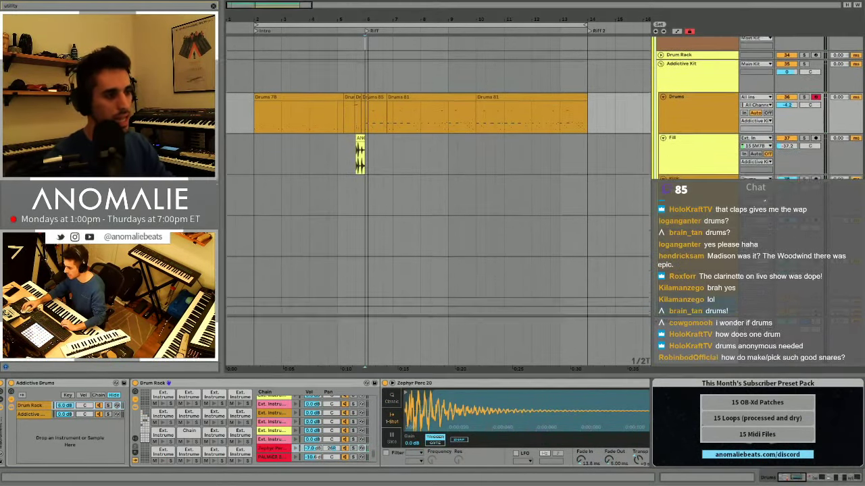
Show the Addictive Kit's Snare track devices and select its Amp Spring Dull reverb.
left_click(699, 166)
left_click(700, 205)
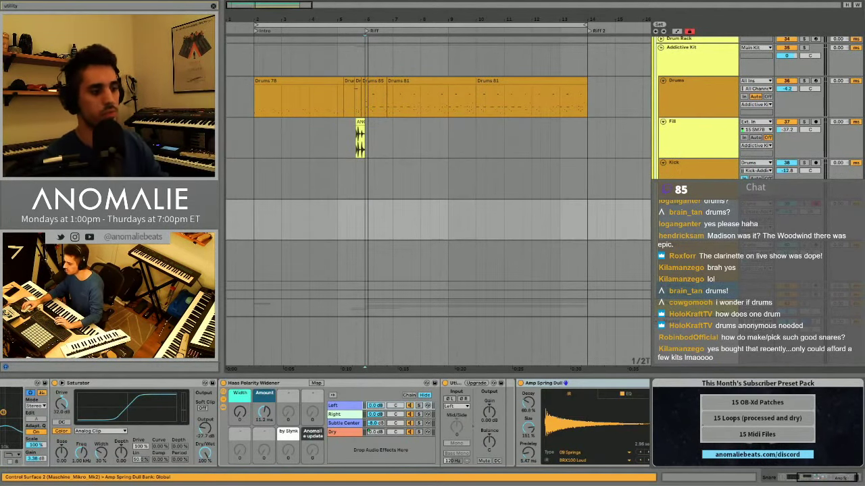
left_click(556, 385)
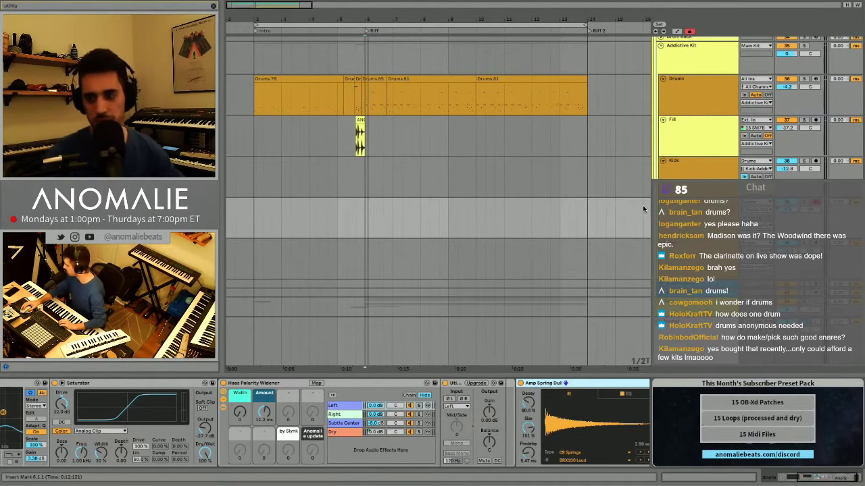
Look over the DRUMS group's routing from the Addictive Kit tracks up to the Main Kit and bass tracks.
scroll(638, 203, "up", 3)
scroll(643, 210, "up", 1)
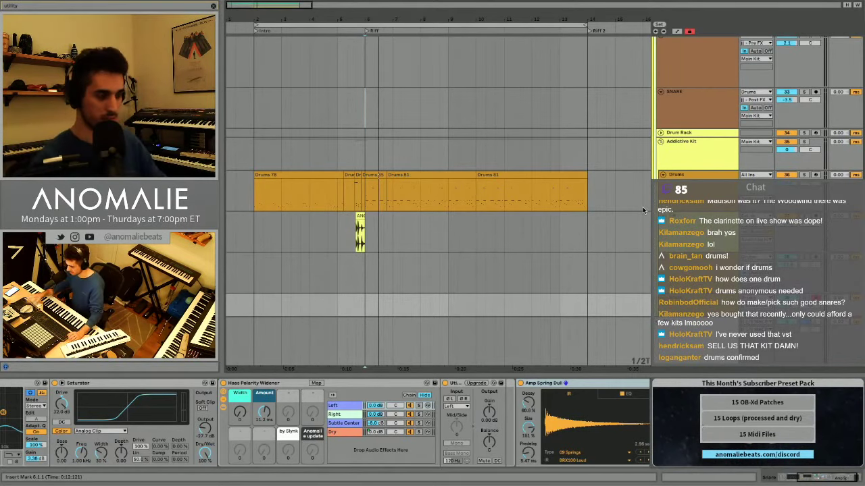
scroll(643, 210, "up", 4)
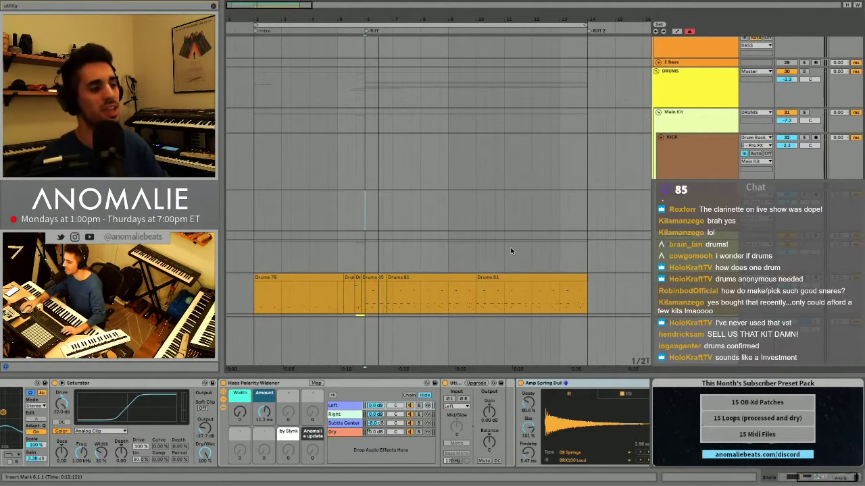
scroll(511, 251, "down", 8)
scroll(511, 250, "up", 5)
scroll(511, 250, "down", 1)
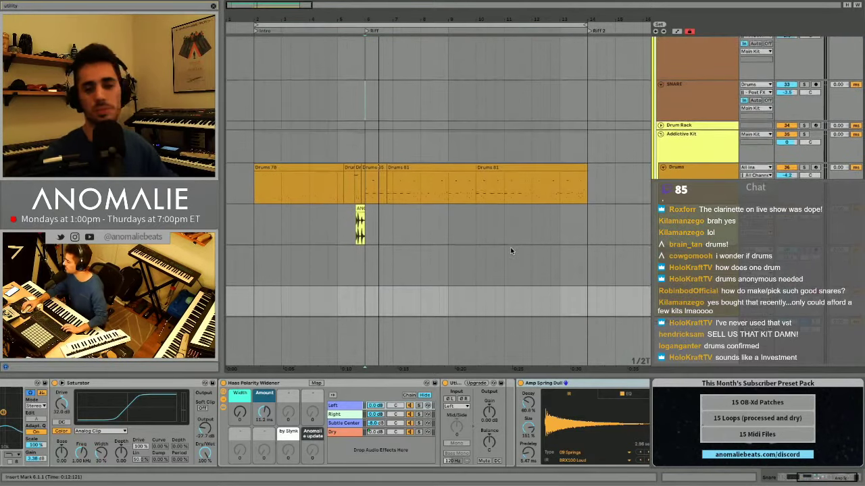
scroll(511, 251, "up", 3)
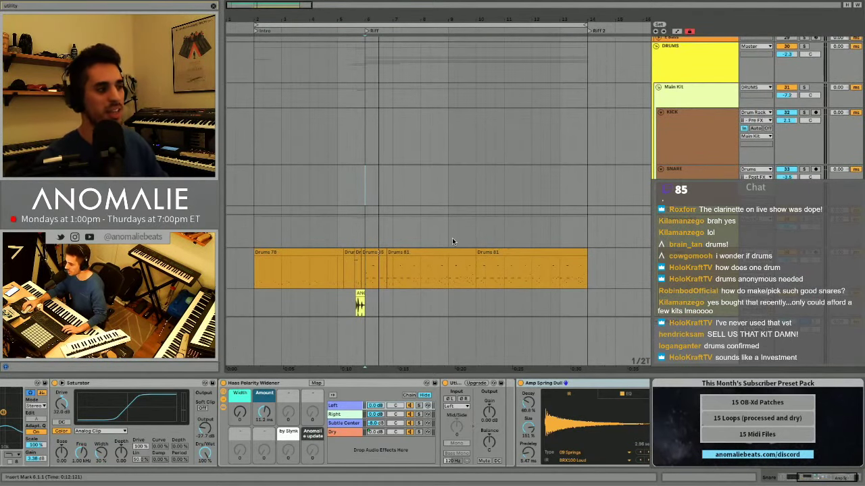
scroll(452, 241, "up", 3)
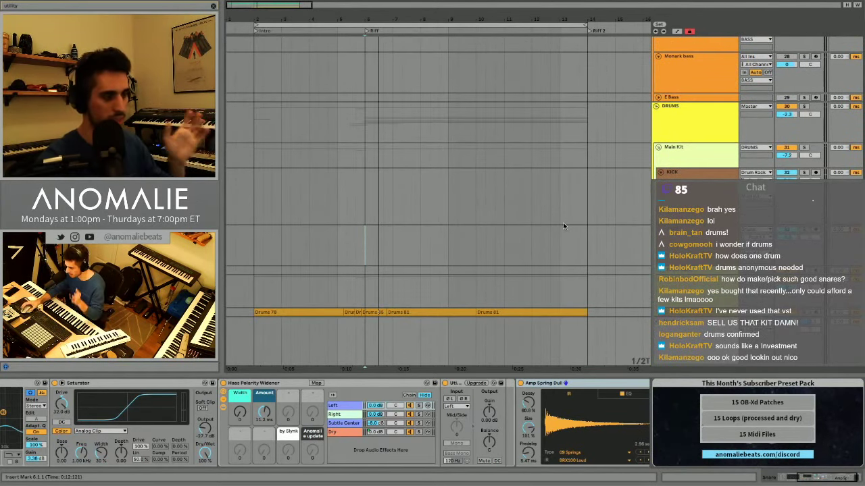
scroll(564, 226, "up", 1)
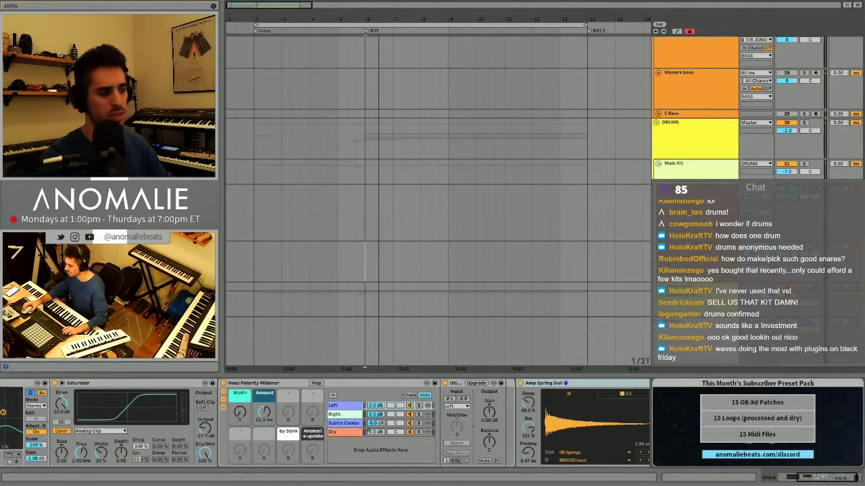
Examine the Snare track's Frequency Shifter, EQ Eight and Saturator, and return to the Drums track's devices.
scroll(173, 383, "left", 5)
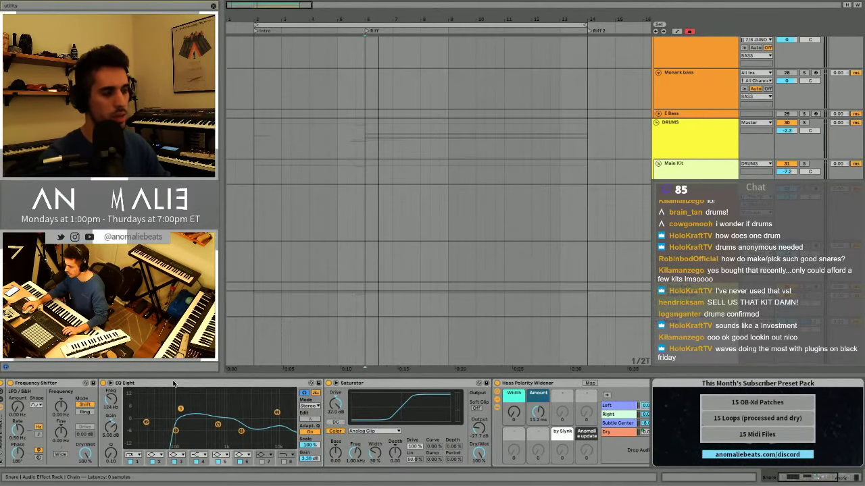
scroll(639, 207, "down", 3)
left_click(696, 248)
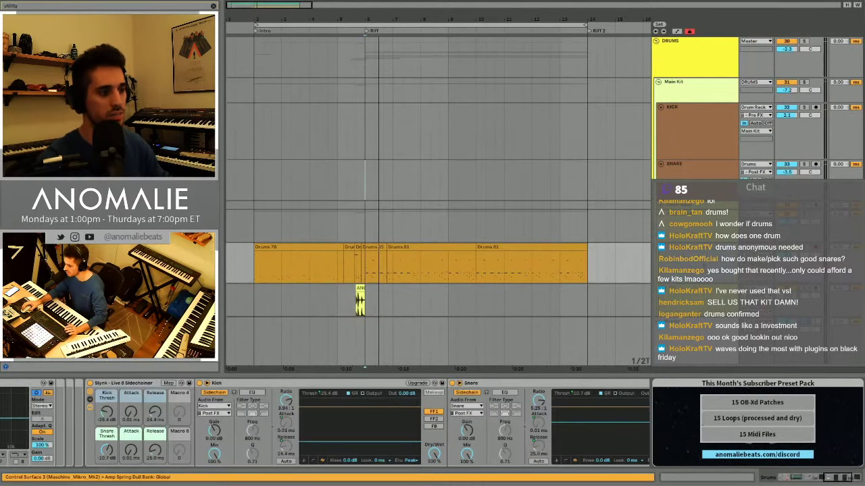
Show the Addictive Drums chain of the Drums track's rack, view the Addictive Drums 2 window and close it.
scroll(135, 385, "left", 20)
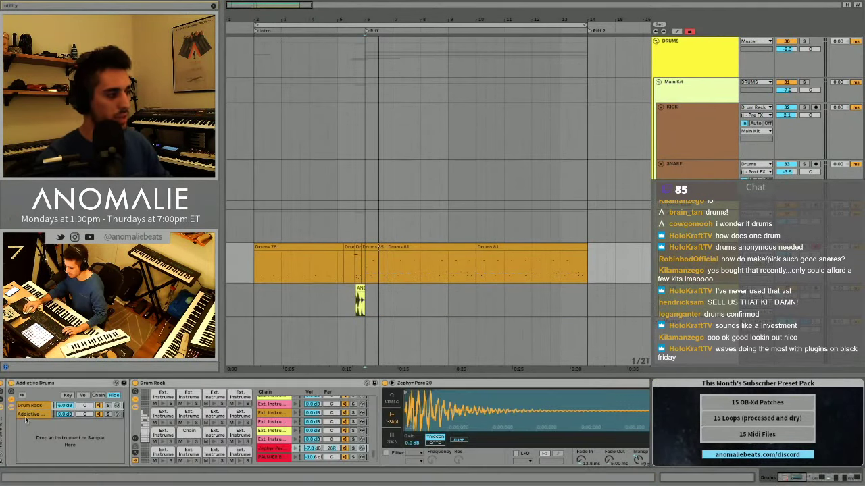
left_click(149, 384)
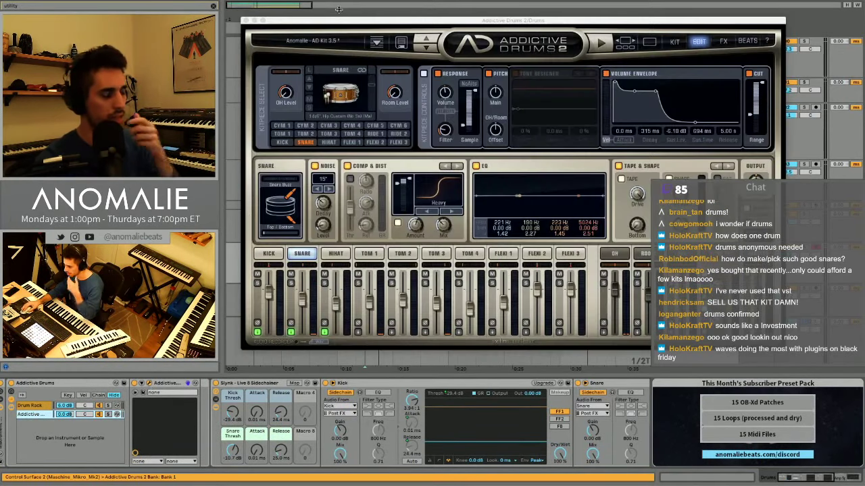
left_click(247, 22)
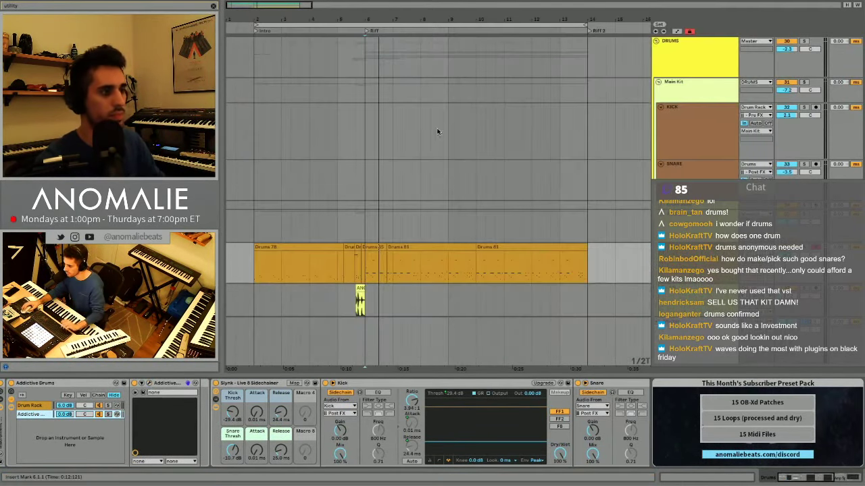
Play the Riff with the device view hidden and go from the drum tracks up to the Omni Pad/Texture track.
scroll(455, 232, "up", 1)
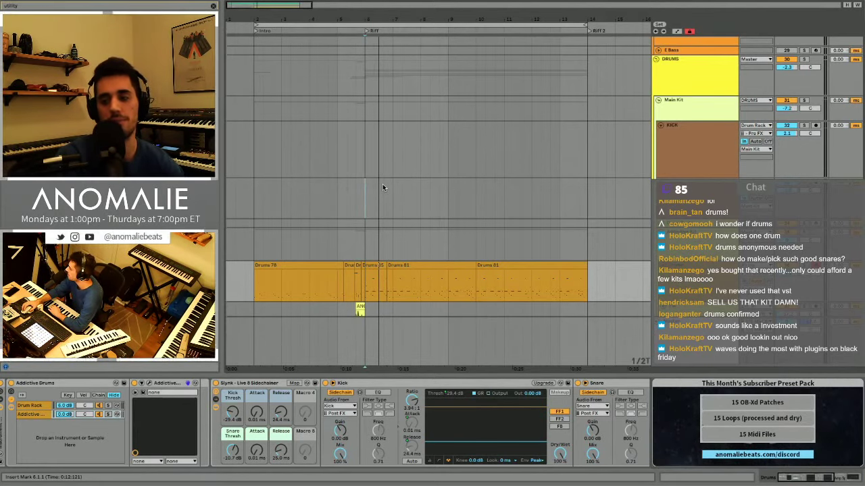
key("space")
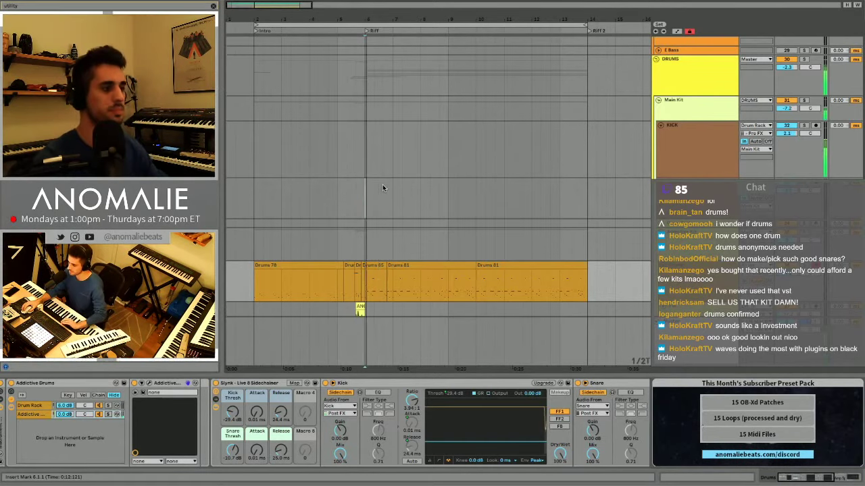
key("super+alt+l")
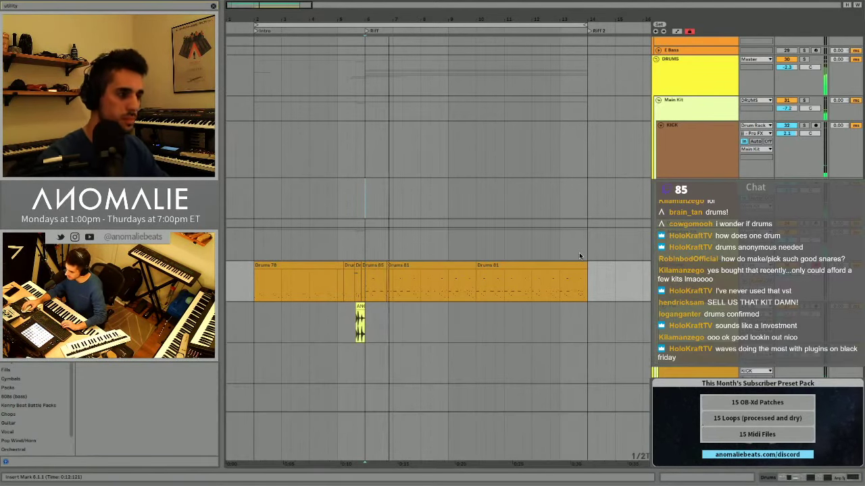
scroll(588, 249, "up", 10)
scroll(438, 249, "up", 3)
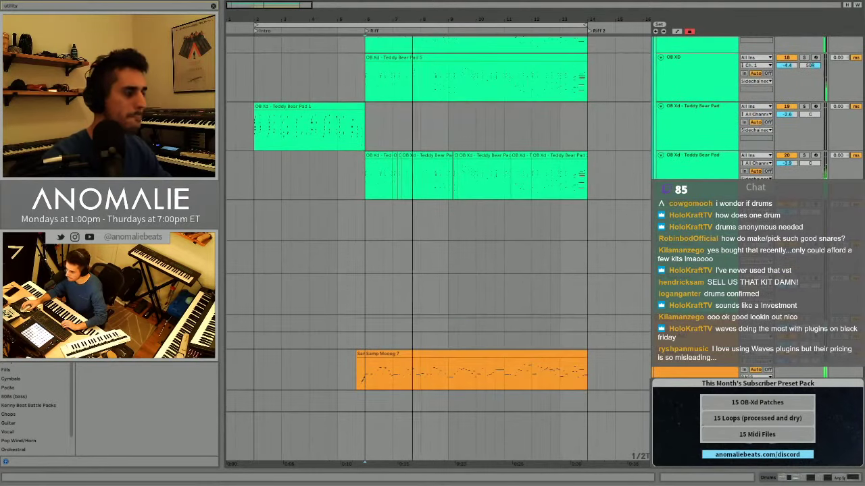
scroll(439, 249, "up", 3)
scroll(439, 248, "up", 8)
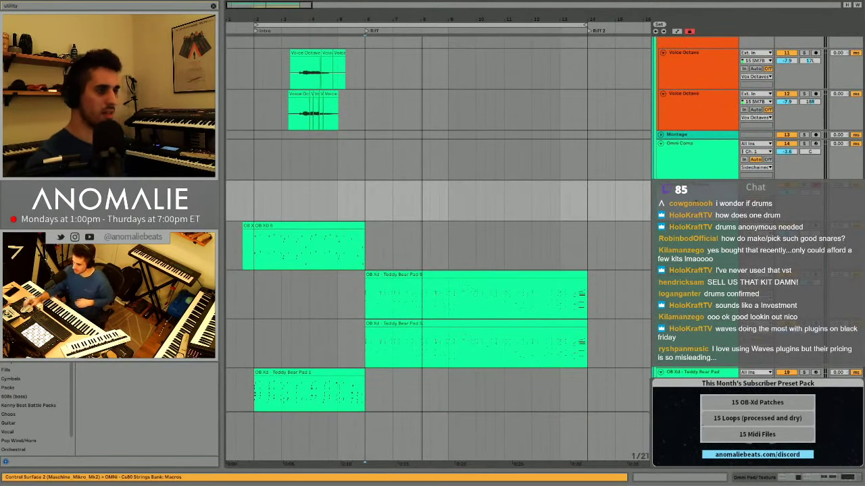
Insert a MIDI track below Omni Pad/Texture and an audio track named Mon - FM Wooden Keys beneath it.
key("ctrl+shift+t")
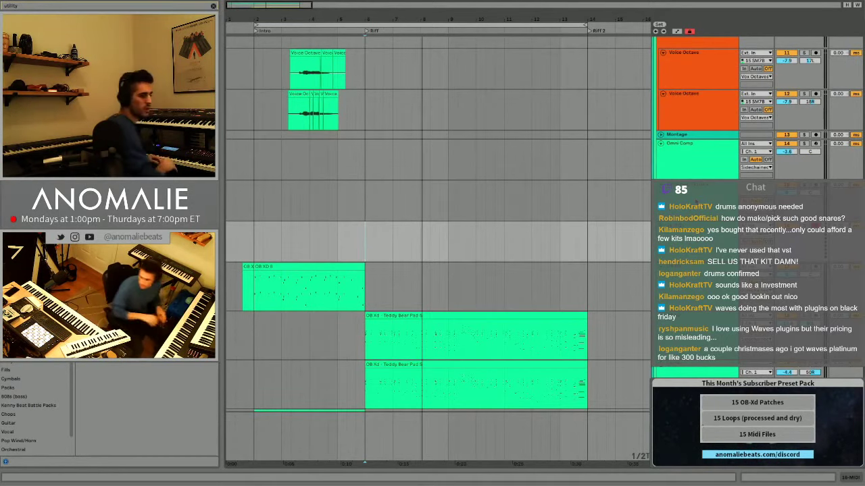
scroll(438, 222, "down", 5)
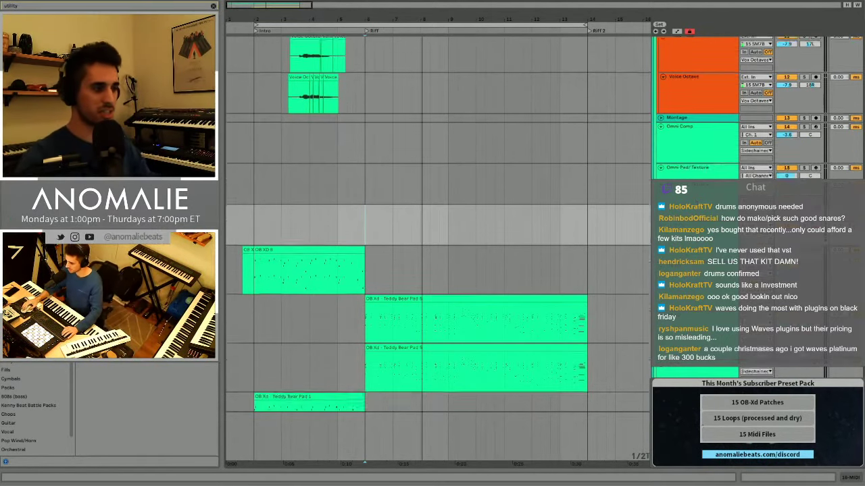
scroll(438, 223, "up", 3)
left_click(681, 172)
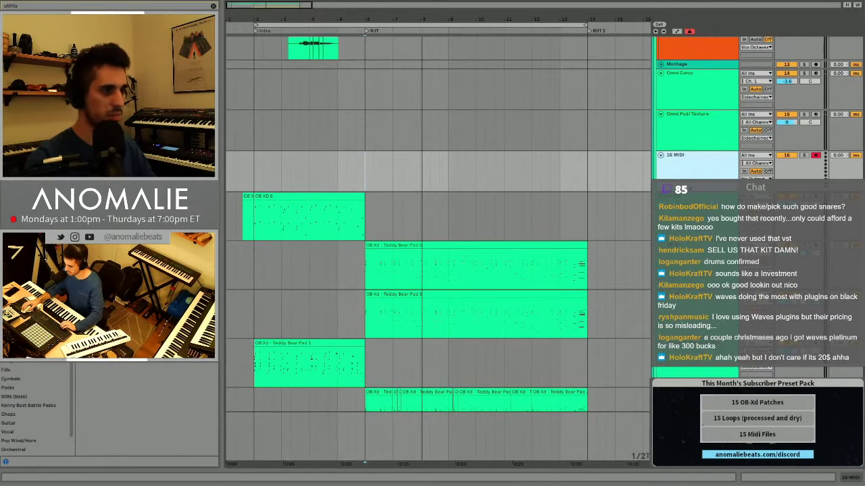
key("ctrl+t")
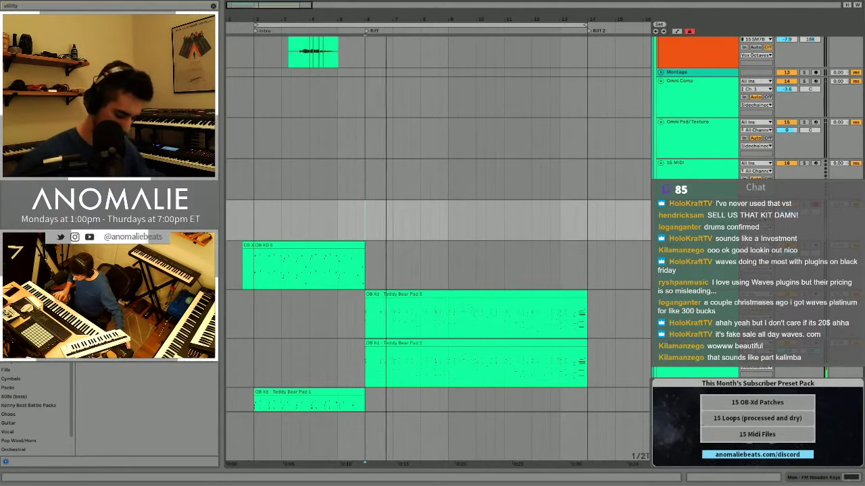
Play the arrangement from the start of the Intro.
left_click(250, 211)
key("space")
key("space")
Select the whole Riff section from bar 6 to bar 14 on all tracks and duplicate it into Riff 2.
scroll(395, 231, "up", 10)
scroll(378, 209, "down", 2)
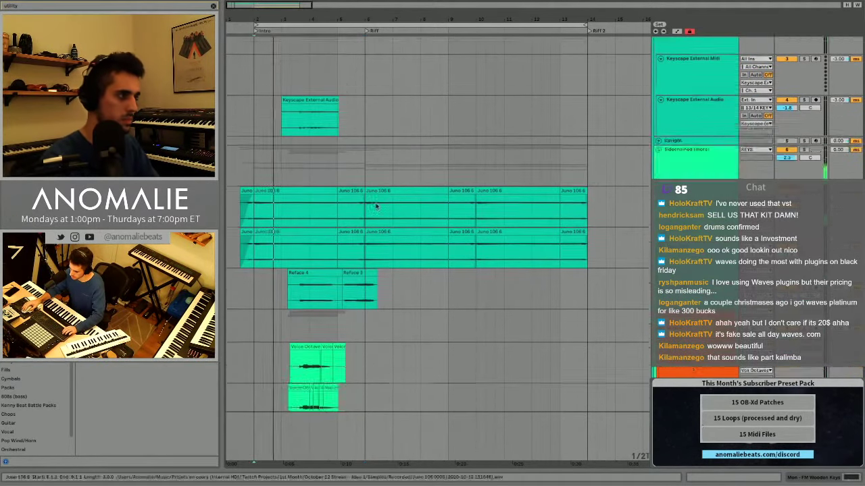
scroll(373, 190, "down", 10)
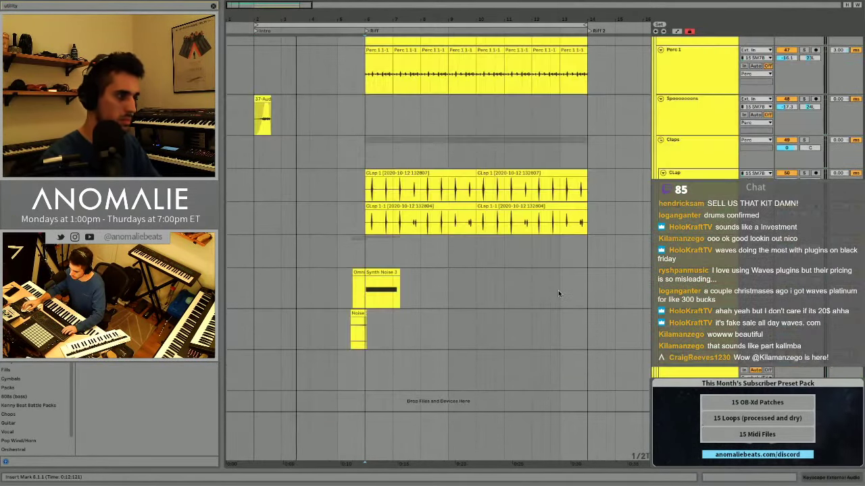
left_click(590, 337, "shift")
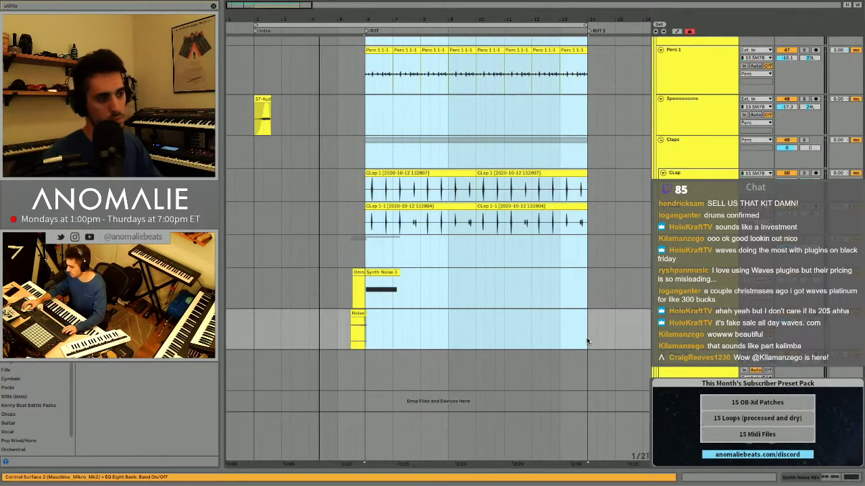
key("super+d")
Copy the short Noise clip before the Riff to the matching place just before Riff 2.
scroll(344, 329, "left", 5)
scroll(337, 328, "right", 1)
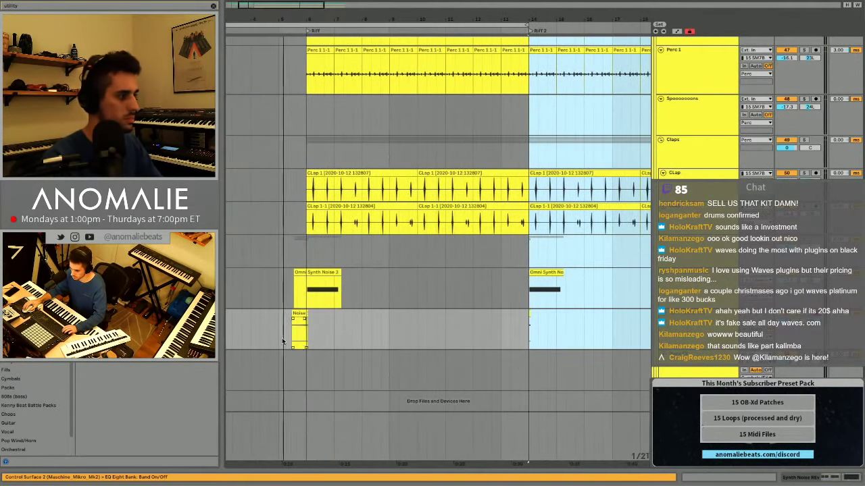
left_click_drag(279, 331, 348, 336)
left_click(500, 318)
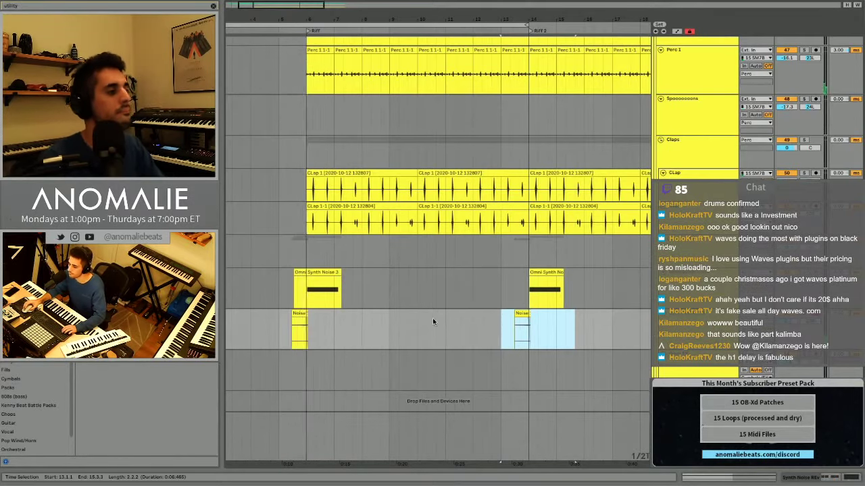
Return to the Mon - FM Wooden Keys track and play the Riff repeatedly from bar 6 to rehearse a part.
scroll(433, 321, "left", 2)
scroll(580, 265, "up", 10)
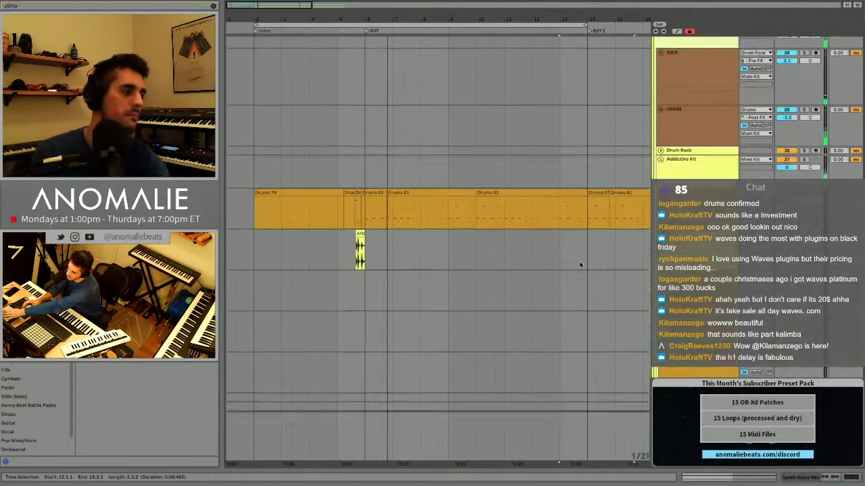
scroll(579, 265, "down", 10)
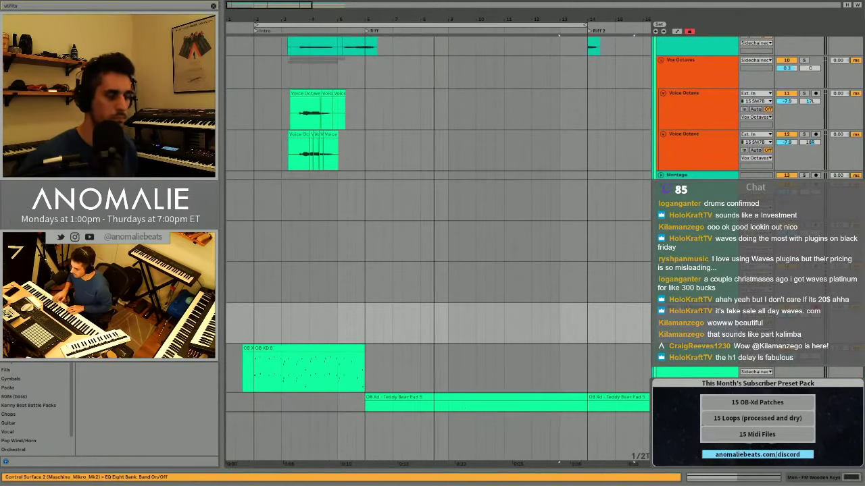
left_click(366, 323)
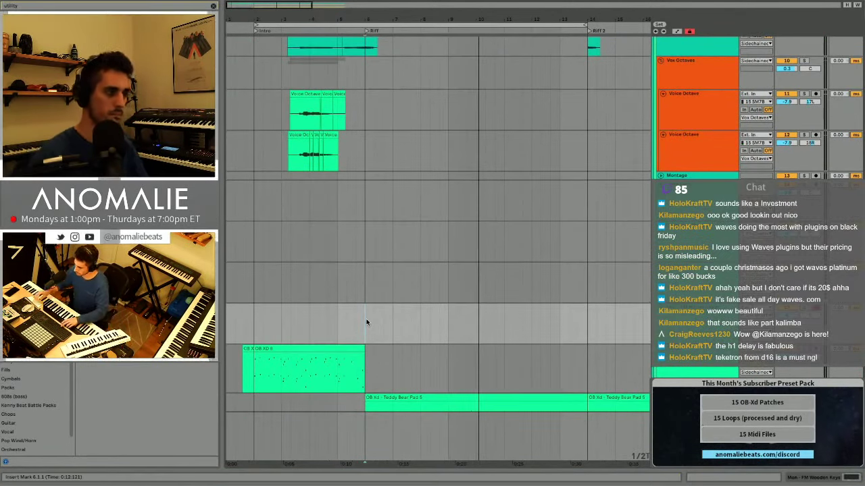
key("space")
key("space")
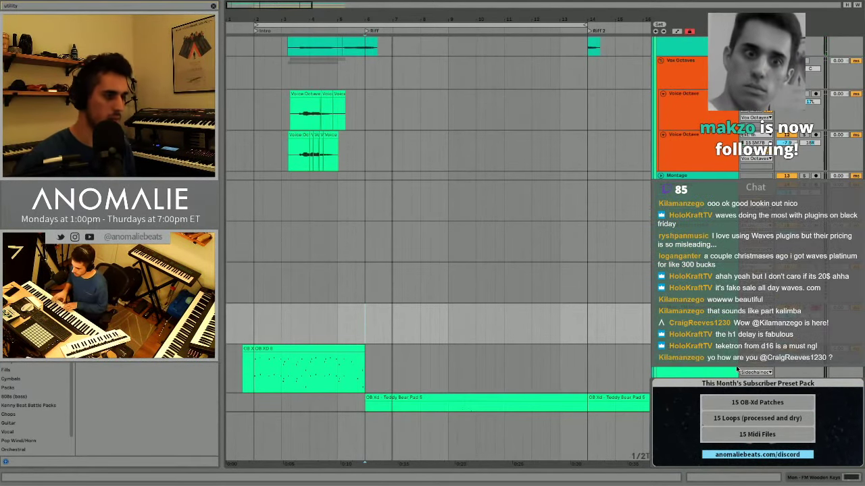
key("space")
key("space")
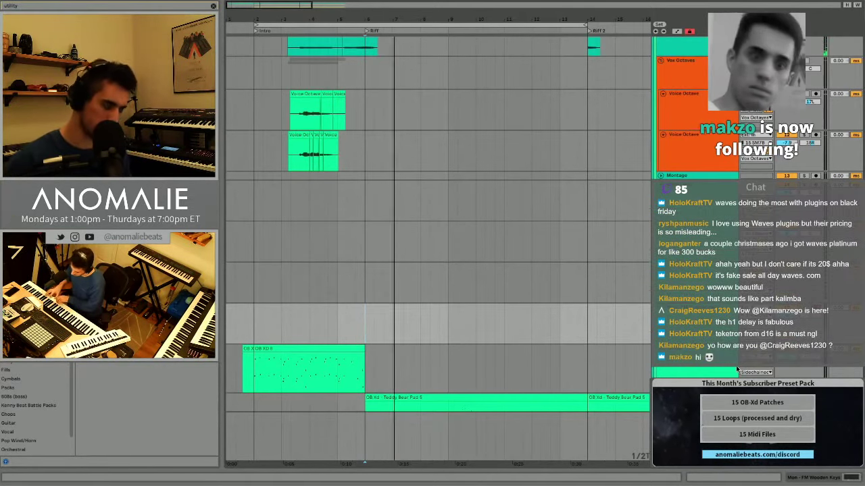
Try recording short takes on the Mon - FM Wooden Keys track at the start of the Riff and discard them.
key("F9")
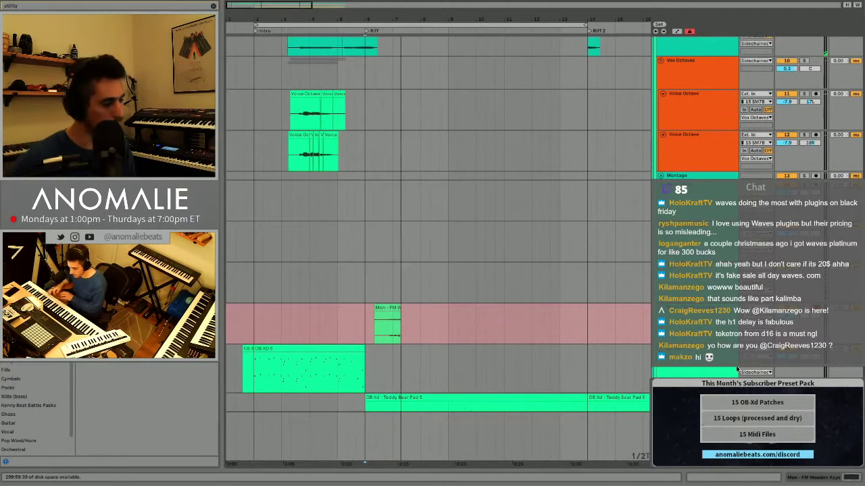
key("space")
key("space")
key("ctrl+z")
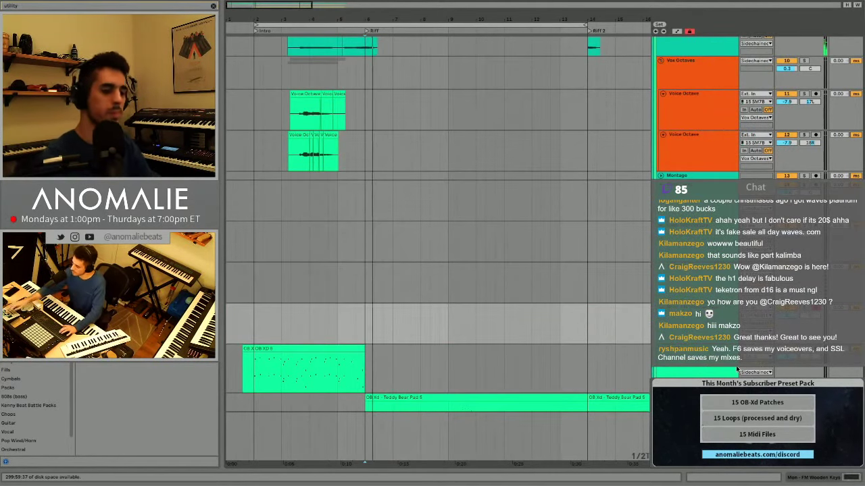
key("F9")
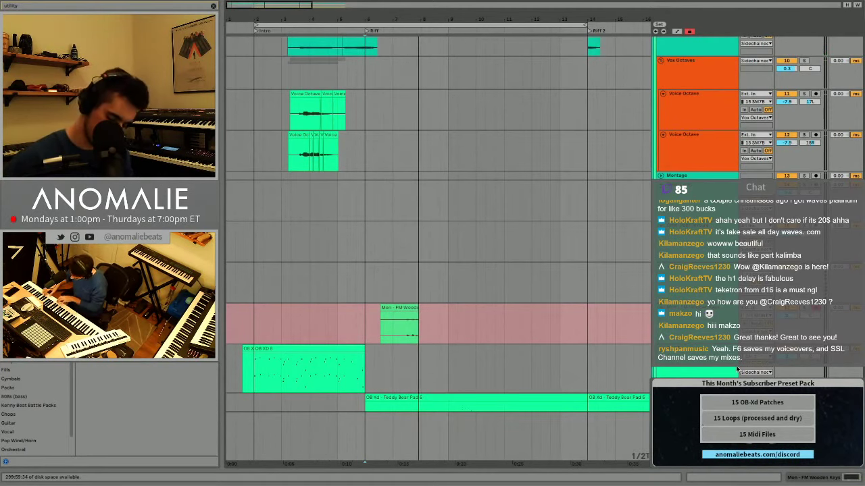
key("F9")
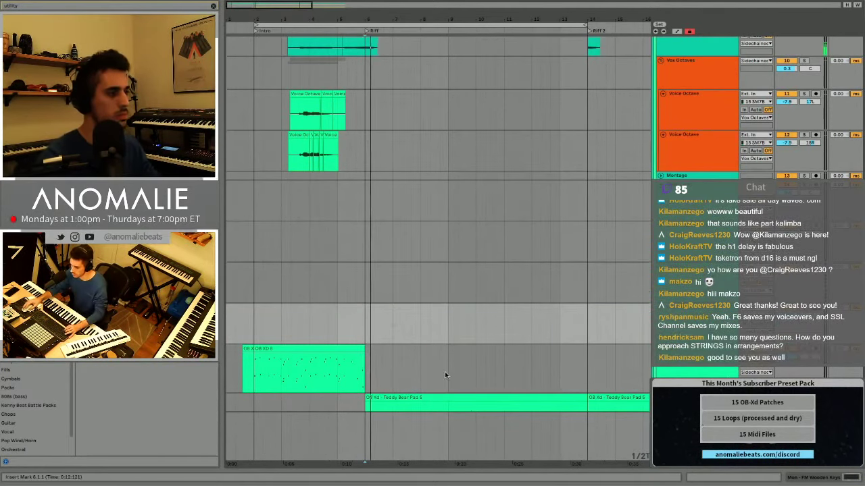
Record a Mon - FM Wooden Keys take across the Riff from about bar 7 and delete its ending from bar 13 onward.
key("F9")
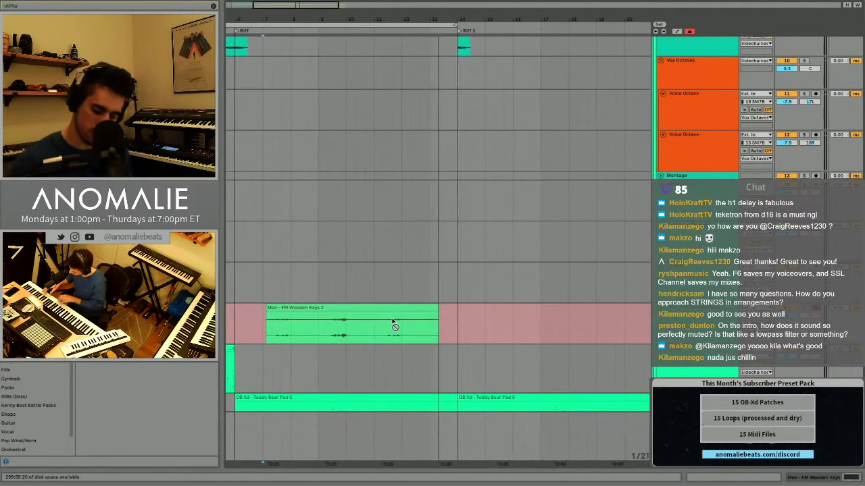
key("space")
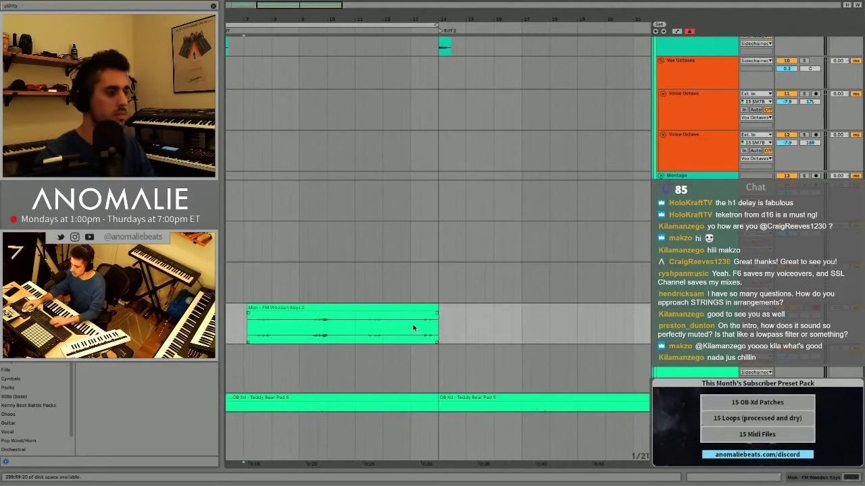
left_click_drag(457, 327, 413, 327)
key("Delete")
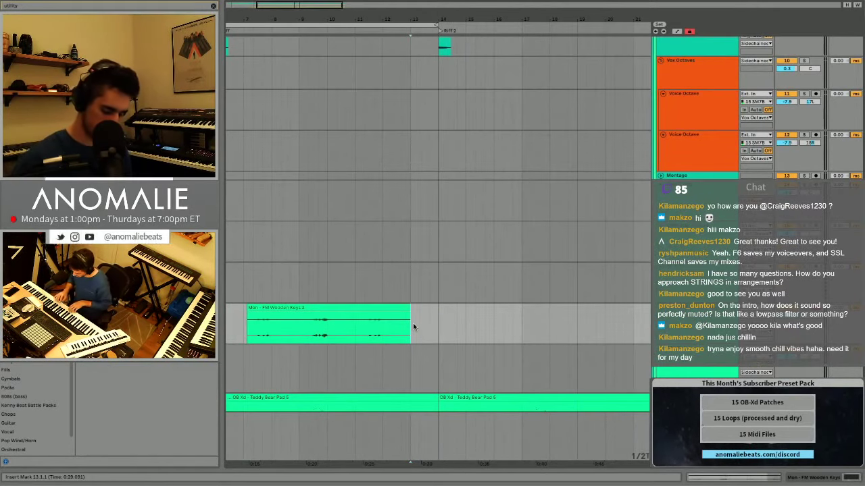
Try recording a new ending phrase after bar 13 on the Mon - FM Wooden Keys track and undo the take.
key("F9")
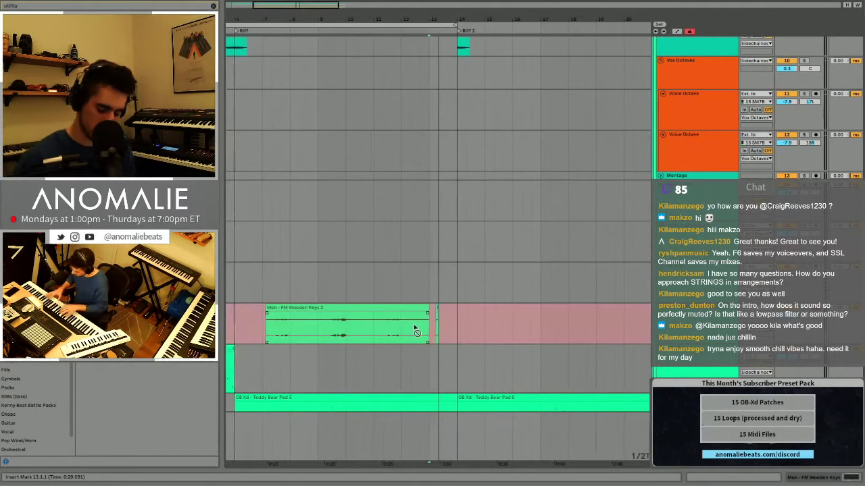
key("space")
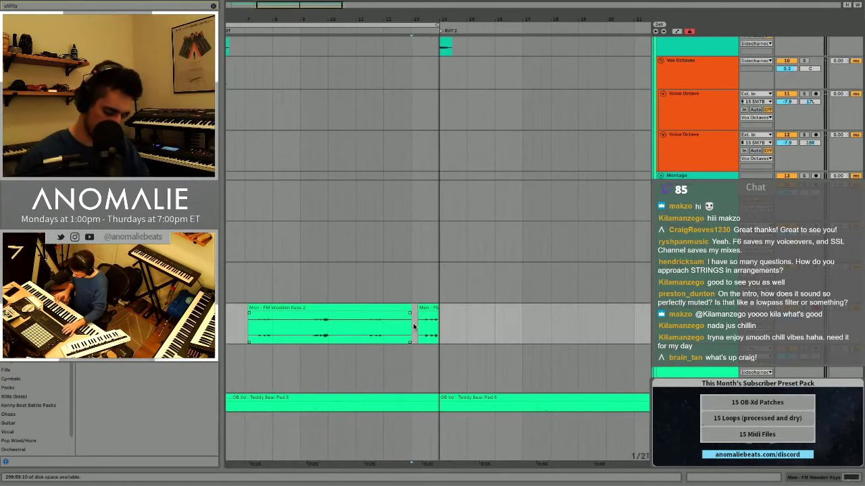
key("space")
key("ctrl+z")
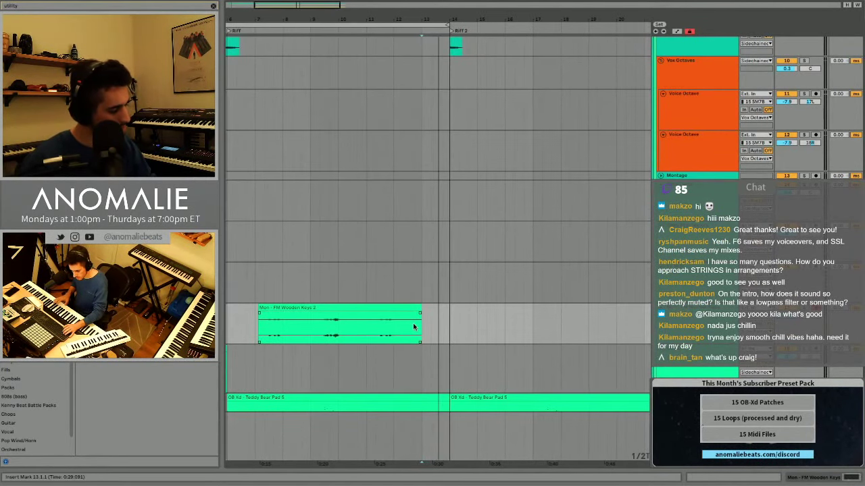
Record the Wooden Keys ending phrase between bar 13 and Riff 2, and play the part soloed from about bar 7.
key("F9")
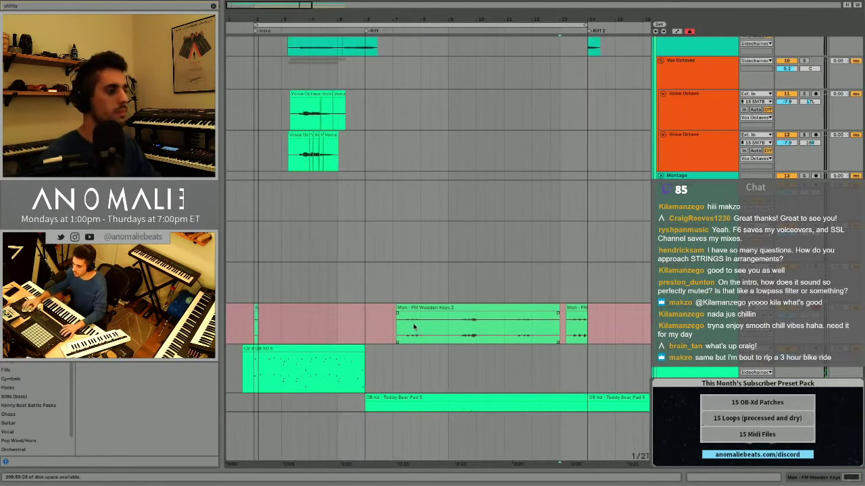
key("space")
left_click(393, 324)
key("s")
key("space")
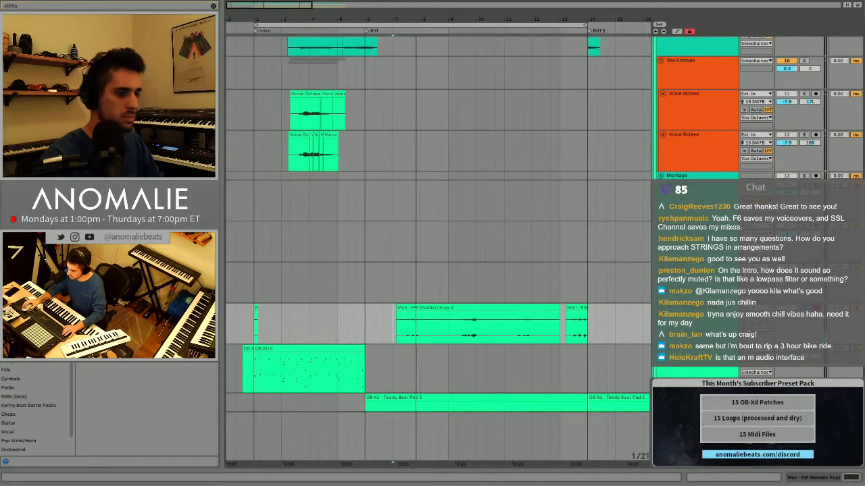
Add a Reverb to the Mon - FM Wooden Keys track with Dry/Wet at 74 % and Decay Time about 1.8 s.
left_click(848, 475)
scroll(527, 262, "down", 4)
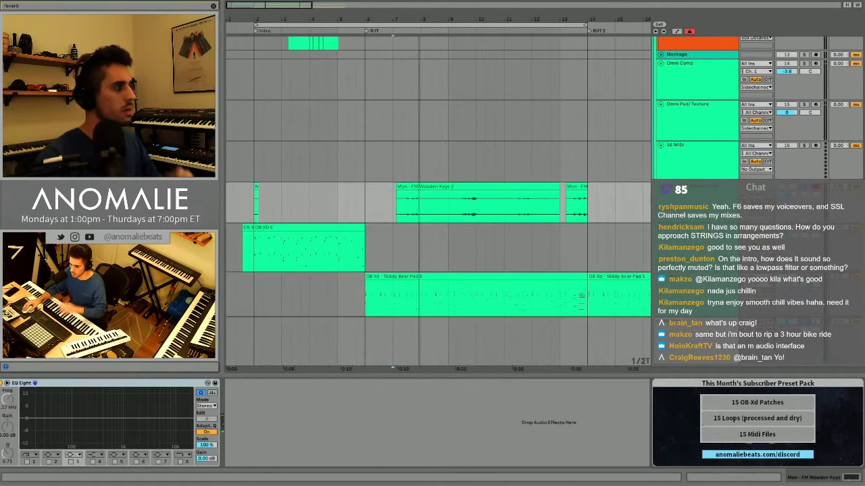
key("ctrl+v")
left_click(401, 209)
key("space")
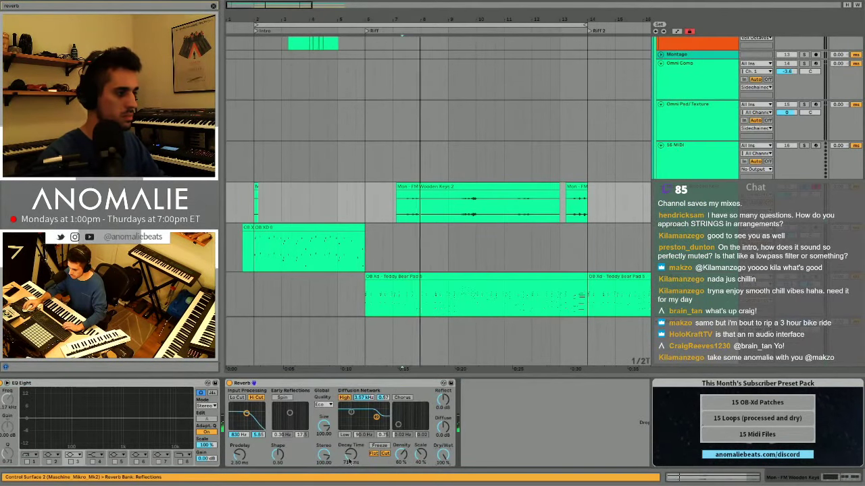
key("space")
key("space")
left_click_drag(349, 462, 349, 454)
mouse_move(444, 456)
left_mouse_down()
mouse_move(444, 471)
mouse_move(444, 452)
left_mouse_up()
Unsolo the Wooden Keys track and balance its level during playback of the Riff, panning it to 7L.
key("s")
key("space")
key("space")
key("space")
key("space")
left_click_drag(787, 194, 786, 190)
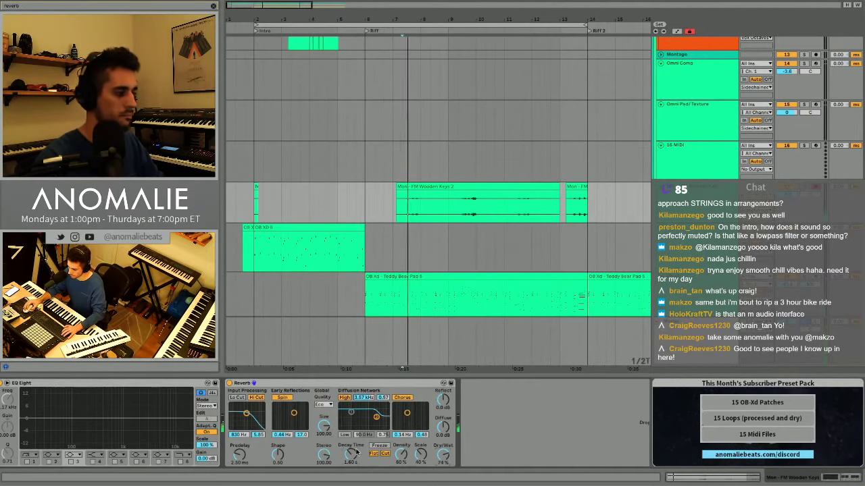
key("space")
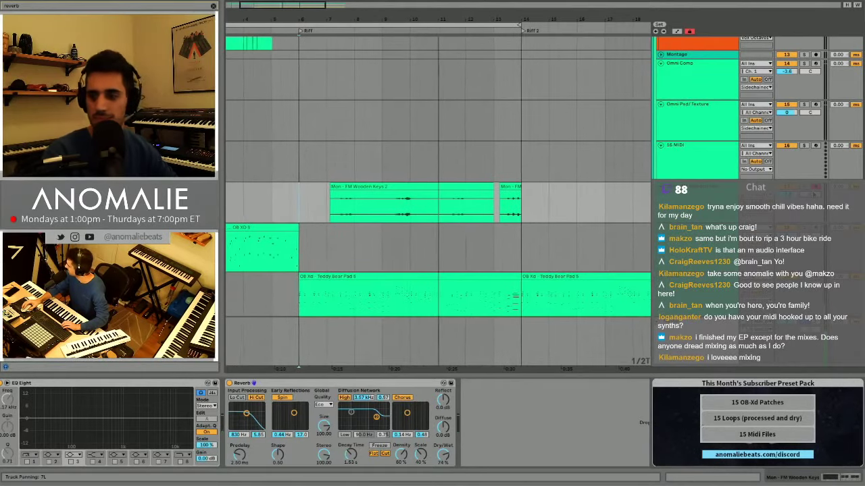
Delete the short Wooden Keys clip at the start of the Intro and set the Reverb's Decay Time to 3.46 s during Riff playback.
scroll(262, 186, "left", 3)
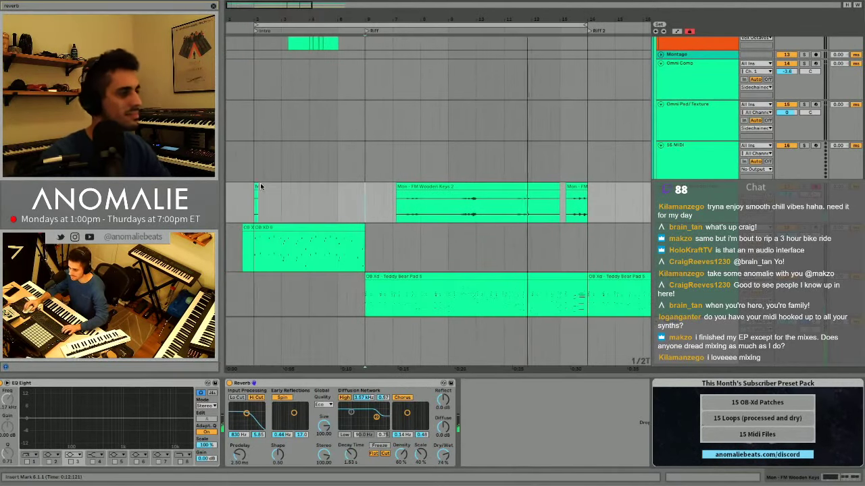
left_click_drag(281, 205, 252, 204)
key("Delete")
left_click(386, 206)
scroll(387, 207, "up", 1)
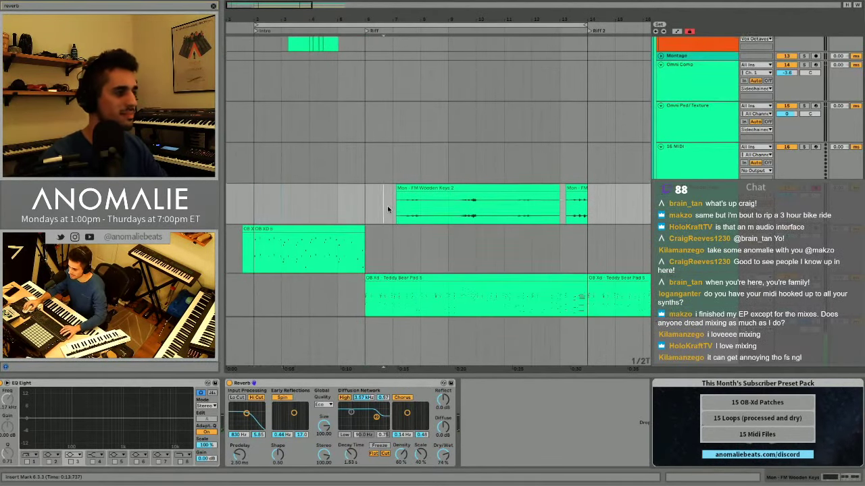
key("space")
key("space")
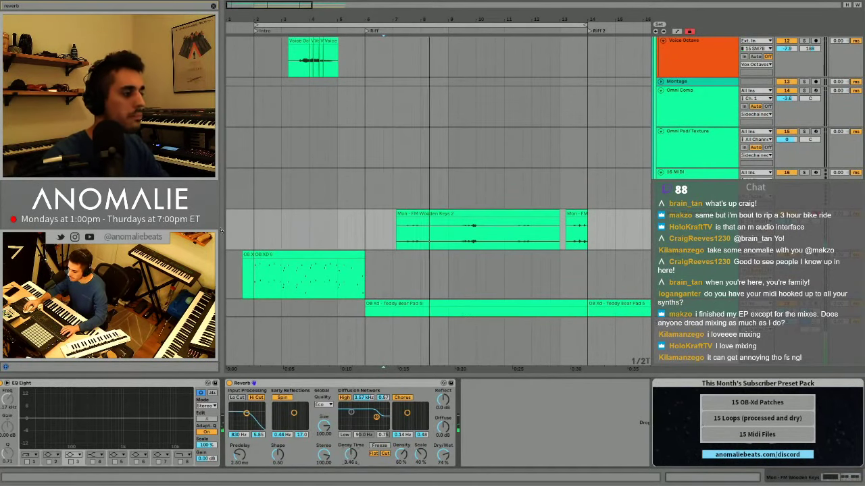
Record a short Wooden Keys phrase in the Intro from just after bar 3 to about the middle of bar 4.
left_click(253, 235)
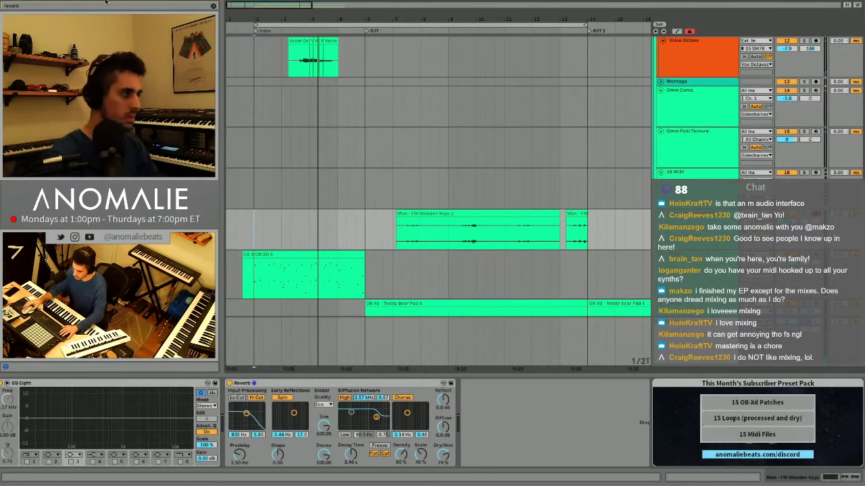
left_click(284, 231)
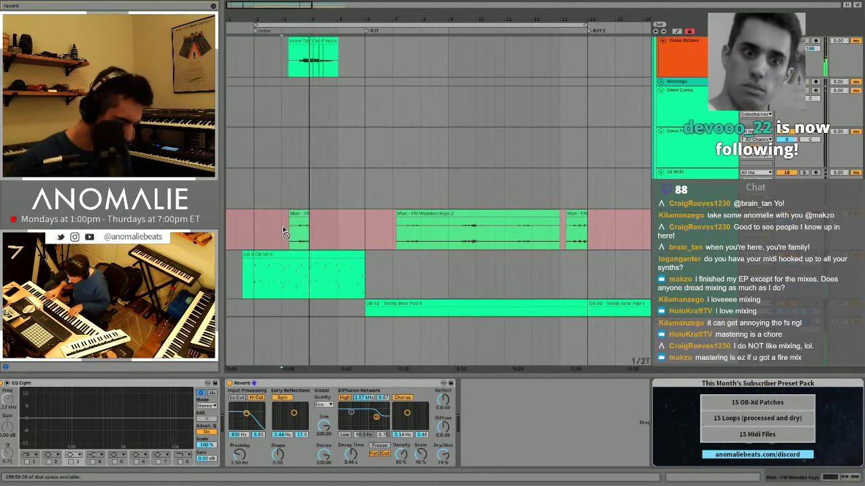
key("space")
left_click(300, 233)
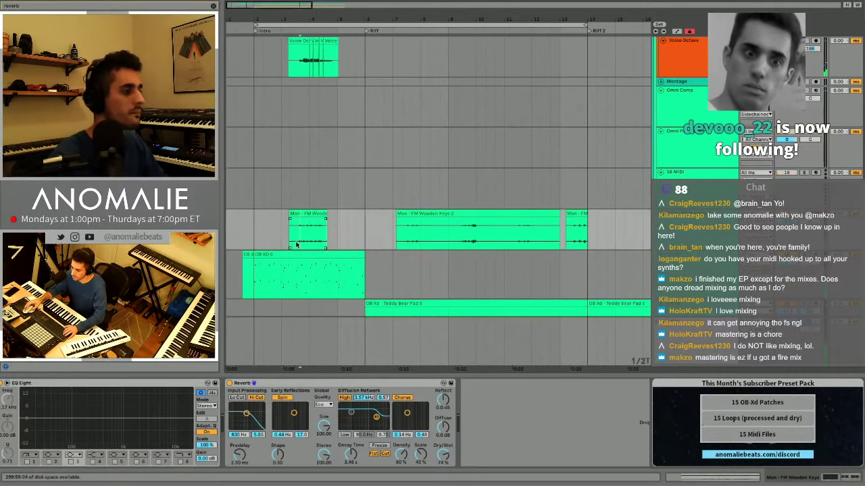
Play the Wooden Keys parts through the Intro and Riff and add an EQ Eight low cut at 177 Hz.
key("s")
key("space")
key("space")
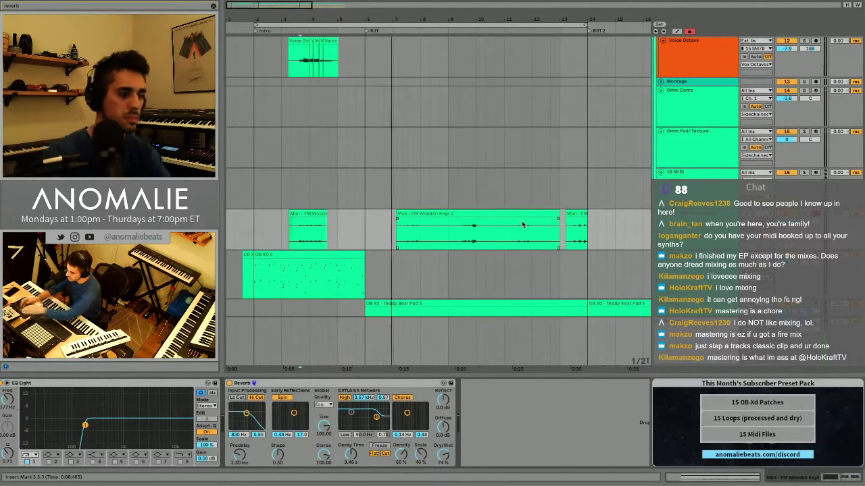
scroll(522, 225, "right", 3)
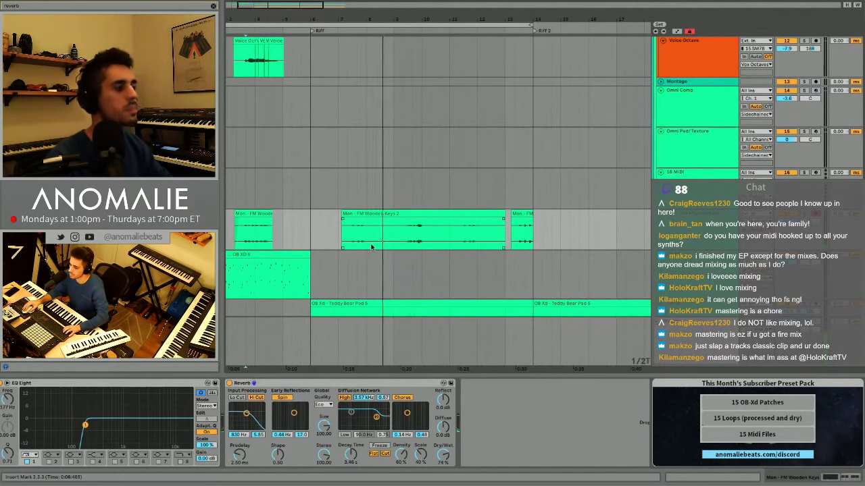
scroll(414, 230, "down", 2)
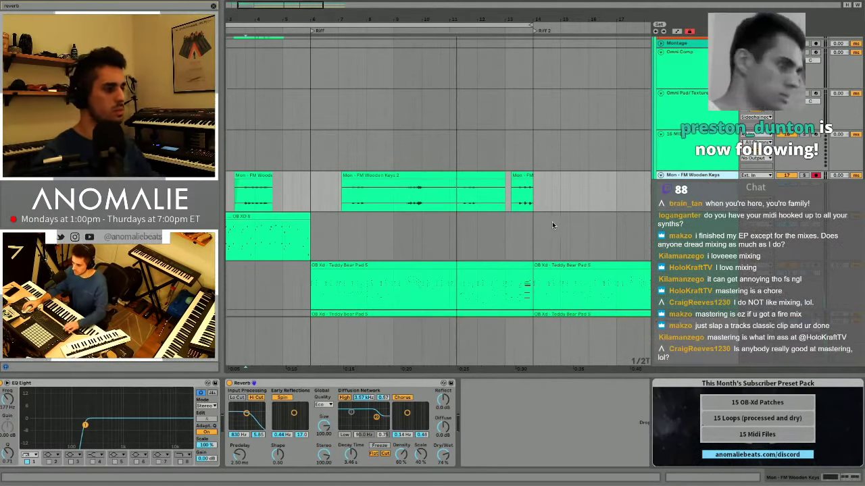
Duplicate the Mon - FM Wooden Keys track and delete all clips from the copy.
key("ctrl+d")
left_click_drag(563, 223, 236, 228)
key("Delete")
scroll(296, 240, "left", 1)
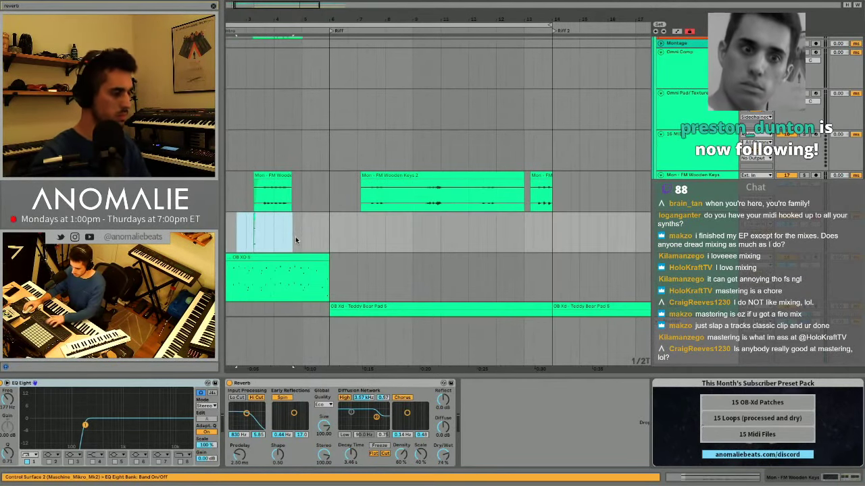
key("Delete")
left_click(246, 241)
Play the Intro repeatedly from the middle of bar 3 to try out a part for the empty duplicated track.
key("space")
scroll(344, 237, "left", 2)
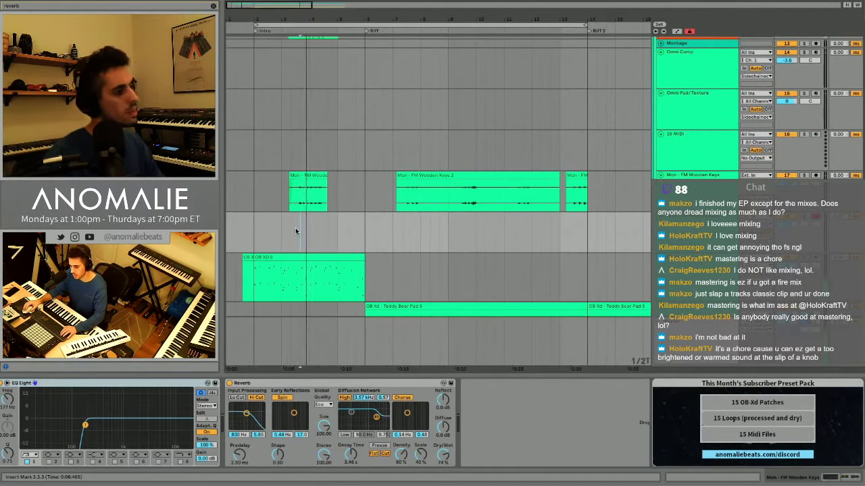
key("space")
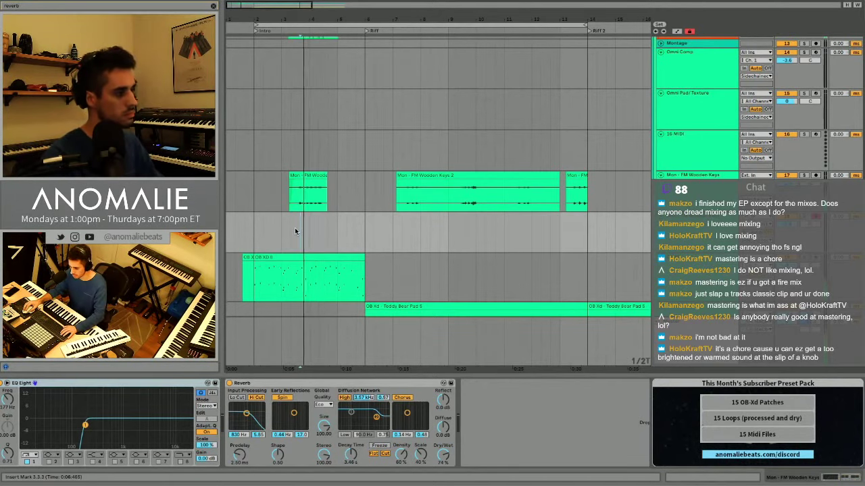
key("space")
key("space")
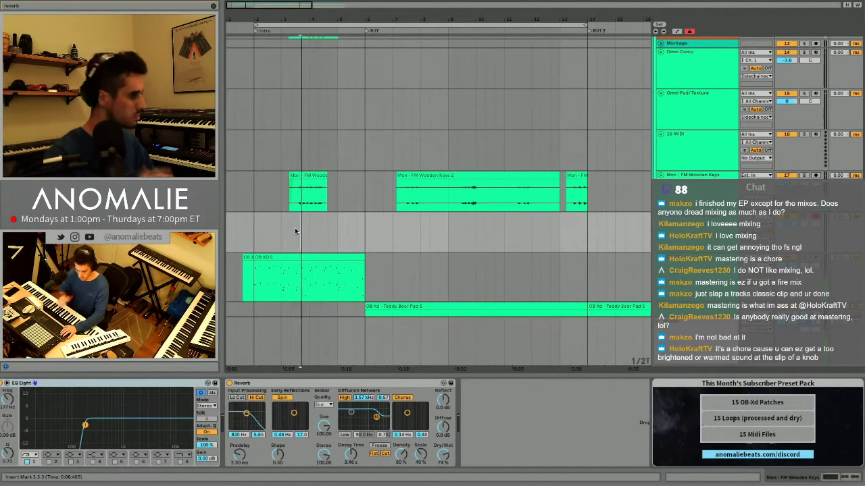
key("space")
Loop the Riff from bar 6 to 14, record a take on the duplicated track, and set its EQ Eight low cut to 225 Hz.
left_click(368, 235)
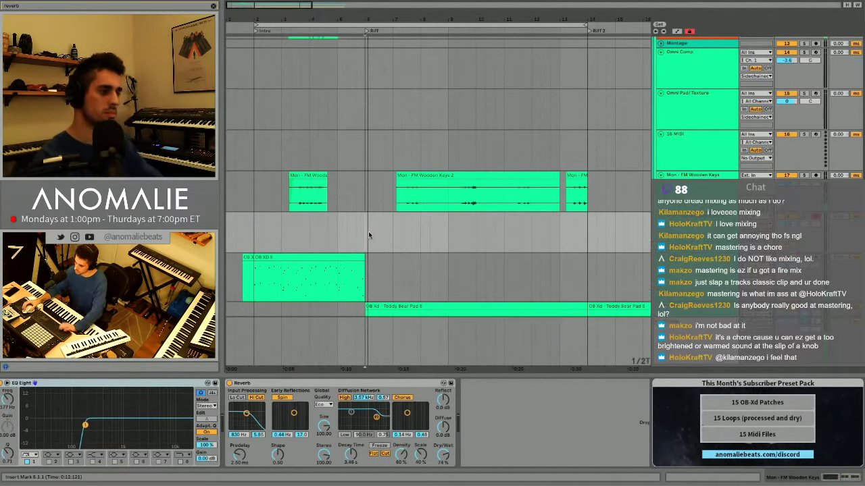
left_click_drag(369, 235, 585, 233)
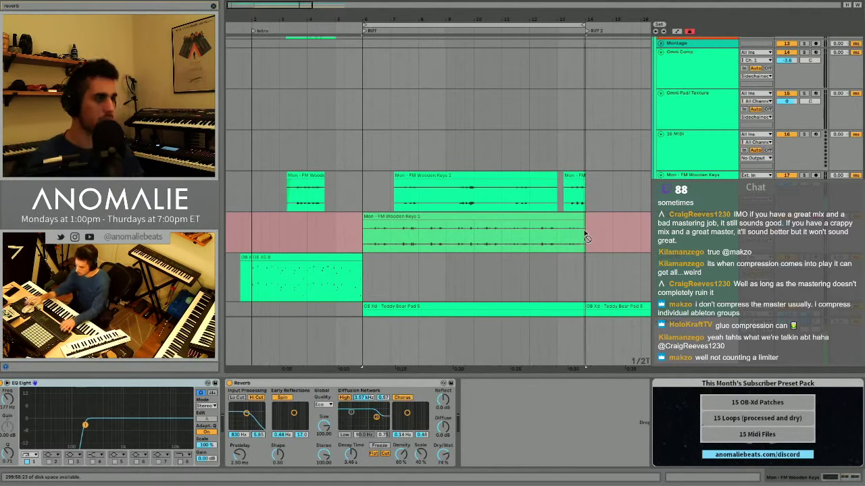
left_click(585, 237)
key("space")
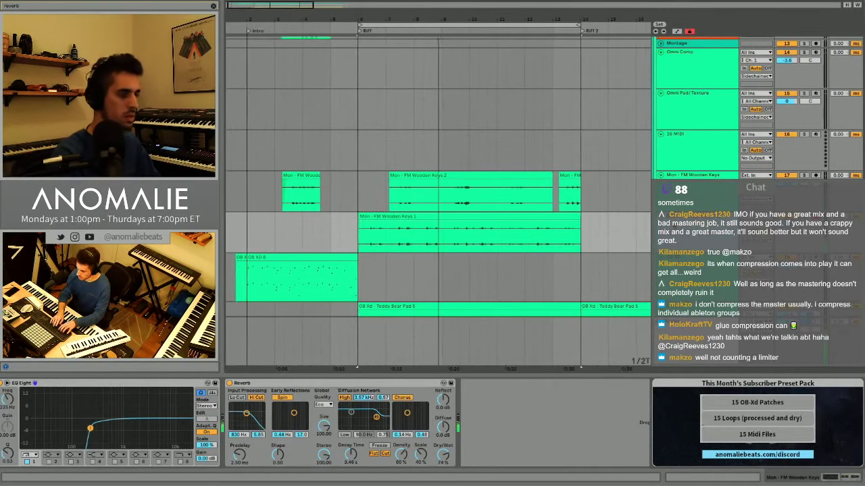
Rename the duplicated track Flute and move its take from the Riff to Riff 2, starting at bar 14.
left_click_drag(570, 240, 372, 250)
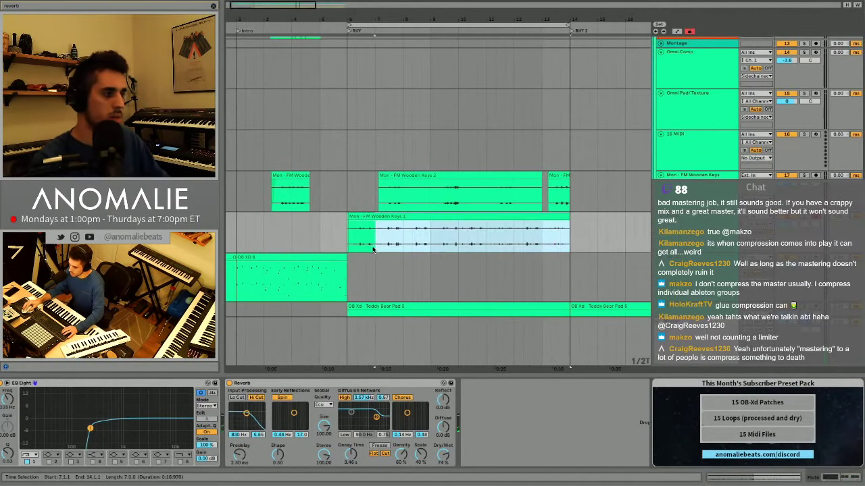
key("ctrl+d")
scroll(391, 247, "left", 5)
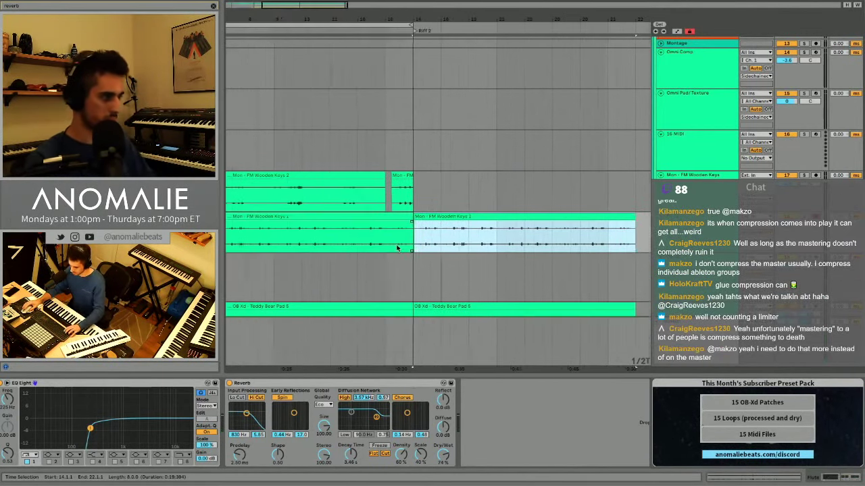
left_click_drag(281, 244, 498, 245)
key("Delete")
Play the transition from bar 13 into Riff 2 and listen to the OB XD layer soloed.
left_click(523, 247)
key("space")
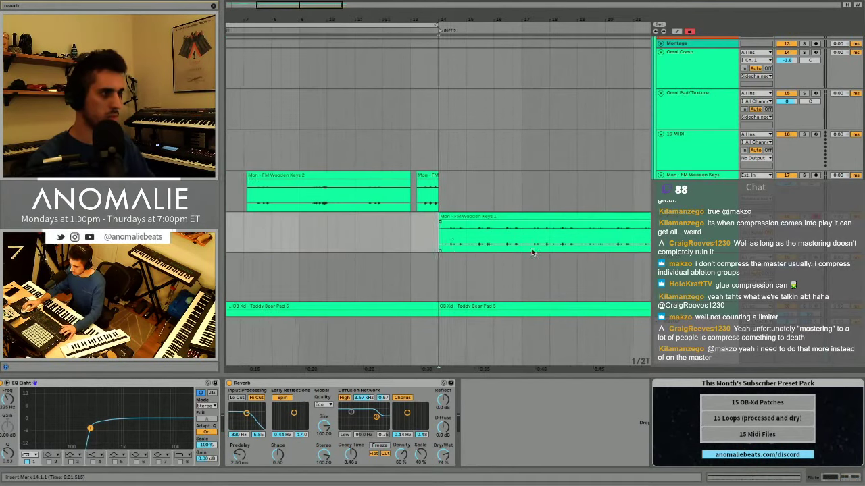
scroll(387, 218, "down", 4)
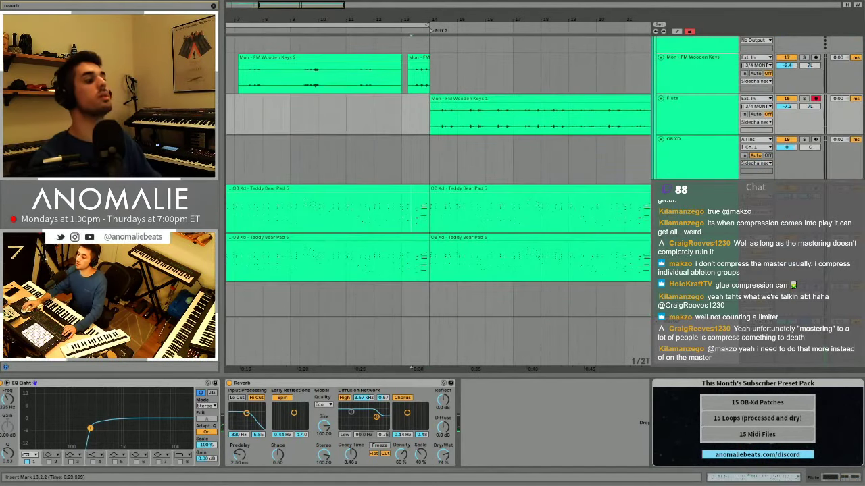
left_click(408, 216)
key("space")
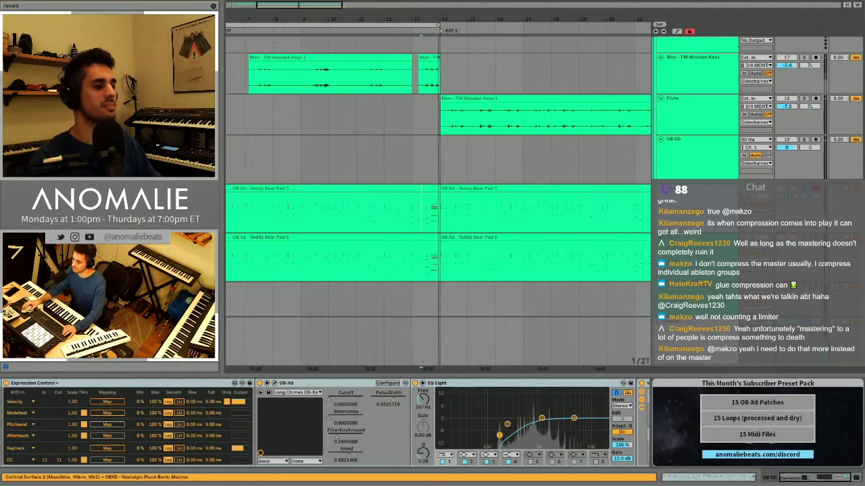
scroll(503, 231, "down", 5)
scroll(503, 231, "up", 3)
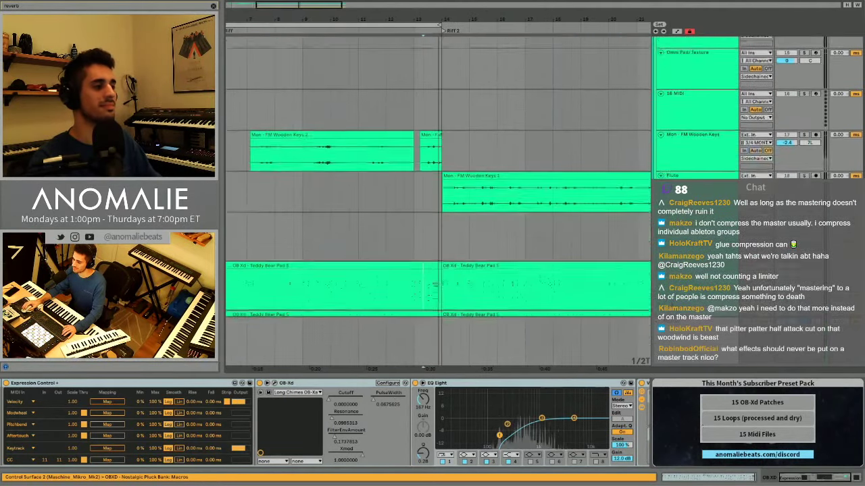
Listen to the lower OB Xd - Teddy Bear Pad track soloed from about bar 13 into Riff 2.
left_click(570, 251)
scroll(469, 187, "down", 2)
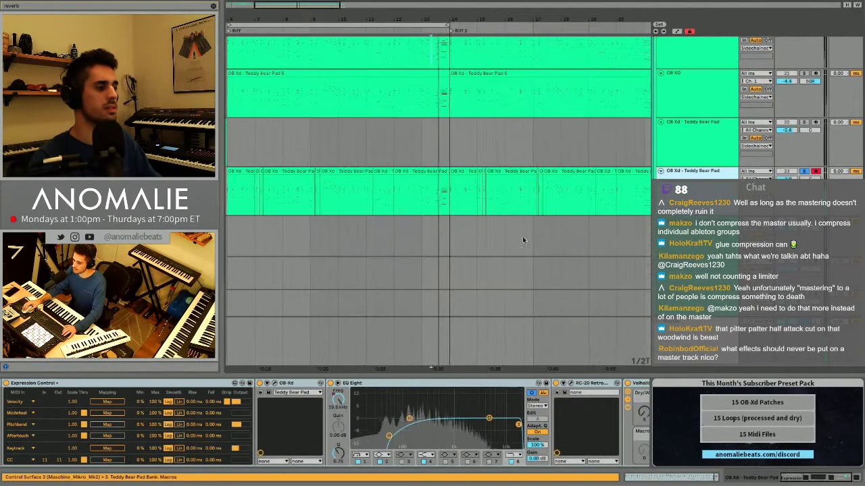
scroll(466, 204, "left", 3)
key("space")
left_click(573, 193)
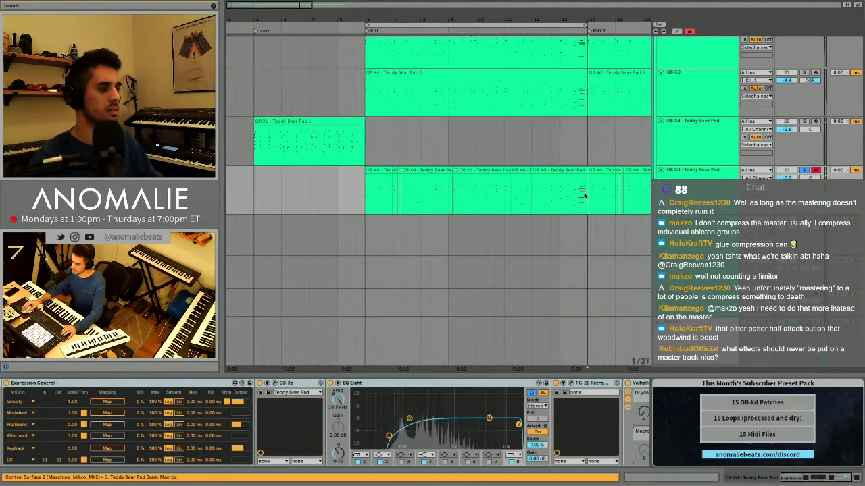
key("space")
scroll(554, 198, "right", 3)
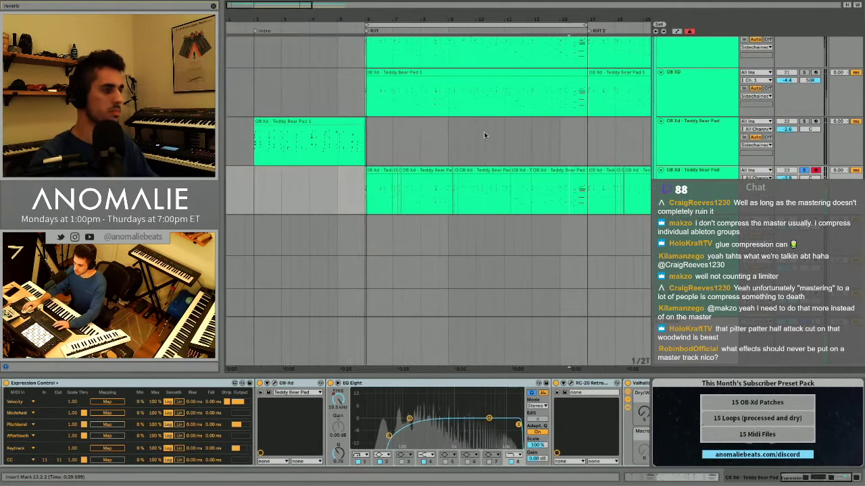
key("space")
left_click(577, 205)
key("space")
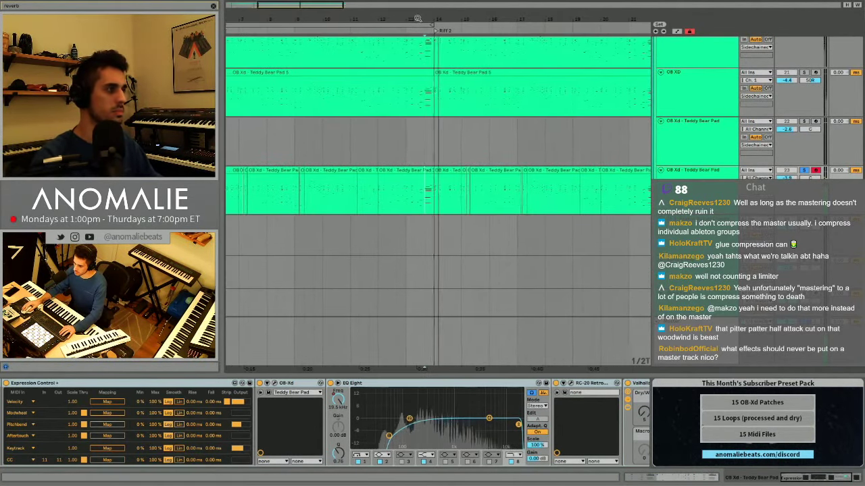
scroll(508, 180, "up", 3)
scroll(508, 179, "up", 8)
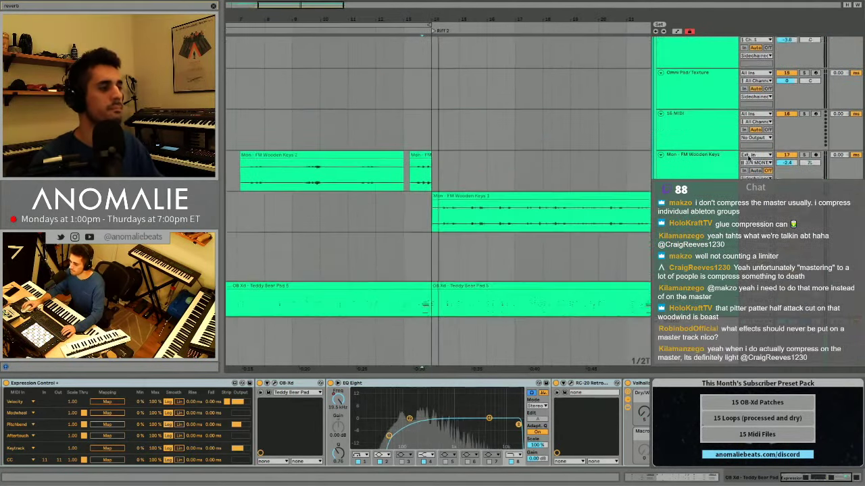
Compare the Flute part soloed and in the full mix at the start of Riff 2.
scroll(438, 203, "up", 1)
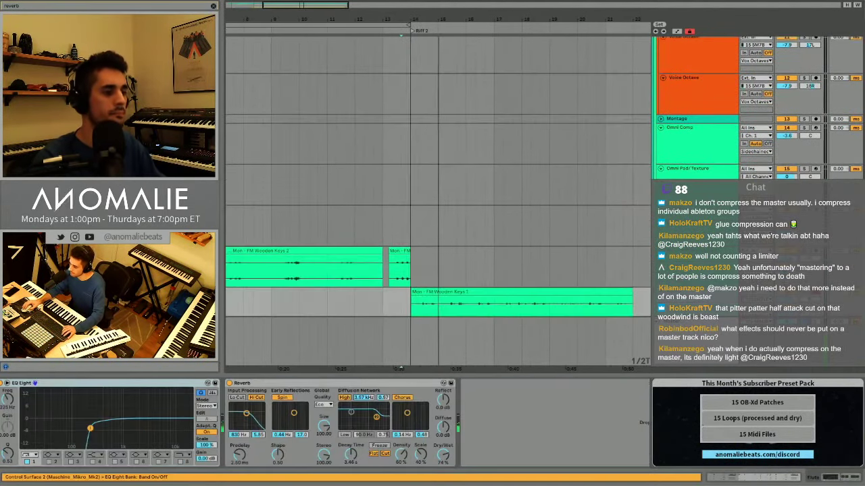
key("s")
key("space")
key("space")
scroll(438, 203, "down", 3)
scroll(438, 203, "up", 1)
key("s")
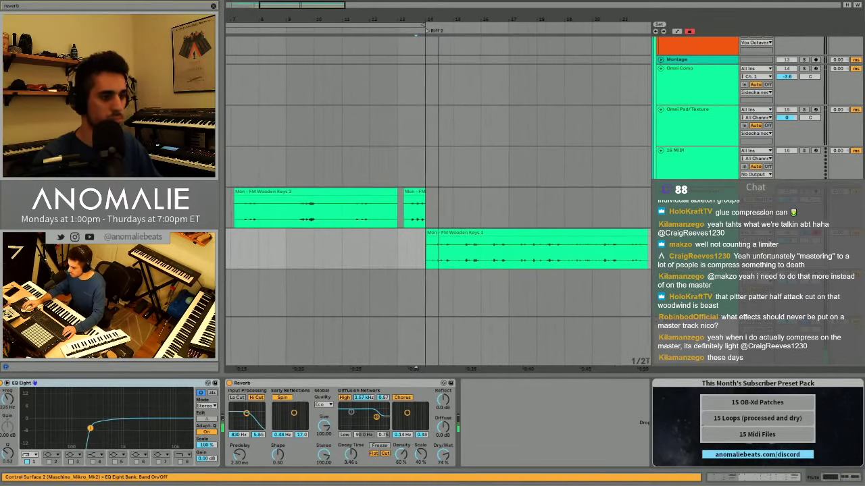
Duplicate the Wooden Keys clips of the Riff, bars 6 to 14, into Riff 2.
left_click_drag(412, 207, 248, 207)
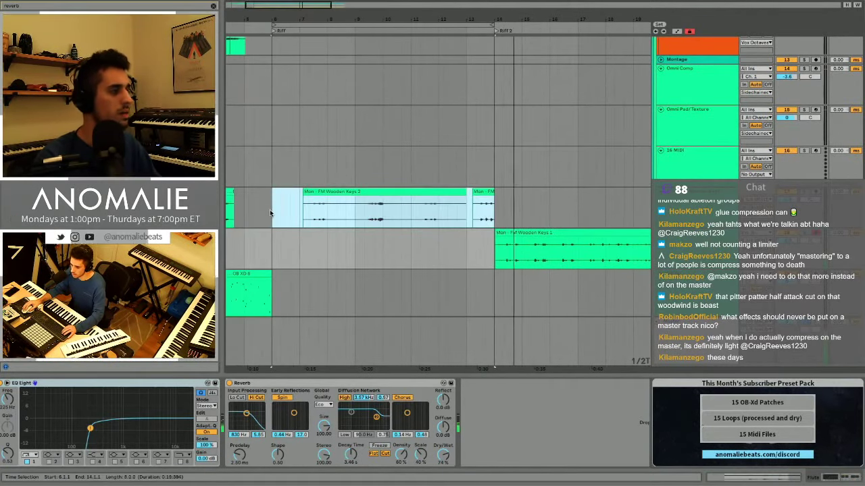
key("ctrl+d")
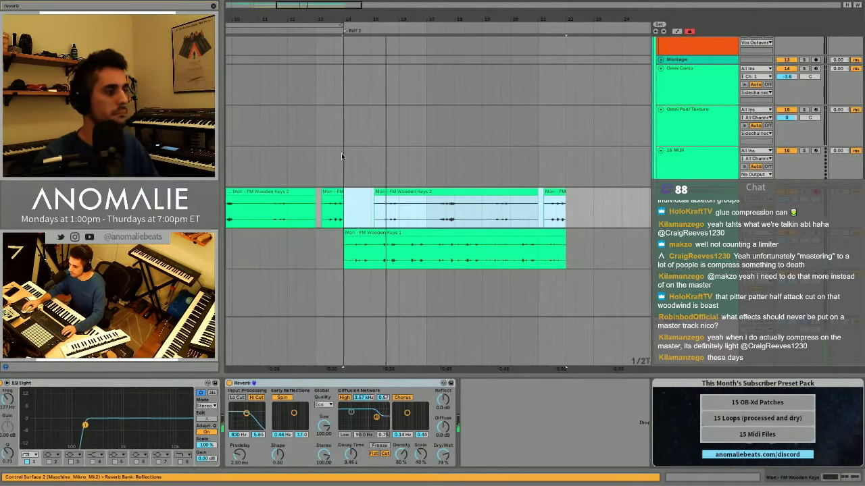
Loop the Riff 2 section, bars 14 to 22.
left_click_drag(341, 157, 564, 166)
key("super+k")
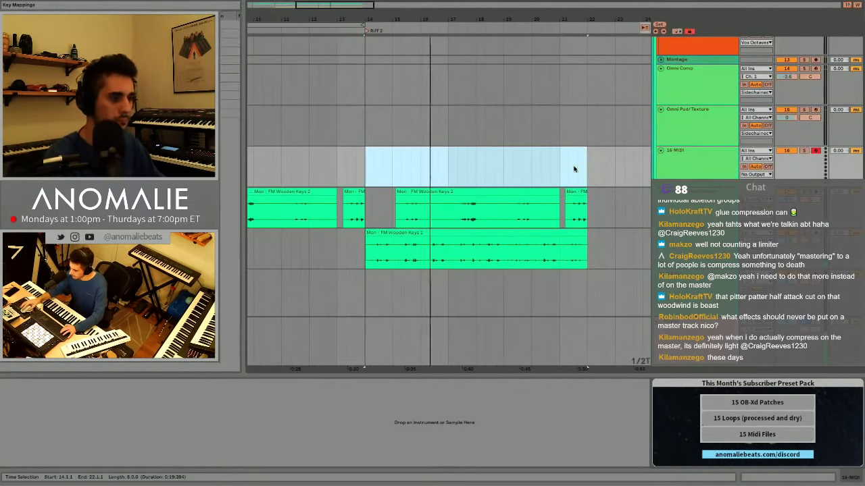
key("ctrl+k")
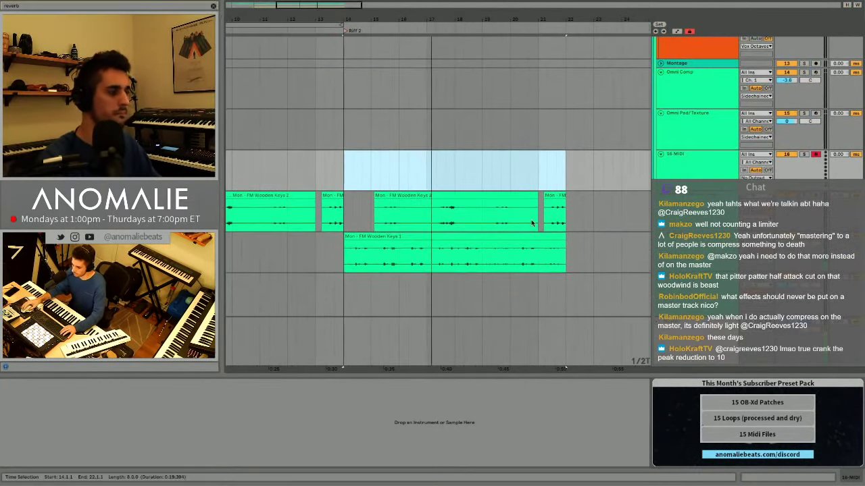
left_click(717, 158)
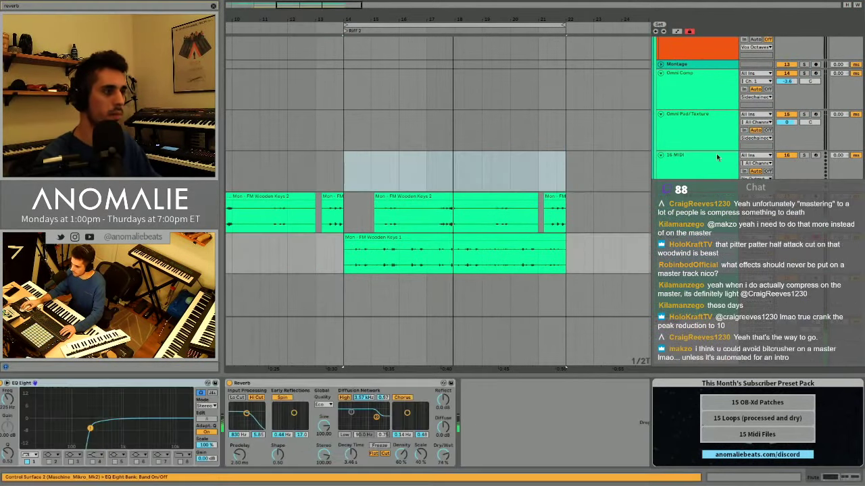
Try to punch in a Flute take from bar 17, and undo that take.
left_click(426, 240)
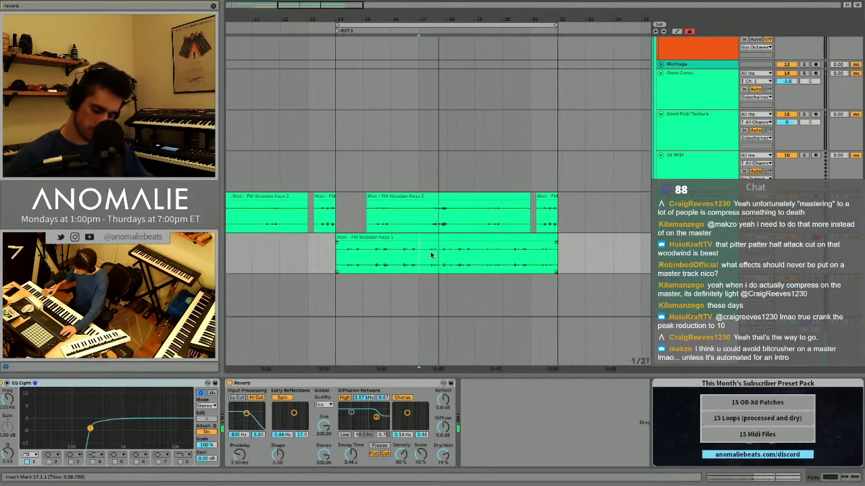
key("space")
key("space")
key("F9")
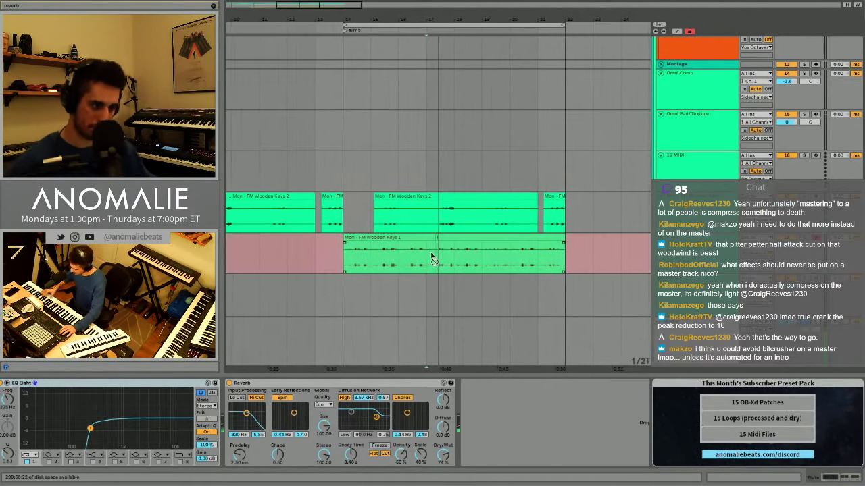
left_click_drag(433, 259, 432, 255)
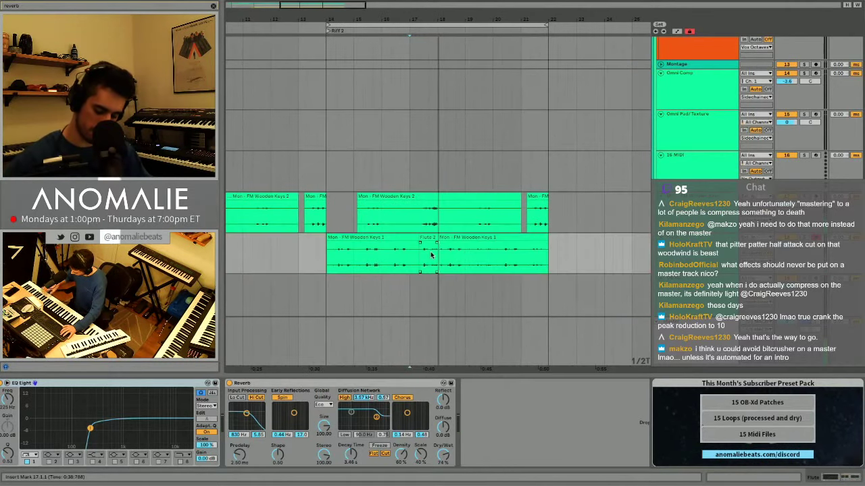
key("ctrl+z")
Record a new Flute phrase over the existing take in bar 17 of Riff 2.
key("space")
key("F9")
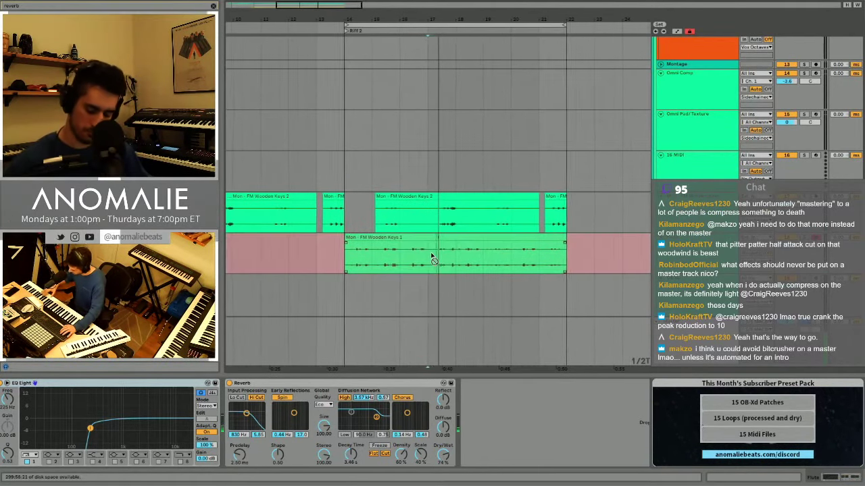
left_click_drag(432, 260, 433, 258)
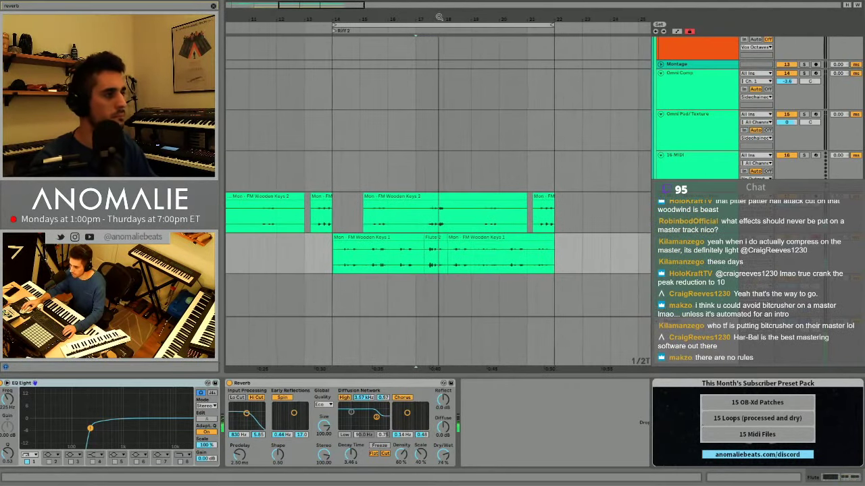
Record another Flute phrase over the existing take from bar 21 to the end of Riff 2.
left_click_drag(439, 18, 435, 34)
left_click(406, 245)
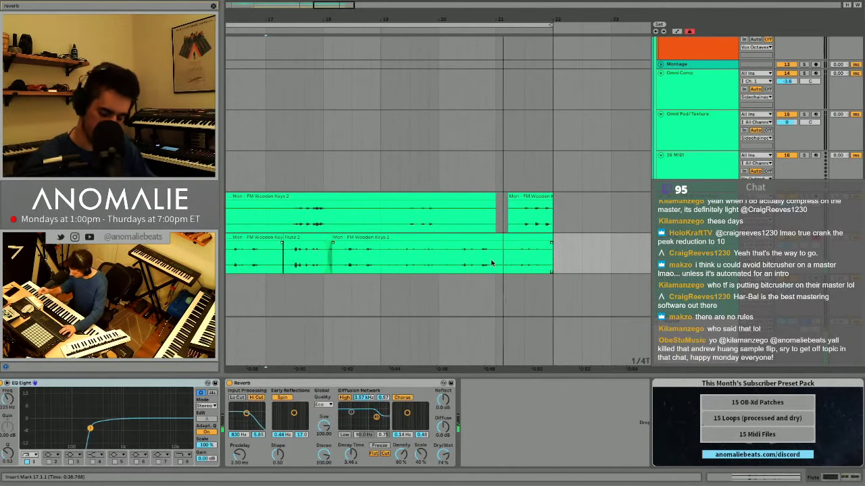
key("F9")
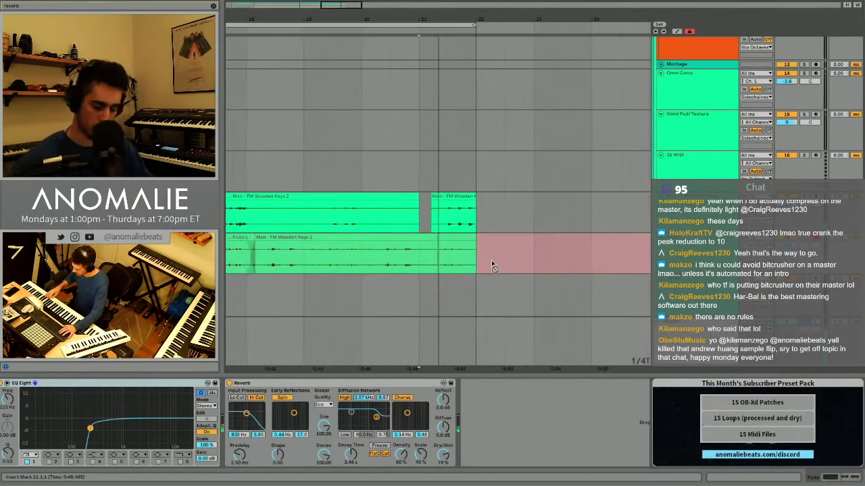
key("space")
key("space")
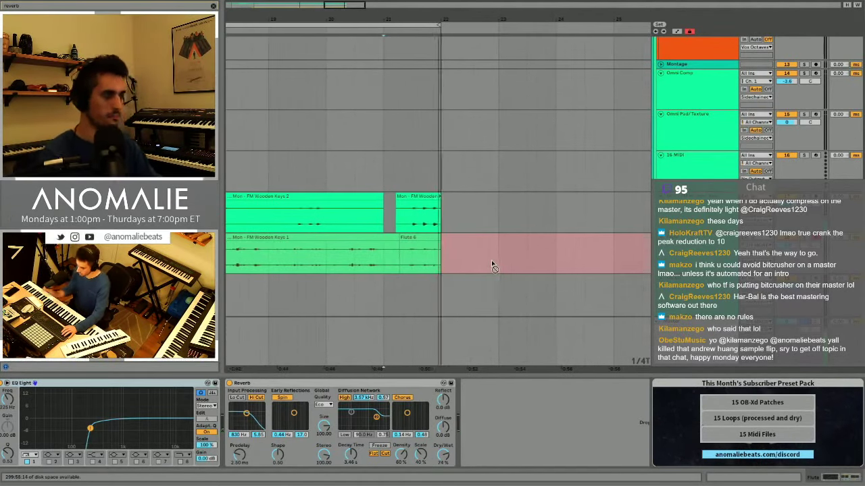
key("space")
key("space")
left_click_drag(464, 20, 467, 5)
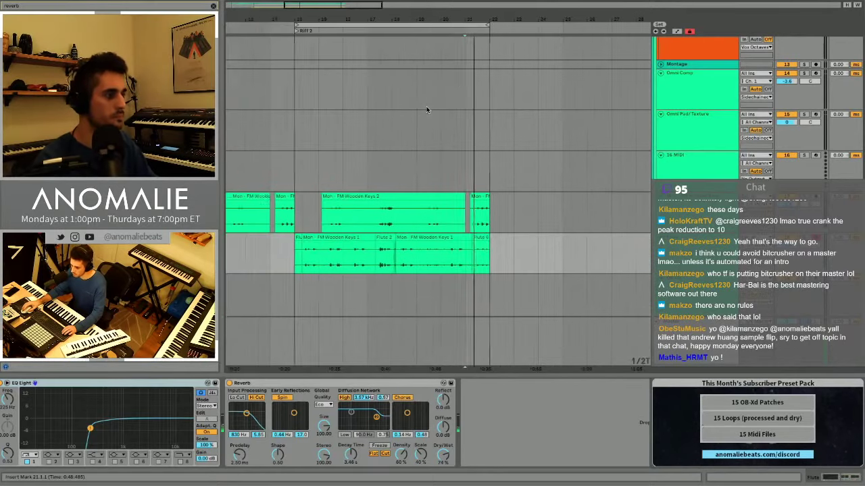
Listen to the Riff from bar 6 and look over the keys, Flute and OB XD clips up to Riff 2.
scroll(427, 110, "left", 5)
left_click(266, 253)
key("space")
key("space")
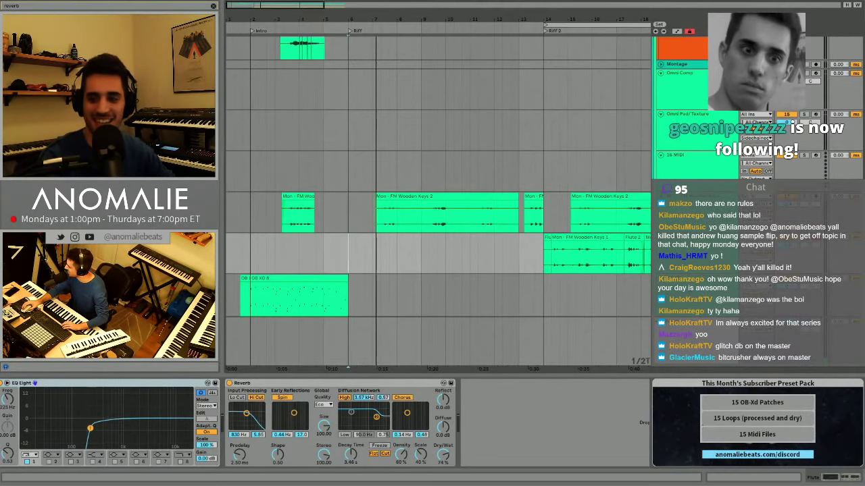
key("space")
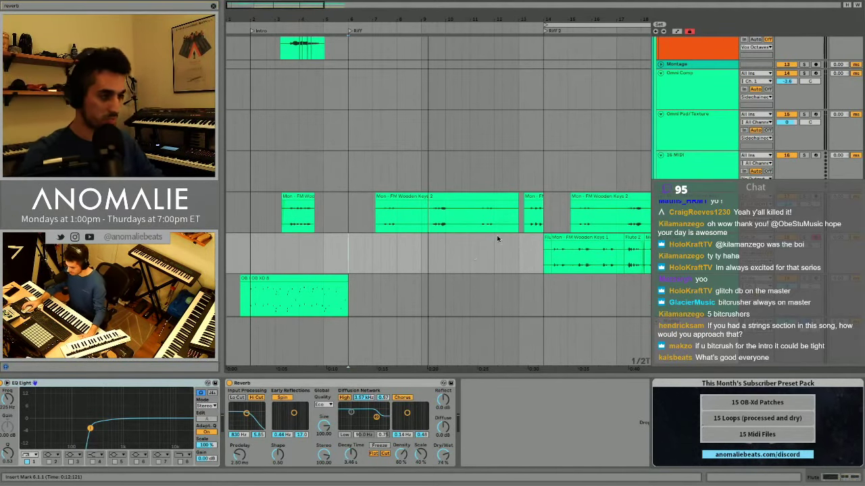
scroll(500, 247, "up", 2)
scroll(524, 223, "down", 3)
scroll(502, 106, "up", 1)
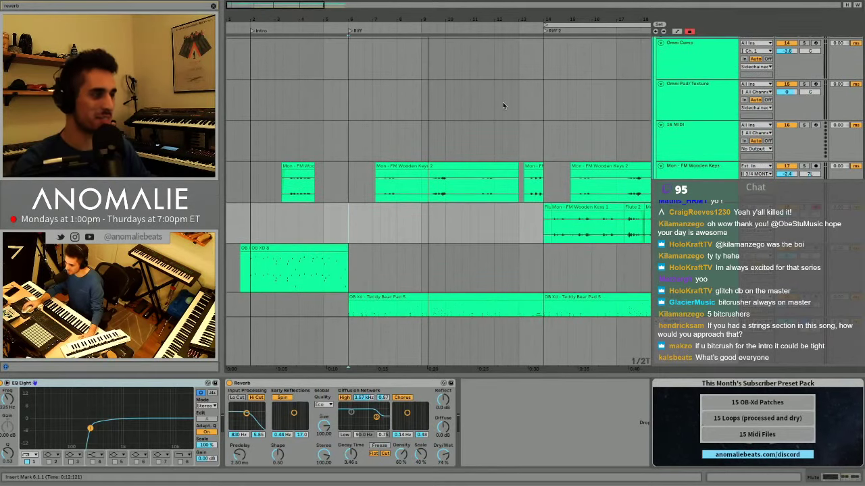
left_click_drag(448, 10, 354, 17)
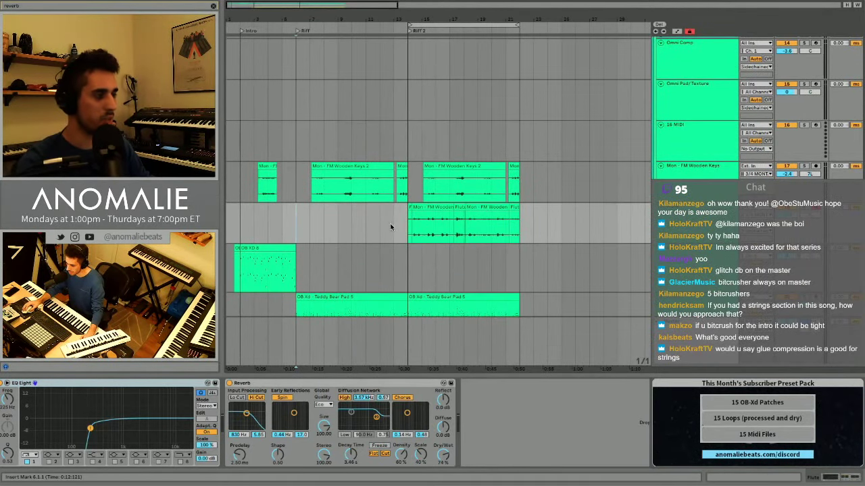
scroll(404, 227, "down", 5)
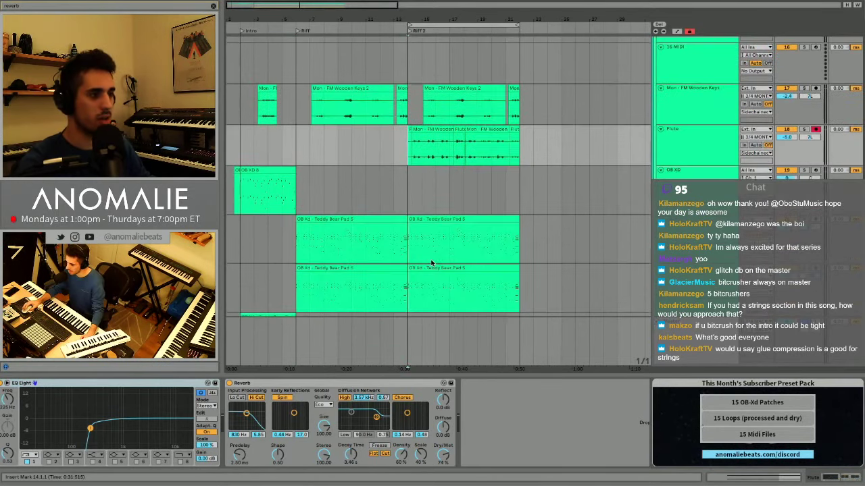
scroll(437, 259, "up", 3)
Deactivate the short Flute clip at the very start of Riff 2 and play the transition from bar 12.
left_click_drag(265, 15, 265, 38)
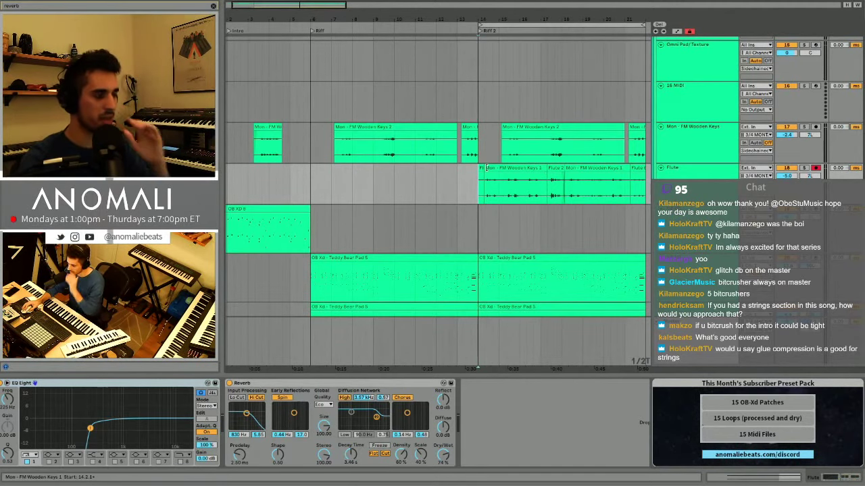
left_click(480, 168)
left_click(481, 183)
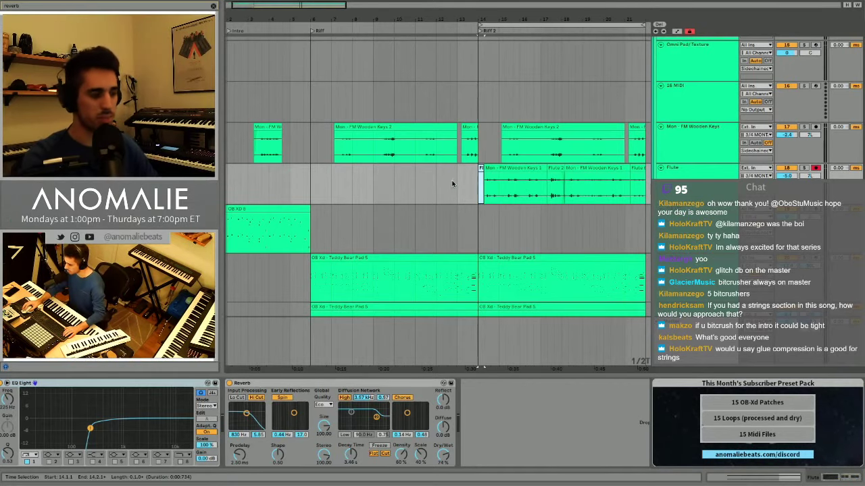
left_click(452, 184)
key("space")
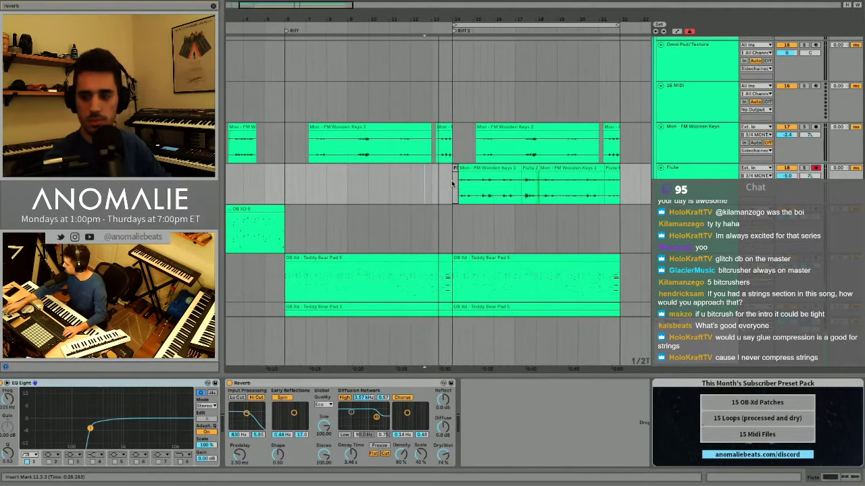
scroll(281, 174, "down", 2)
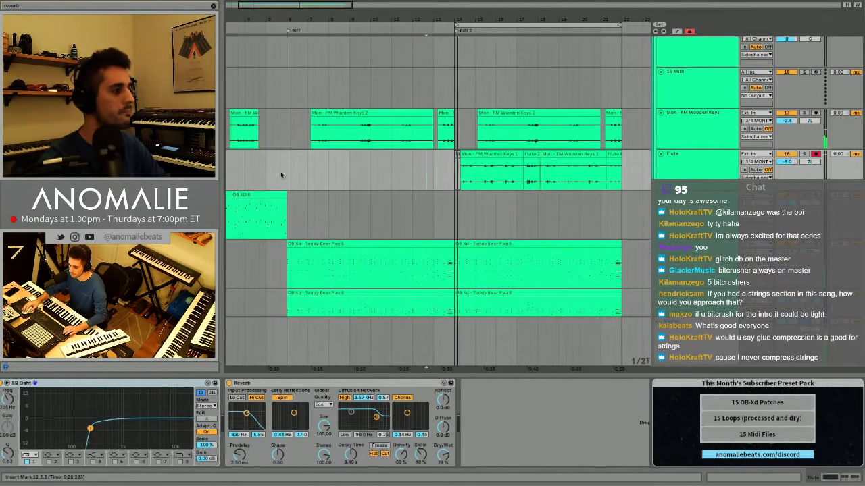
Play the arrangement from the Intro at bar 2 through the Riff into Riff 2, reviewing the layered tracks.
left_click(281, 171)
scroll(282, 171, "left", 4)
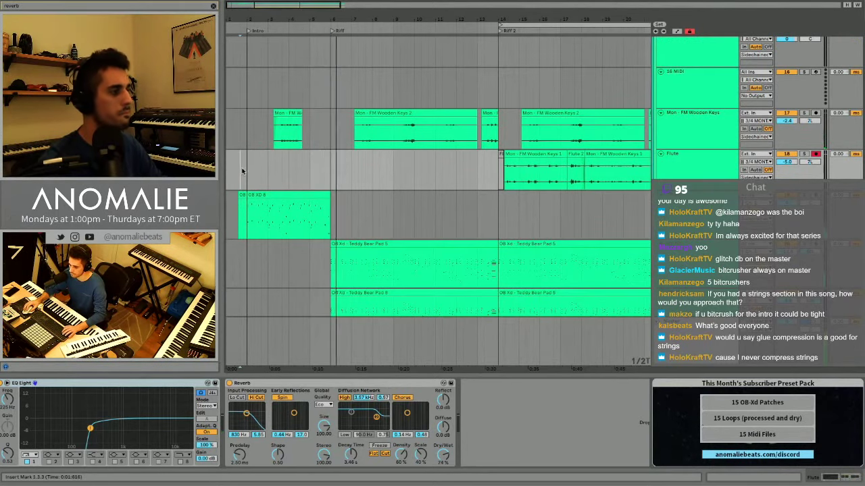
key("space")
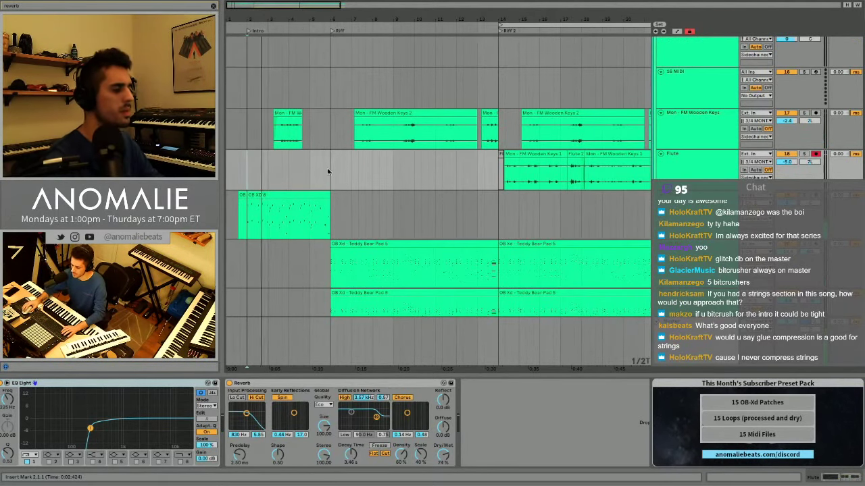
scroll(327, 172, "down", 10)
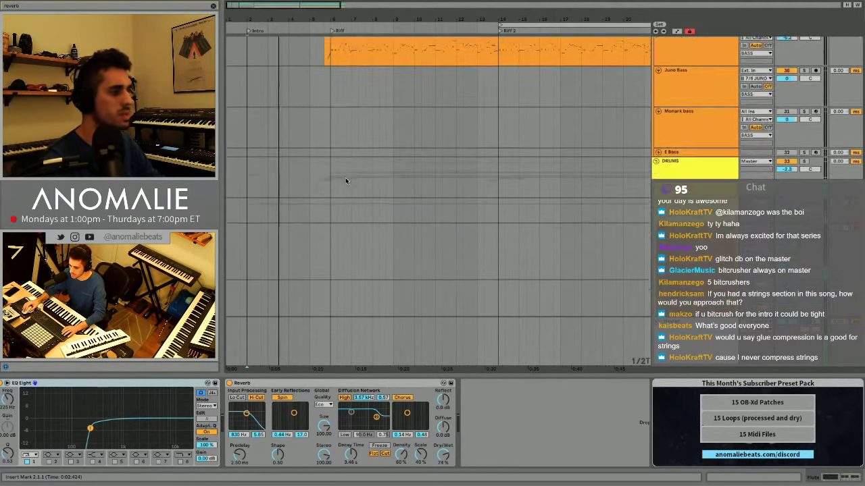
scroll(345, 180, "up", 5)
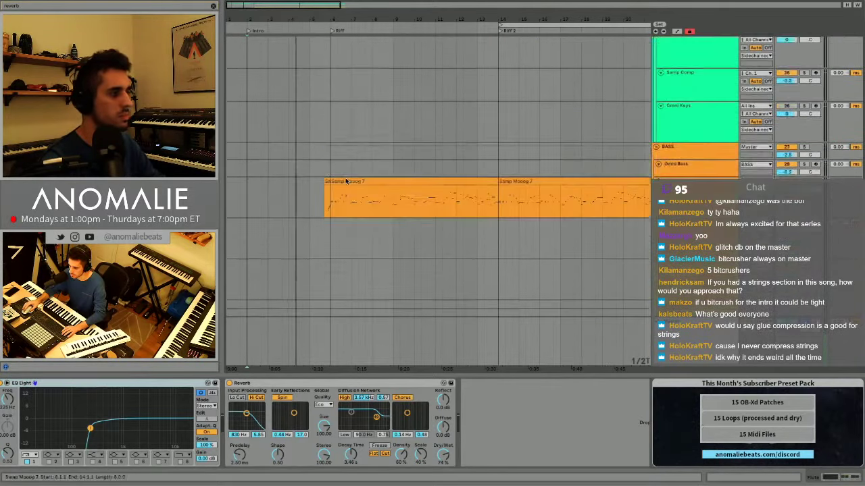
scroll(345, 181, "up", 10)
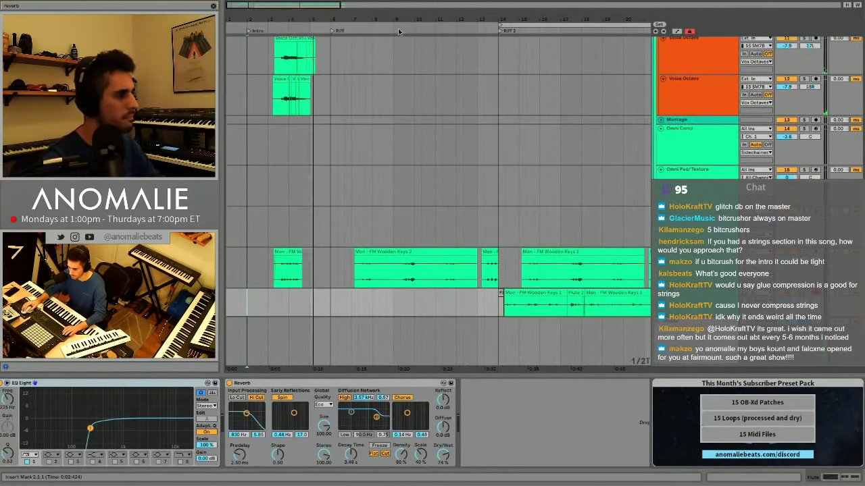
key("minus")
key("space")
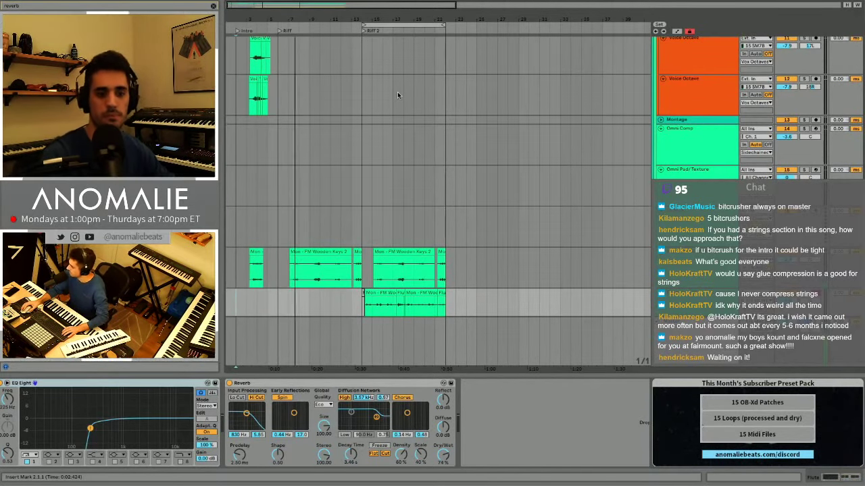
scroll(473, 151, "down", 5)
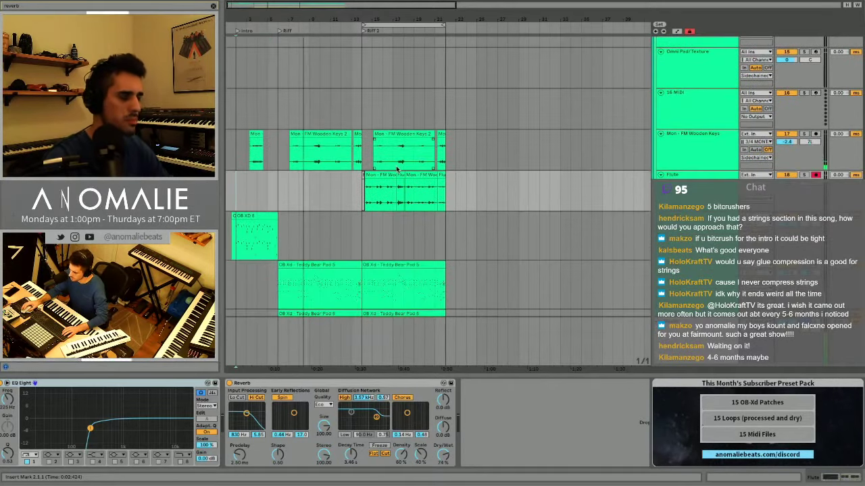
scroll(396, 169, "up", 3)
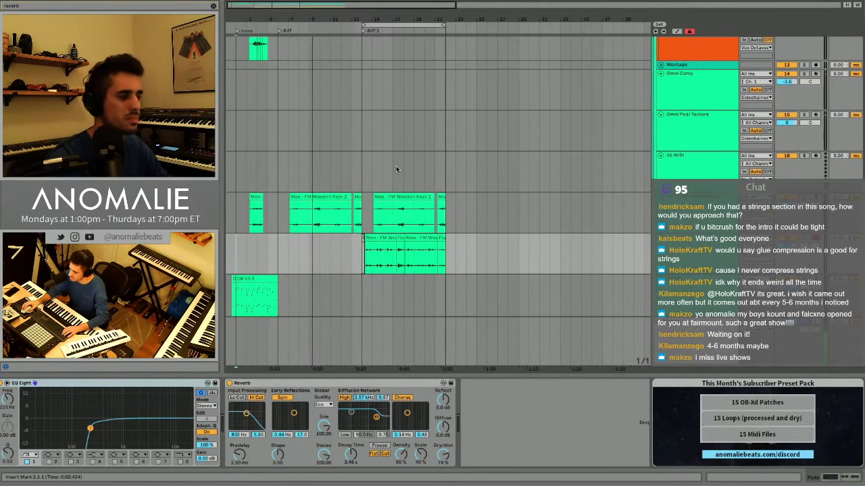
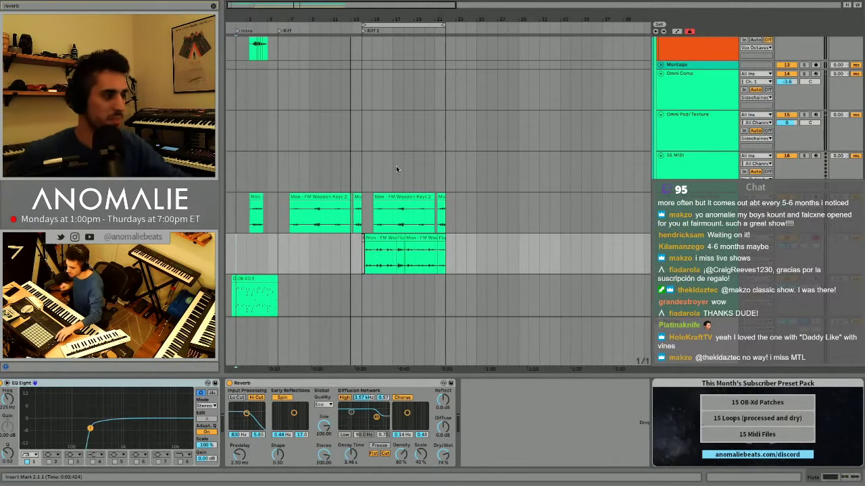
key("space")
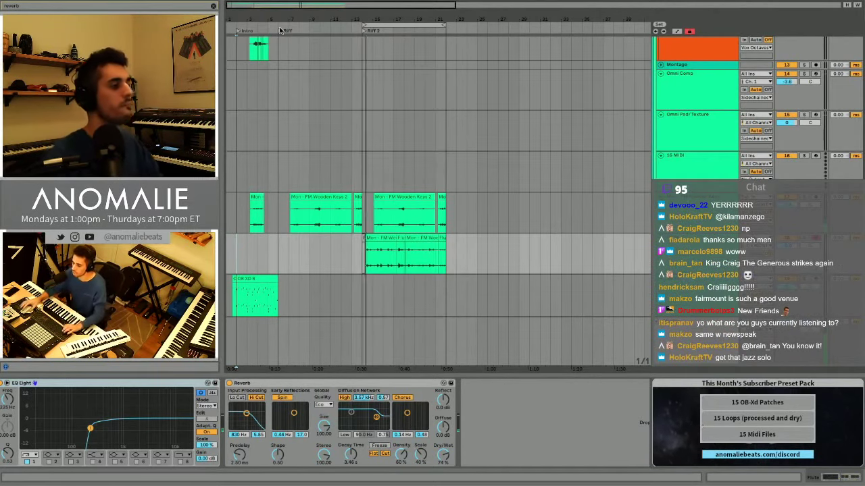
Duplicate the Riff 2 clips across the tracks, bars 14 to 22, into bars 22 to 30.
scroll(446, 169, "down", 5)
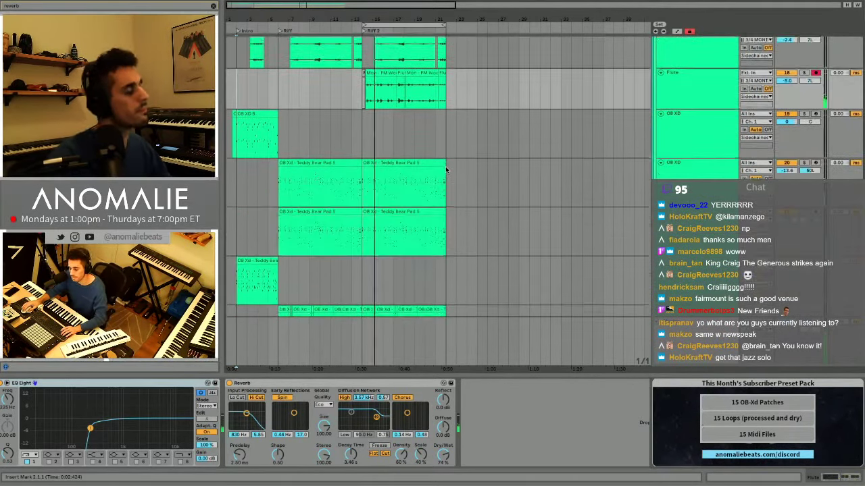
scroll(446, 169, "down", 15)
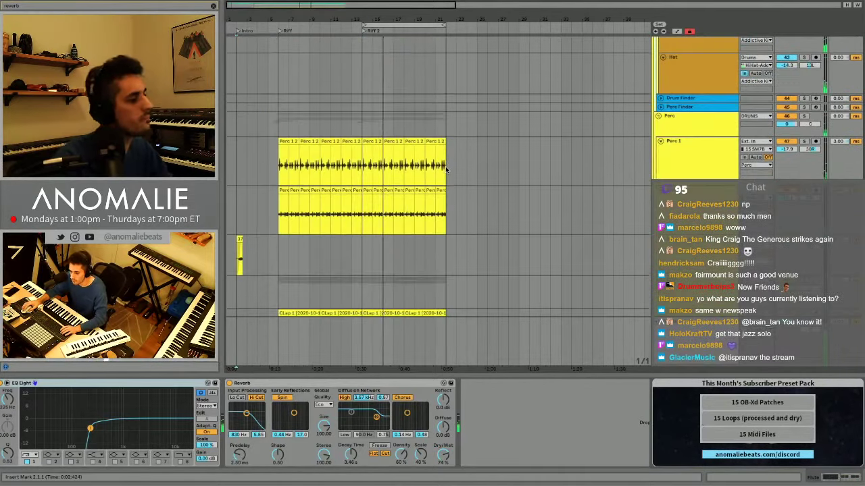
scroll(446, 169, "down", 1)
scroll(399, 149, "down", 7)
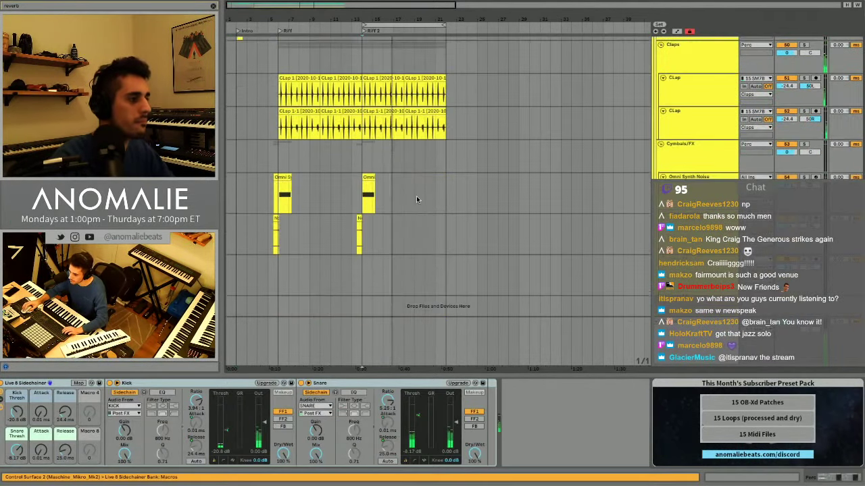
scroll(414, 216, "right", 1)
left_click(426, 281, "shift")
key("super+d")
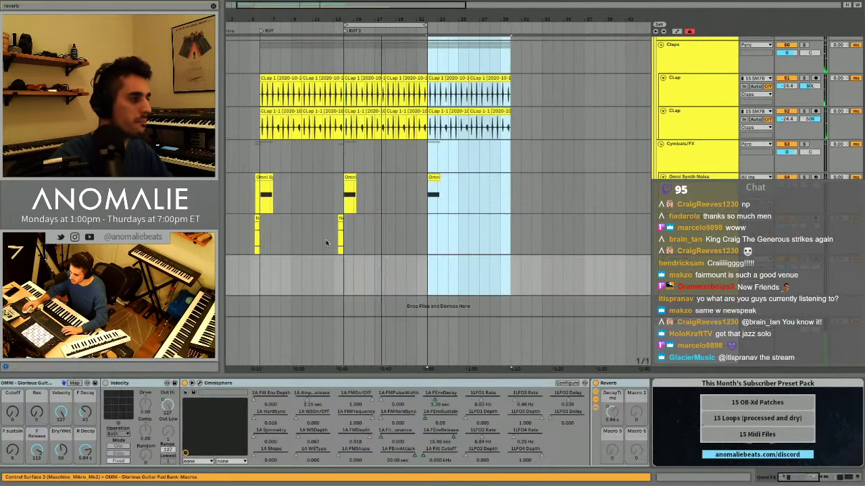
Copy the short Synth Noise clip that leads into Riff 2 to just before bar 22, and move the loop to bars 22 to 30.
left_click_drag(332, 238, 354, 239)
key("super+c")
left_click(416, 239)
key("super+v")
scroll(414, 233, "up", 1)
scroll(412, 231, "up", 5)
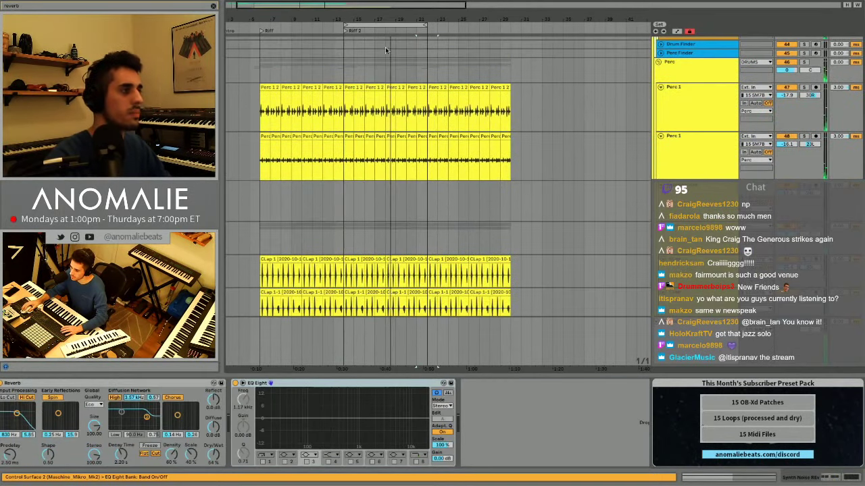
left_click_drag(383, 25, 472, 29)
Duplicate the Riff 2 clips on the Drums track, bars 14 to 22, into bars 22 to 30.
scroll(446, 111, "up", 10)
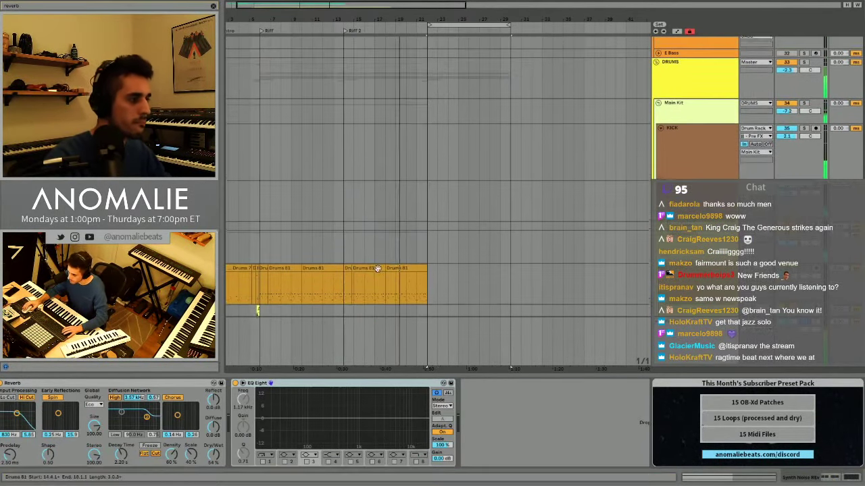
left_click_drag(342, 275, 427, 275)
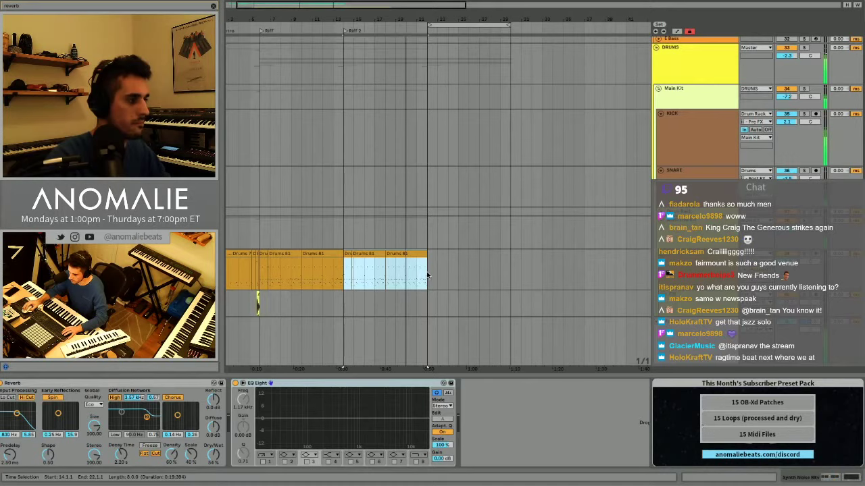
left_click(434, 181)
Duplicate the Riff 2 Samp Moog bass clip into bars 22 to 30 and look over the keys tracks above.
scroll(435, 183, "up", 8)
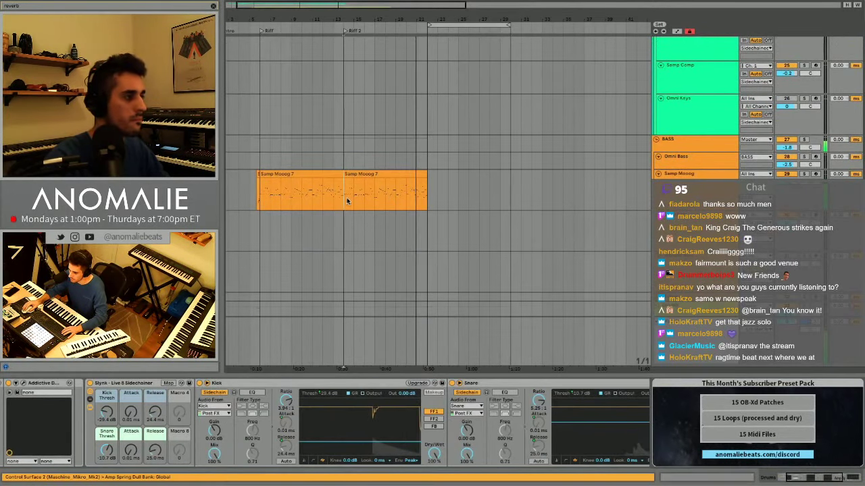
left_click(347, 200)
scroll(620, 191, "up", 10)
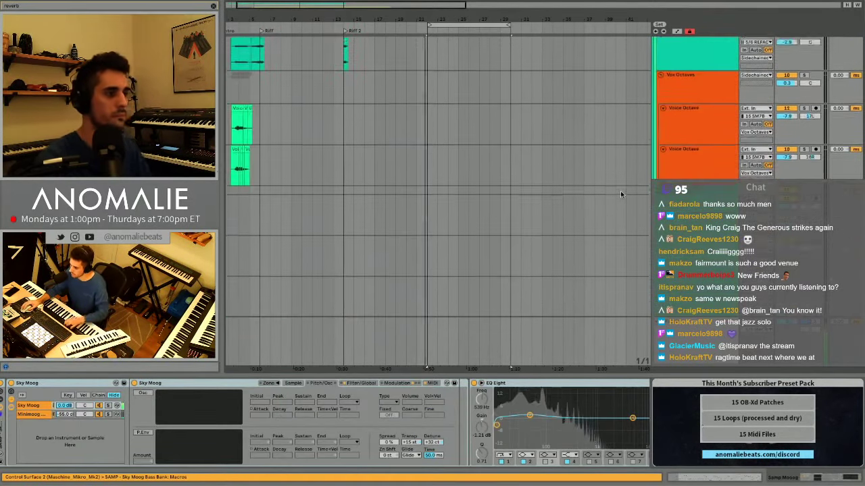
scroll(620, 191, "up", 2)
scroll(691, 142, "up", 5)
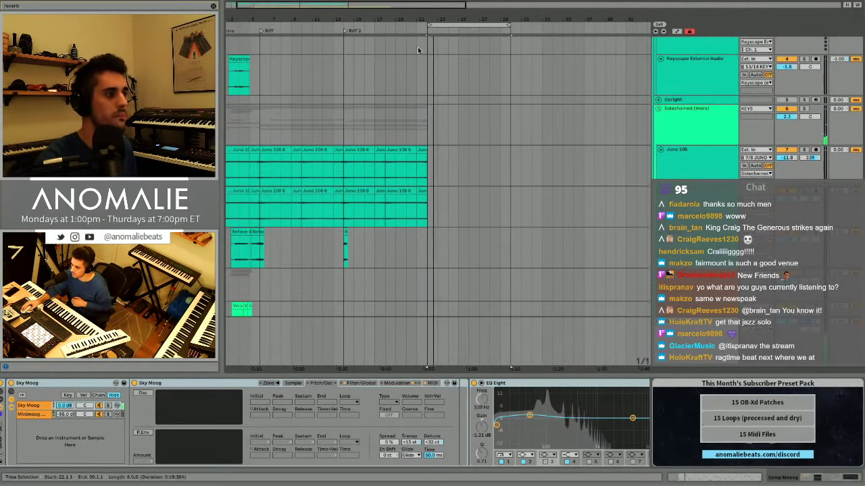
scroll(418, 50, "down", 1)
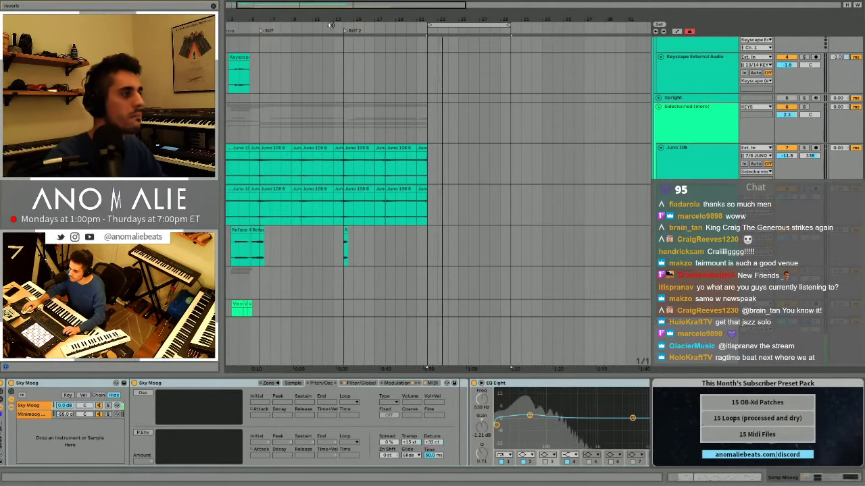
scroll(425, 74, "down", 10)
scroll(425, 74, "down", 6)
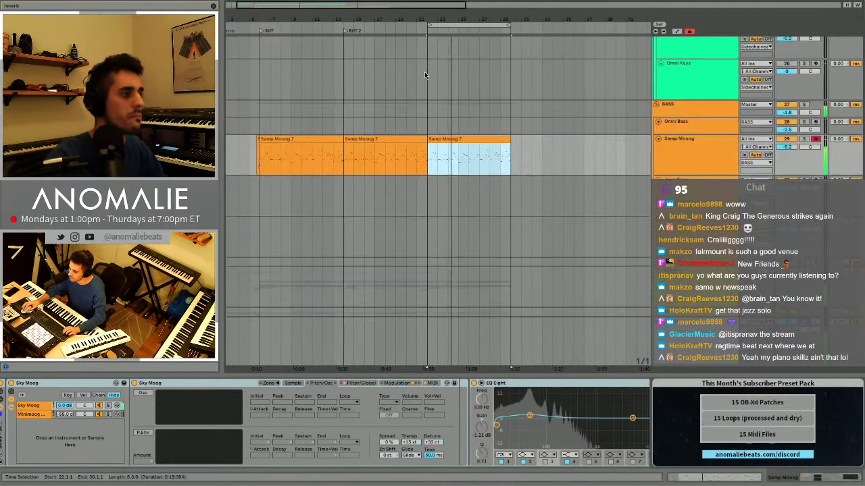
scroll(445, 78, "up", 4)
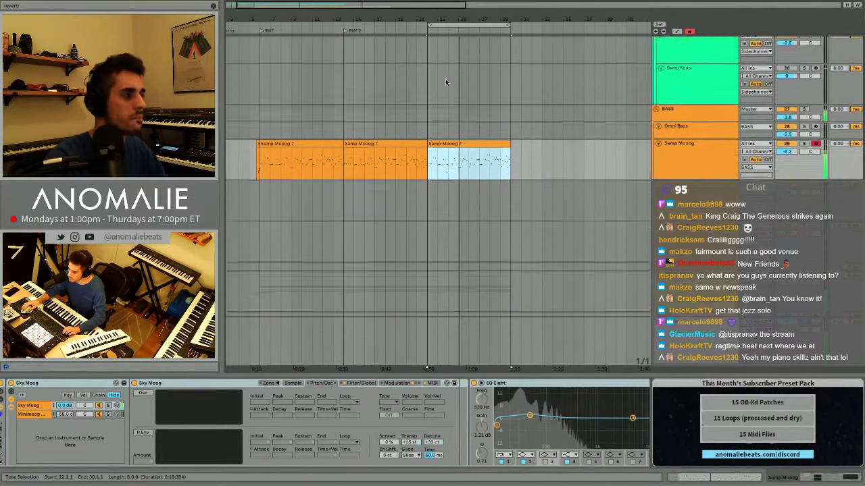
Consolidate the duplicated drum clips in bars 22 to 30 into one clip and open its notes.
key("plus")
scroll(508, 154, "down", 8)
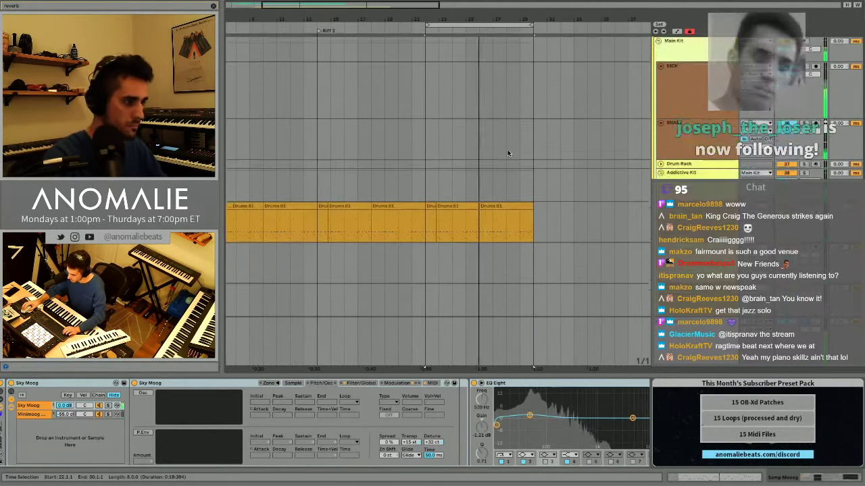
left_click(513, 171)
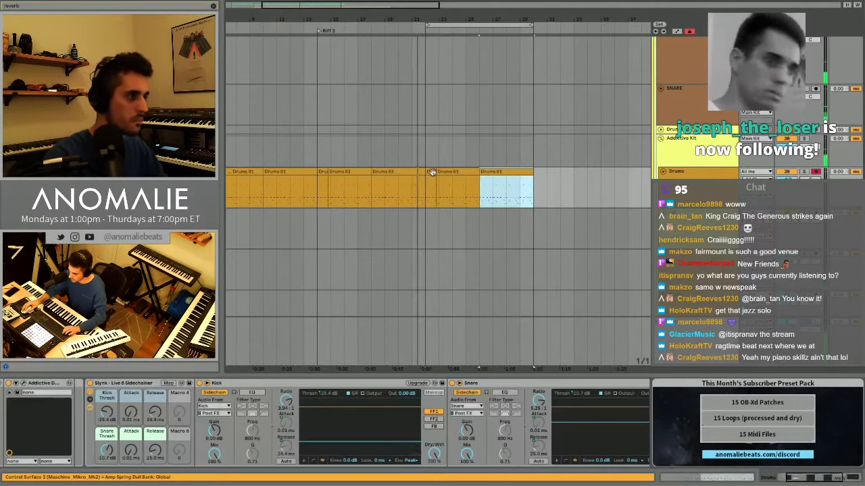
double_click(434, 172)
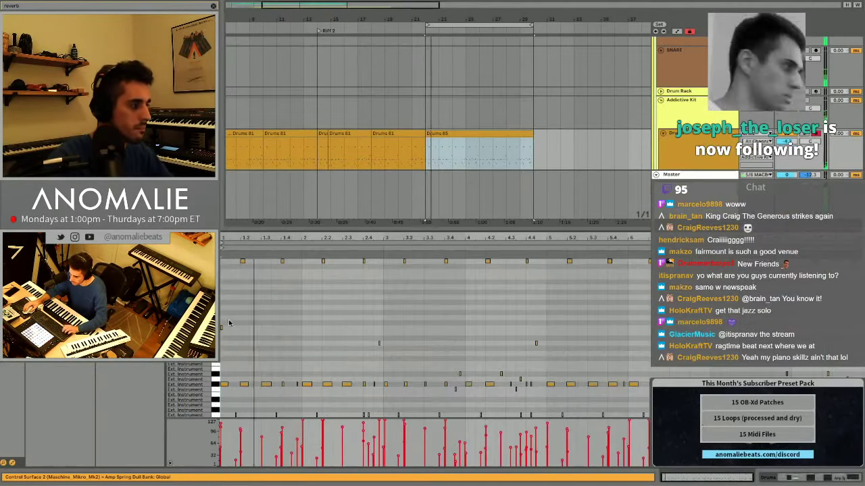
left_click_drag(232, 238, 233, 290)
Nudge the paired E1 and G1 drum notes around beats 1.4 and 2.2 slightly later, off the grid.
scroll(317, 299, "down", 3)
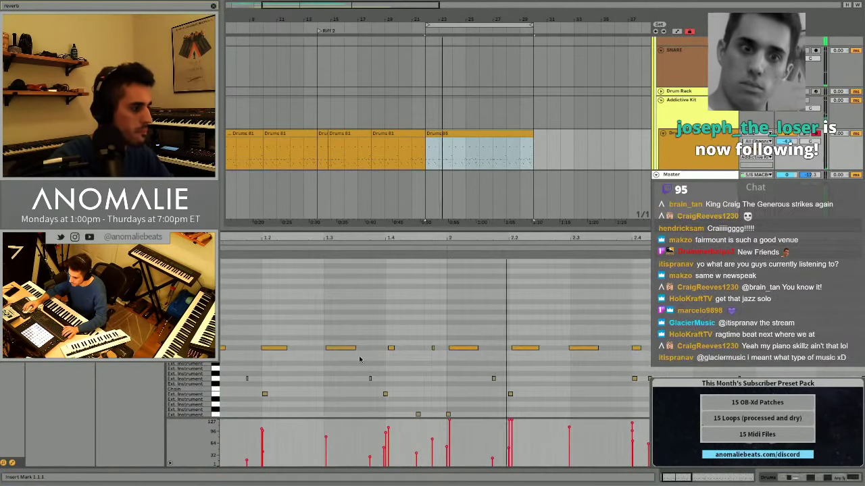
left_click_drag(359, 359, 427, 427)
left_click(341, 251)
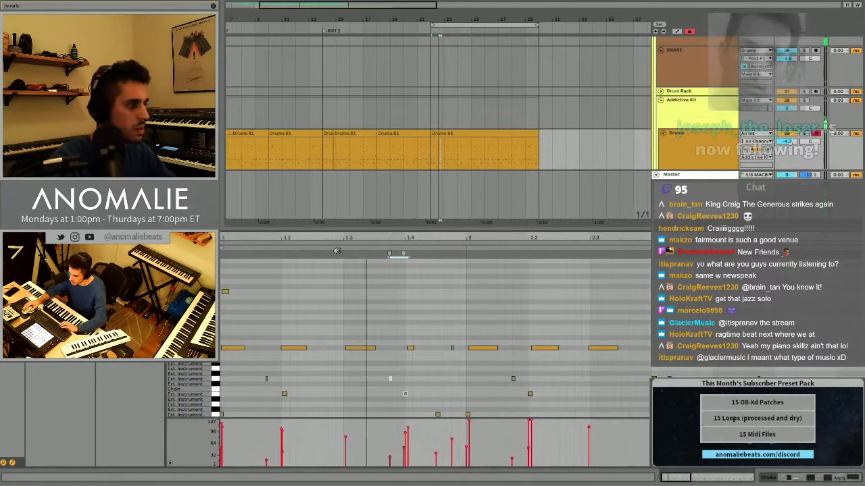
key("Right")
left_click_drag(343, 250, 458, 412)
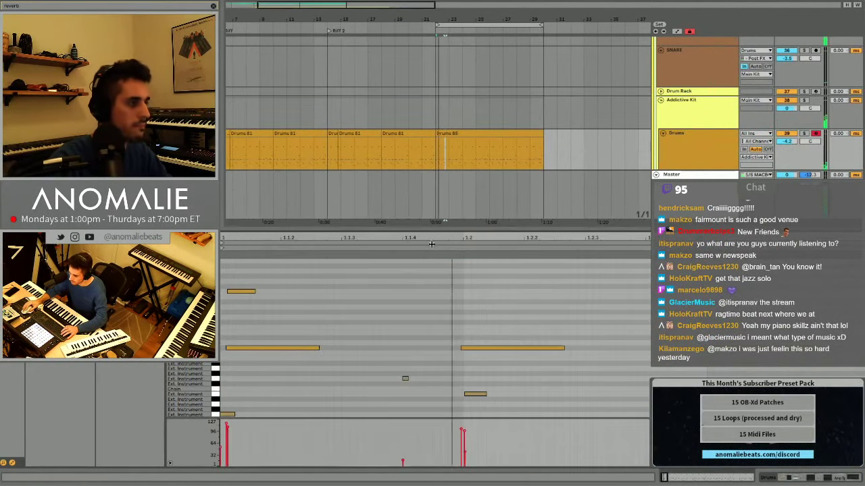
left_click_drag(429, 239, 412, 121)
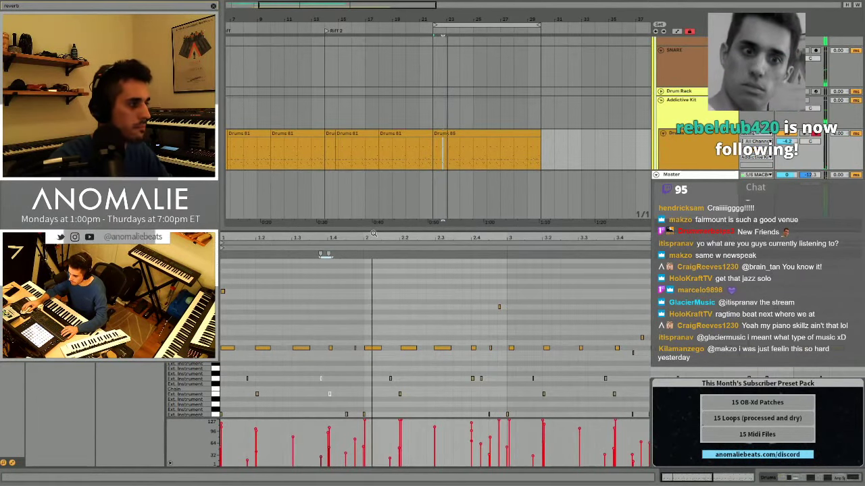
key("z")
key("Right")
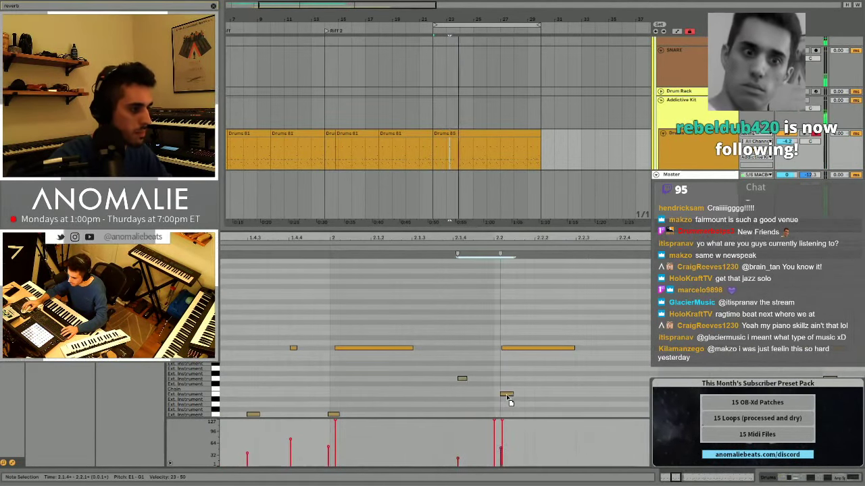
Replace the Riff 2 drum clips in bars 14 to 22 with a copy of the edited drum clip.
key("x")
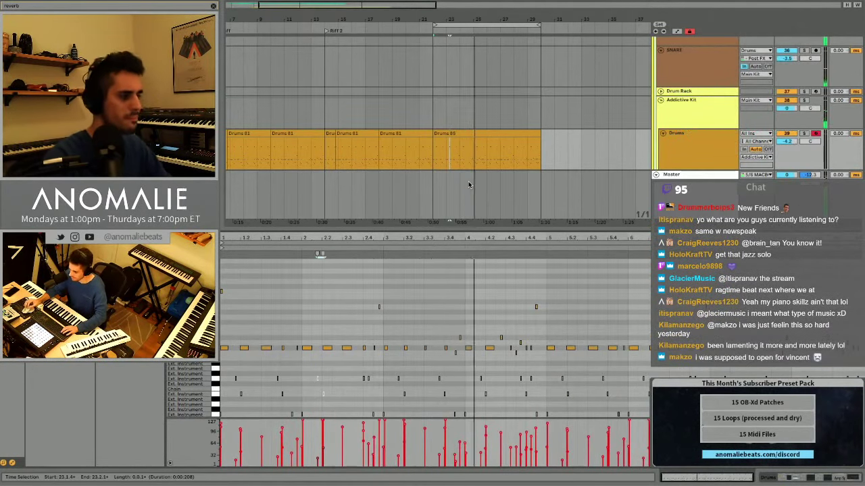
left_click_drag(469, 140, 356, 136)
left_click(485, 151)
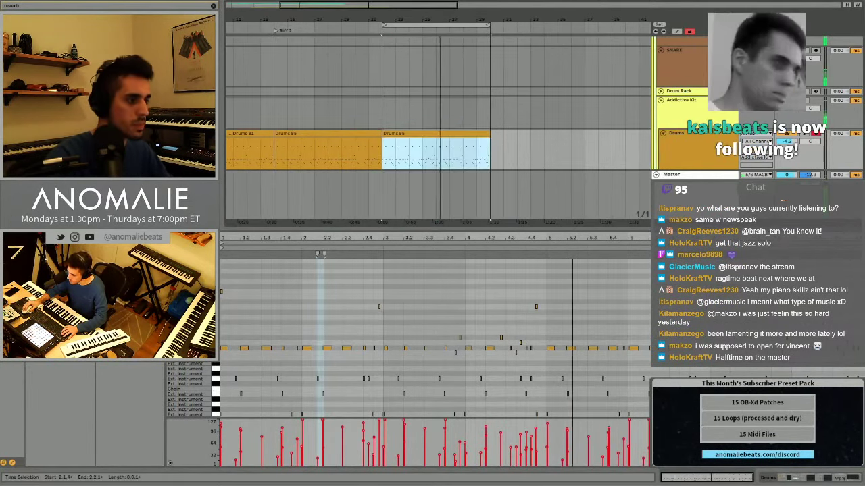
Nudge the E1 and G1 drum notes around beat 6.2 of the last drum clip and replay the loop from bar 22.
left_click_drag(613, 240, 612, 297)
left_click_drag(564, 371, 613, 403)
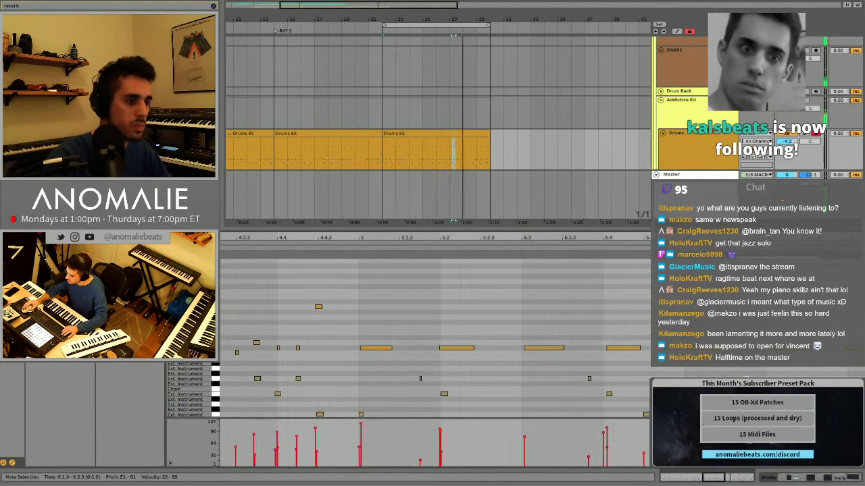
key("space")
key("space")
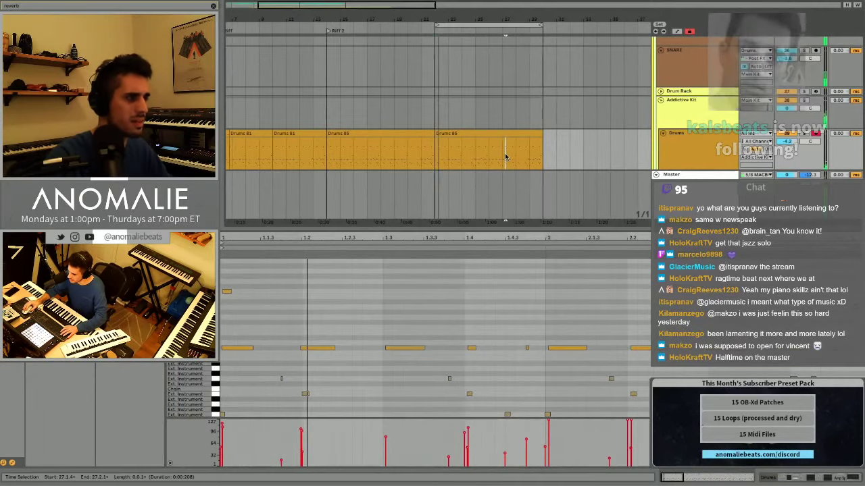
key("space")
key("space")
key("super+alt+l")
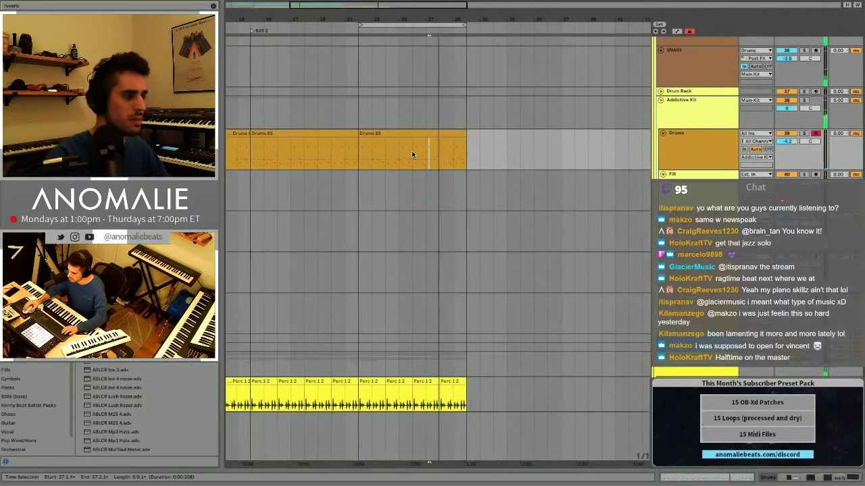
Reopen the drum clip in bars 22 to 30 and nudge its E1 and G1 notes around beat 7.2 slightly later.
scroll(412, 152, "left", 3)
left_click(477, 134)
left_click(518, 156)
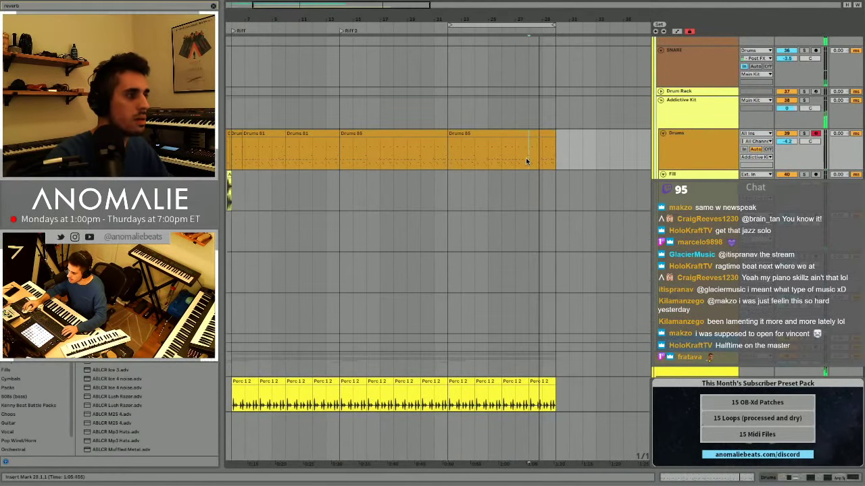
scroll(526, 159, "right", 3)
left_click(434, 128)
double_click(439, 133)
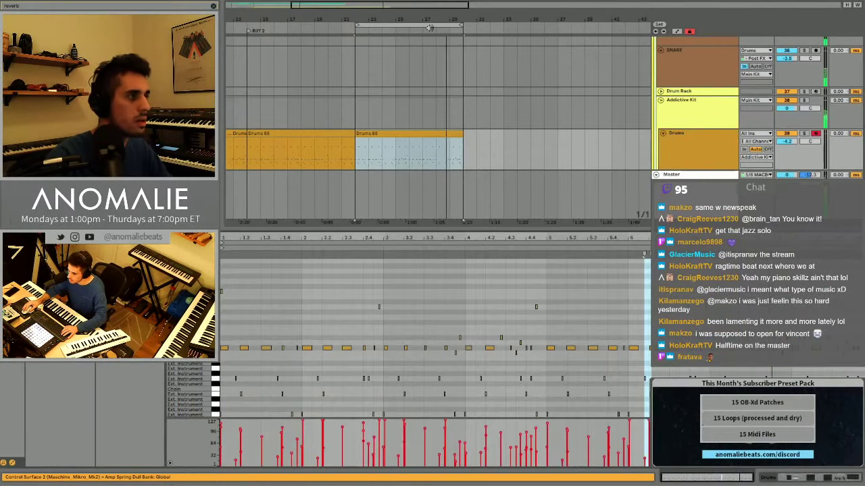
left_click(430, 28)
scroll(675, 338, "up", 5)
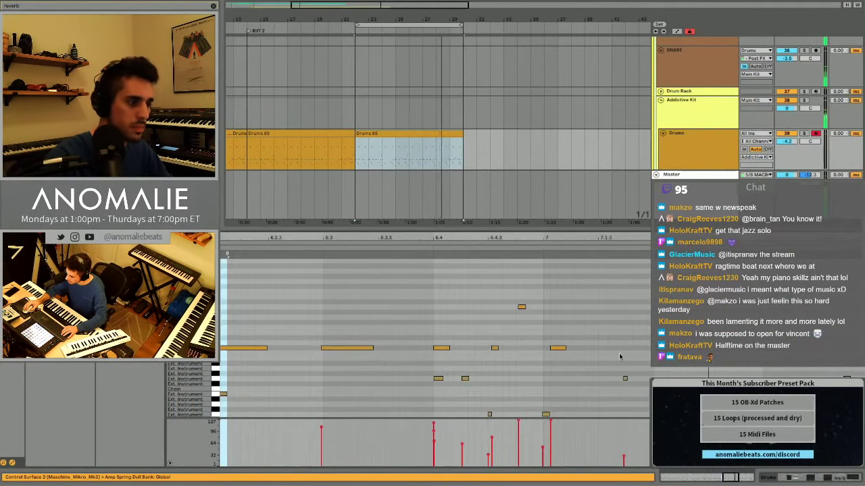
left_click(624, 379)
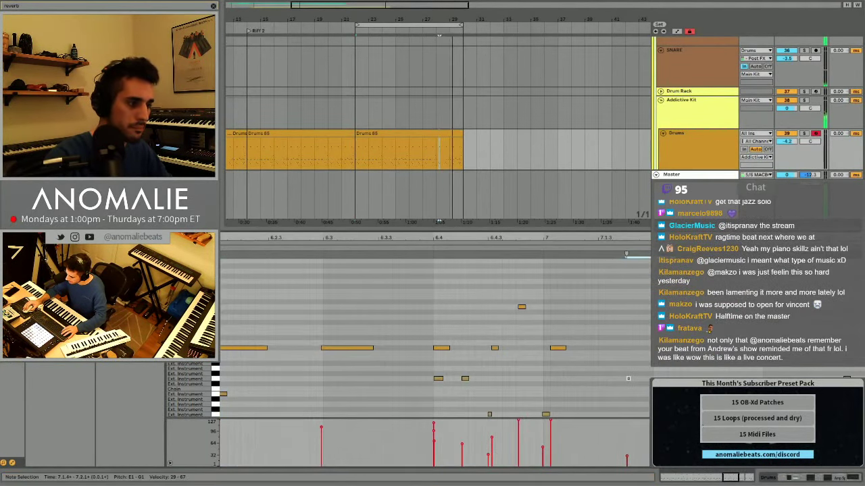
Replay from bar 28 and fine-tune the timing of the E1 note at beat 7.2 and the E1 and G1 notes around 7.4.
key("space")
key("space")
left_click(521, 157)
key("space")
key("space")
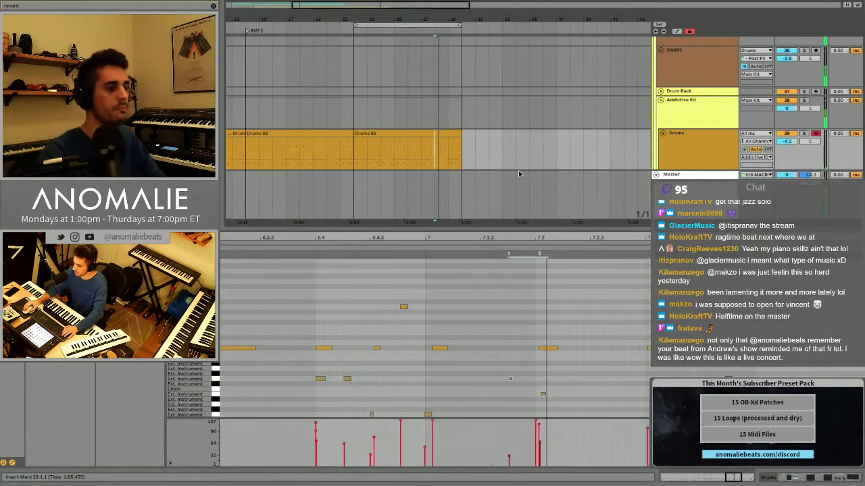
left_click(453, 396)
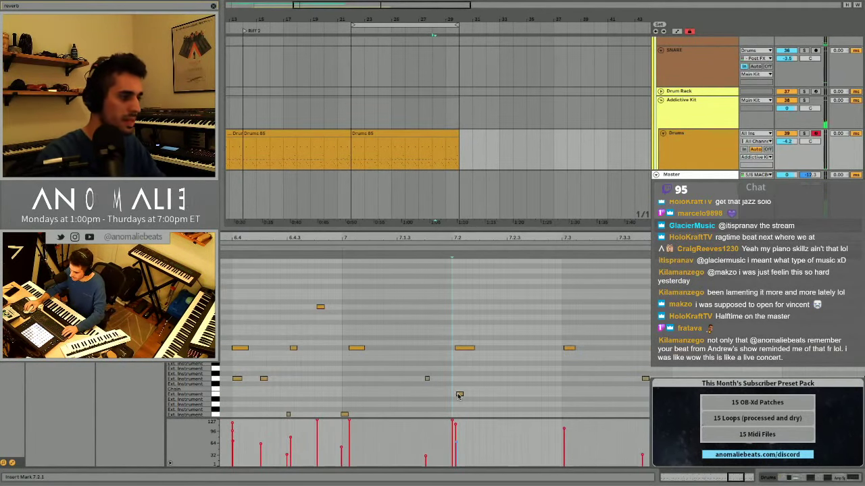
left_click(435, 155)
key("space")
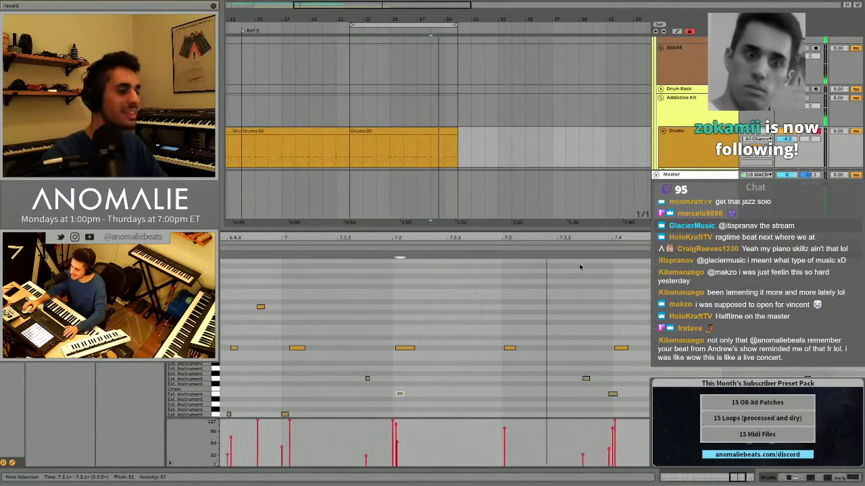
left_click_drag(461, 404, 526, 397)
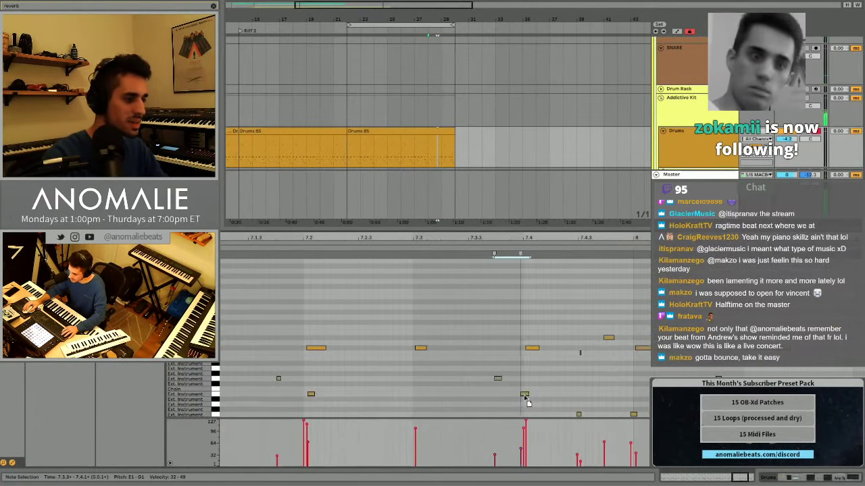
key("space")
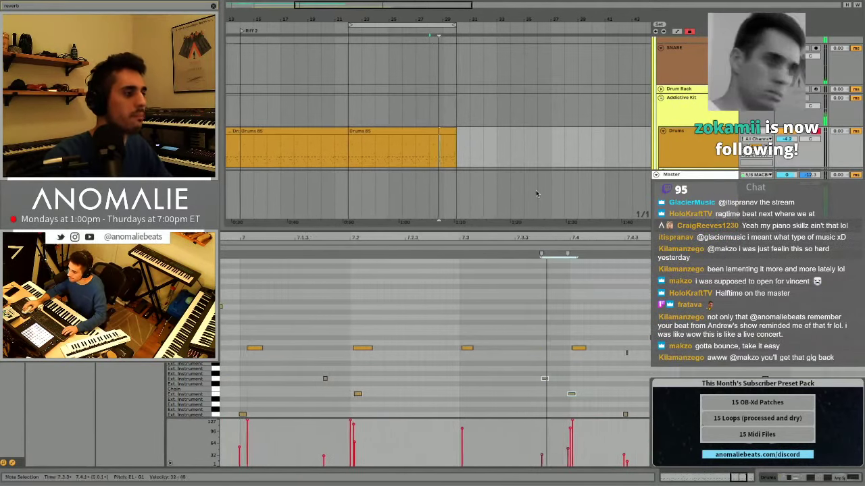
Copy the edited drum clip over the Riff drums from bar 6, and play from Riff 2 at bar 14.
left_click_drag(390, 17, 414, 3)
left_click_drag(414, 131, 295, 131)
left_click(332, 113)
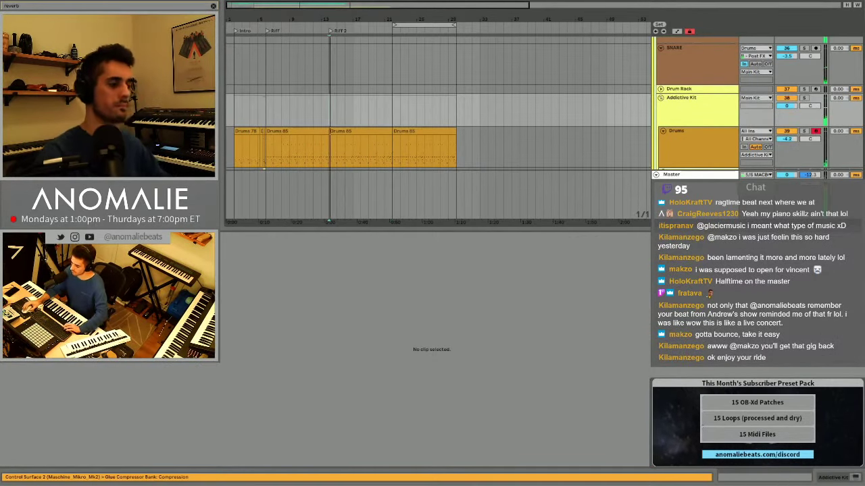
Arm the Samp Comp track for playing along and look over the keys and pad clips between Riff and Riff 2.
left_click(862, 478)
scroll(600, 191, "up", 10)
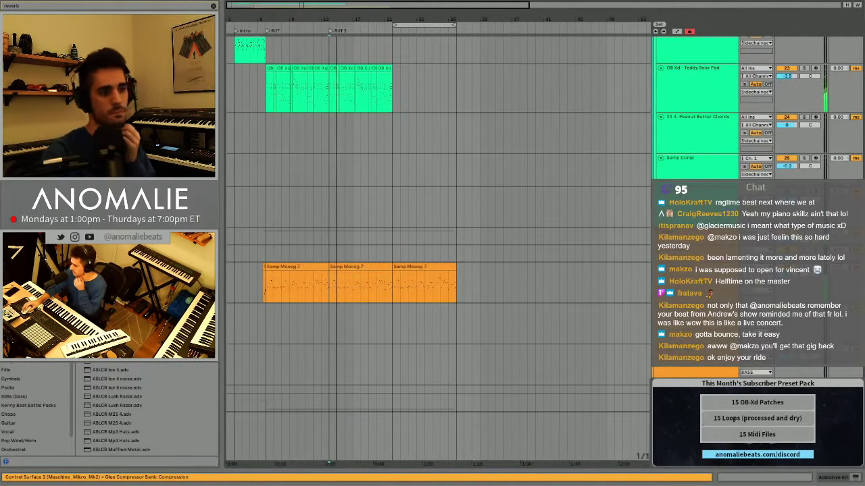
left_click(703, 175)
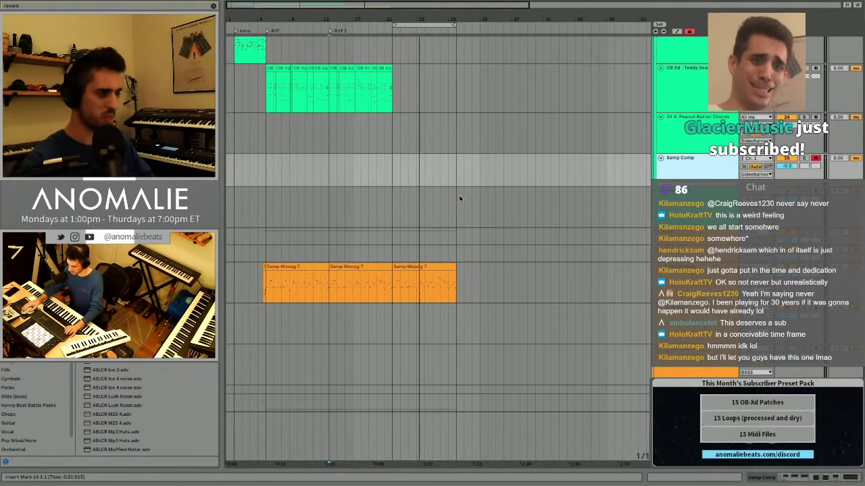
scroll(292, 178, "up", 10)
left_click_drag(275, 20, 372, 147)
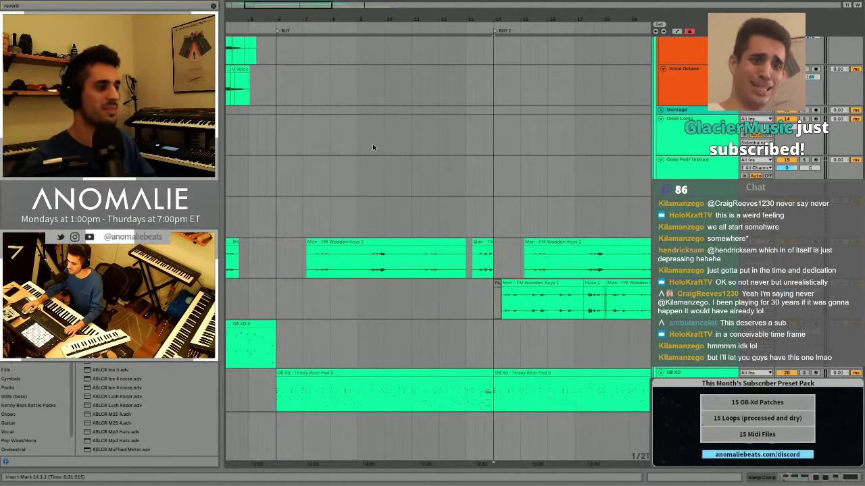
Arm the Omni Comp track and play the arrangement from the Intro at bar 2, restarting it once.
scroll(372, 147, "down", 4)
left_click_drag(403, 20, 365, 6)
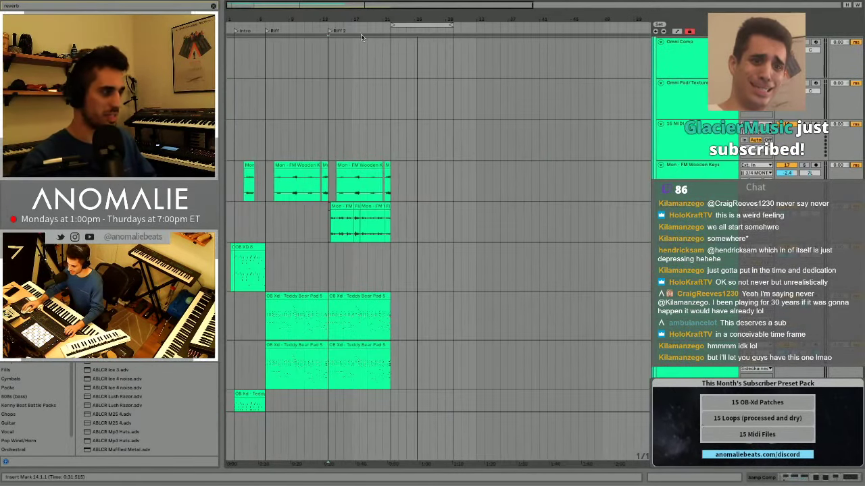
scroll(256, 117, "up", 4)
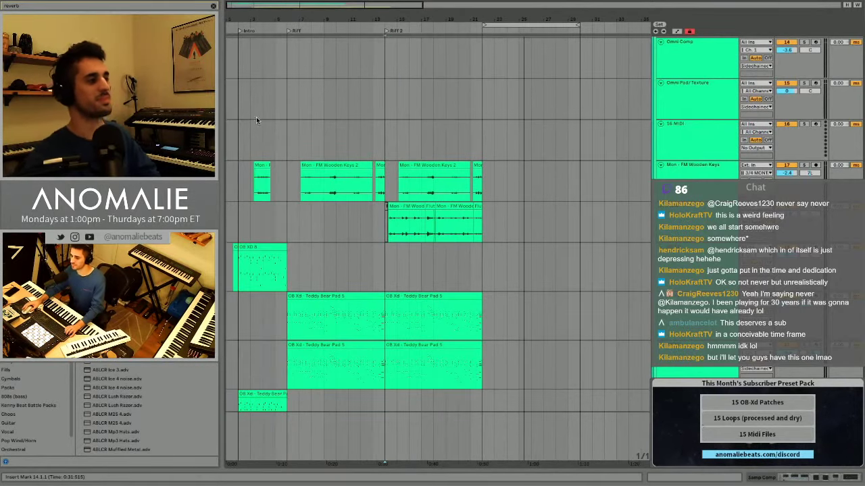
scroll(257, 120, "up", 3)
left_click(243, 123)
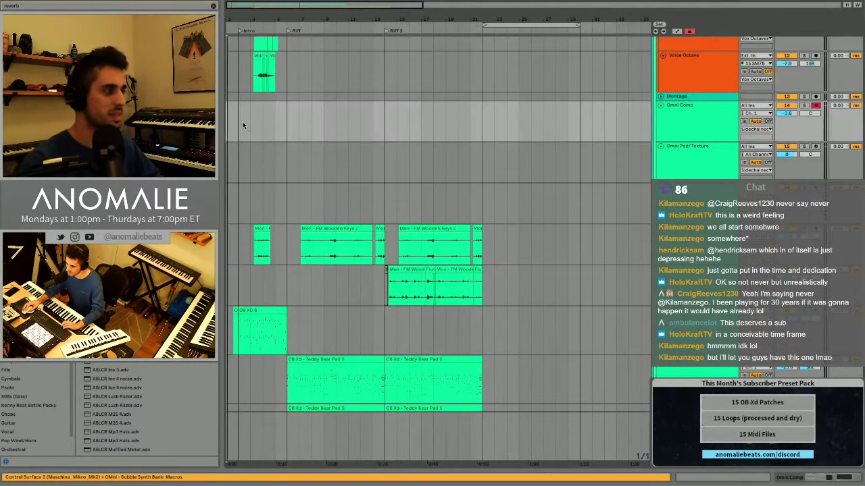
key("space")
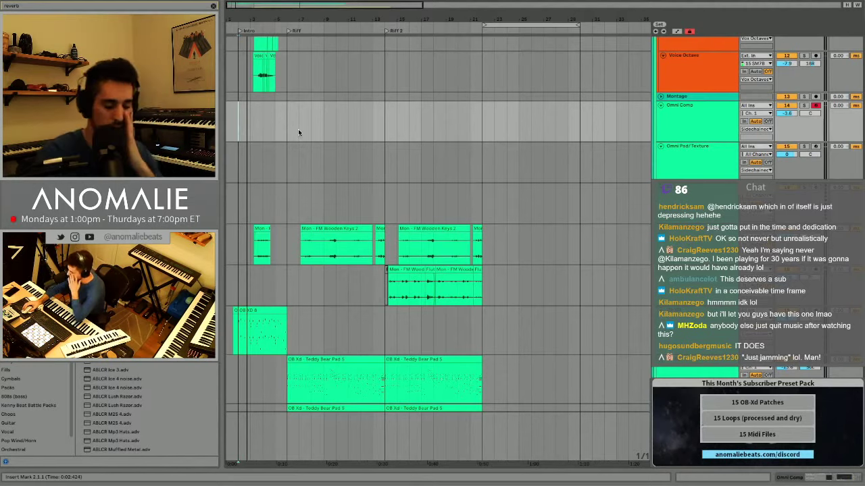
left_click(235, 131)
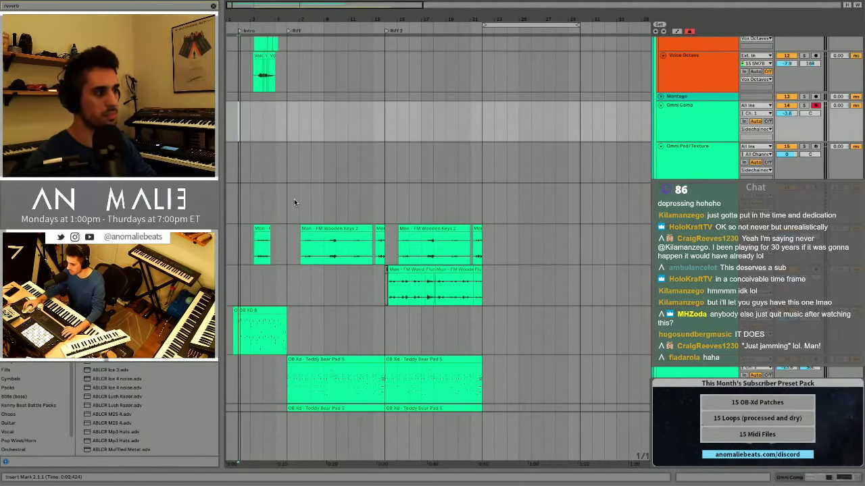
key("space")
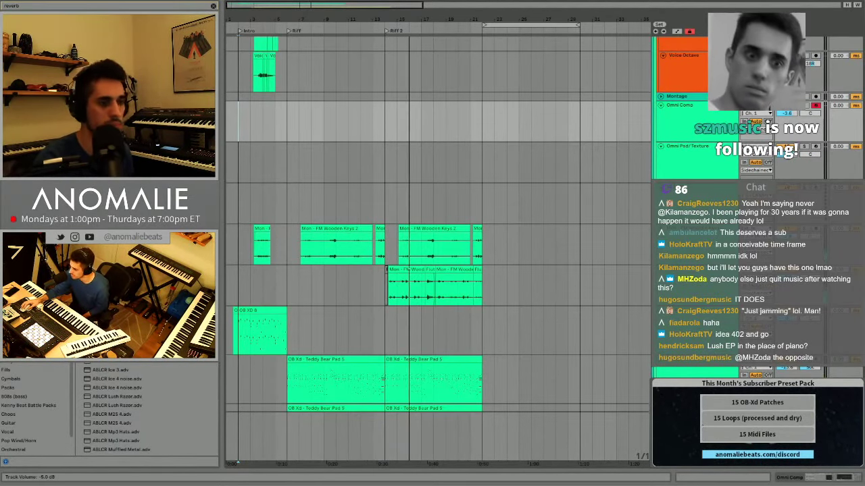
Look over the arrangement during playback, from the voice and FM Wooden Keys clips past Riff 2 and back to the KEYS group.
scroll(466, 236, "up", 1)
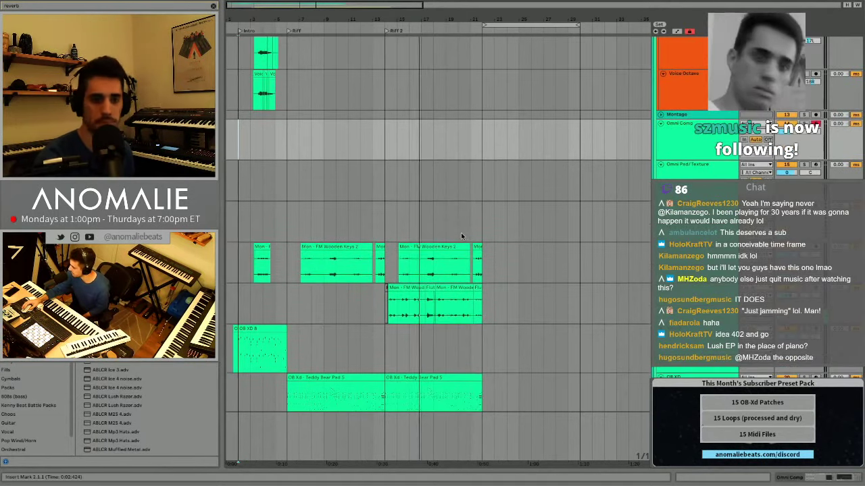
scroll(473, 237, "up", 2)
scroll(485, 242, "up", 1)
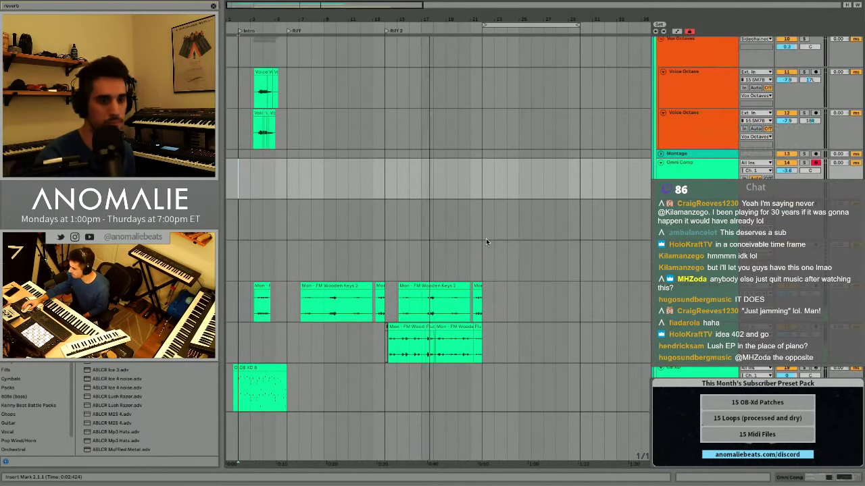
scroll(486, 242, "right", 1)
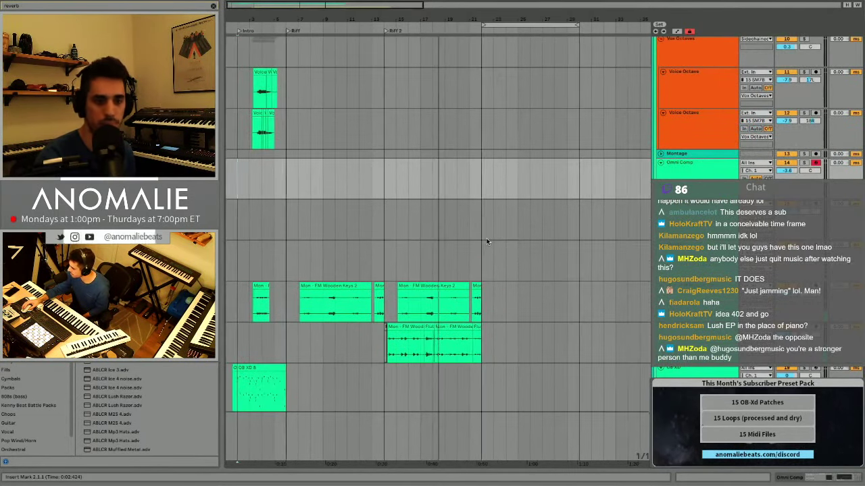
scroll(551, 260, "right", 2)
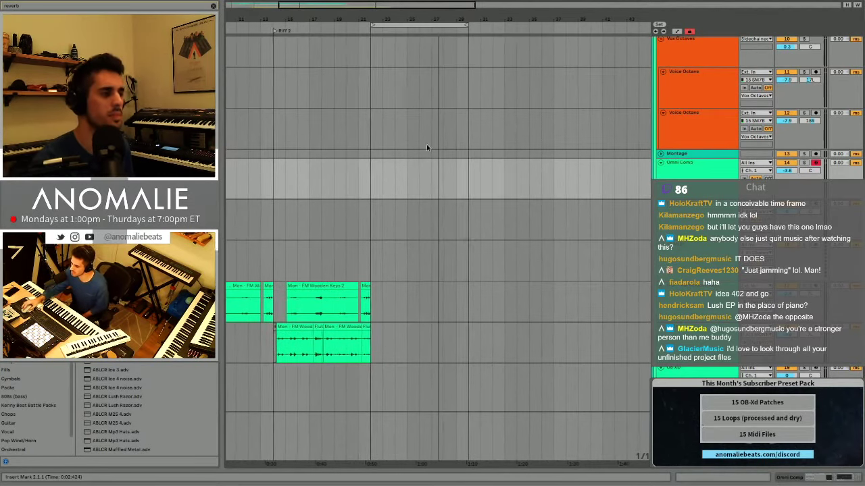
left_click(351, 31)
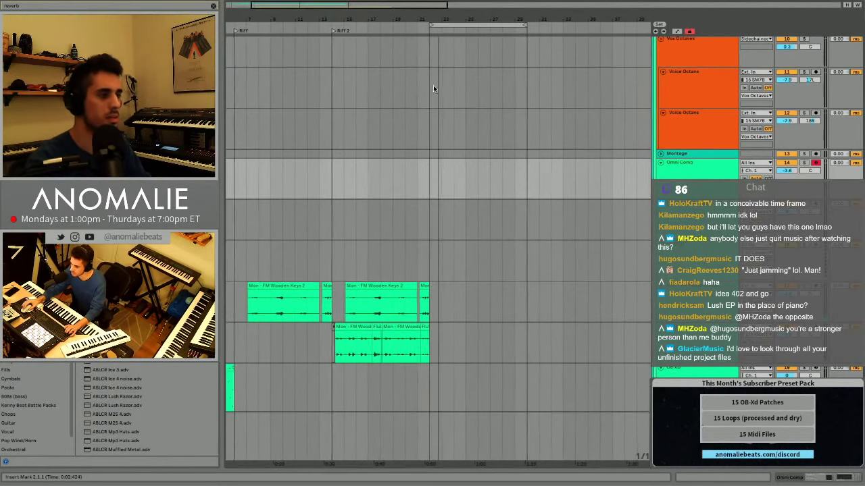
scroll(435, 90, "up", 1)
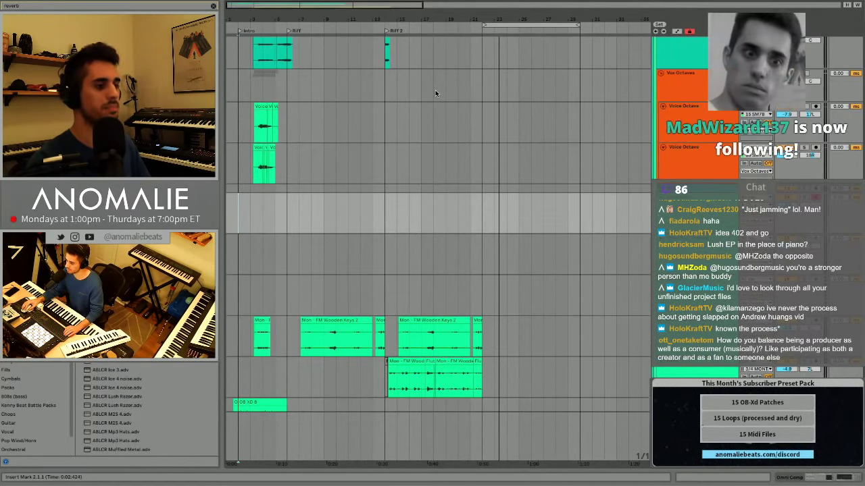
scroll(473, 94, "up", 8)
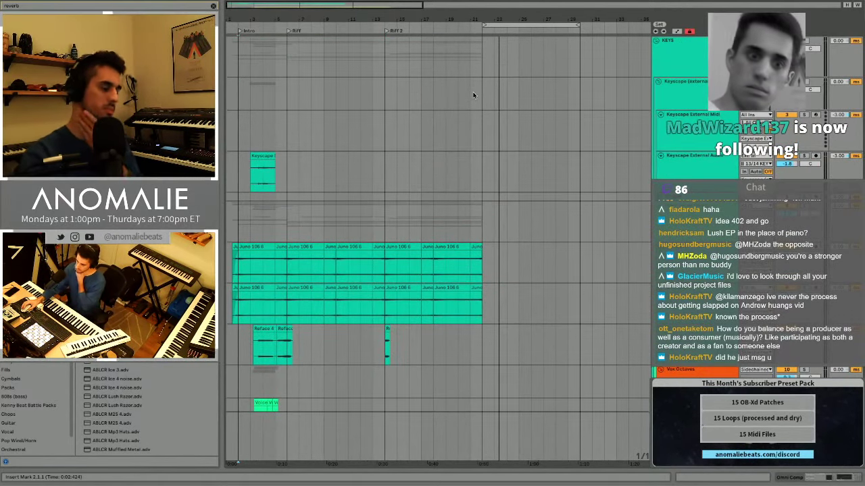
Save the Live Set under the new name October 12 Stream - Idea 2 in the 1st Month folder.
key("super+shift+s")
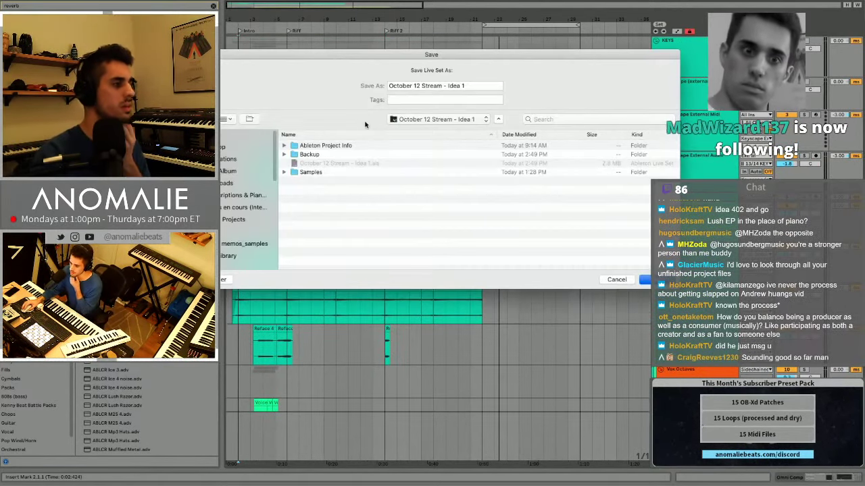
left_click(615, 279)
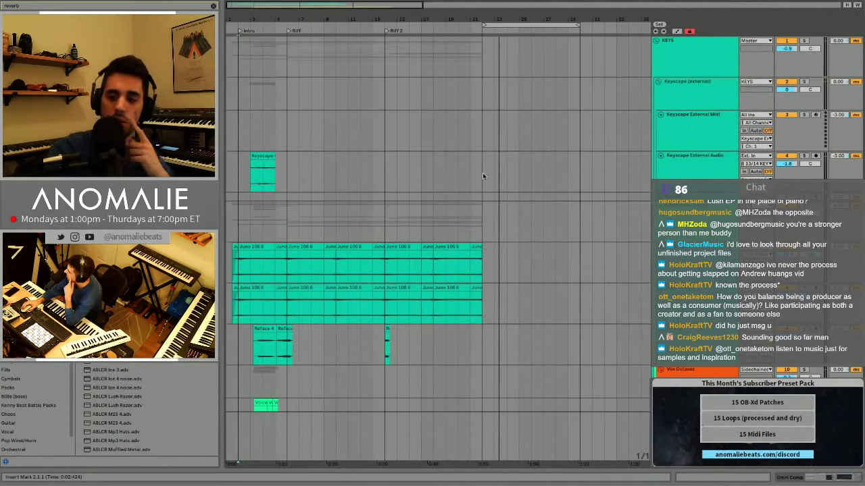
key("space")
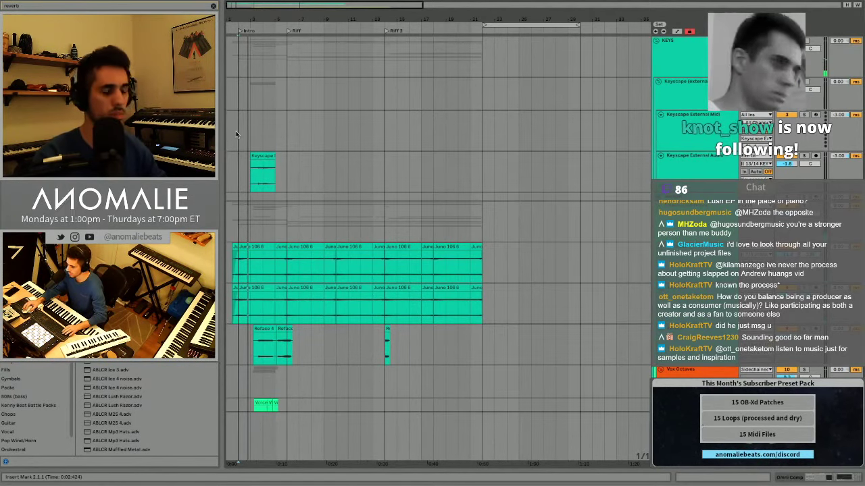
key("super+shift+s")
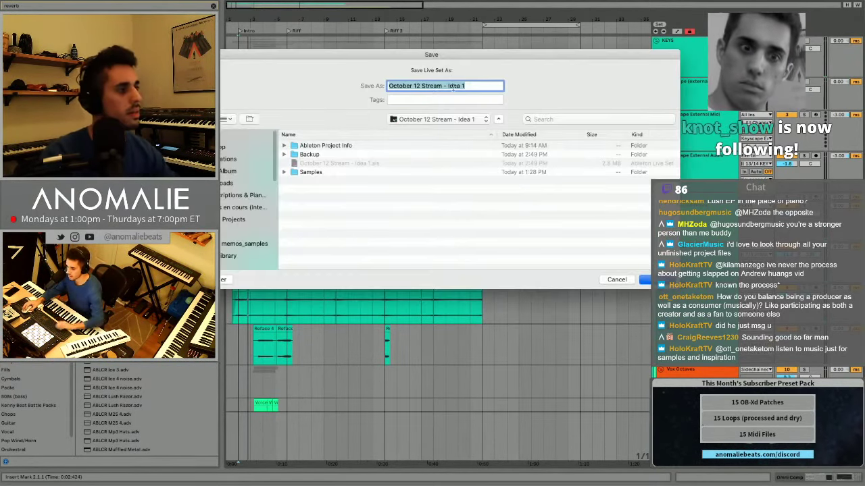
left_click(479, 87)
key("BackSpace")
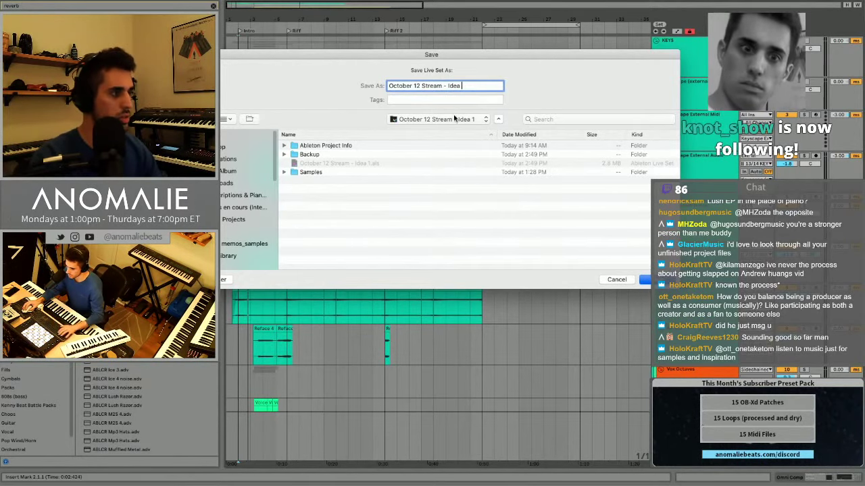
left_click(437, 119)
left_click(419, 131)
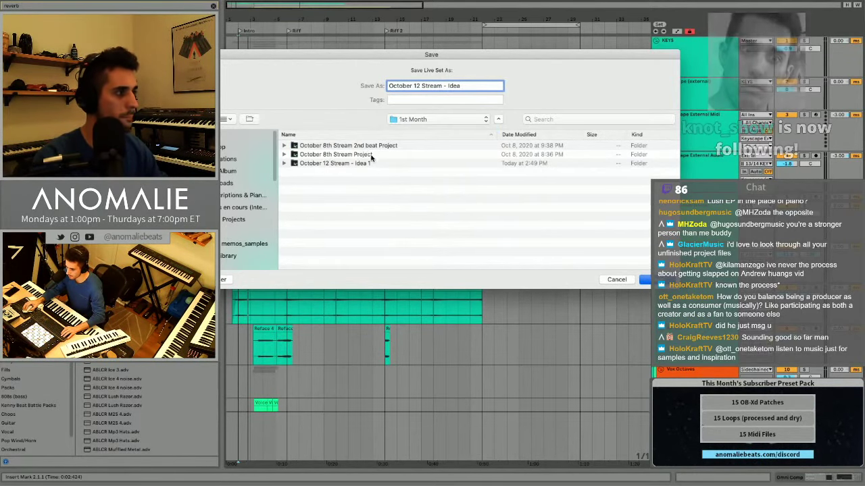
key("Return")
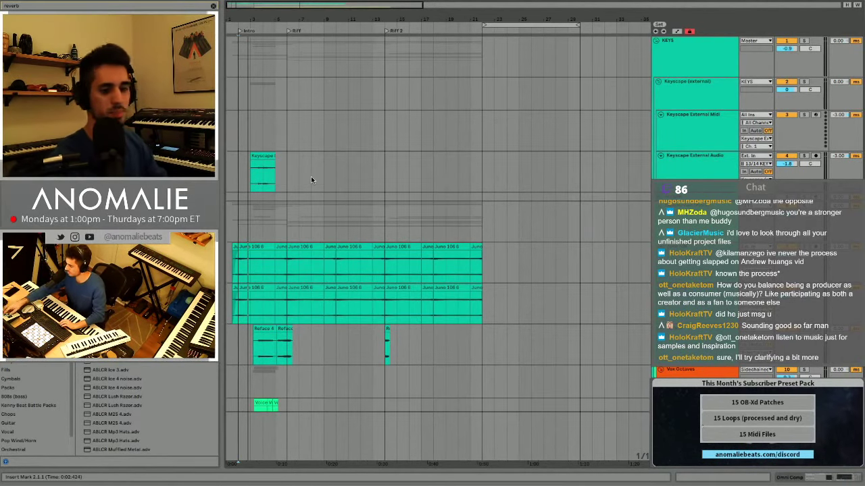
Play the Intro briefly, look over the keys tracks and check the Live Set's save name and folder.
key("space")
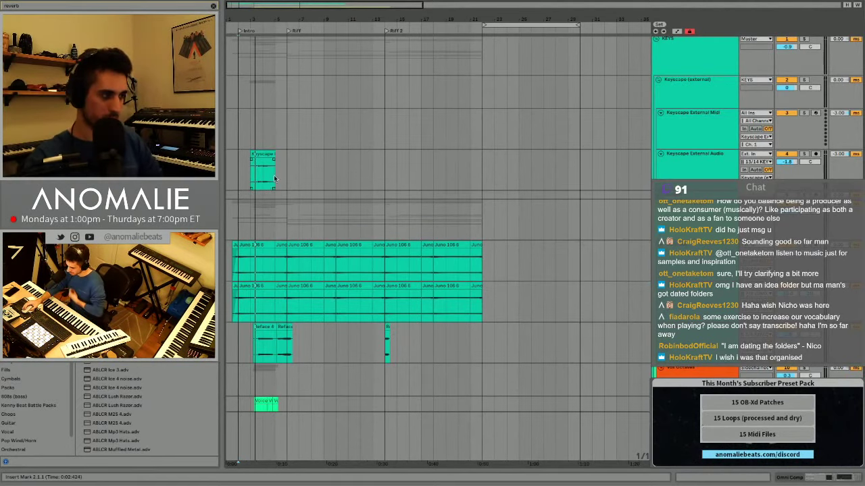
scroll(258, 211, "down", 2)
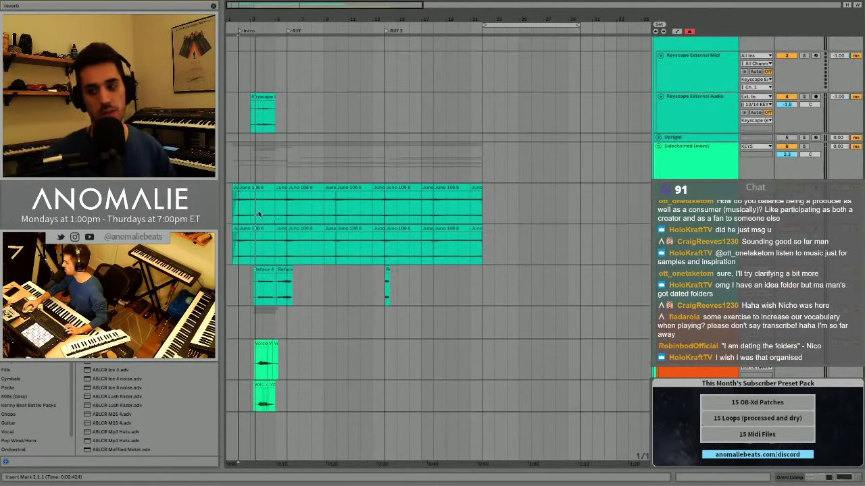
scroll(258, 213, "up", 2)
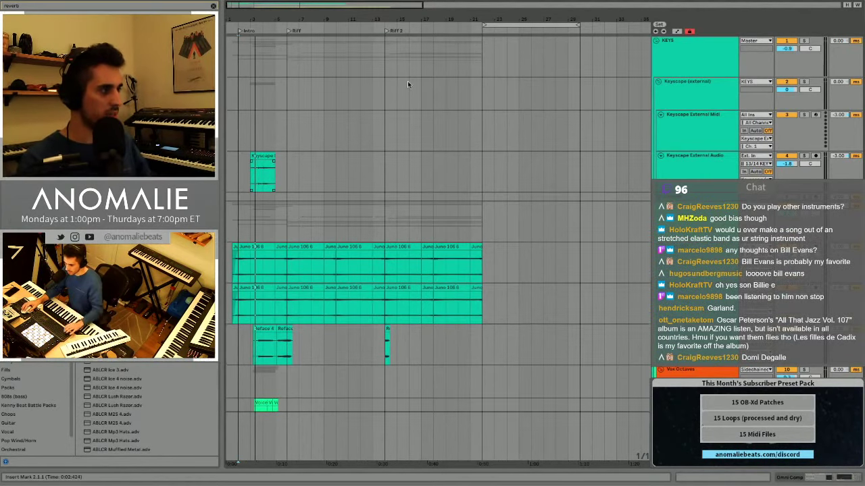
key("super+shift+s")
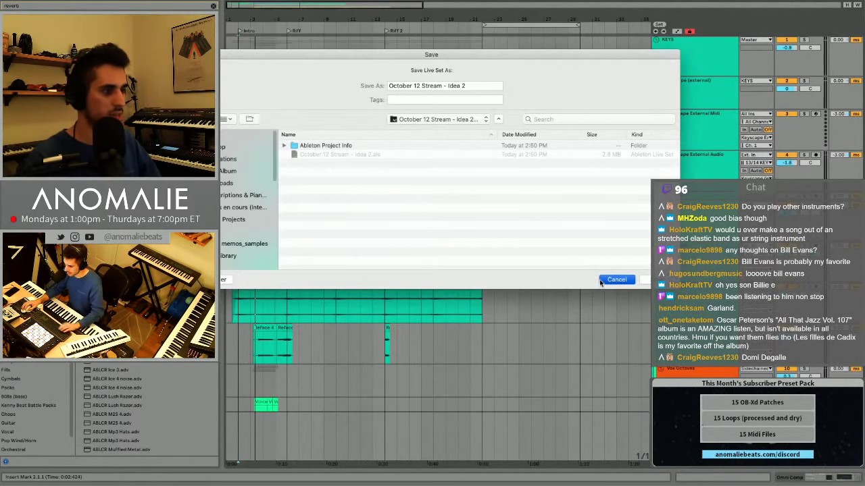
left_click(600, 282)
Delete the Keyscape, Juno 106, Reface and voice clips from the arrangement.
left_click_drag(397, 181, 229, 177)
scroll(418, 196, "down", 5)
left_click_drag(543, 135, 231, 368)
key("Delete")
Delete the FM Wooden Keys, flute and OB-Xd Teddy Bear Pad clips from the synth tracks.
scroll(354, 247, "down", 10)
left_click_drag(543, 179, 239, 263)
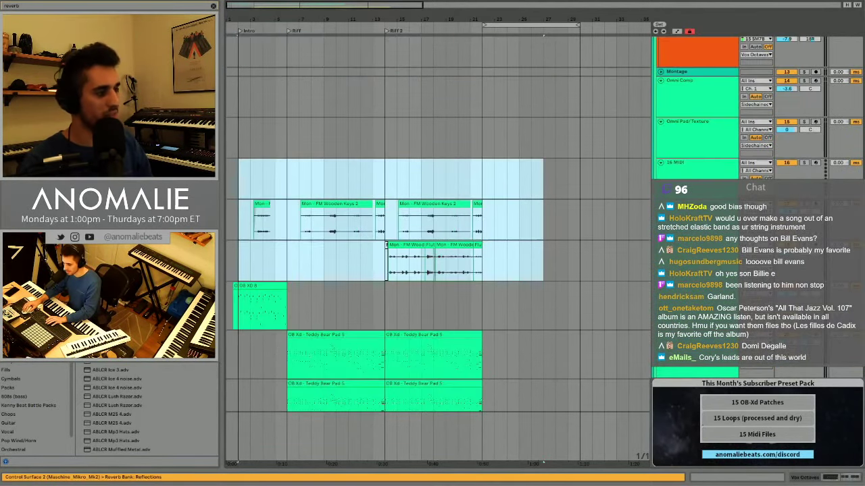
scroll(485, 232, "down", 5)
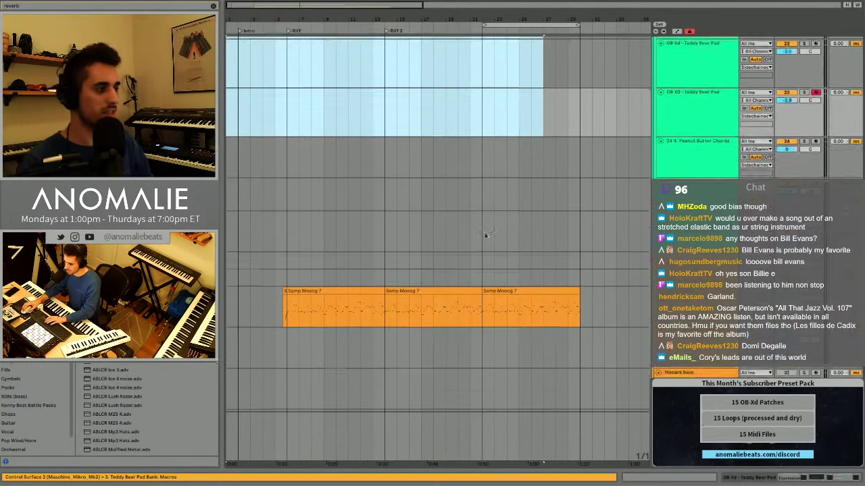
Delete all the Samp Moog bass clips from the Riff sections through bar 30.
scroll(484, 232, "down", 5)
left_click_drag(269, 75, 640, 75)
key("Delete")
Delete the clips on the Drums and Fill tracks from the Intro through bar 30.
scroll(467, 166, "down", 10)
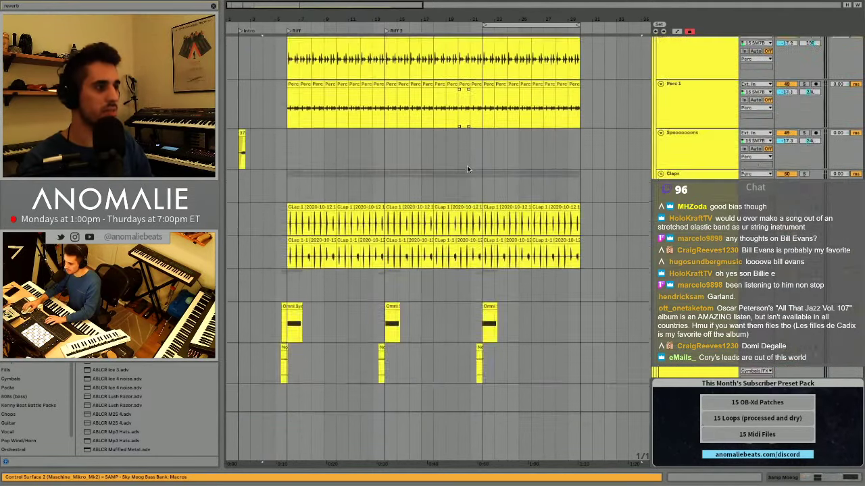
scroll(466, 166, "up", 8)
left_click_drag(643, 119, 239, 201)
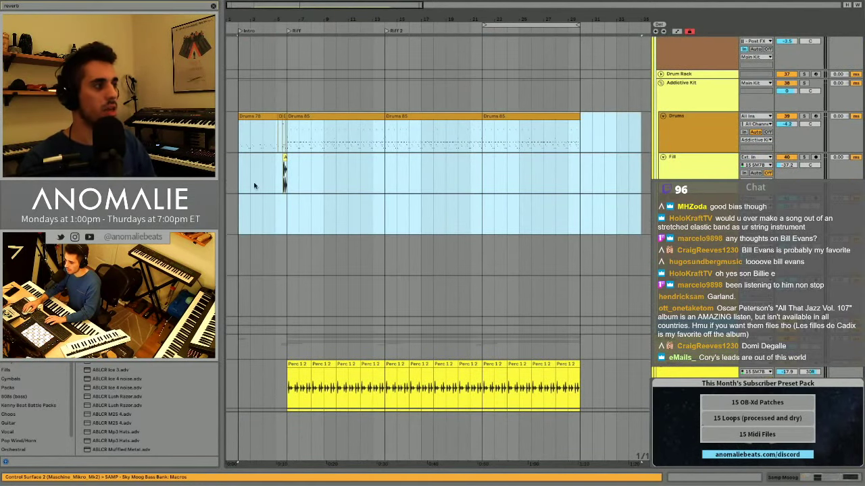
key("Delete")
Delete the percussion, spoons and clap clips across the whole arrangement.
scroll(296, 242, "down", 8)
left_click_drag(237, 118, 570, 295)
key("Delete")
left_click_drag(597, 122, 446, 311)
key("Delete")
Delete the remaining Omni and noise effect clips around the starts of the Riff sections.
scroll(462, 293, "down", 3)
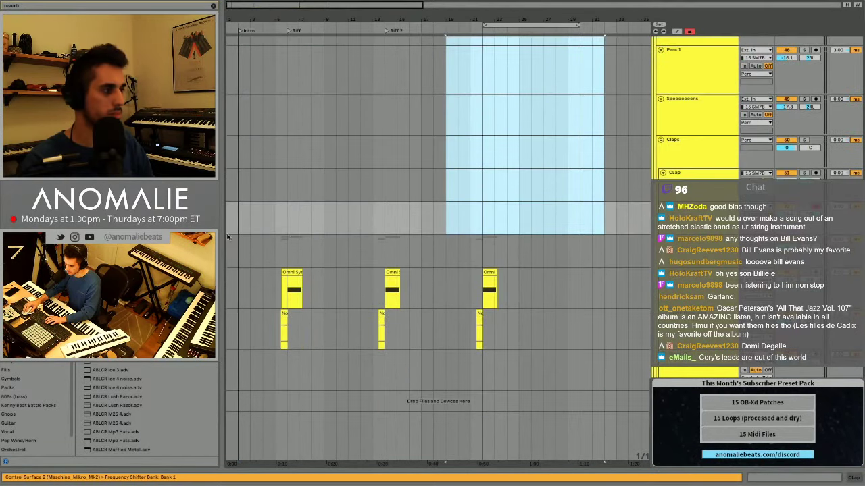
left_click_drag(228, 236, 474, 333)
left_click_drag(477, 278, 202, 278)
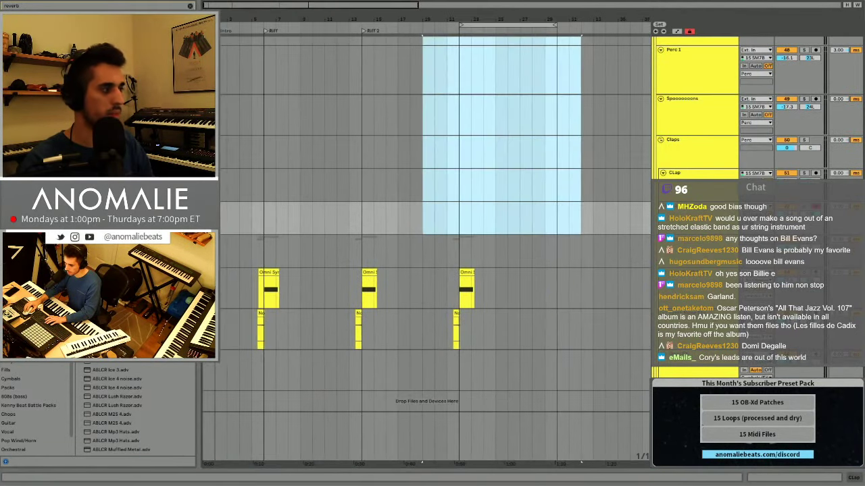
left_click_drag(240, 238, 598, 354)
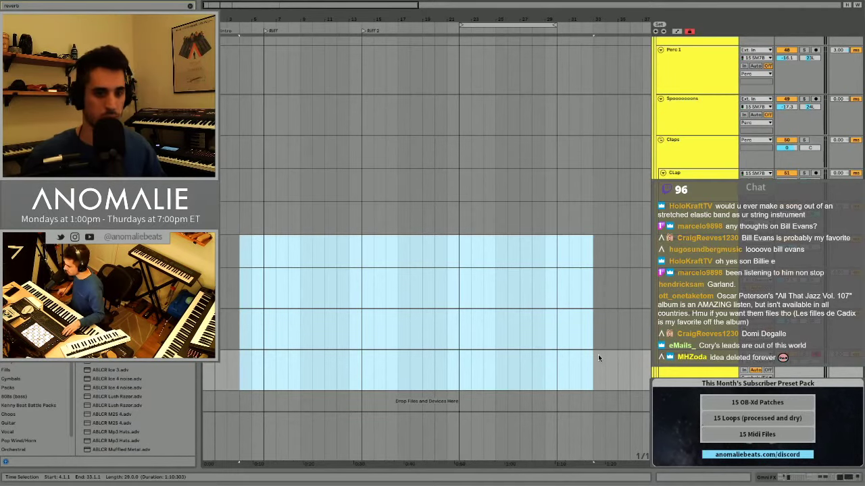
scroll(598, 358, "up", 1)
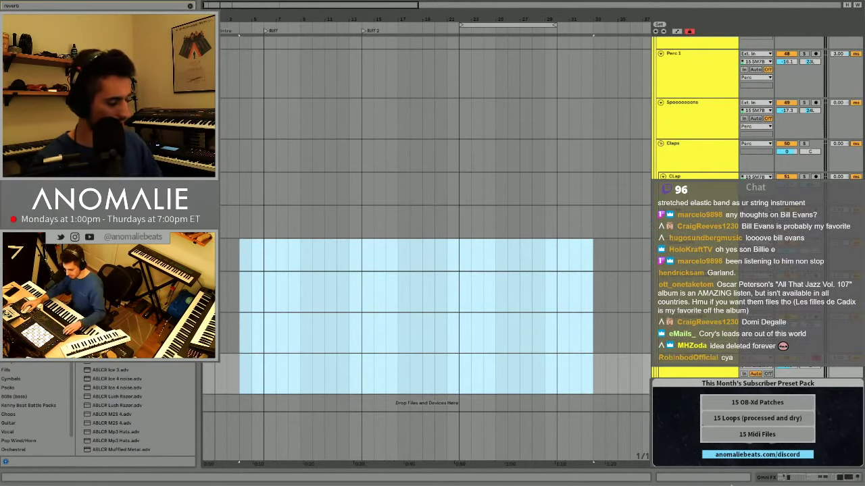